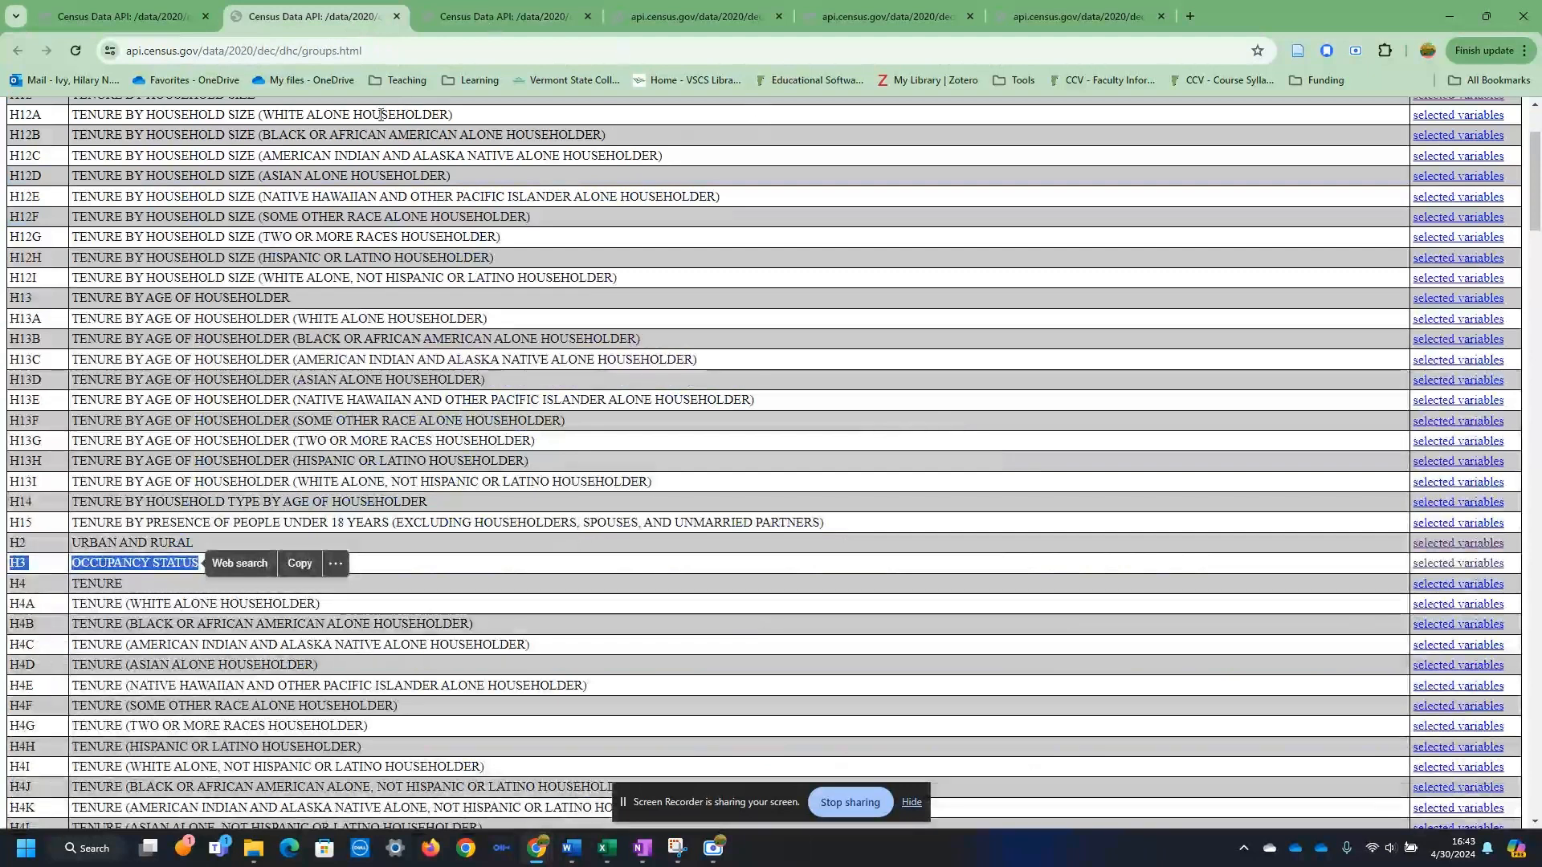
- View the variables of group H2 (Urban and Rural) and those of group H3 (Occupancy Status) from the group list
{"action": "left_click", "coordinate": [1460, 543]}
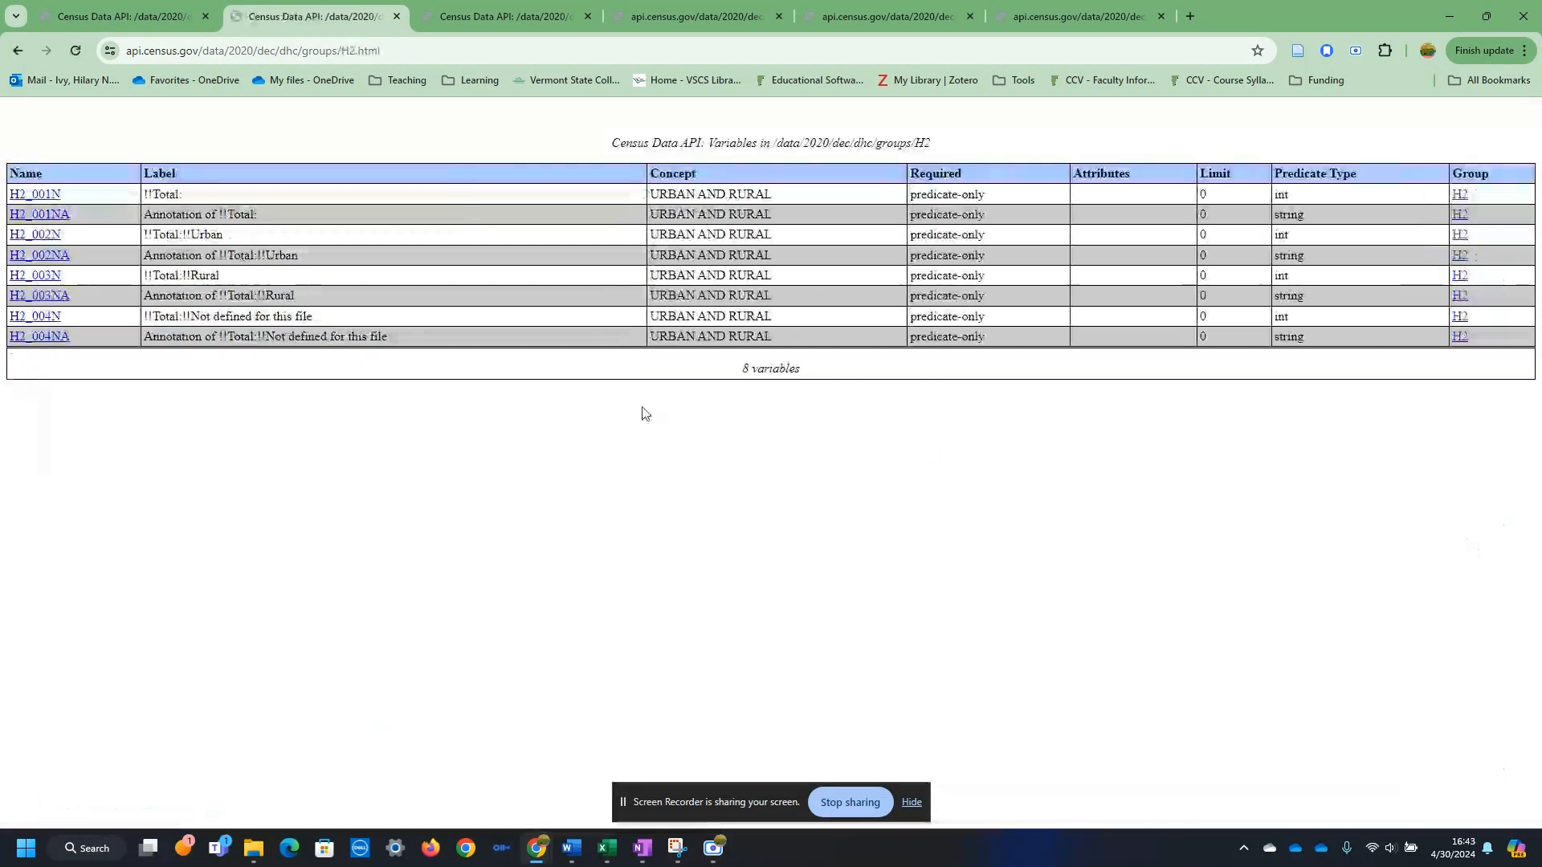
{"action": "left_click", "coordinate": [16, 52]}
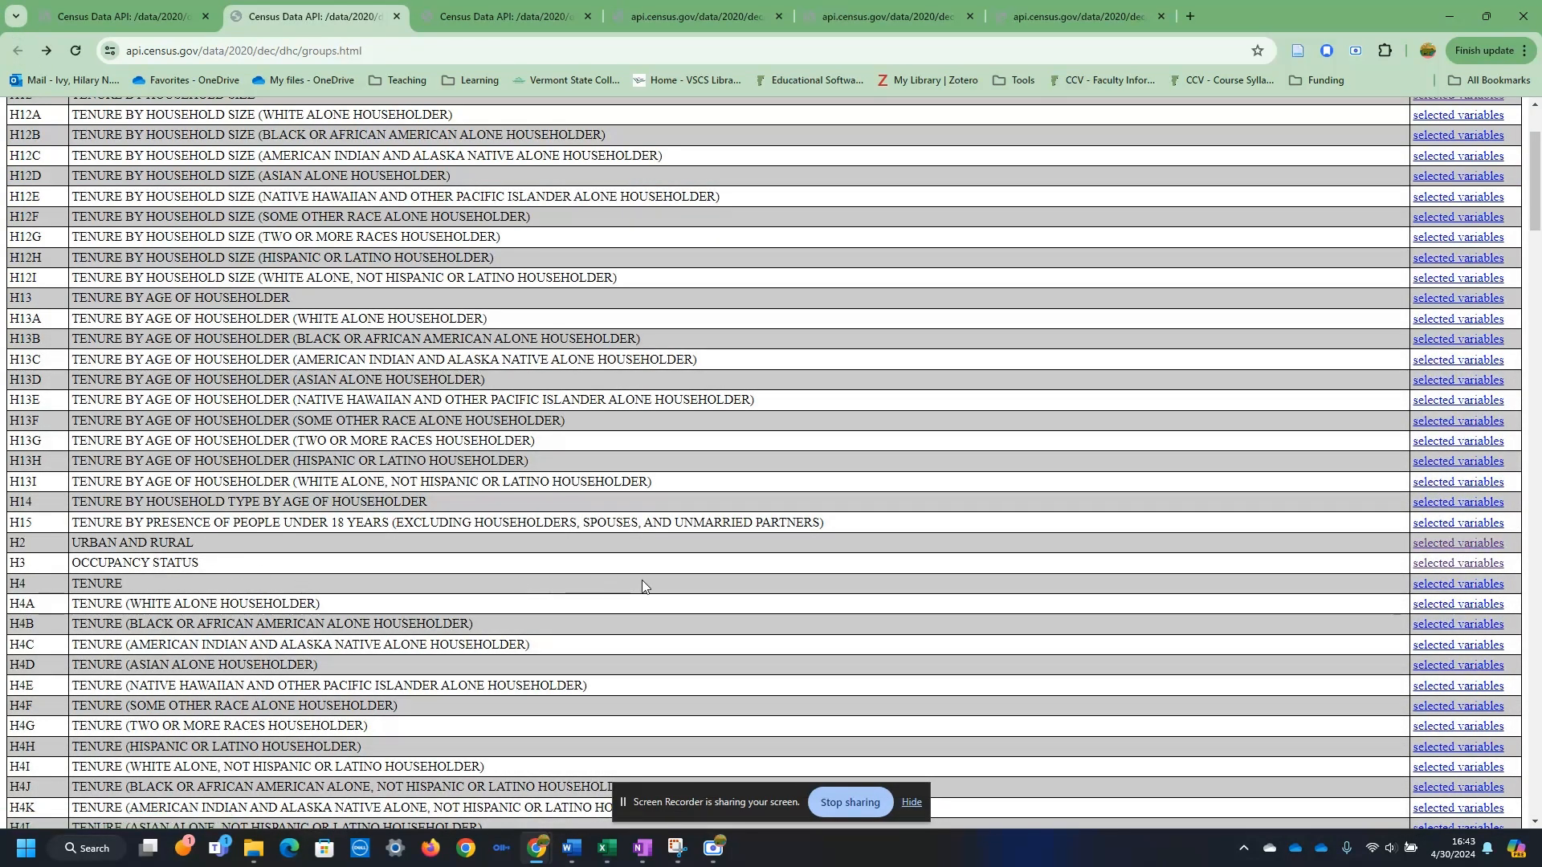
{"action": "left_click", "coordinate": [1457, 564]}
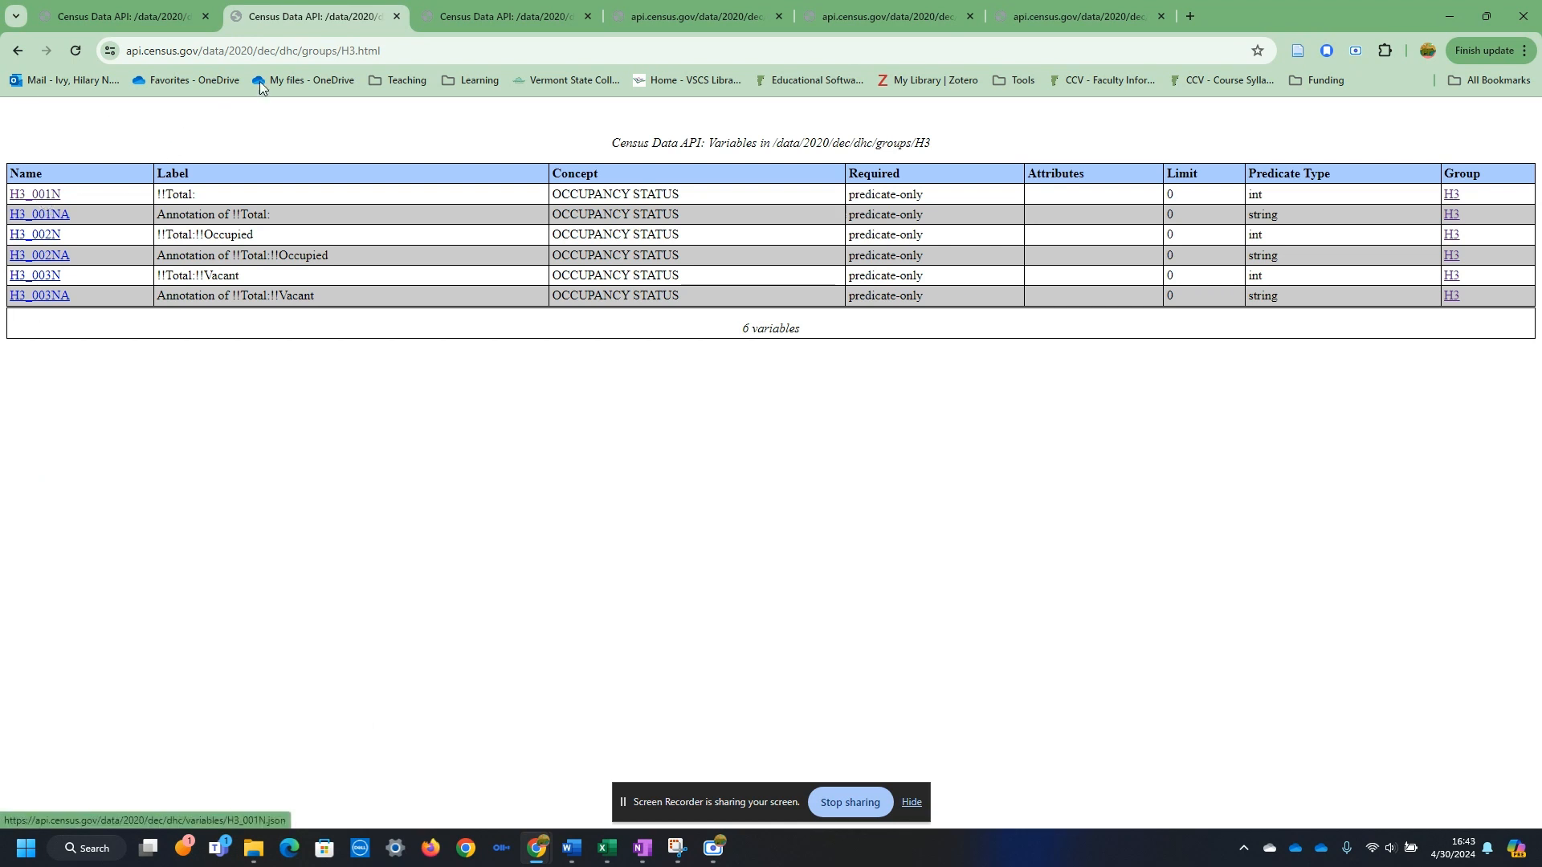
- Split the H3 variables page into its own window, tiled side by side with the window showing the H3 query result for state 50
{"action": "left_click_drag", "start_coordinate": [297, 23], "coordinate": [301, 84]}
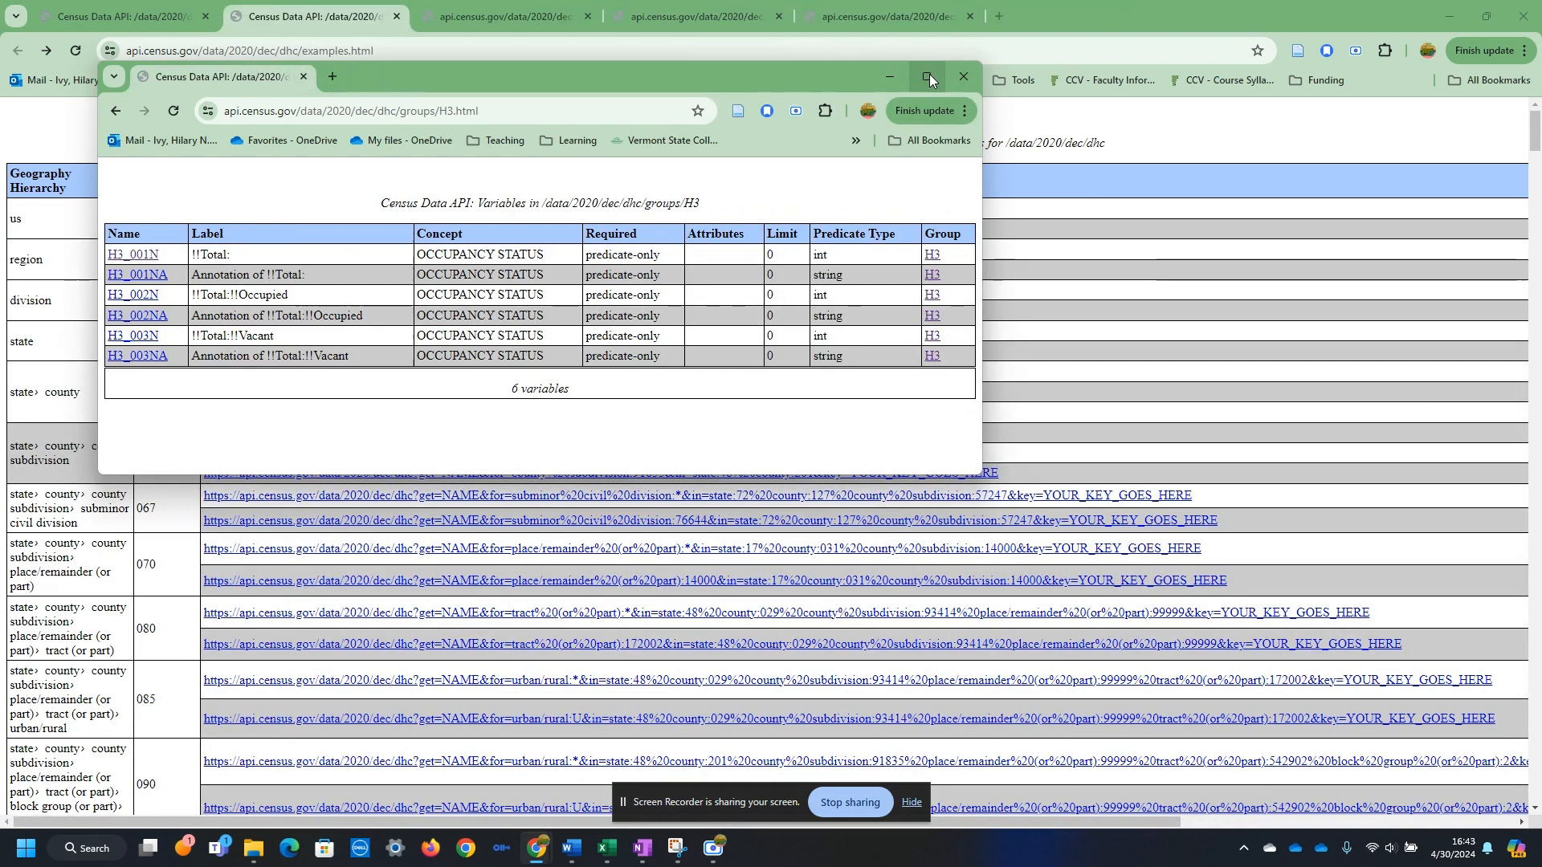
{"action": "mouse_move", "coordinate": [927, 75]}
{"action": "left_click", "coordinate": [819, 125]}
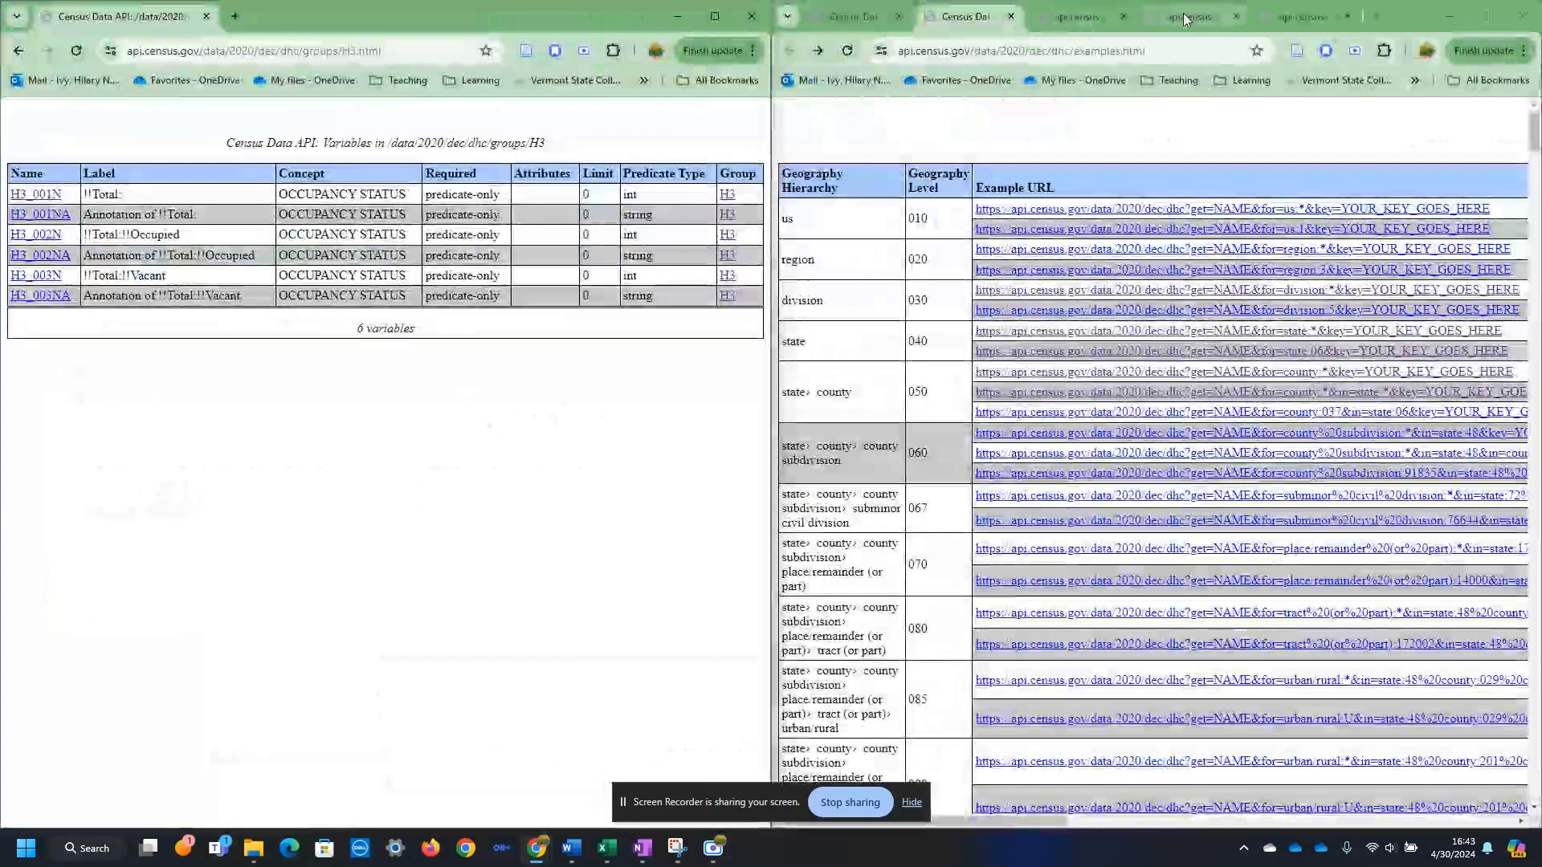
{"action": "left_click", "coordinate": [1182, 18]}
{"action": "left_click", "coordinate": [1064, 21]}
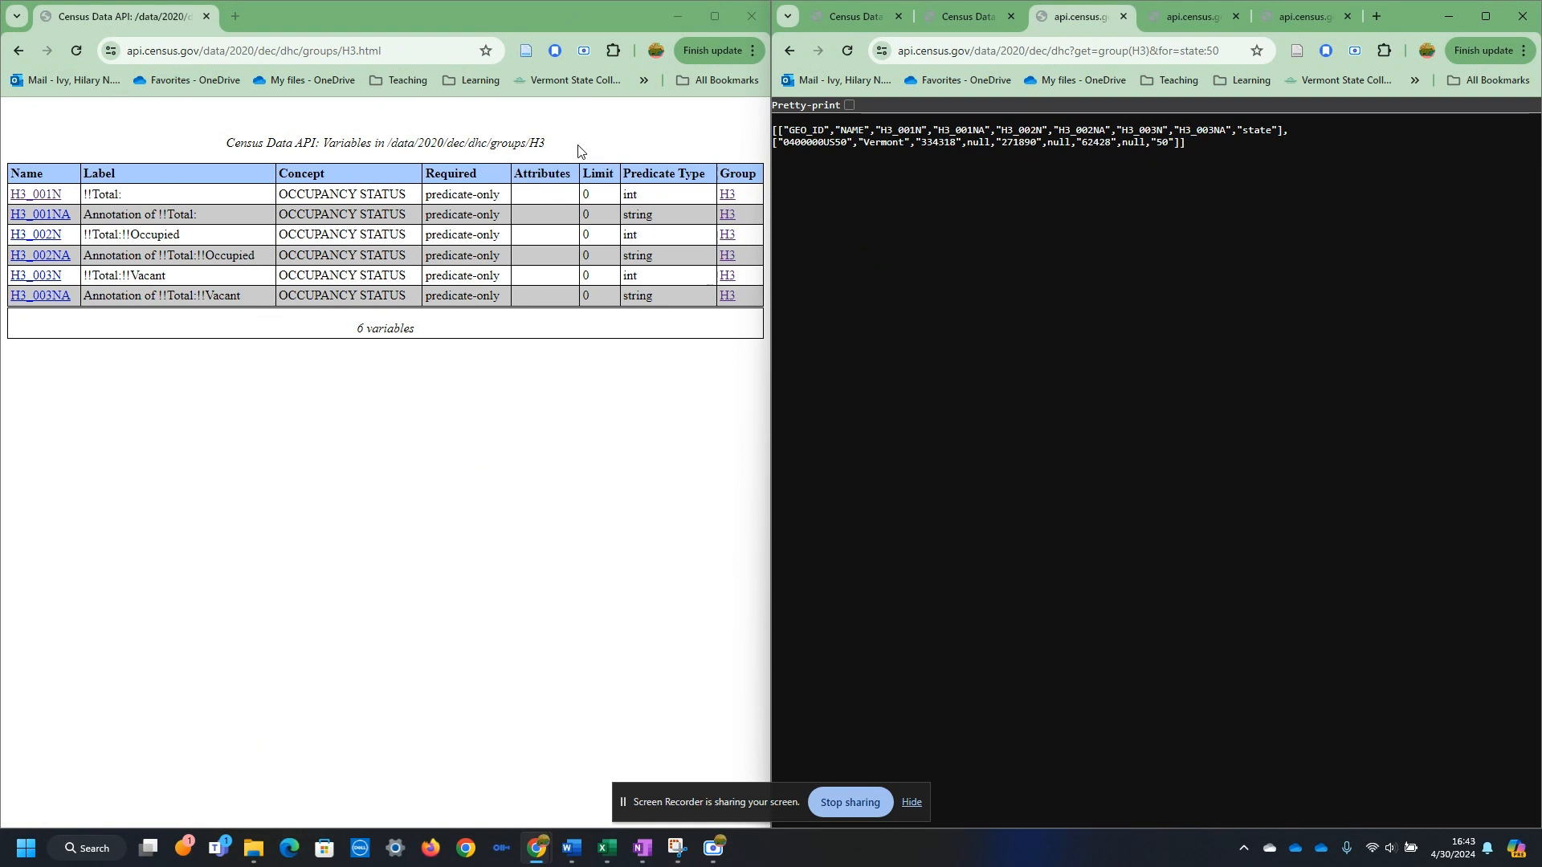
- Compare the groups/H3 path in the variables page heading with the base URL and the get=group(H3)&for=state:50 part of the query address
{"action": "left_click_drag", "start_coordinate": [546, 145], "coordinate": [489, 145]}
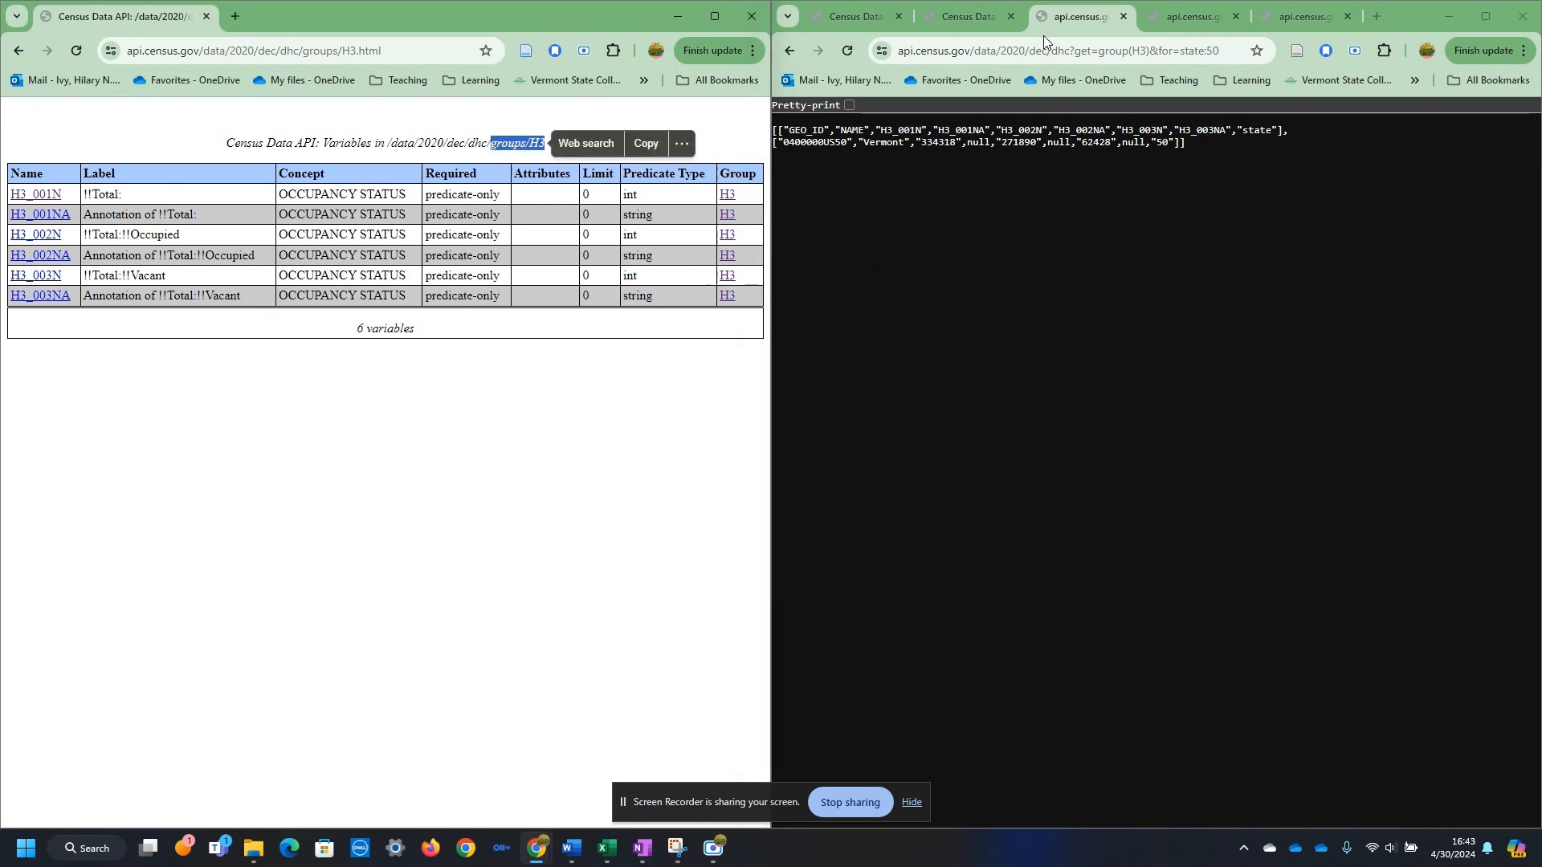
{"action": "left_click", "coordinate": [1104, 52]}
{"action": "left_click", "coordinate": [1084, 50]}
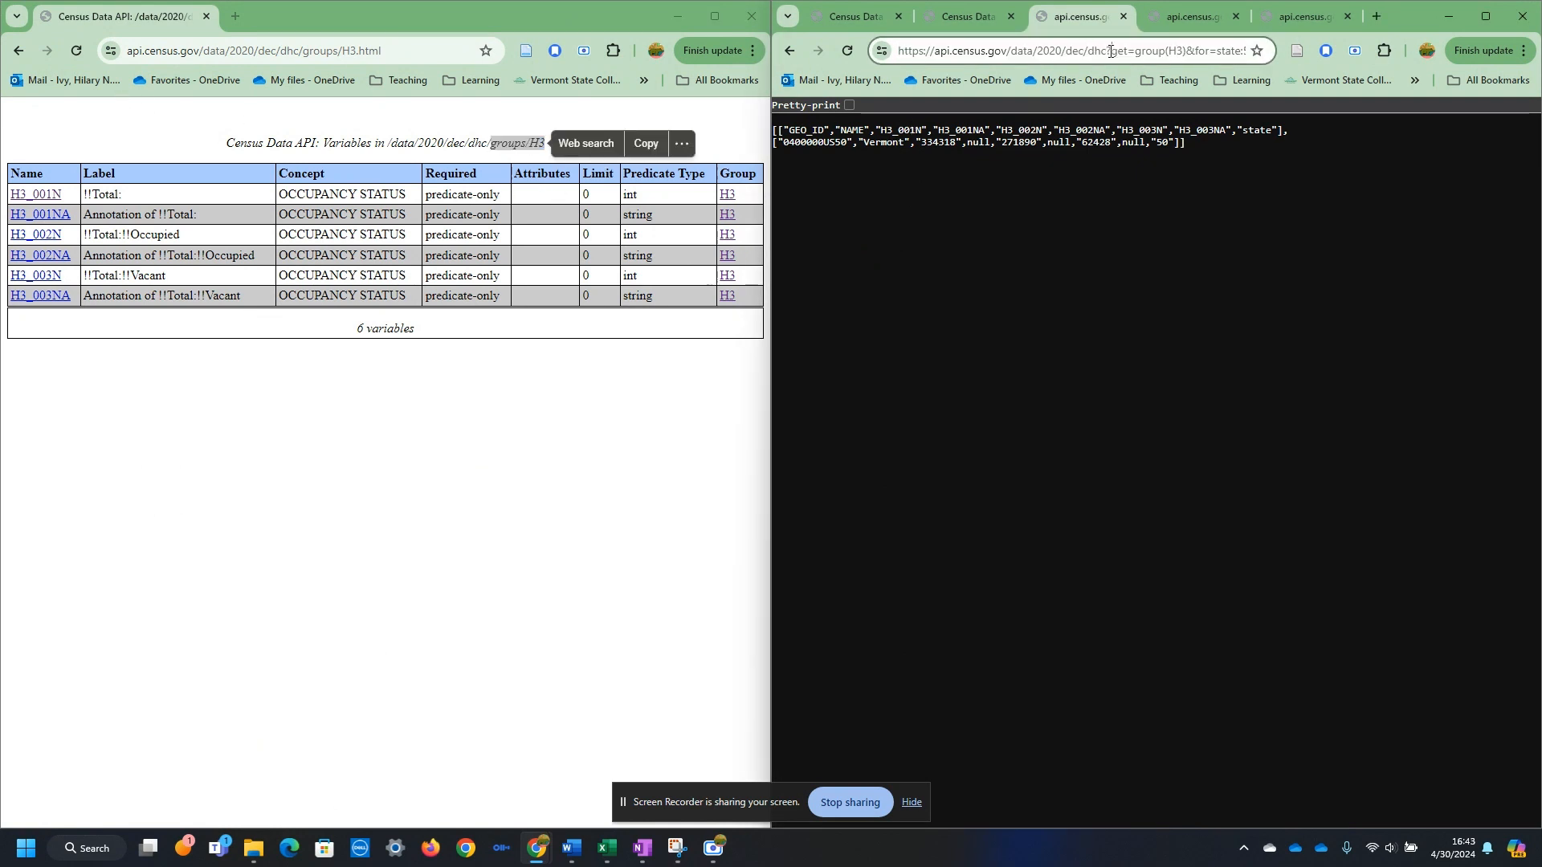
{"action": "left_click_drag", "start_coordinate": [1109, 50], "coordinate": [1288, 46]}
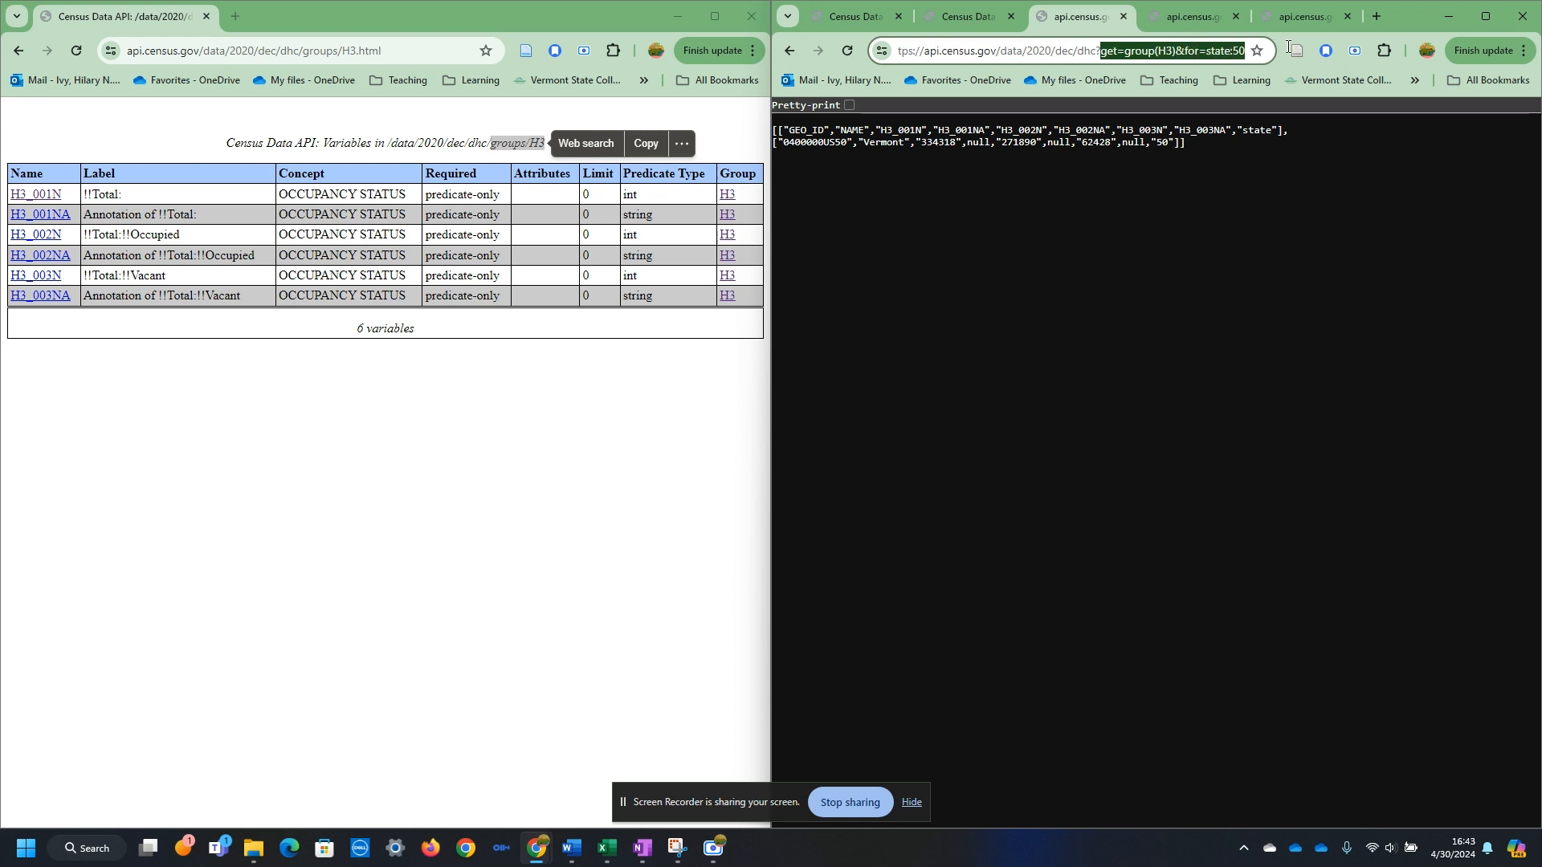
{"action": "left_click_drag", "start_coordinate": [1101, 52], "coordinate": [868, 55]}
{"action": "left_click", "coordinate": [1109, 51]}
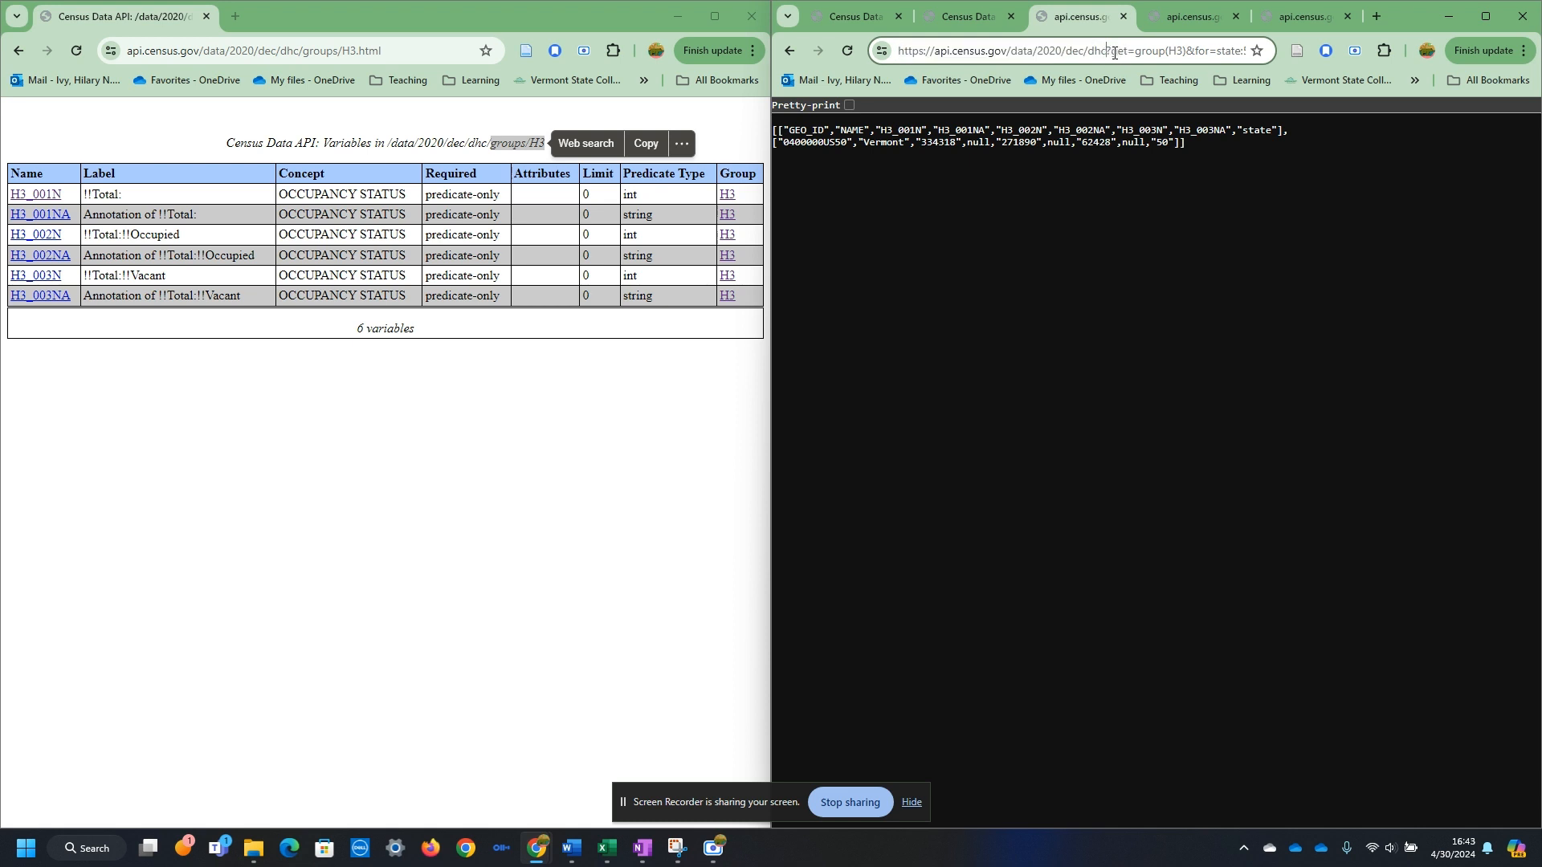
{"action": "left_click_drag", "start_coordinate": [1112, 53], "coordinate": [1271, 53]}
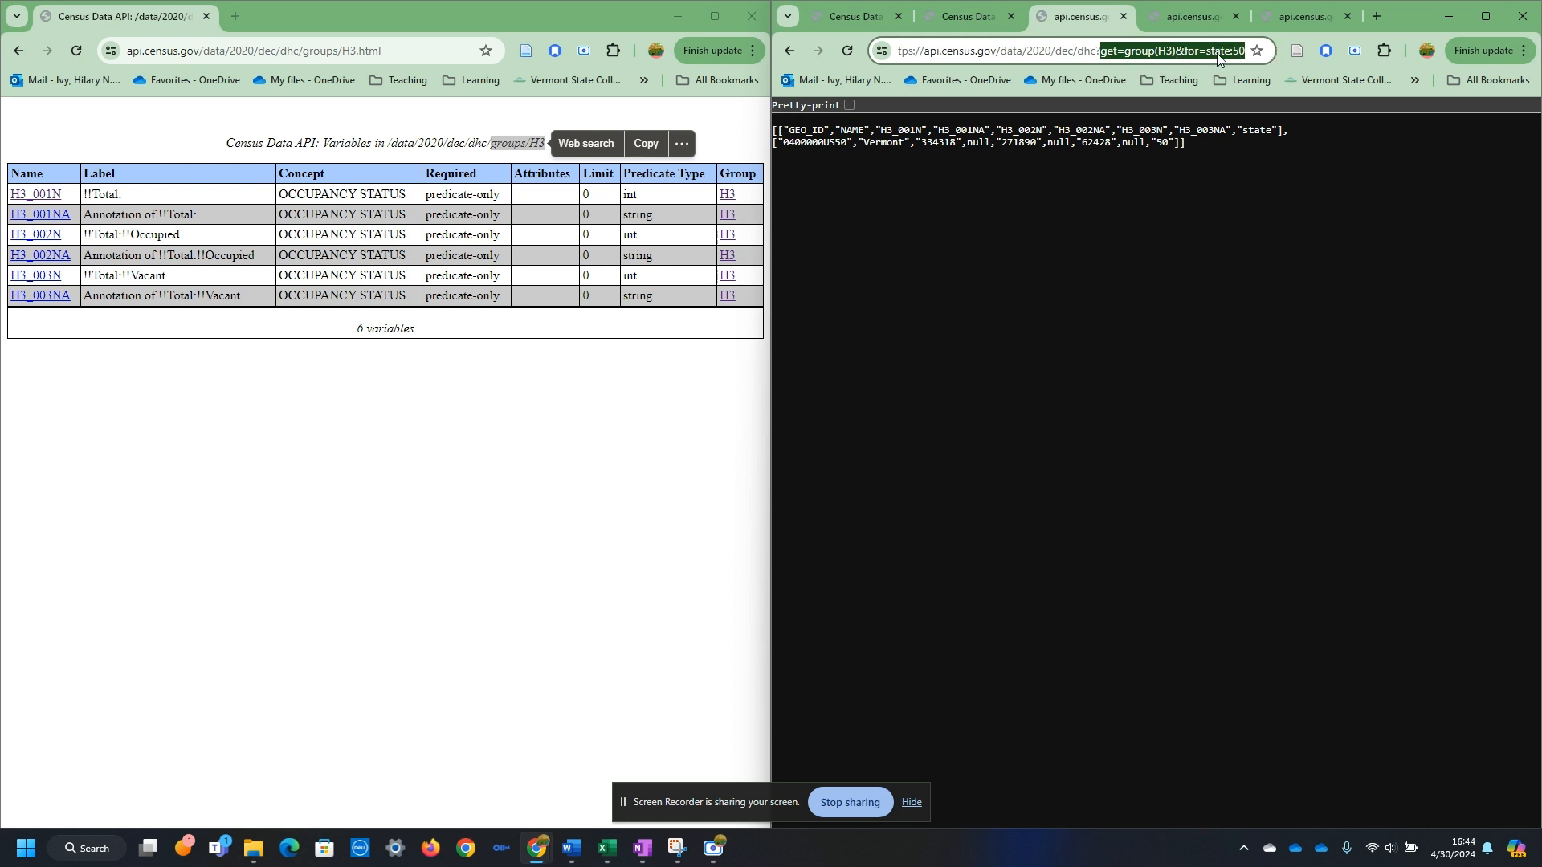
{"action": "left_click", "coordinate": [1113, 51]}
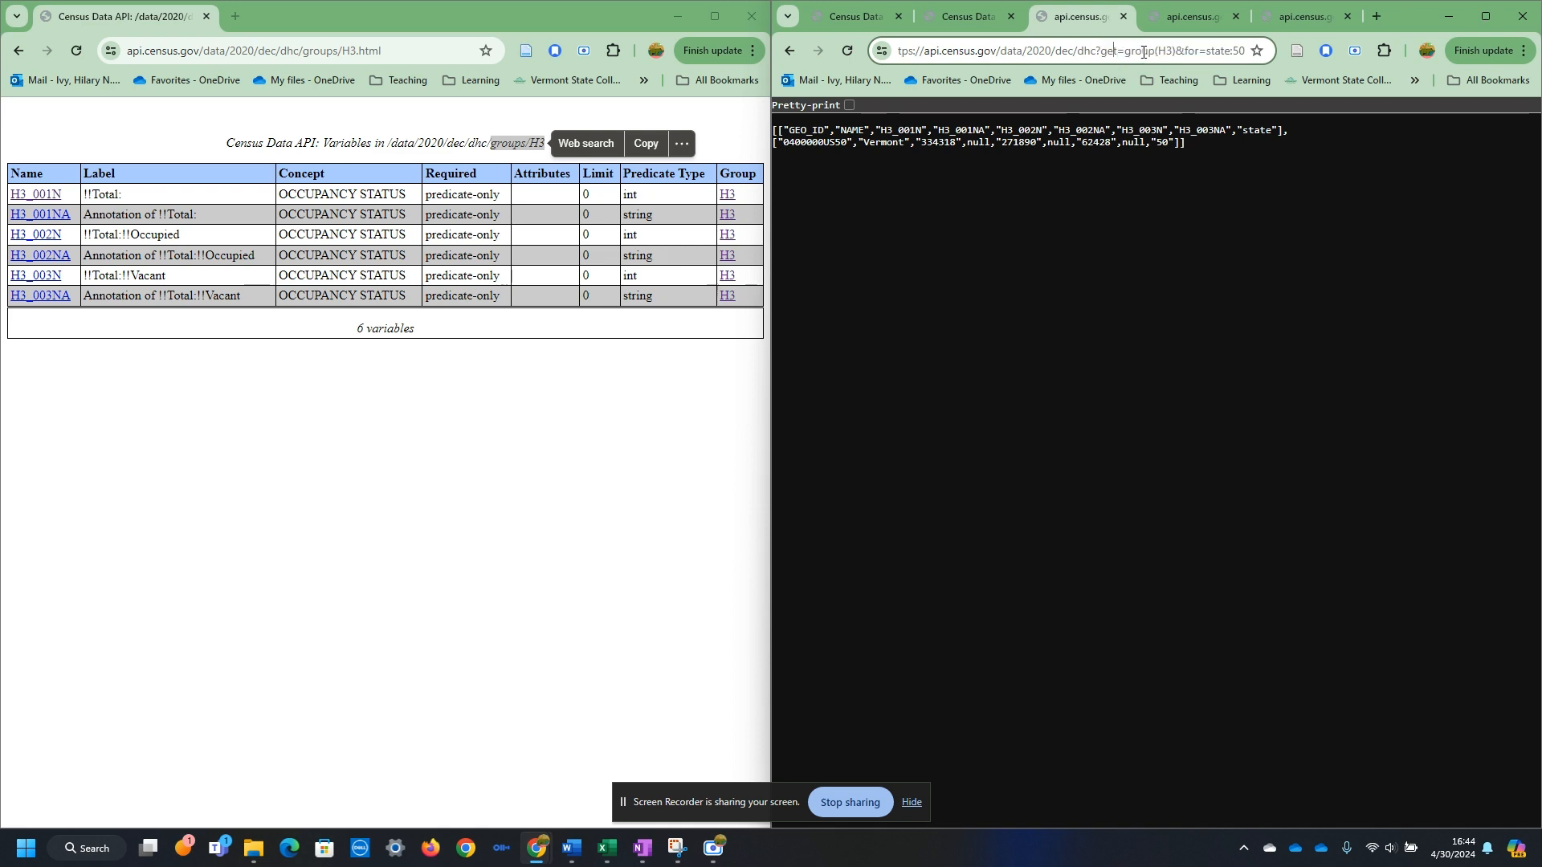
- Review the dhc dataset overview and reopen the variables of H3 (Occupancy Status) from the group list
{"action": "left_click", "coordinate": [970, 16]}
{"action": "left_click", "coordinate": [862, 21]}
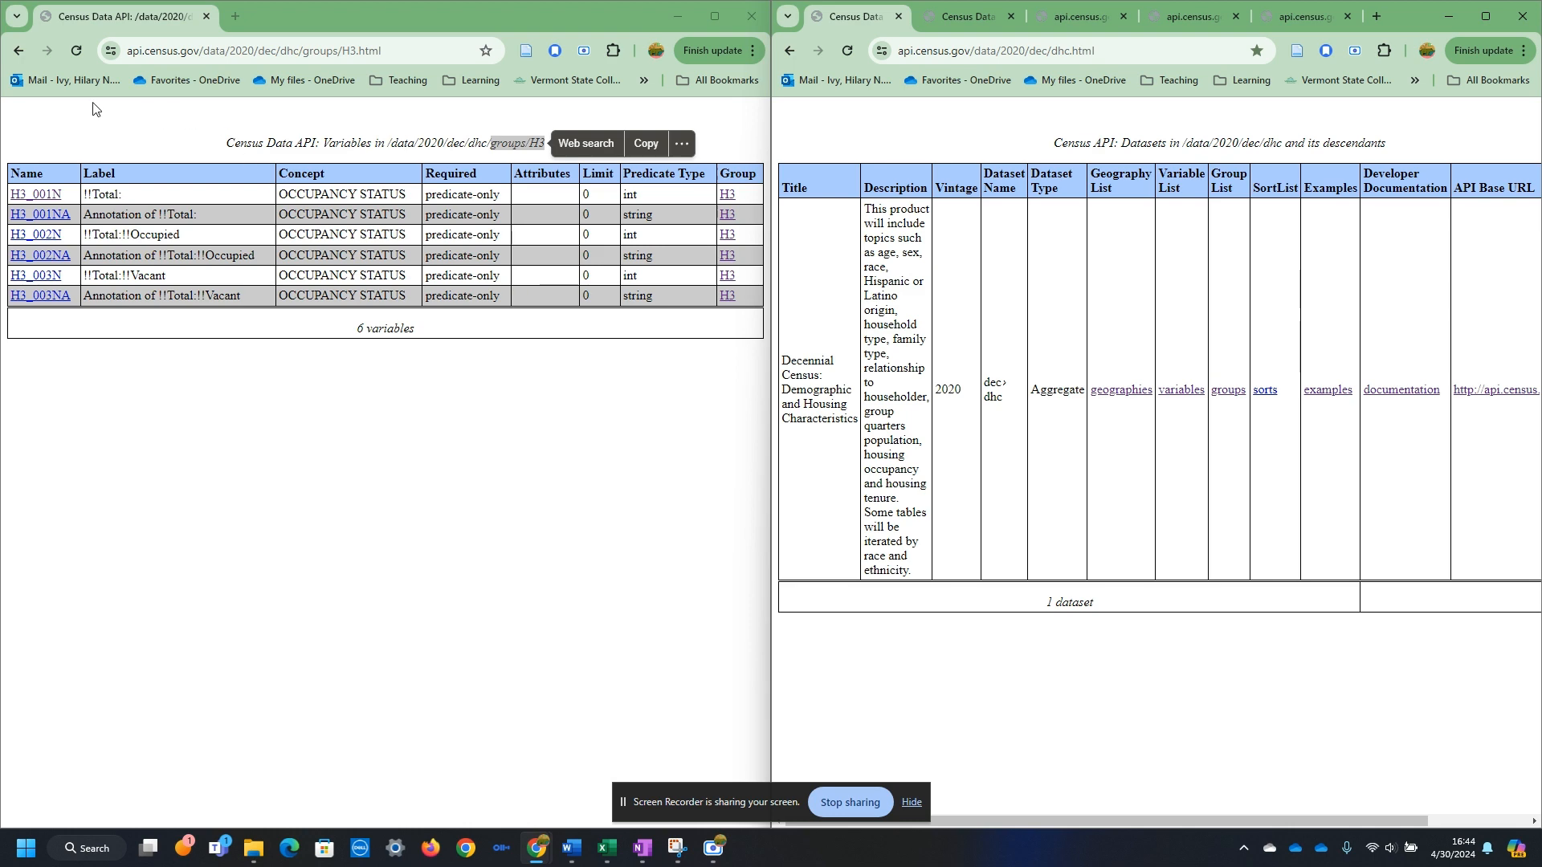
{"action": "left_click", "coordinate": [18, 50]}
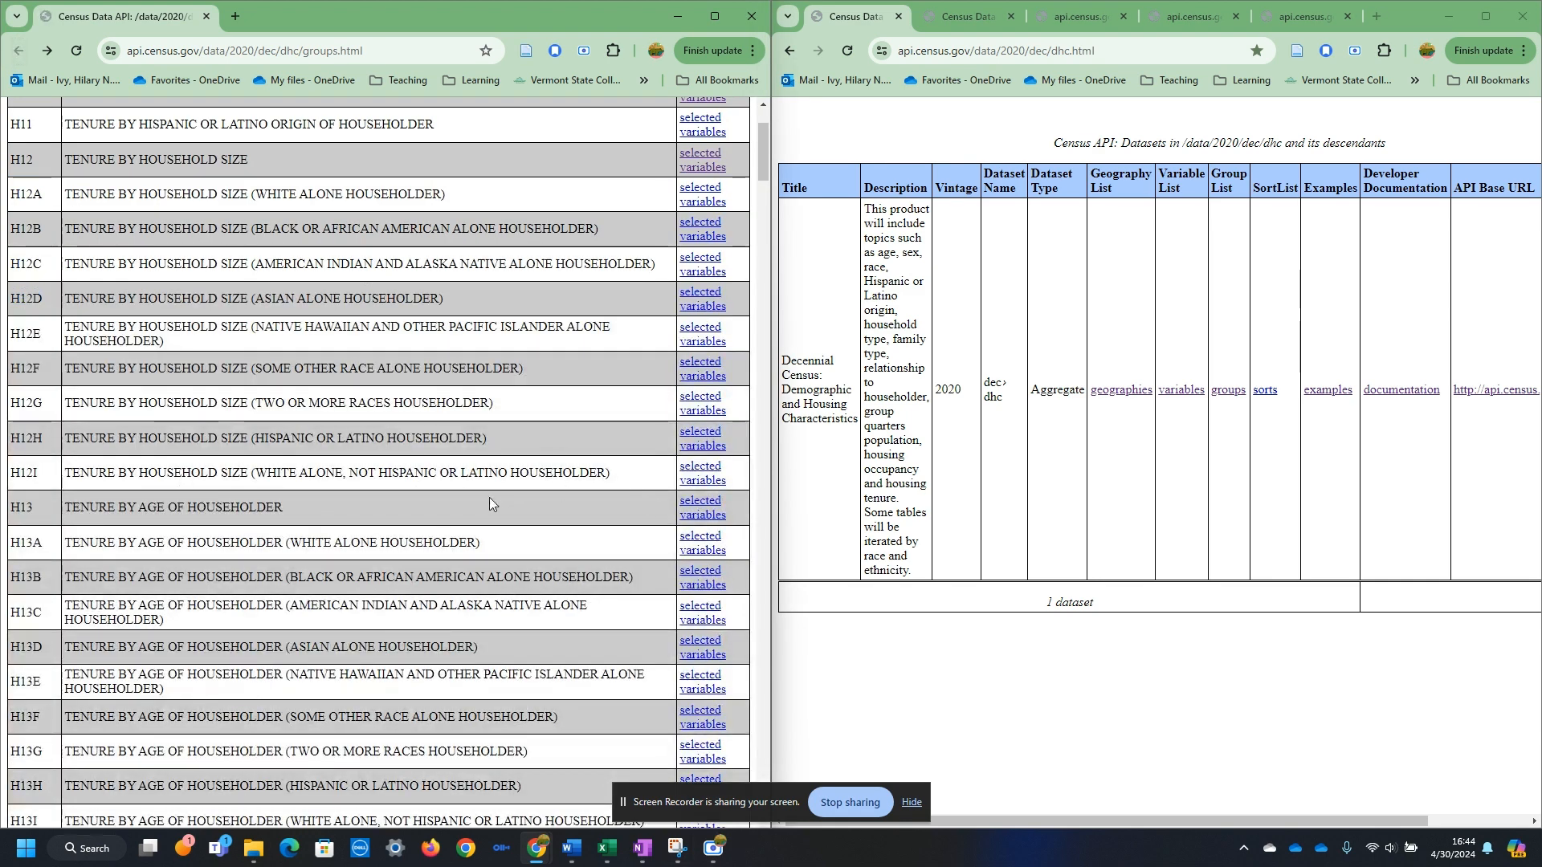
{"action": "scroll", "coordinate": [169, 463], "scroll_direction": "up", "scroll_amount": 2}
{"action": "scroll", "coordinate": [169, 464], "scroll_direction": "down", "scroll_amount": 8}
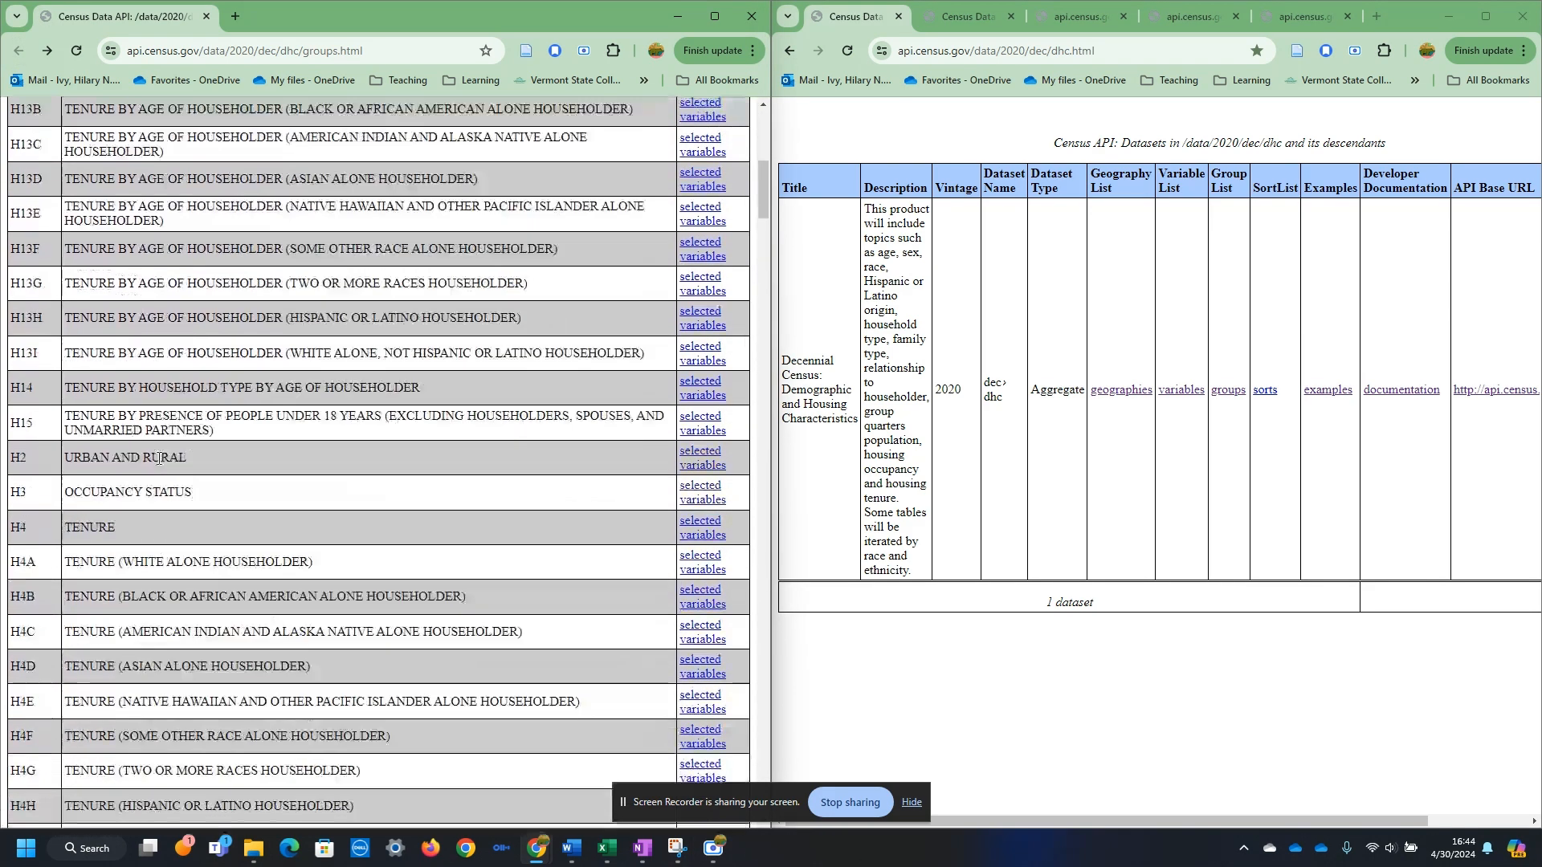
{"action": "left_click_drag", "start_coordinate": [30, 480], "coordinate": [717, 487]}
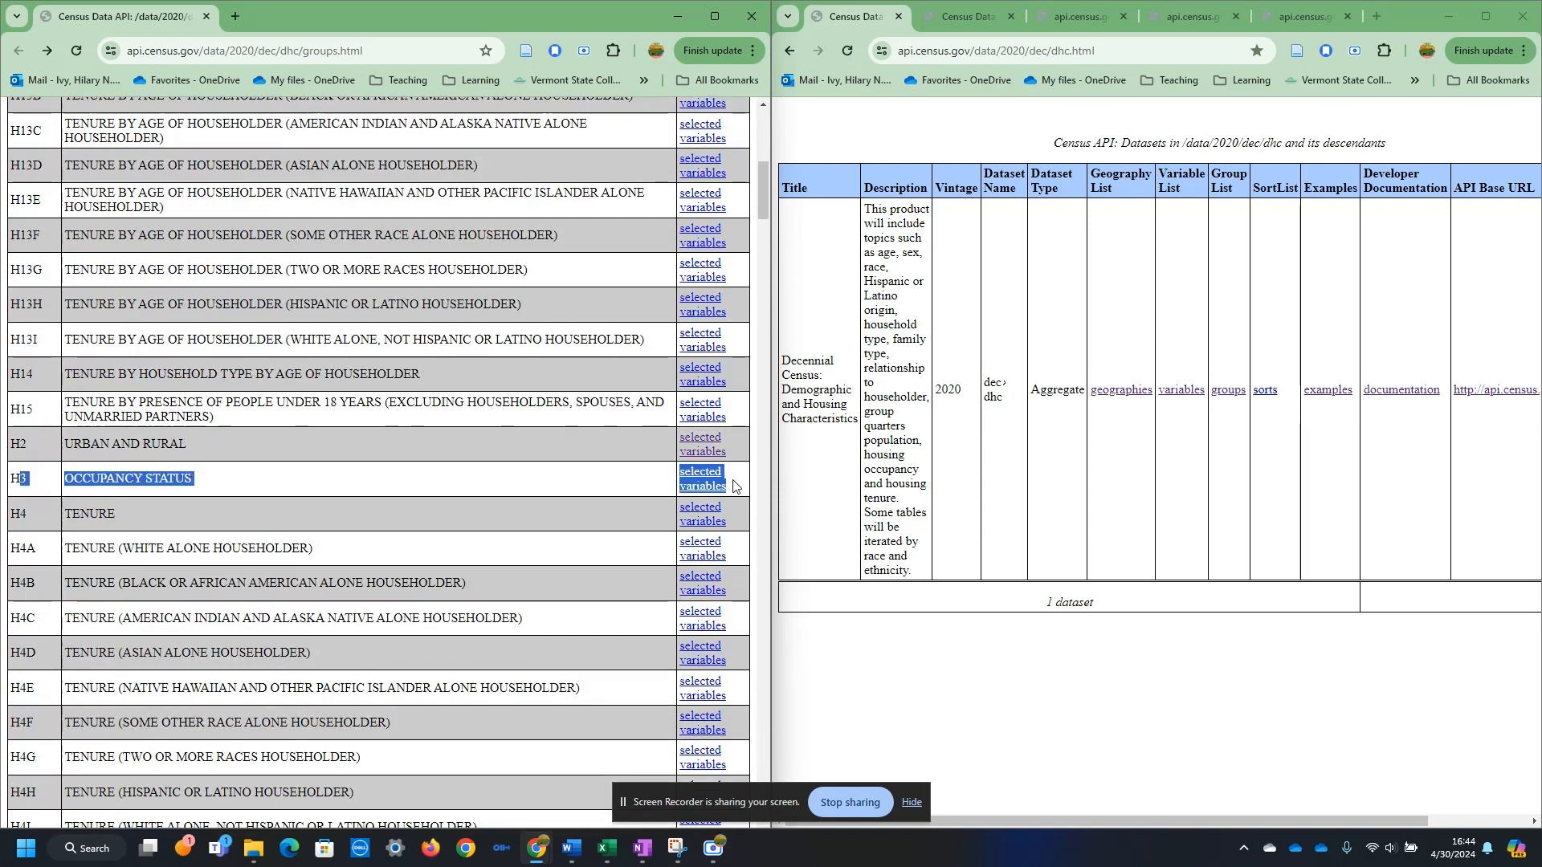
{"action": "left_click", "coordinate": [717, 485]}
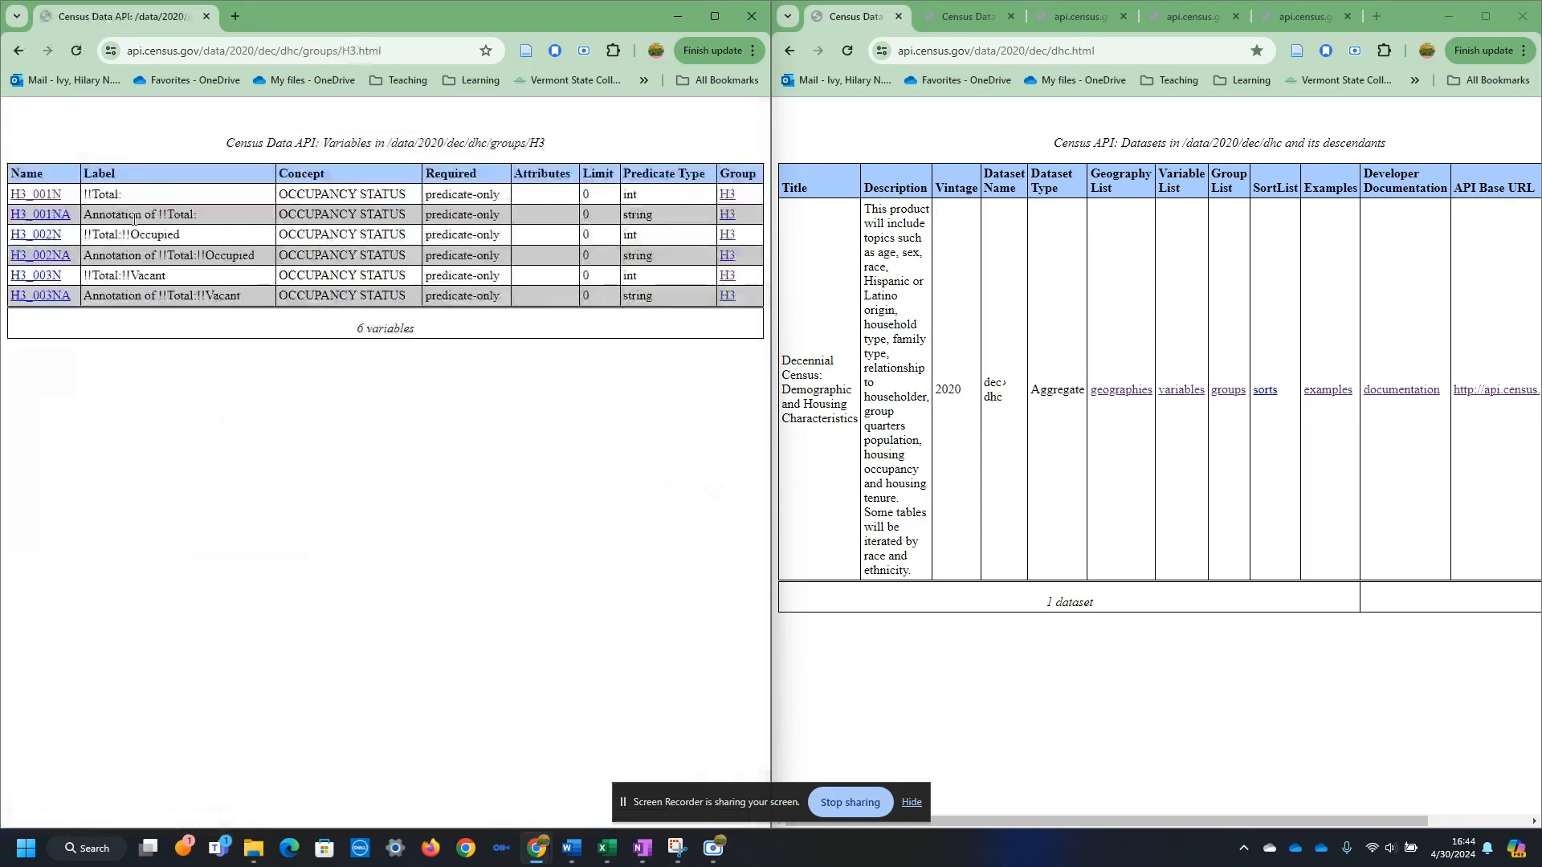
- Copy the entire H3 query result for state 50 and switch to the blank Excel workbook Book3
{"action": "left_click", "coordinate": [971, 23]}
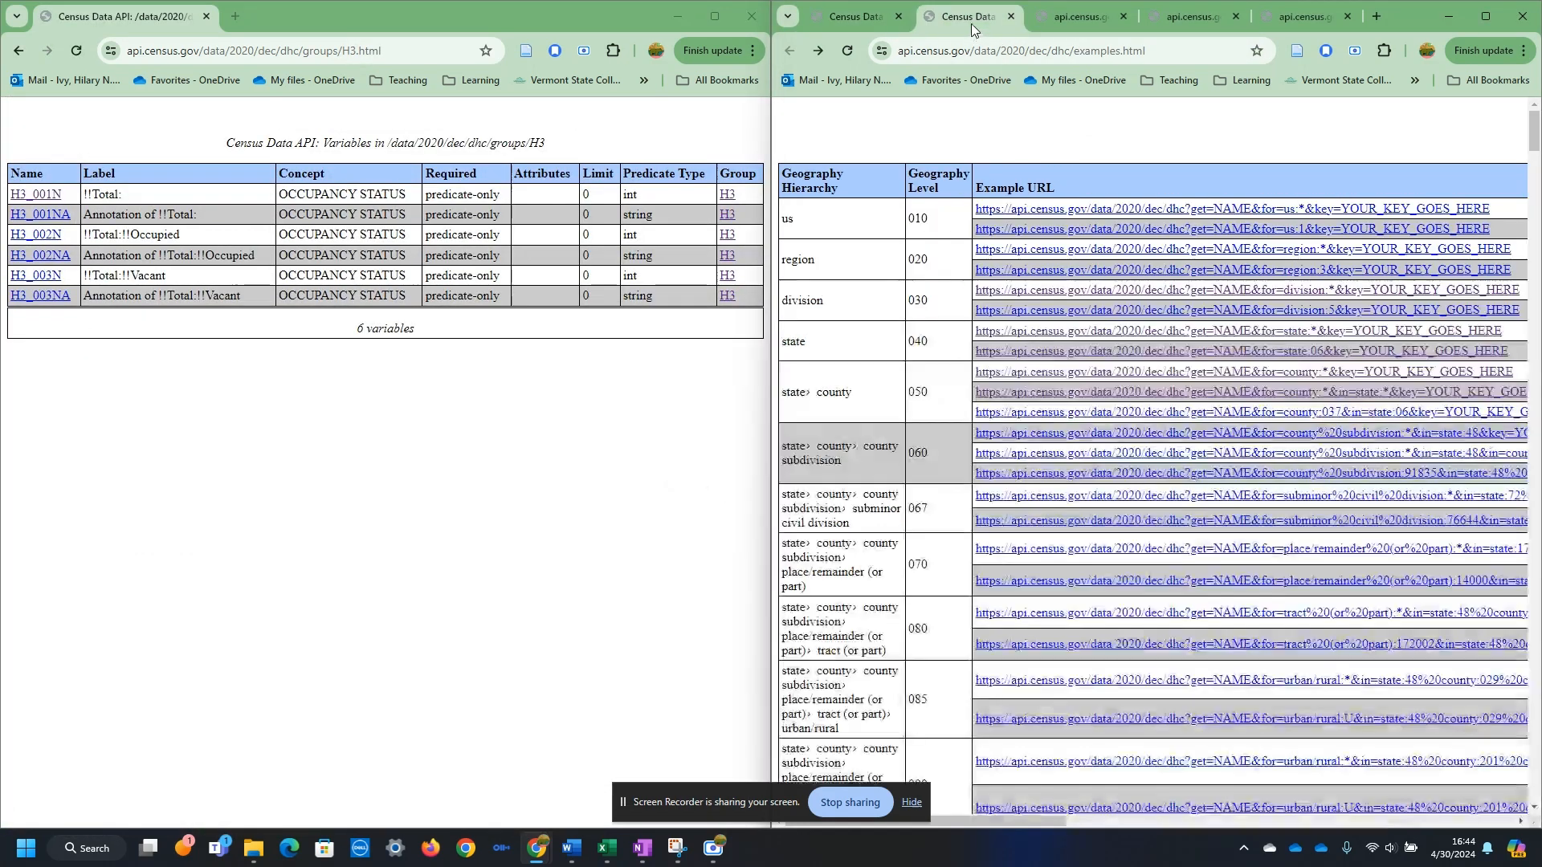
{"action": "left_click", "coordinate": [1082, 17]}
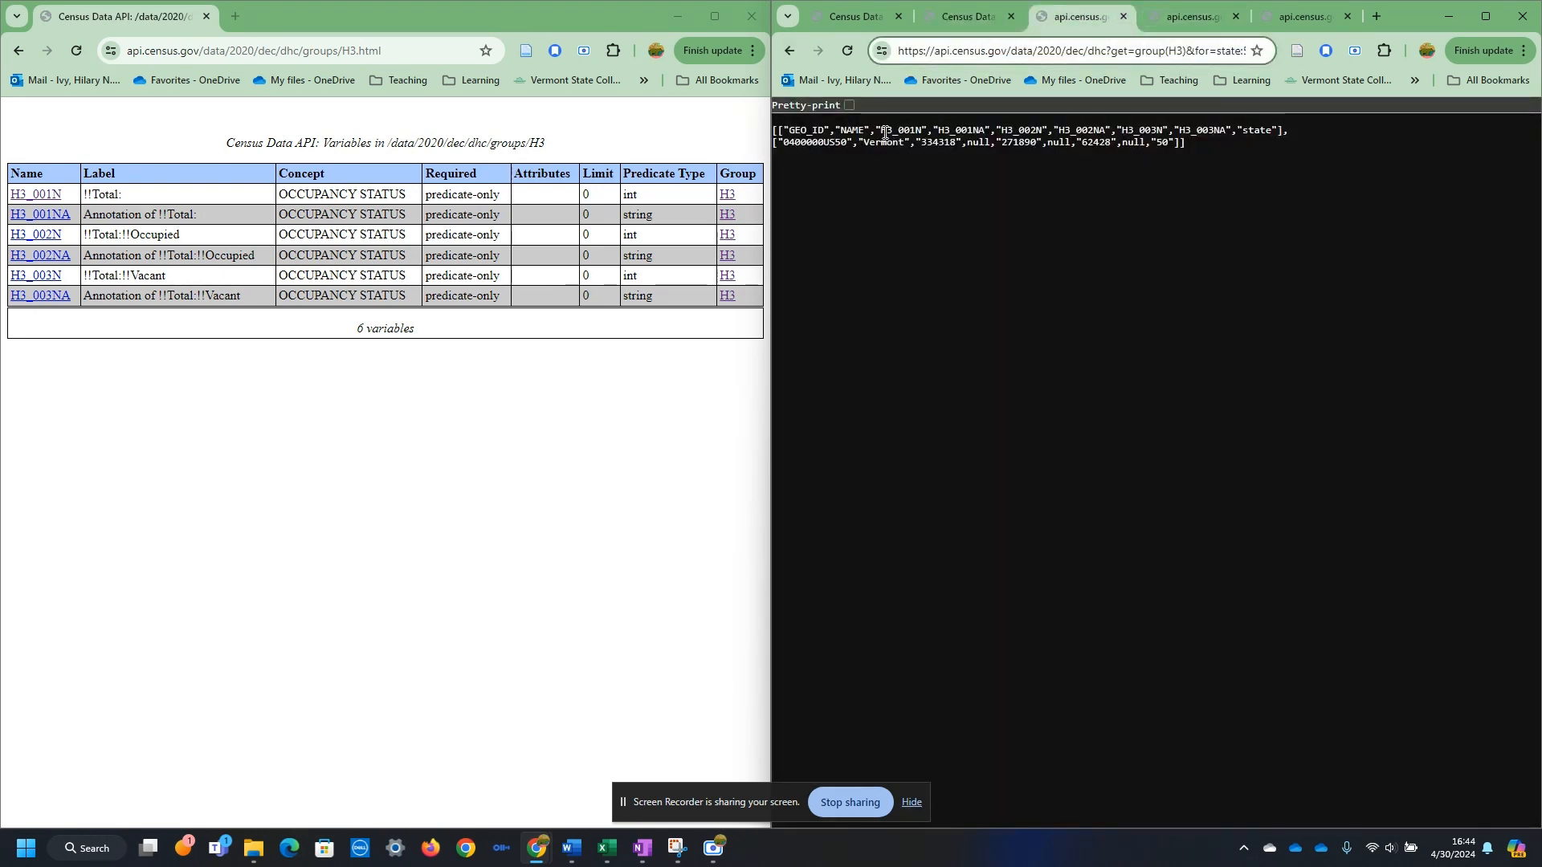
{"action": "left_click_drag", "start_coordinate": [1370, 143], "coordinate": [772, 122]}
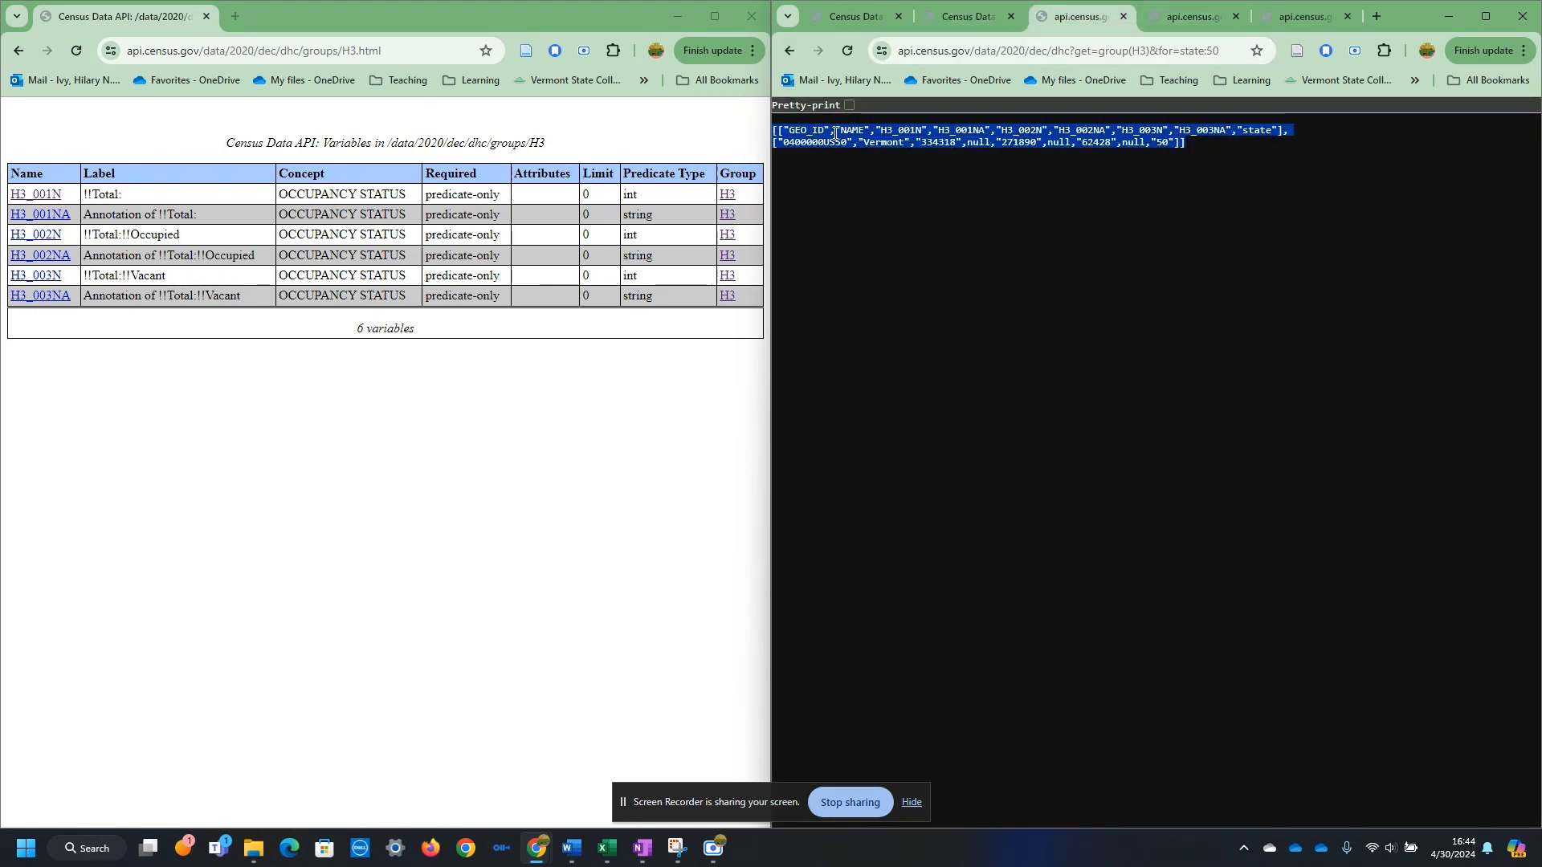
{"action": "right_click", "coordinate": [867, 137]}
{"action": "left_click", "coordinate": [895, 154]}
{"action": "mouse_move", "coordinate": [606, 848]}
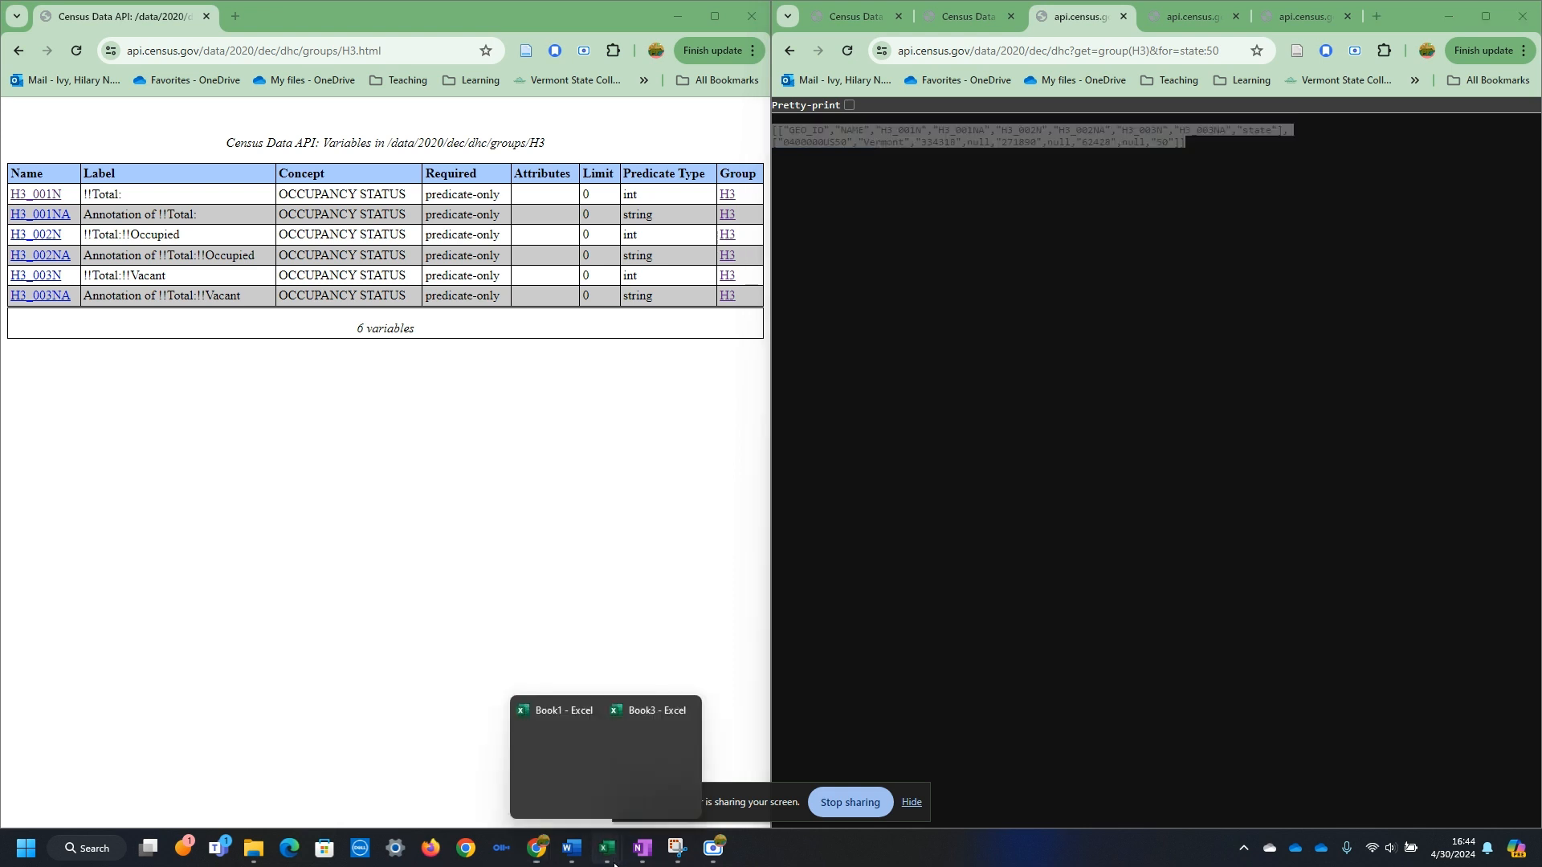
{"action": "left_click", "coordinate": [654, 785]}
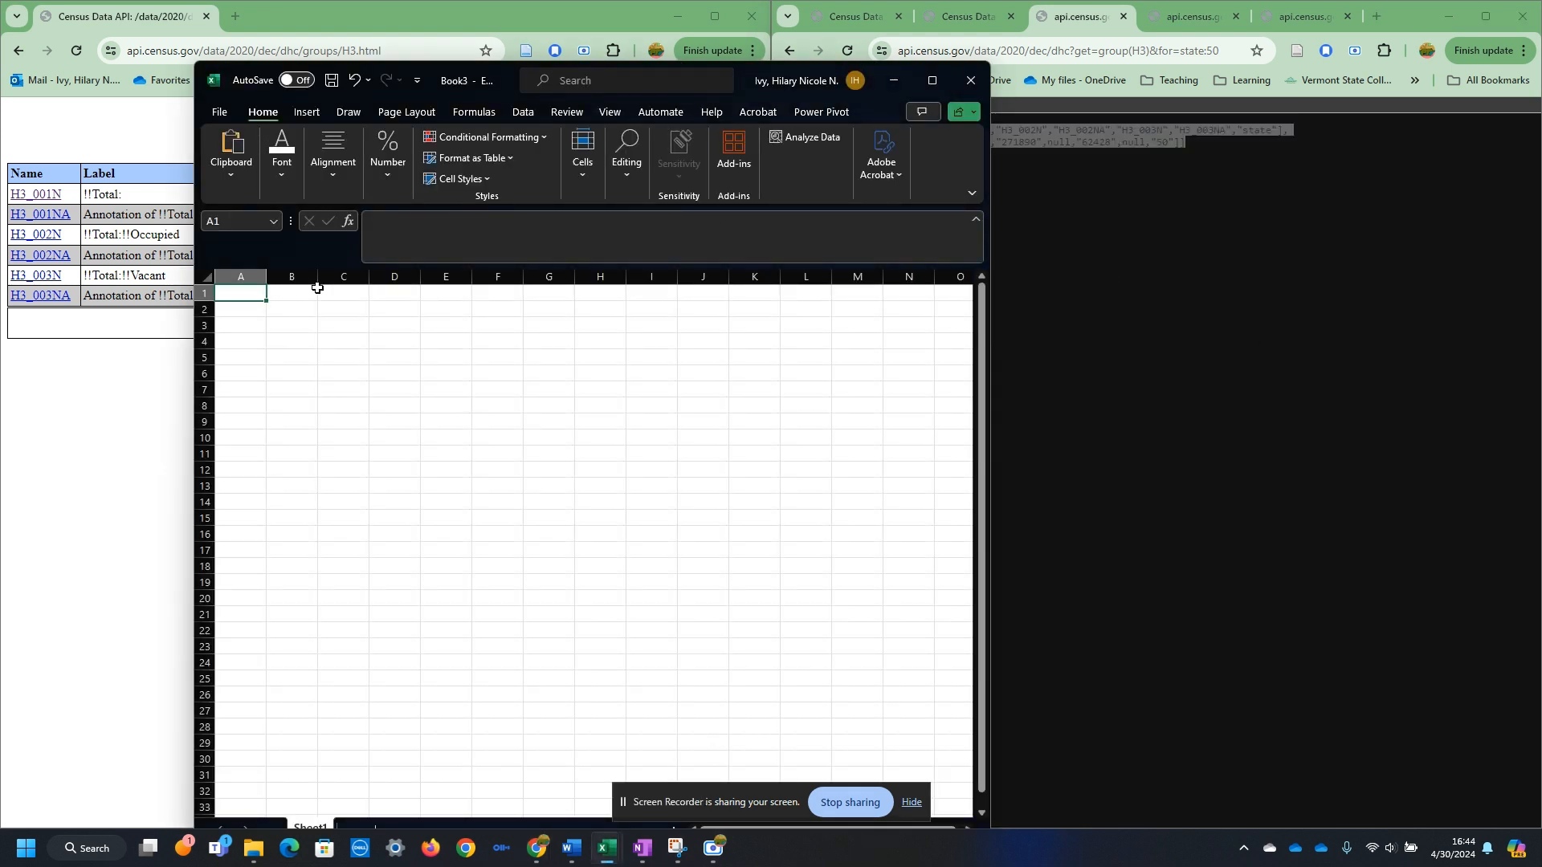
- Paste the copied query result at cell A1 using the sheet's own formatting and check the two pasted rows
{"action": "key", "text": "ctrl+v"}
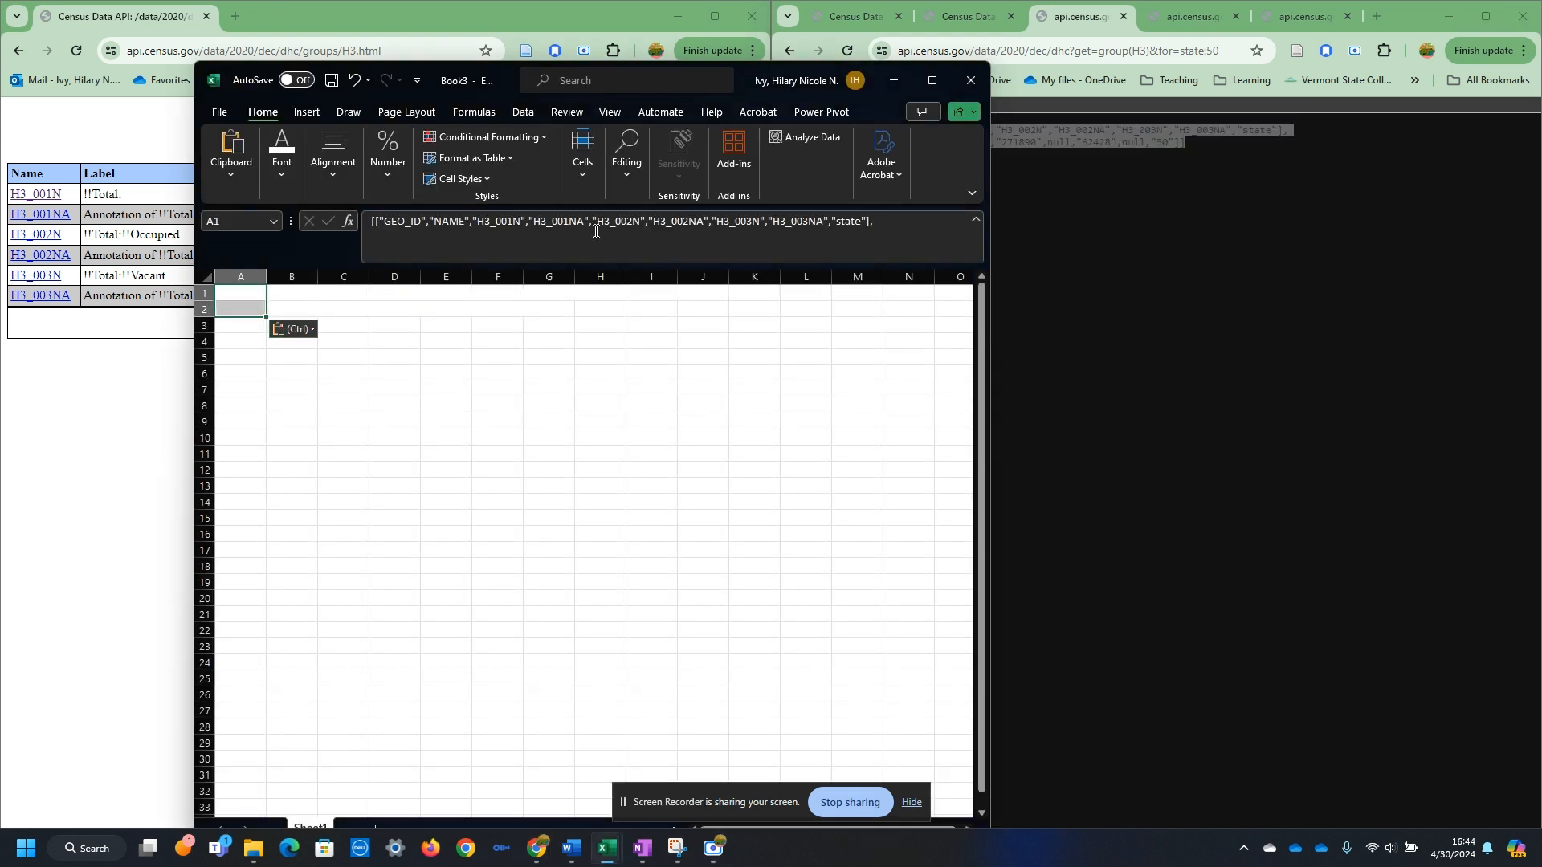
{"action": "left_click", "coordinate": [311, 331]}
{"action": "left_click", "coordinate": [296, 375]}
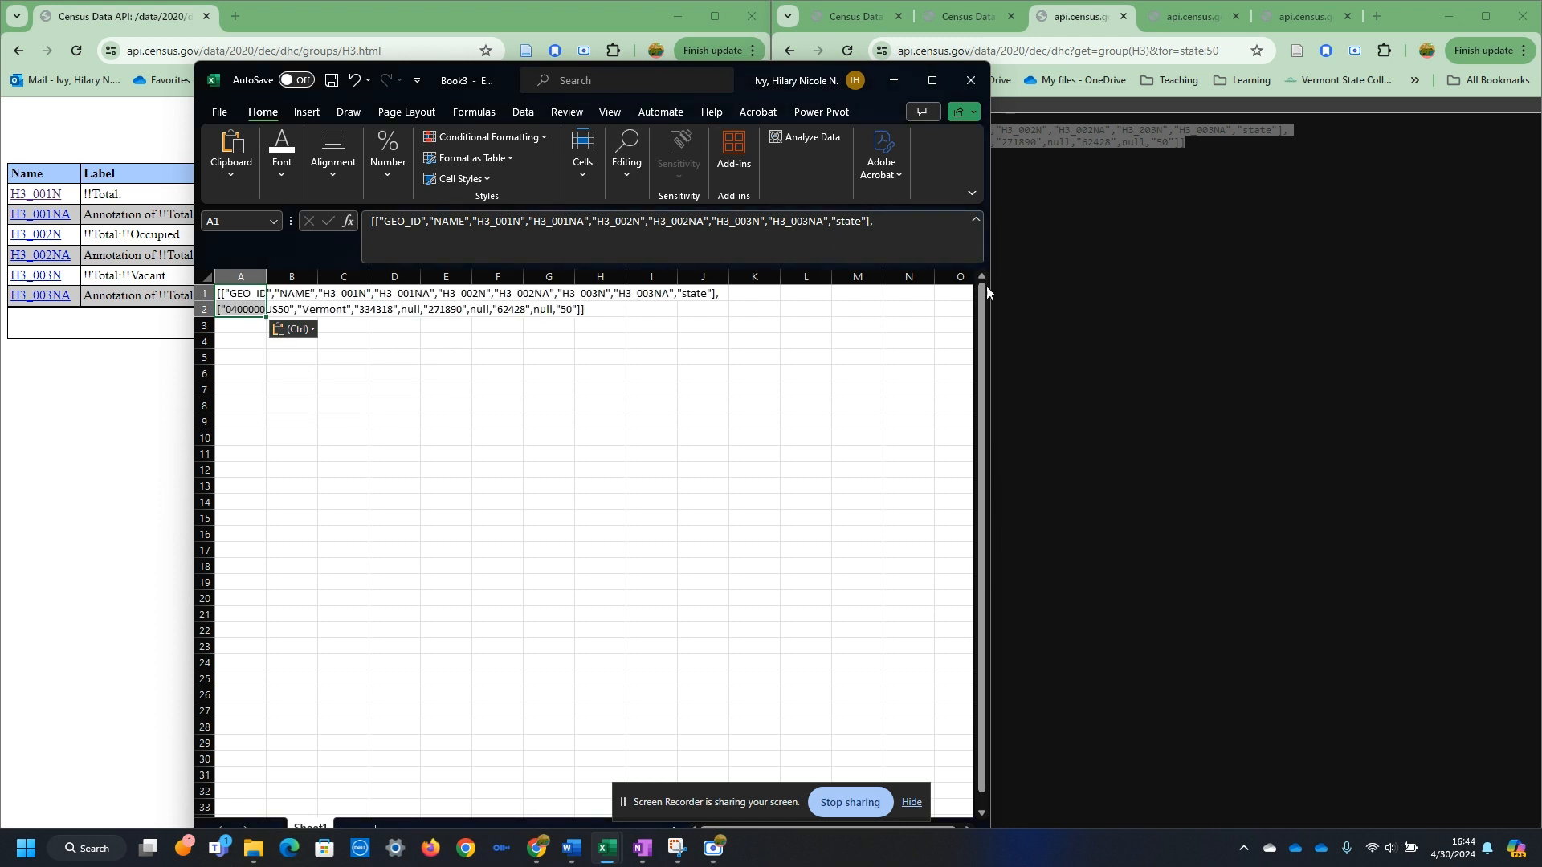
{"action": "left_click", "coordinate": [858, 389]}
{"action": "left_click", "coordinate": [292, 310]}
{"action": "left_click", "coordinate": [233, 297]}
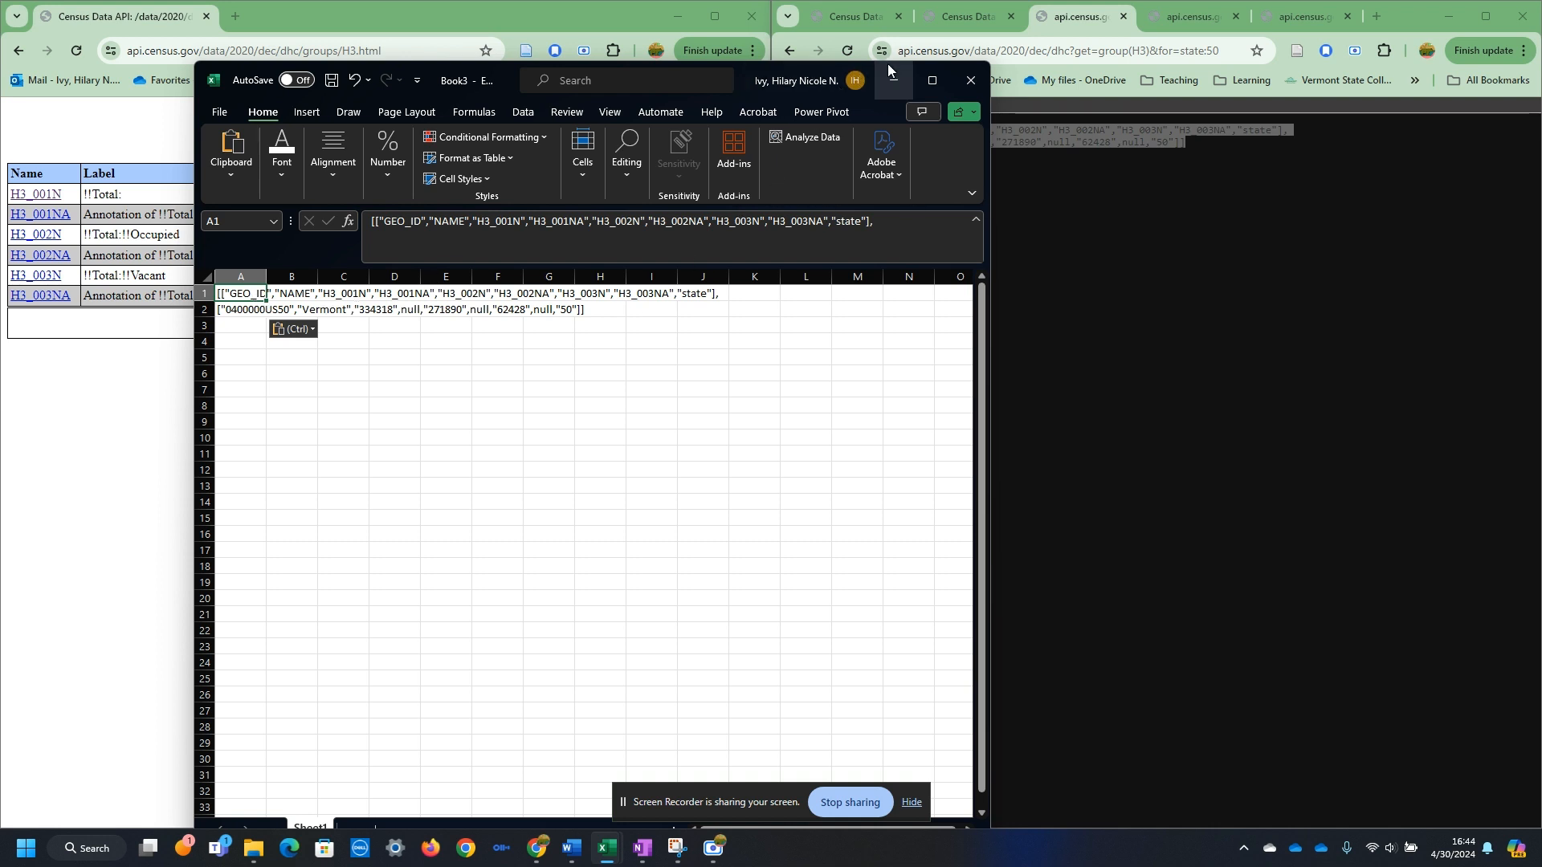
- Replace every "]]" in the sheet with nothing
{"action": "left_click_drag", "start_coordinate": [691, 64], "coordinate": [875, 25]}
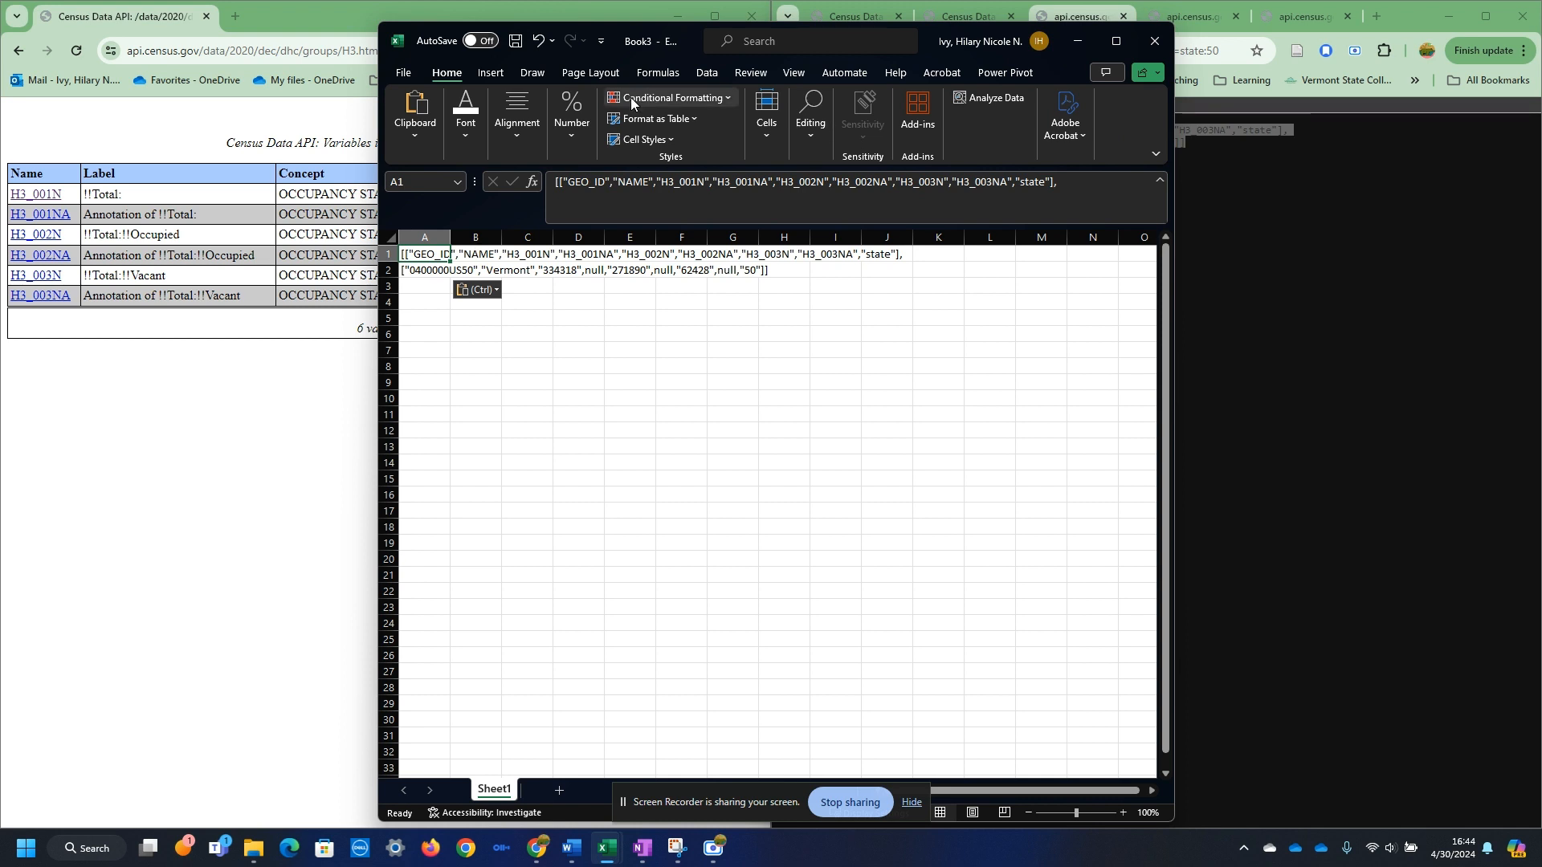
{"action": "key", "text": "ctrl+f"}
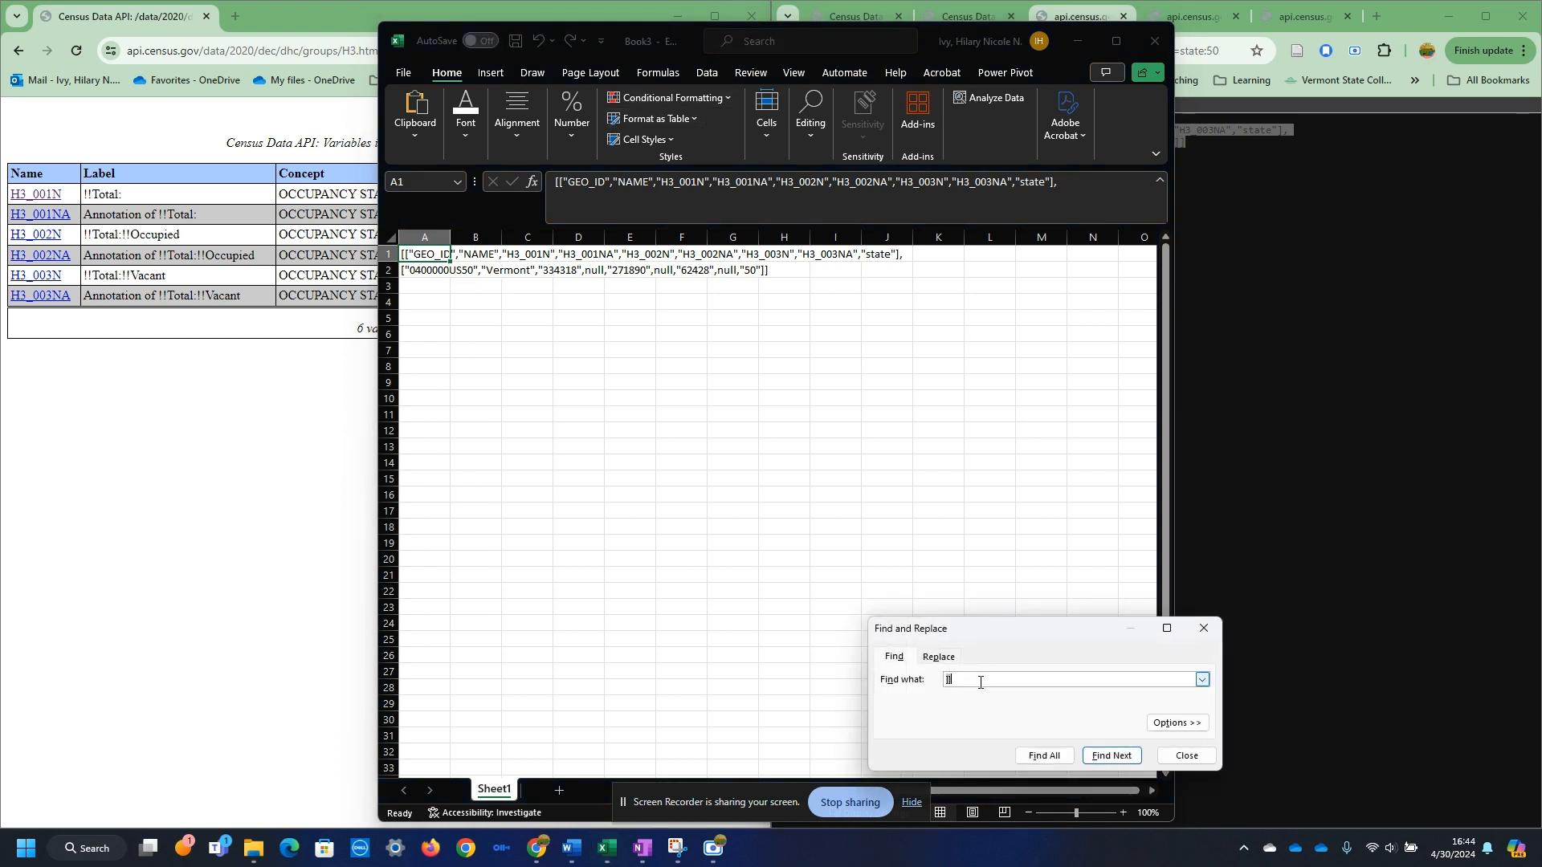
{"action": "left_click", "coordinate": [943, 658]}
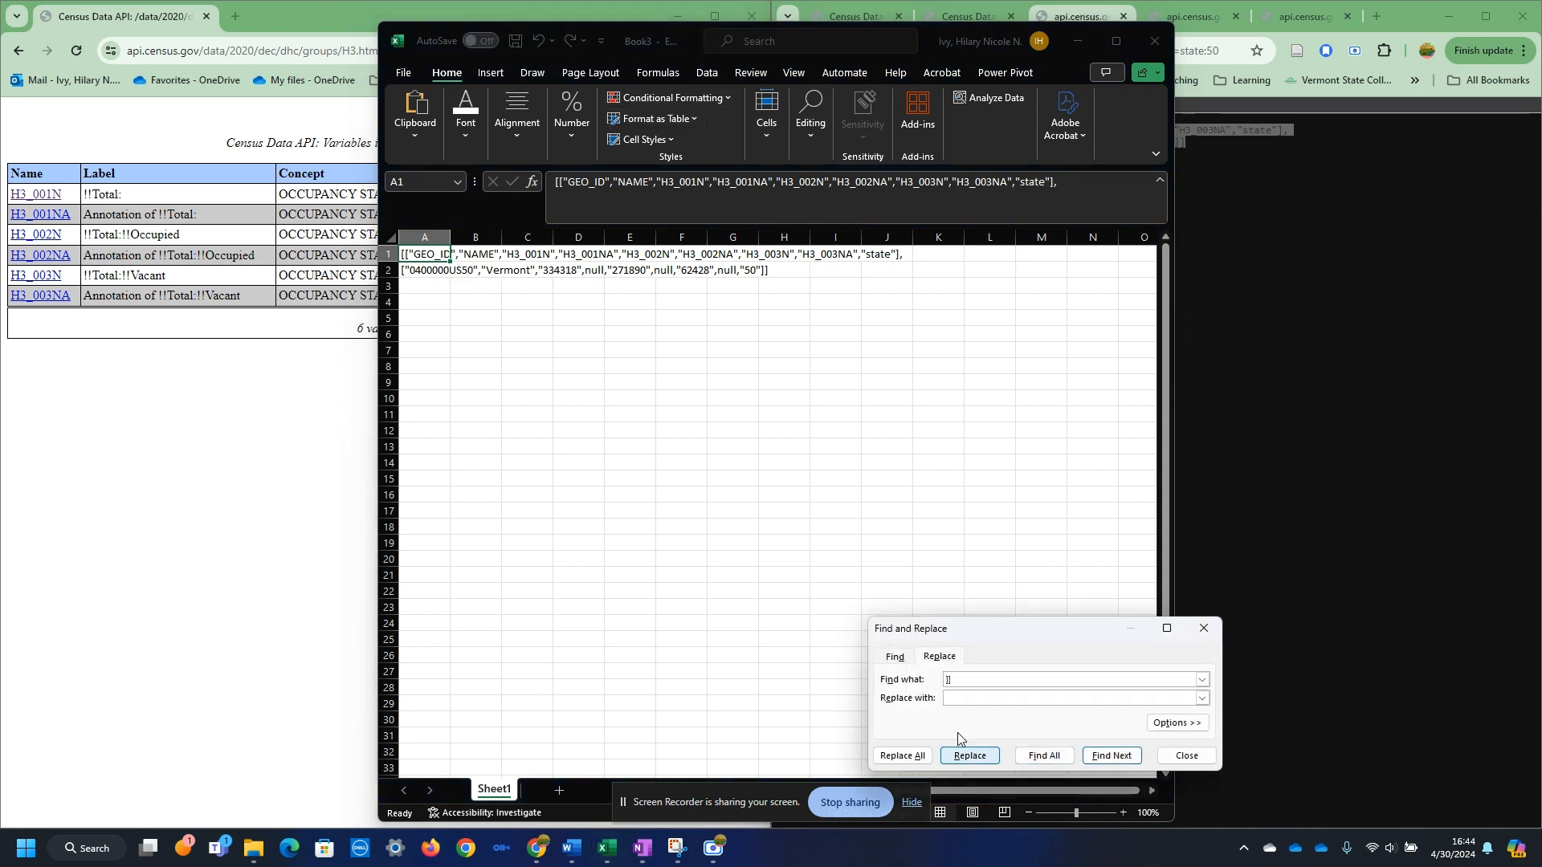
{"action": "left_click", "coordinate": [902, 755]}
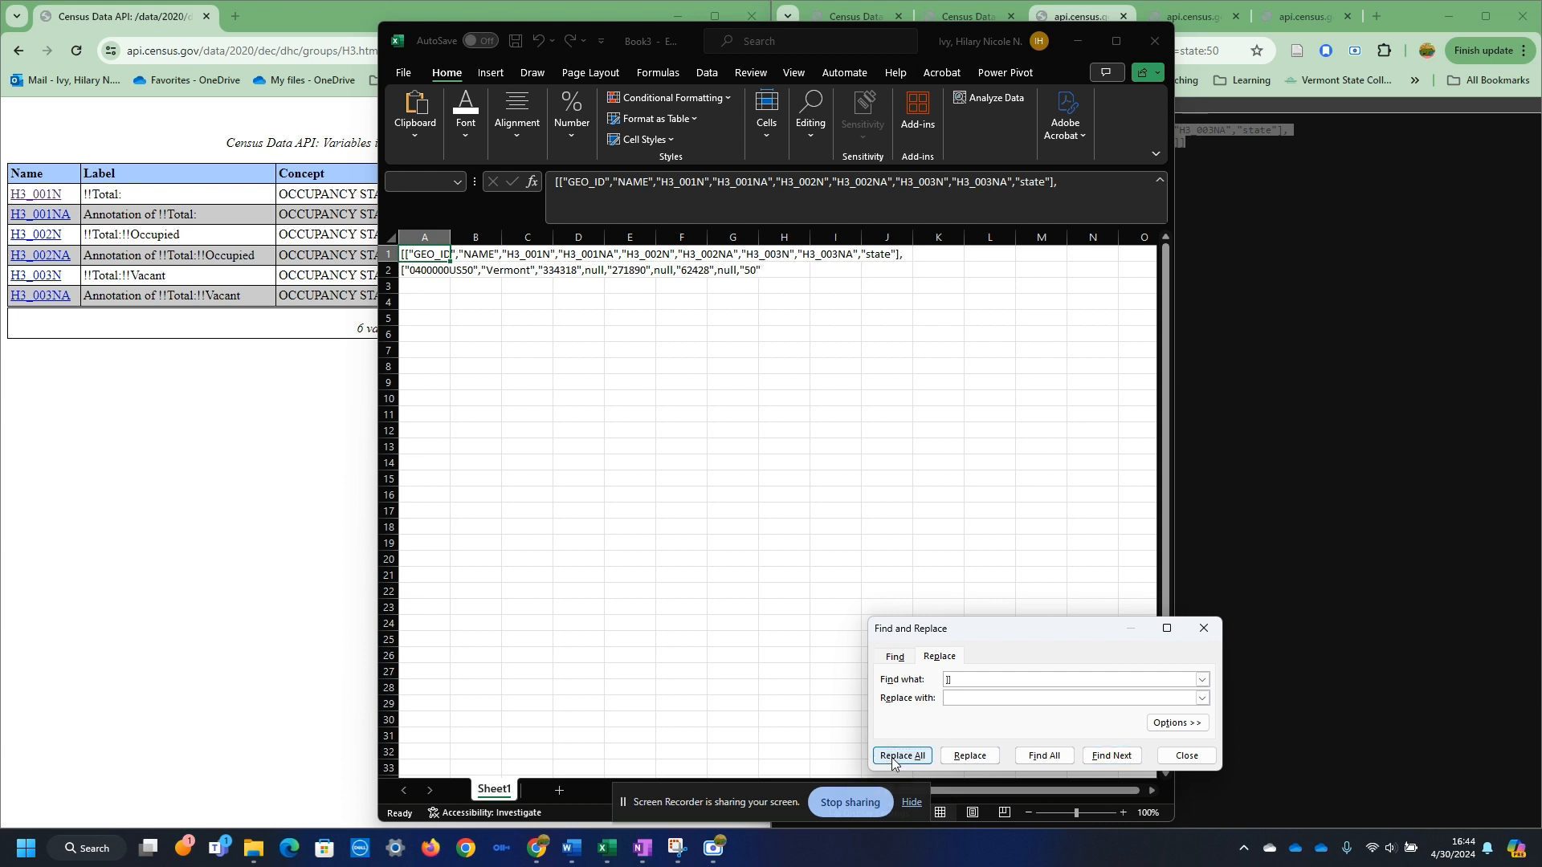
{"action": "left_click", "coordinate": [786, 470]}
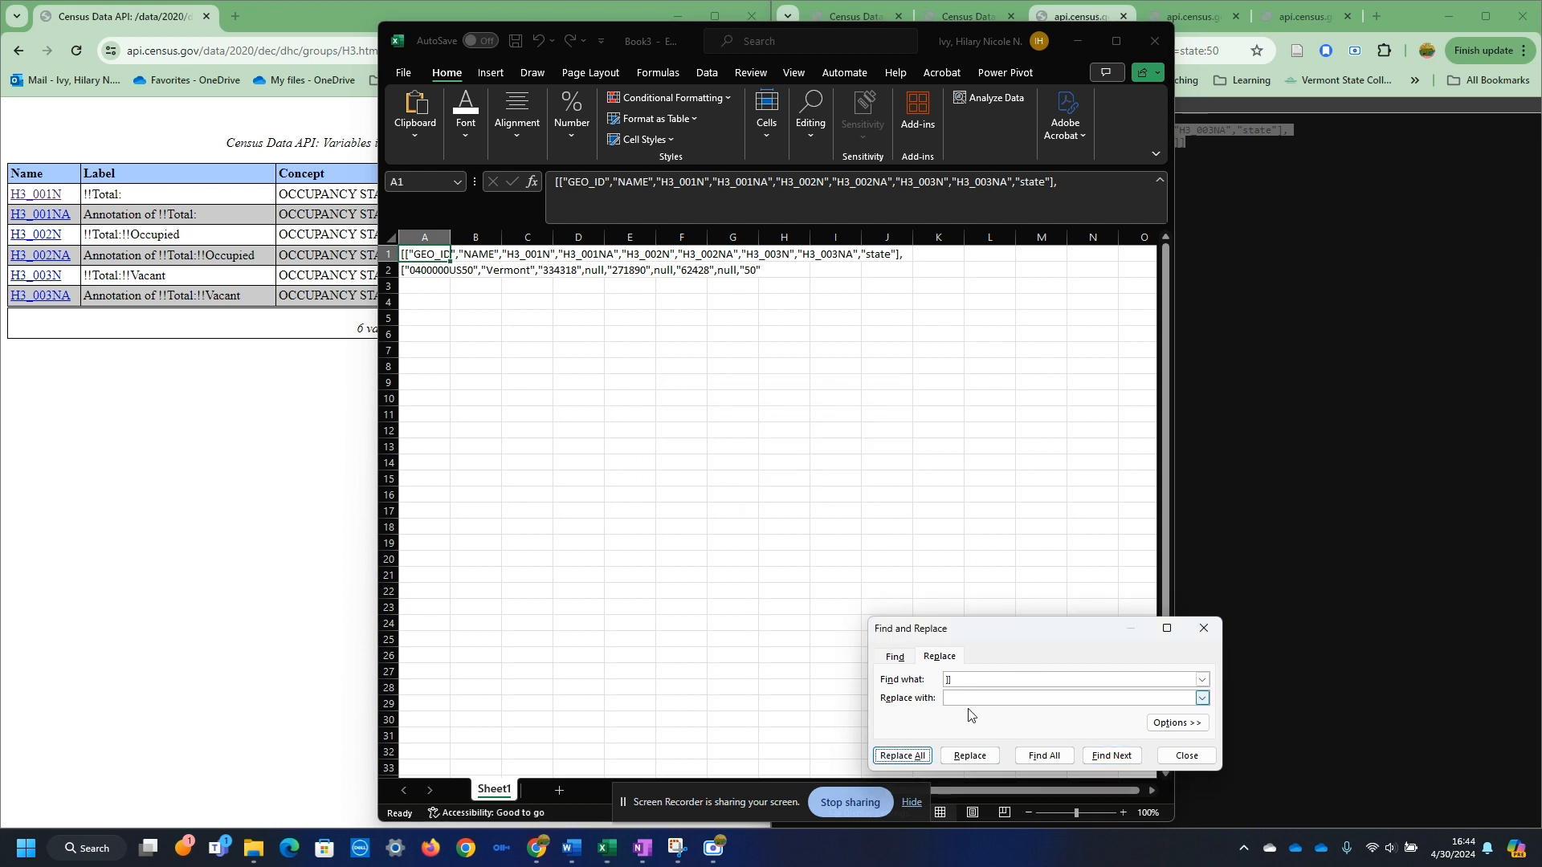
- Replace every "]," and every "[" in the sheet with nothing
{"action": "left_click", "coordinate": [979, 678]}
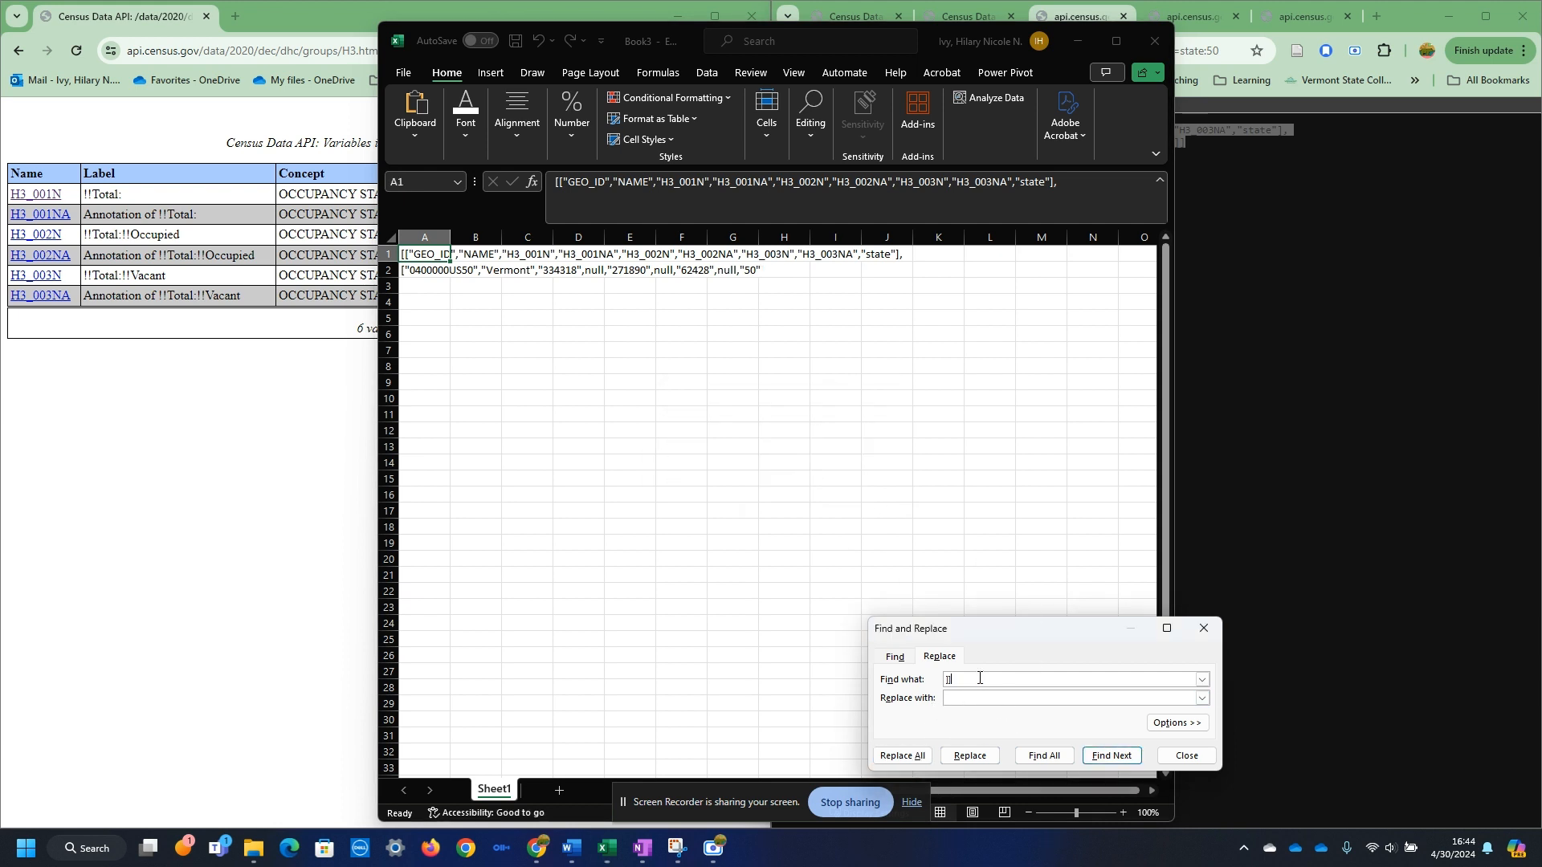
{"action": "key", "text": "BackSpace"}
{"action": "type", "text": ","}
{"action": "left_click", "coordinate": [902, 755]}
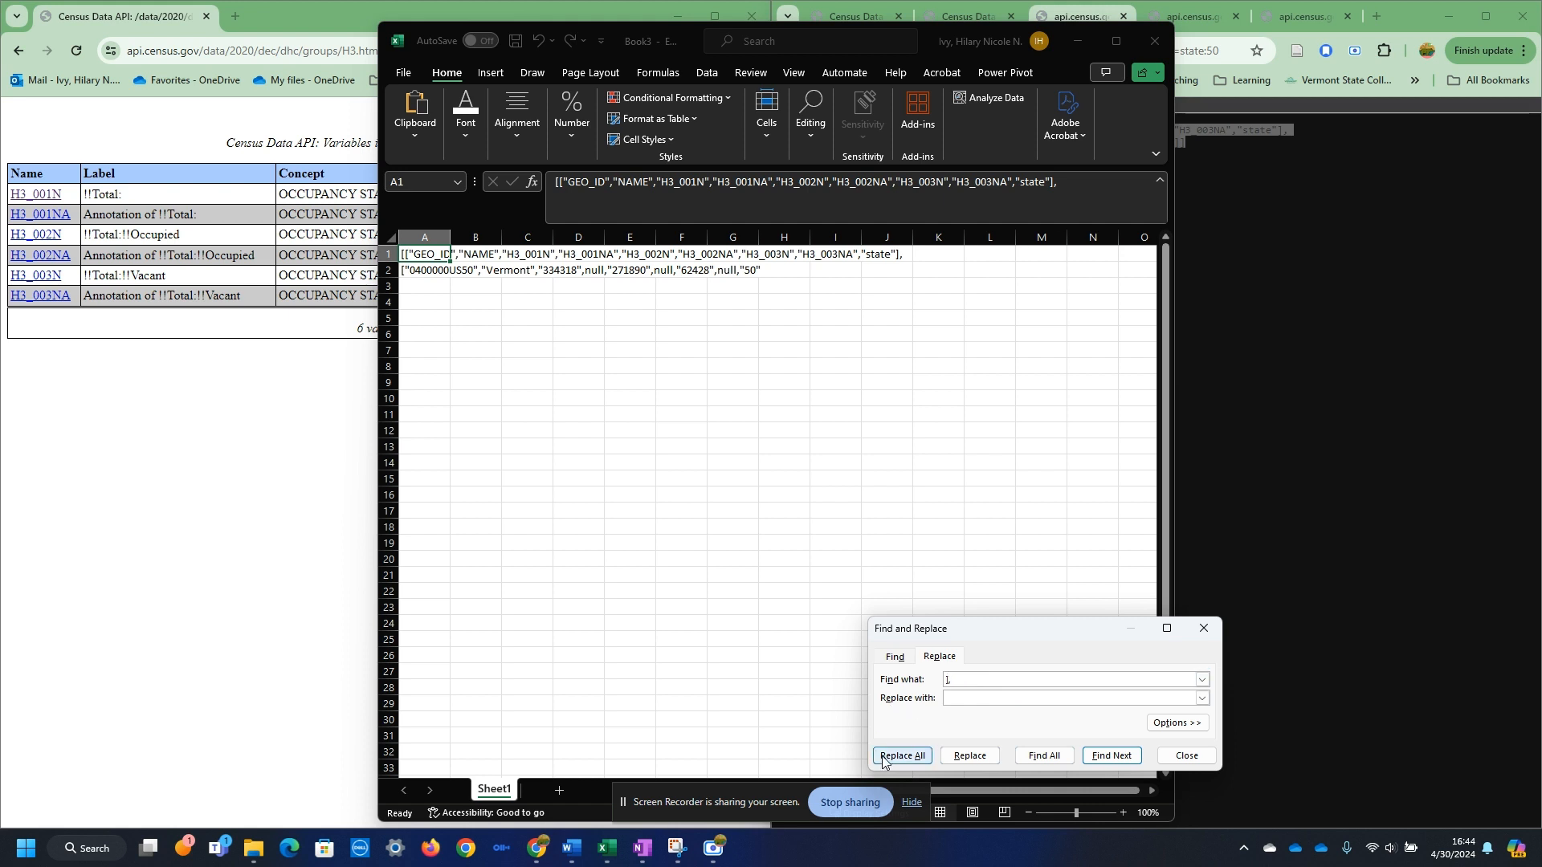
{"action": "left_click", "coordinate": [785, 470]}
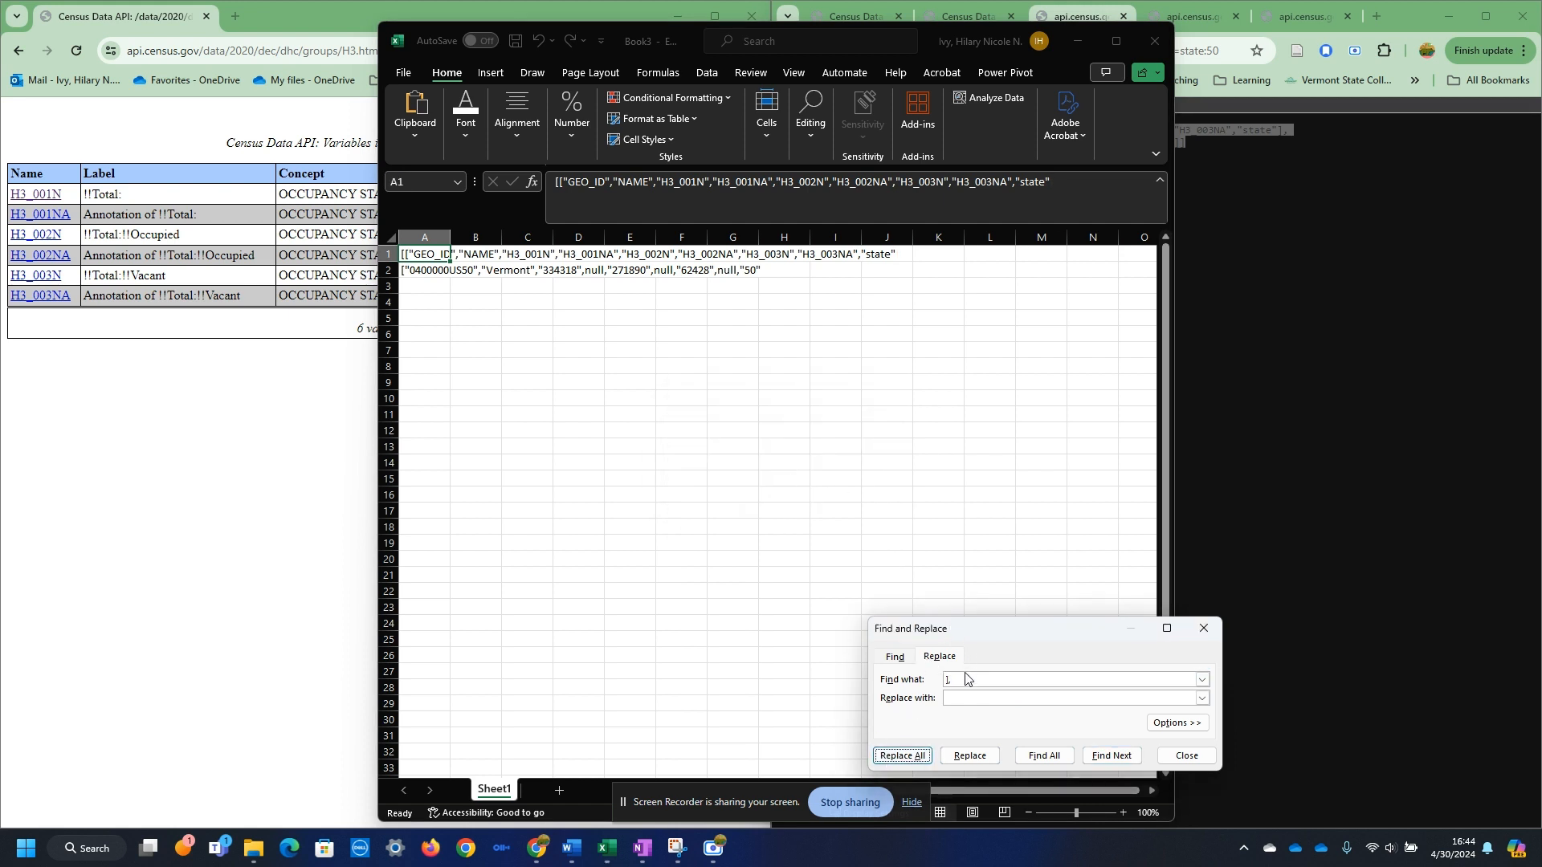
{"action": "left_click_drag", "start_coordinate": [966, 680], "coordinate": [934, 687]}
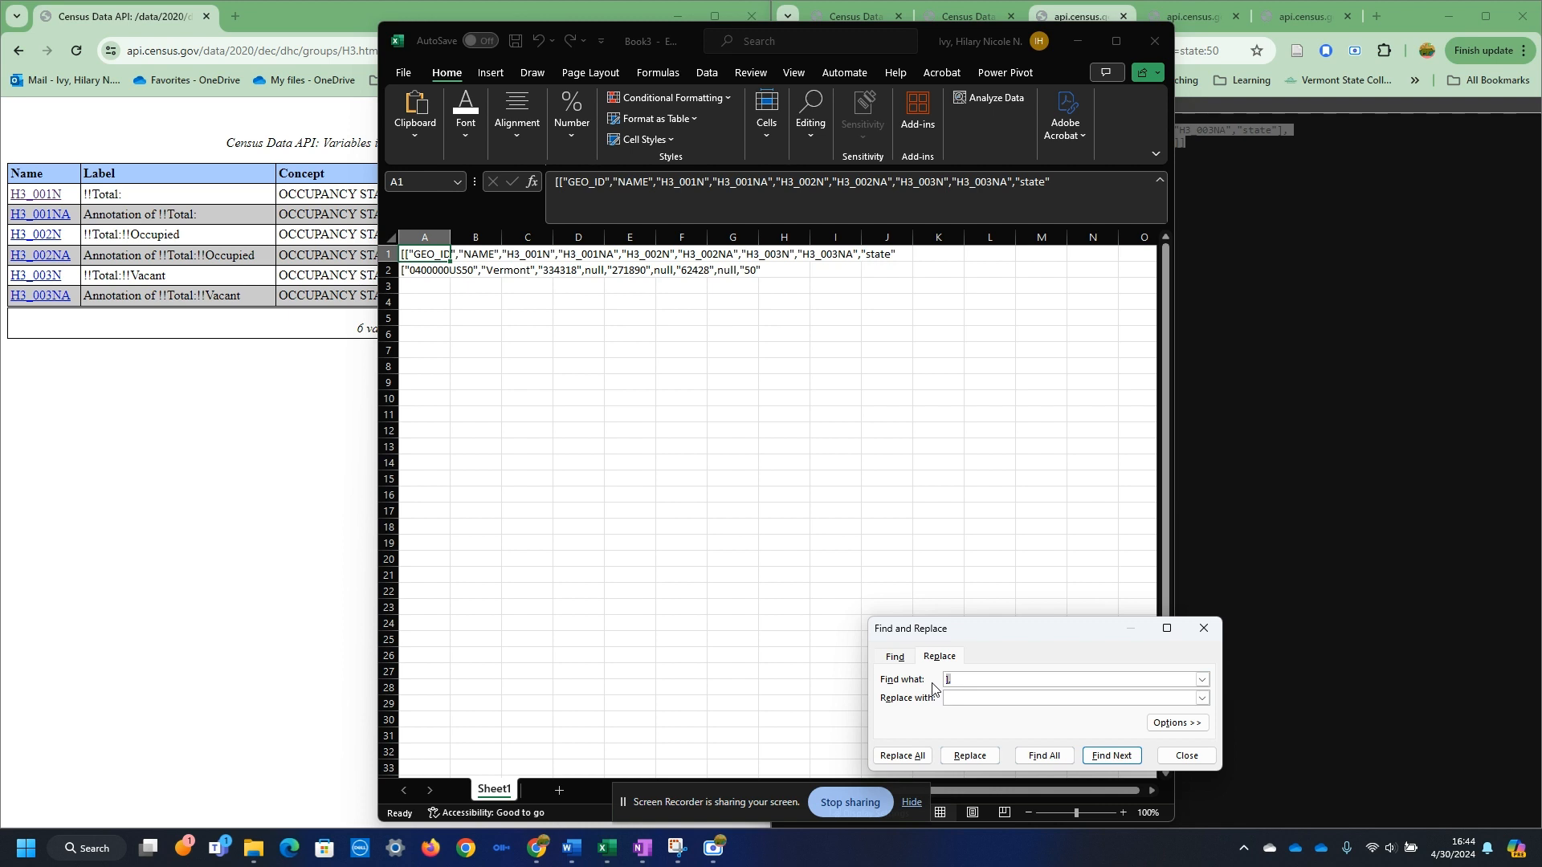
{"action": "left_click", "coordinate": [902, 756]}
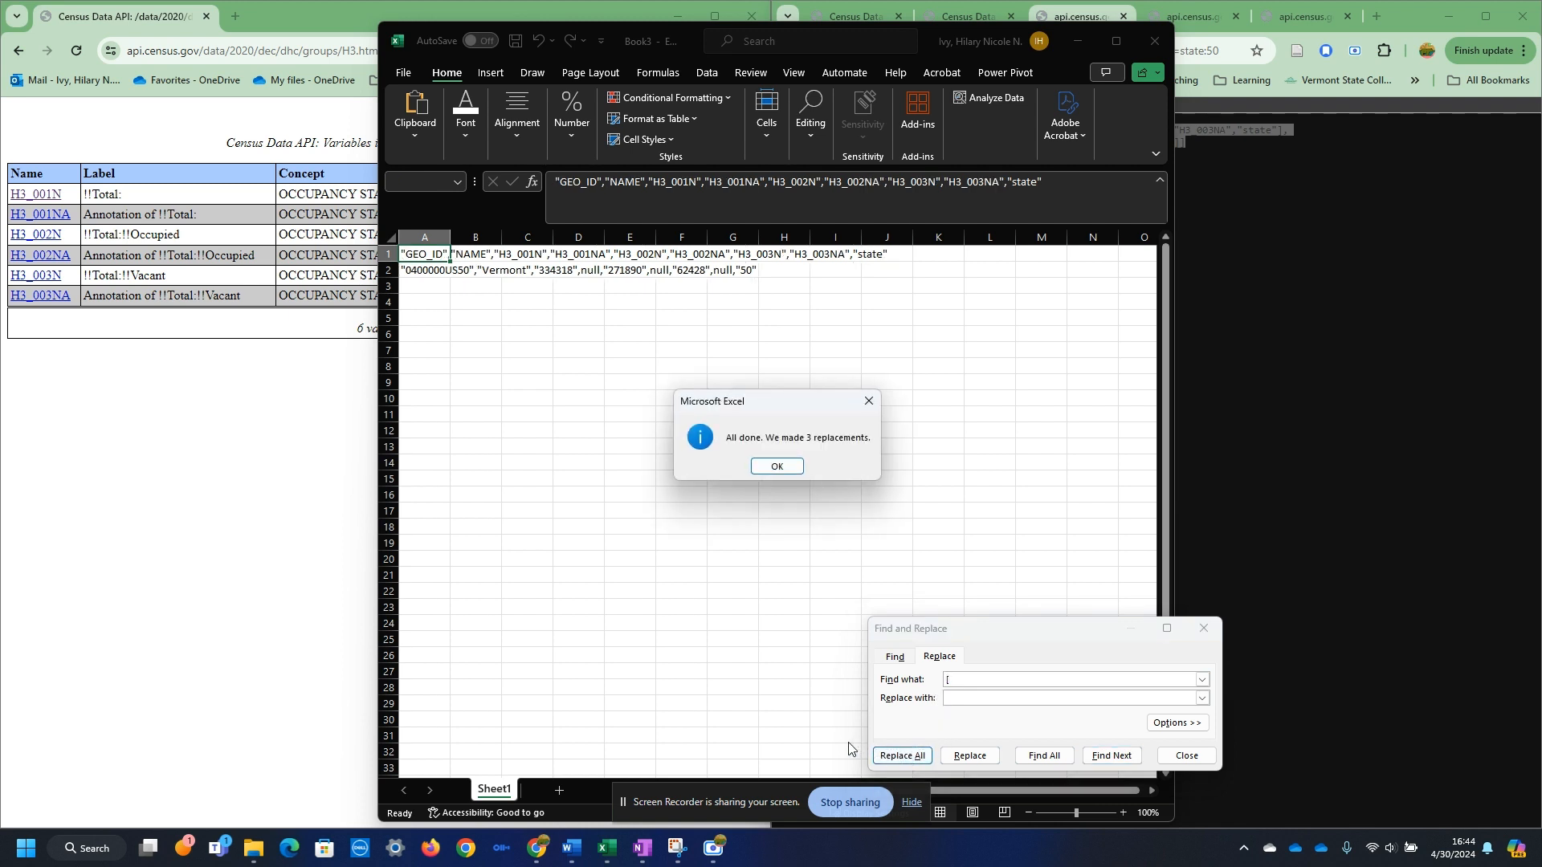
- Replace every double quotation mark in the sheet with nothing and close Find and Replace
{"action": "left_click", "coordinate": [800, 467]}
{"action": "left_click_drag", "start_coordinate": [957, 680], "coordinate": [880, 692]}
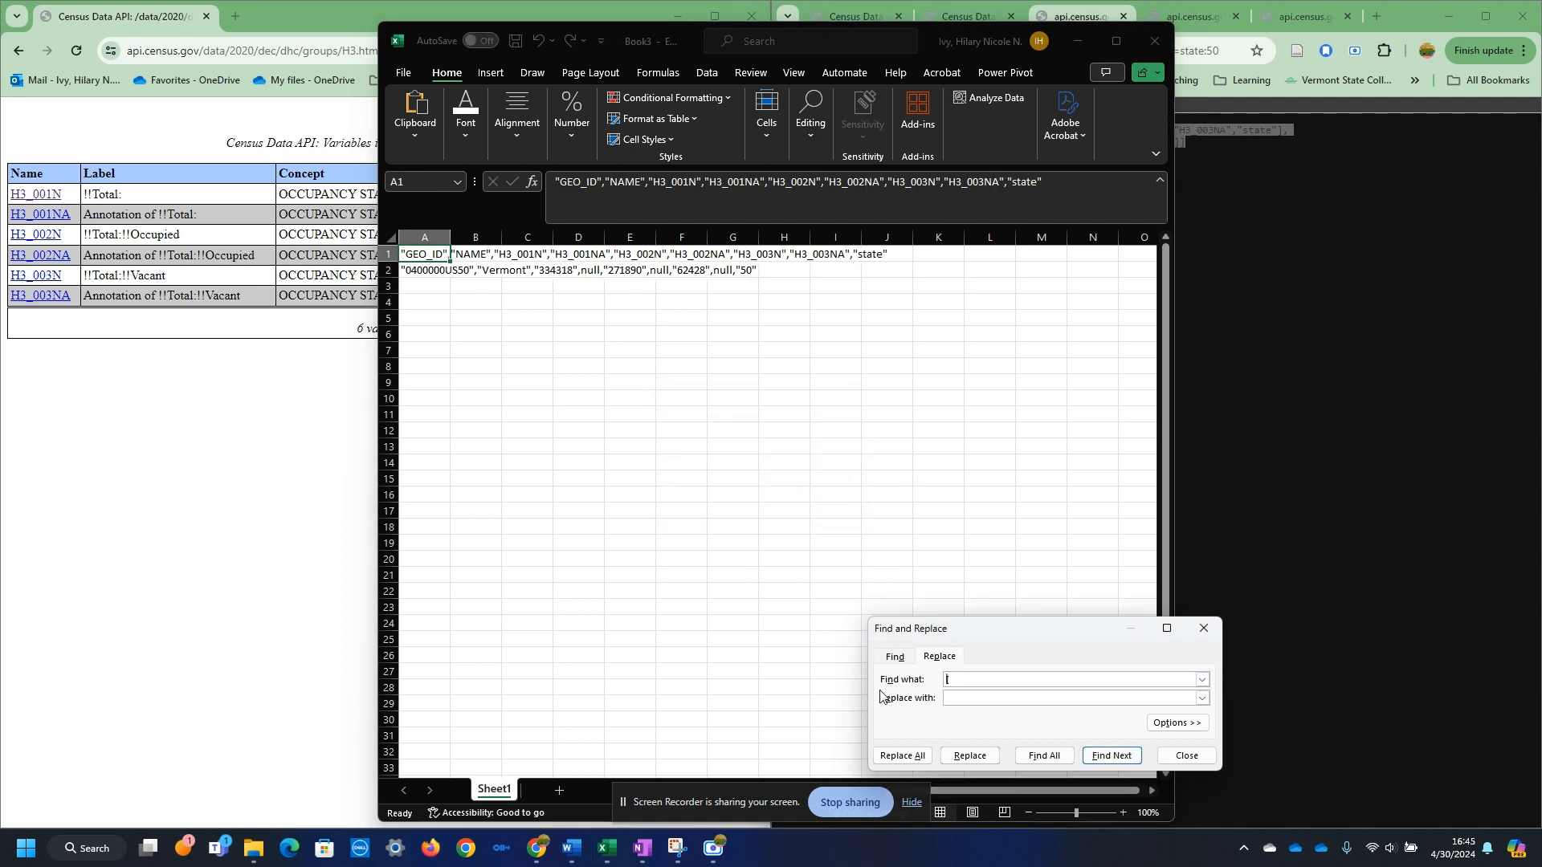
{"action": "type", "text": "\""}
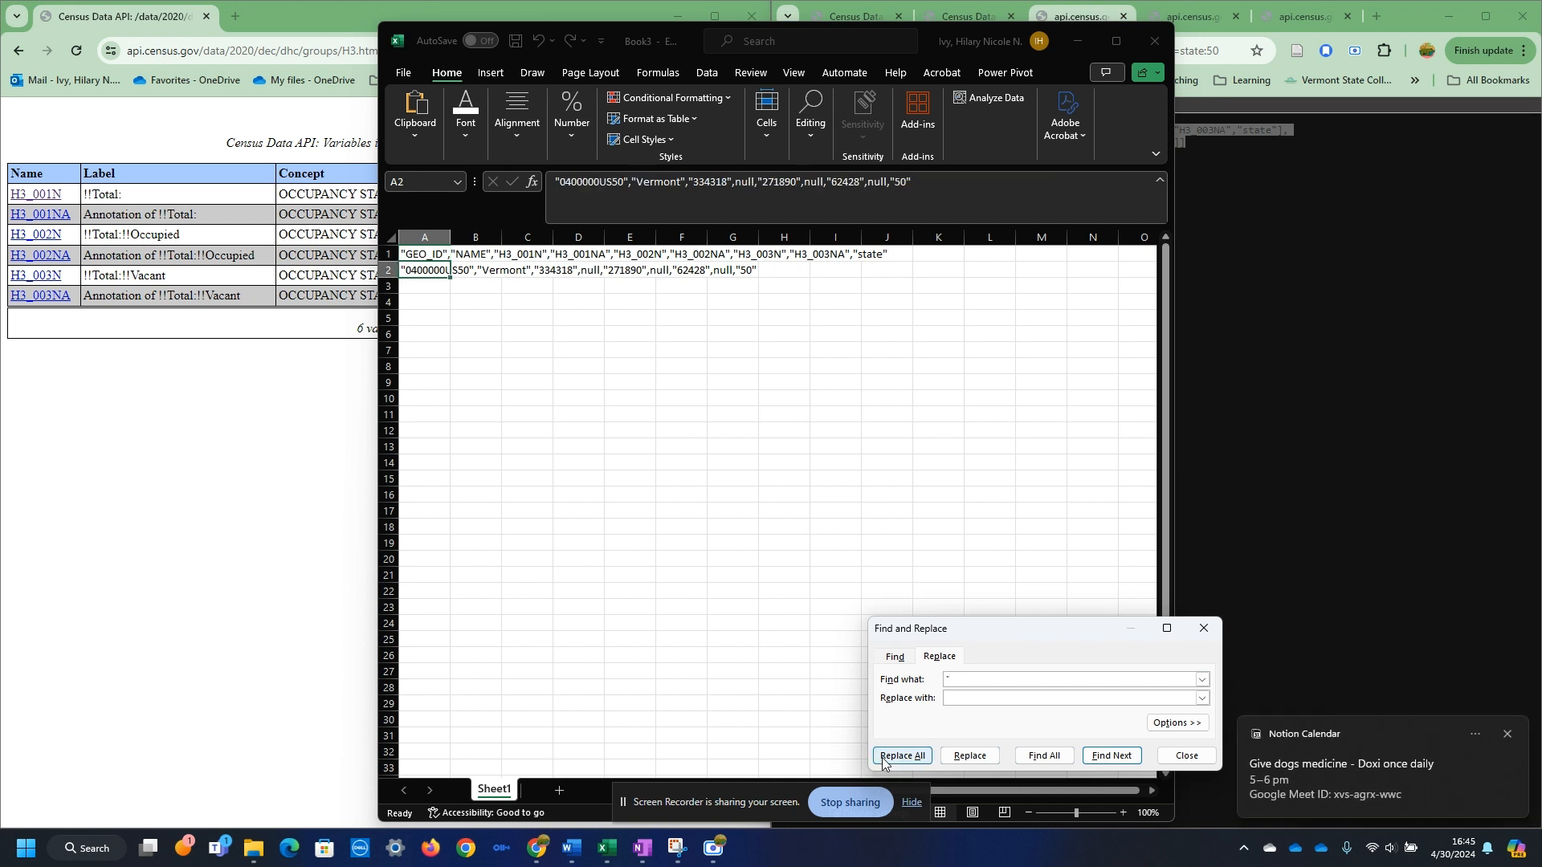
{"action": "left_click", "coordinate": [899, 755]}
{"action": "left_click", "coordinate": [1508, 733]}
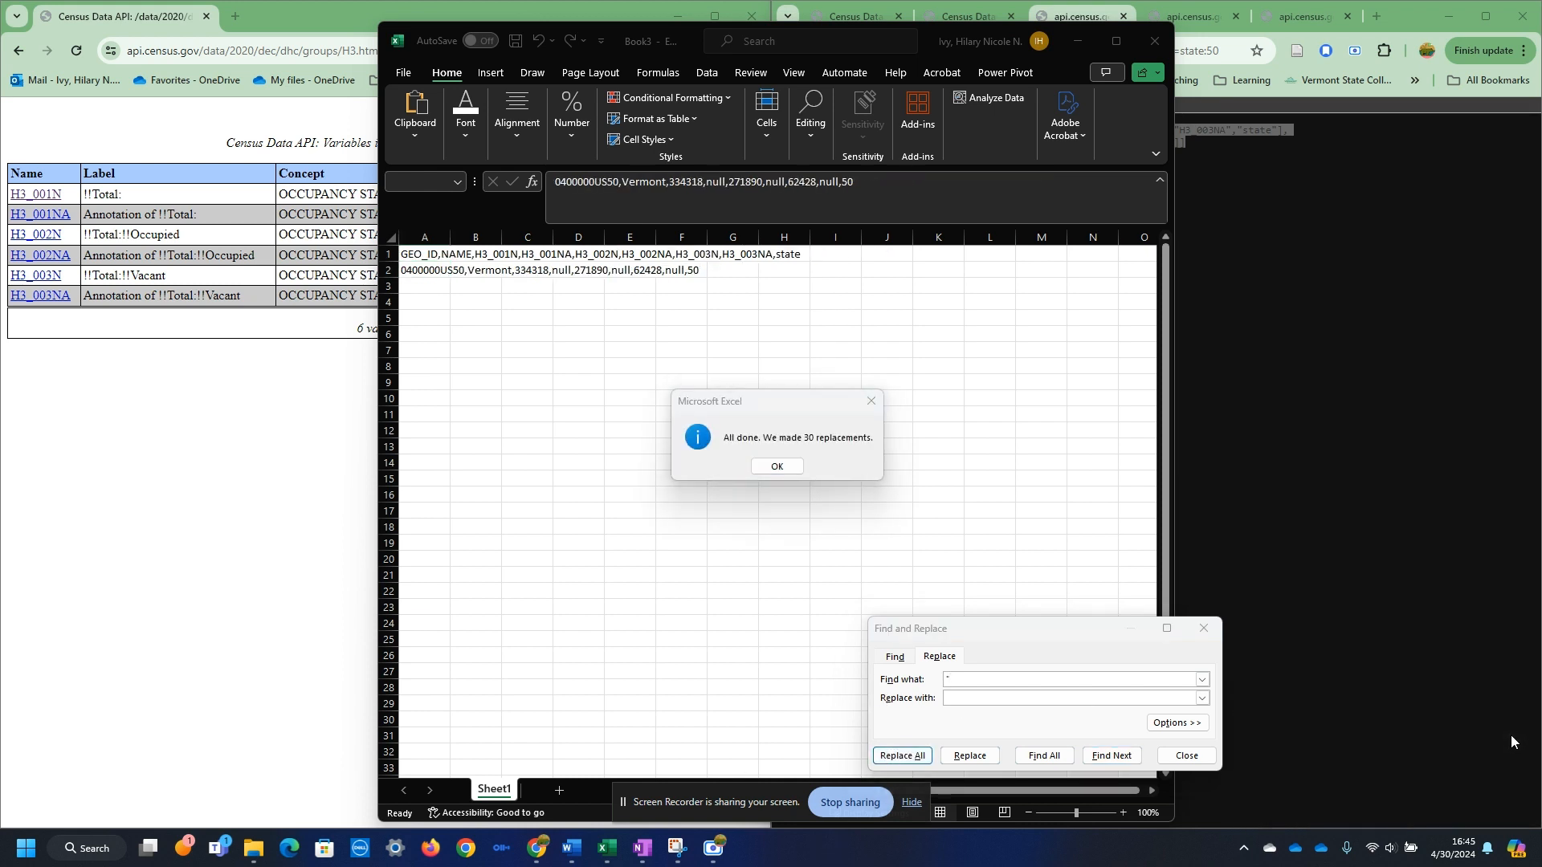
{"action": "left_click", "coordinate": [776, 467]}
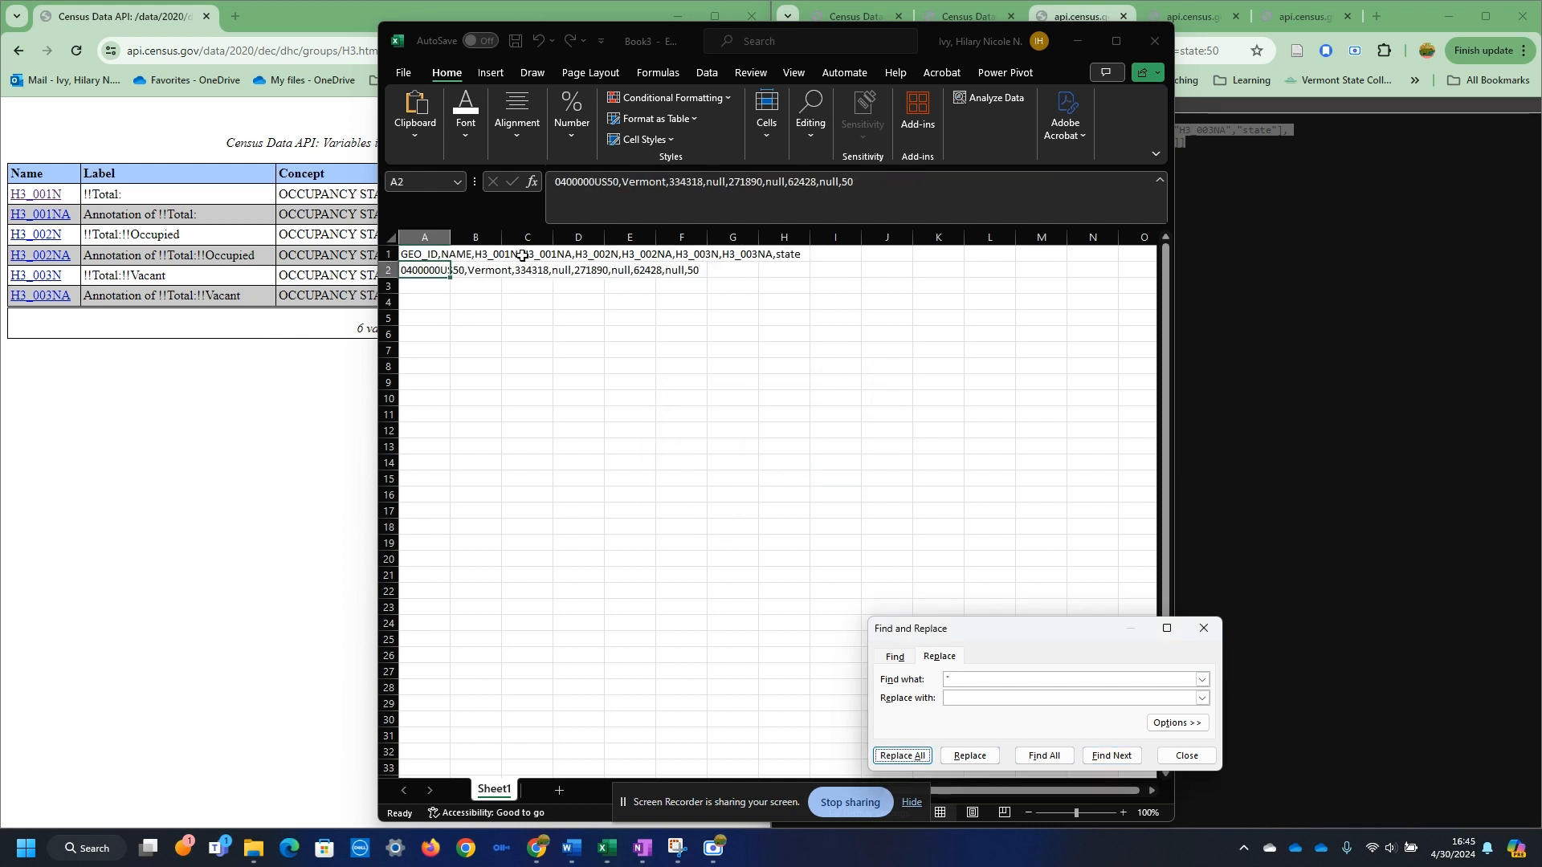
{"action": "left_click", "coordinate": [1204, 628]}
{"action": "left_click", "coordinate": [664, 370]}
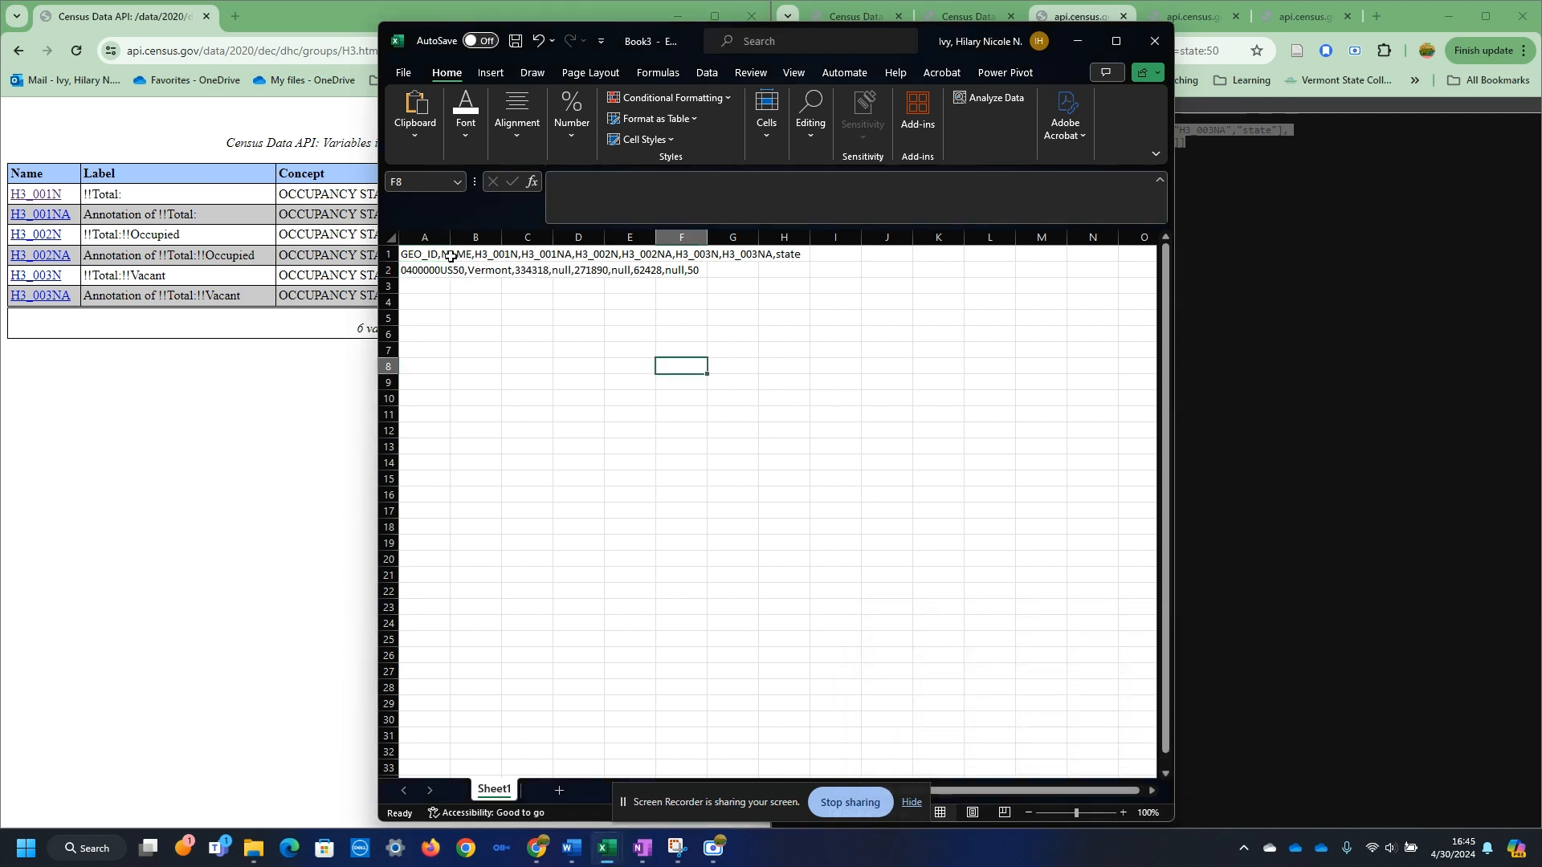
- Split the text in column A into separate columns as delimited data with a comma delimiter, General format and destination $A$1
{"action": "left_click", "coordinate": [418, 254]}
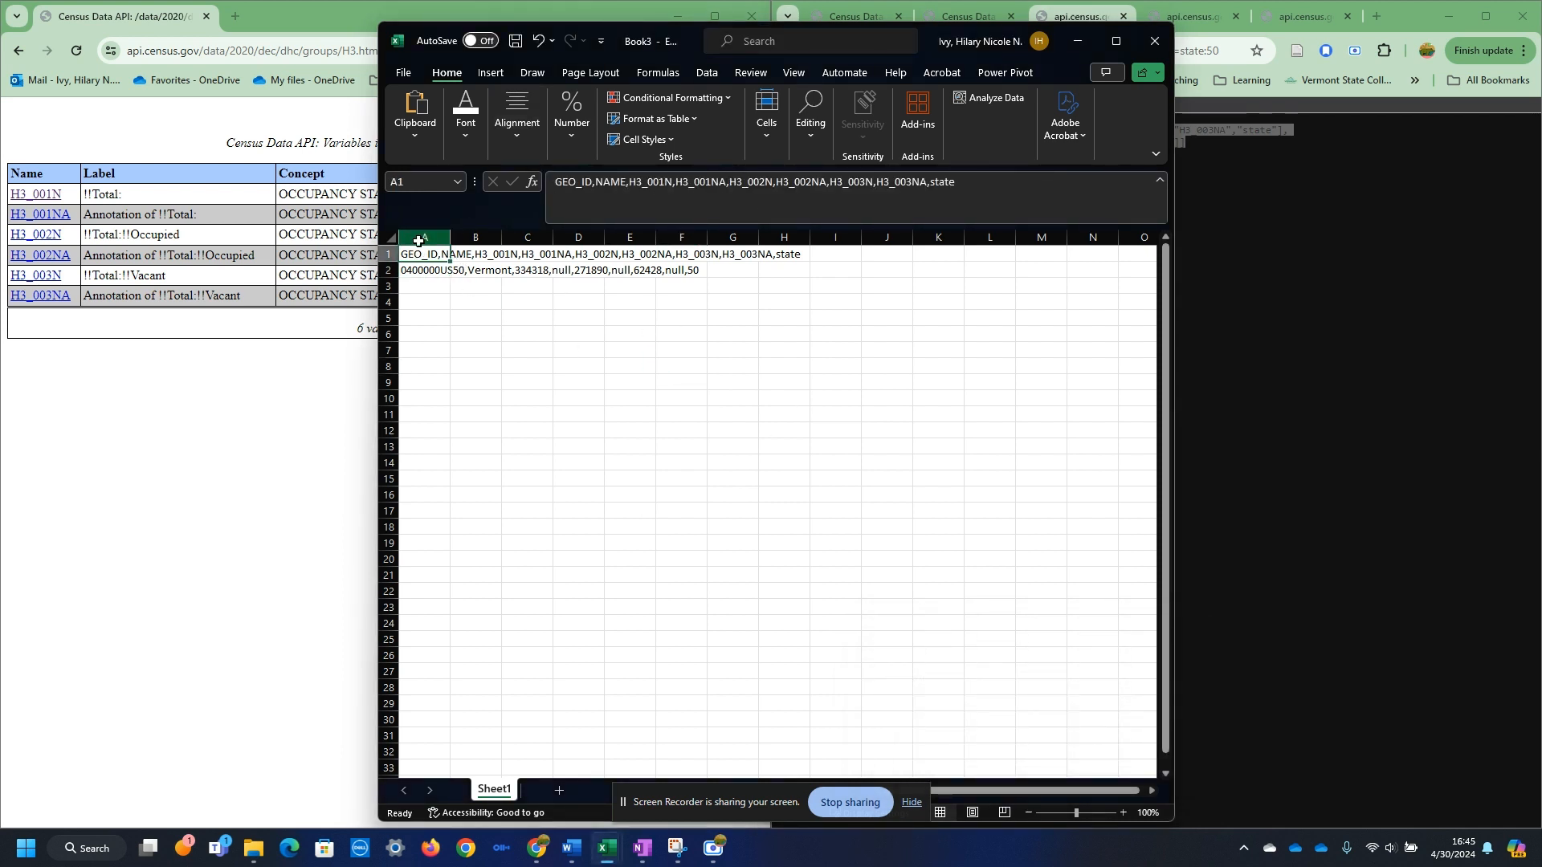
{"action": "left_click", "coordinate": [418, 241]}
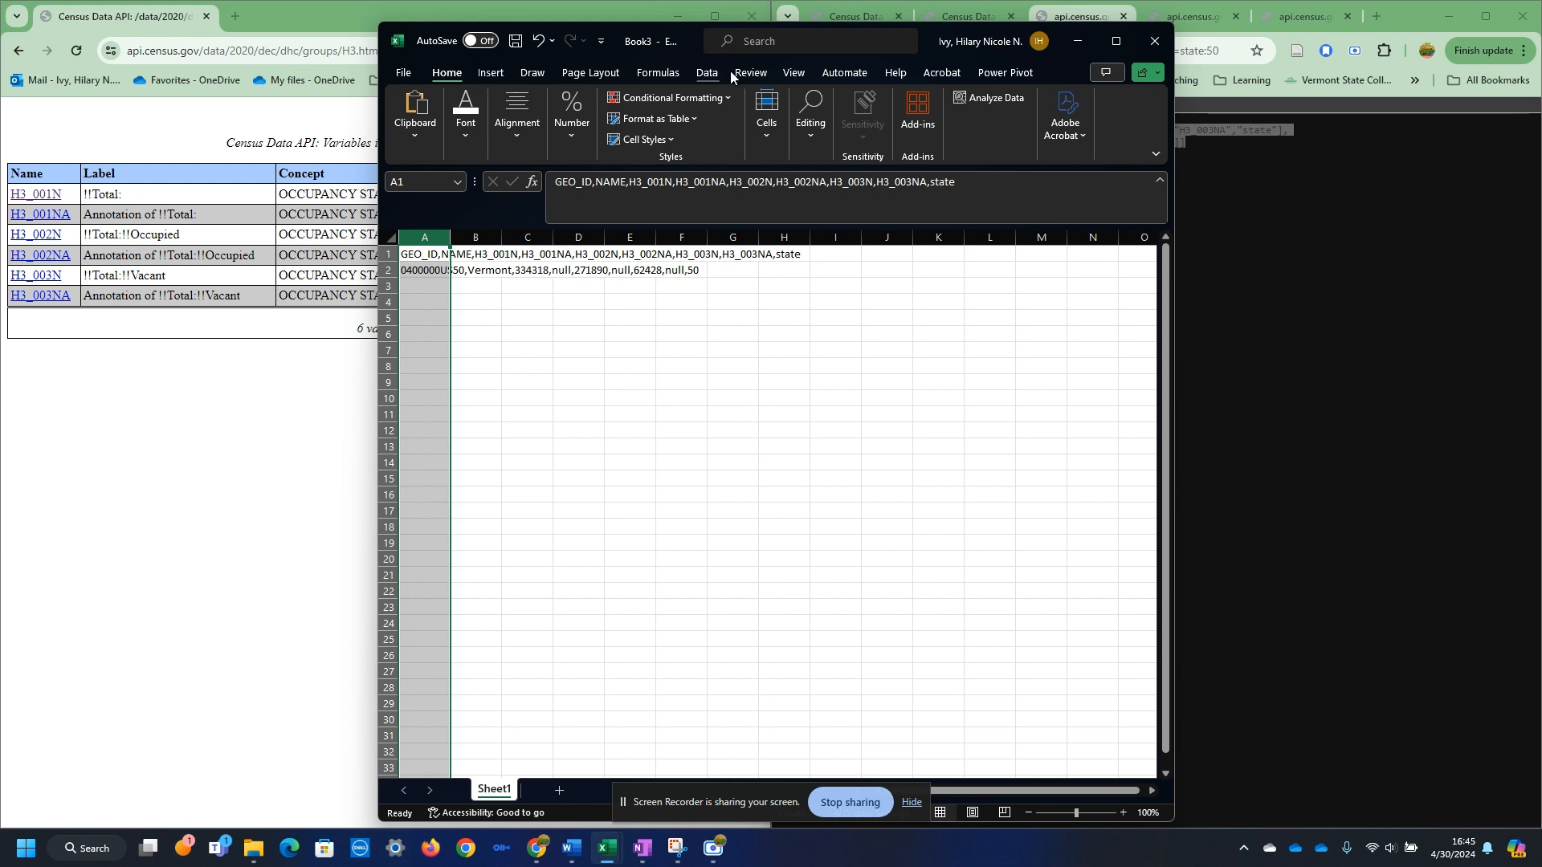
{"action": "left_click", "coordinate": [708, 73]}
{"action": "left_click", "coordinate": [906, 109]}
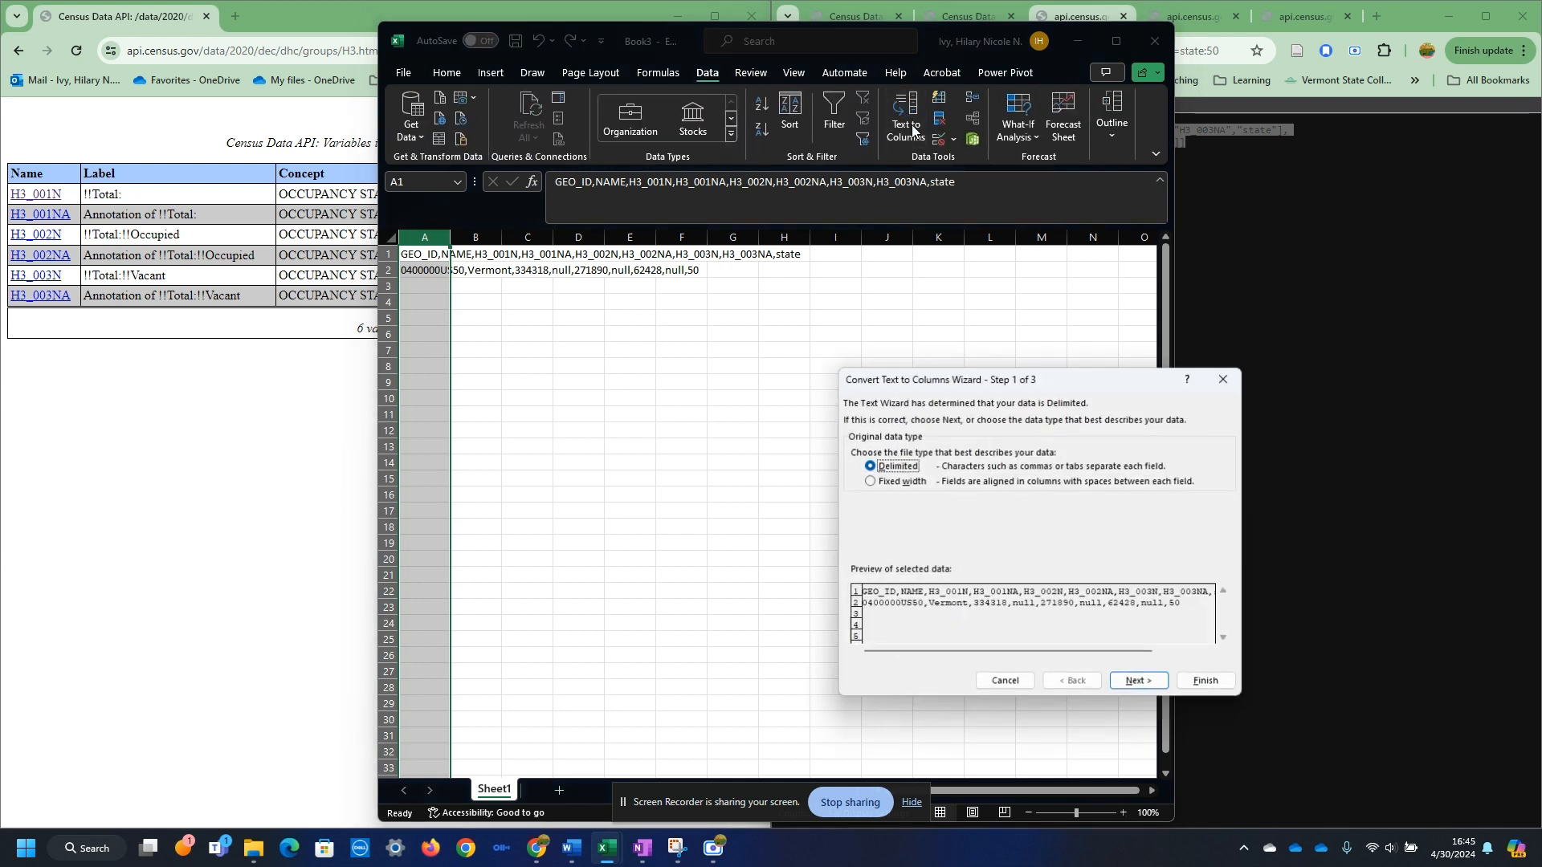
{"action": "left_click", "coordinate": [1138, 681]}
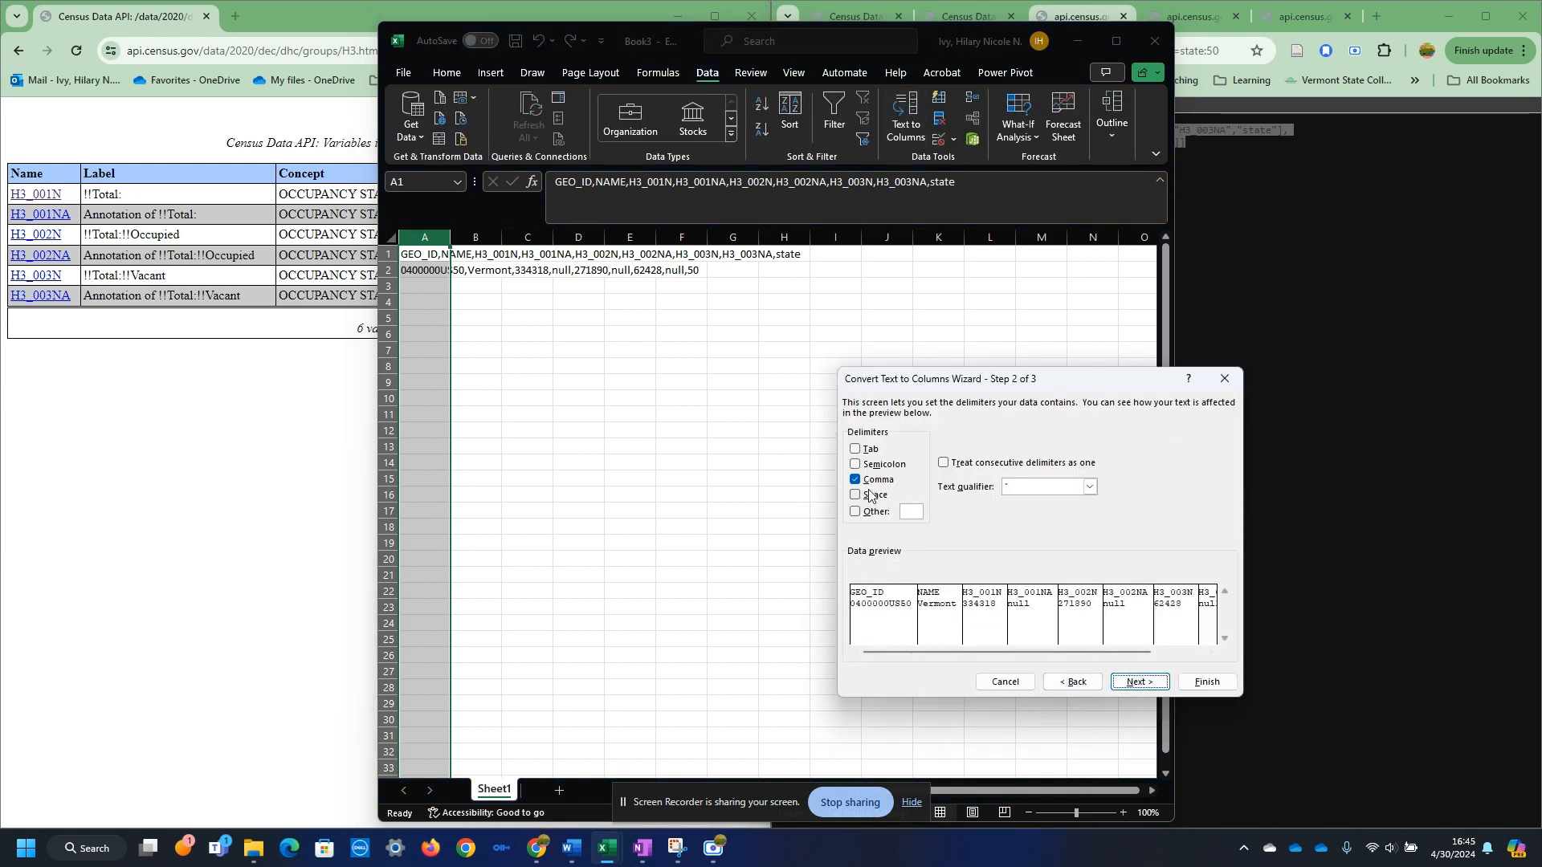
{"action": "left_click", "coordinate": [1140, 682]}
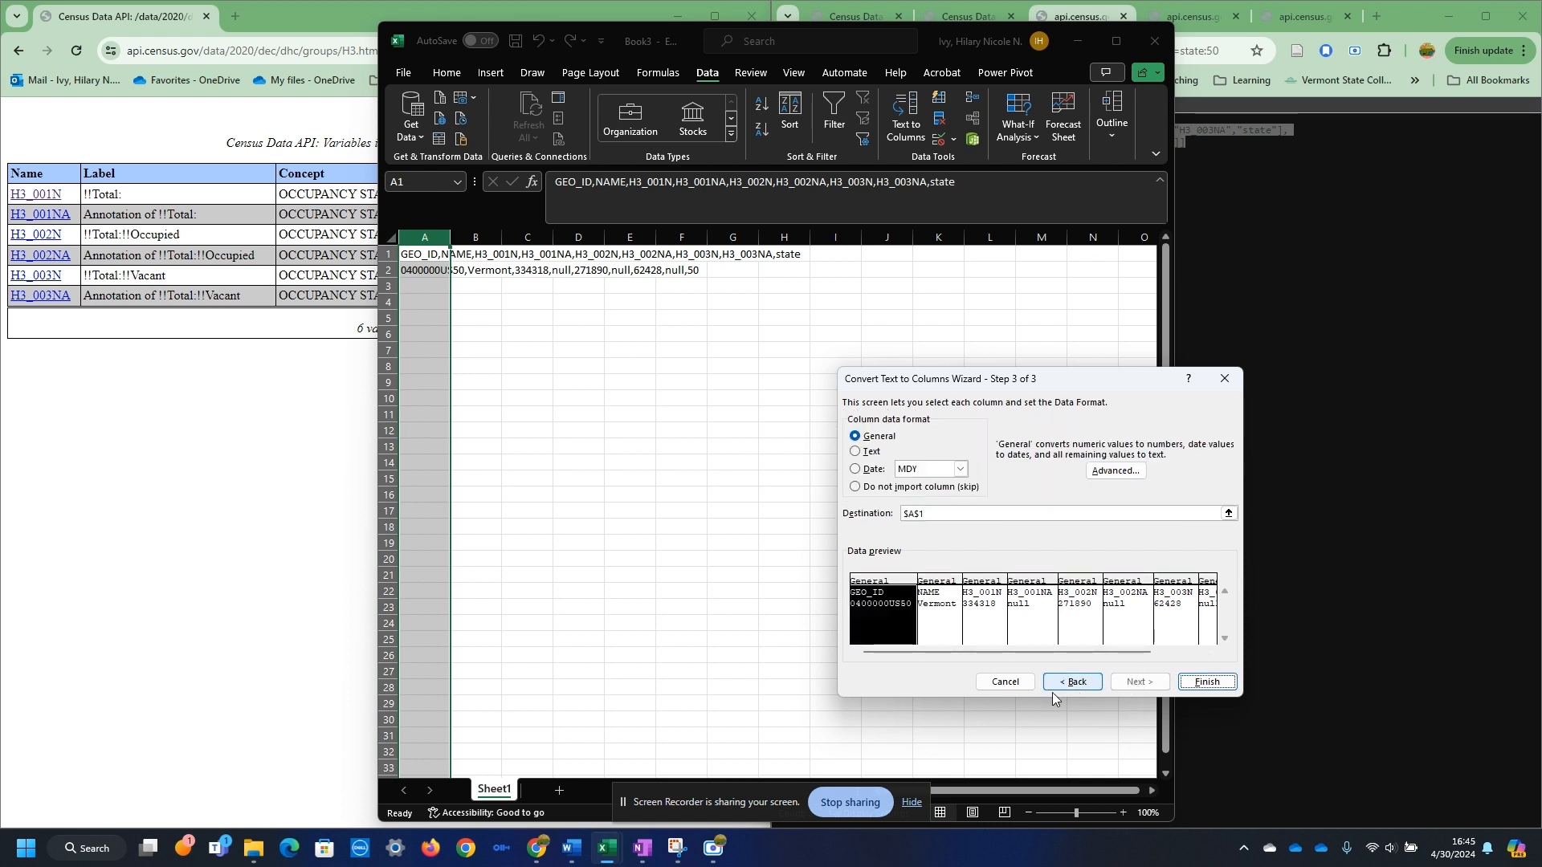
{"action": "left_click", "coordinate": [1207, 681]}
{"action": "left_click", "coordinate": [729, 532]}
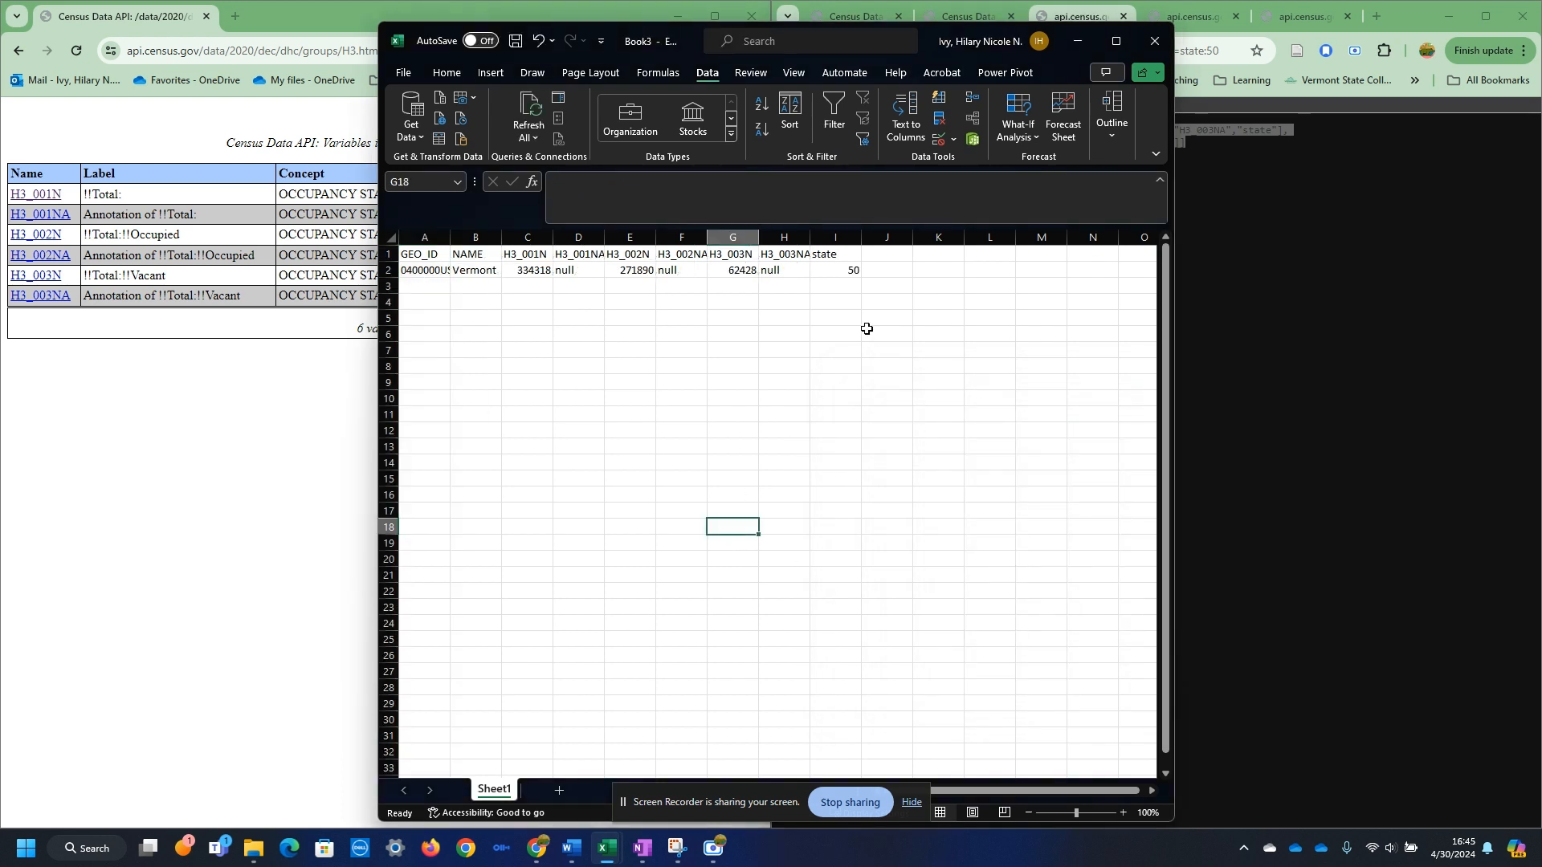
- Auto-fit the widths of columns A and C to their contents
{"action": "left_click", "coordinate": [470, 255]}
{"action": "left_click_drag", "start_coordinate": [531, 250], "coordinate": [569, 249]}
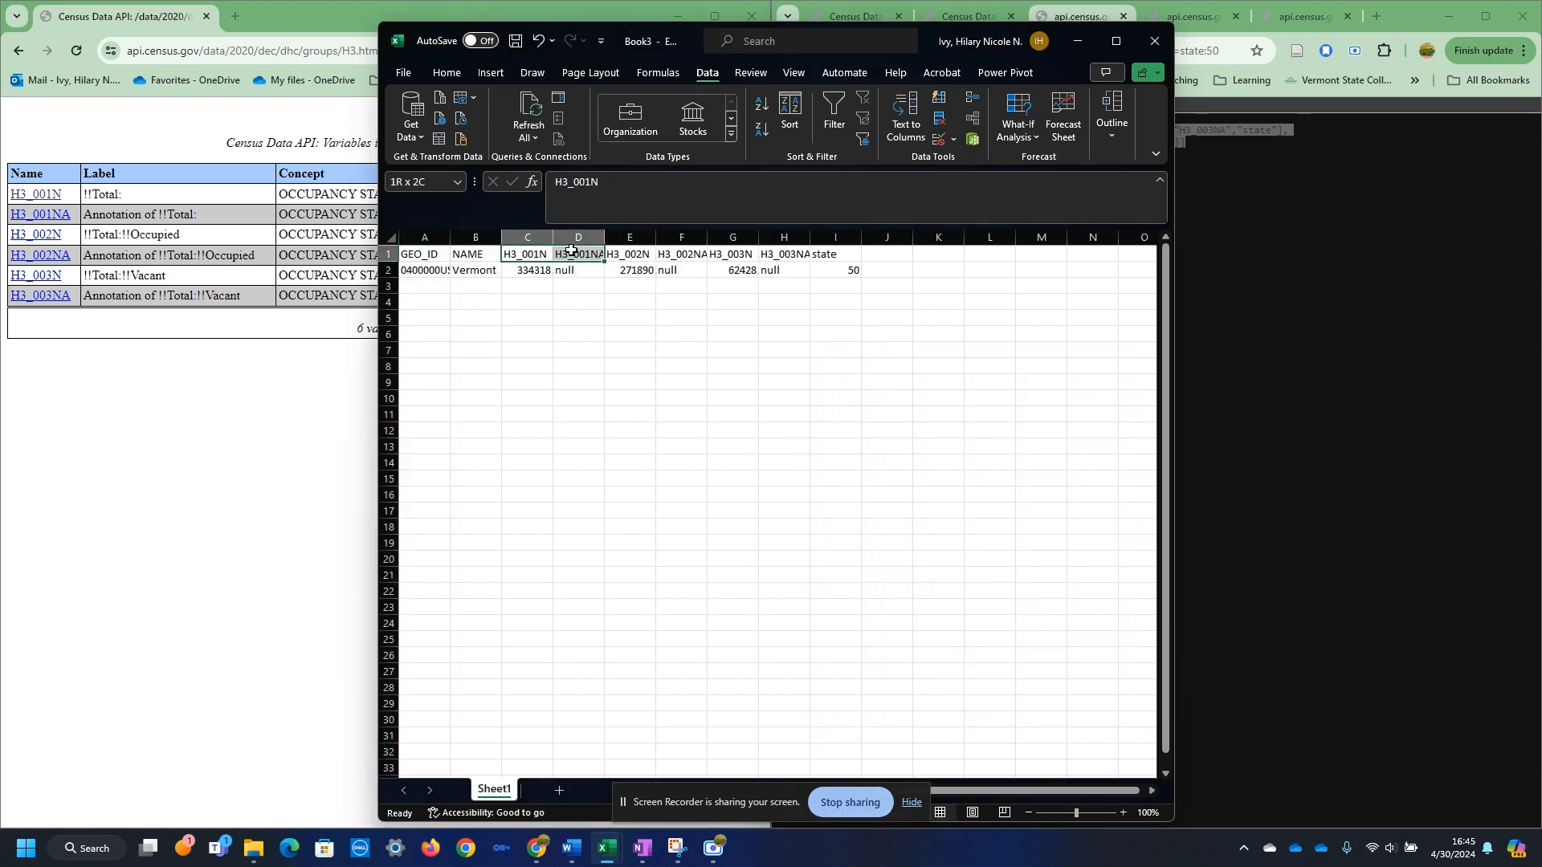
{"action": "left_click", "coordinate": [462, 251]}
{"action": "key", "text": "ctrl+Right"}
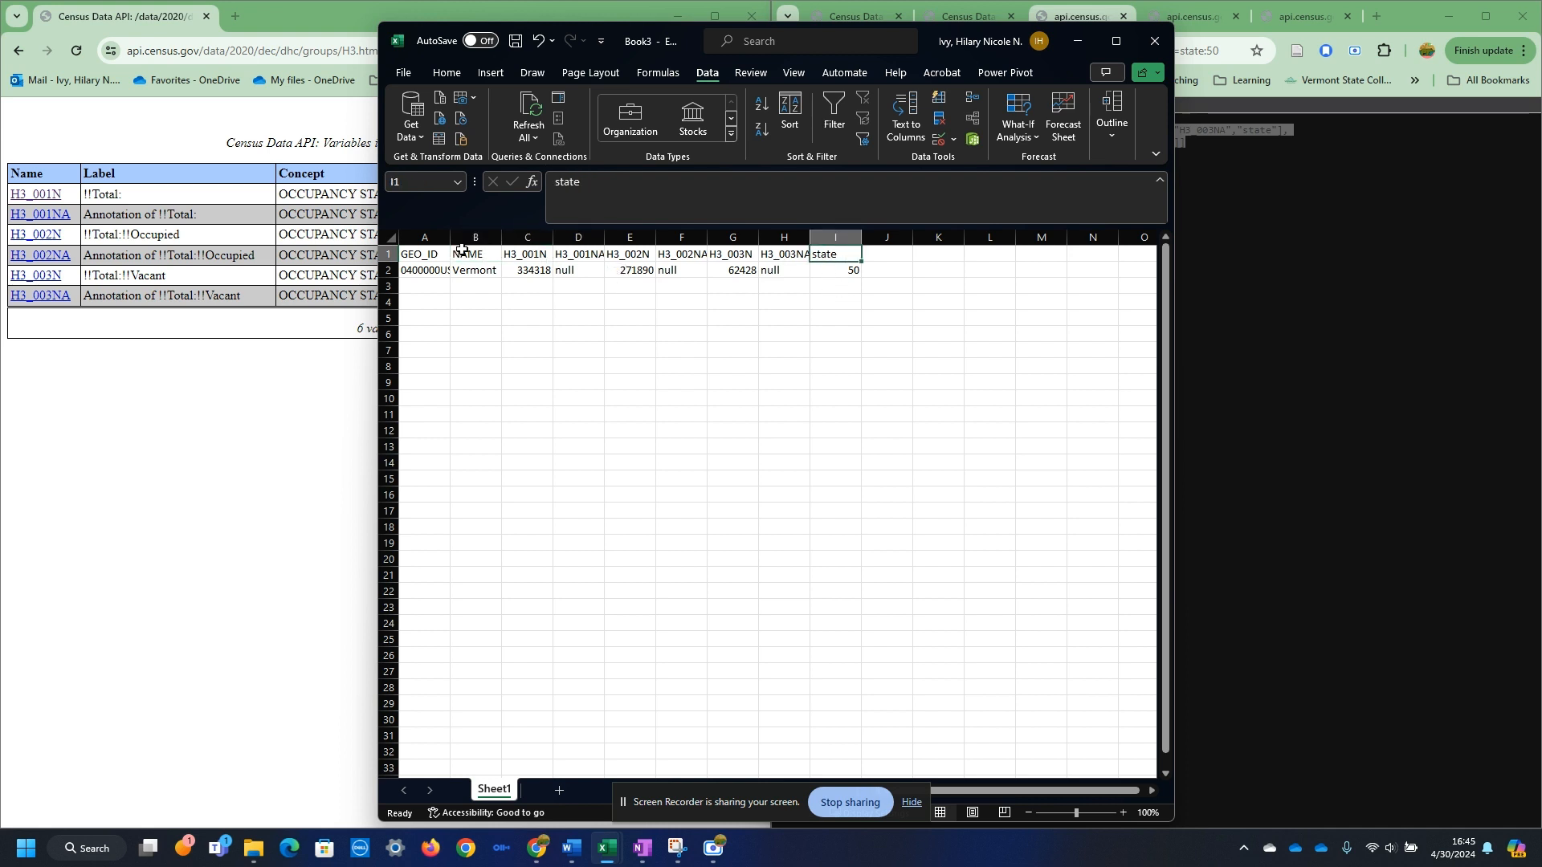
{"action": "double_click", "coordinate": [451, 236]}
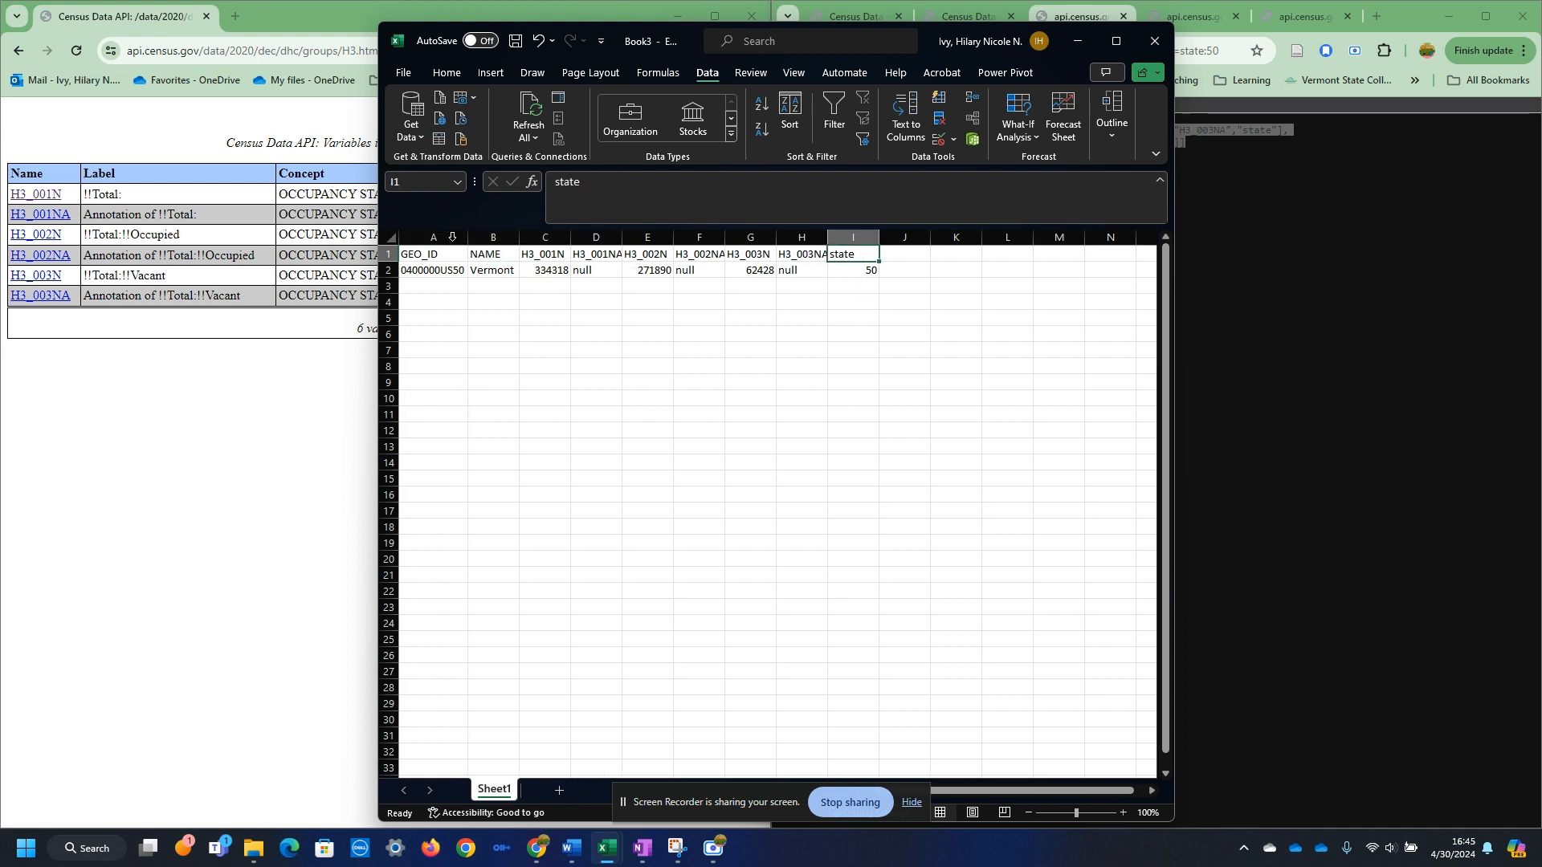
{"action": "double_click", "coordinate": [572, 237]}
- Rename the H3_001N header in cell C1 as Total_Housing_Unit
{"action": "left_click", "coordinate": [548, 256]}
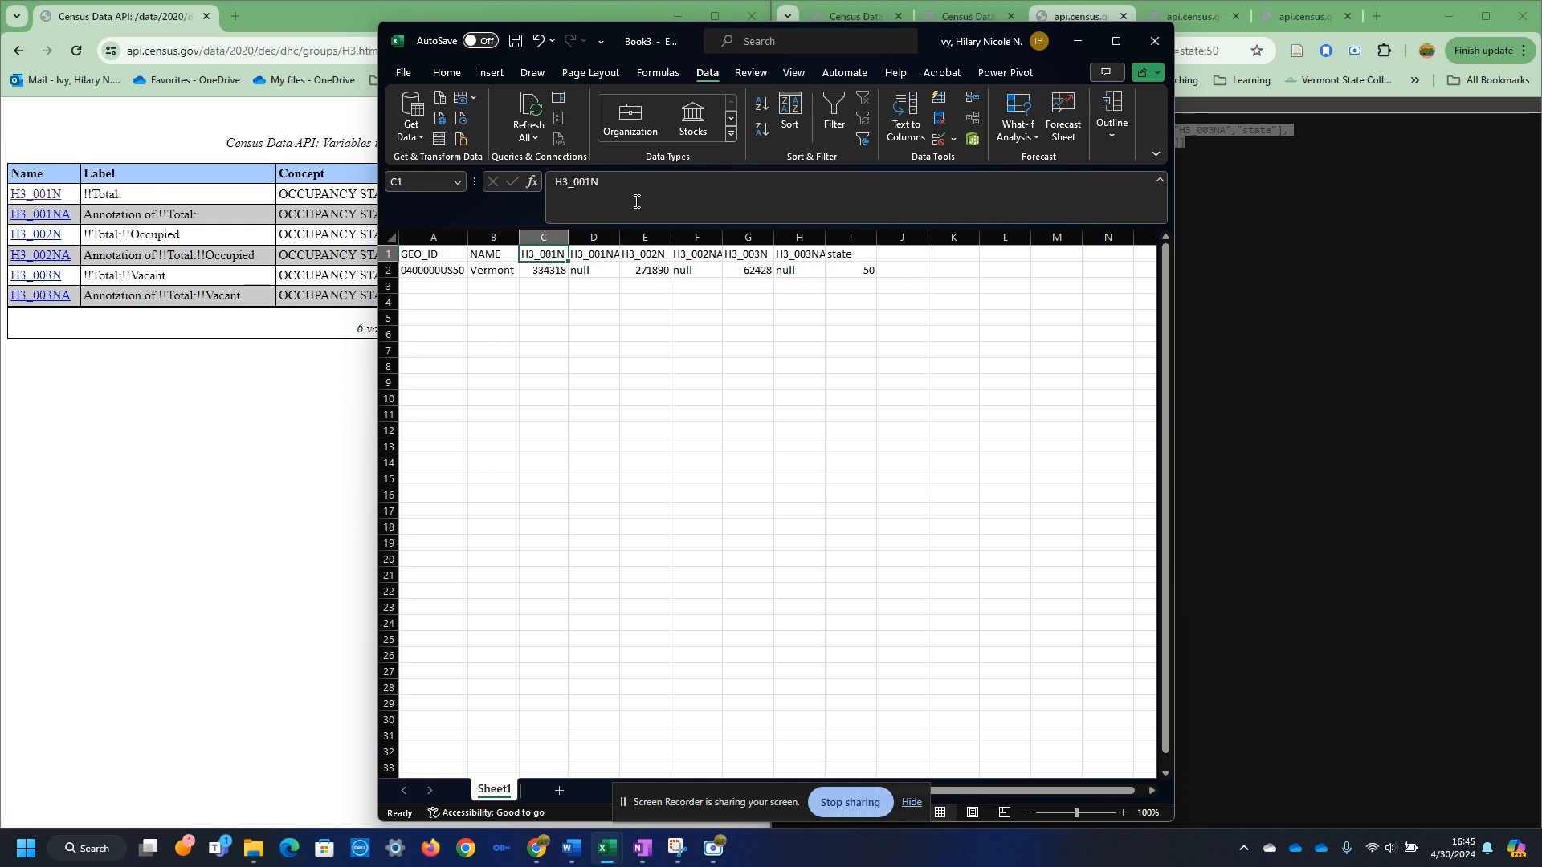
{"action": "left_click_drag", "start_coordinate": [635, 199], "coordinate": [522, 171]}
{"action": "type", "text": "Totla"}
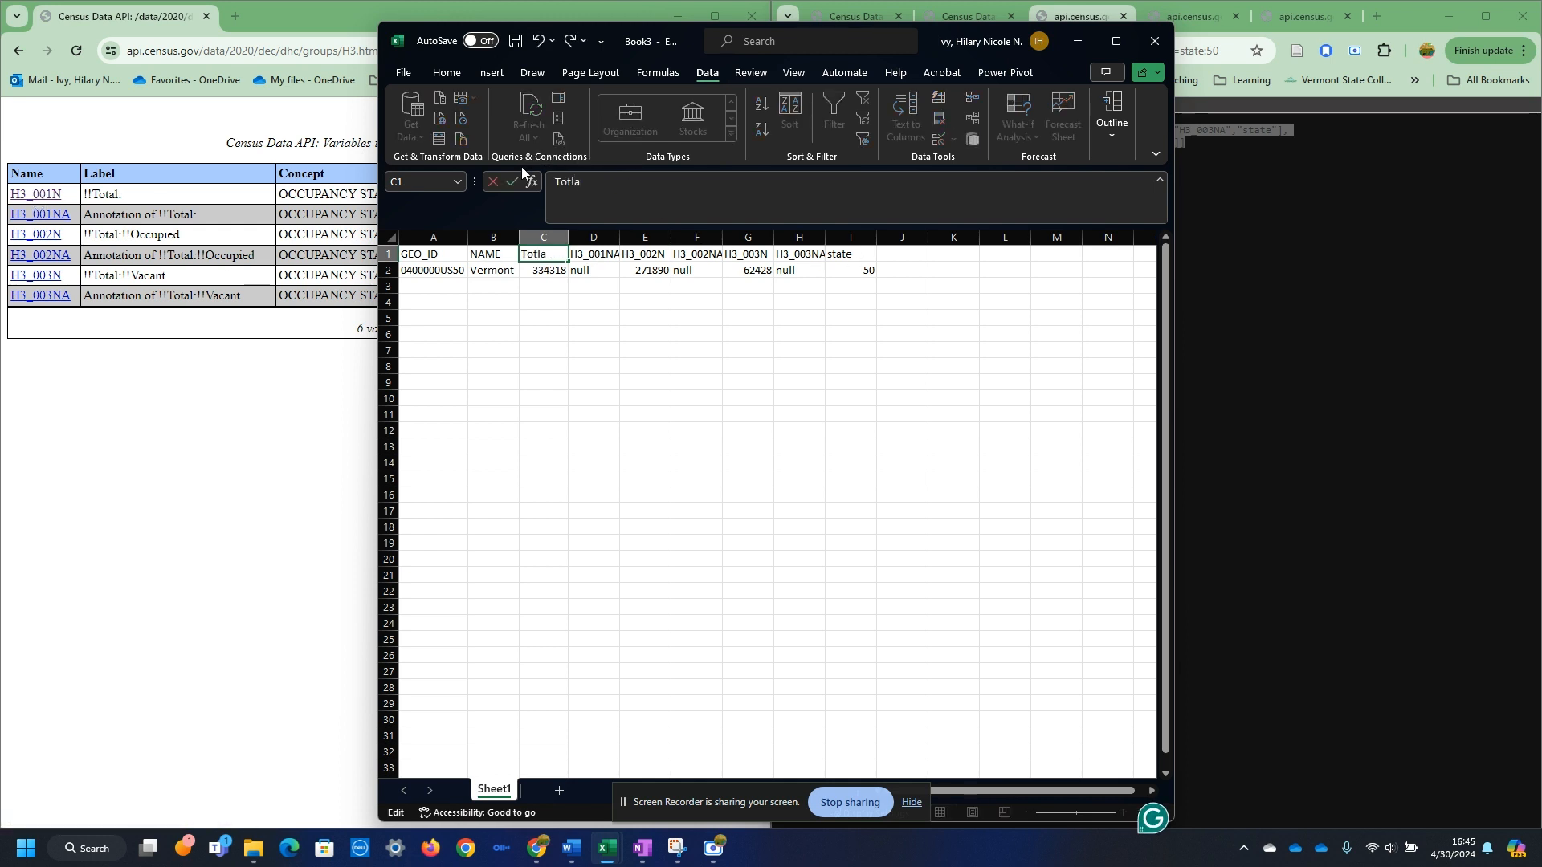
{"action": "key", "text": "BackSpace"}
{"action": "key", "text": "BackSpace"}
{"action": "type", "text": "al_Housing_Unit"}
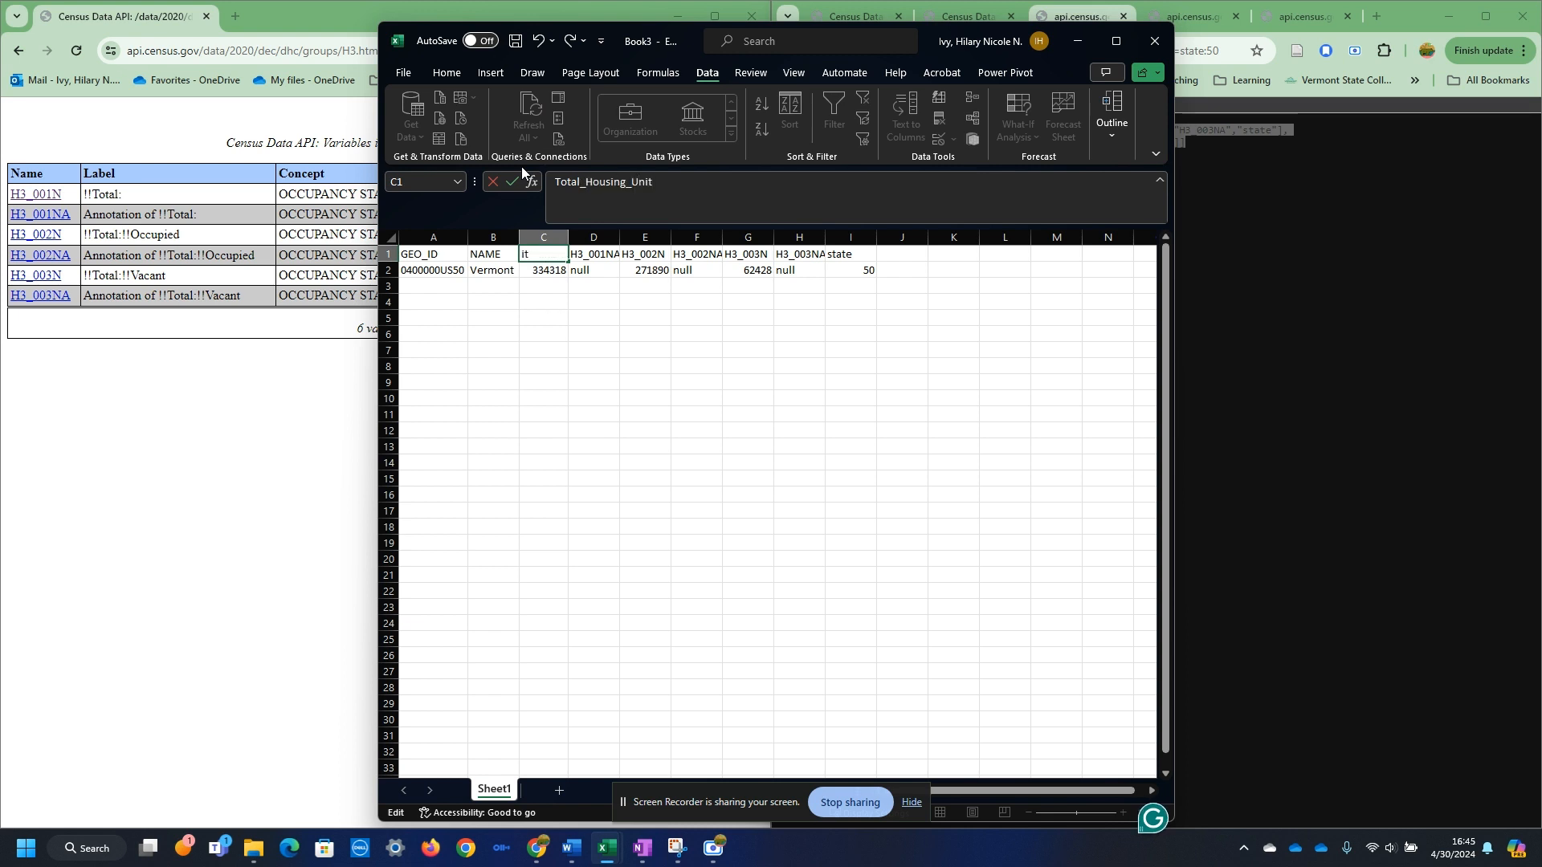
{"action": "key", "text": "Tab"}
- Rename the H3_002N header in E1 as Total_Occupied and the H3_003N header in G1 as Total_Vacant
{"action": "key", "text": "Tab"}
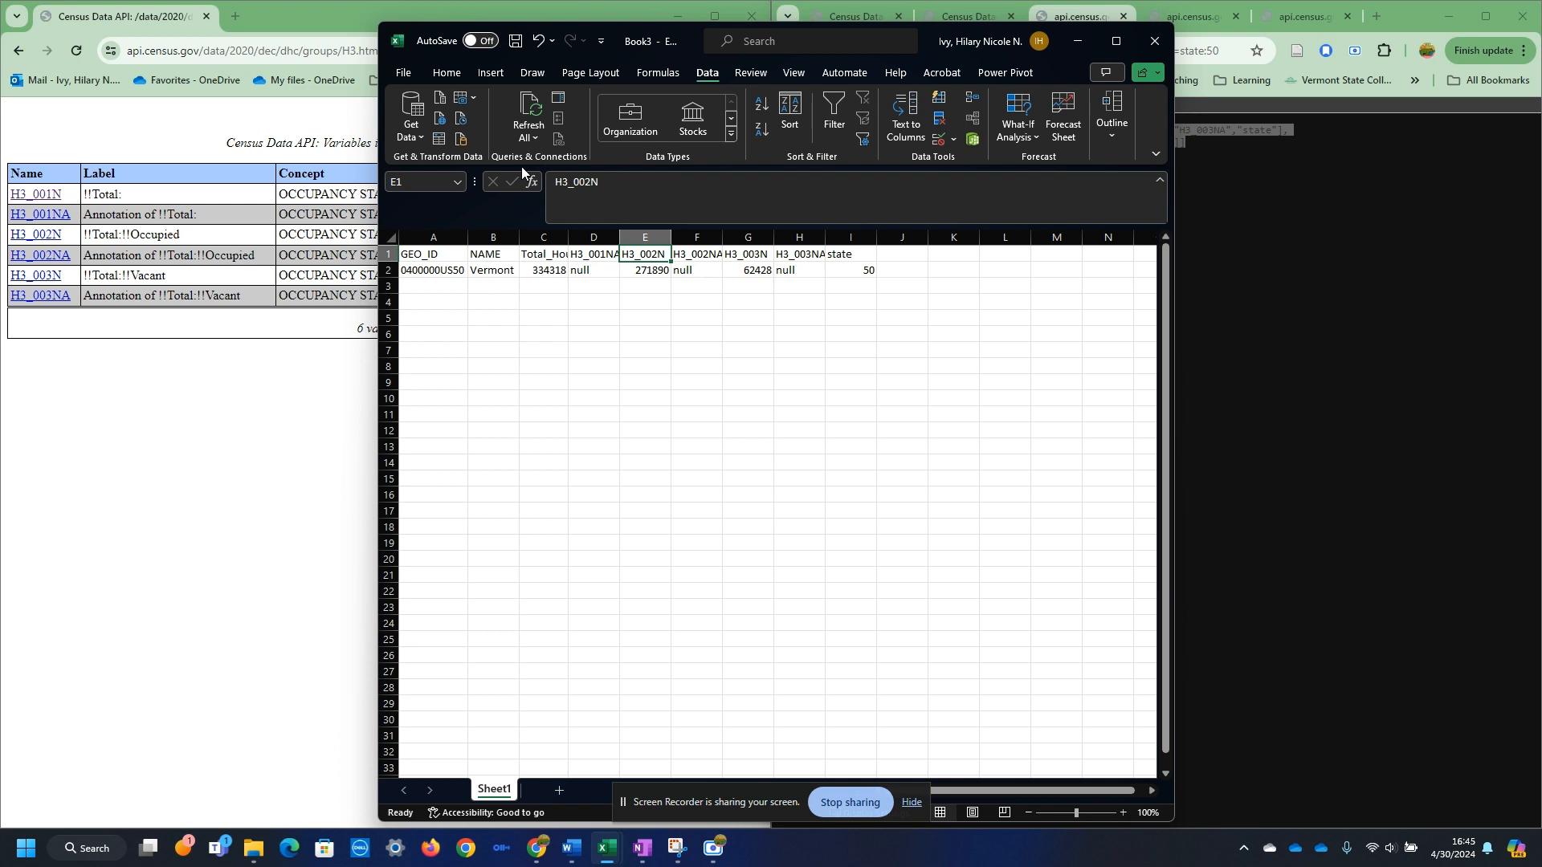
{"action": "type", "text": "Tota"}
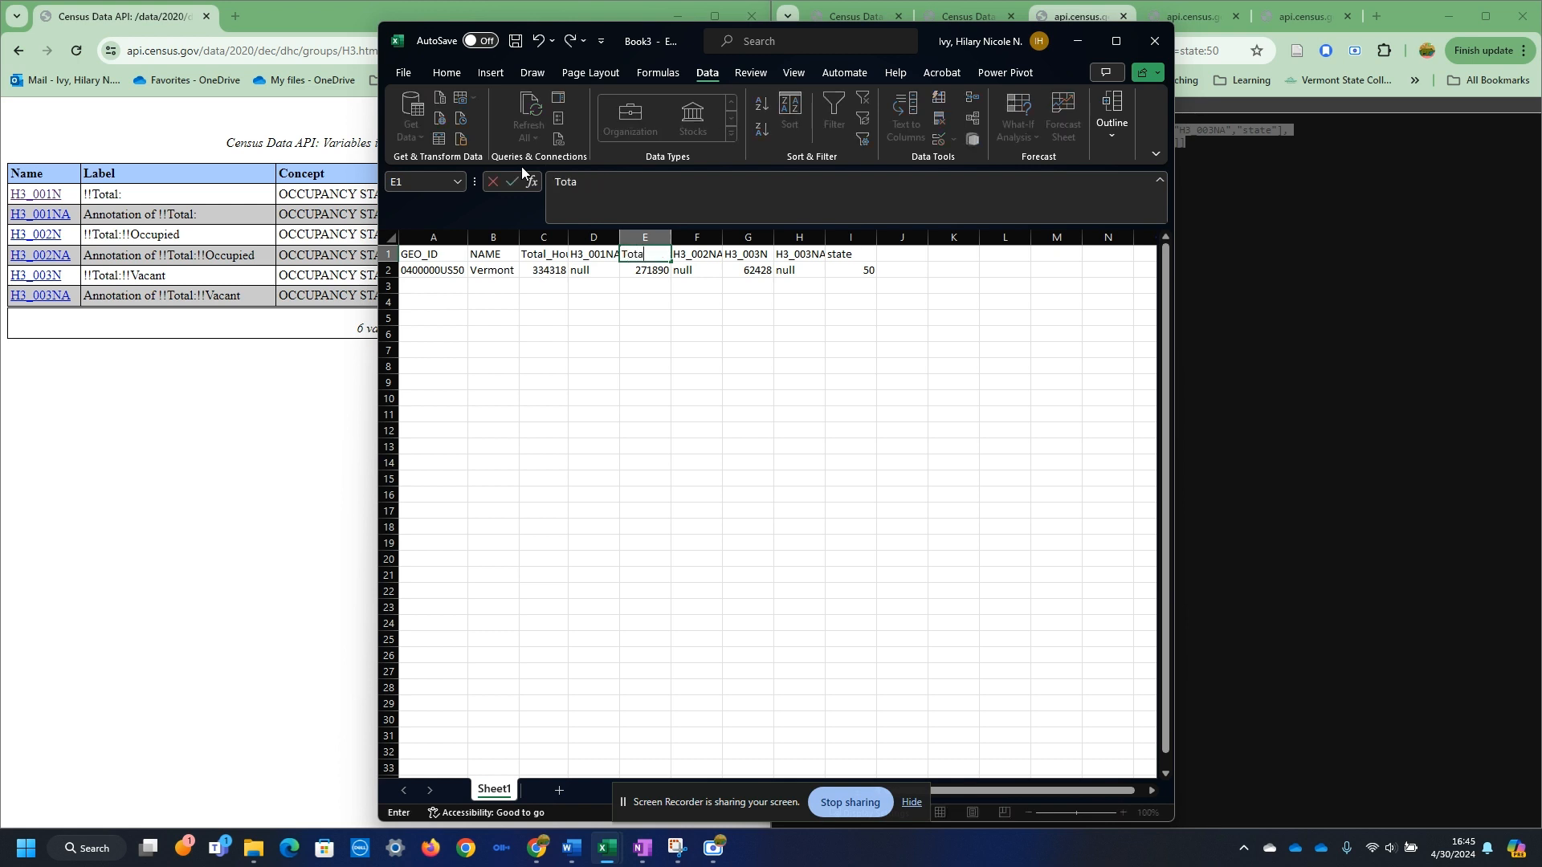
{"action": "type", "text": "l_Occupied"}
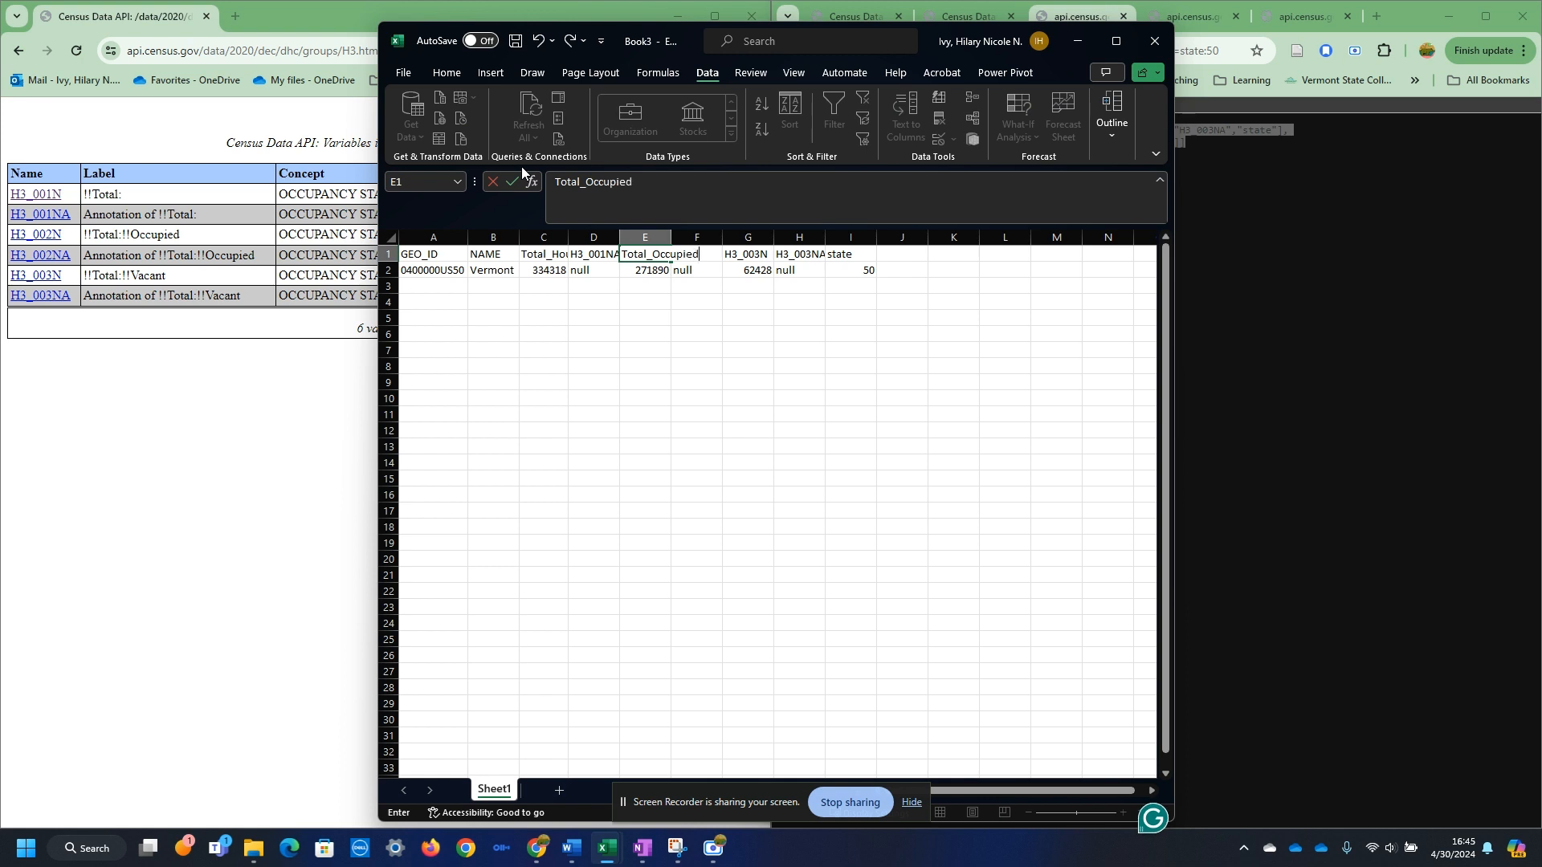
{"action": "key", "text": "Tab"}
{"action": "key", "text": "Tab"}
{"action": "type", "text": "Tot"}
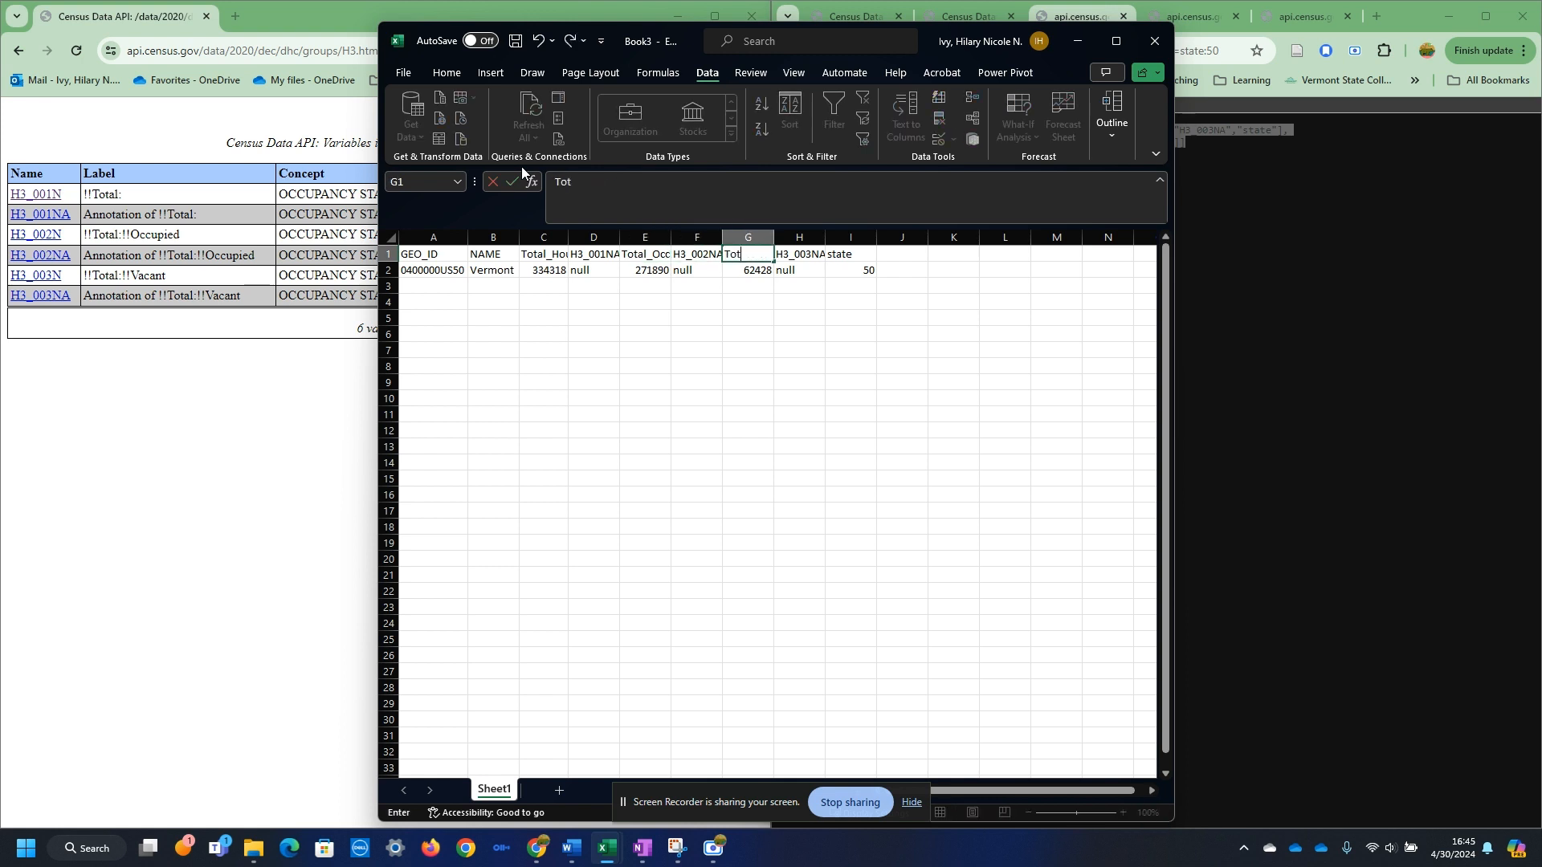
{"action": "type", "text": "al_Vacant"}
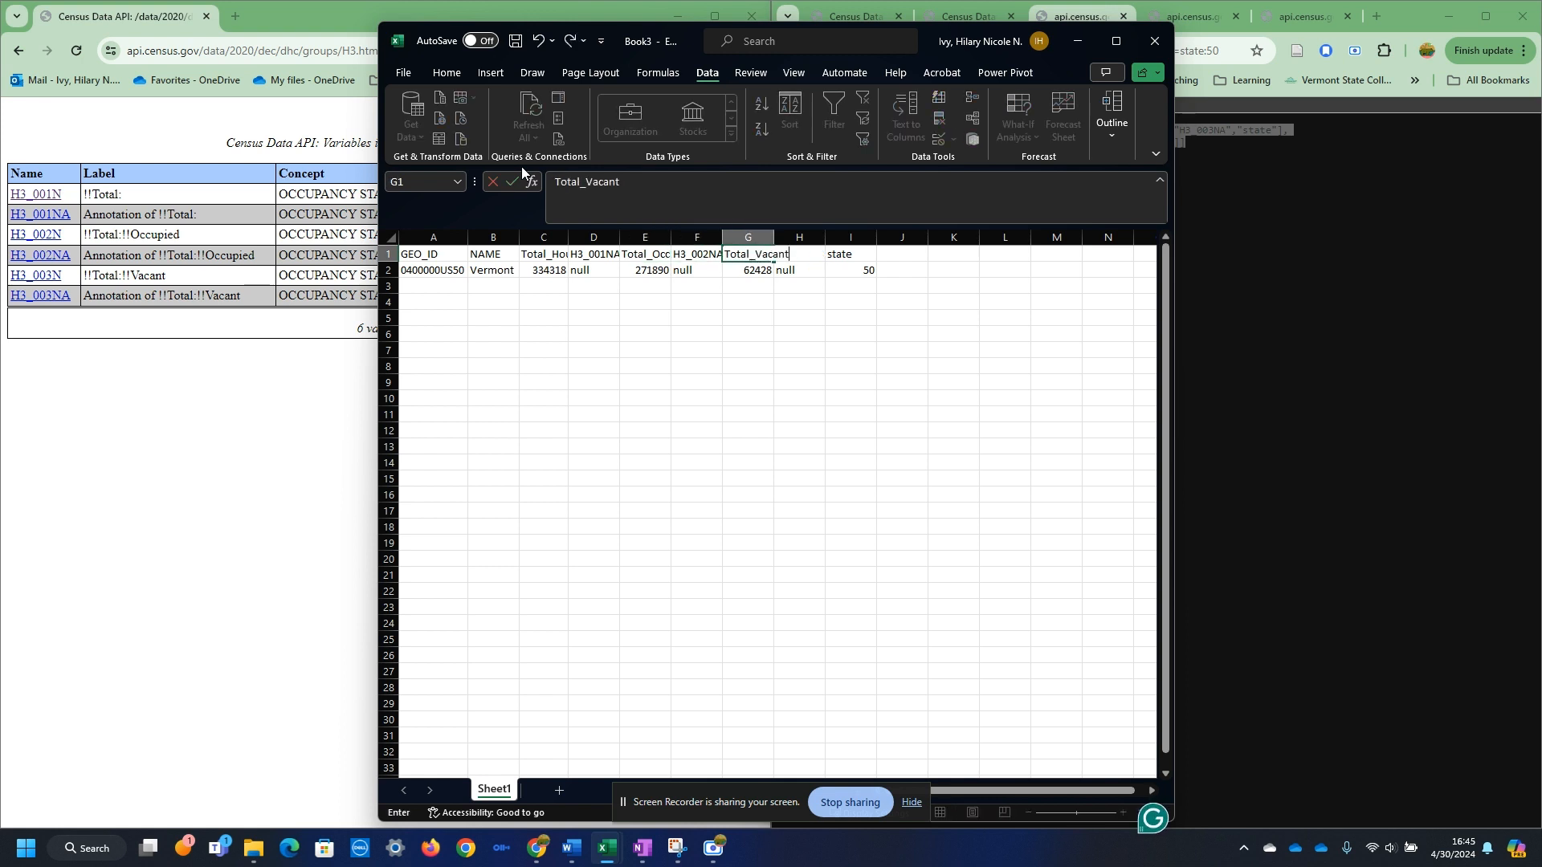
{"action": "key", "text": "Tab"}
{"action": "key", "text": "Down"}
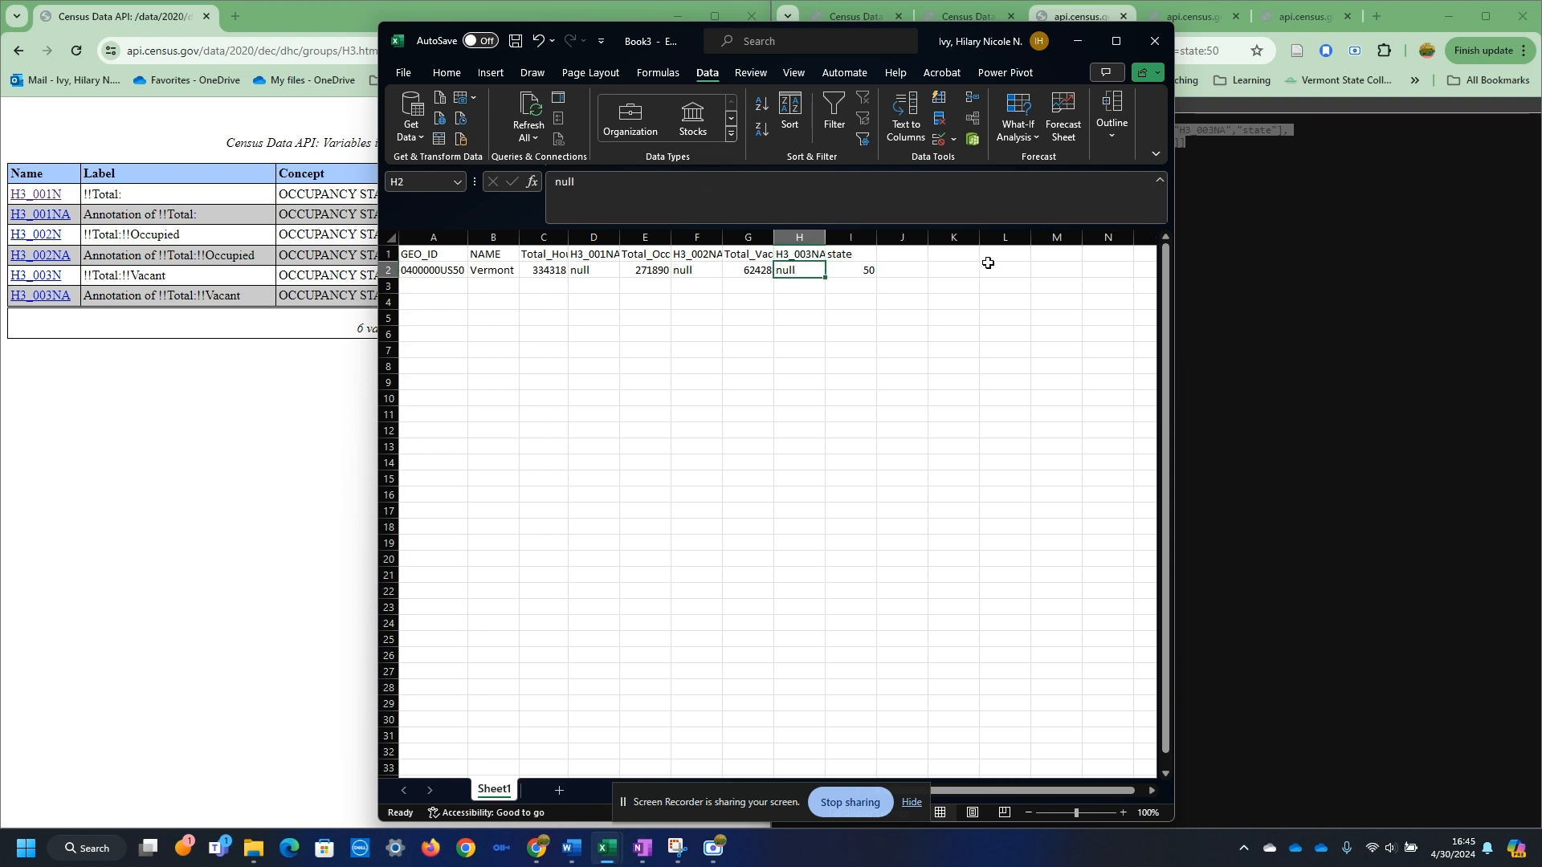
- Add a new column header Ratio_Vacancy in cell J1, beside the state column
{"action": "left_click", "coordinate": [894, 255]}
{"action": "type", "text": "Rat"}
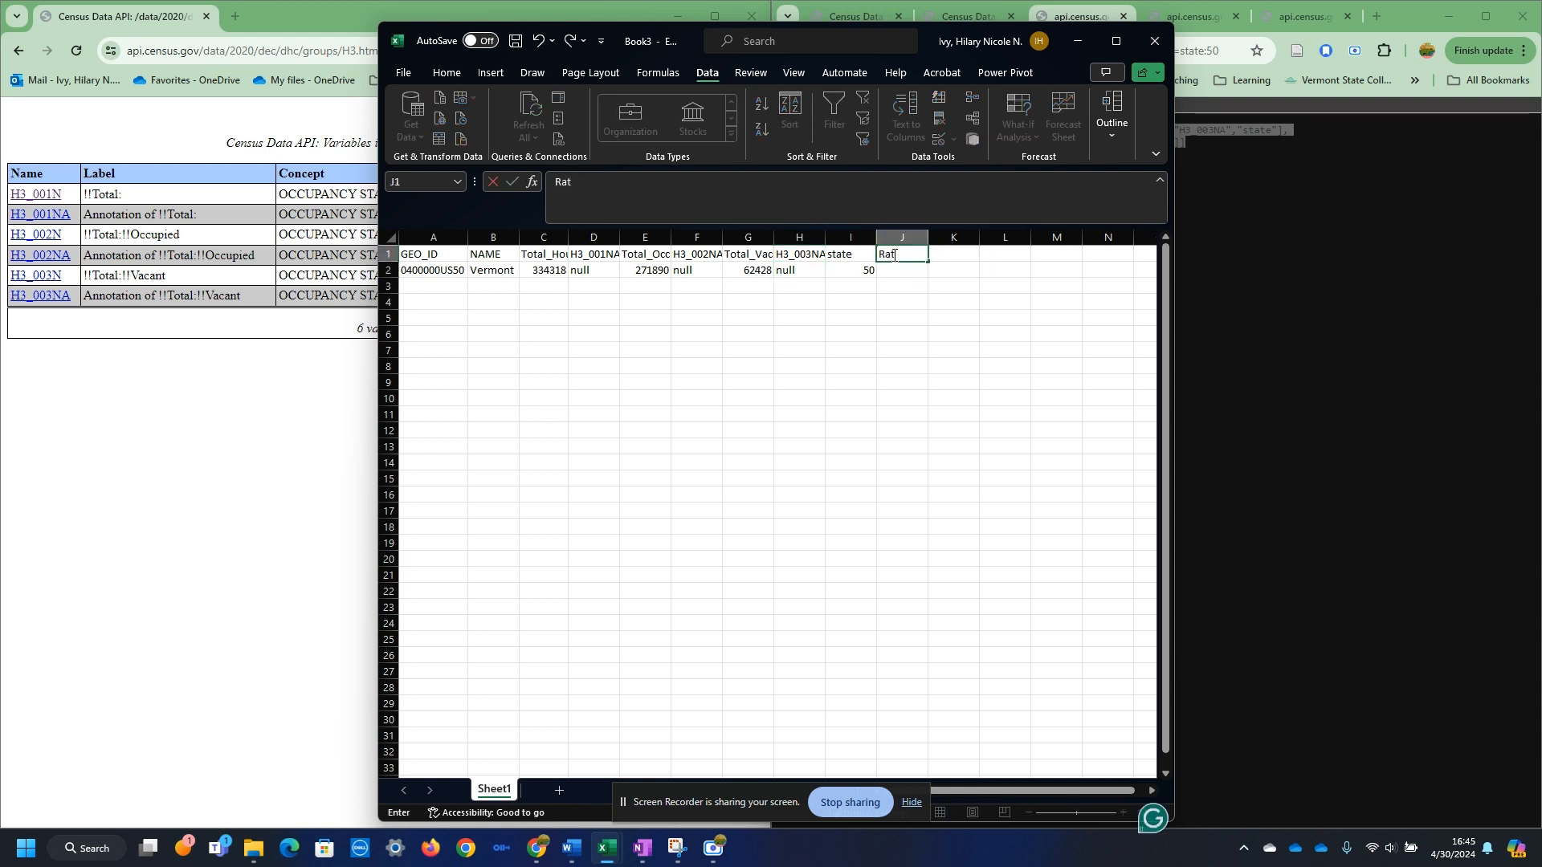
{"action": "type", "text": "io_Vacancy"}
{"action": "key", "text": "Return"}
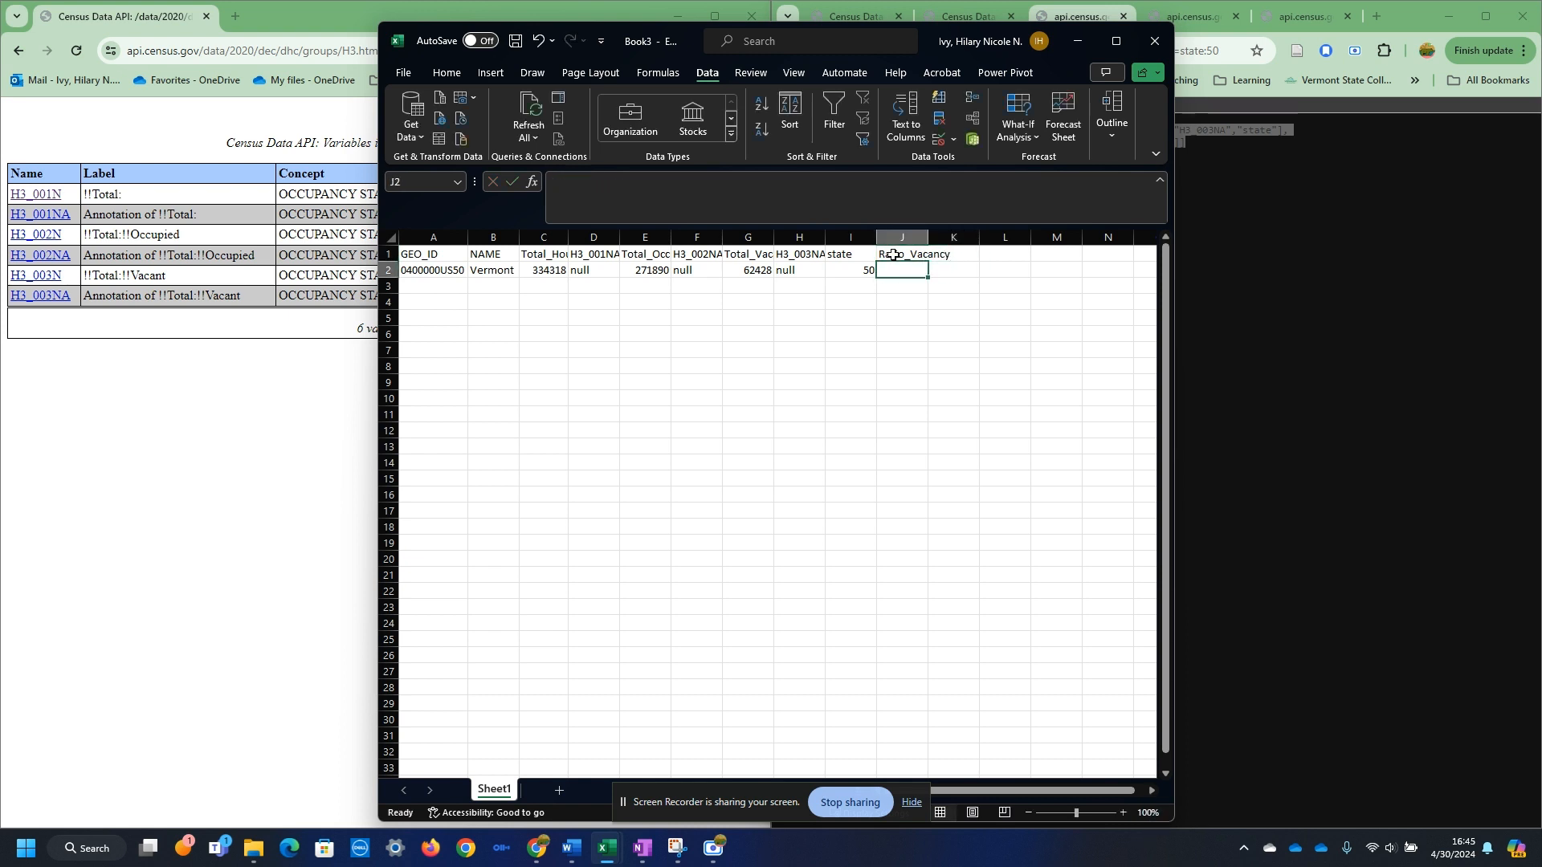
- Enter the formula =G2/C2 in cell J2 to divide Vermont's vacant units by its total housing units
{"action": "type", "text": "="}
{"action": "key", "text": "Left"}
{"action": "key", "text": "Left"}
{"action": "key", "text": "Left"}
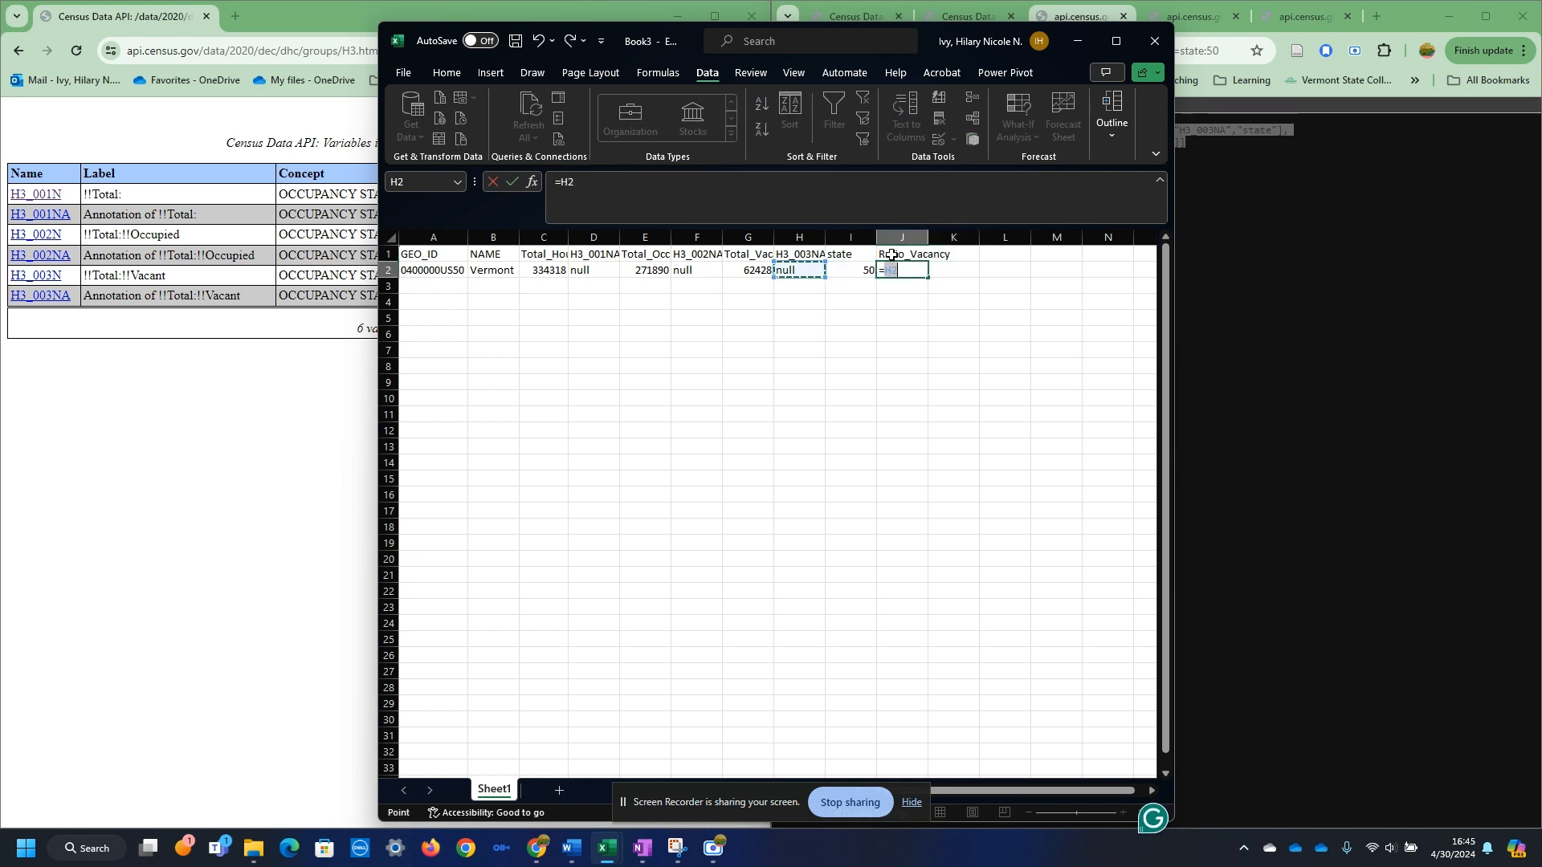
{"action": "type", "text": "/"}
{"action": "key", "text": "Left"}
{"action": "key", "text": "Left"}
{"action": "key", "text": "Left"}
{"action": "key", "text": "Left"}
{"action": "key", "text": "Left"}
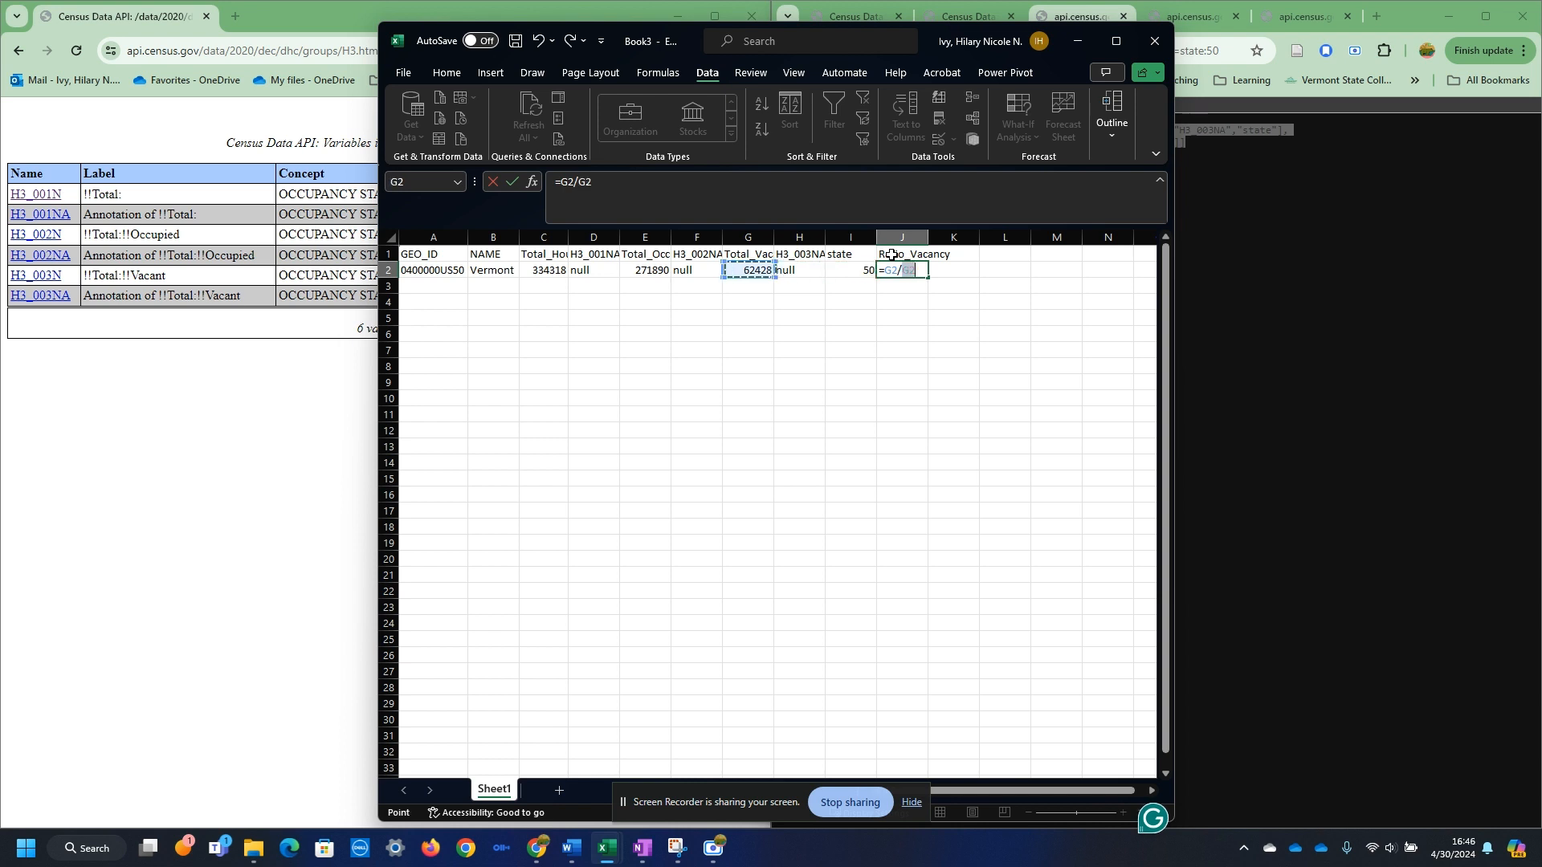
{"action": "key", "text": "Left"}
{"action": "key", "text": "Left"}
{"action": "key", "text": "Return"}
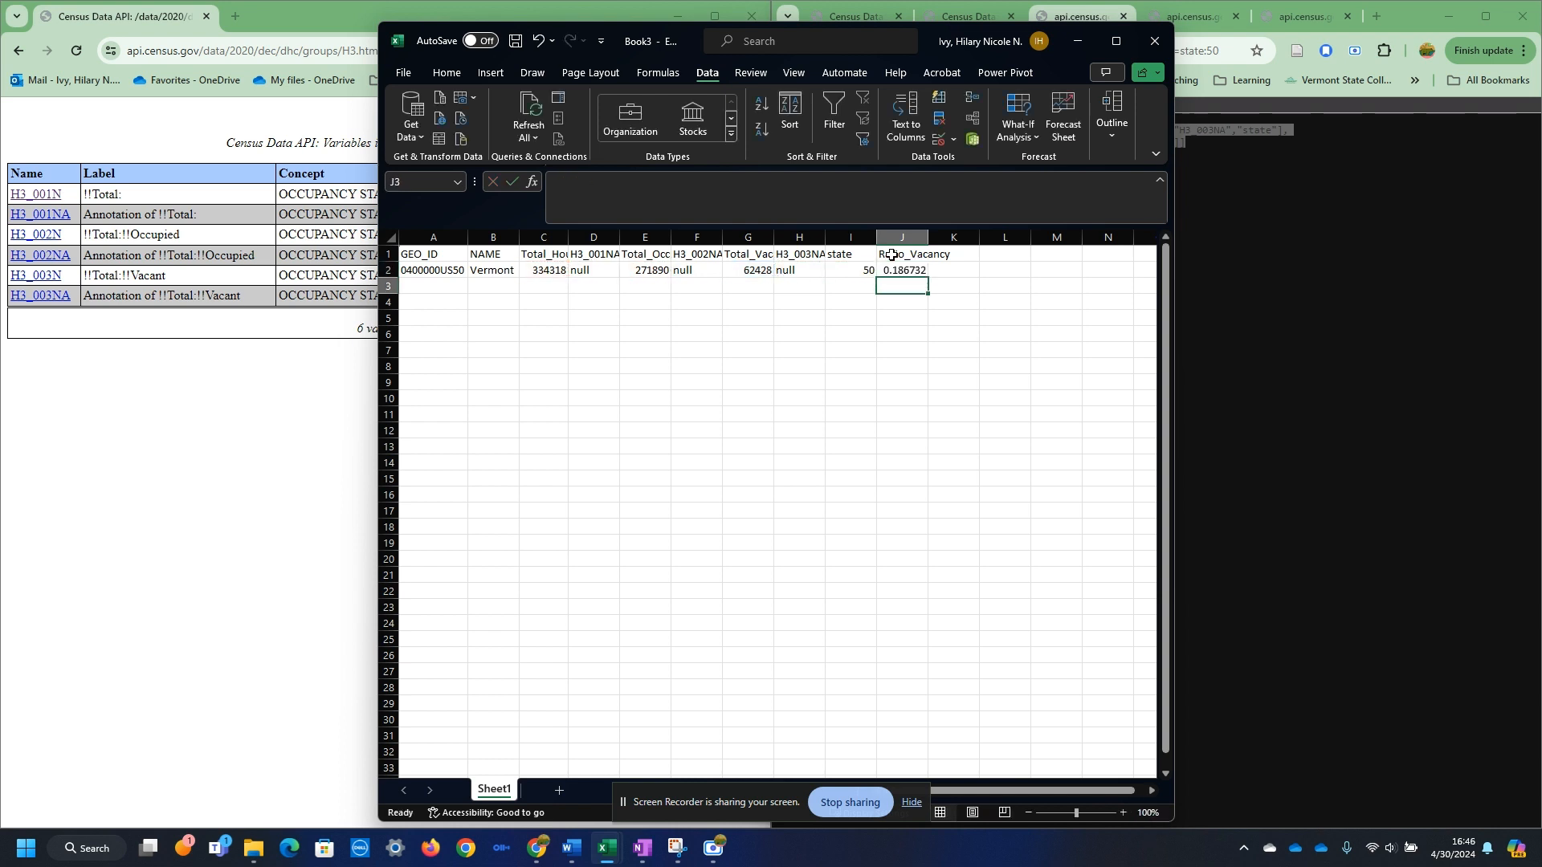
- Change the J2 formula to =(G2/C2)*100 so the vacancy ratio is expressed as a percentage
{"action": "left_click", "coordinate": [913, 272]}
{"action": "left_click", "coordinate": [653, 191]}
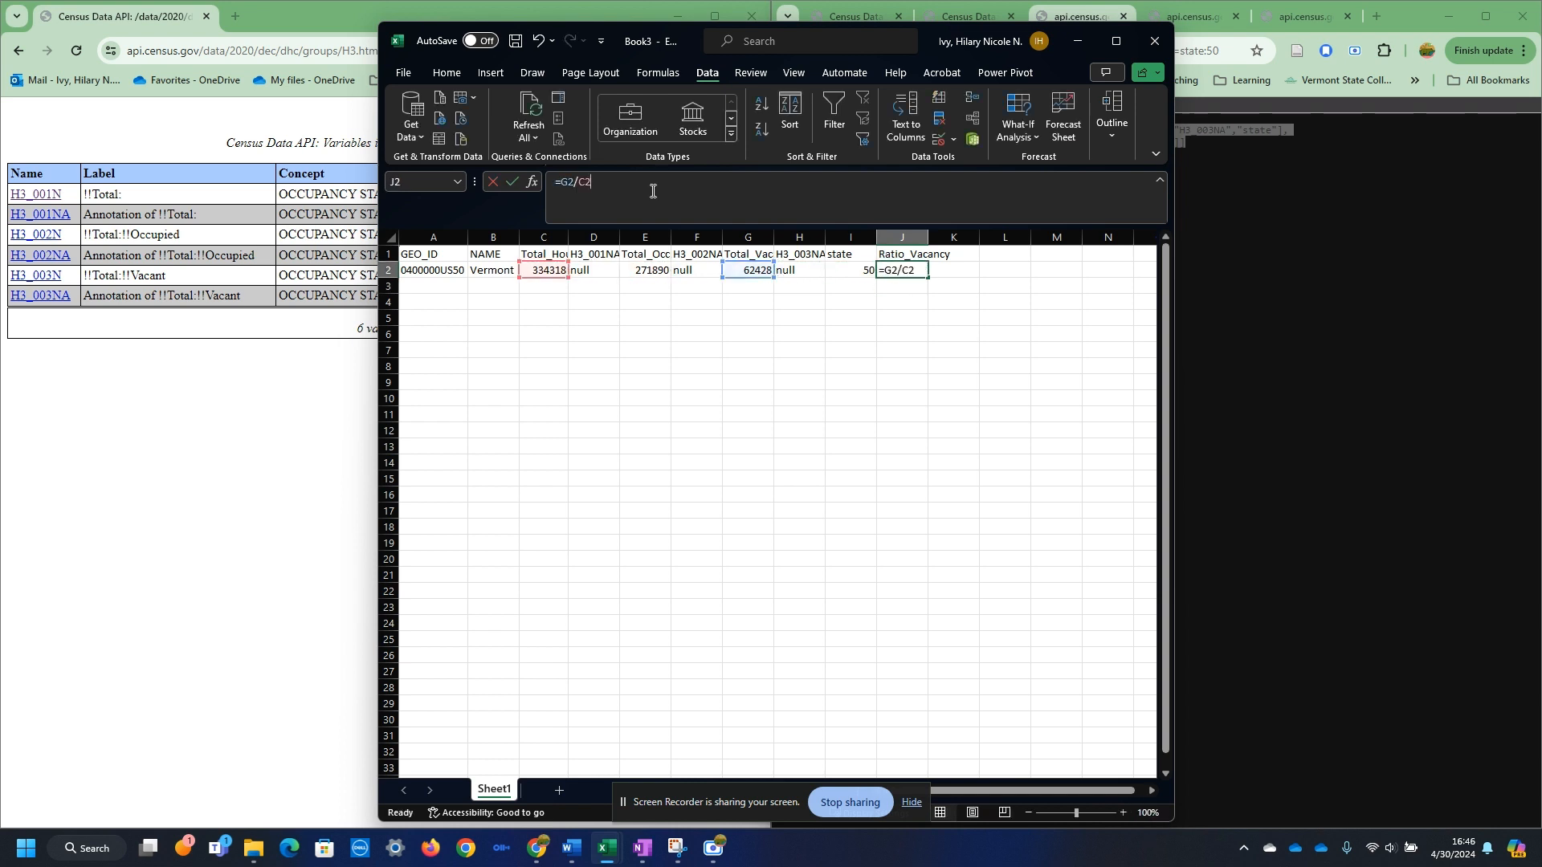
{"action": "type", "text": ")"}
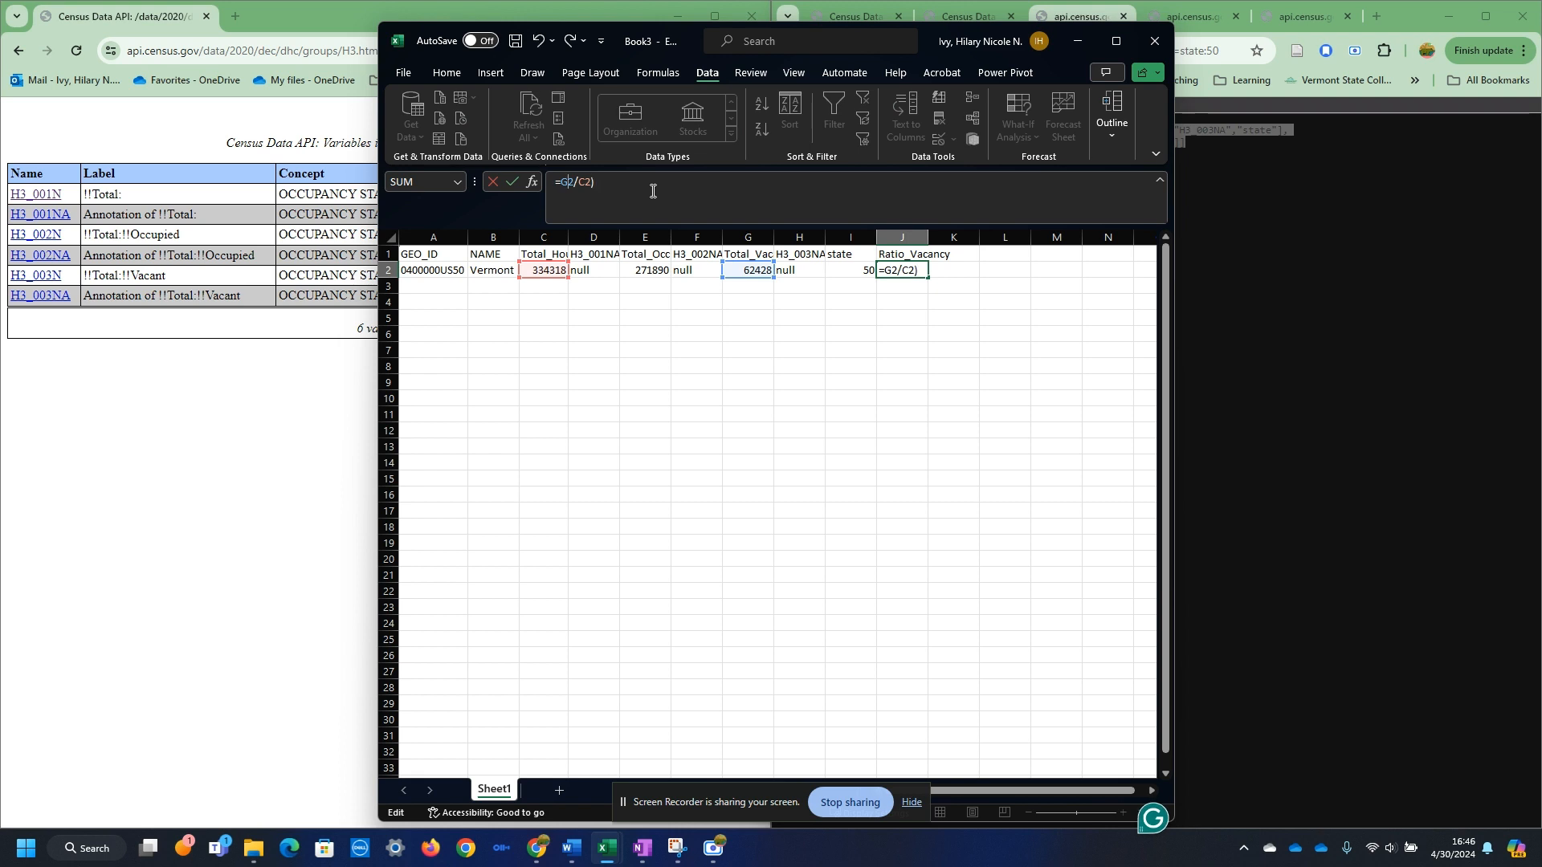
{"action": "type", "text": "("}
{"action": "key", "text": "End"}
{"action": "type", "text": "*10"}
{"action": "key", "text": "Return"}
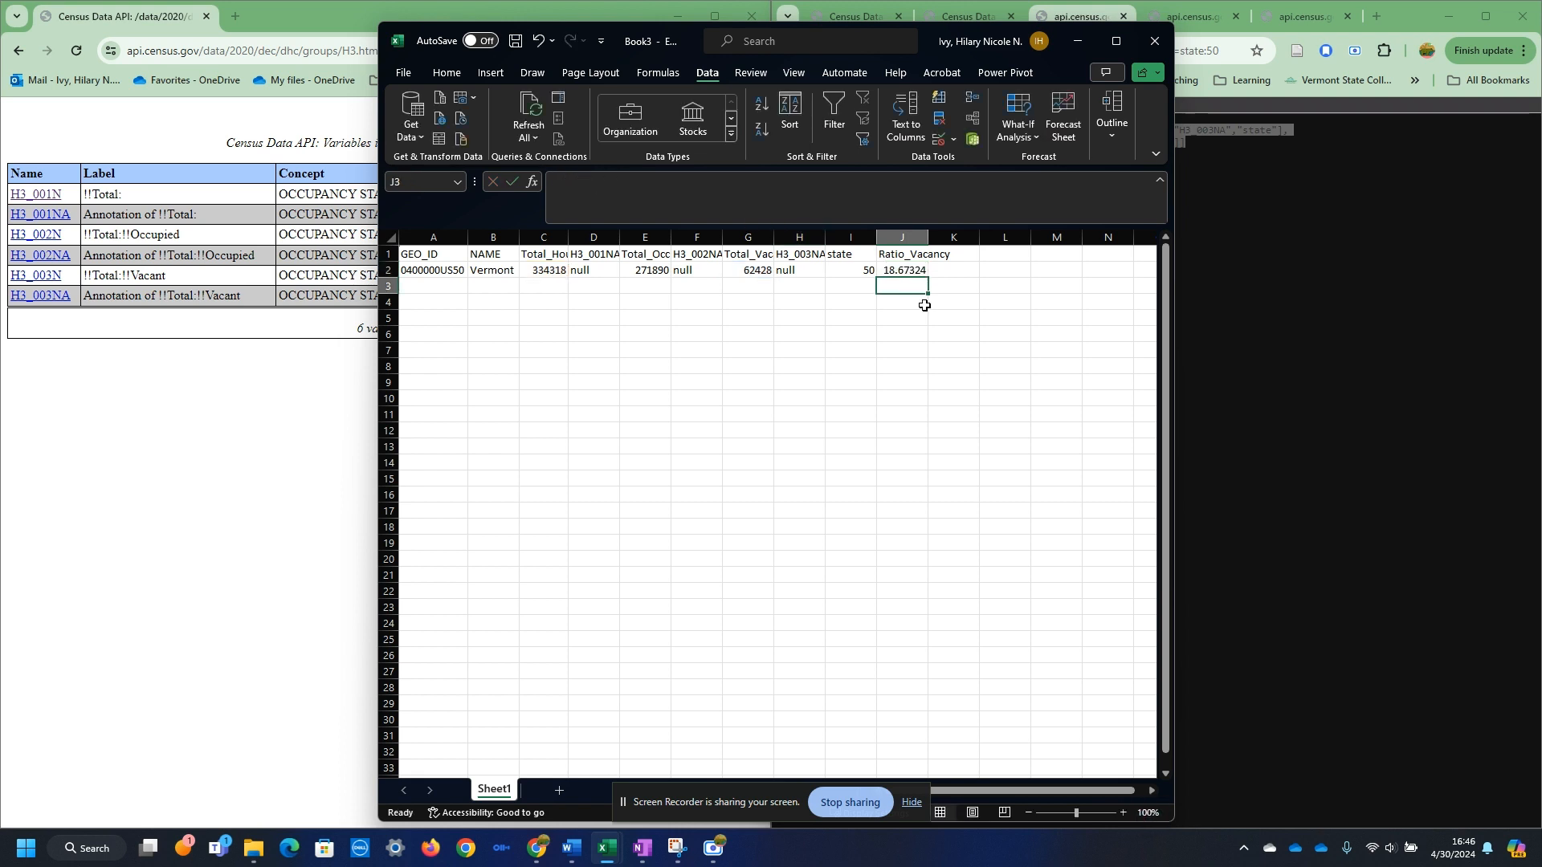
{"action": "left_click", "coordinate": [909, 270]}
{"action": "left_click", "coordinate": [902, 241]}
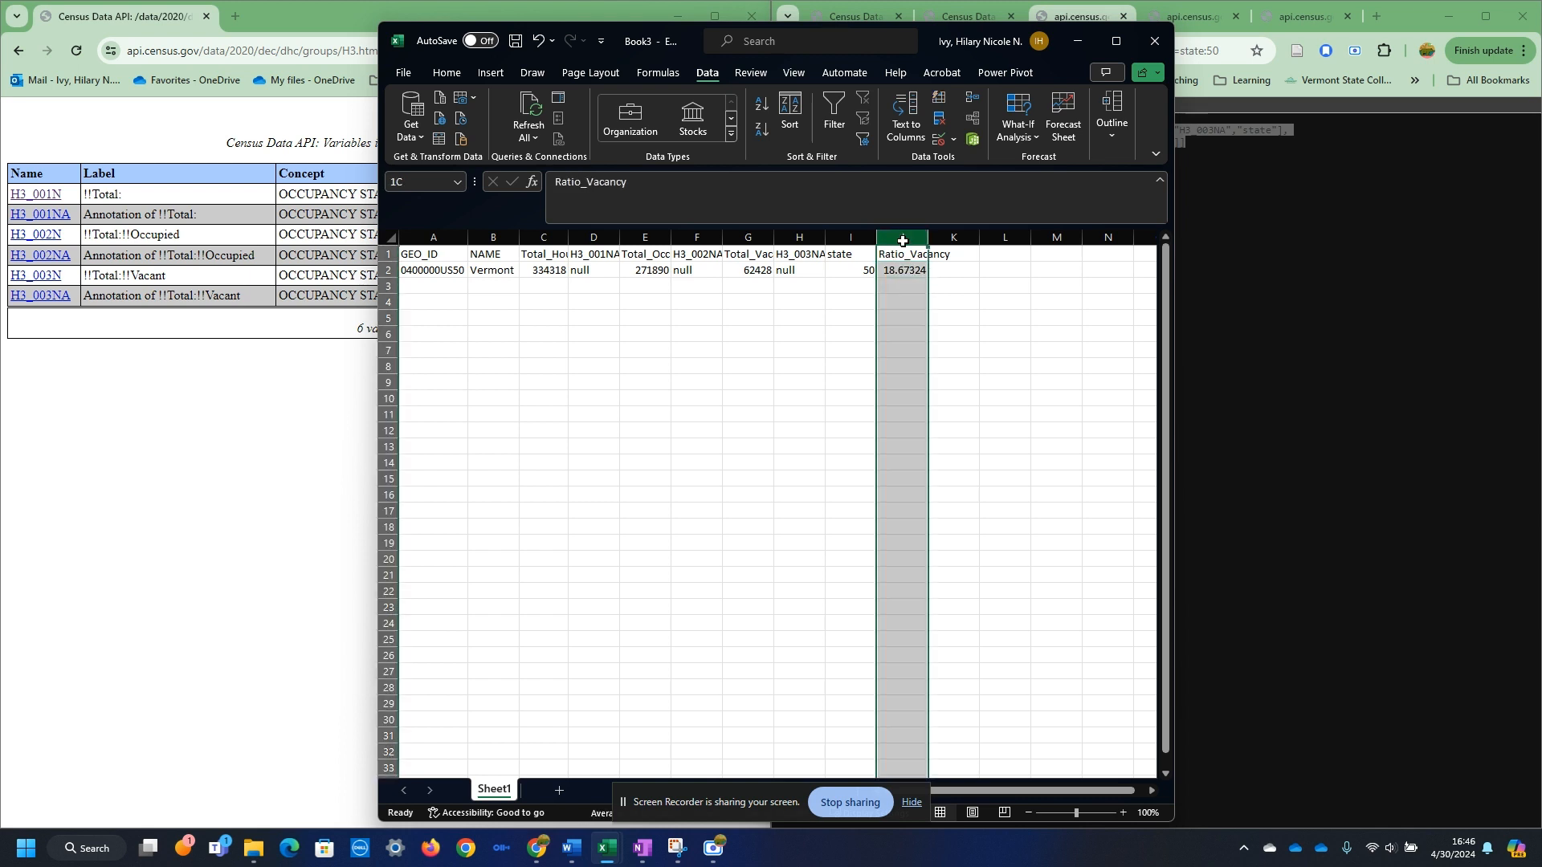
{"action": "left_click", "coordinate": [904, 260]}
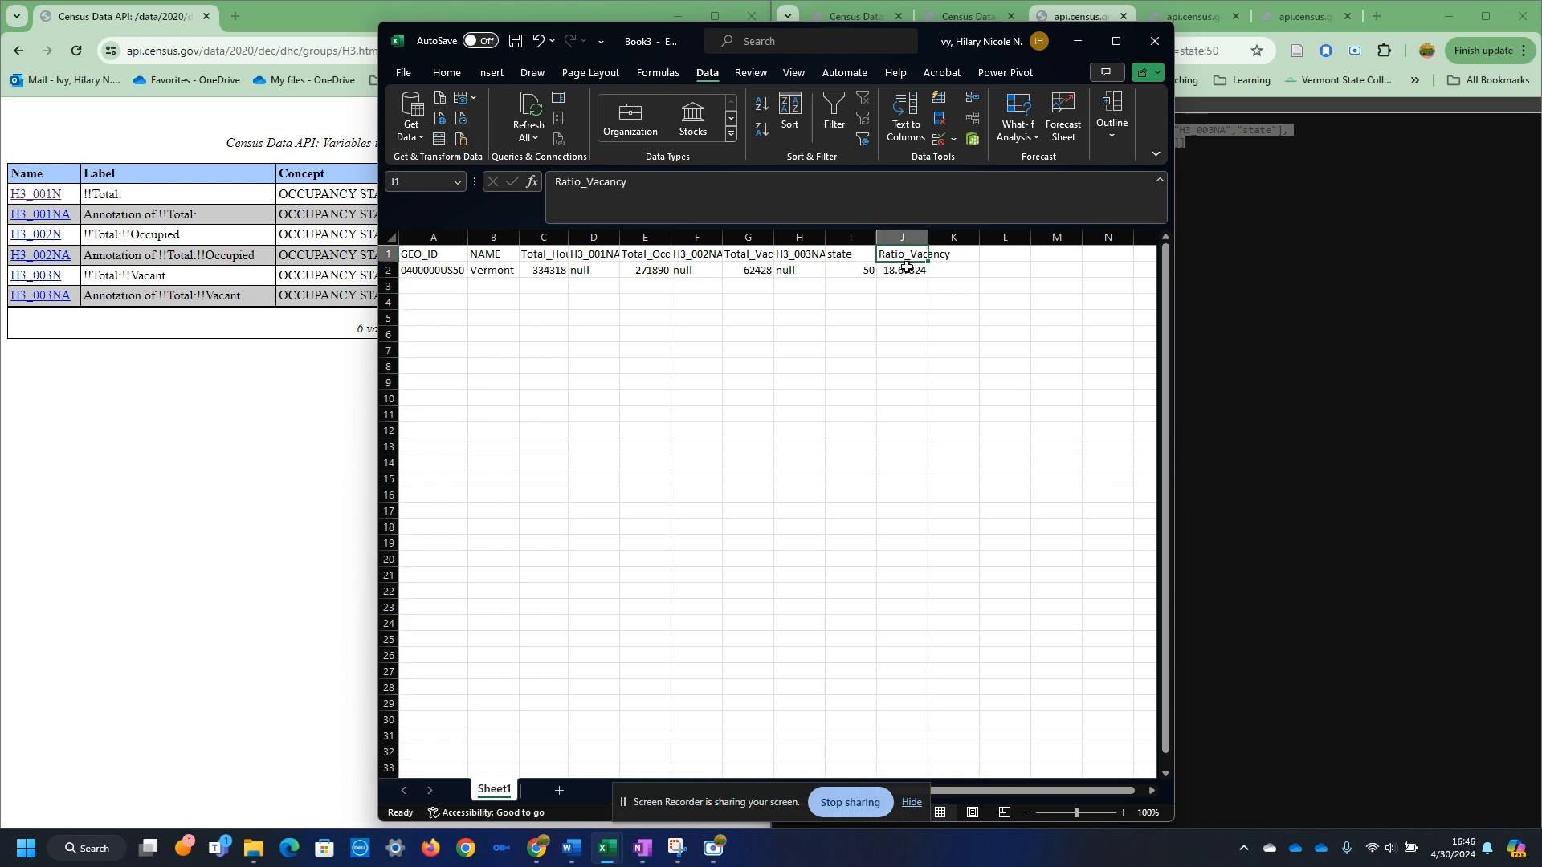
{"action": "left_click", "coordinate": [902, 270]}
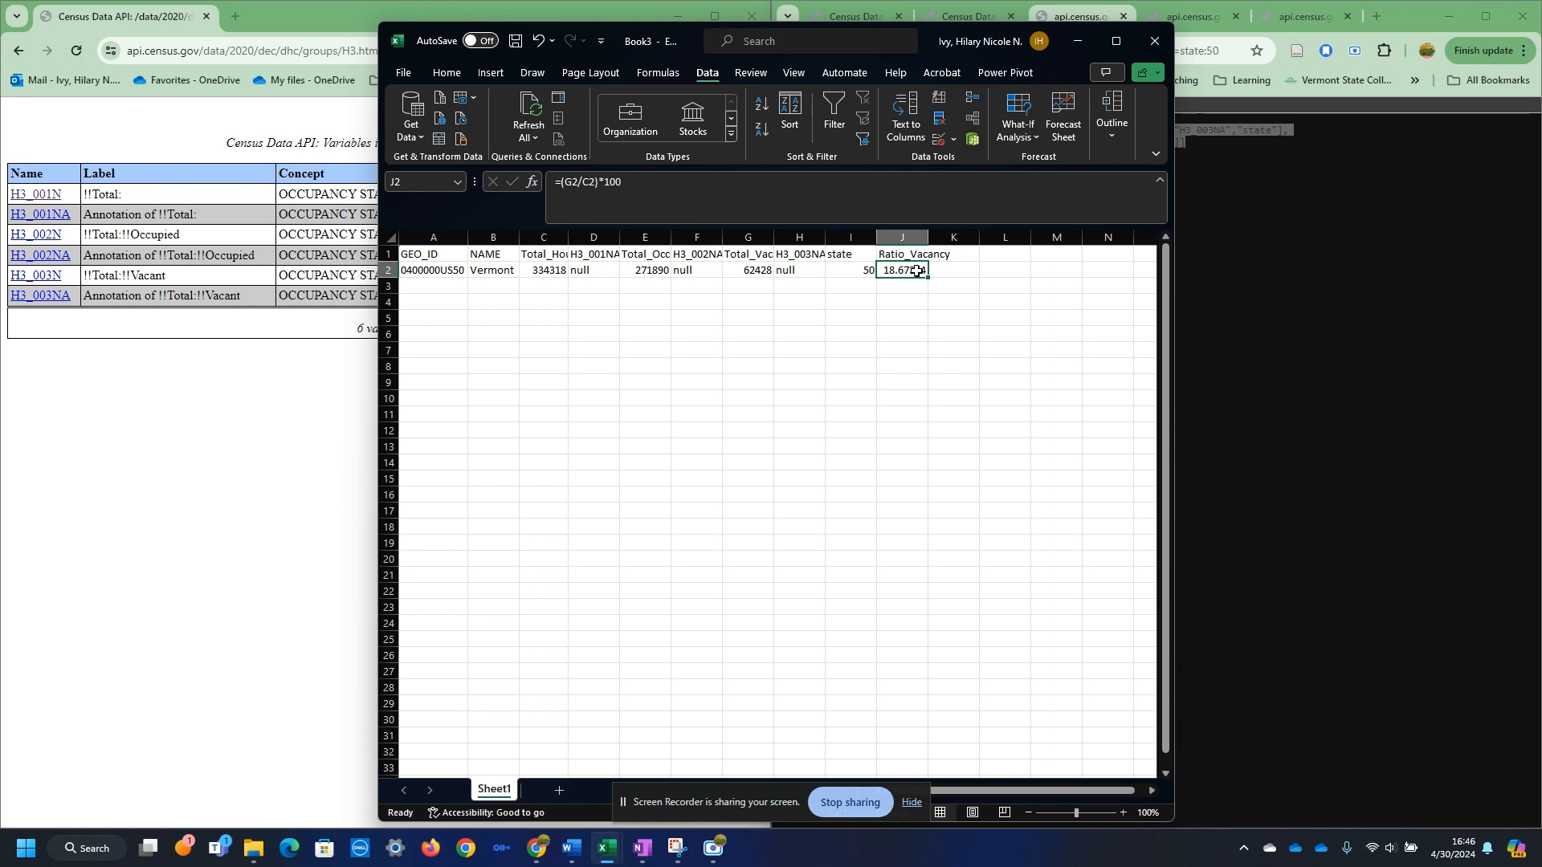
{"action": "left_click", "coordinate": [759, 315]}
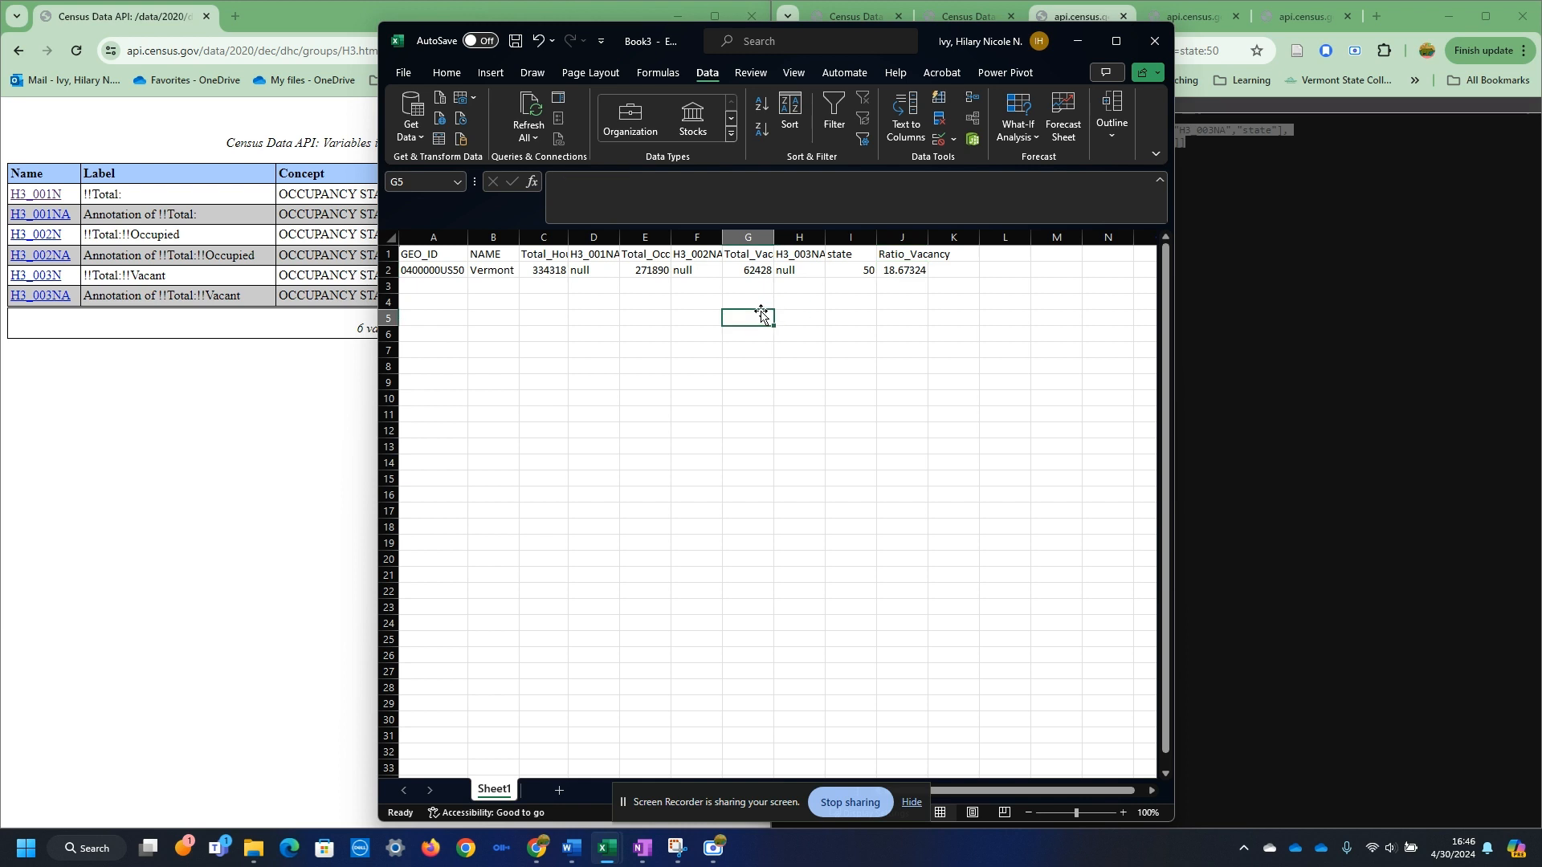
- Rename the Sheet1 worksheet as Vermont_Housing_Occupancy
{"action": "left_click", "coordinate": [763, 397]}
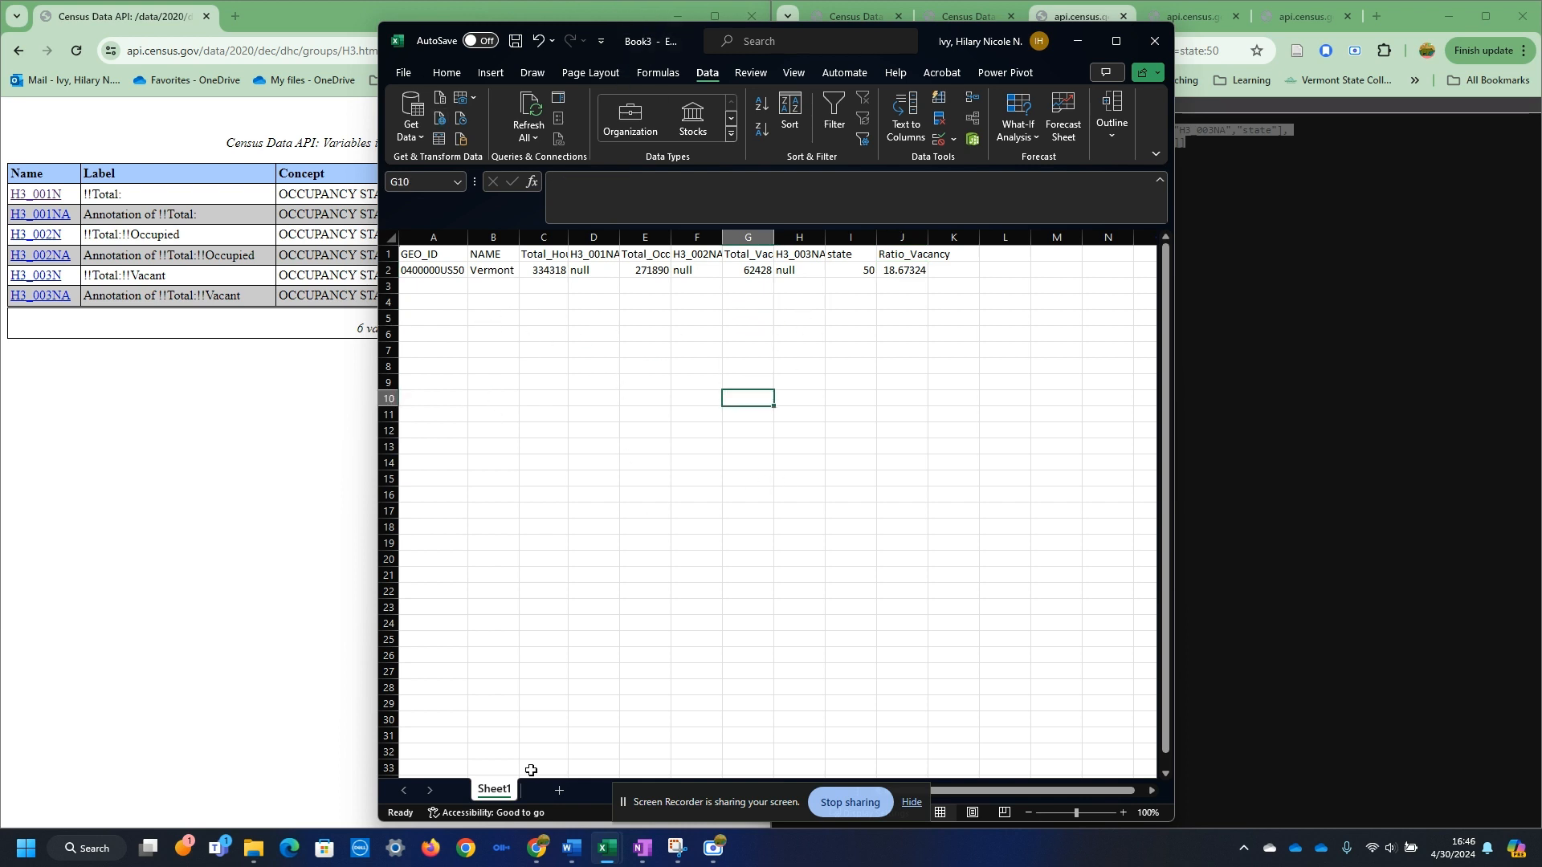
{"action": "right_click", "coordinate": [484, 794]}
{"action": "left_click", "coordinate": [546, 592]}
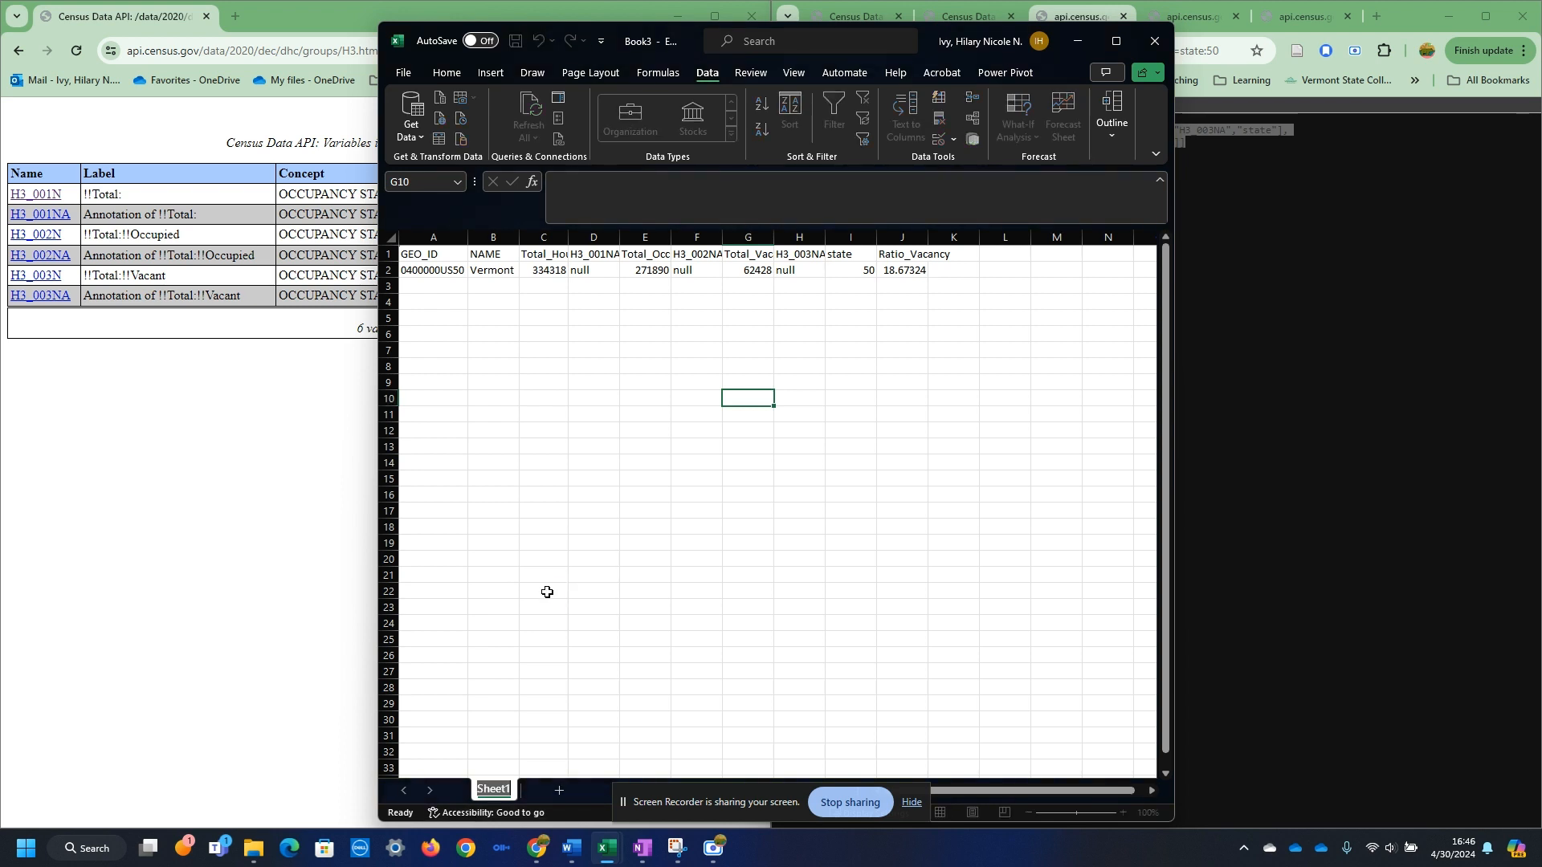
{"action": "type", "text": "Vermont_Housing"}
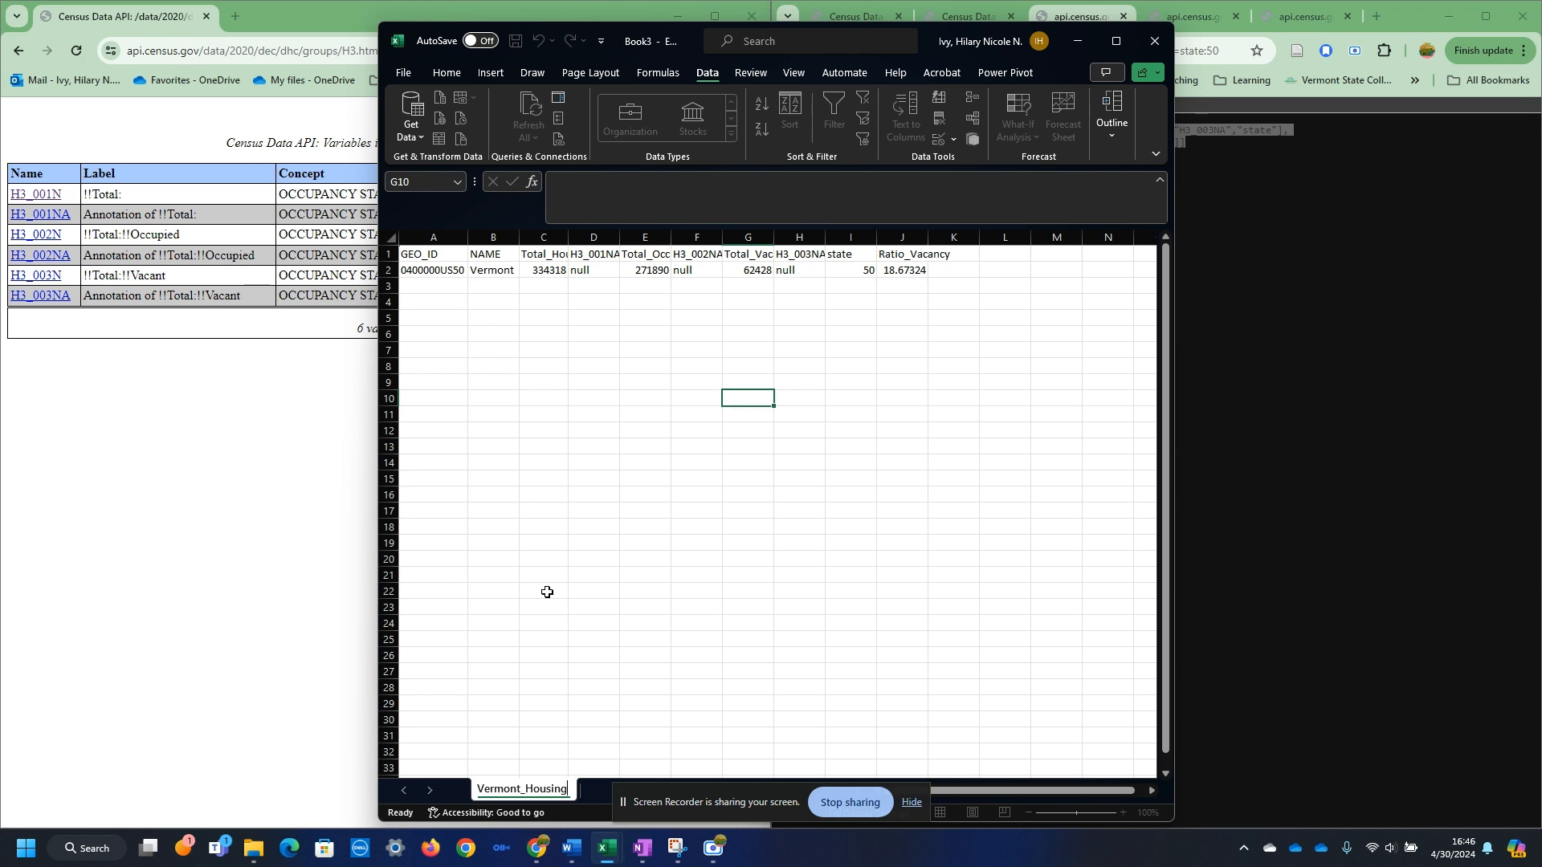
{"action": "type", "text": "_Occupancy"}
{"action": "key", "text": "Return"}
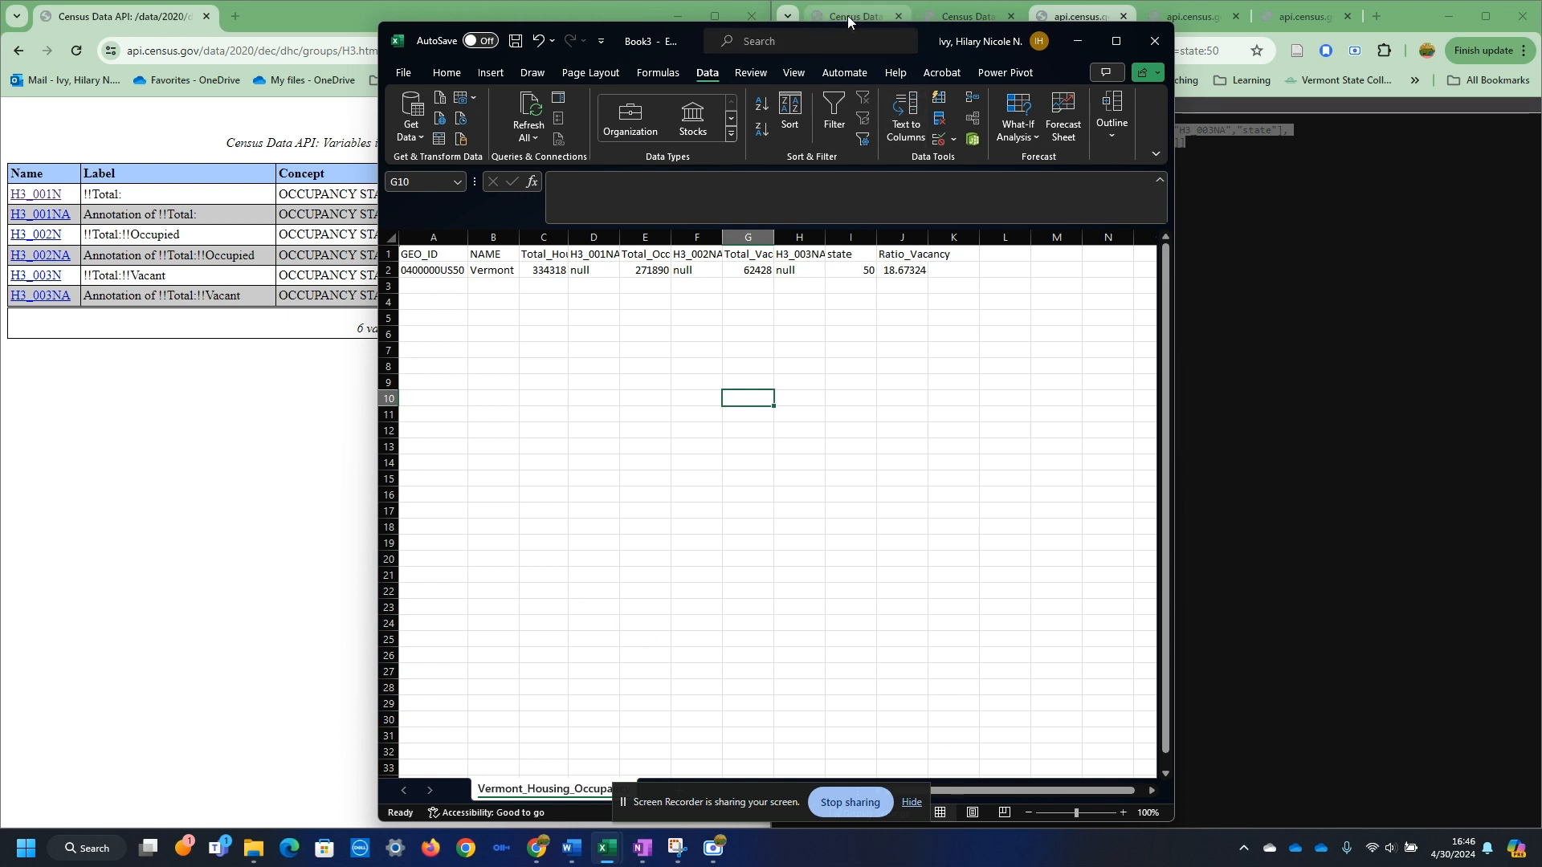
- Switch to Chrome and open the example query for all counties in all states from the 2020 dhc API examples page
{"action": "left_click", "coordinate": [1365, 350]}
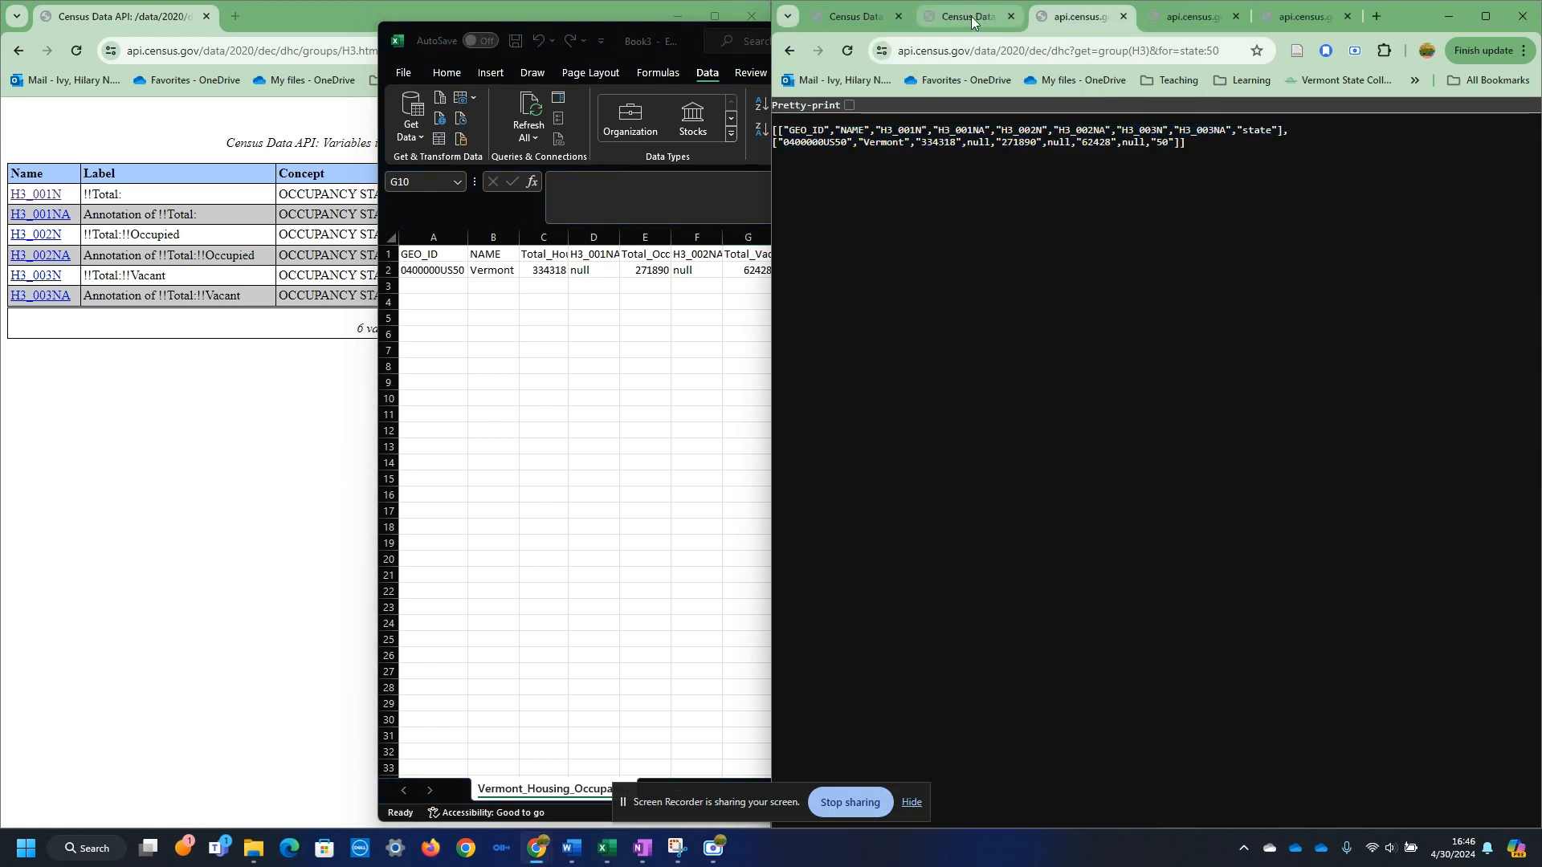
{"action": "left_click", "coordinate": [1179, 48]}
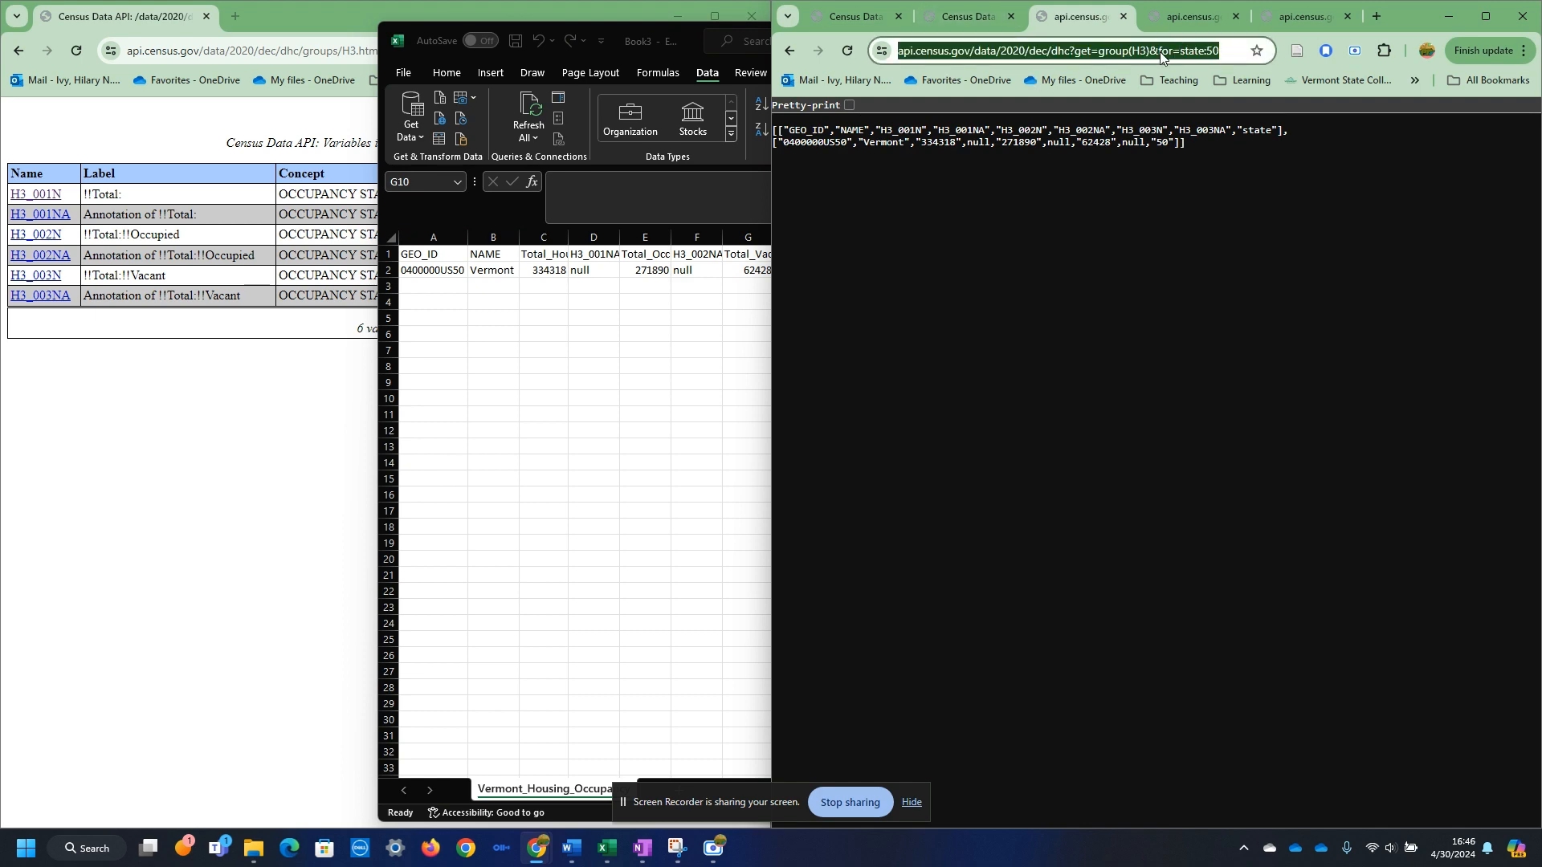
{"action": "left_click", "coordinate": [968, 16]}
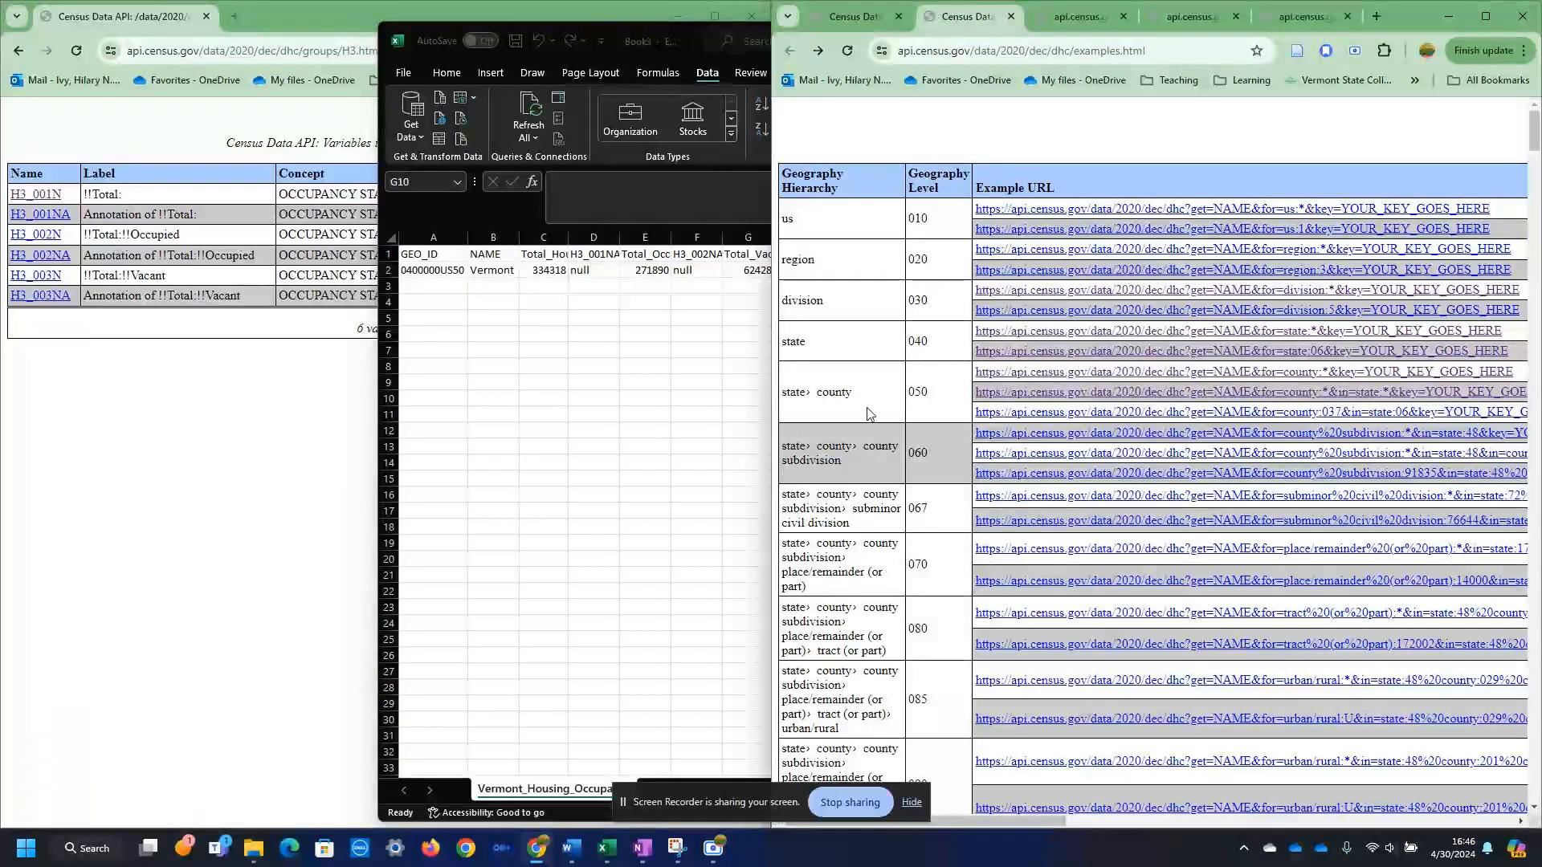
{"action": "left_click_drag", "start_coordinate": [778, 192], "coordinate": [144, 434]}
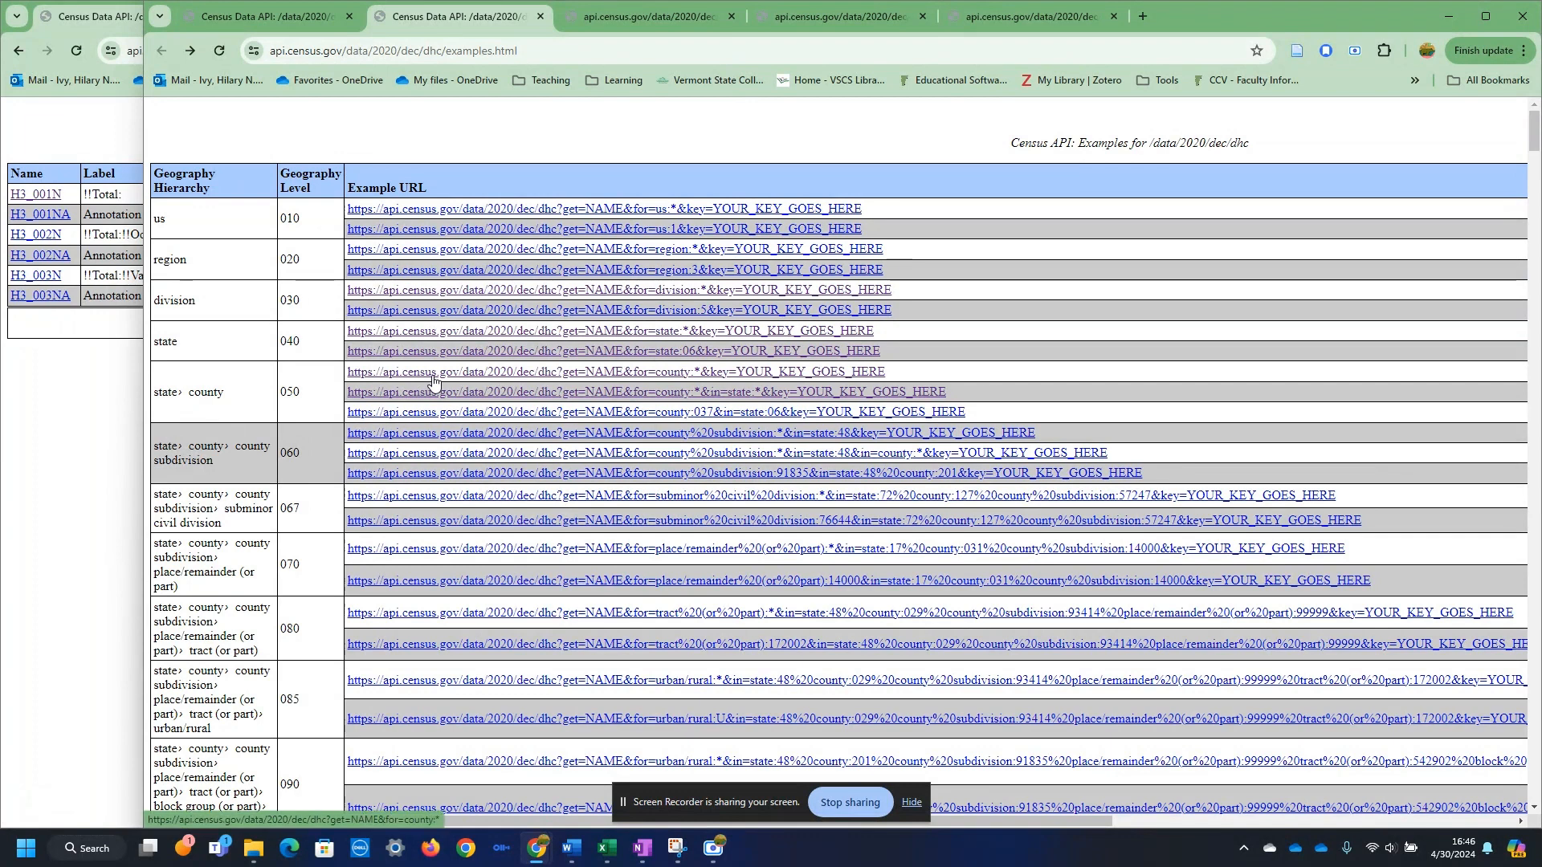
{"action": "left_click", "coordinate": [700, 394]}
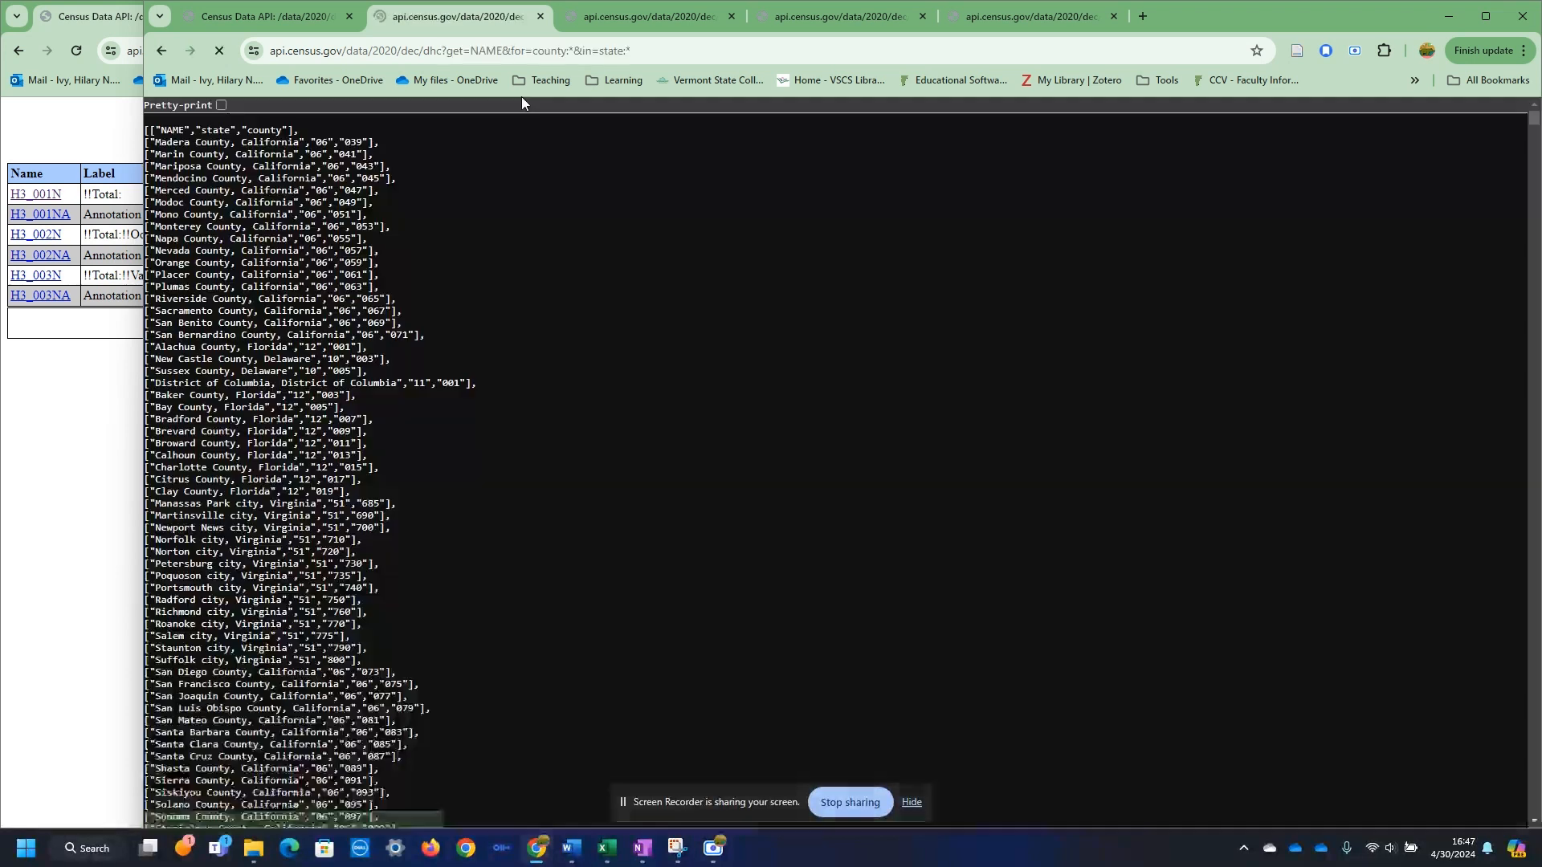
- Limit the county query to Vermont by replacing the state wildcard in the URL with 50, and load it
{"action": "double_click", "coordinate": [644, 51]}
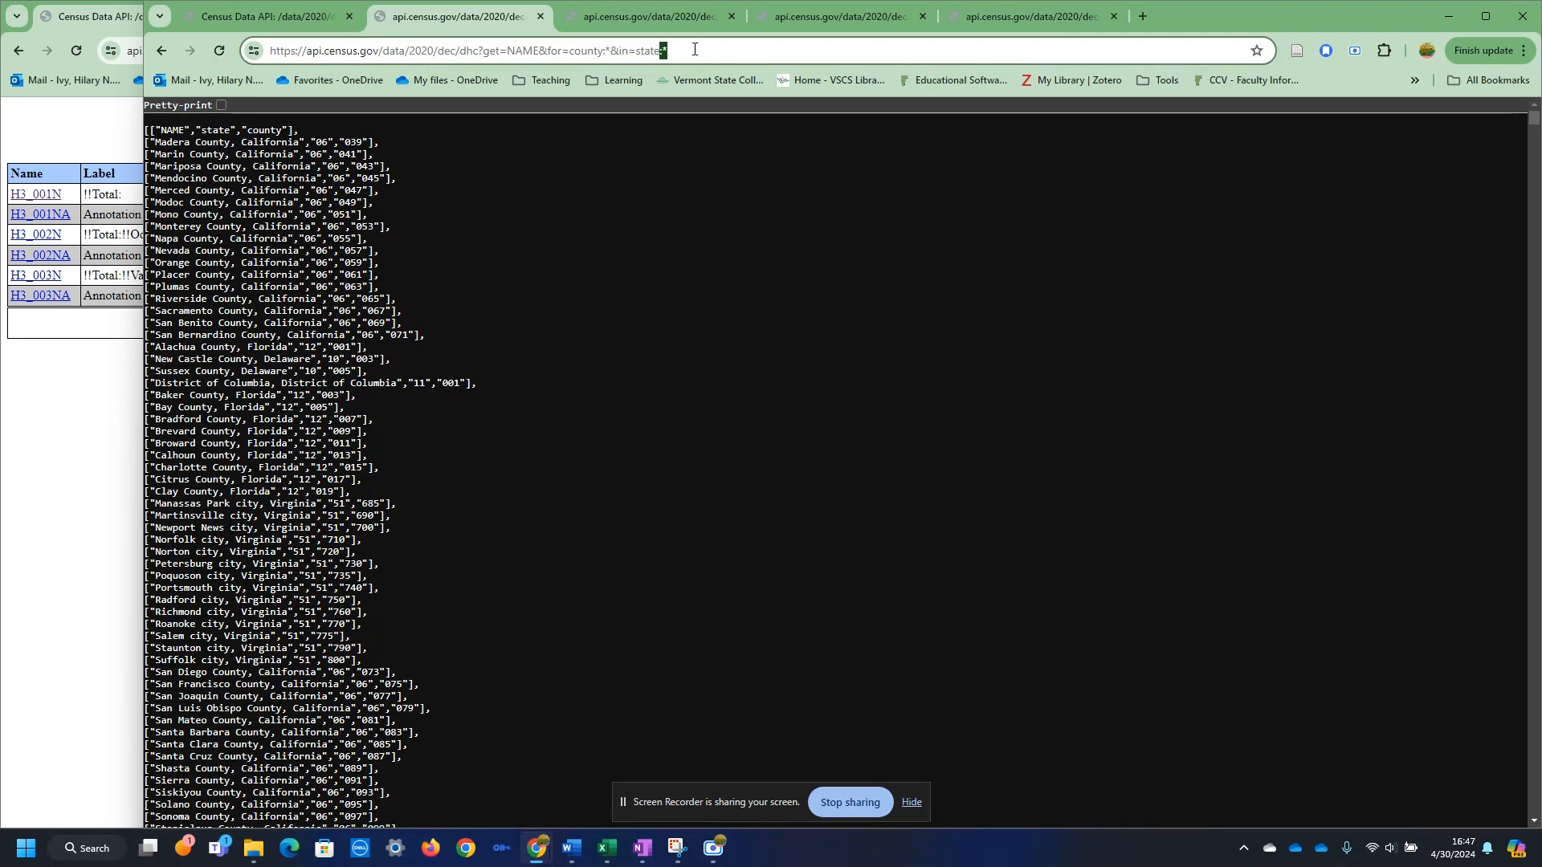
{"action": "key", "text": "BackSpace"}
{"action": "type", "text": "50"}
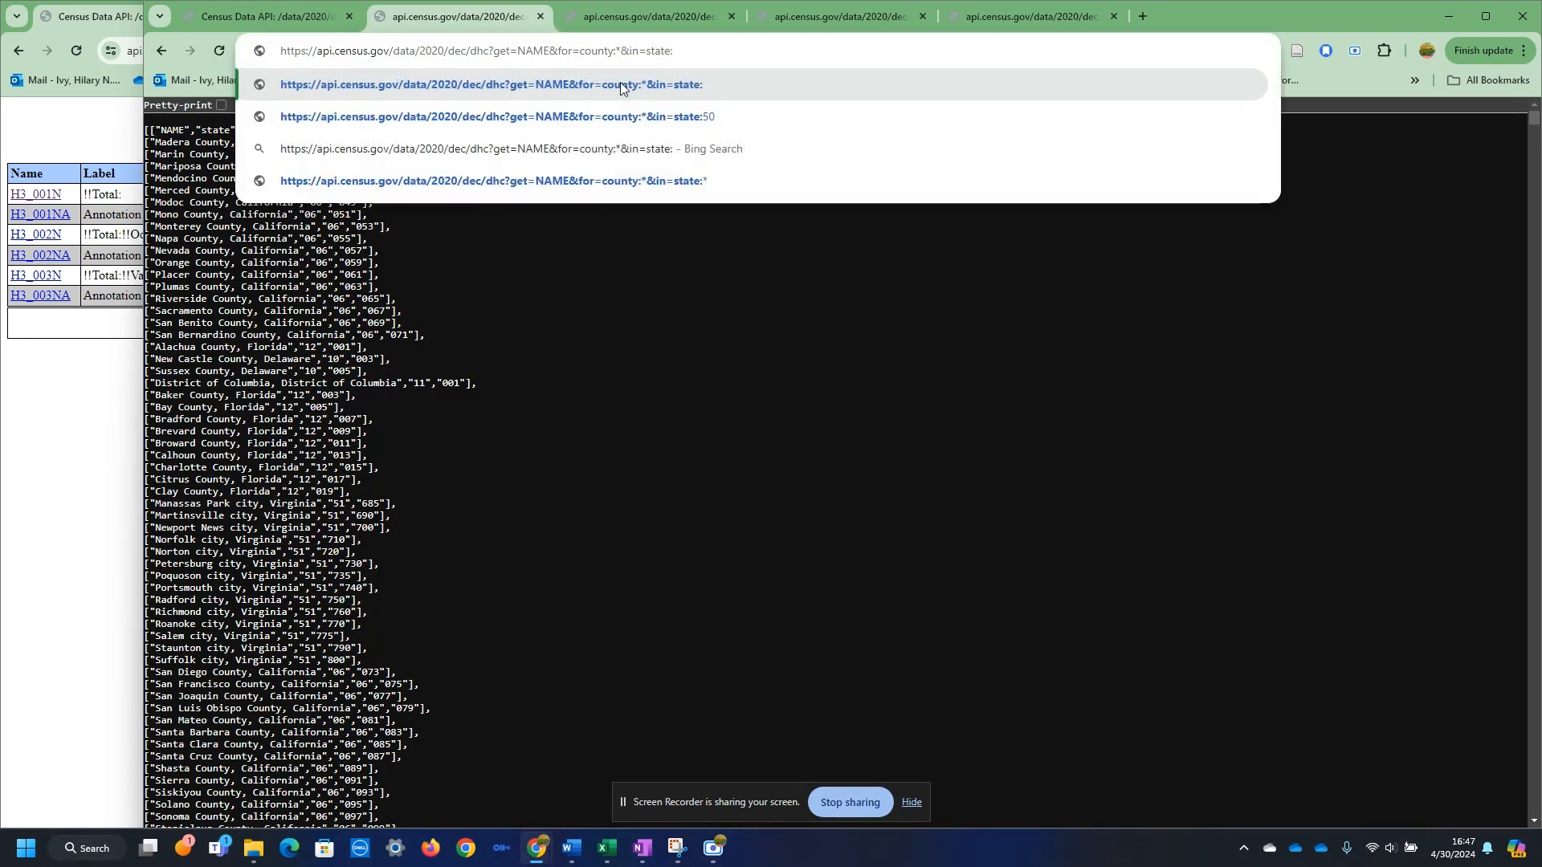
{"action": "left_click", "coordinate": [620, 84]}
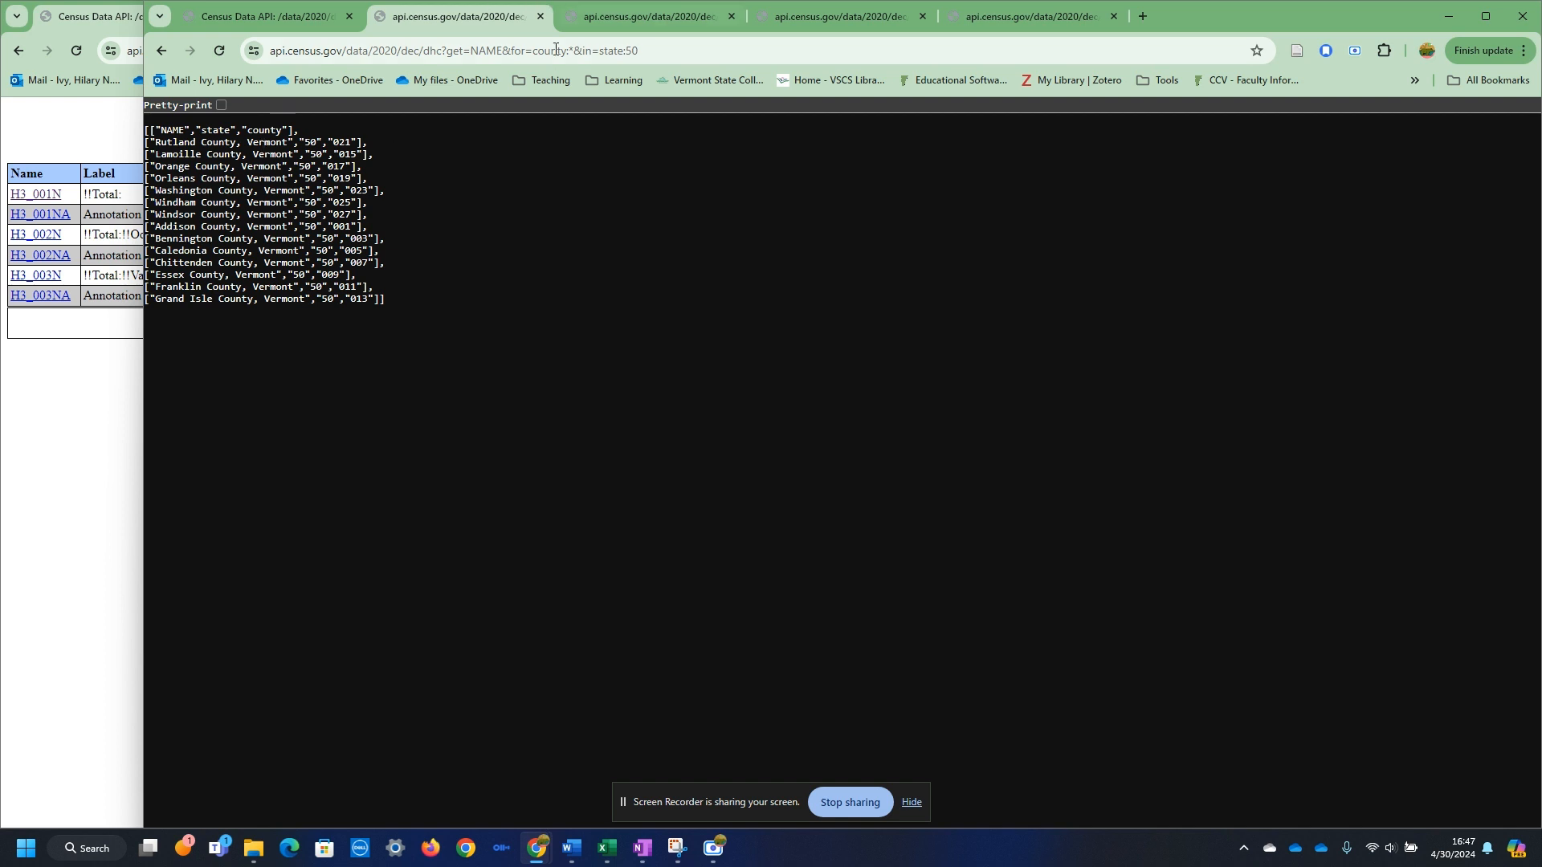
- Replace NAME with group(H3) in the Vermont county query URL and load the result
{"action": "left_click_drag", "start_coordinate": [576, 53], "coordinate": [568, 52]}
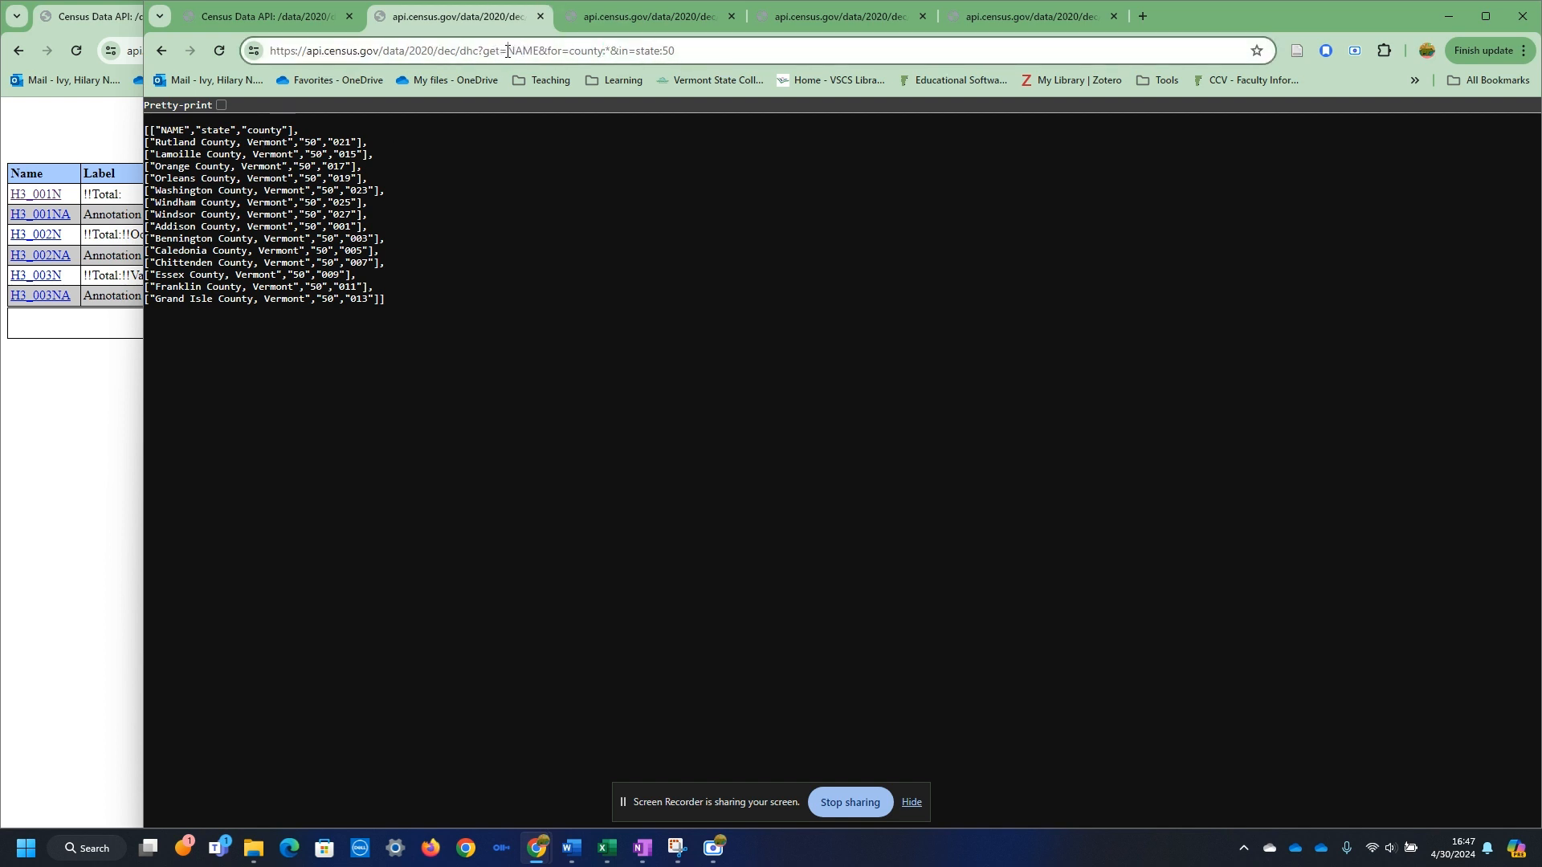
{"action": "left_click_drag", "start_coordinate": [507, 50], "coordinate": [535, 55]}
{"action": "type", "text": "group("}
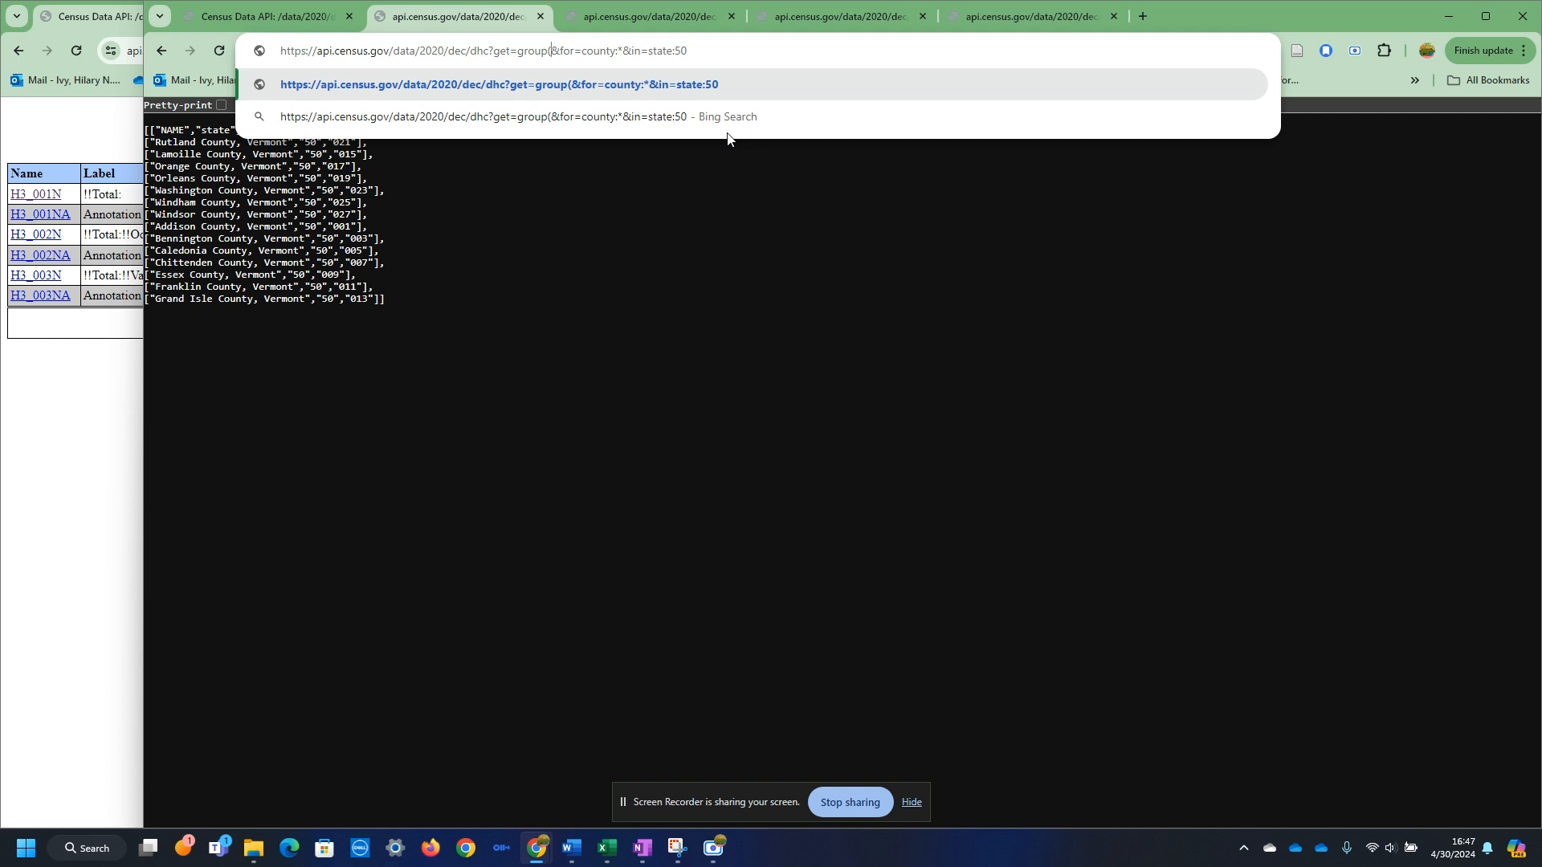
{"action": "type", "text": "H3)"}
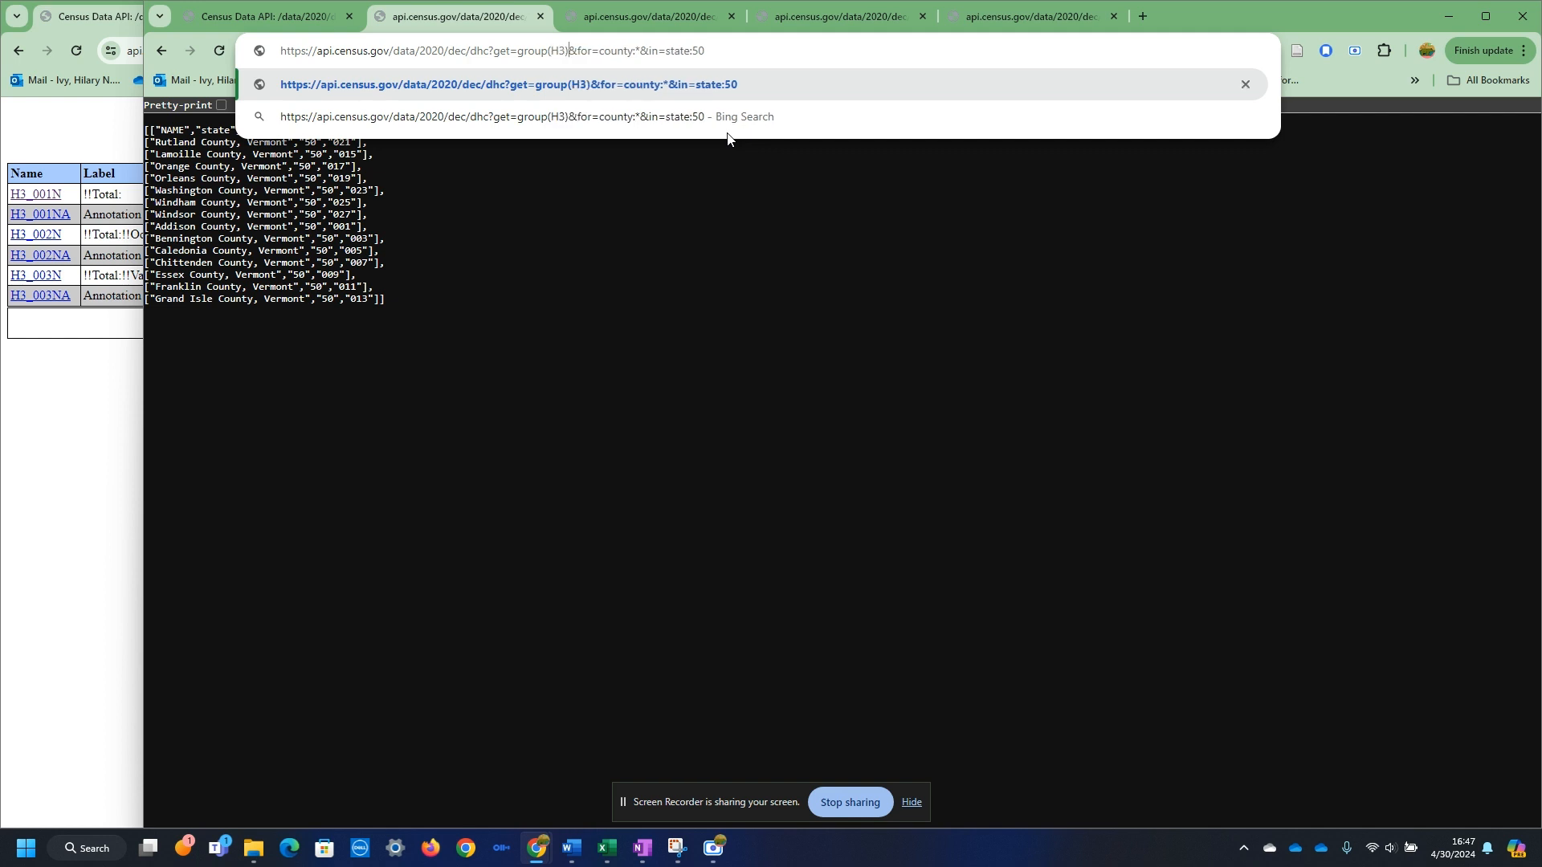
{"action": "key", "text": "Return"}
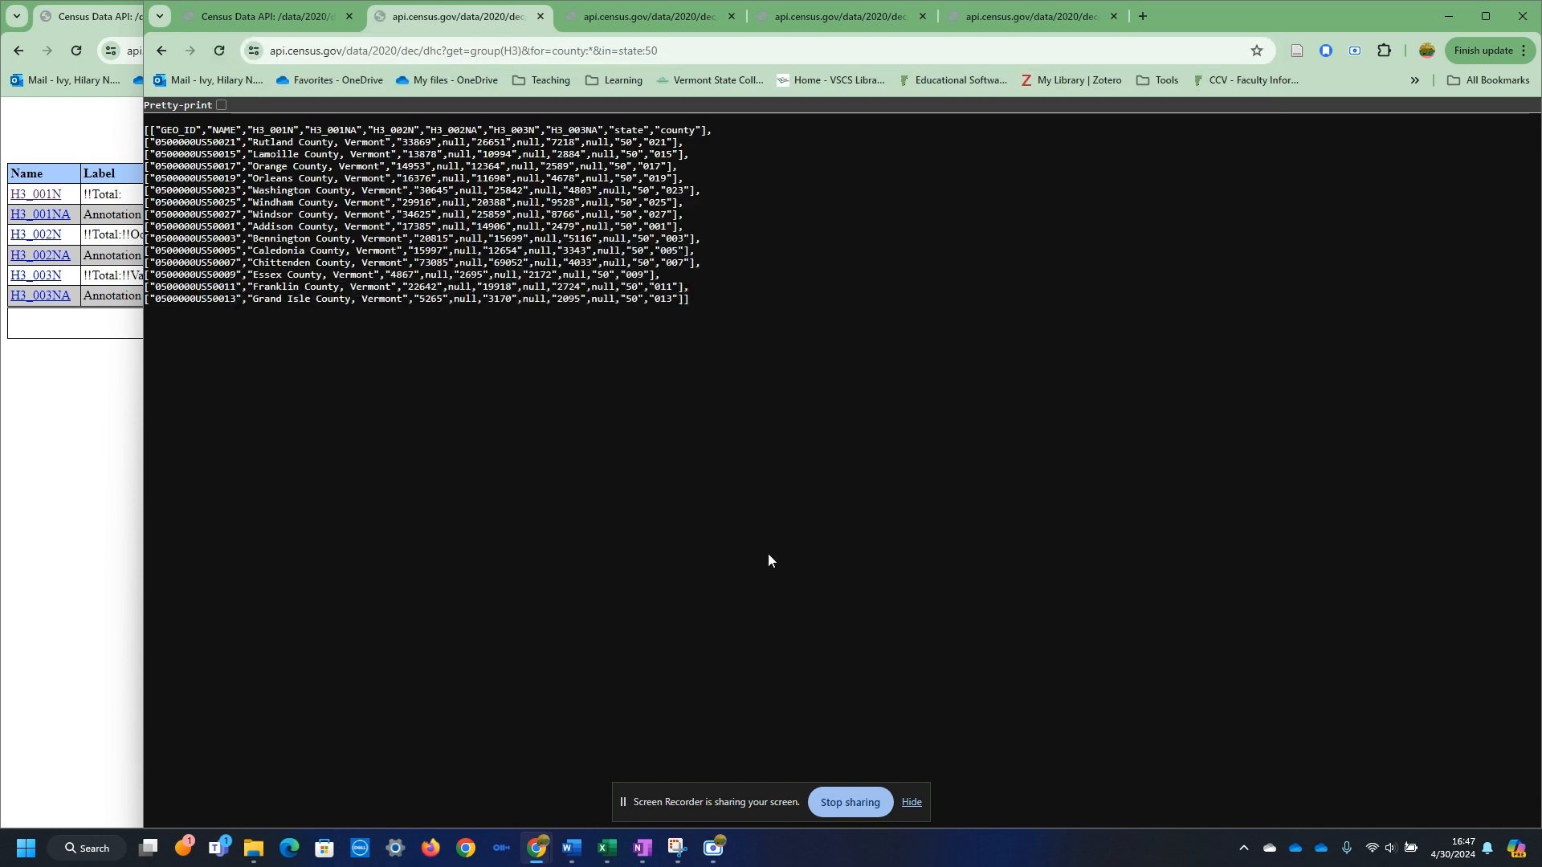
- Copy the full Vermont county H3 response, switch to the Book3 workbook in Excel and shrink its window
{"action": "key", "text": "ctrl+a"}
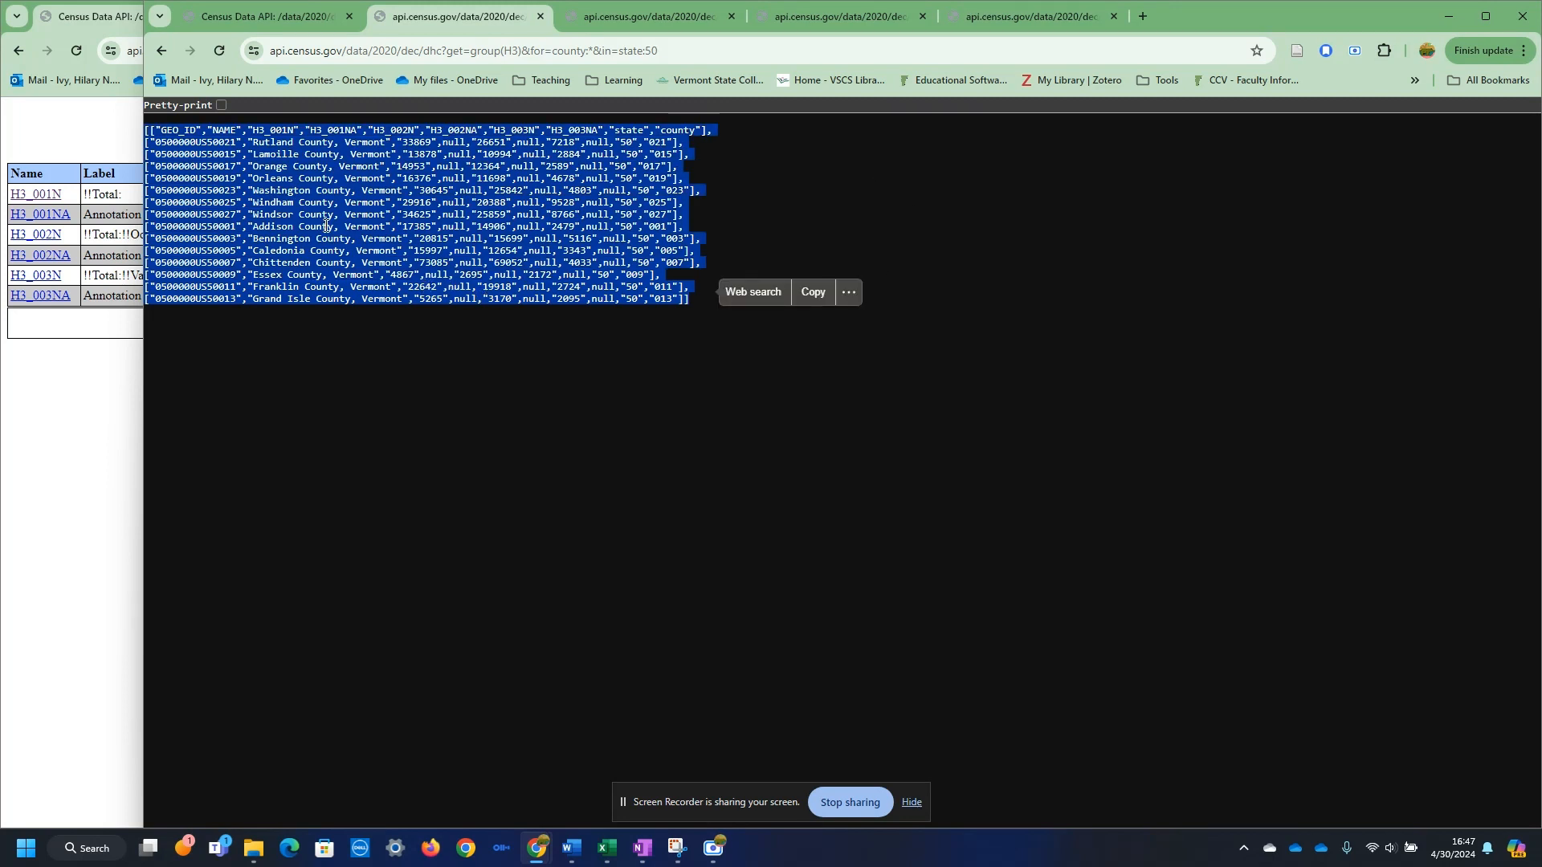
{"action": "left_click", "coordinate": [607, 848]}
{"action": "left_click", "coordinate": [654, 764]}
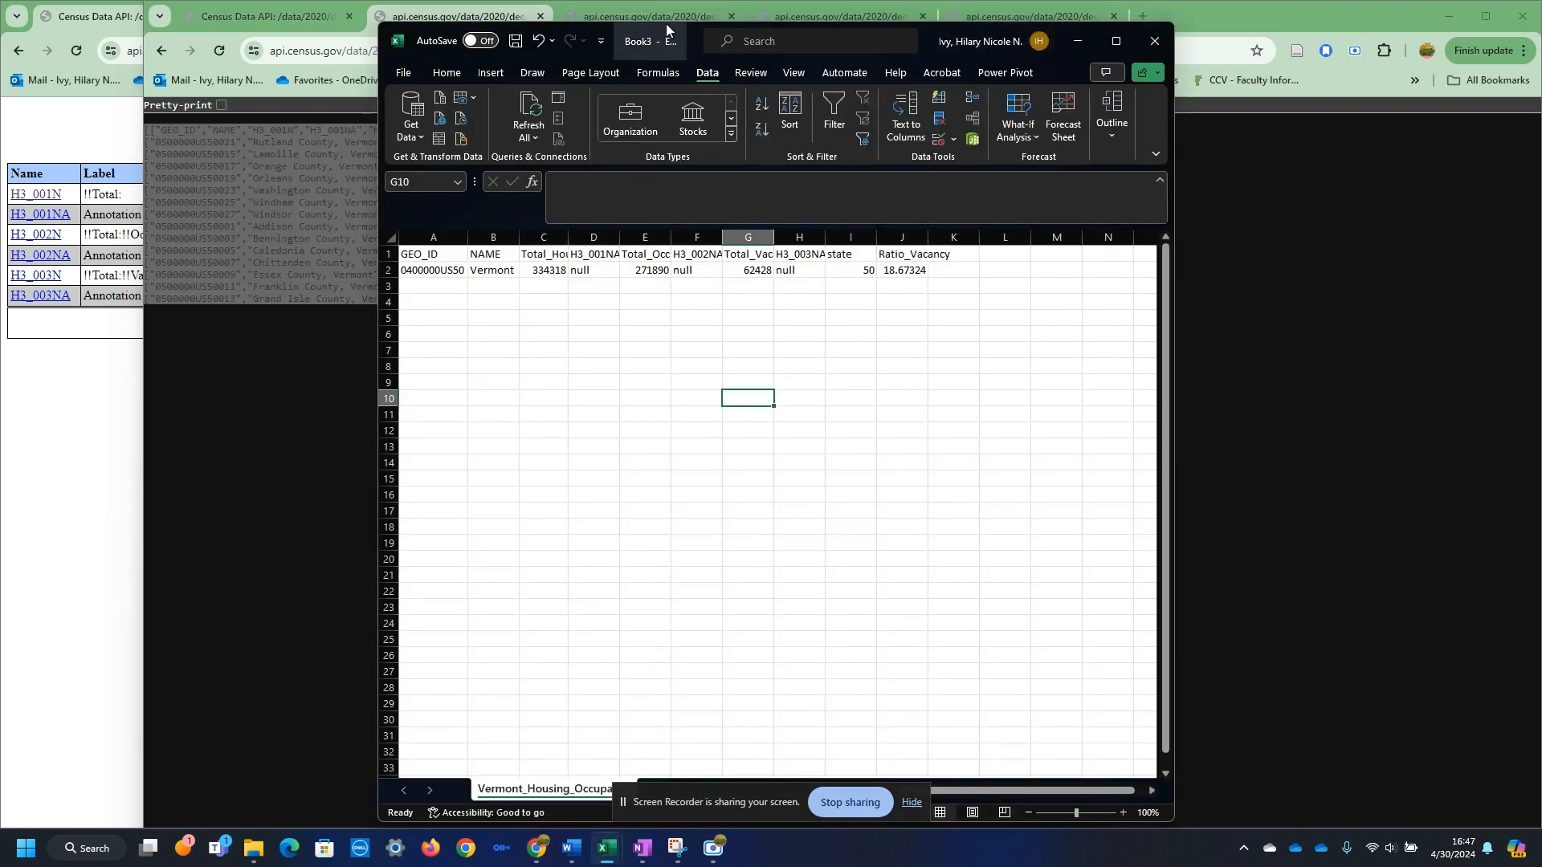
{"action": "left_click_drag", "start_coordinate": [666, 30], "coordinate": [813, 23]}
{"action": "mouse_move", "coordinate": [571, 844]}
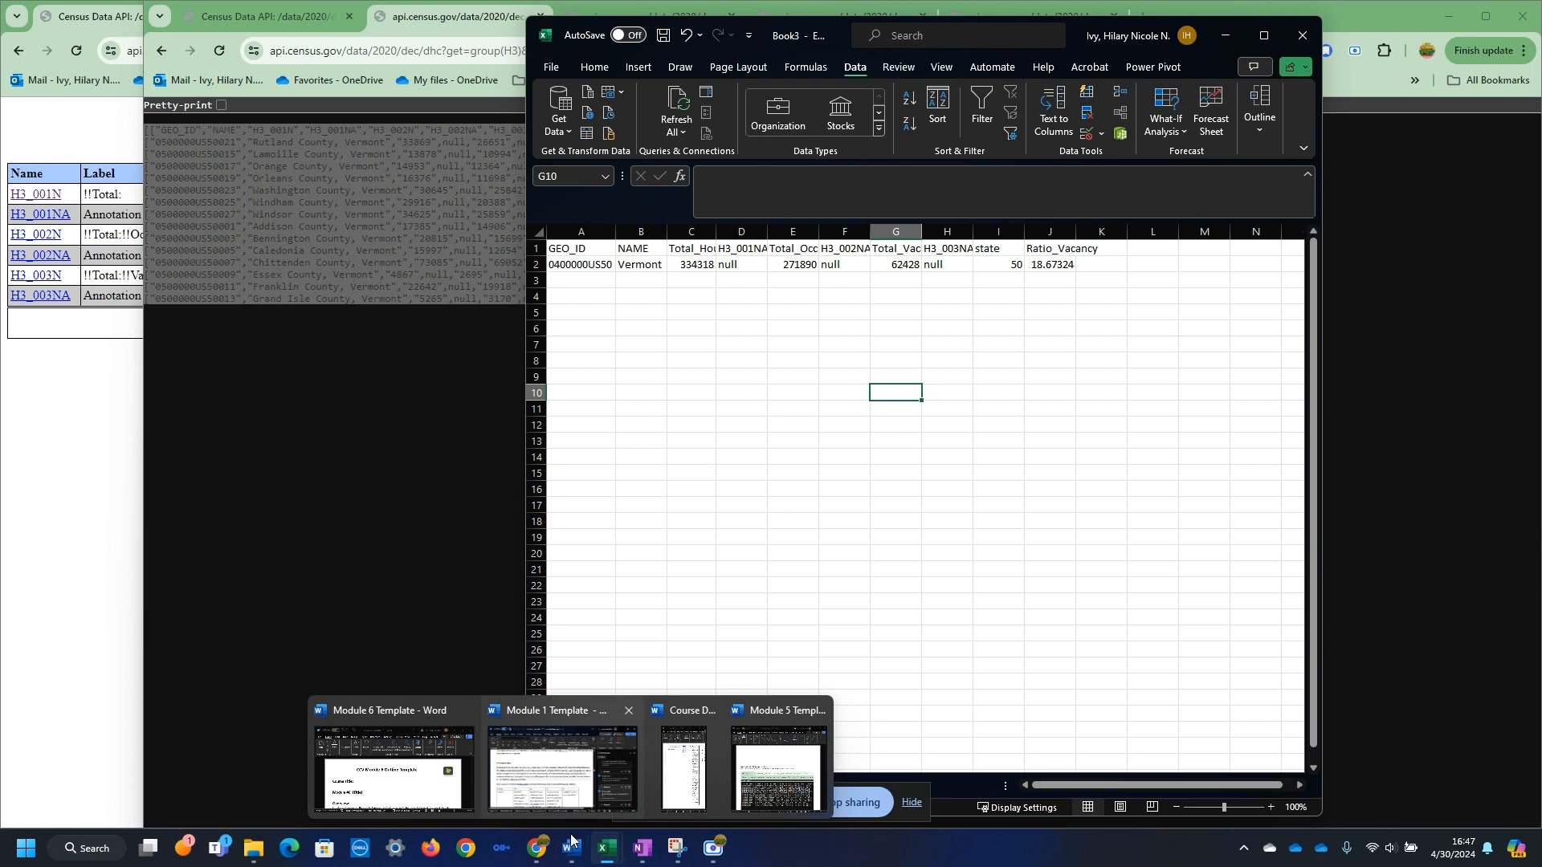
{"action": "left_click_drag", "start_coordinate": [1322, 817], "coordinate": [1281, 621]}
- Add a new sheet and paste the county data from cell A1 without its source formatting
{"action": "left_click", "coordinate": [828, 590]}
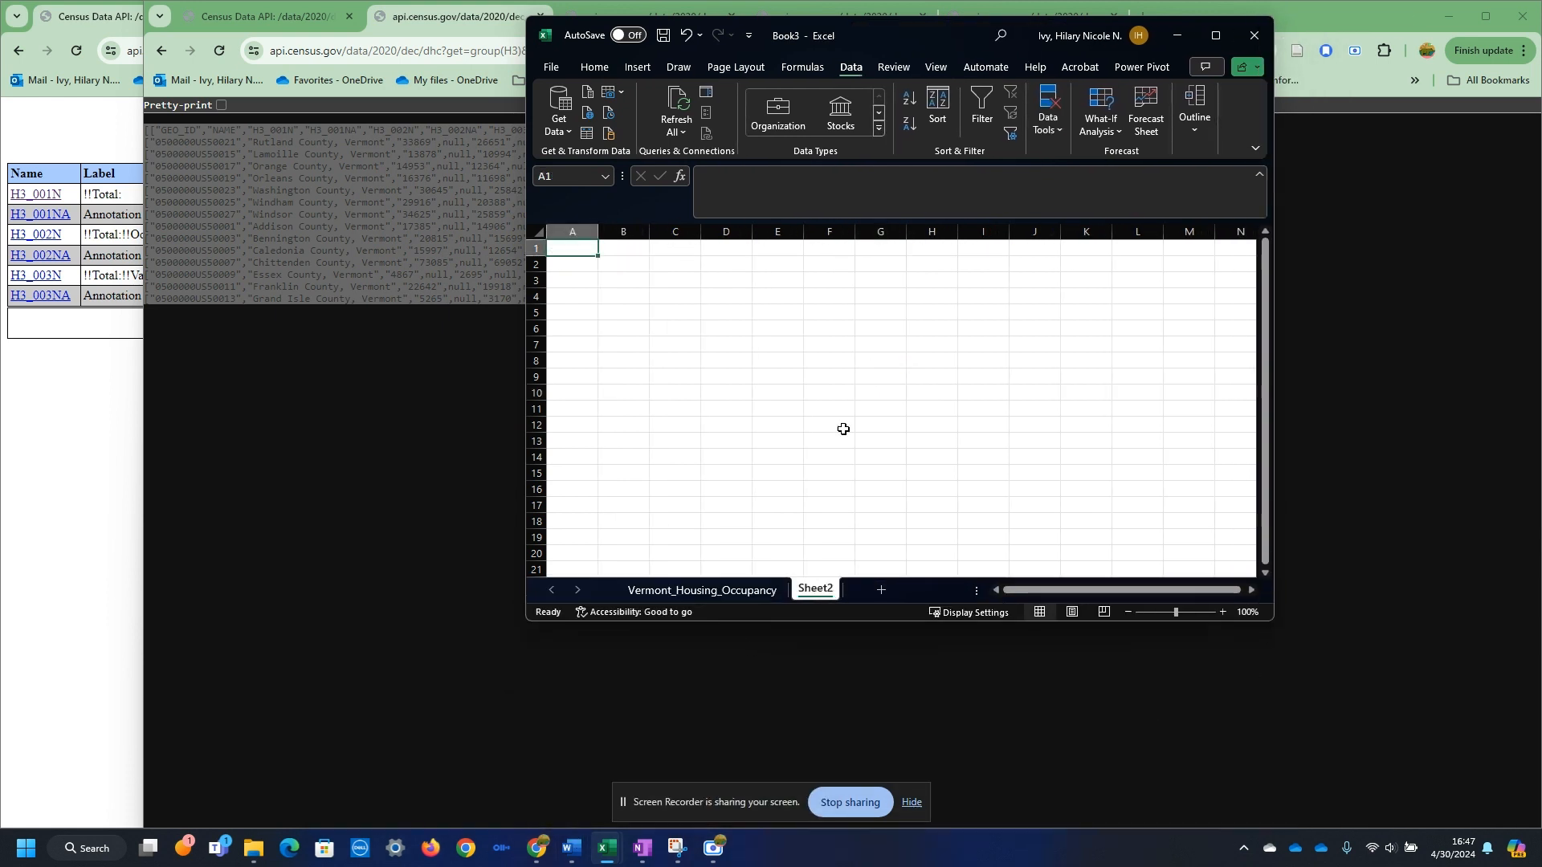
{"action": "key", "text": "ctrl+v"}
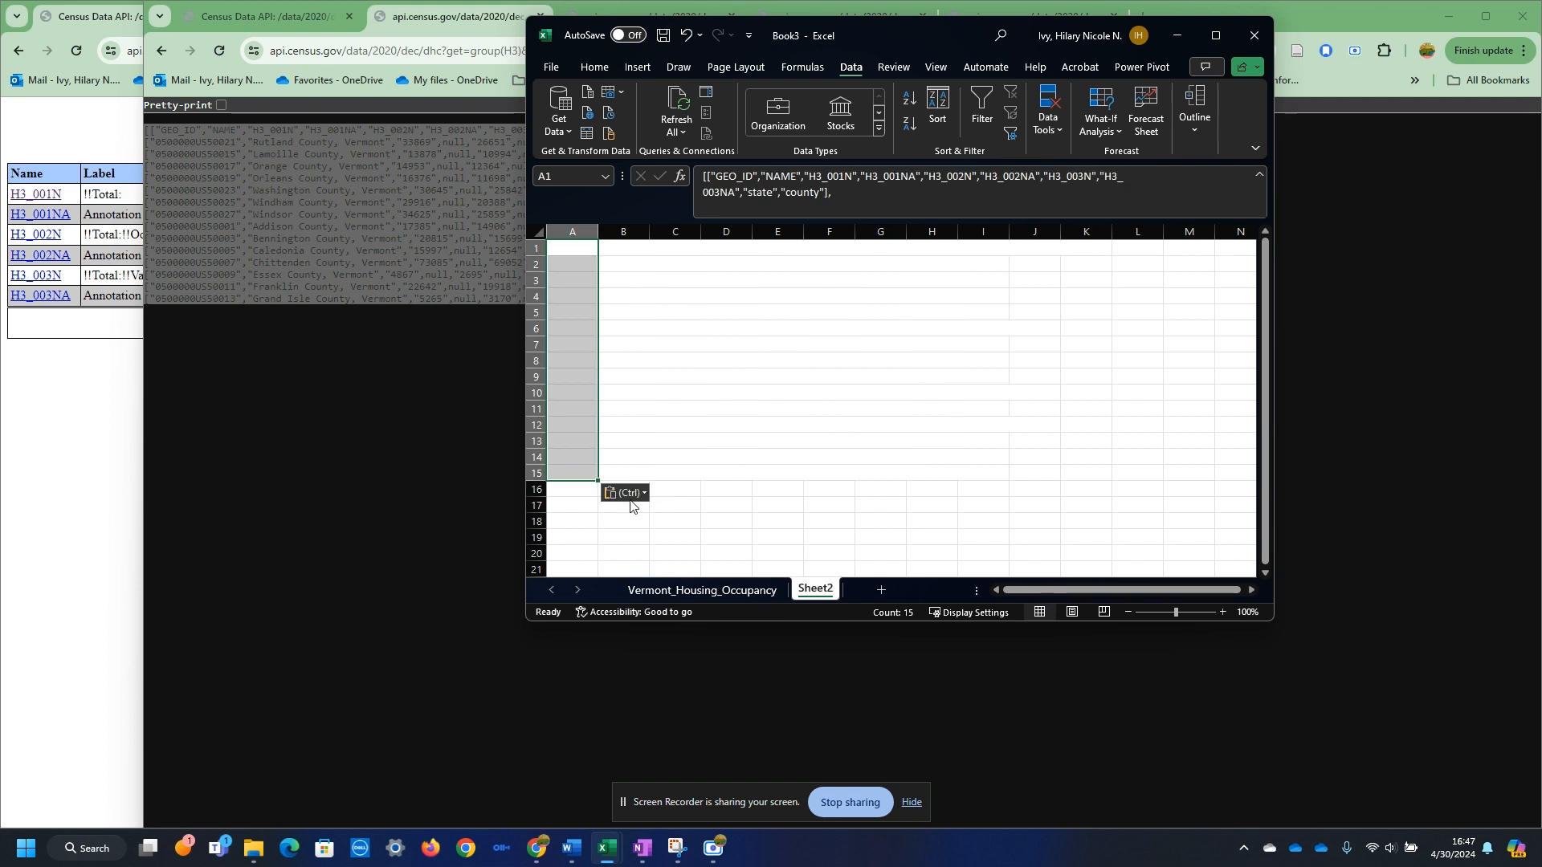
{"action": "left_click", "coordinate": [624, 492]}
{"action": "left_click", "coordinate": [639, 538]}
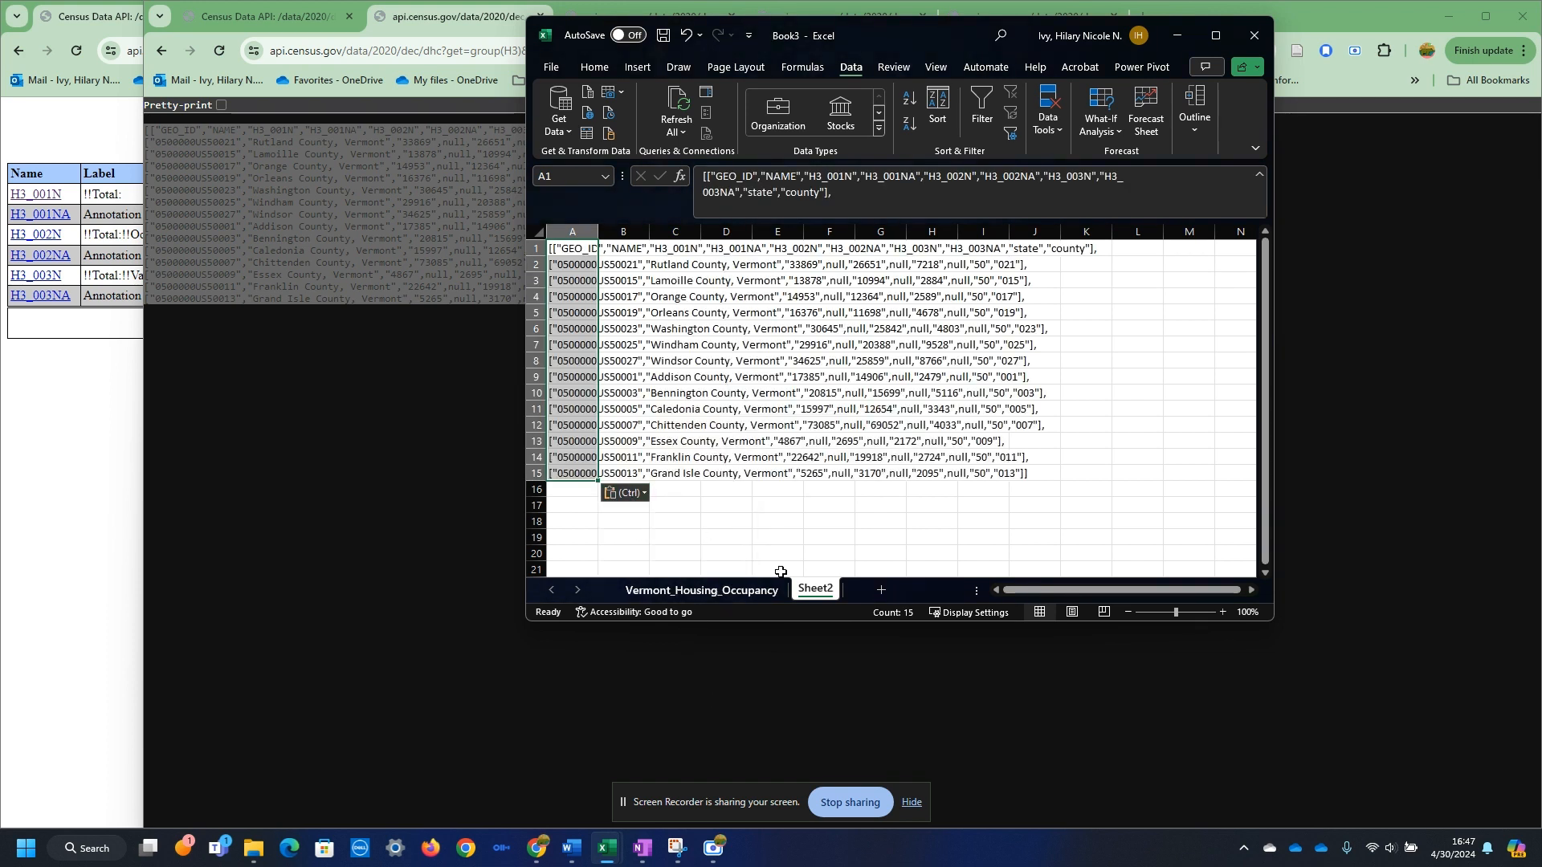
- Use Find and Replace to remove every double quotation mark from the pasted county data
{"action": "key", "text": "ctrl+f"}
{"action": "type", "text": "["}
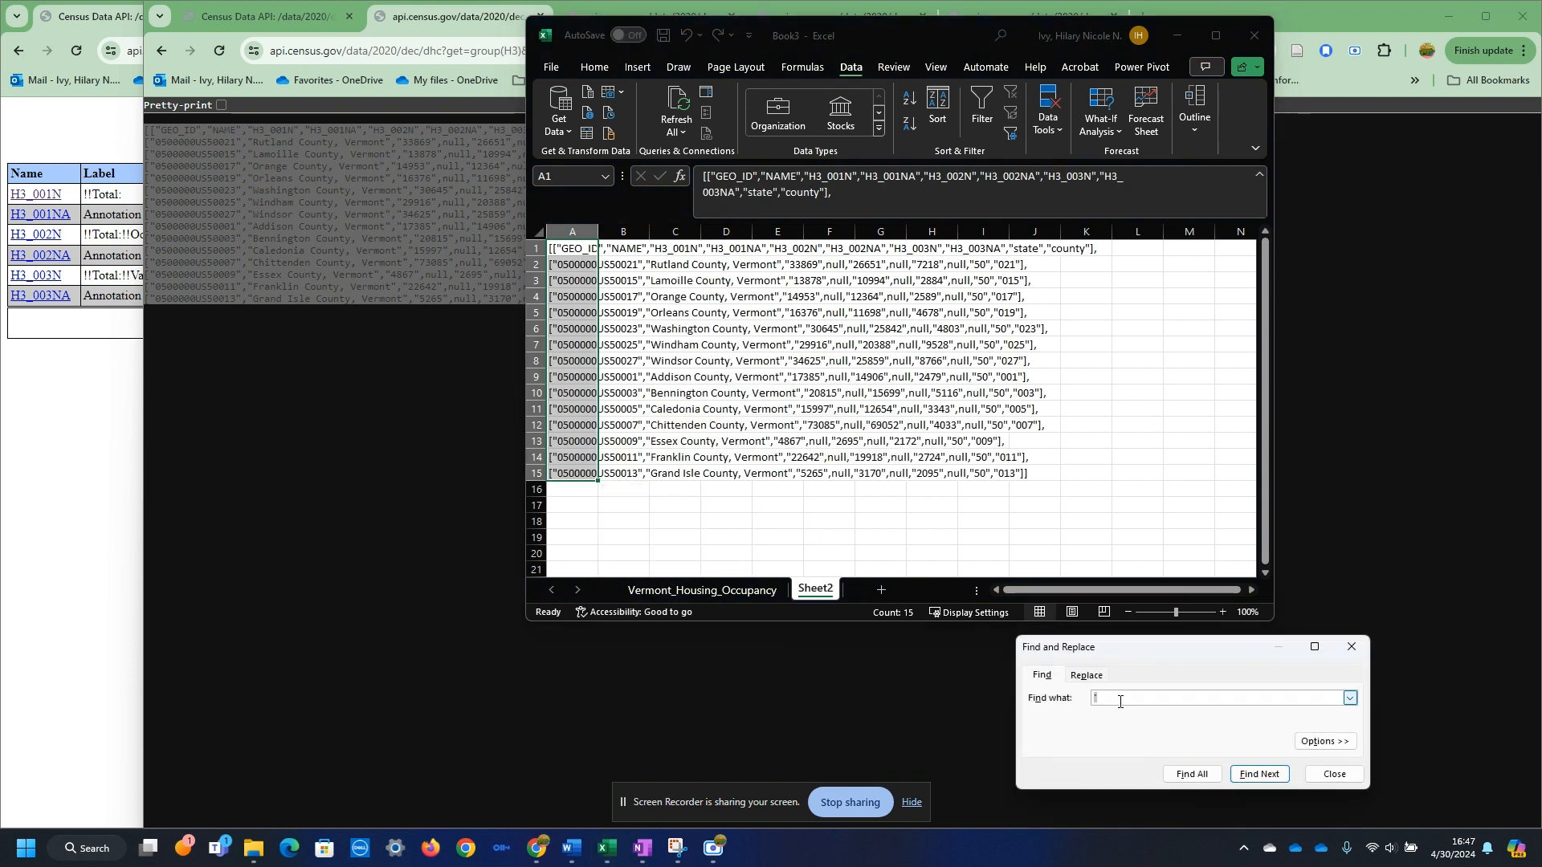
{"action": "left_click", "coordinate": [1192, 774]}
{"action": "left_click", "coordinate": [1086, 674]}
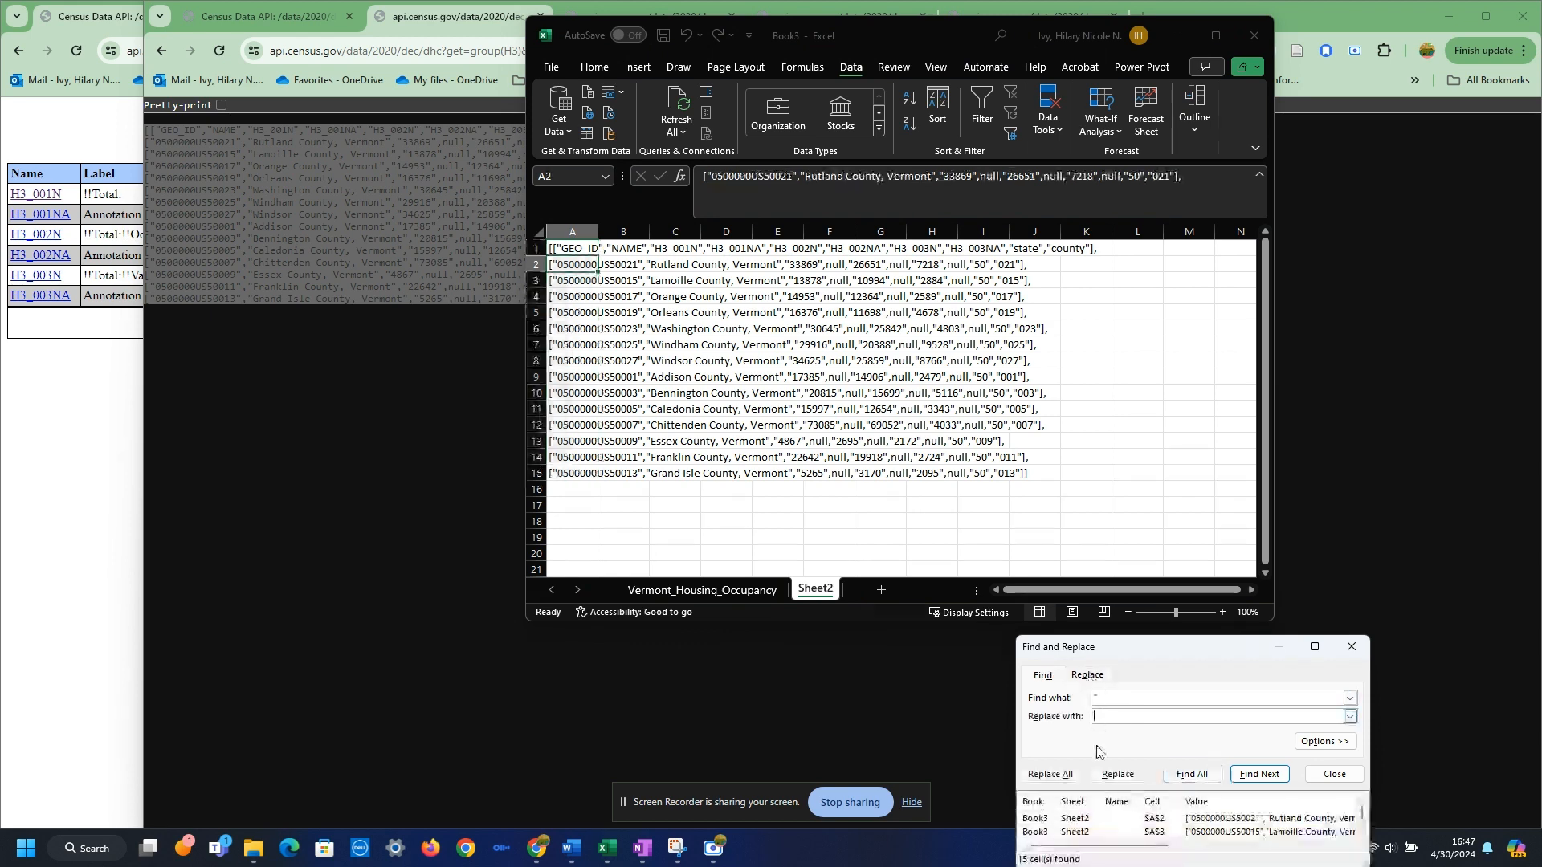
{"action": "left_click", "coordinate": [1050, 775]}
{"action": "left_click", "coordinate": [777, 468]}
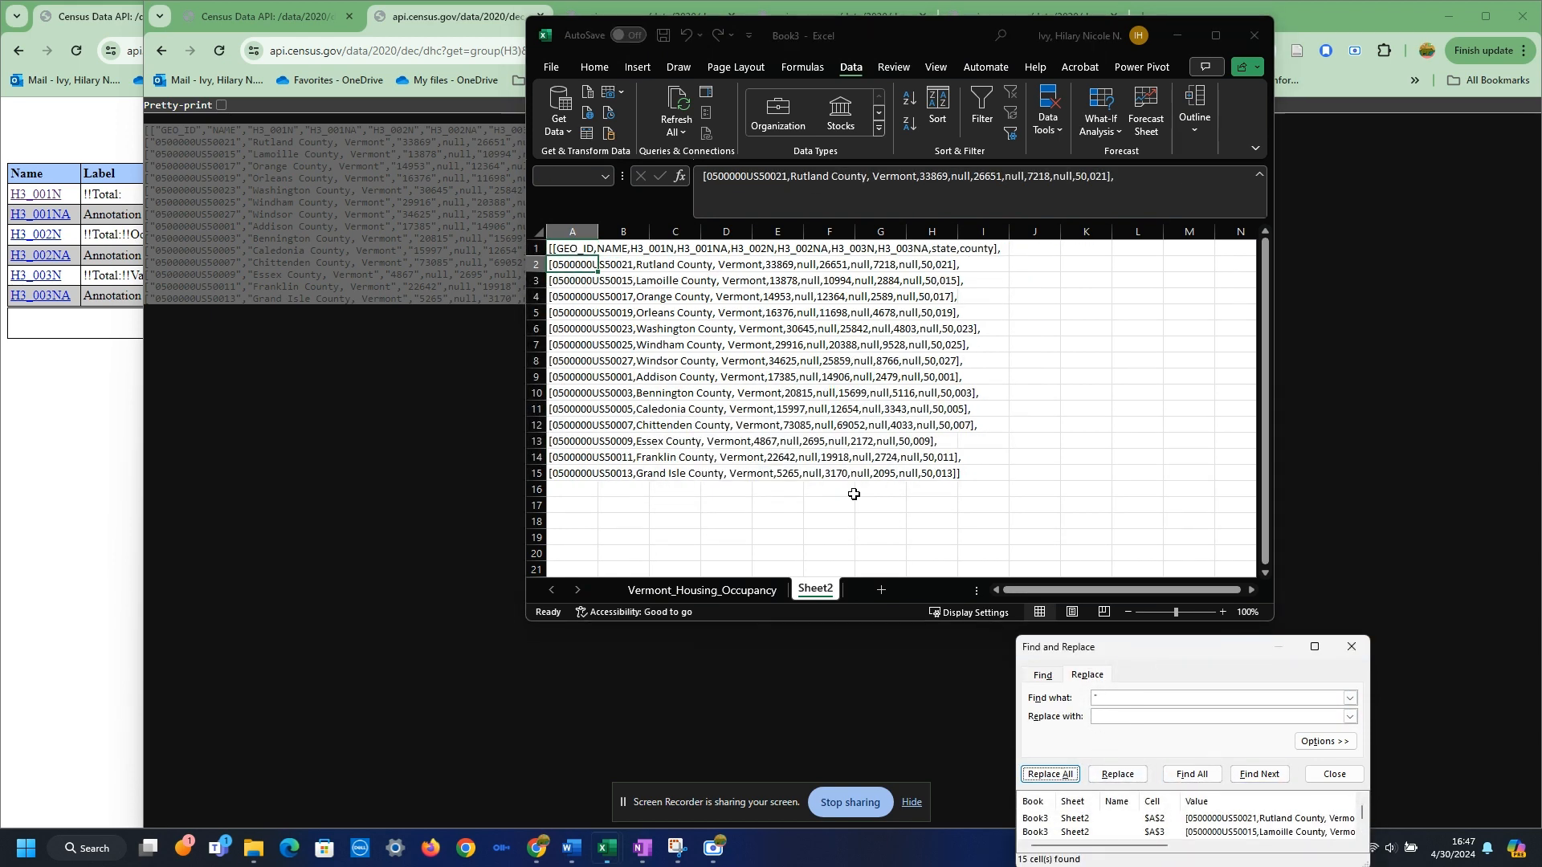
- Replace every opening bracket [ in the county data with nothing
{"action": "left_click_drag", "start_coordinate": [1212, 654], "coordinate": [1220, 458]}
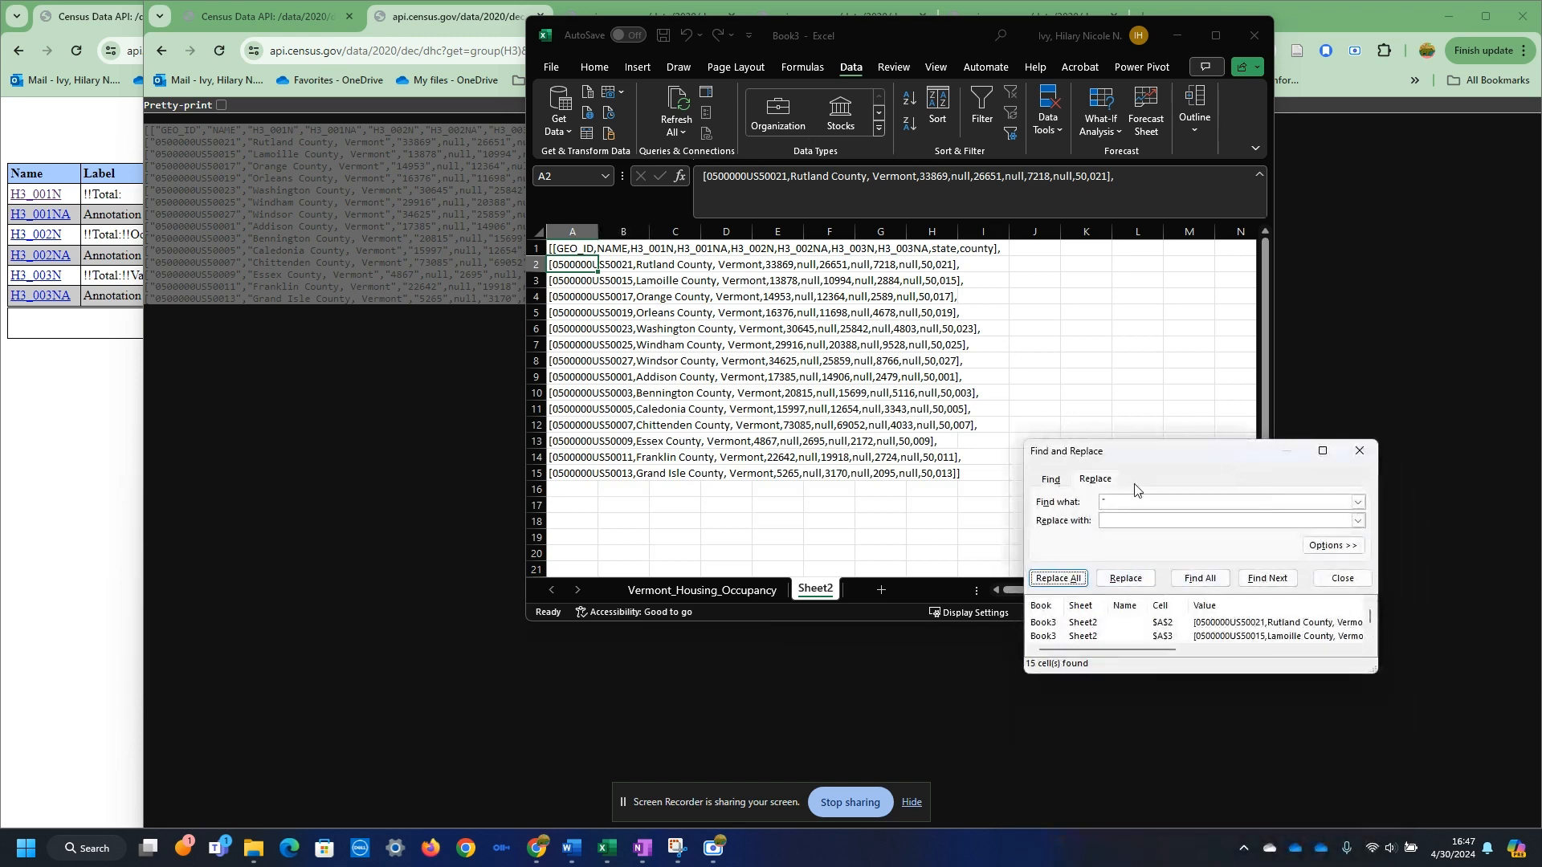
{"action": "left_click", "coordinate": [1136, 504]}
{"action": "type", "text": "["}
{"action": "left_click", "coordinate": [1058, 579]}
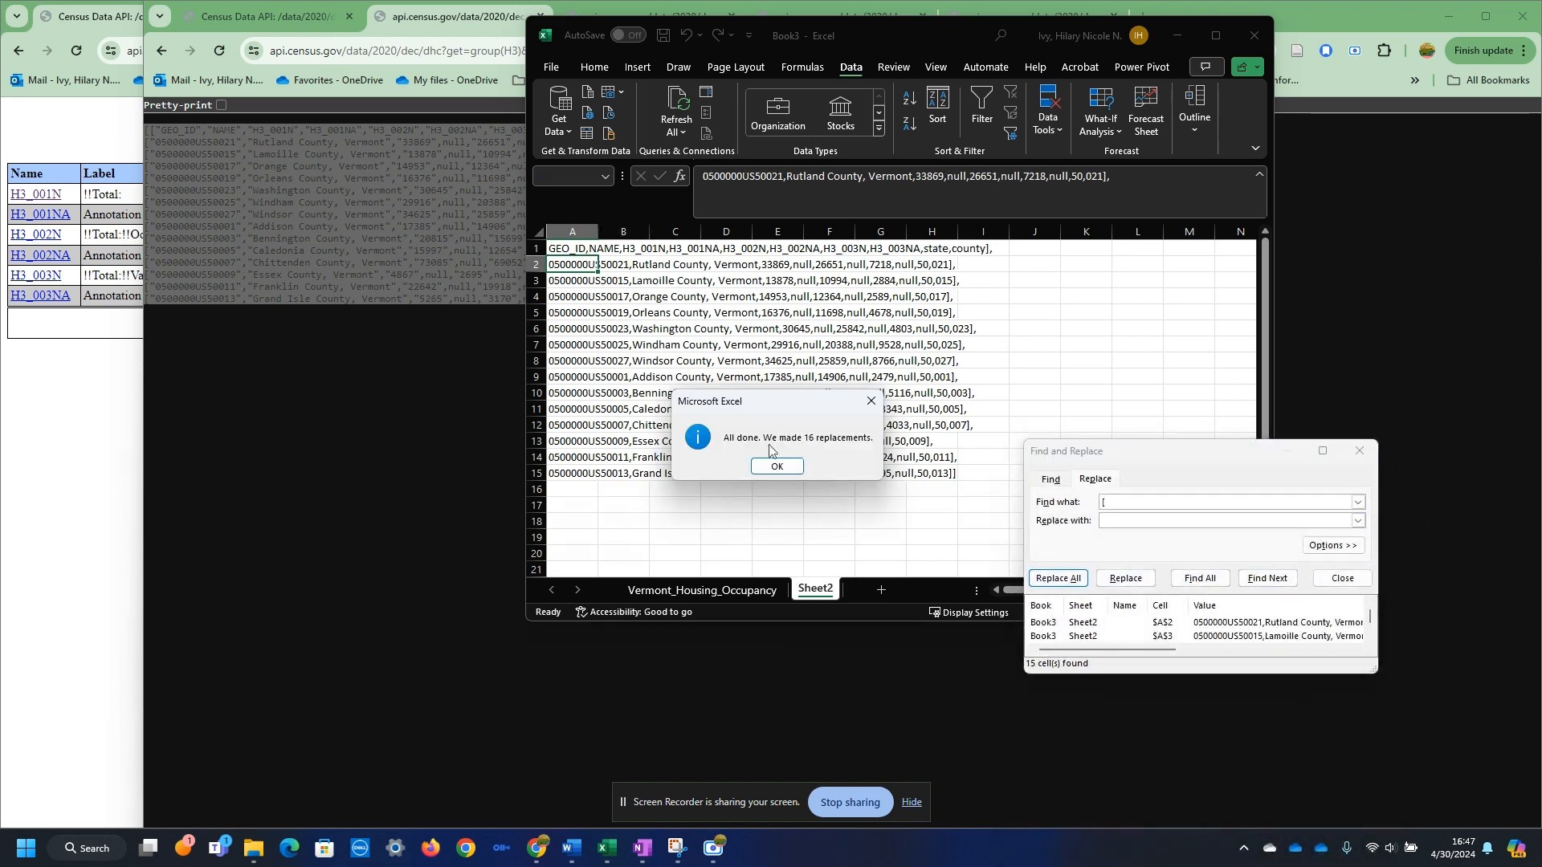
{"action": "left_click", "coordinate": [776, 469]}
- Remove the closing ], from the county rows and the final ]] from the last row, and close Find and Replace
{"action": "left_click", "coordinate": [1166, 501]}
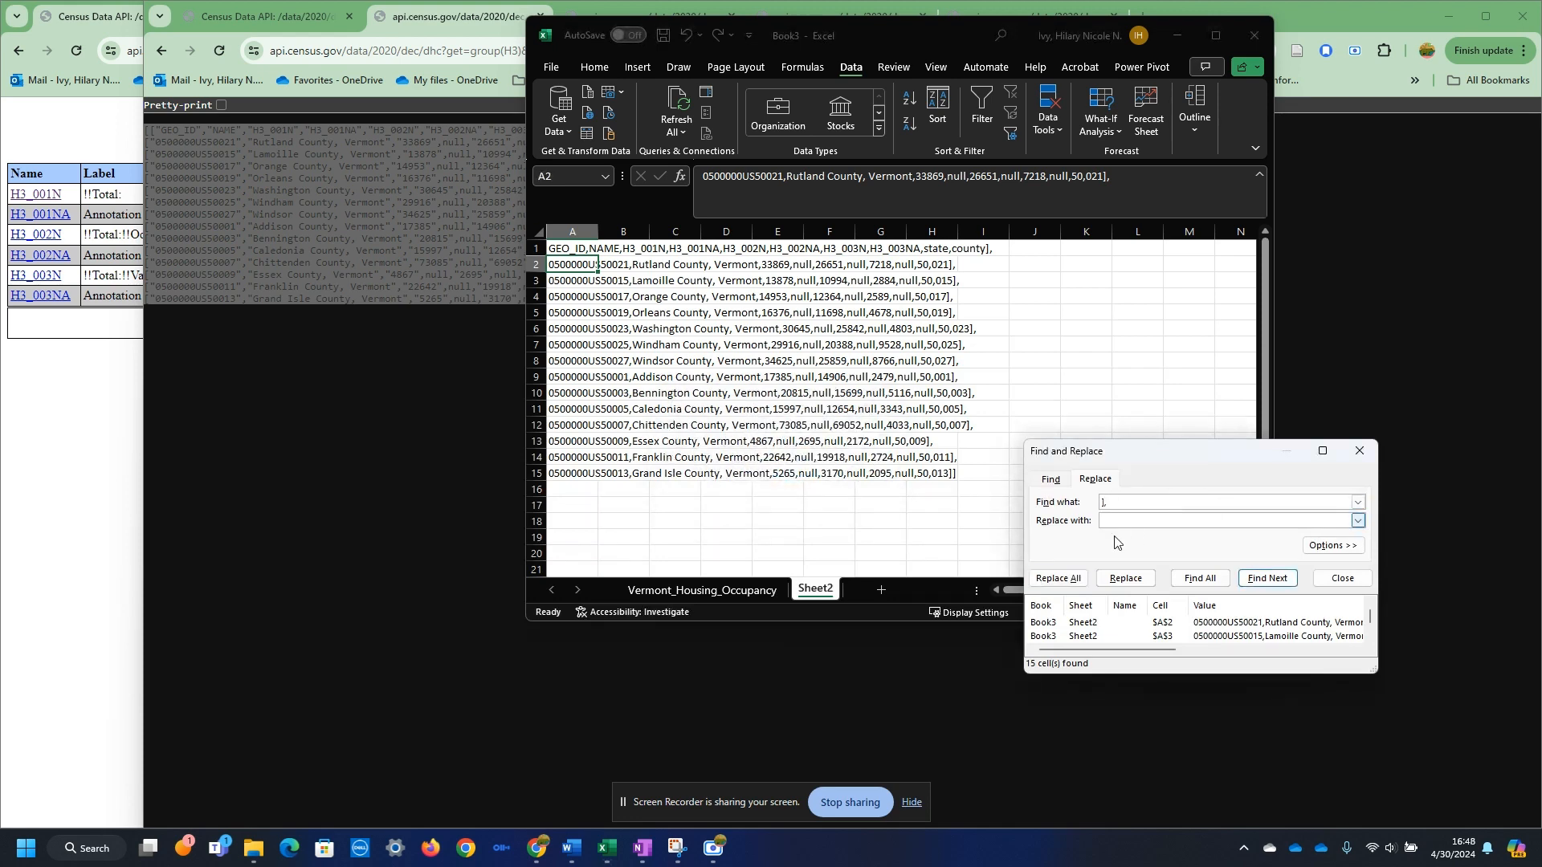
{"action": "left_click", "coordinate": [1058, 578]}
{"action": "left_click", "coordinate": [777, 467]}
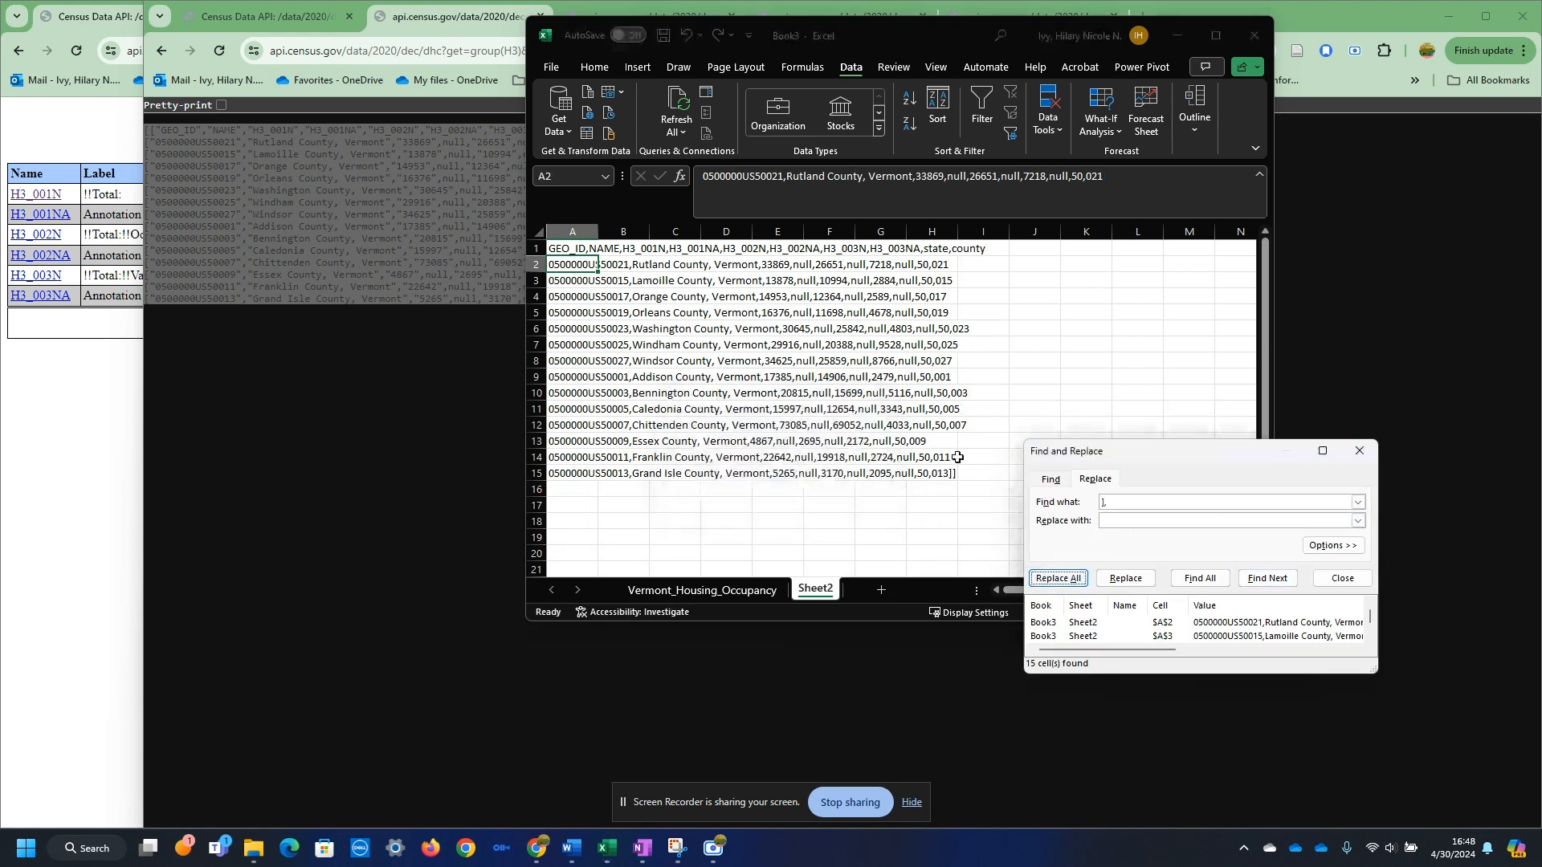
{"action": "left_click", "coordinate": [1198, 501]}
{"action": "type", "text": "]"}
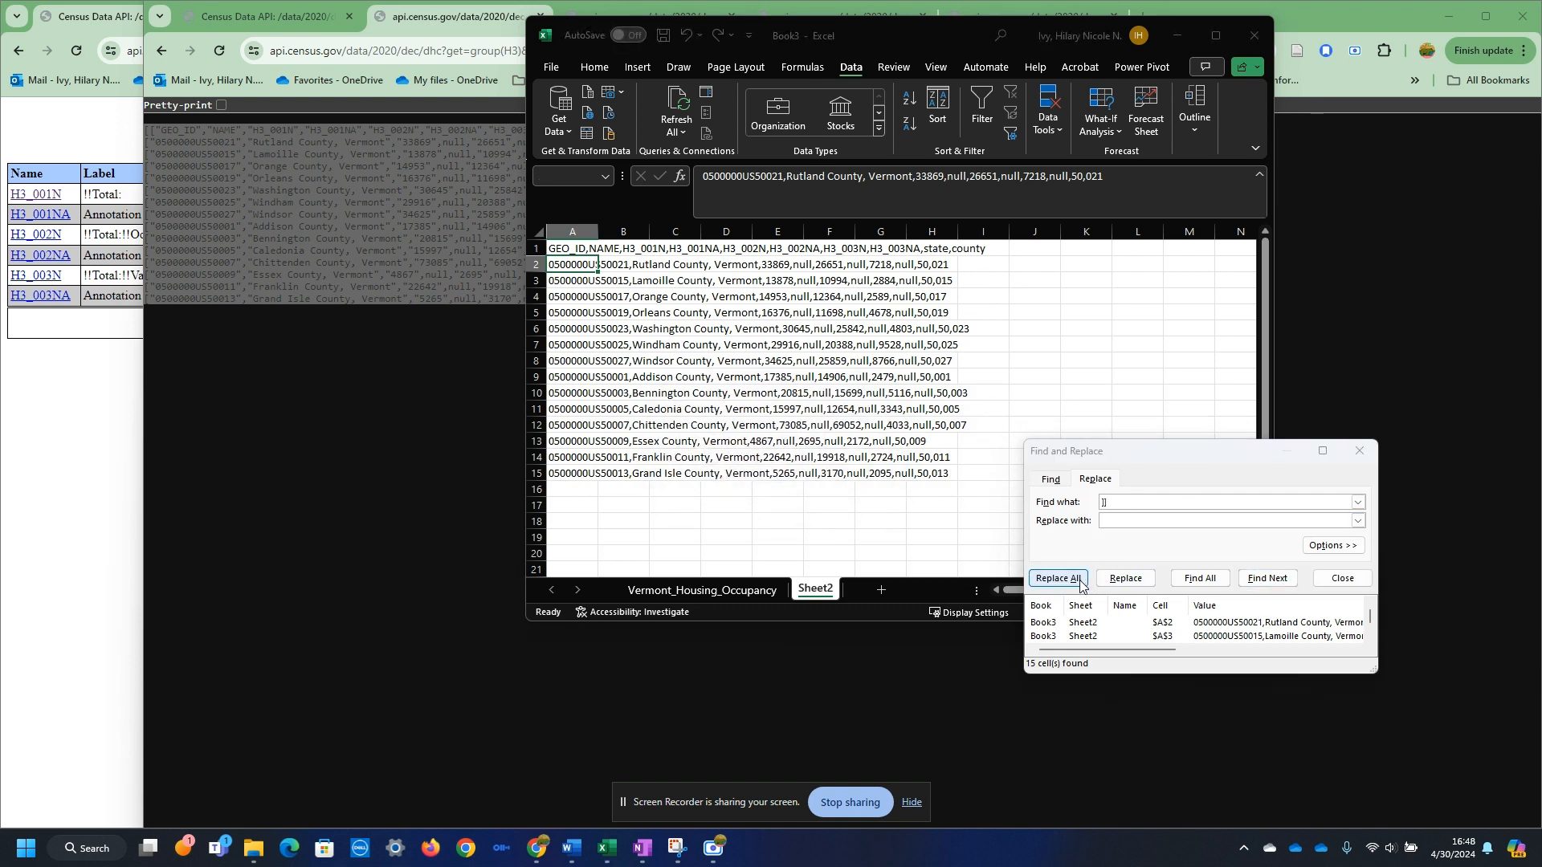
{"action": "left_click", "coordinate": [1057, 578]}
{"action": "left_click", "coordinate": [769, 464]}
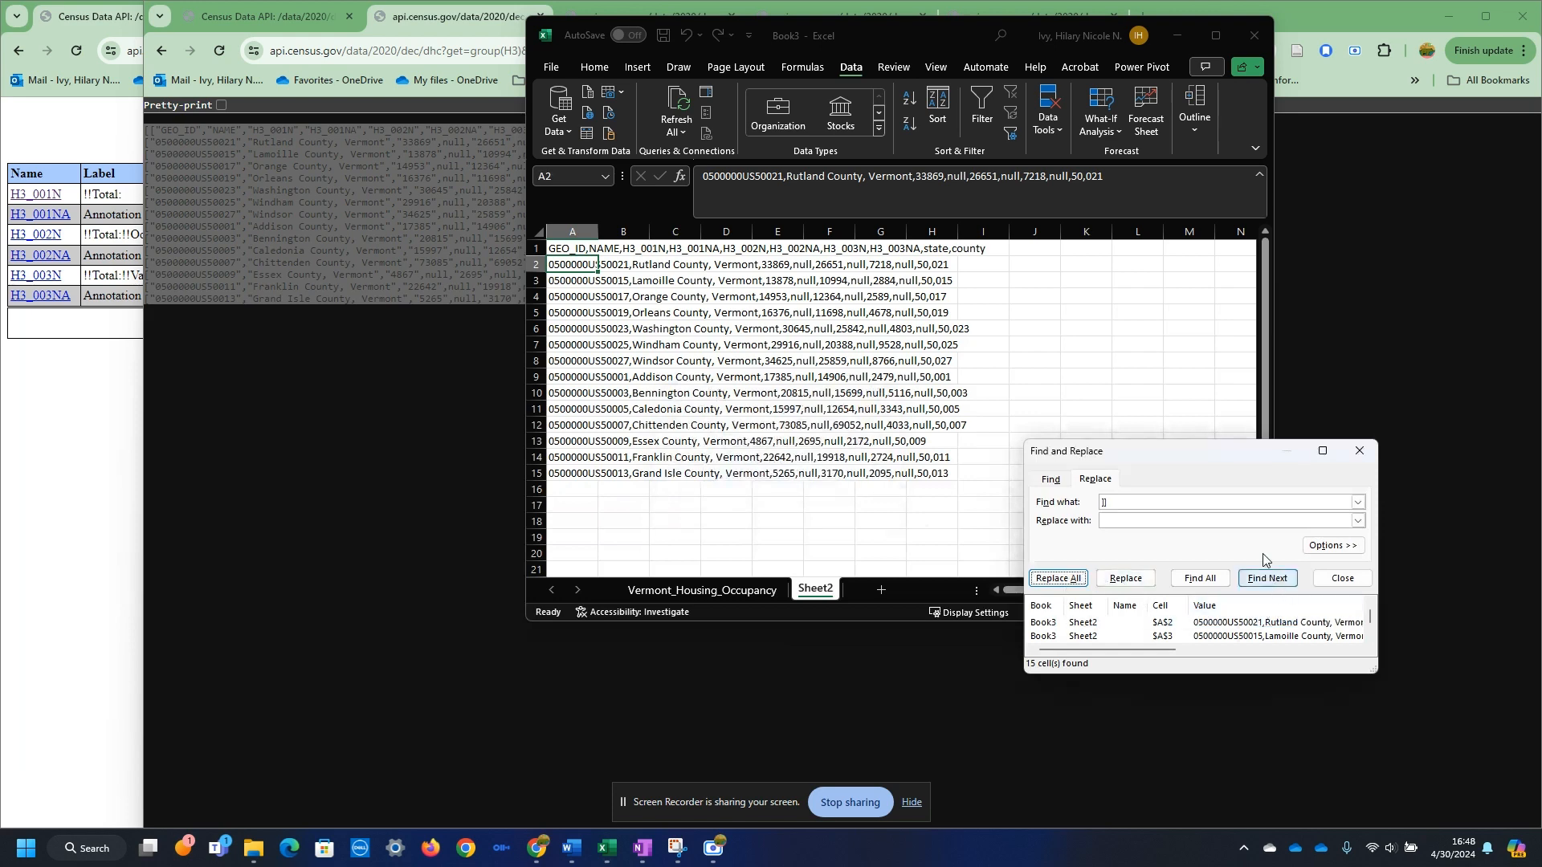
{"action": "left_click", "coordinate": [1360, 450]}
- Split column A of the county data into separate columns with Text to Columns, using comma as the delimiter
{"action": "left_click", "coordinate": [585, 231]}
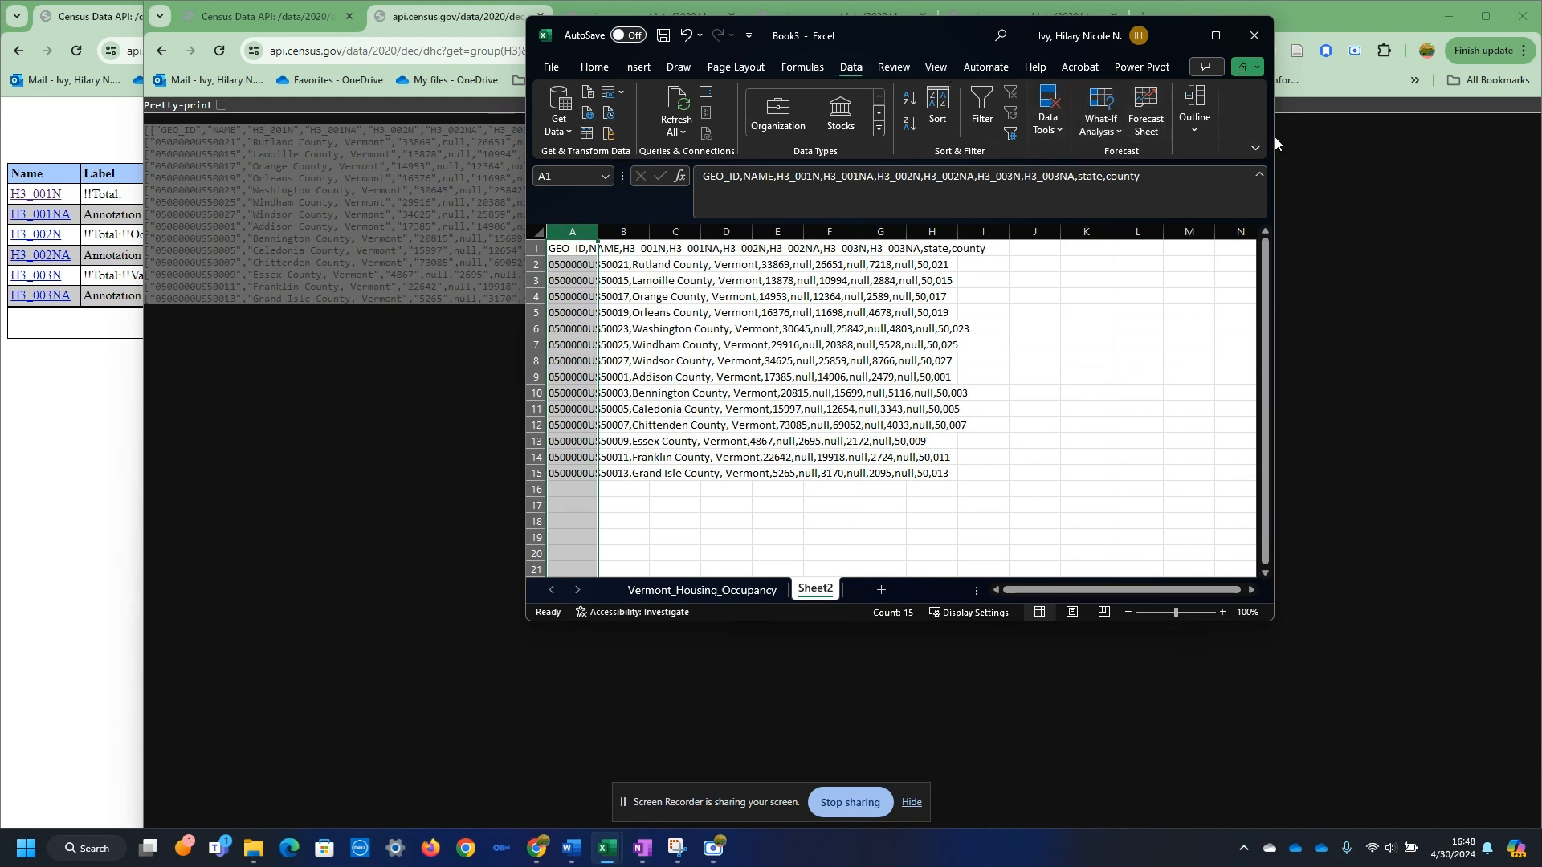
{"action": "left_click_drag", "start_coordinate": [1274, 143], "coordinate": [1533, 143]}
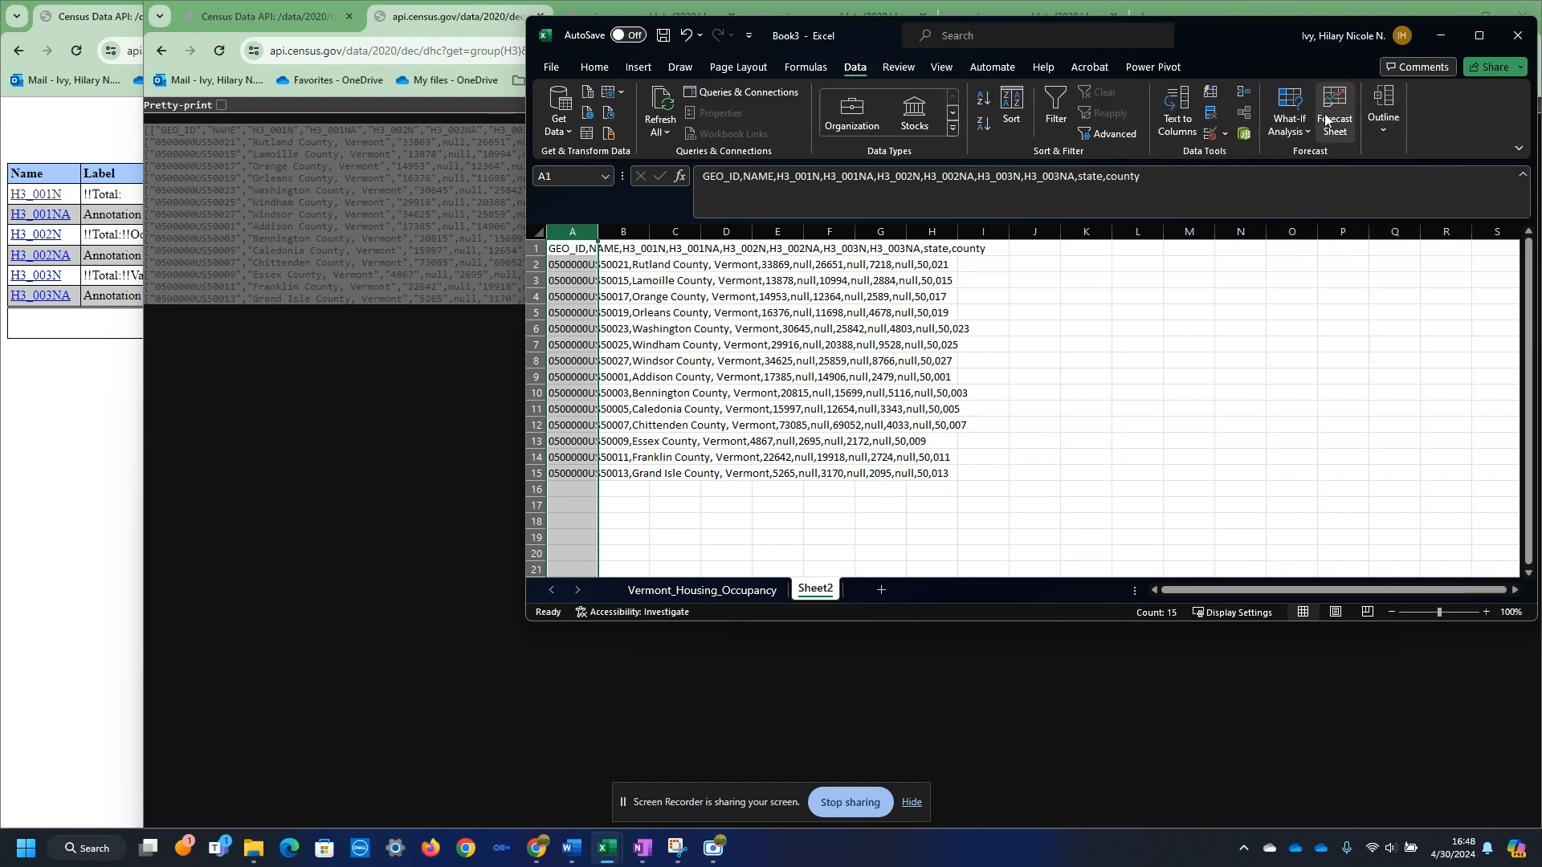
{"action": "left_click", "coordinate": [1178, 113]}
{"action": "left_click", "coordinate": [1288, 673]}
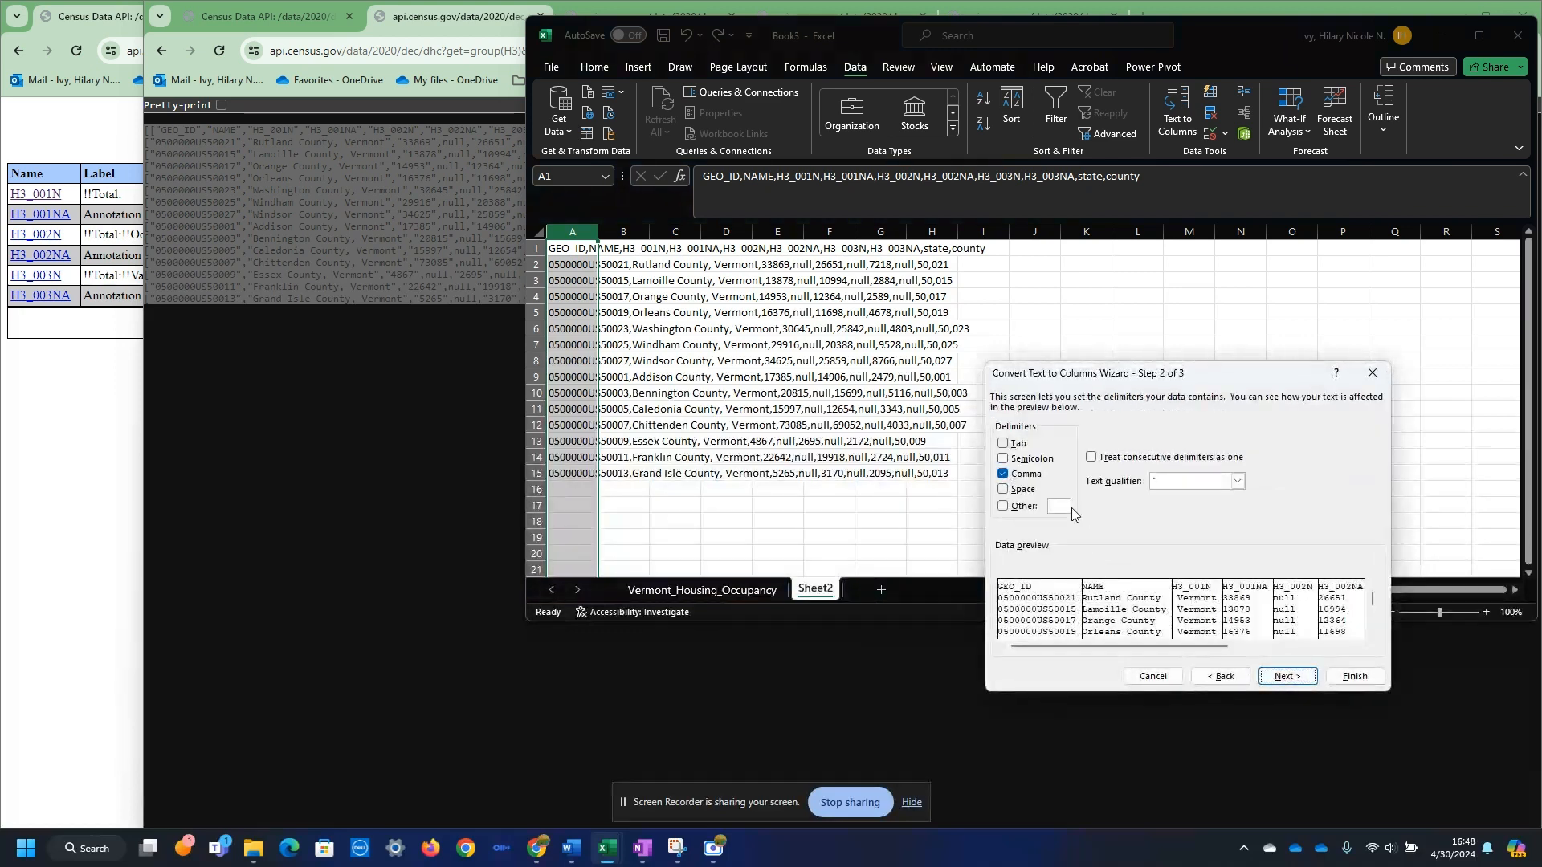
{"action": "left_click", "coordinate": [1288, 675]}
{"action": "left_click", "coordinate": [1353, 674]}
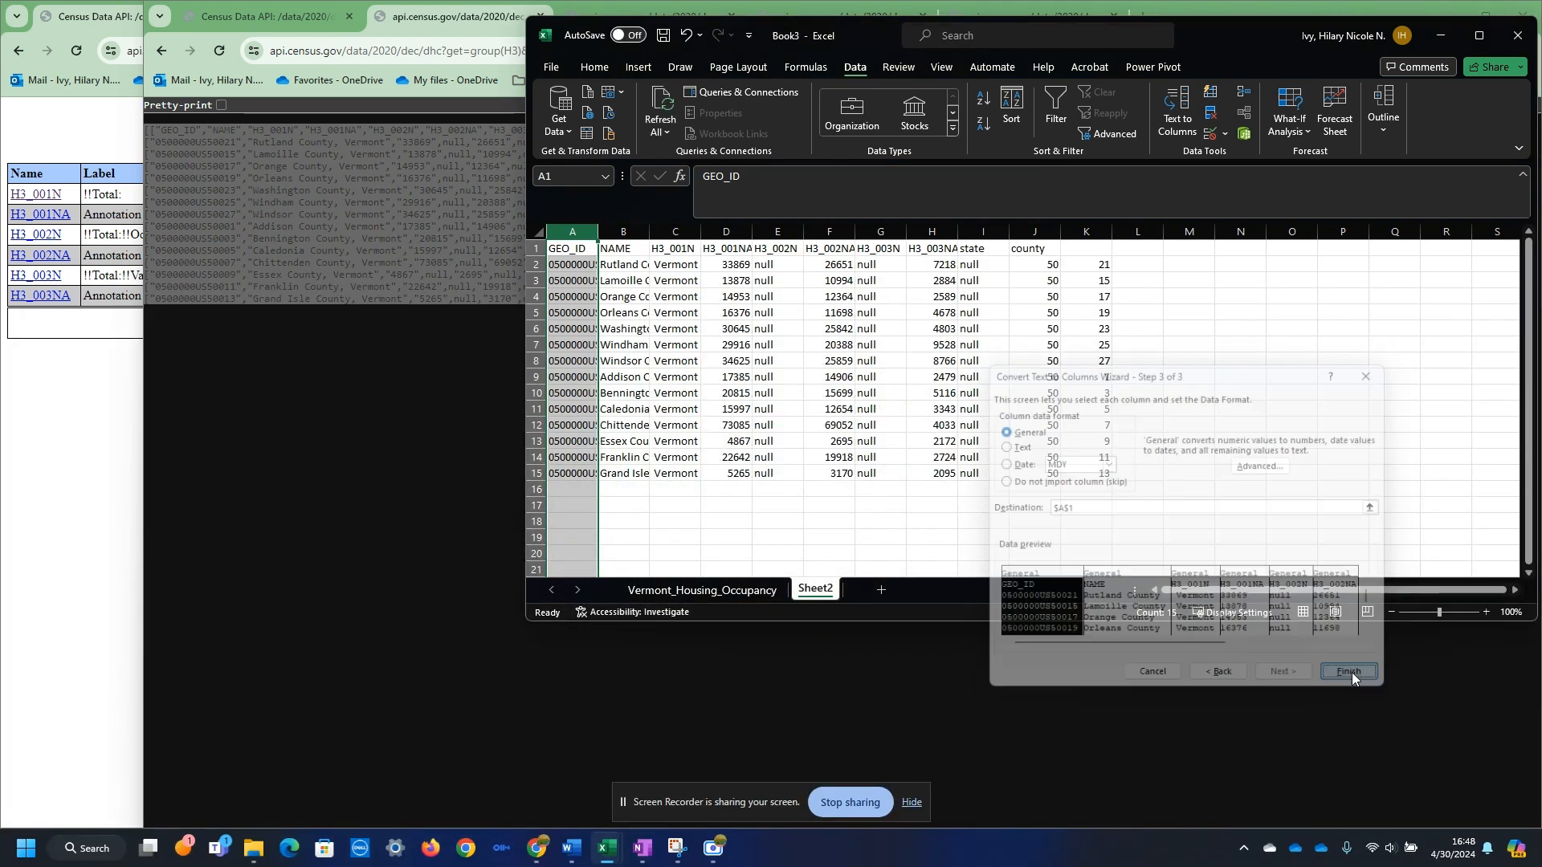
- Copy the county sheet's headers from C1:J1 and paste them one column over, starting at D1
{"action": "left_click", "coordinate": [1195, 390]}
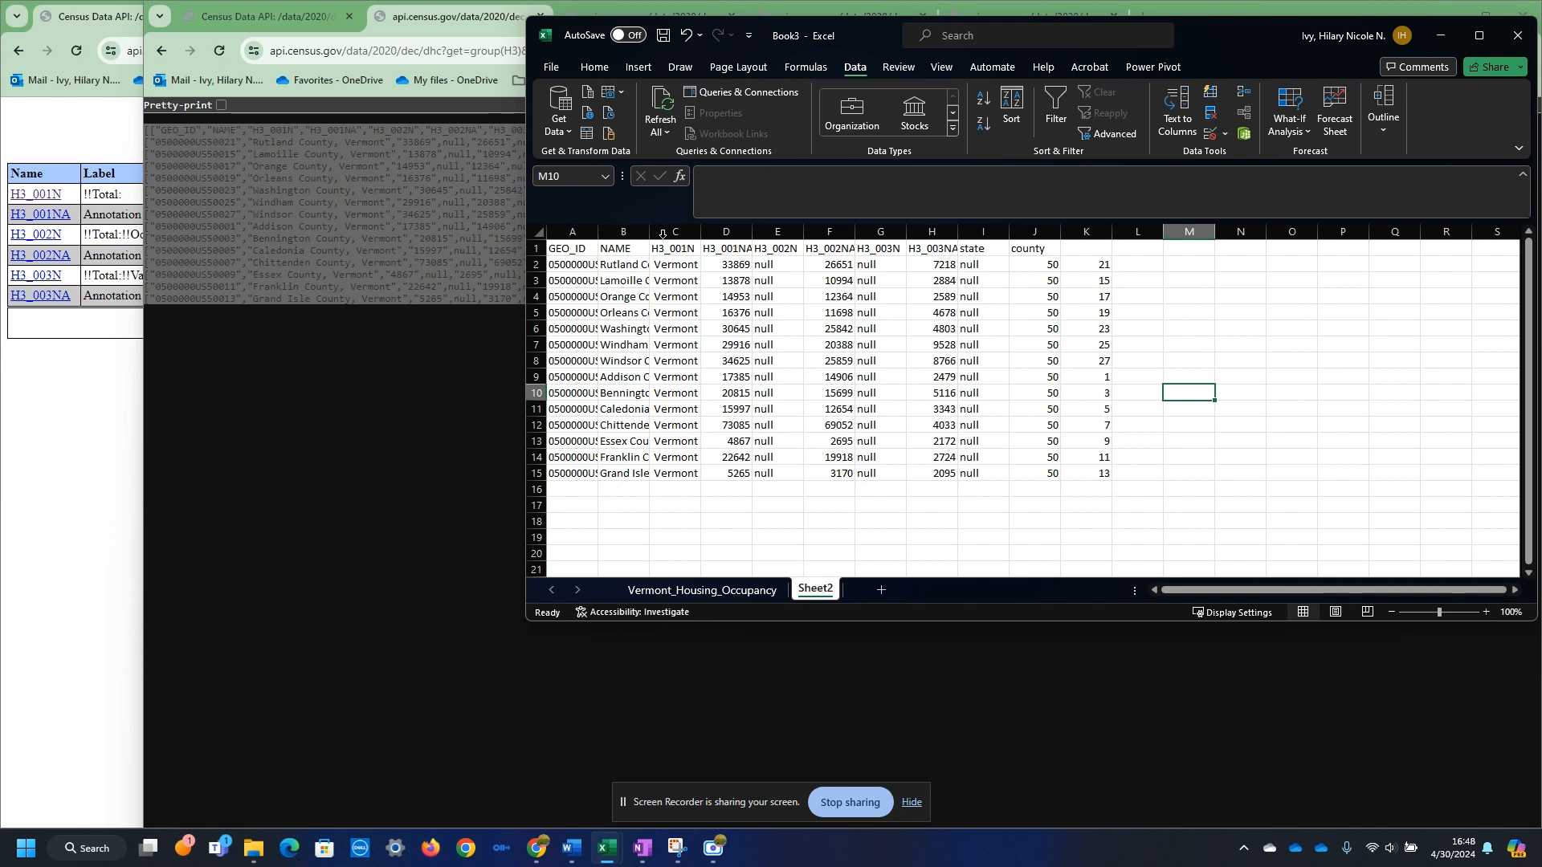
{"action": "left_click_drag", "start_coordinate": [666, 249], "coordinate": [1024, 248]}
{"action": "key", "text": "ctrl+c"}
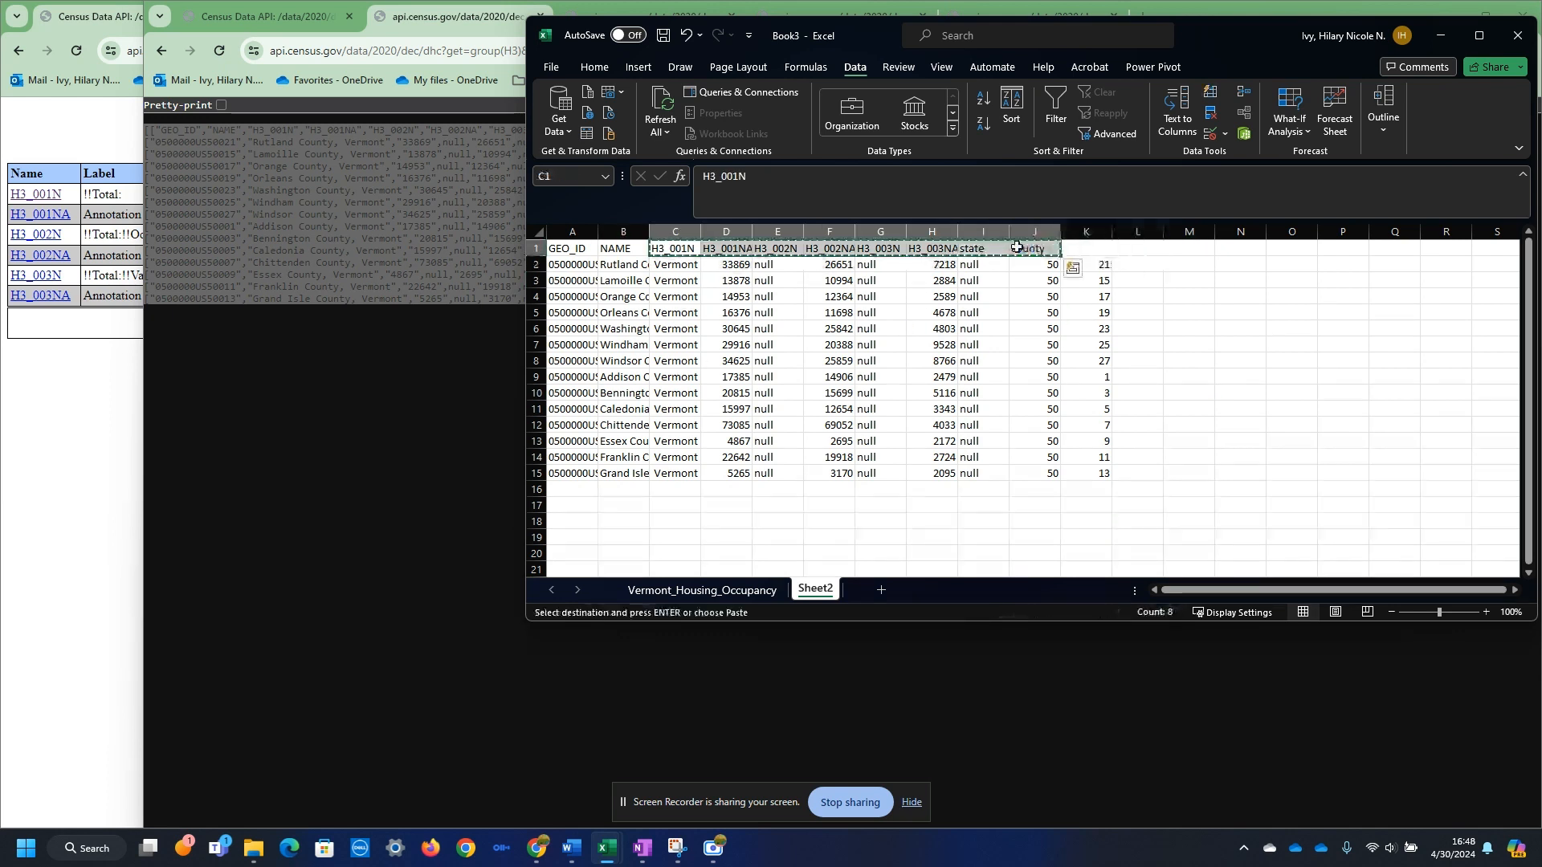
{"action": "left_click", "coordinate": [726, 248]}
{"action": "key", "text": "ctrl+v"}
- Change the header in cell C1, above the Vermont values, to state_name
{"action": "left_click", "coordinate": [680, 251]}
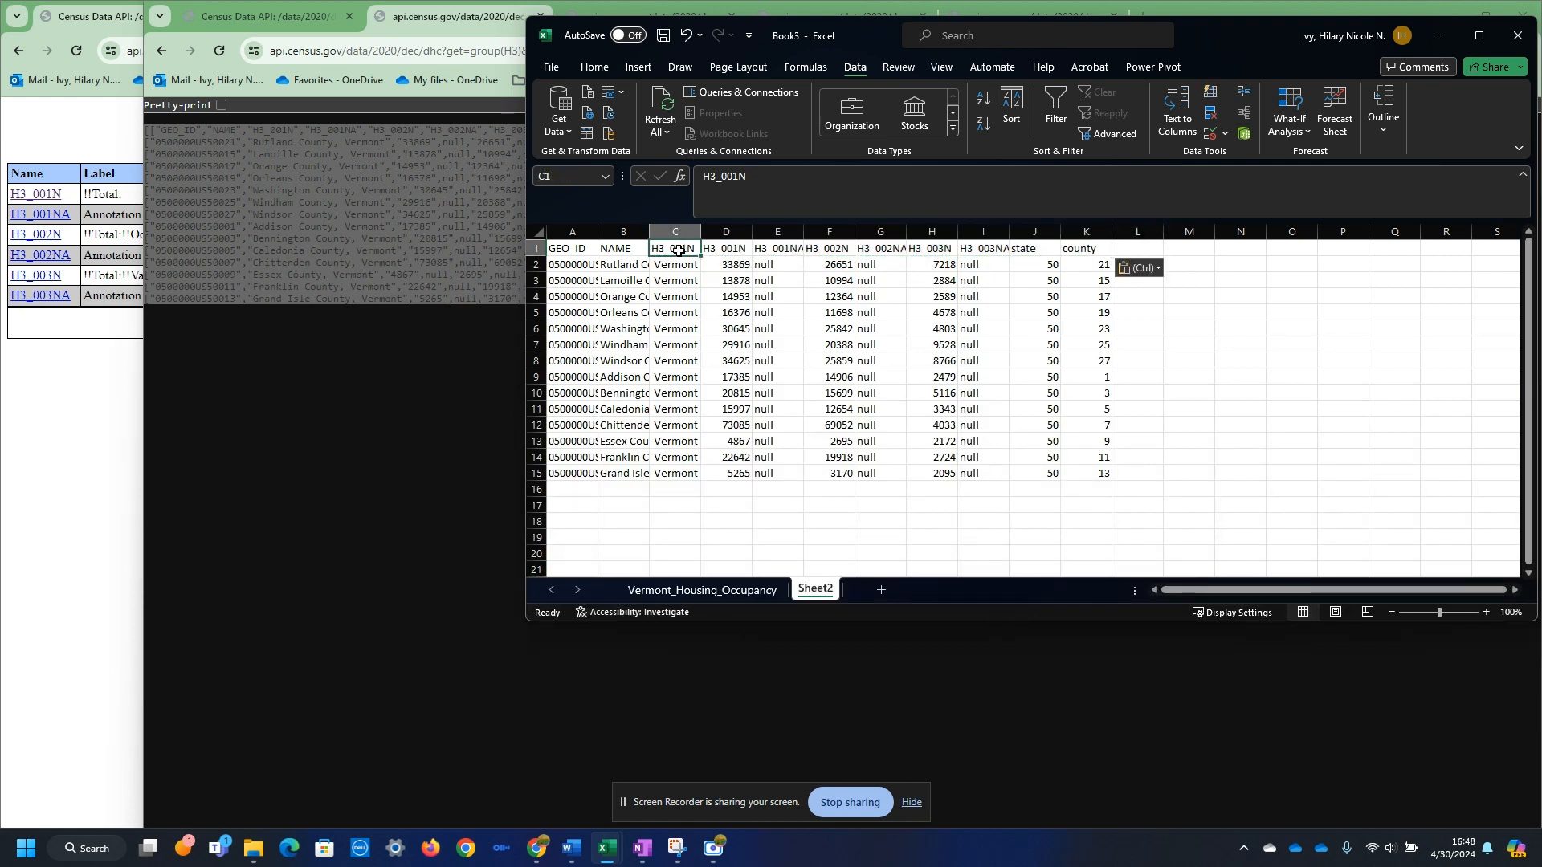
{"action": "type", "text": "state"}
{"action": "key", "text": "Return"}
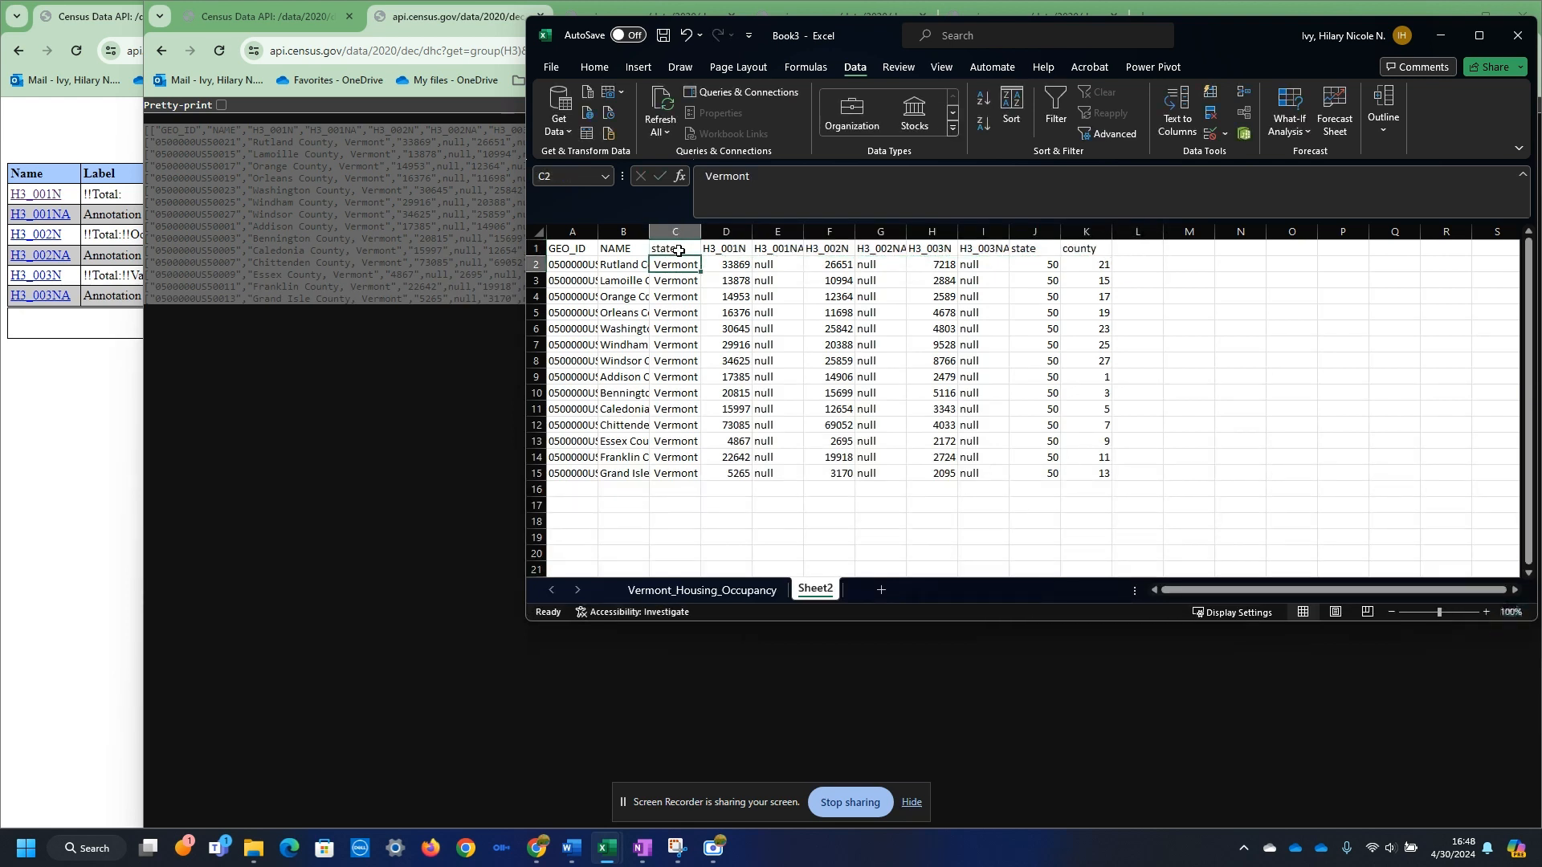
{"action": "left_click", "coordinate": [678, 250]}
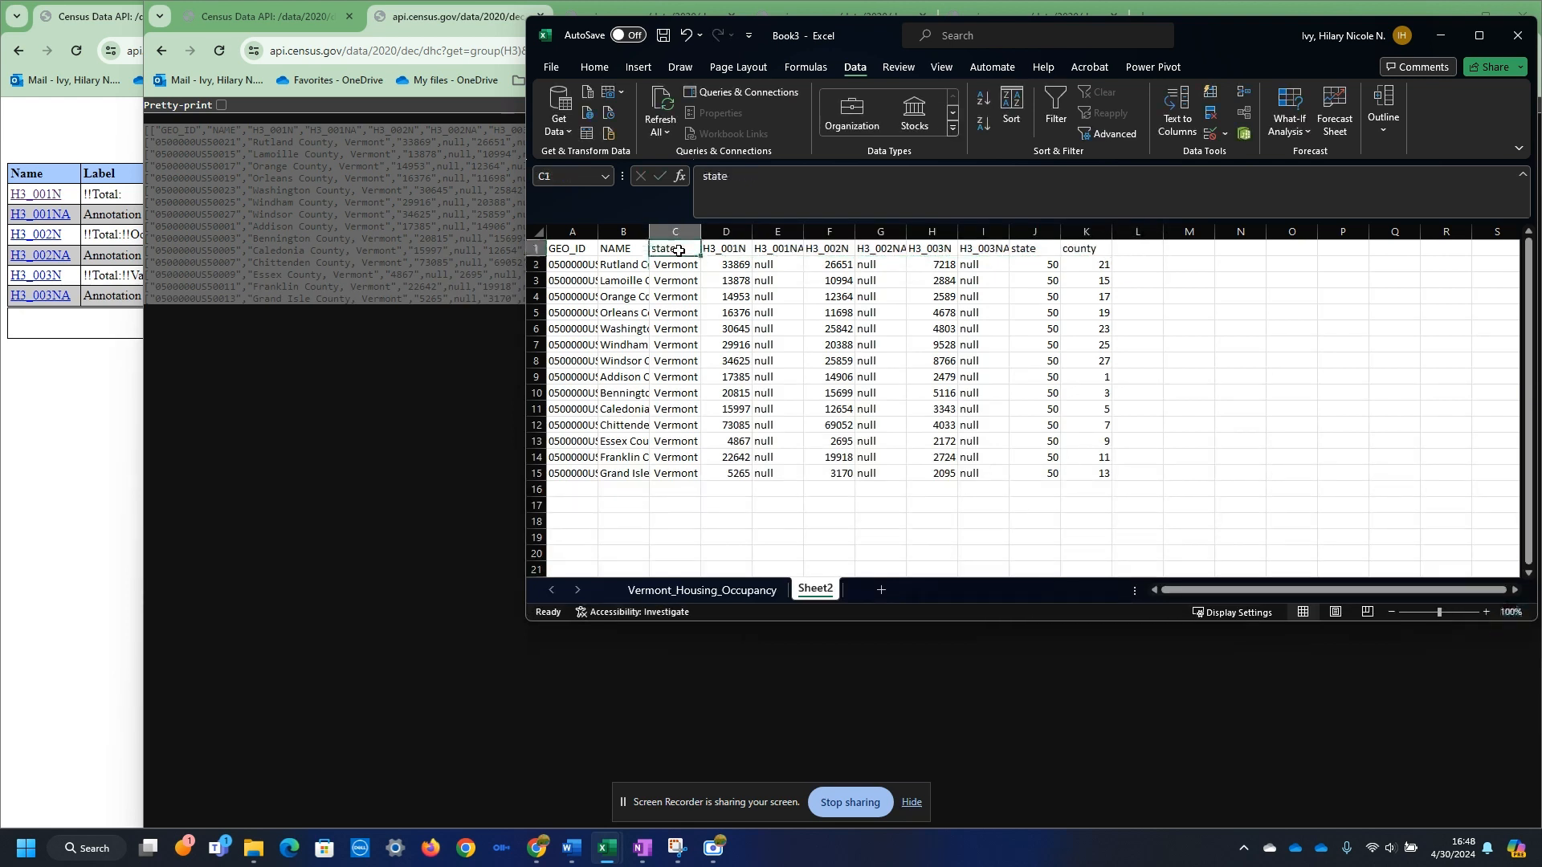
{"action": "left_click", "coordinate": [928, 176]}
{"action": "type", "text": "_name"}
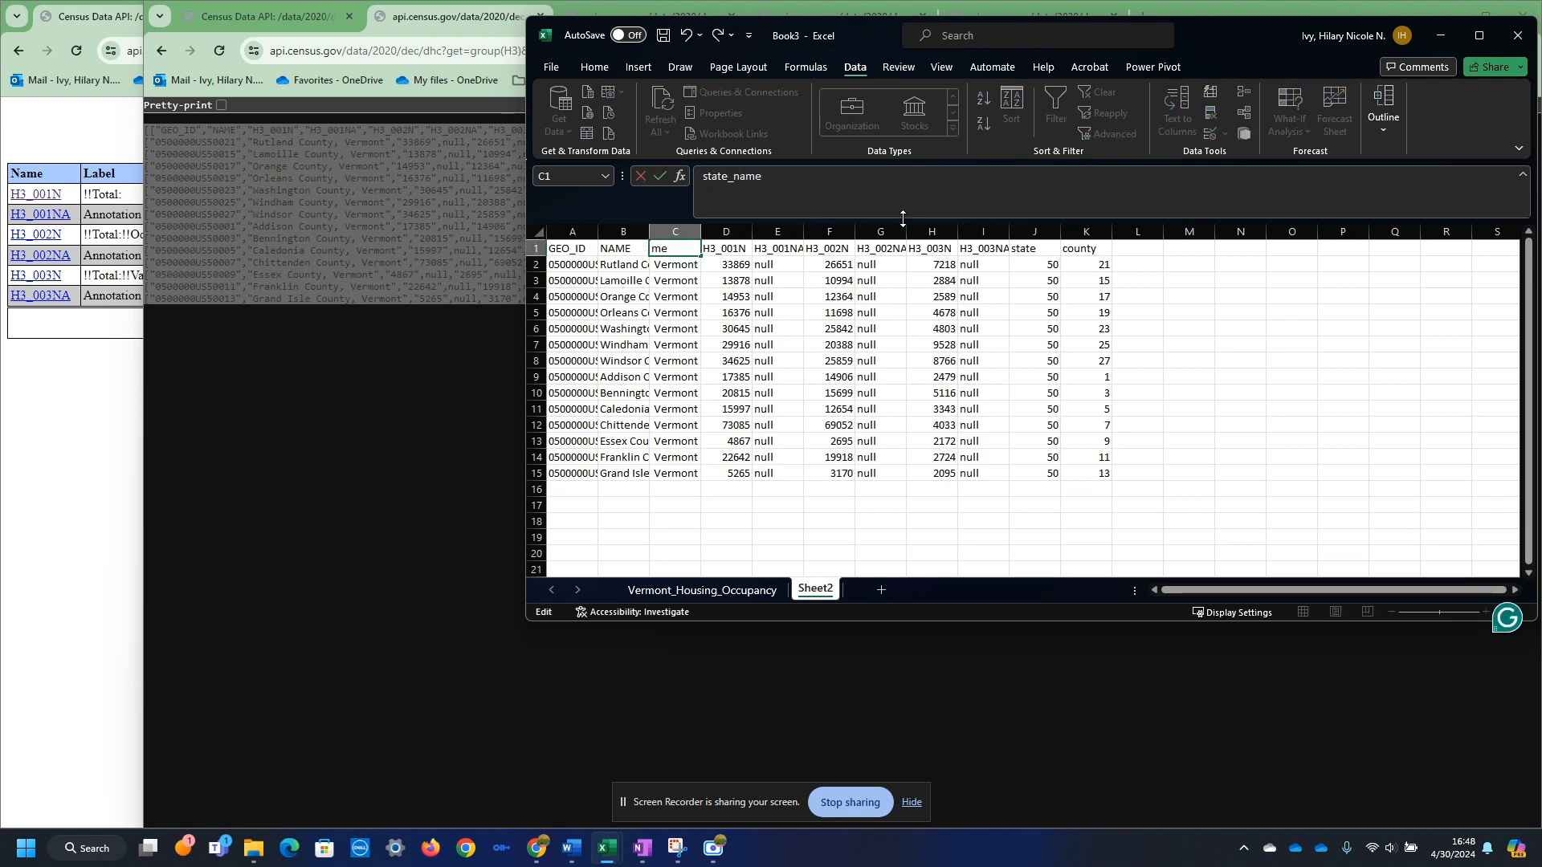
{"action": "key", "text": "Return"}
- Rename the H3_001N header in D1 to Total_HousingUnit and the H3_002N header in F1 to Total_Occupied
{"action": "left_click", "coordinate": [727, 248]}
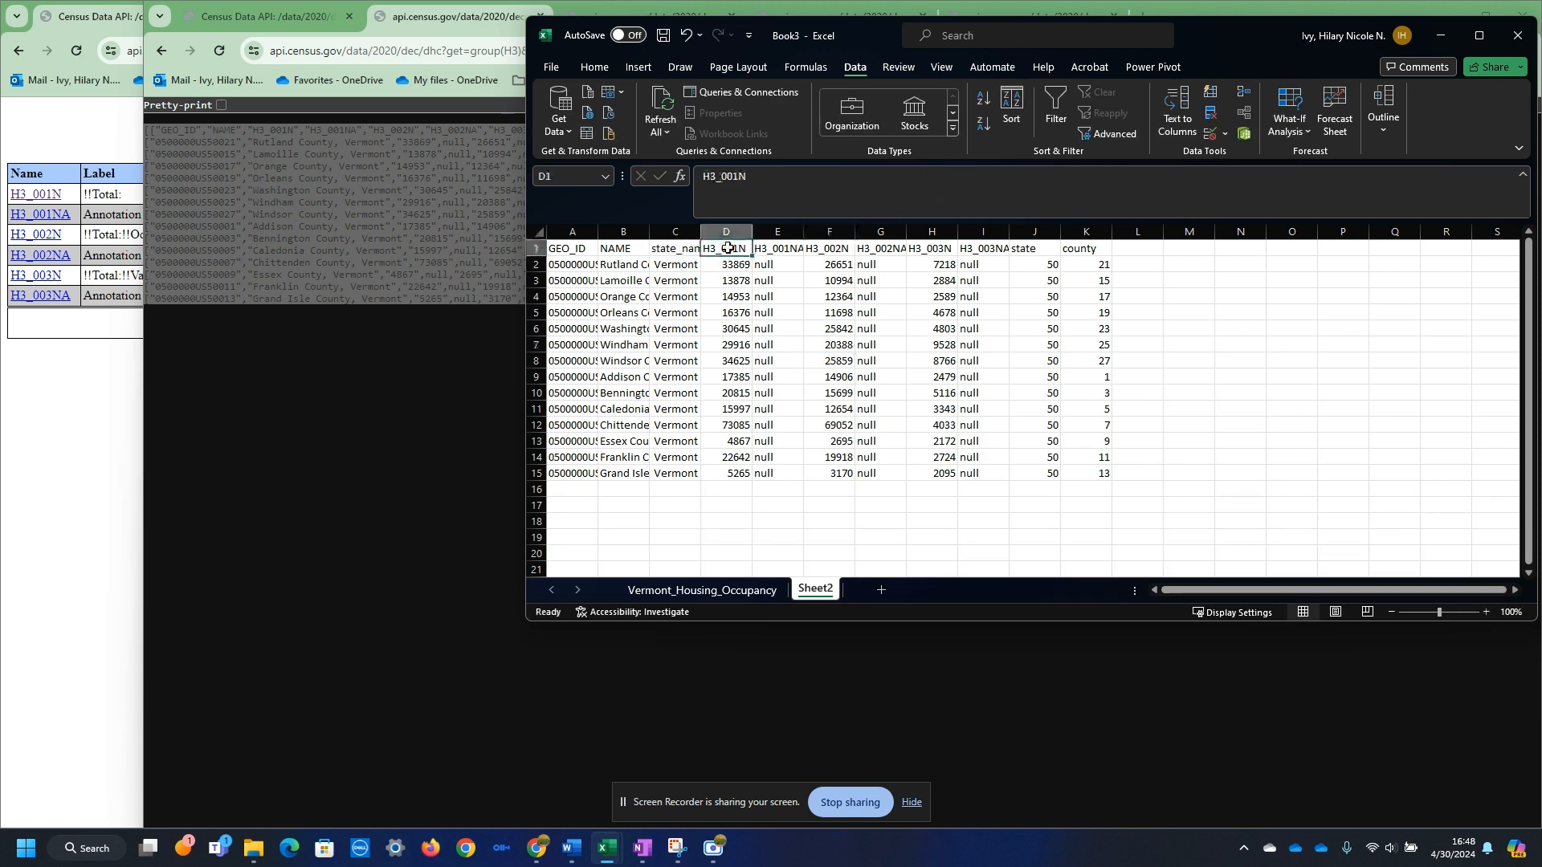
{"action": "type", "text": "Total"}
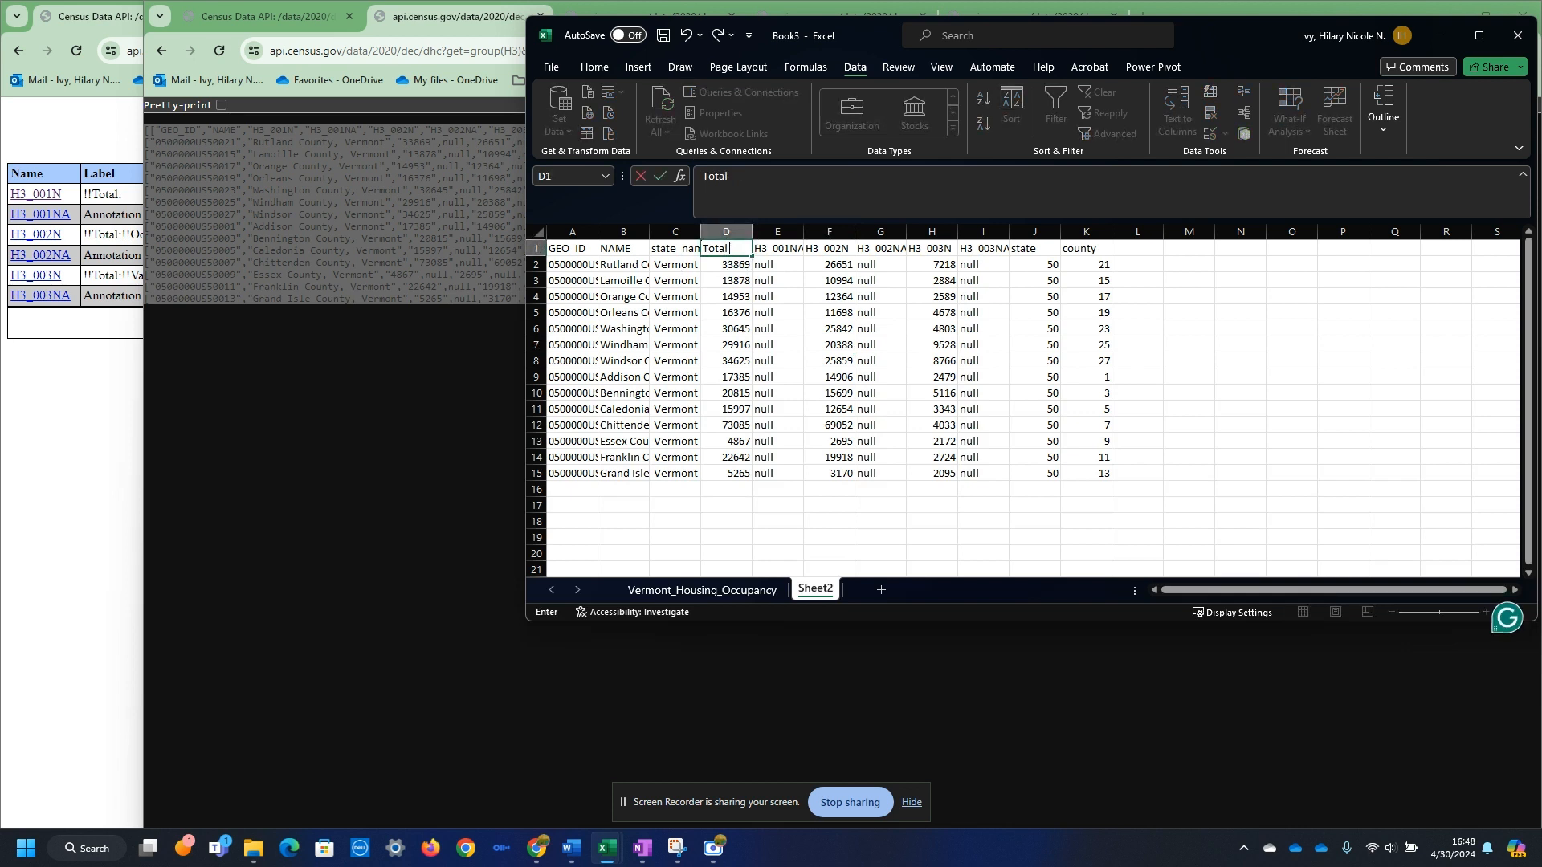
{"action": "type", "text": "_HousingUnit"}
{"action": "key", "text": "Tab"}
{"action": "key", "text": "Tab"}
{"action": "type", "text": "Total"}
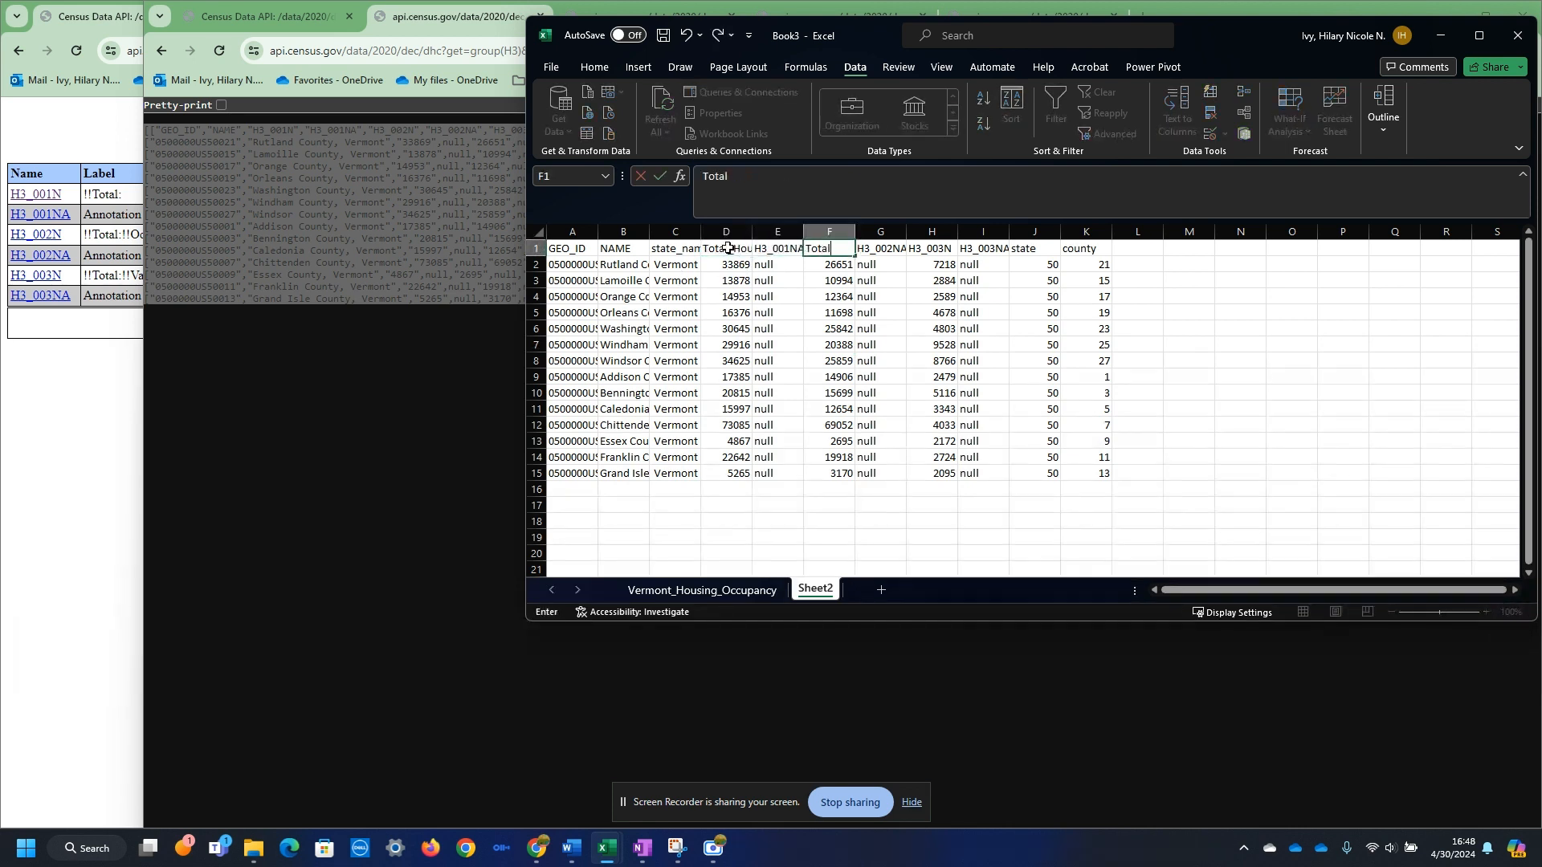
{"action": "type", "text": "_Occupie"}
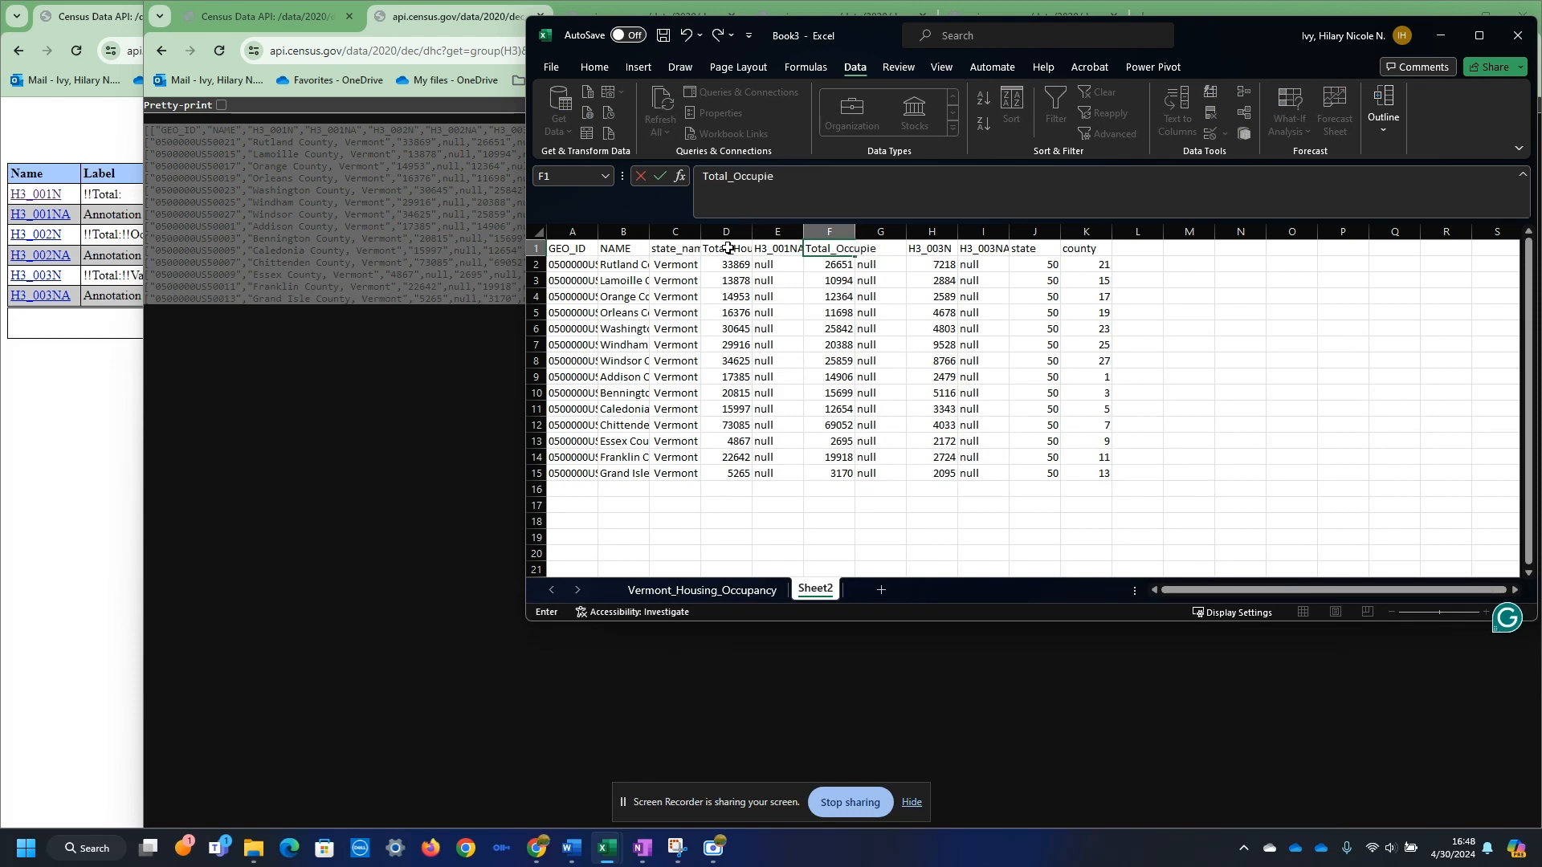
{"action": "type", "text": "d"}
{"action": "key", "text": "Tab"}
{"action": "key", "text": "Tab"}
- Rename the H3_003N header in H1 to Total_Vacant
{"action": "type", "text": "Total"}
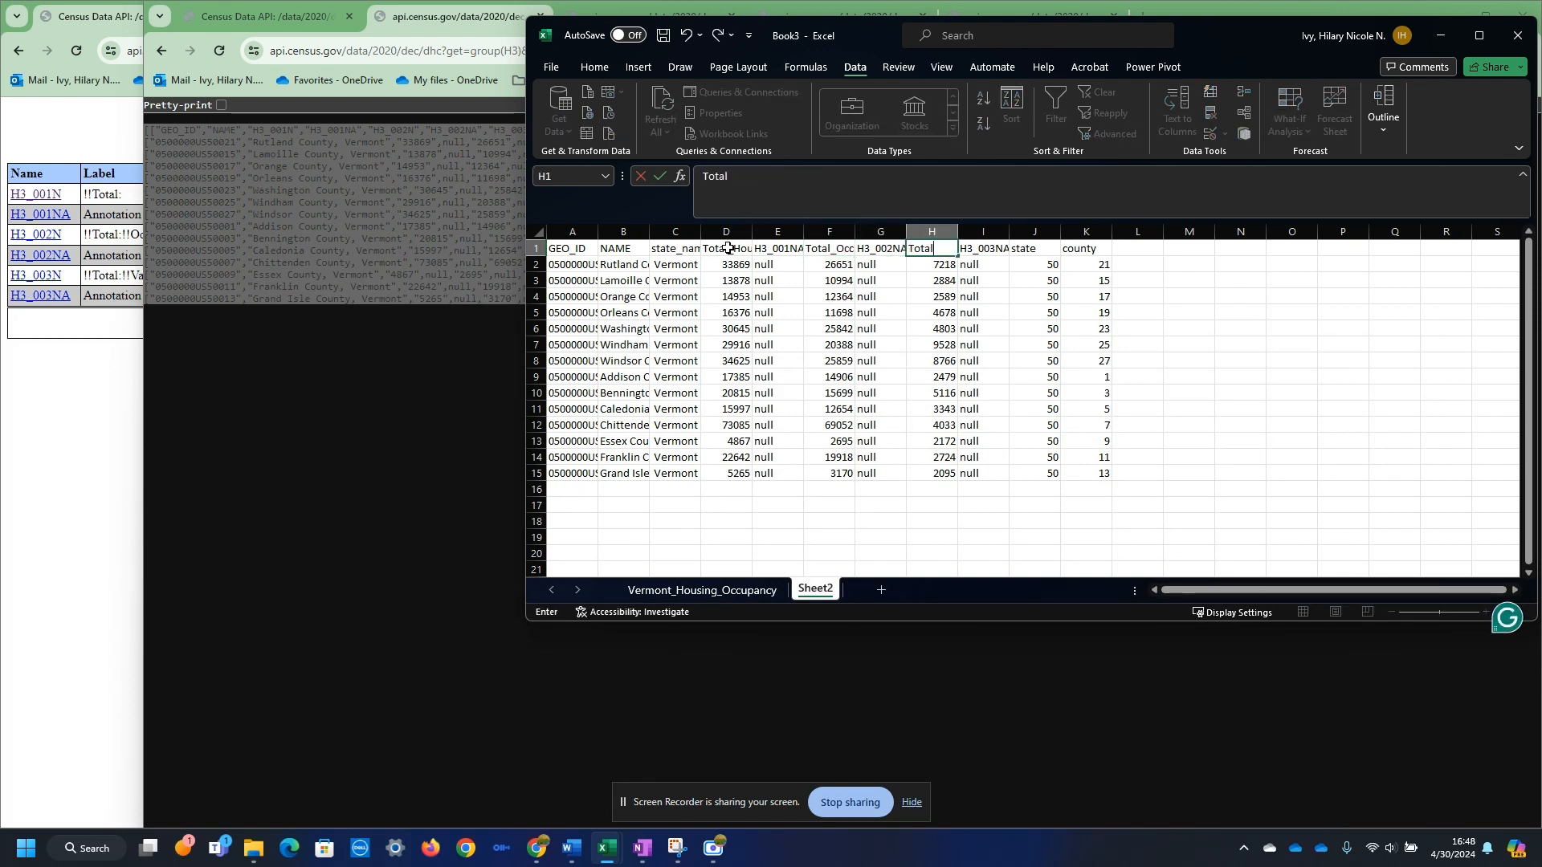
{"action": "type", "text": "_Vacant"}
{"action": "key", "text": "Tab"}
{"action": "key", "text": "Tab"}
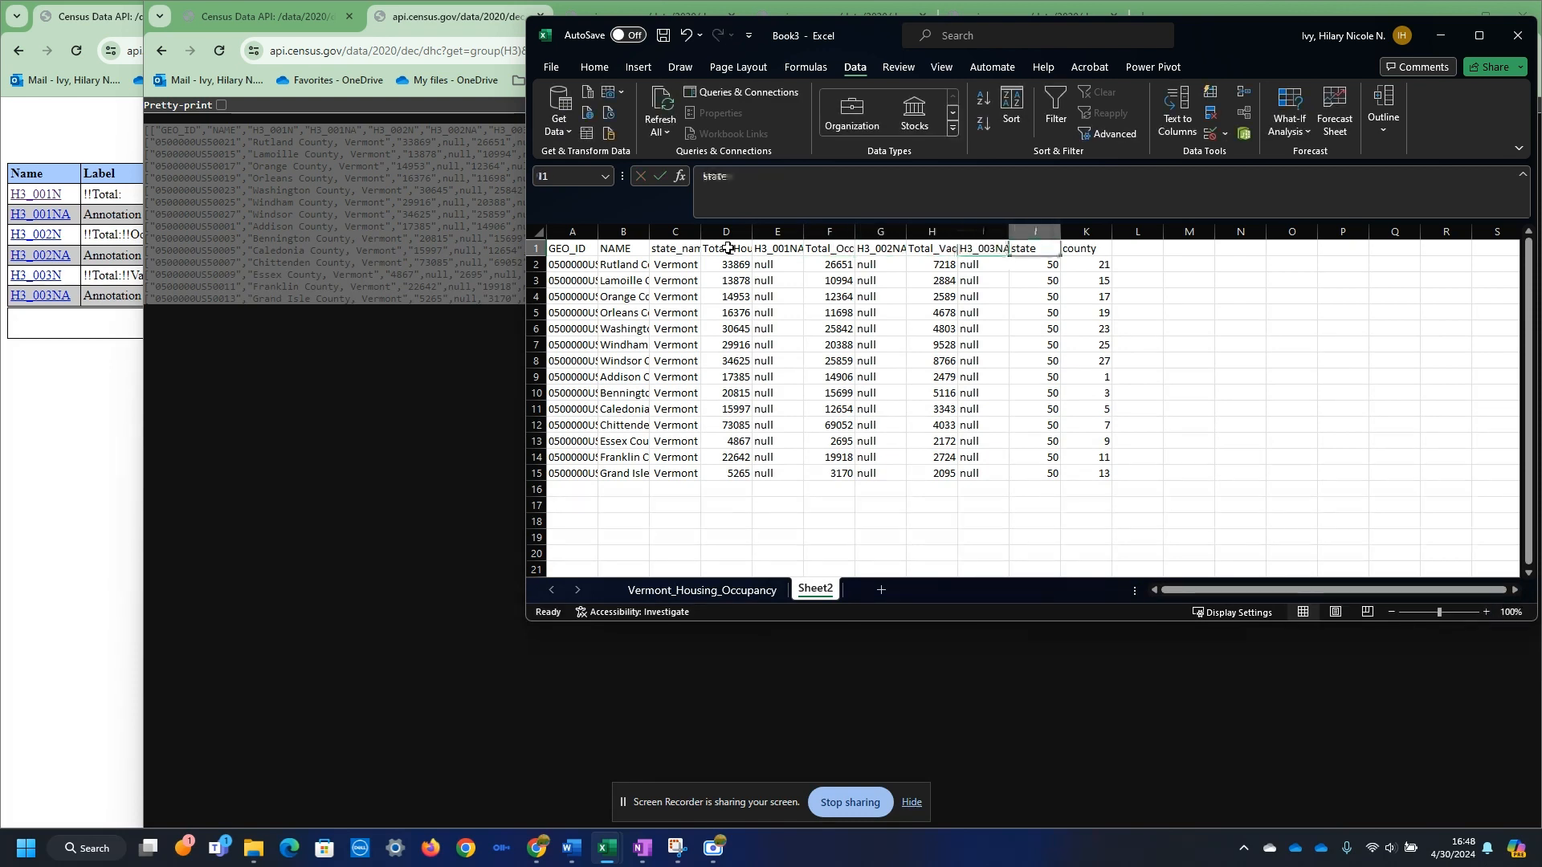
{"action": "key", "text": "Tab"}
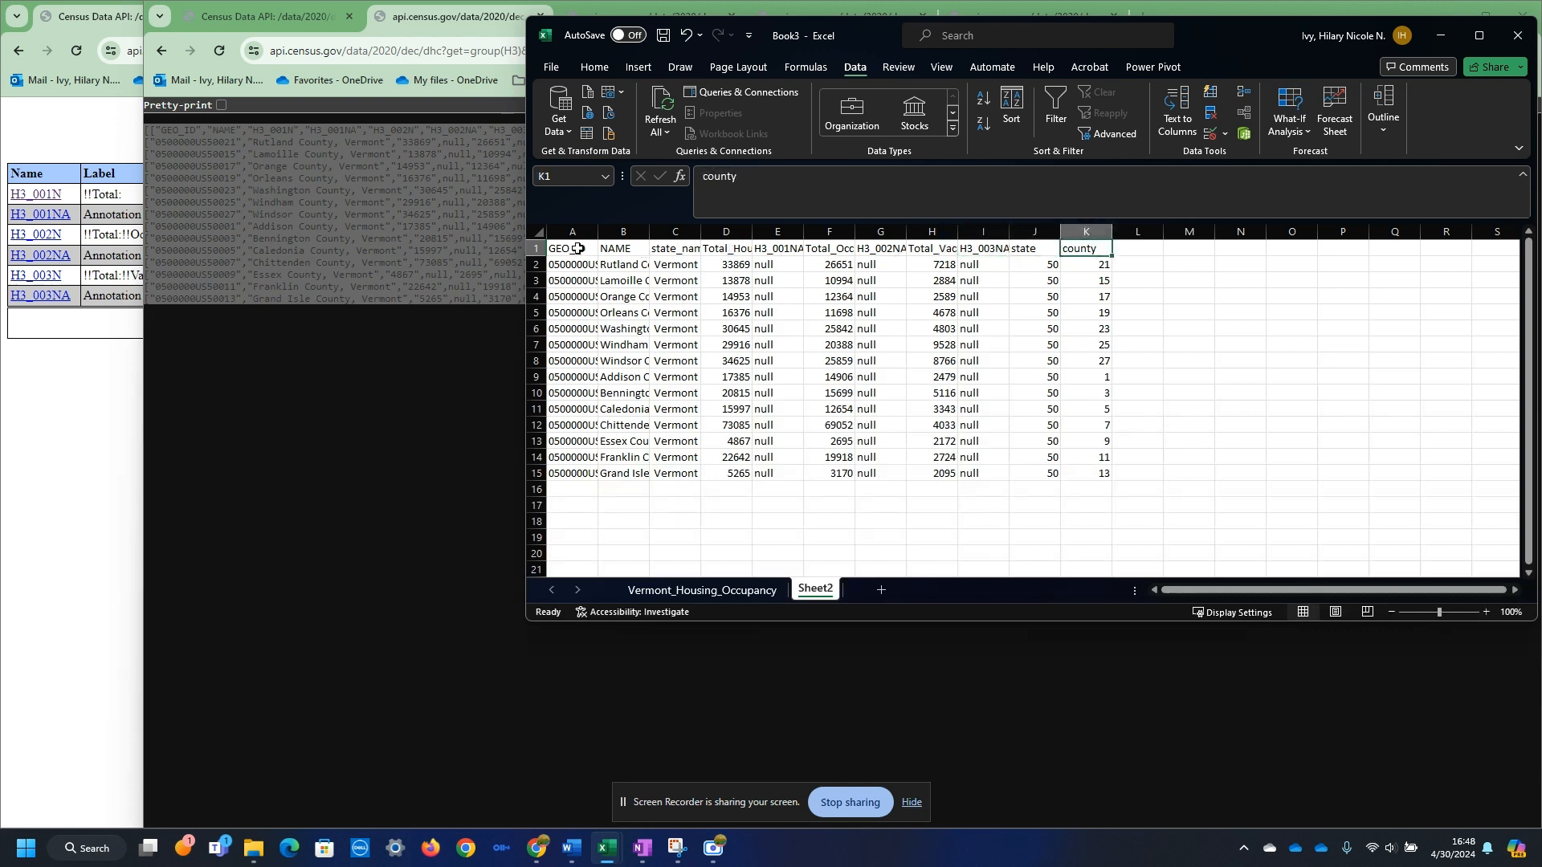
- Rename the Sheet2 worksheet as VermontCounty_Housing
{"action": "left_click_drag", "start_coordinate": [577, 249], "coordinate": [1098, 475]}
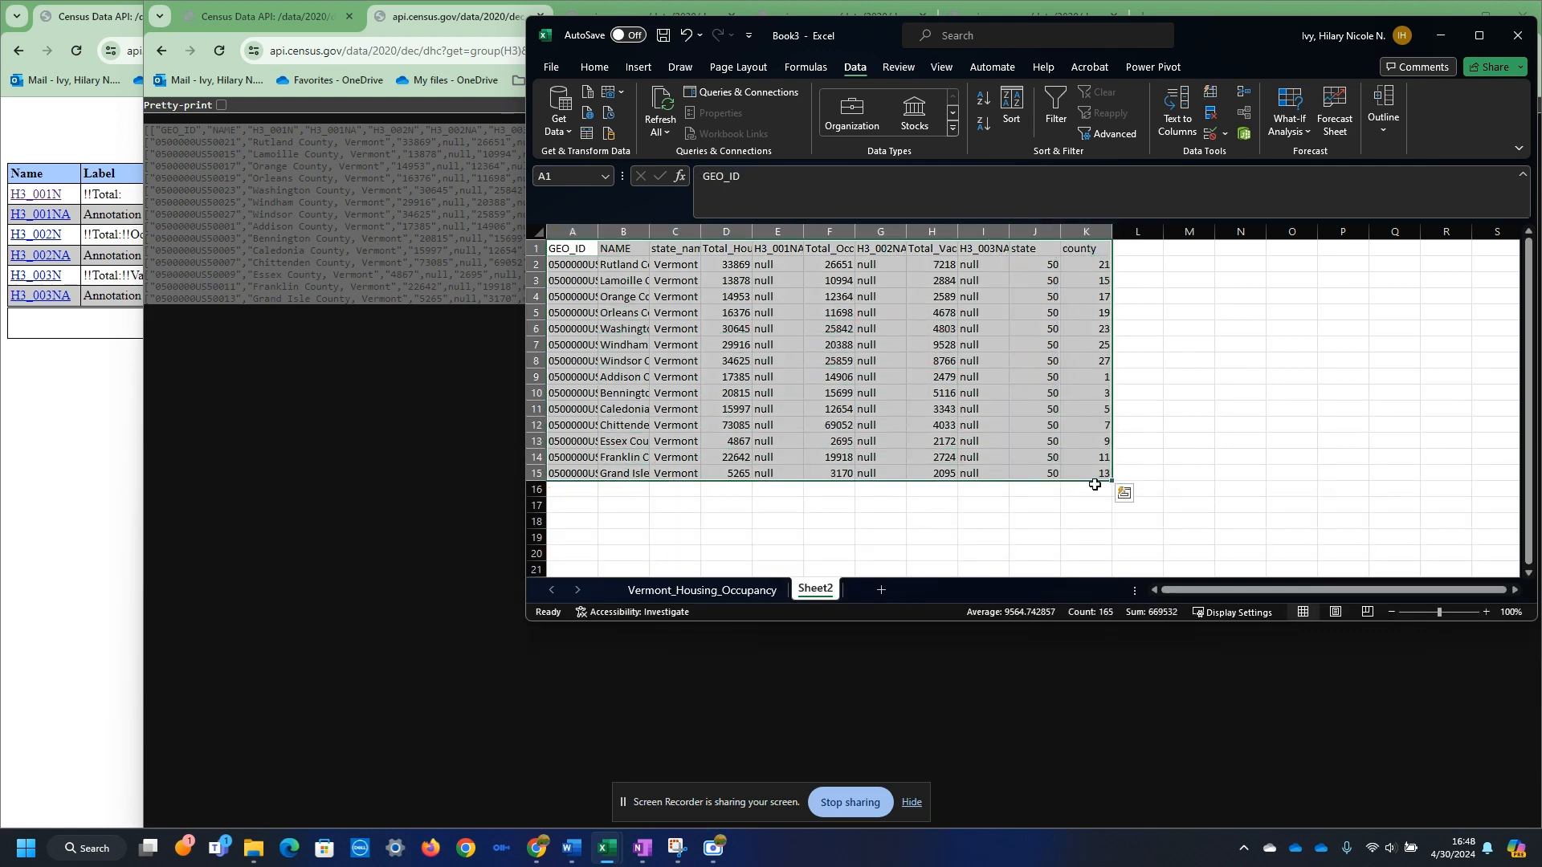
{"action": "right_click", "coordinate": [805, 594]}
{"action": "left_click", "coordinate": [865, 410]}
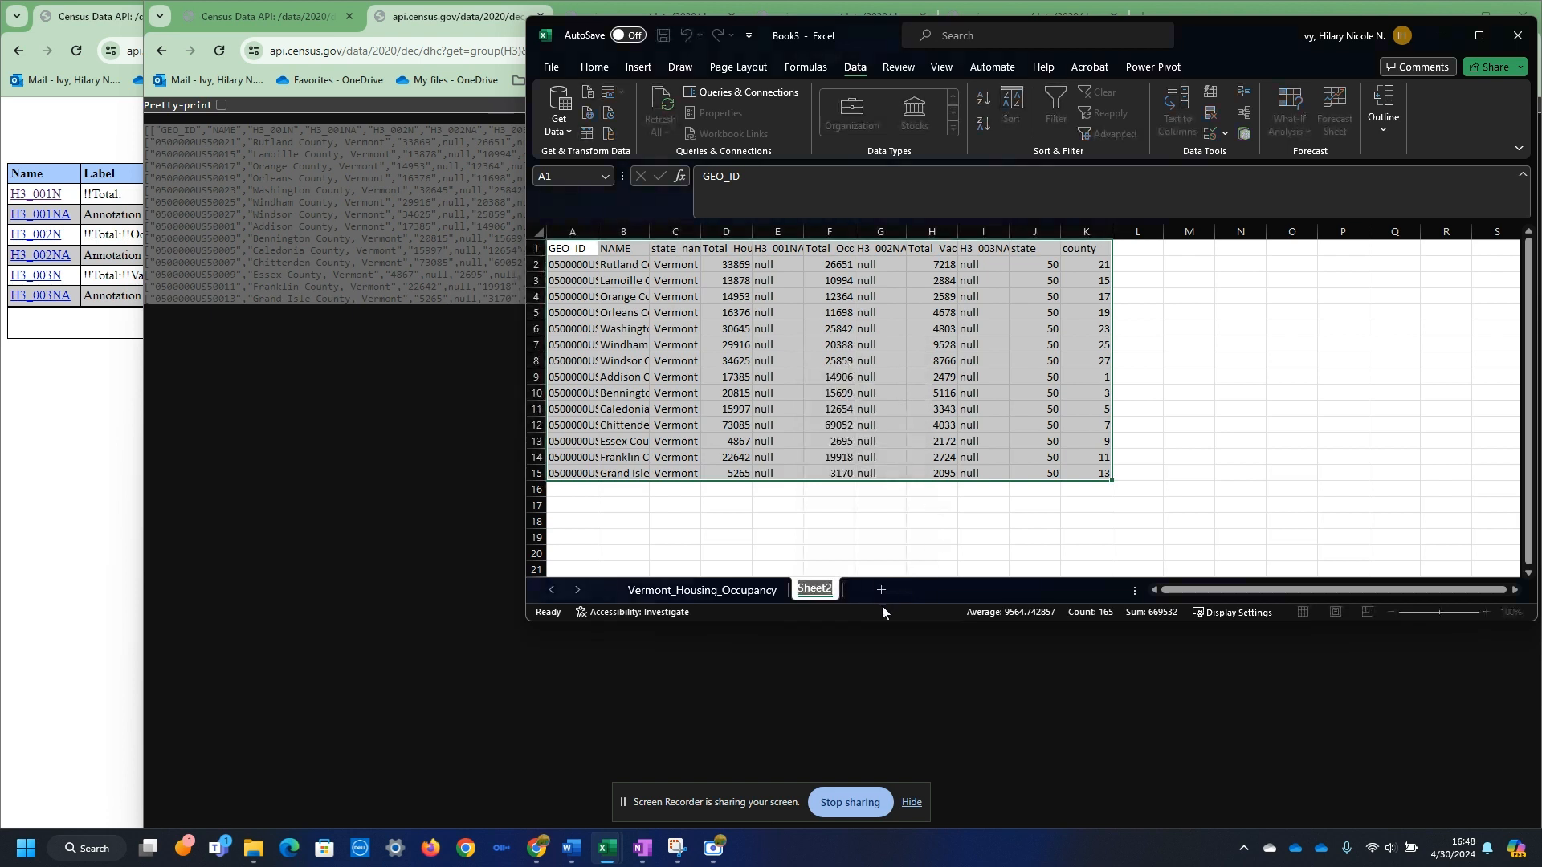
{"action": "type", "text": "VermontCounty_Housing"}
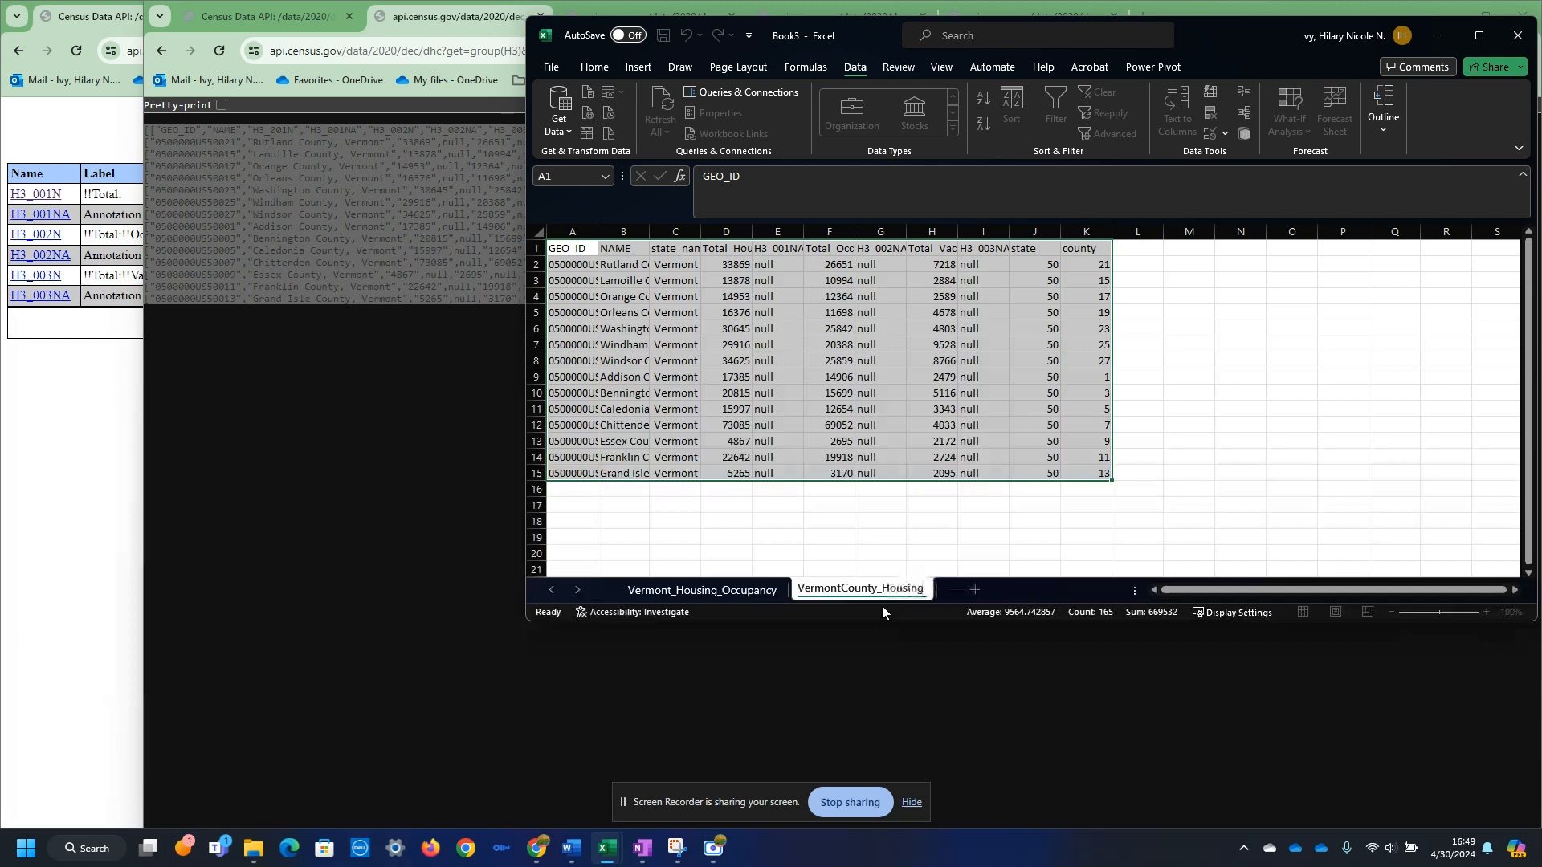
{"action": "key", "text": "Return"}
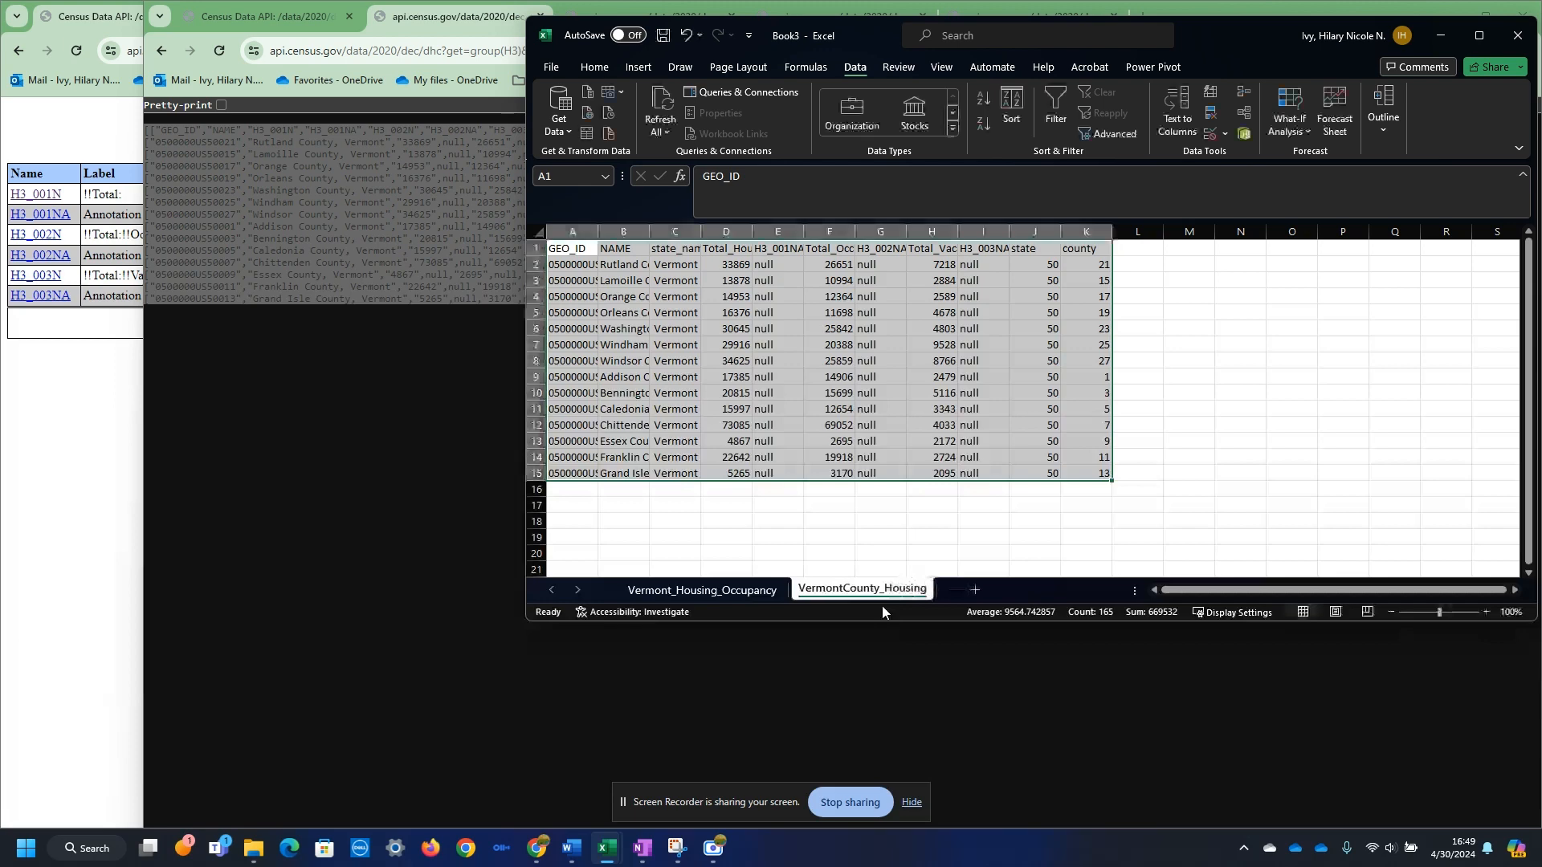
{"action": "left_click", "coordinate": [895, 527]}
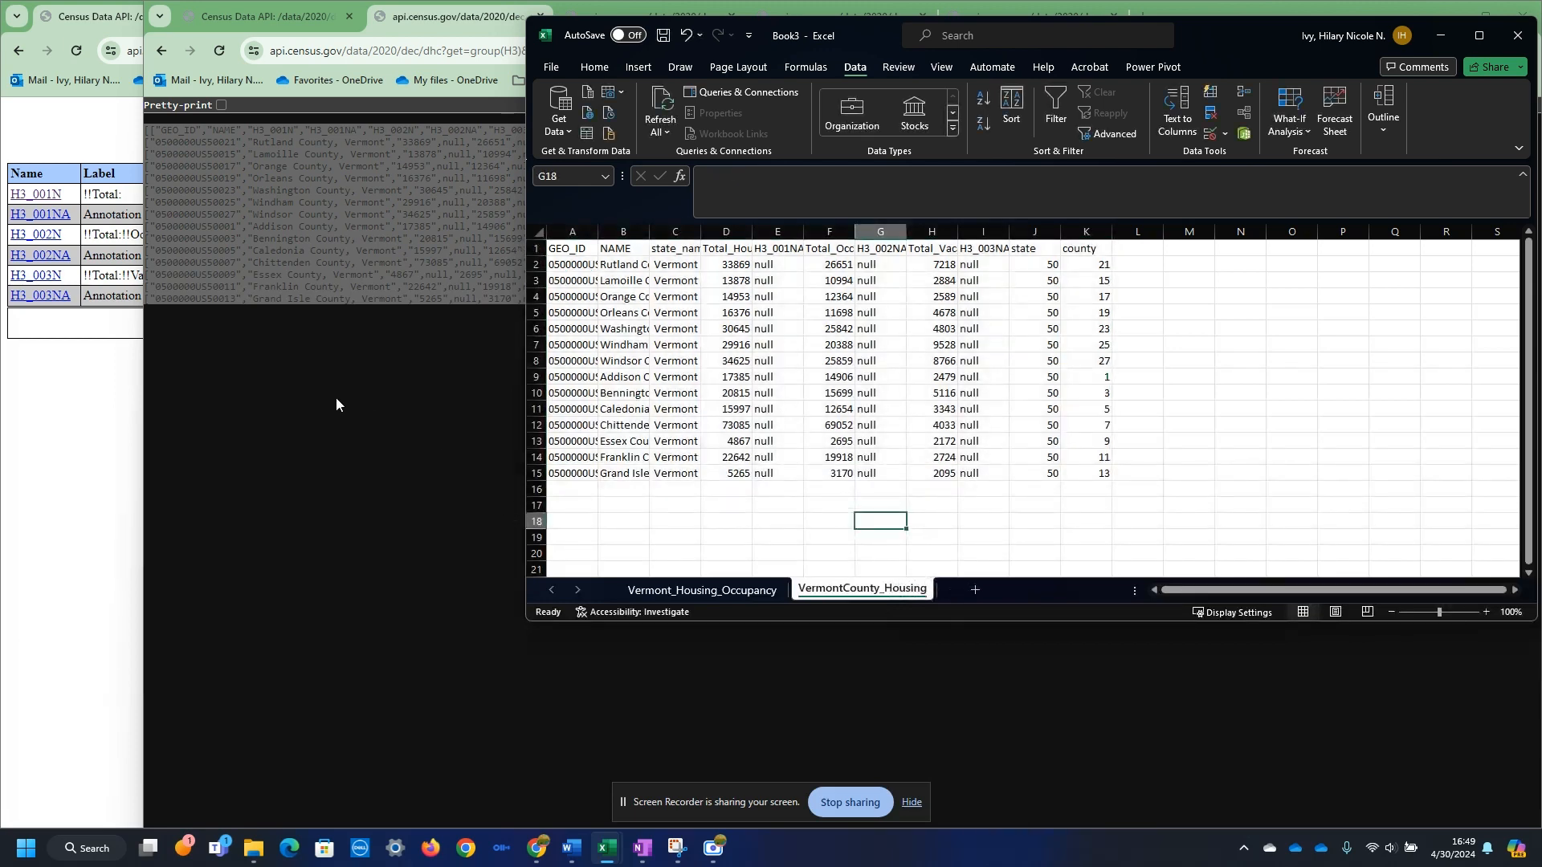
- Review the Ratio_Vacancy formula in J2 of the Vermont_Housing_Occupancy sheet, and return to the VermontCounty_Housing sheet
{"action": "left_click", "coordinate": [699, 592]}
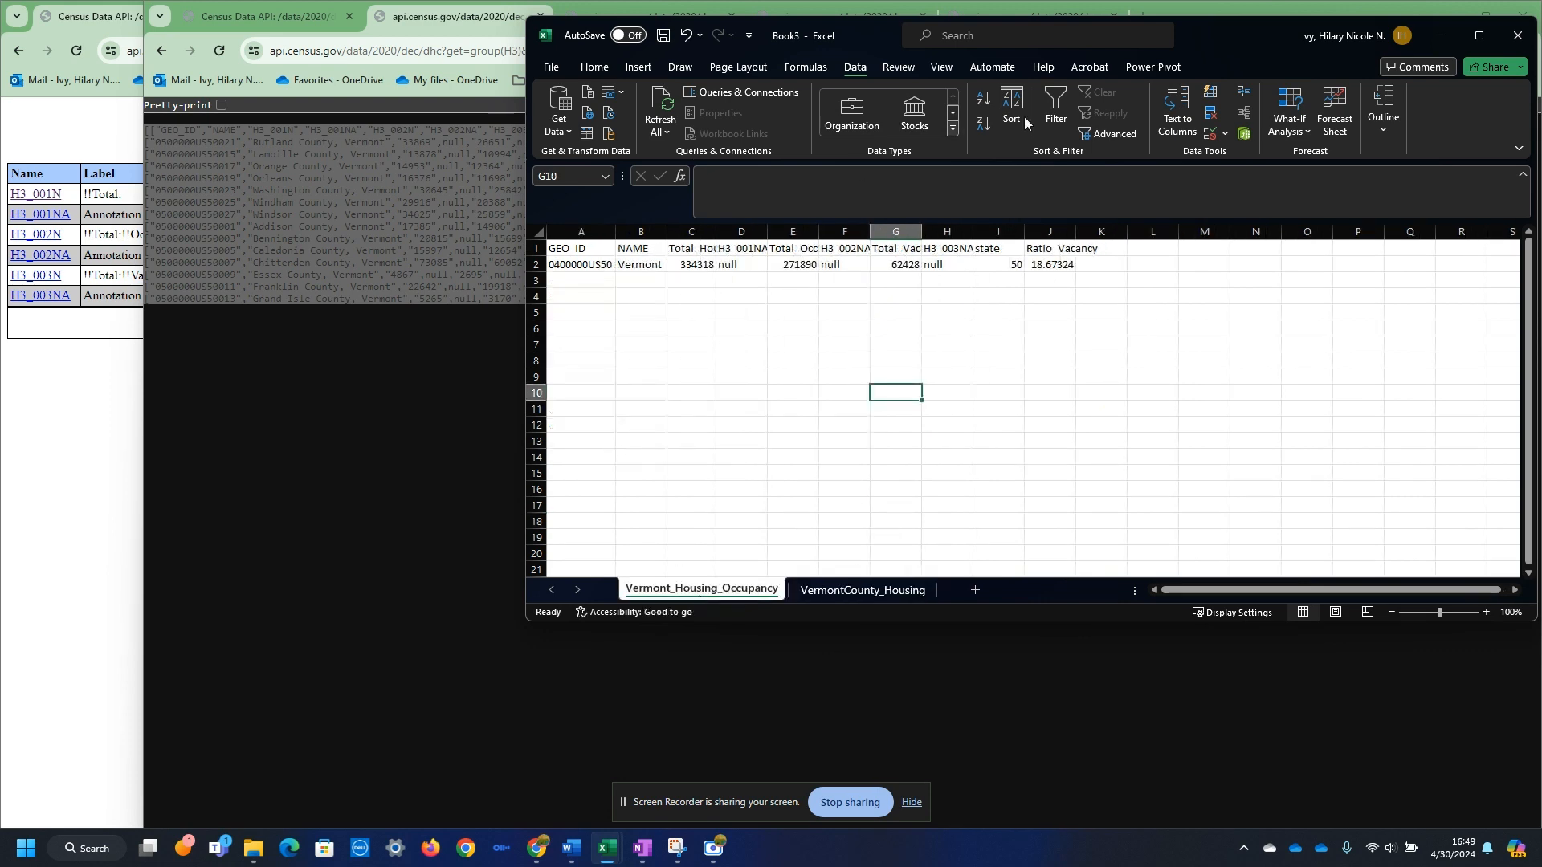
{"action": "left_click", "coordinate": [1049, 266]}
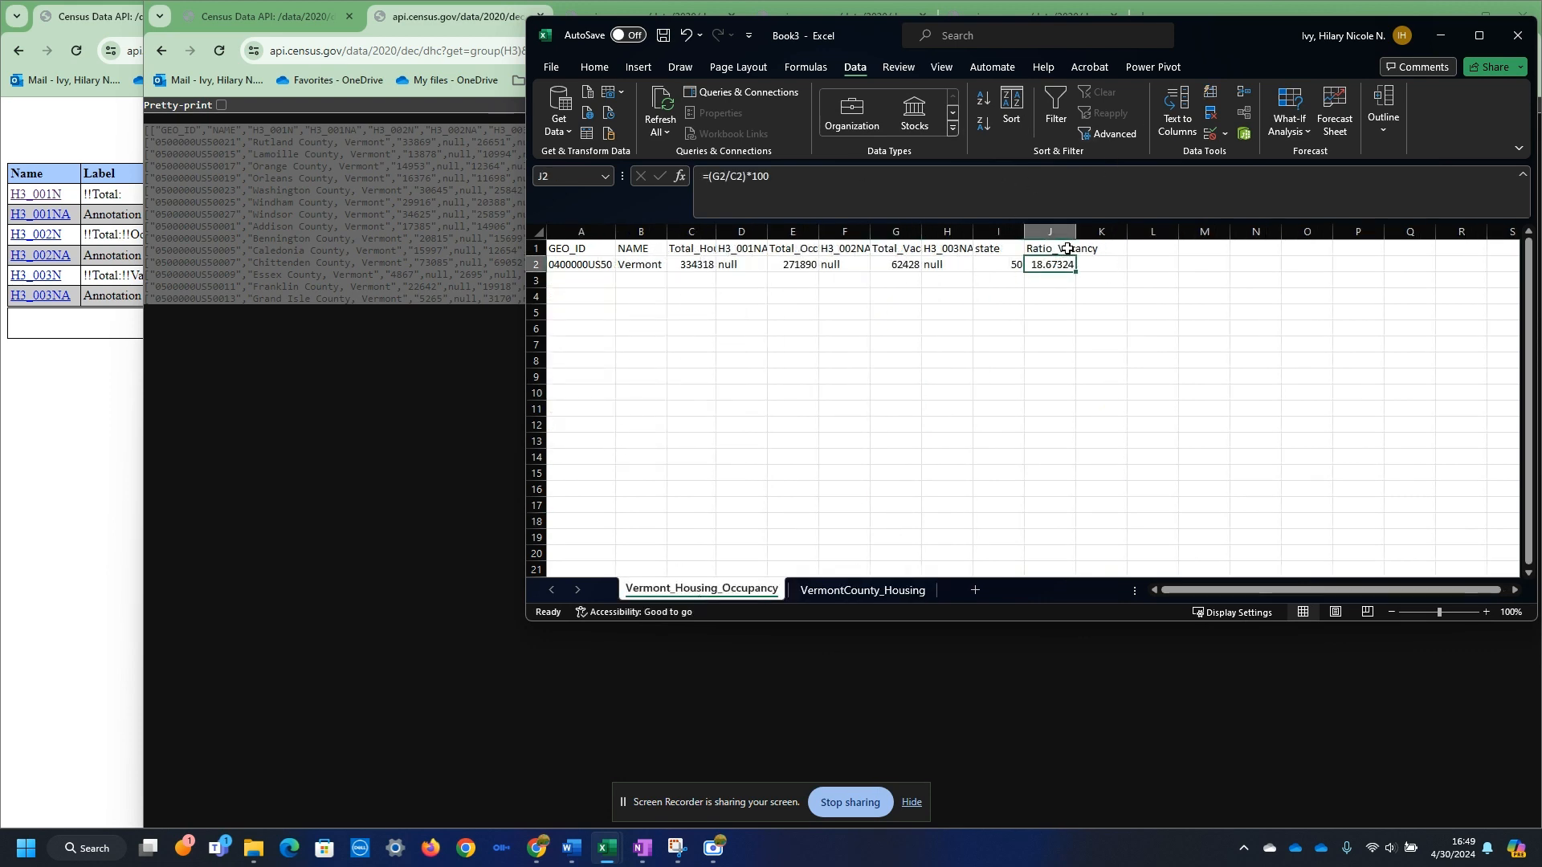
{"action": "left_click", "coordinate": [859, 594]}
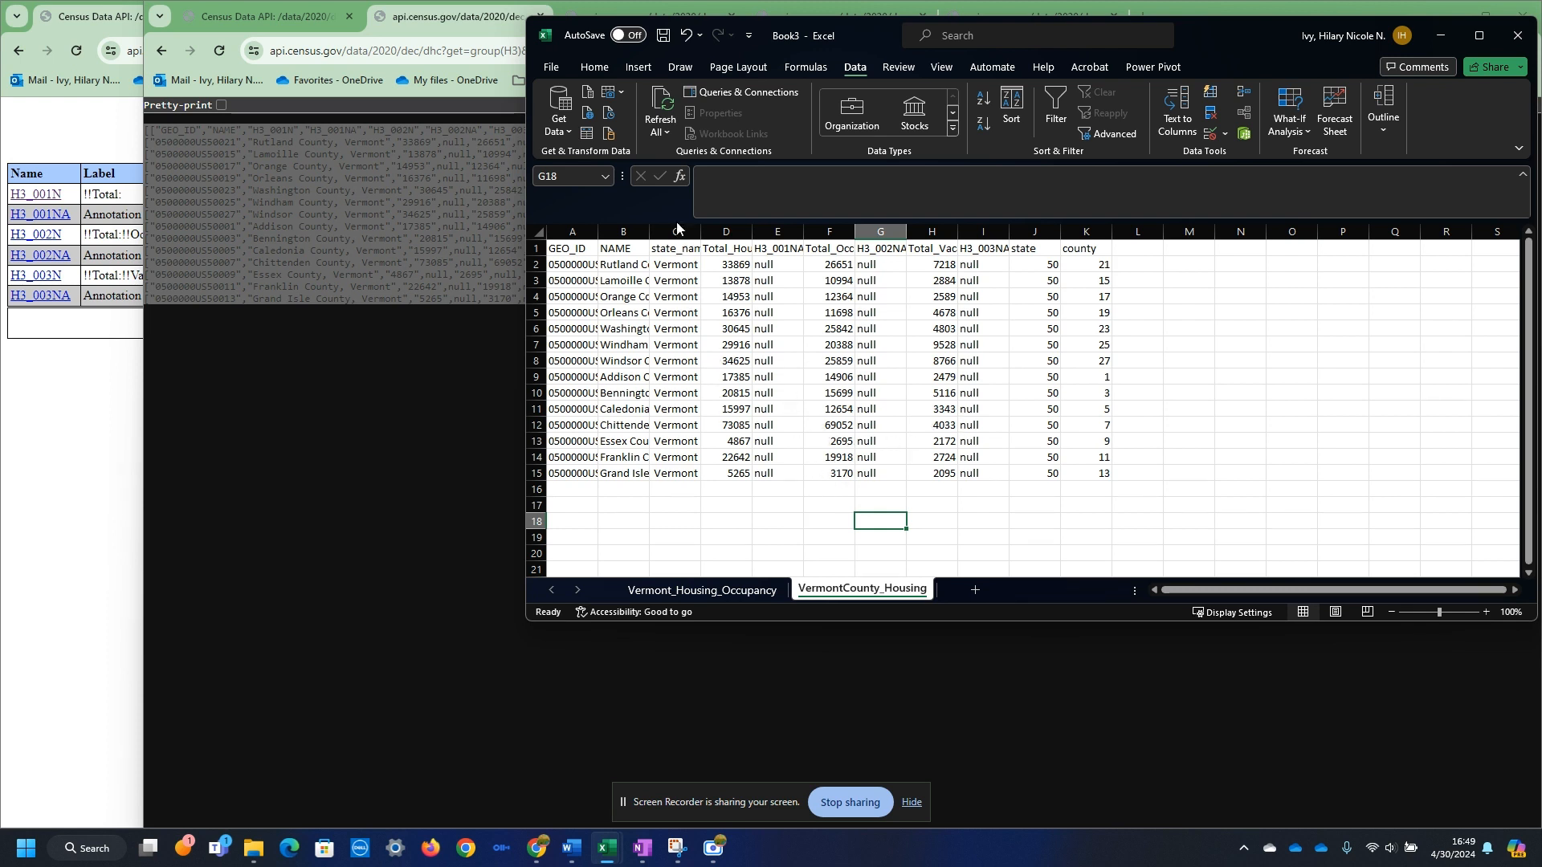
- Save the workbook as Mod5_HousingOccupancy_Vermont in the OneDrive - Vermont State Colleges location
{"action": "left_click", "coordinate": [663, 36]}
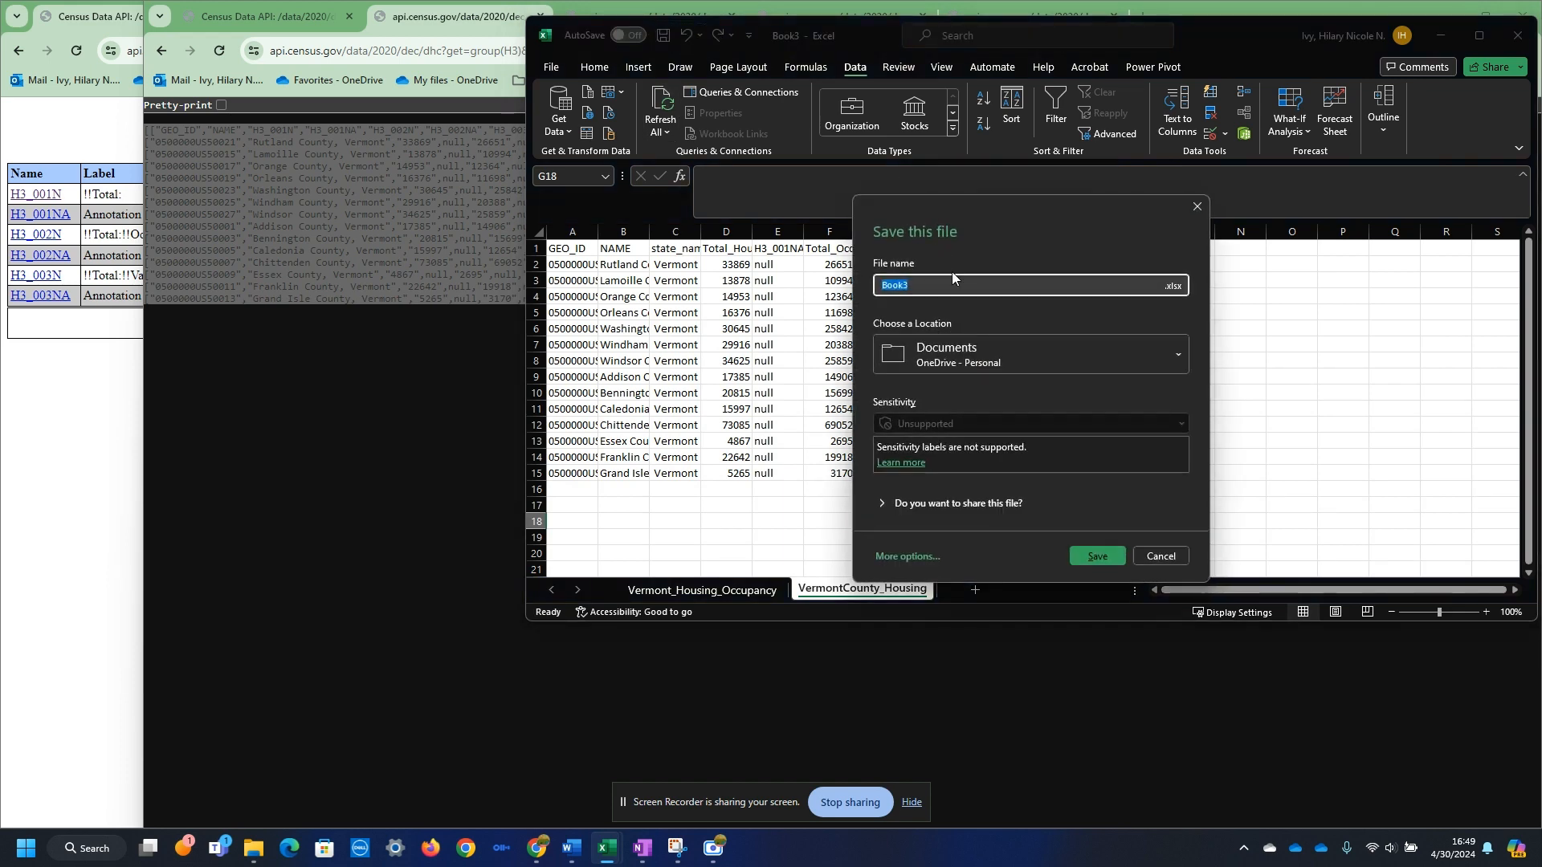
{"action": "left_click", "coordinate": [1130, 367]}
{"action": "left_click", "coordinate": [1062, 504]}
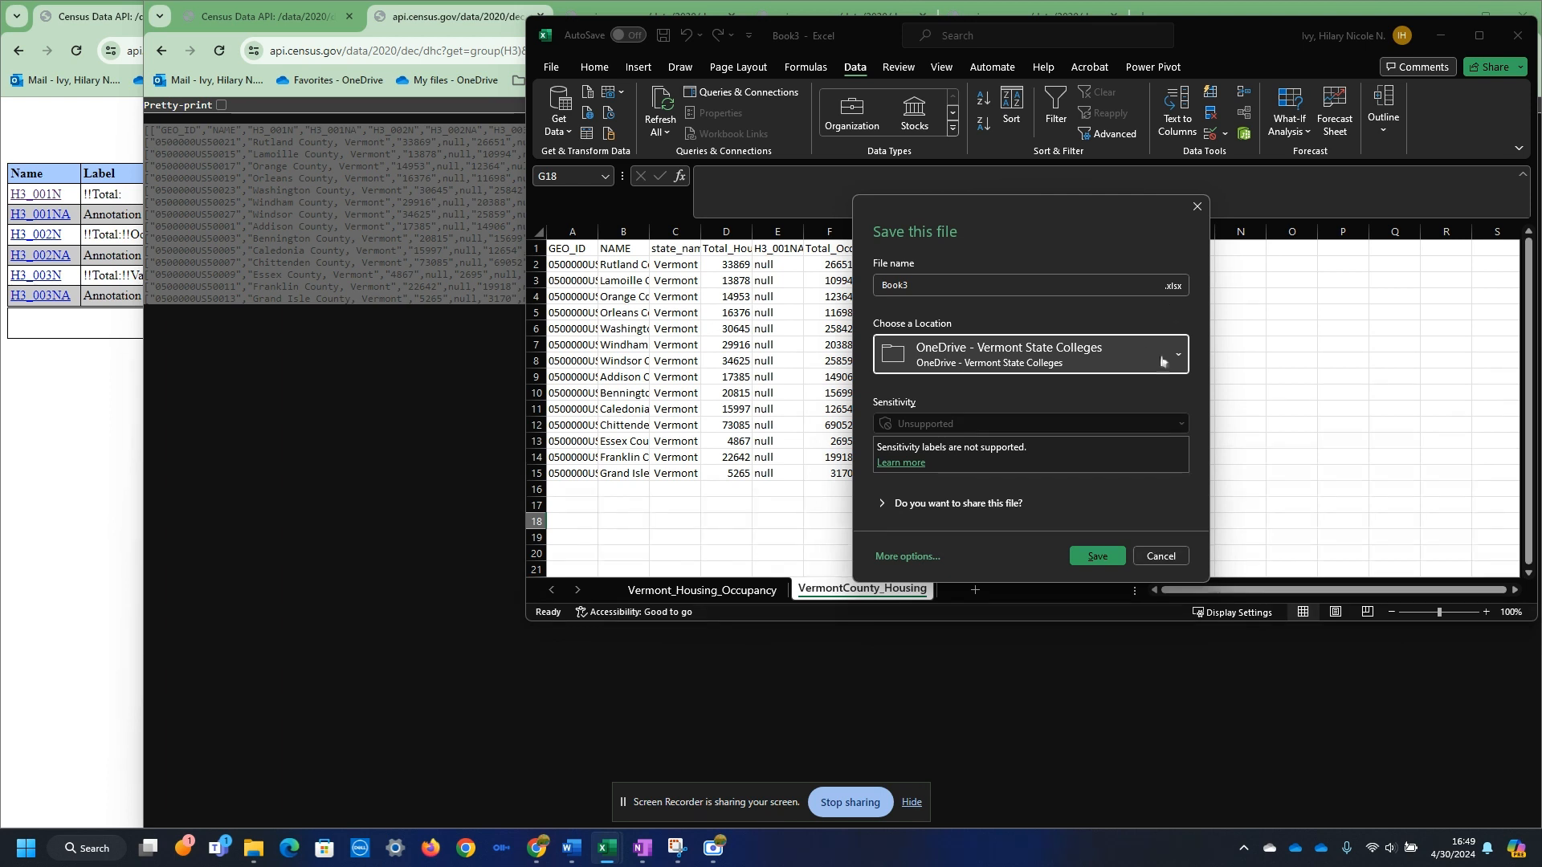
{"action": "left_click", "coordinate": [1020, 286]}
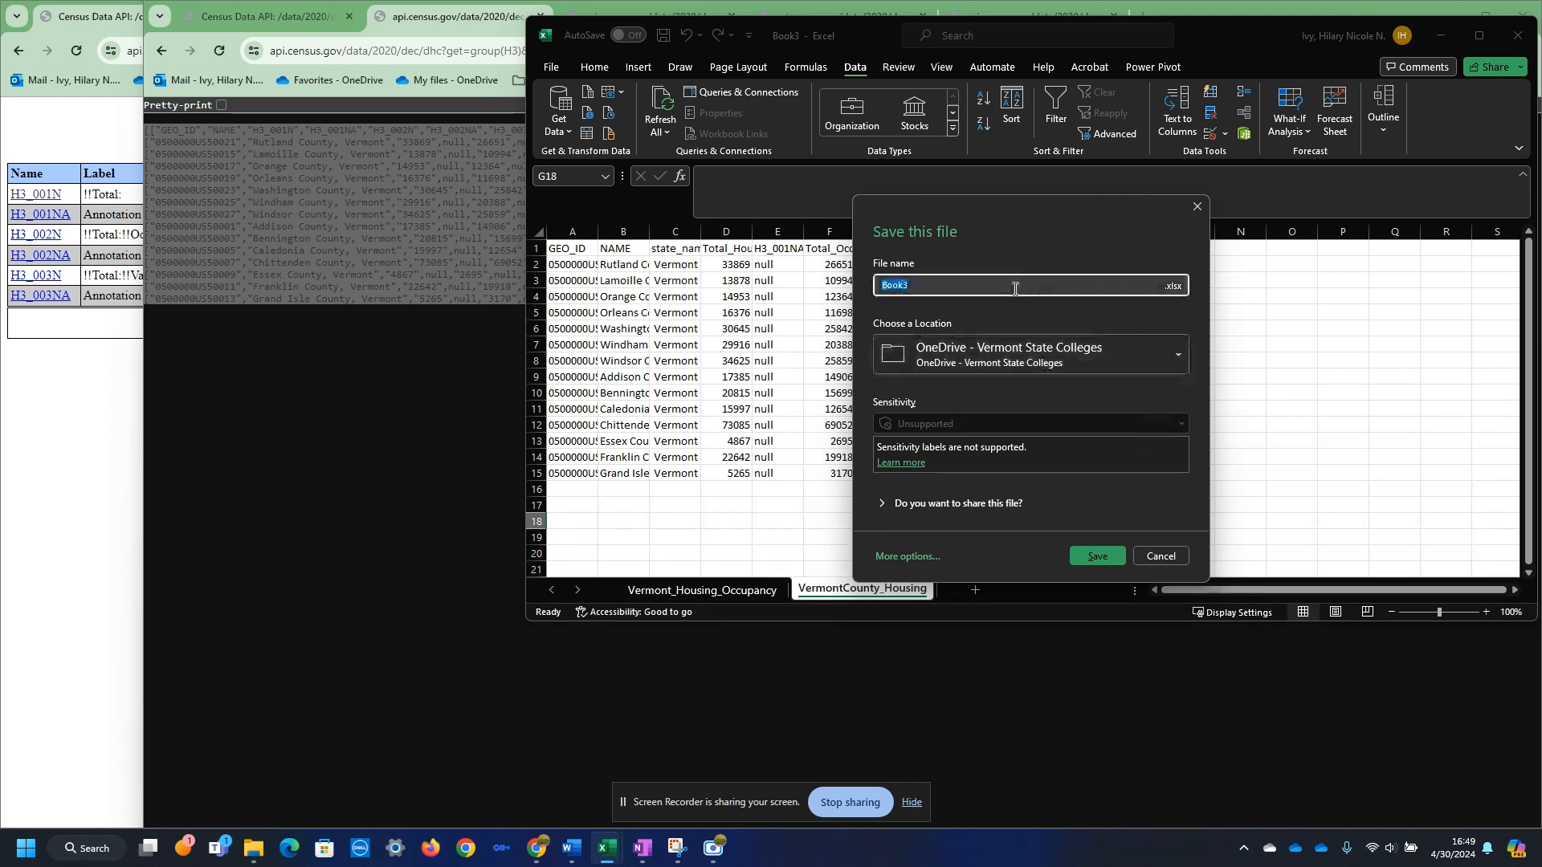
{"action": "type", "text": "Mod5_HousingOccupancy_"}
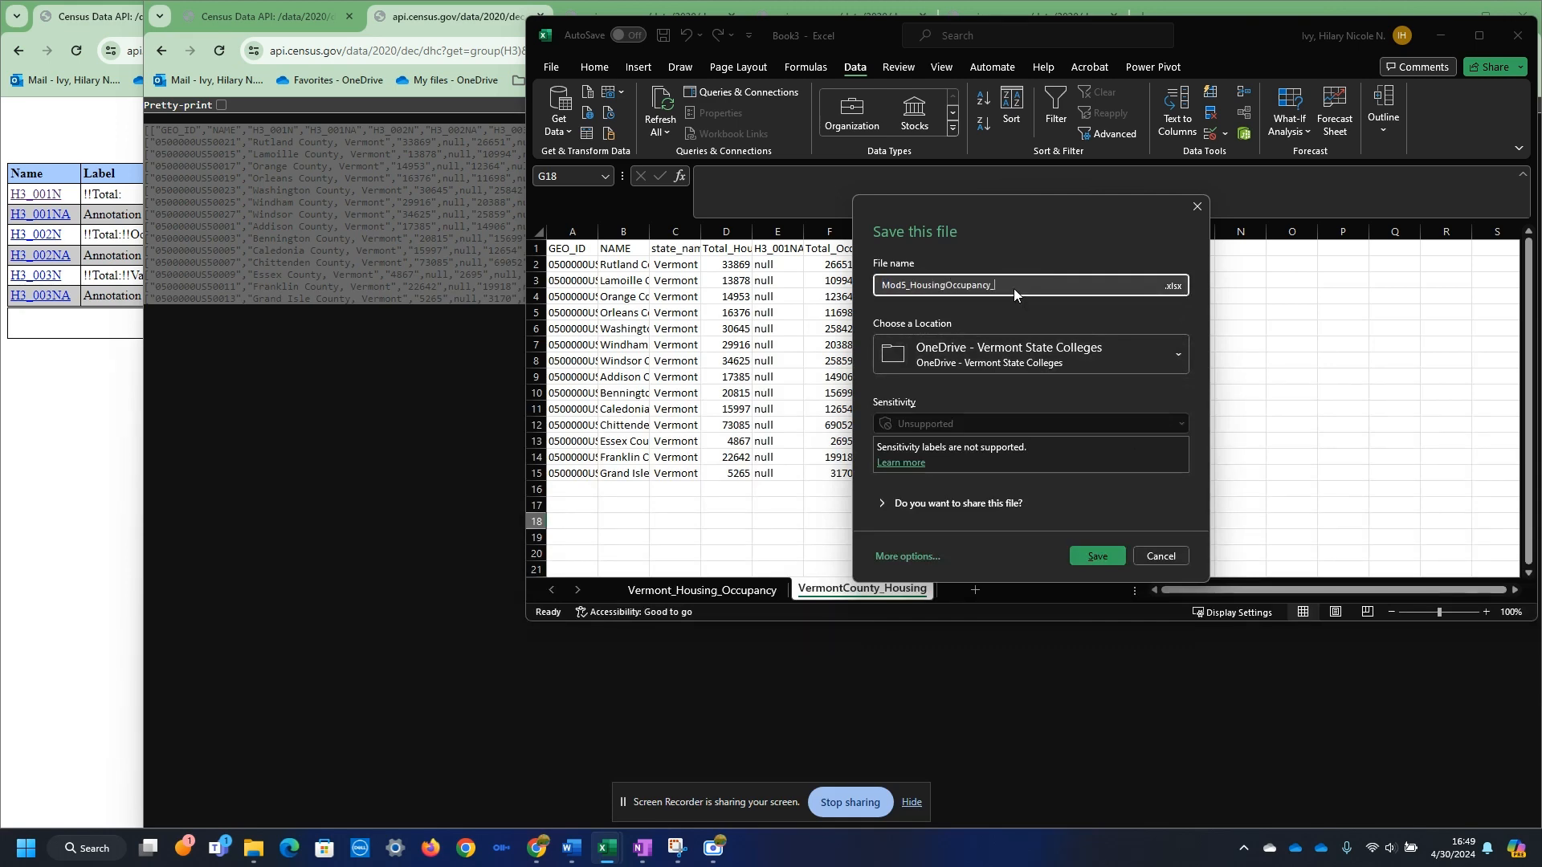
{"action": "type", "text": "Vermont"}
{"action": "key", "text": "Return"}
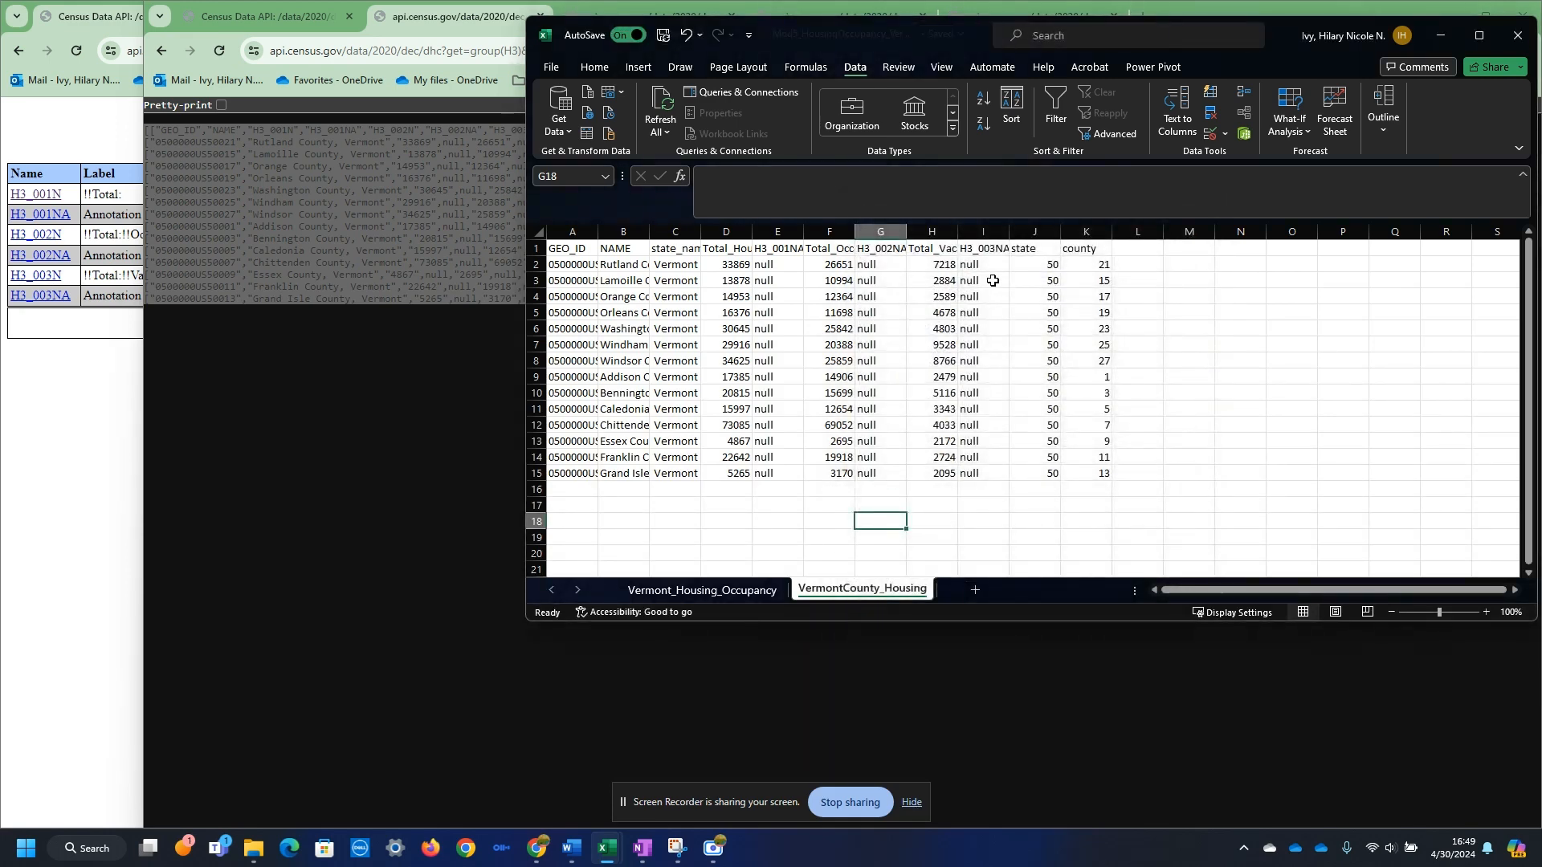
- Switch to the Chrome window with the H3 variables, maximize it, and open Tableau Public's Discover page in a new tab
{"action": "left_click", "coordinate": [57, 624]}
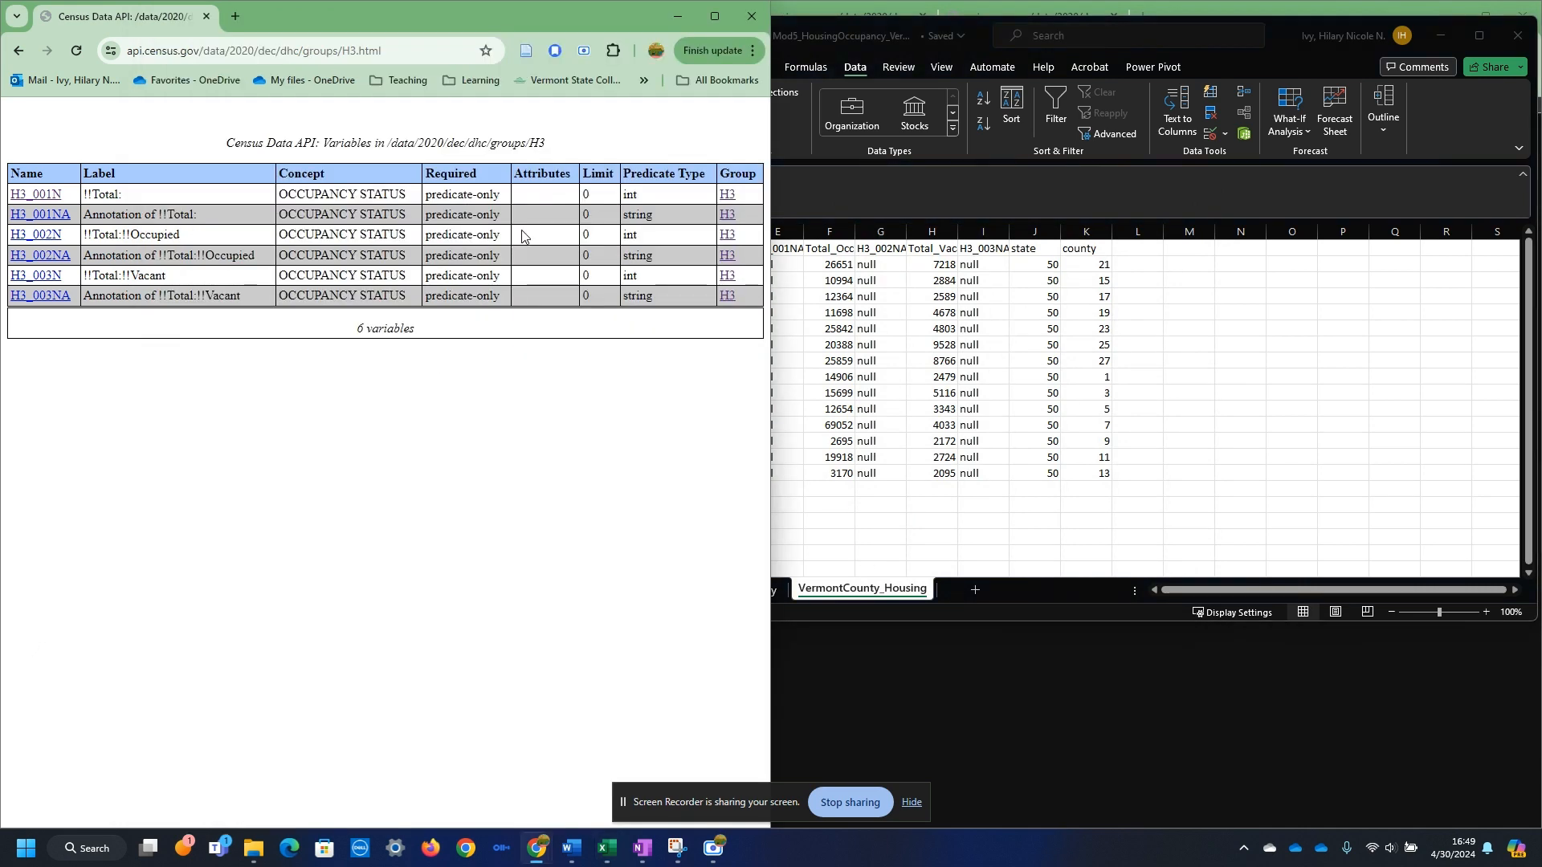
{"action": "left_click", "coordinate": [715, 16]}
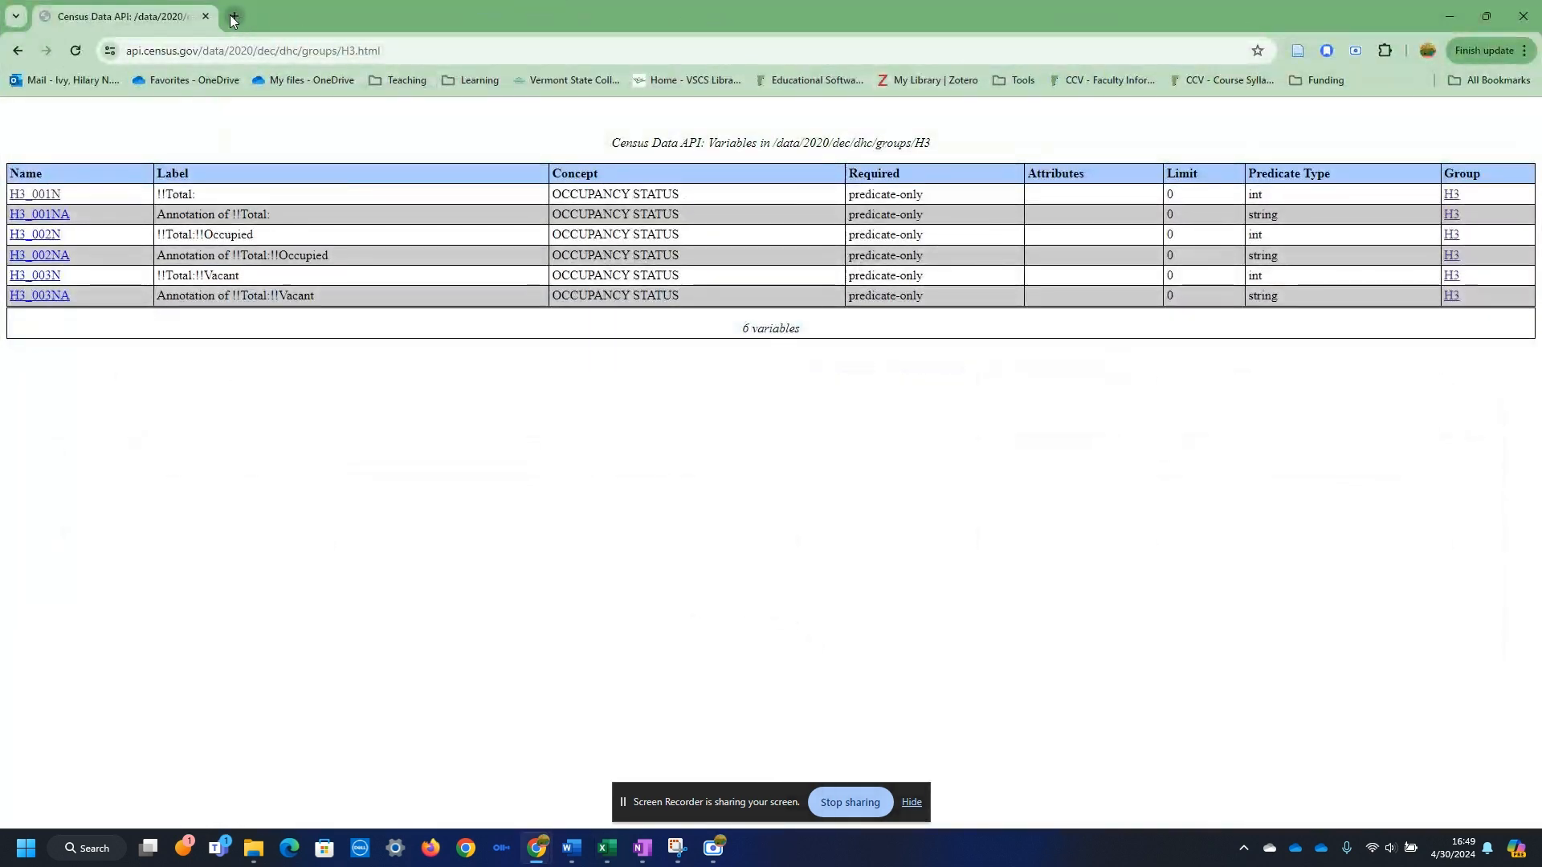
{"action": "key", "text": "ctrl+t"}
{"action": "type", "text": "tableau"}
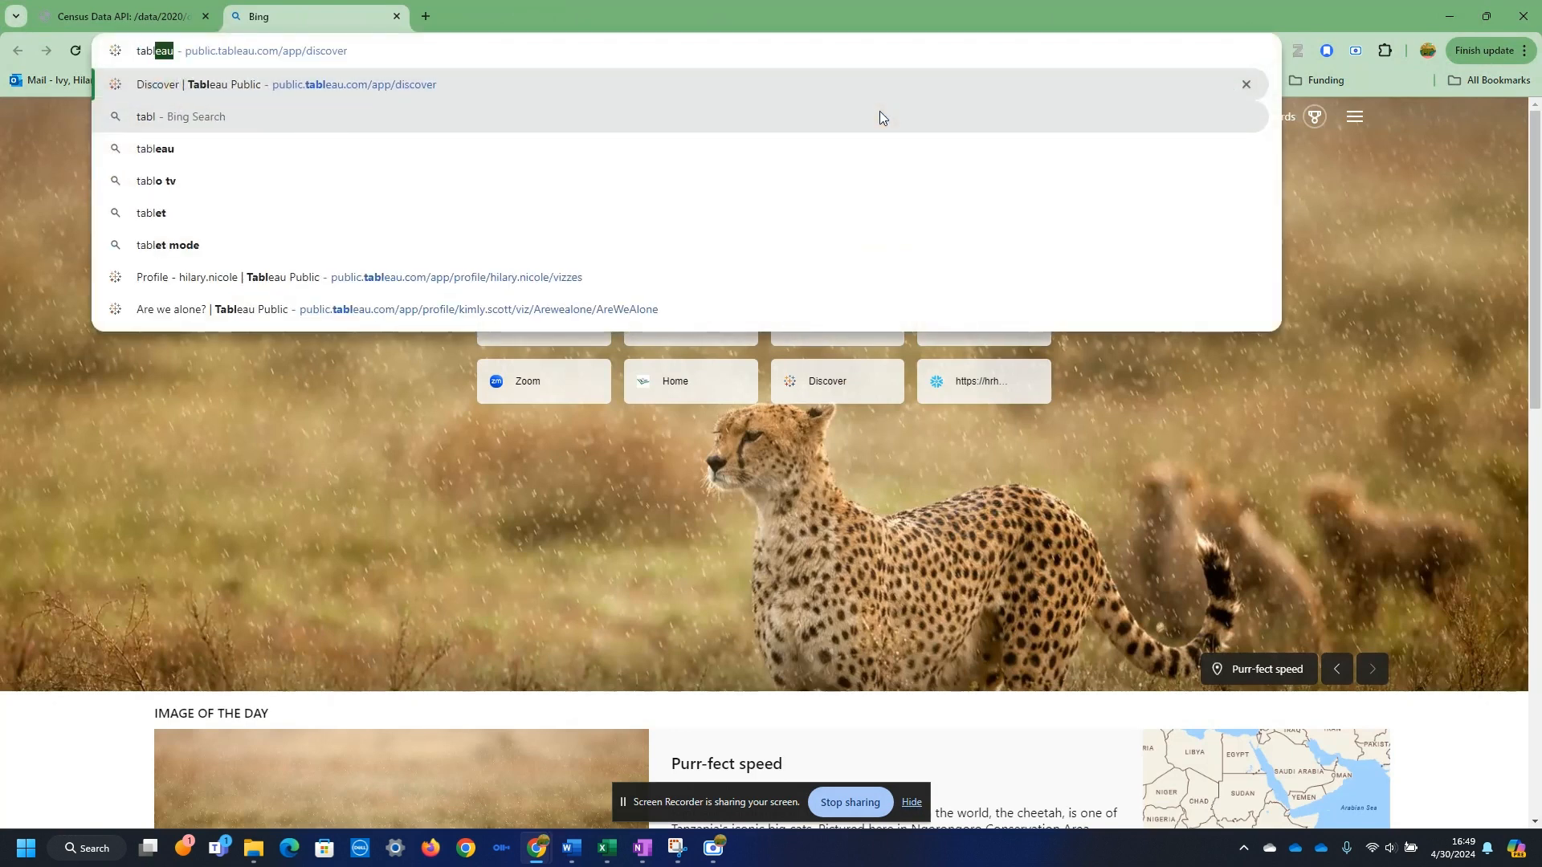
{"action": "key", "text": "Return"}
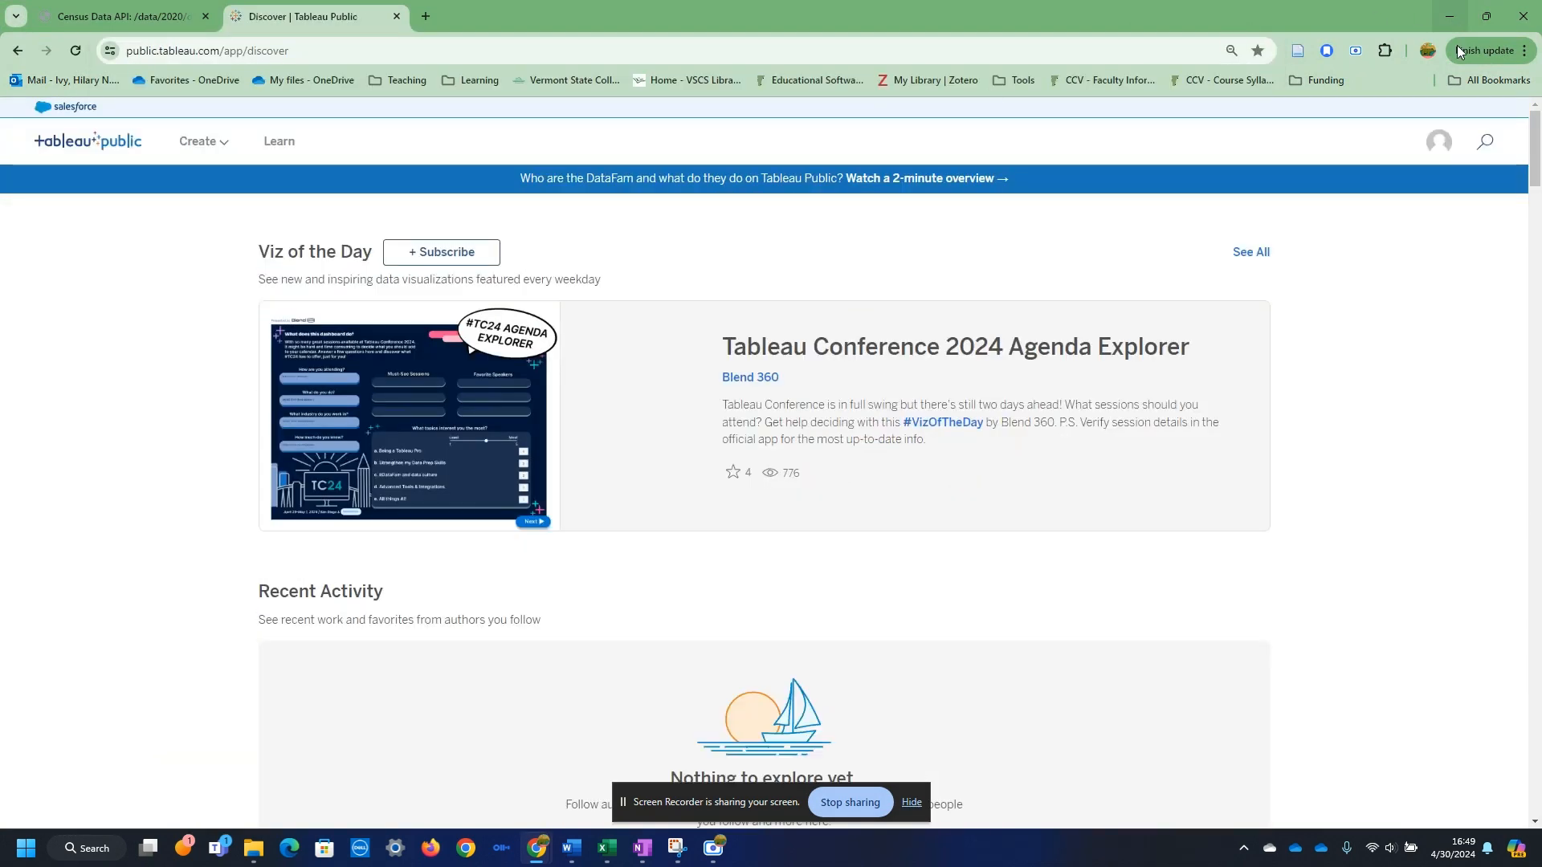
- Start a new Tableau Public workbook with Web Authoring
{"action": "left_click", "coordinate": [1438, 143]}
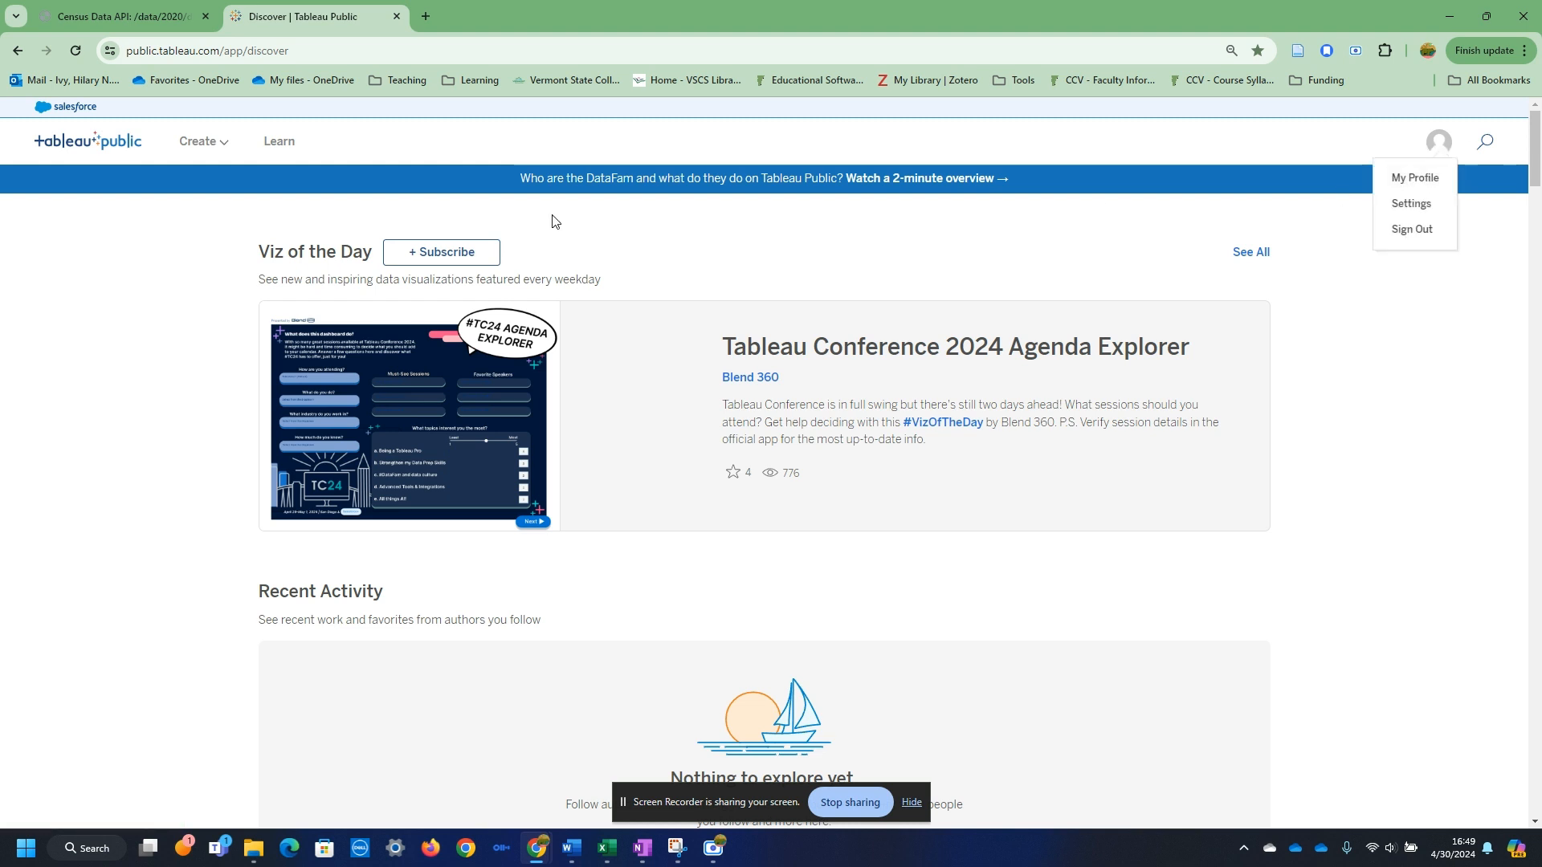
{"action": "left_click", "coordinate": [224, 143]}
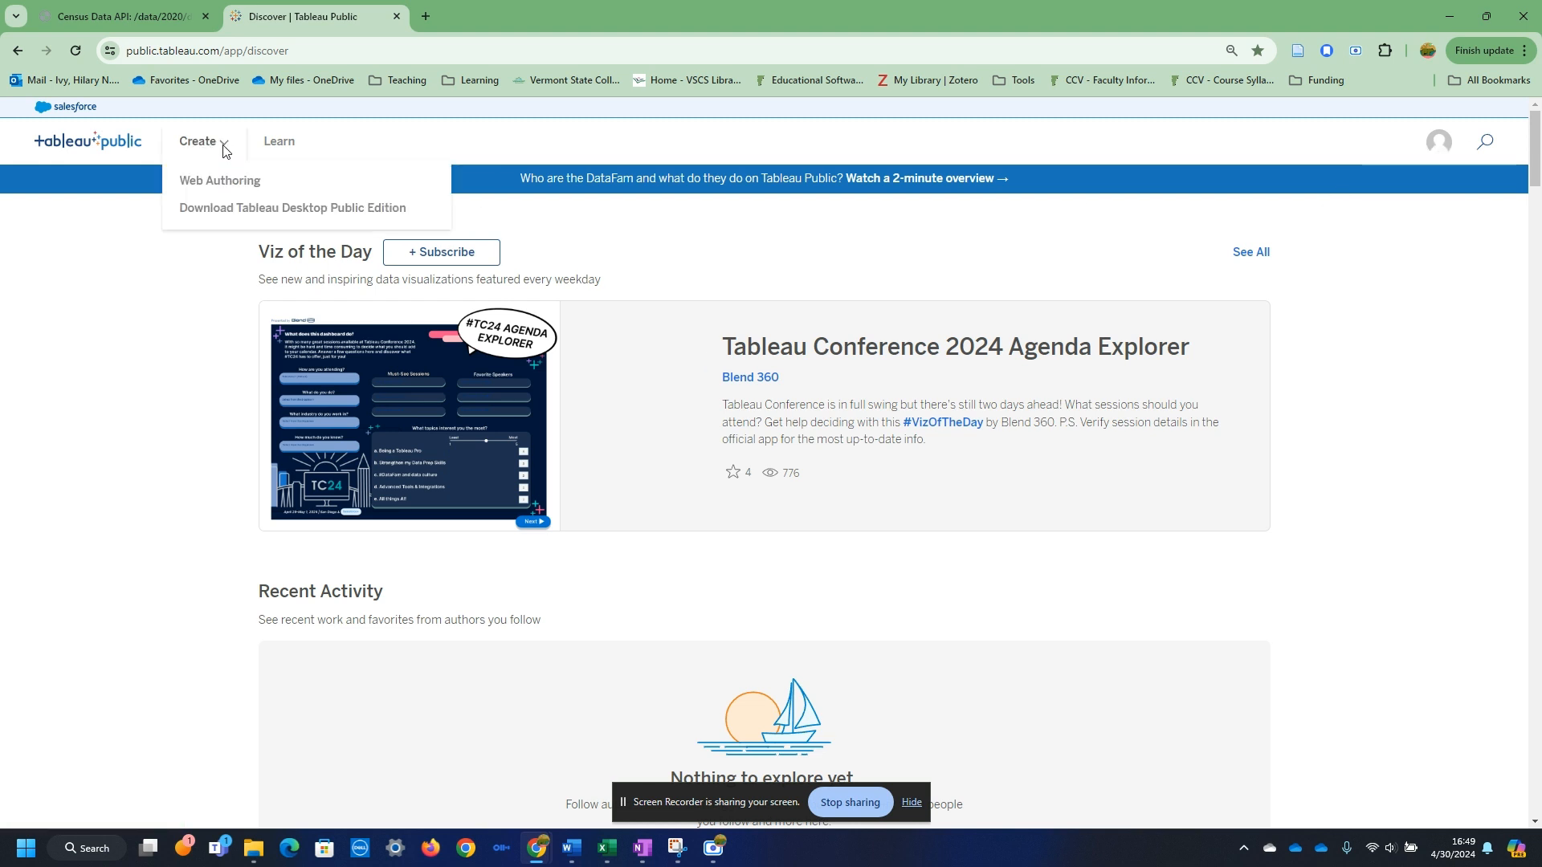
{"action": "left_click", "coordinate": [221, 185]}
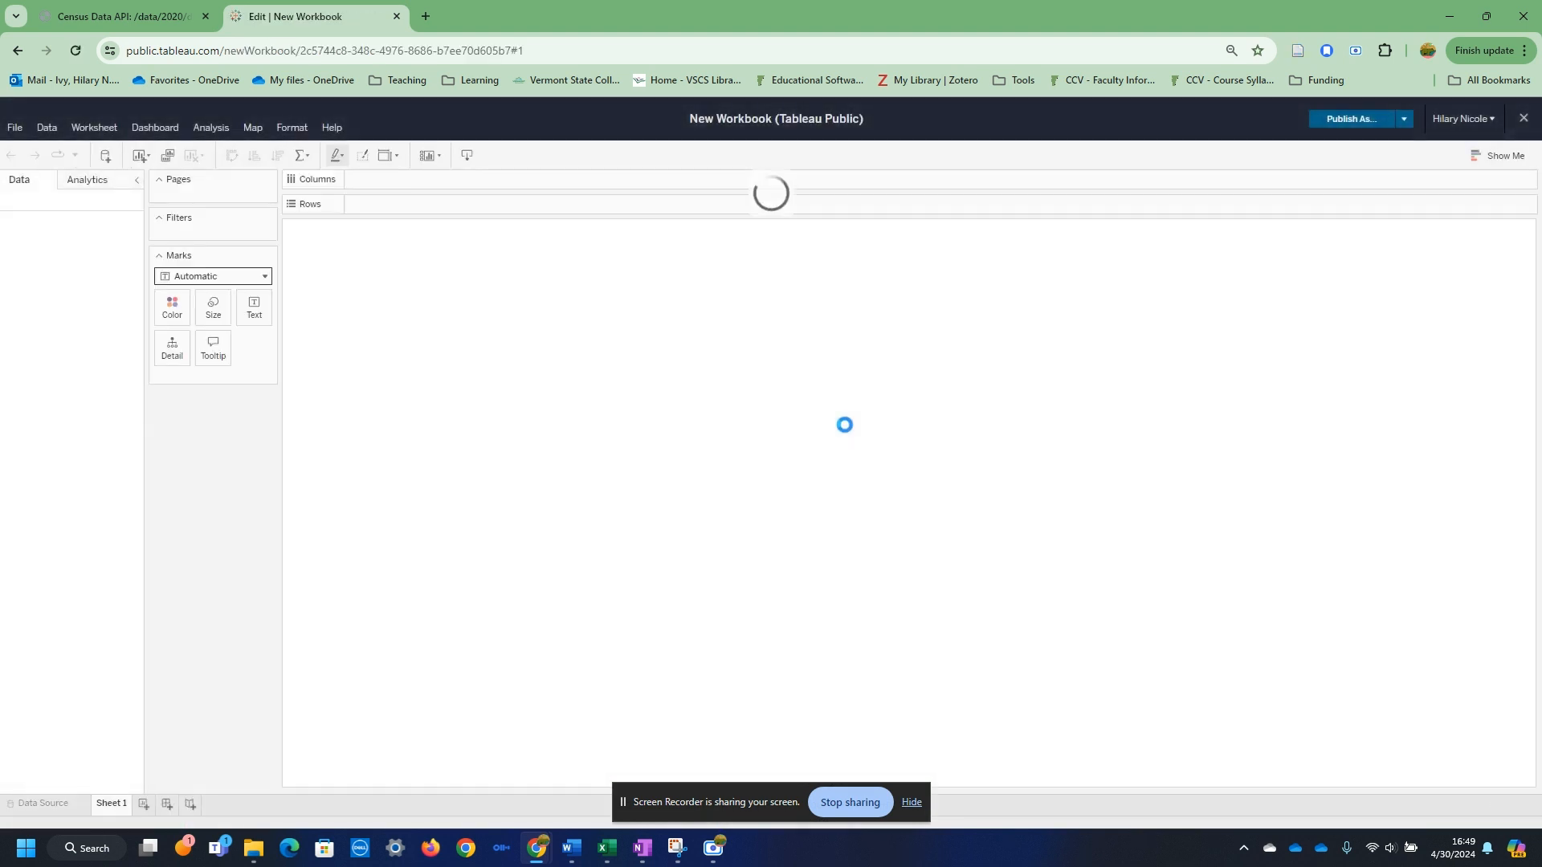
- Connect the new workbook to the Excel file Mod5CensusDataPulls_BenningtonCounty from the computer's recent files
{"action": "left_click", "coordinate": [755, 534]}
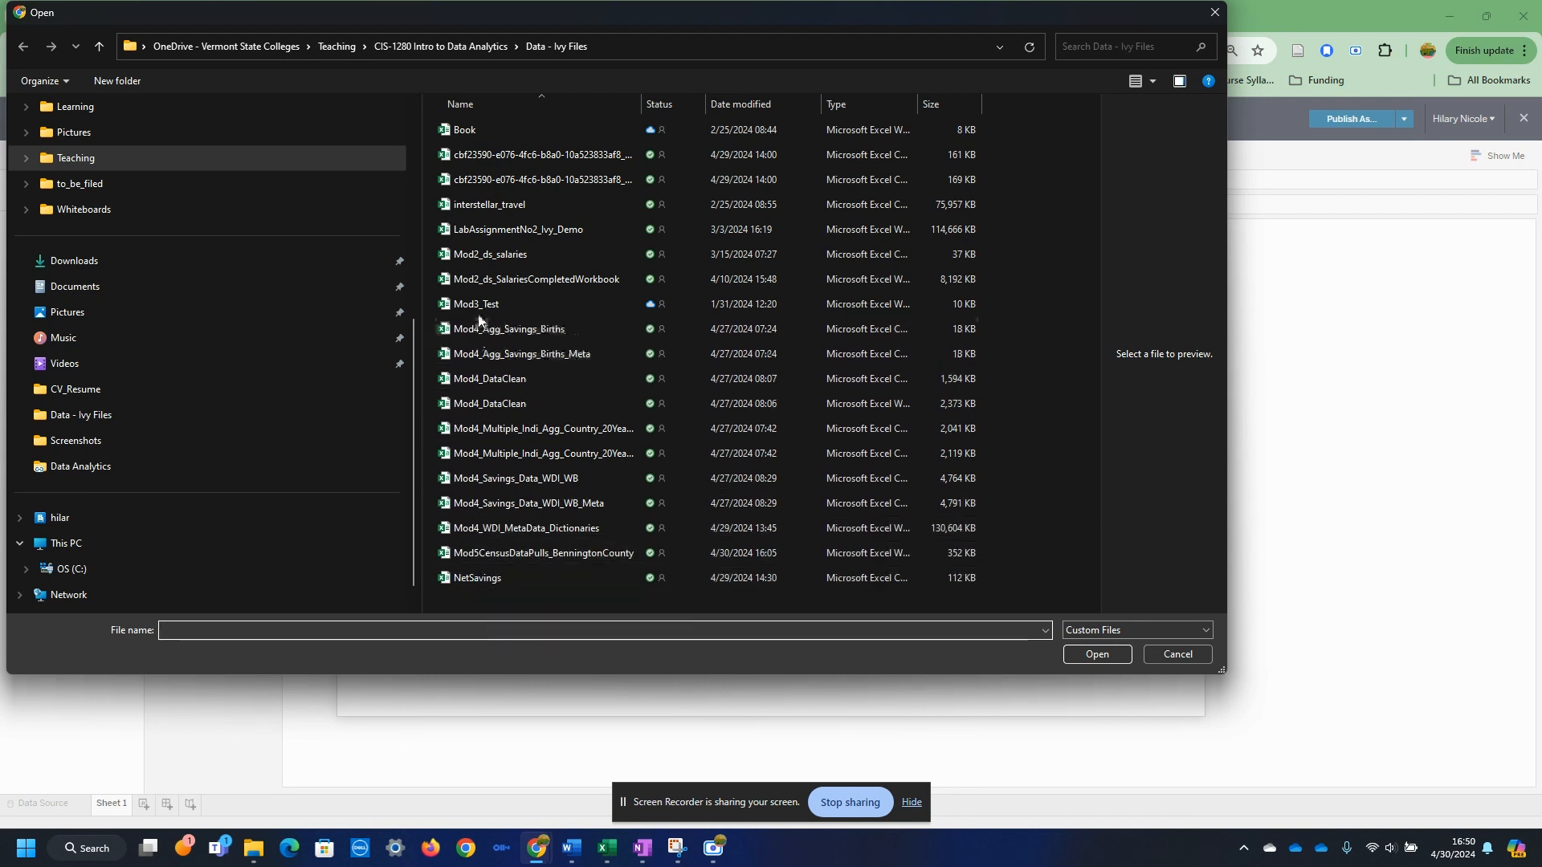
{"action": "left_click", "coordinate": [71, 260]}
{"action": "scroll", "coordinate": [195, 365], "scroll_direction": "up", "scroll_amount": 5}
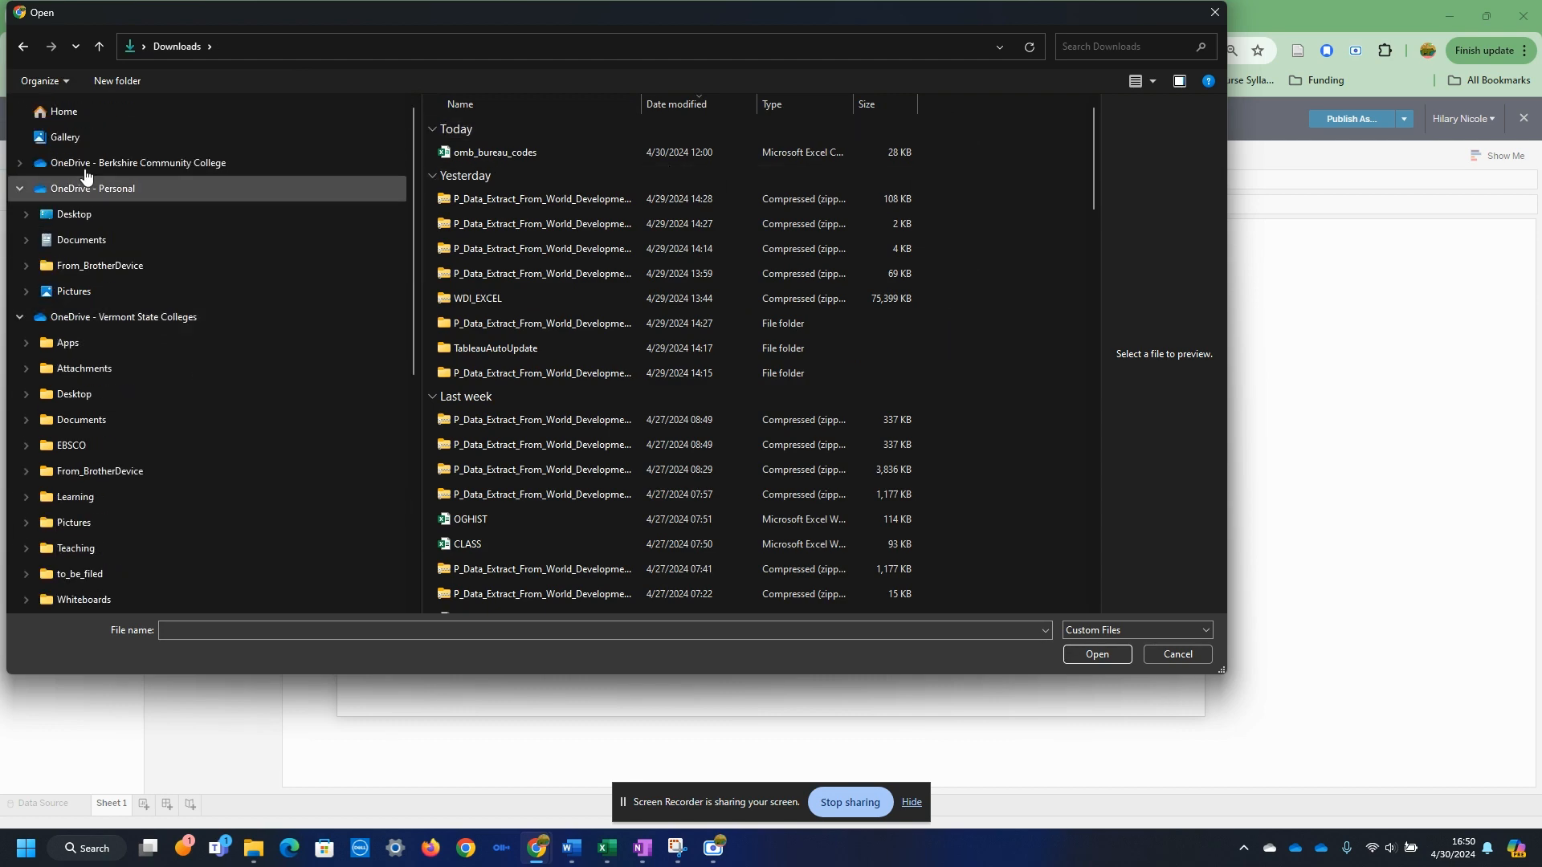
{"action": "left_click", "coordinate": [80, 112]}
{"action": "left_click", "coordinate": [534, 502]}
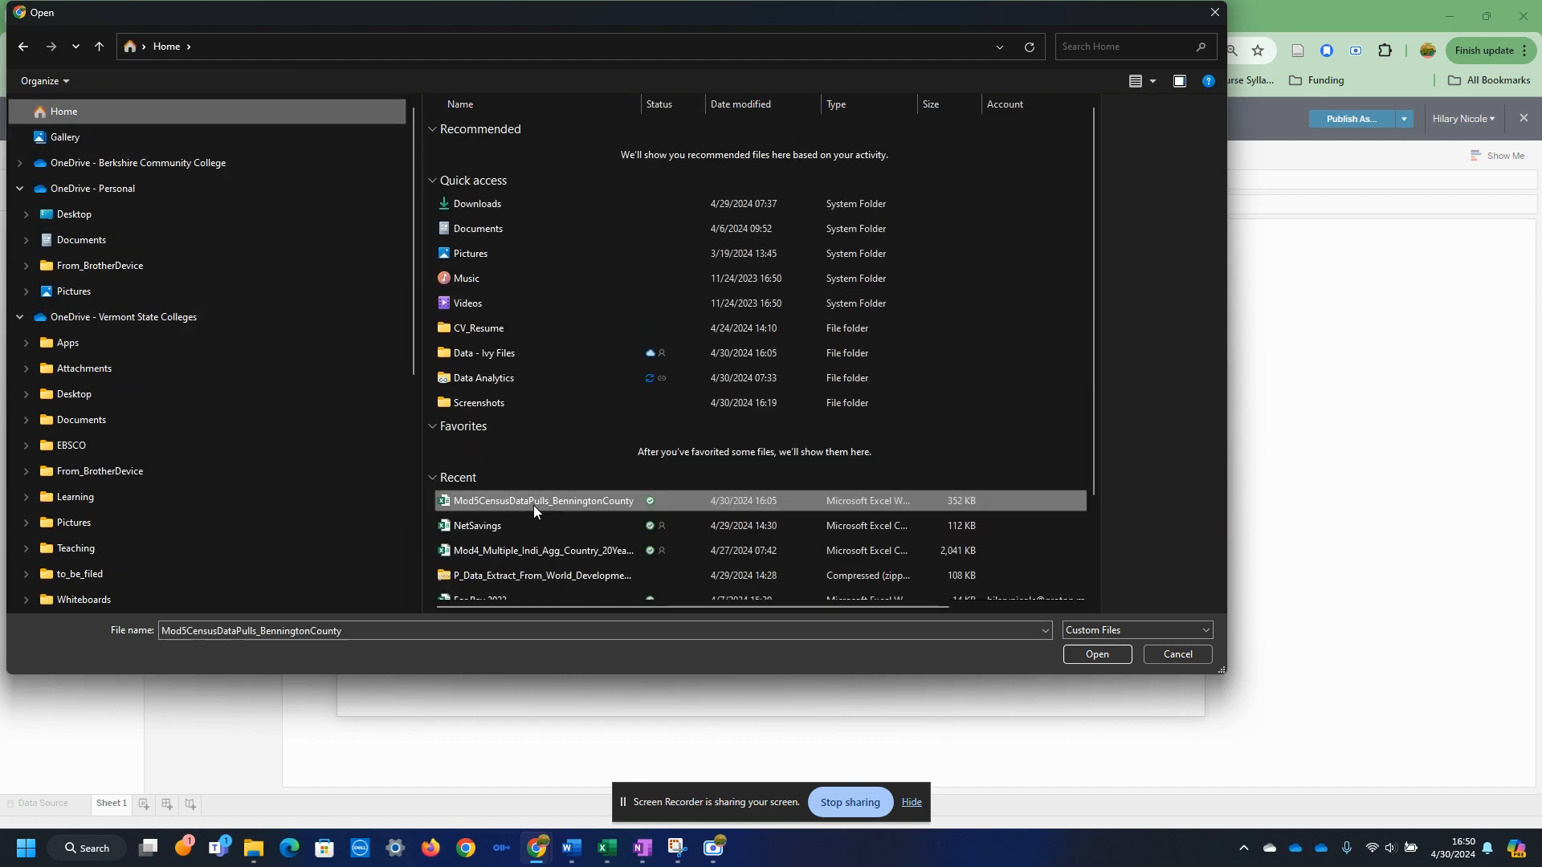
{"action": "left_click", "coordinate": [1097, 654]}
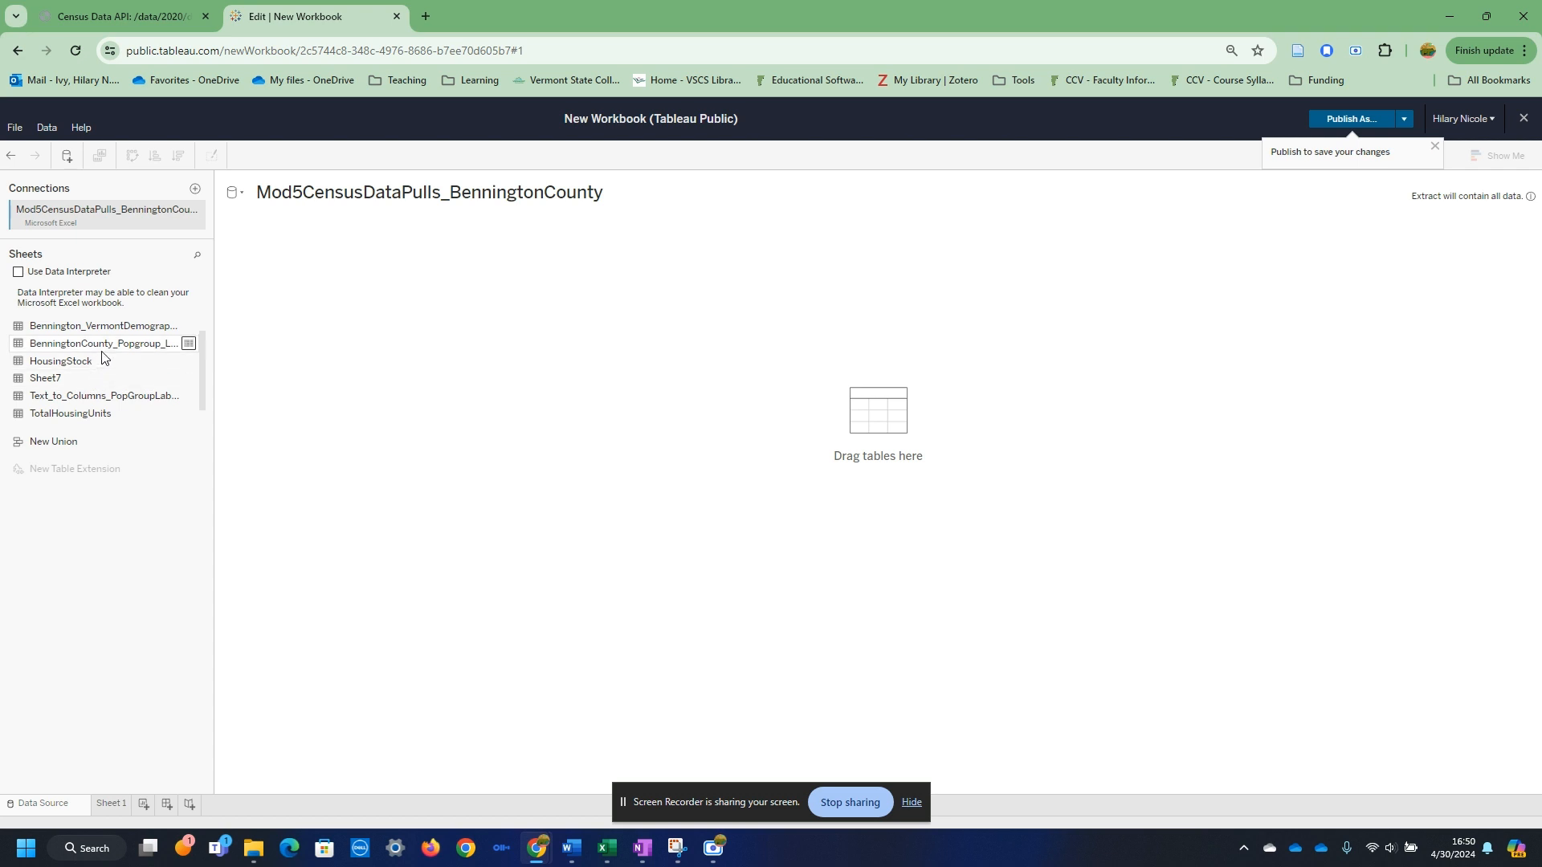
- Add the HousingStock sheet to the data source, load its data preview and review the county rows
{"action": "left_click_drag", "start_coordinate": [84, 360], "coordinate": [514, 361]}
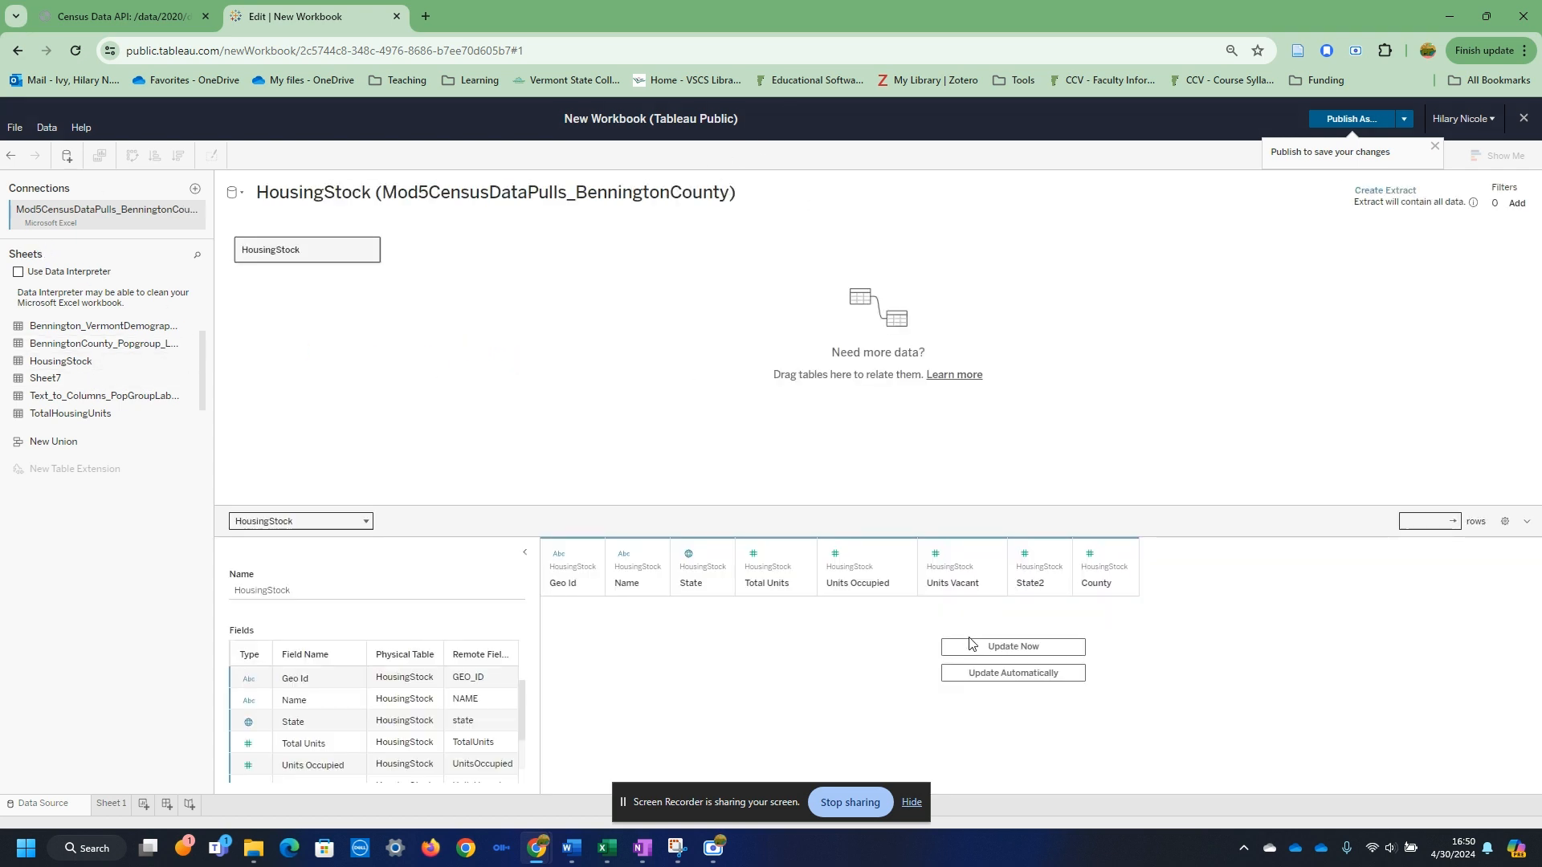
{"action": "left_click", "coordinate": [970, 644]}
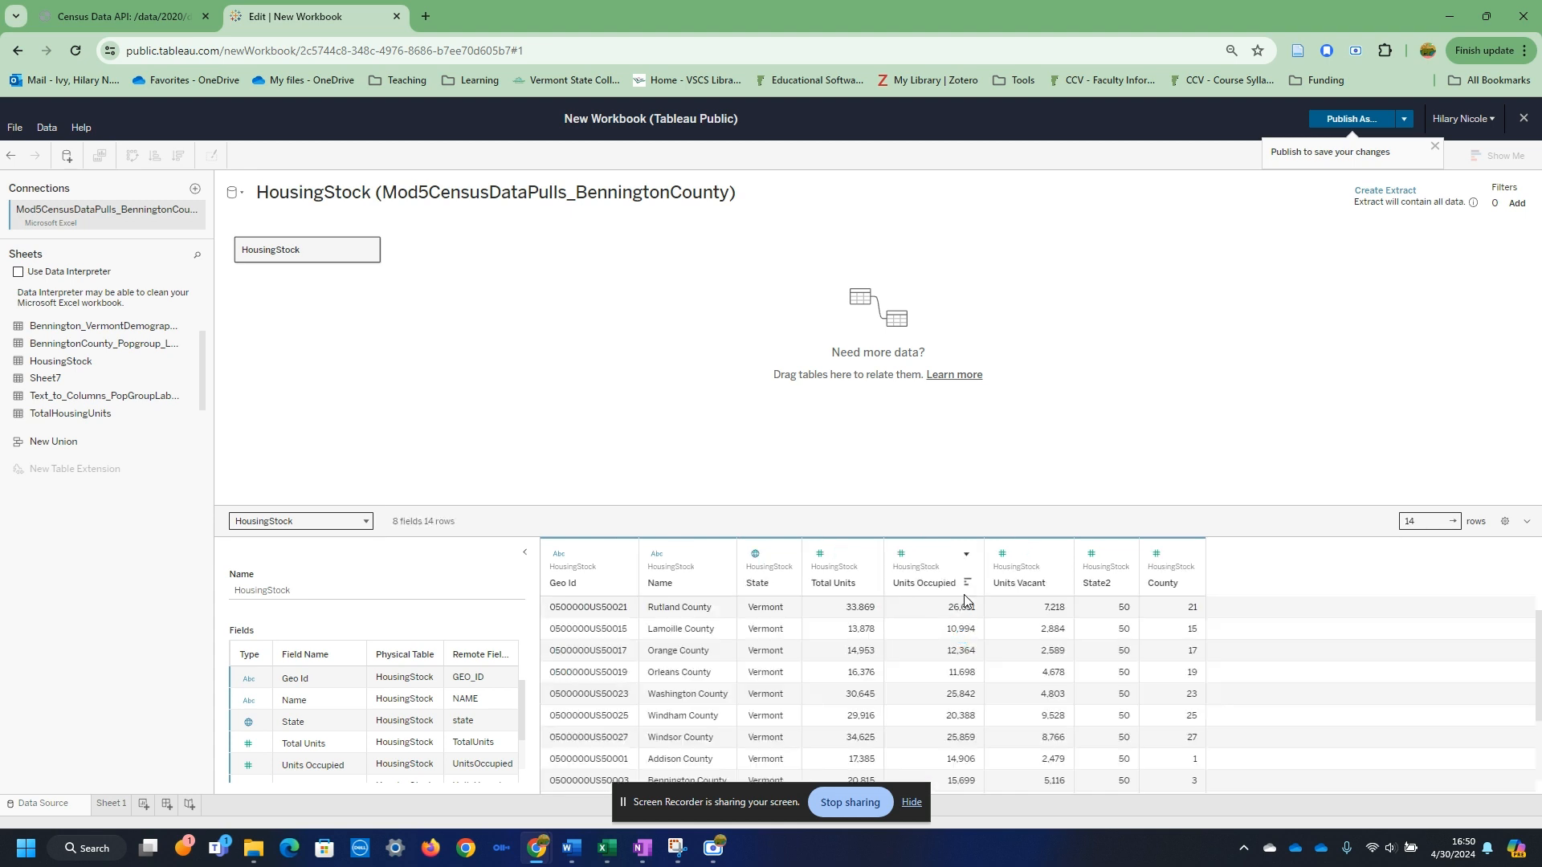
{"action": "scroll", "coordinate": [683, 679], "scroll_direction": "down", "scroll_amount": 2}
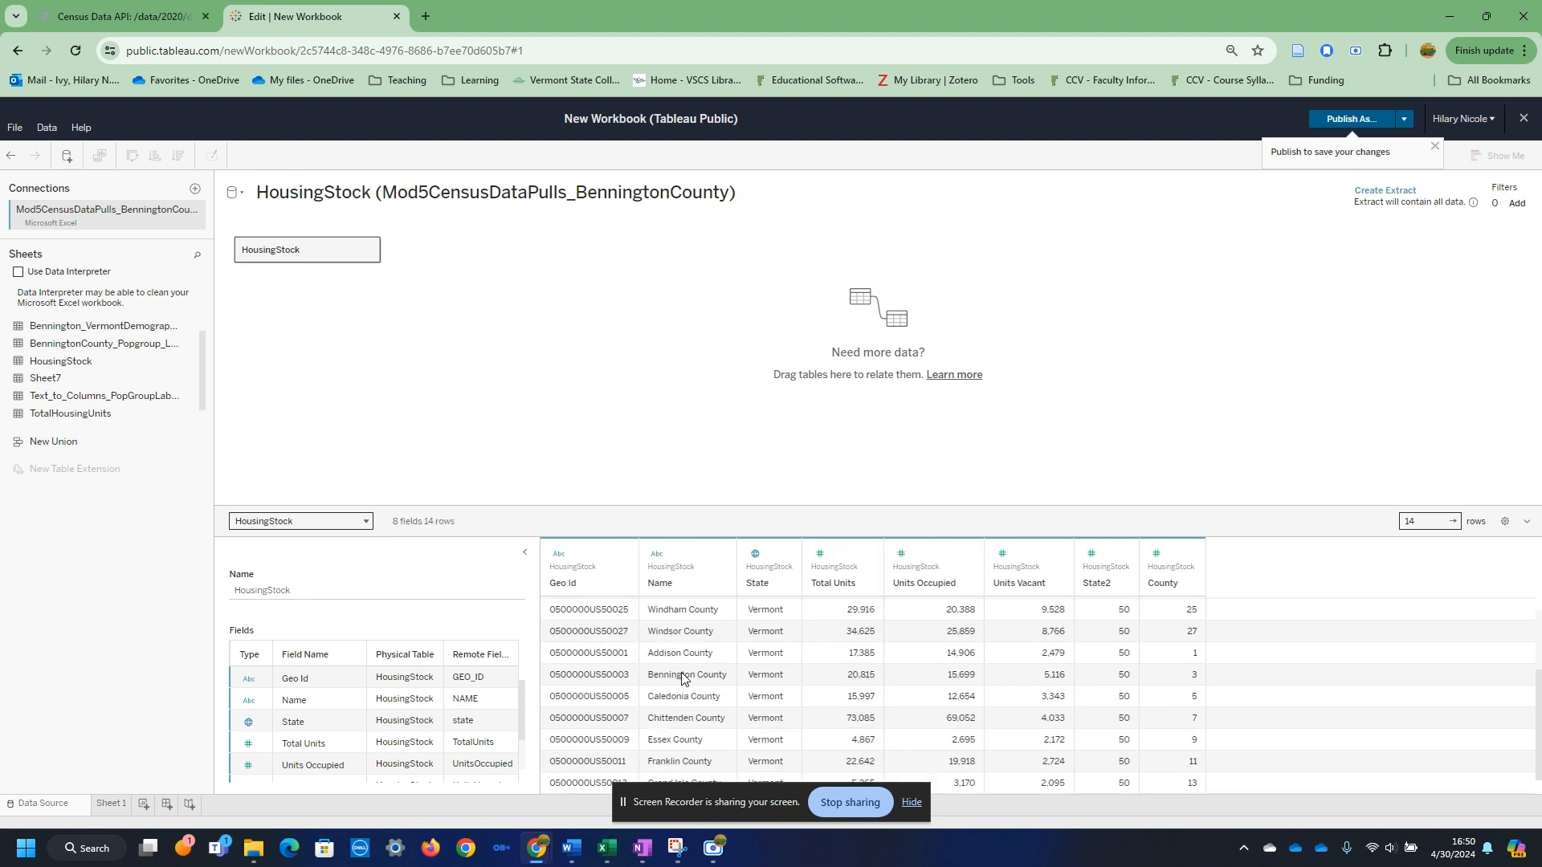
{"action": "scroll", "coordinate": [683, 678], "scroll_direction": "up", "scroll_amount": 2}
{"action": "scroll", "coordinate": [694, 679], "scroll_direction": "down", "scroll_amount": 2}
{"action": "scroll", "coordinate": [707, 679], "scroll_direction": "up", "scroll_amount": 2}
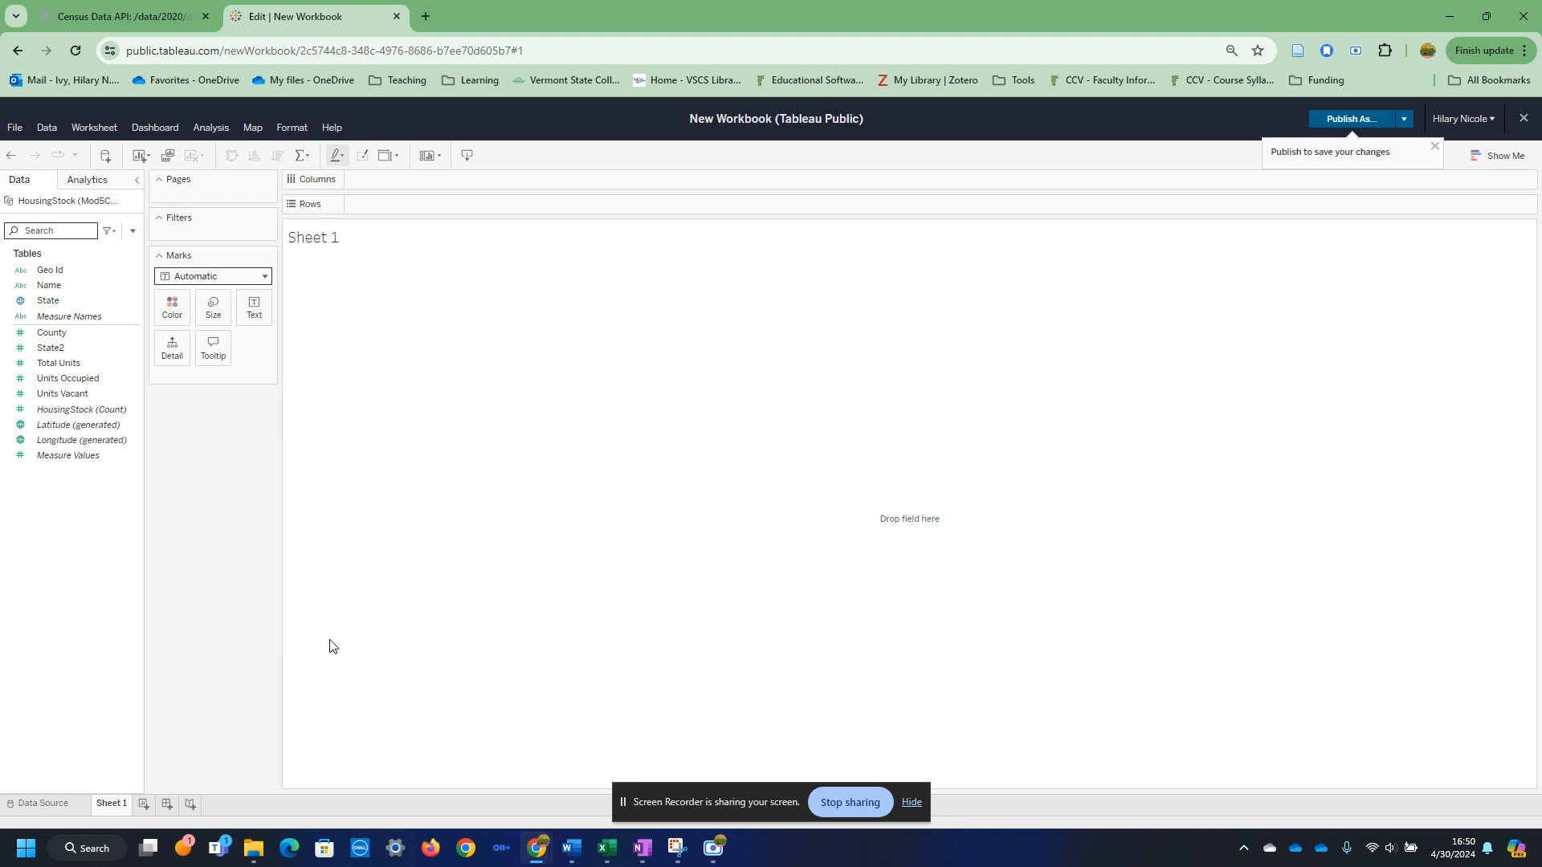
- Check the data type options of the Name field and list the county names as rows in Sheet 1
{"action": "left_click", "coordinate": [50, 286]}
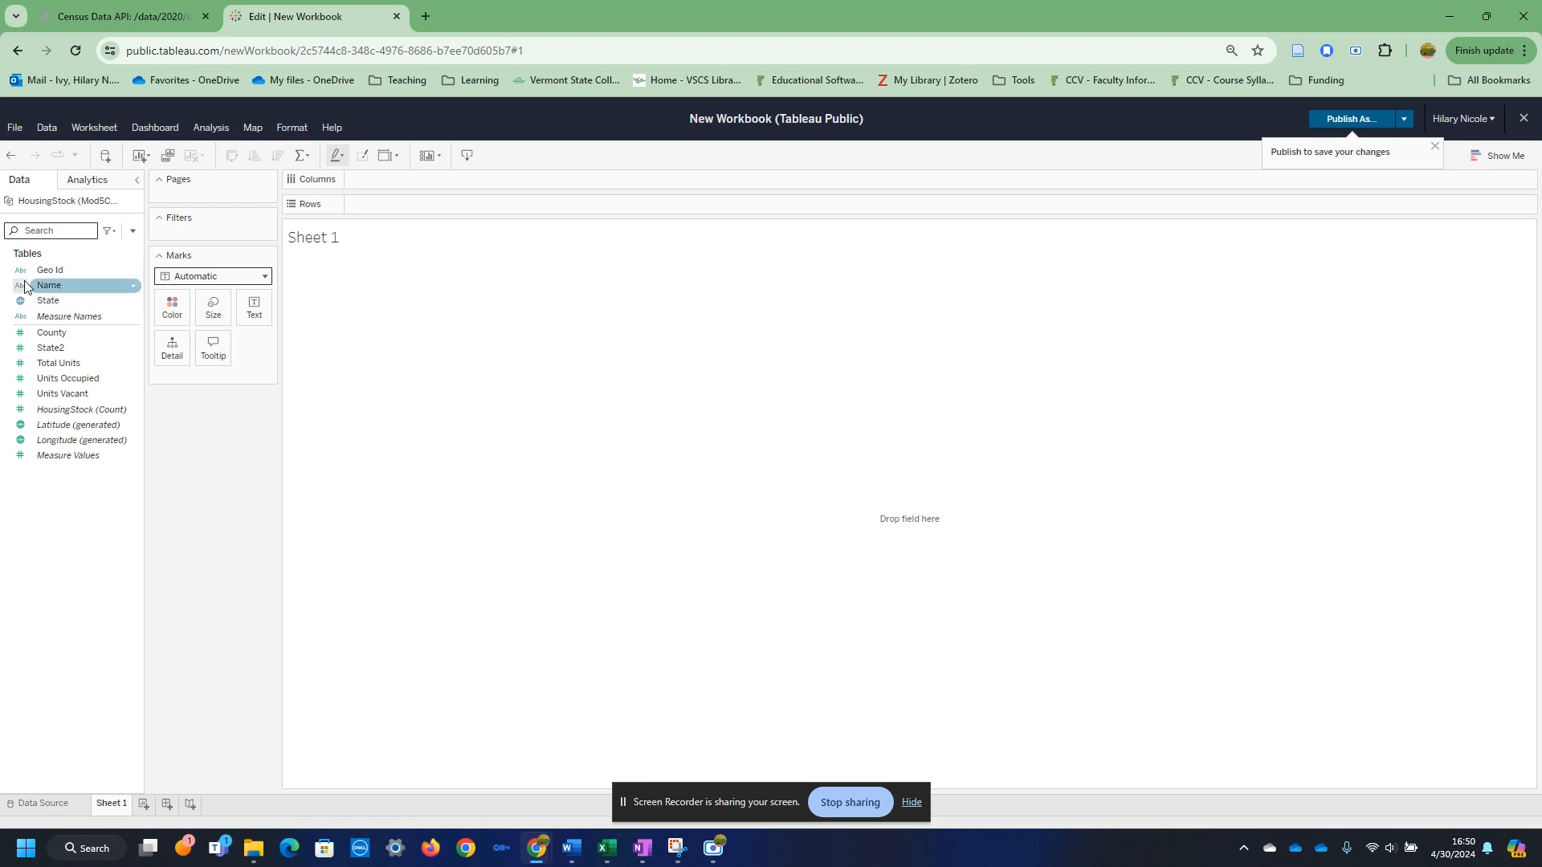
{"action": "left_click", "coordinate": [21, 288]}
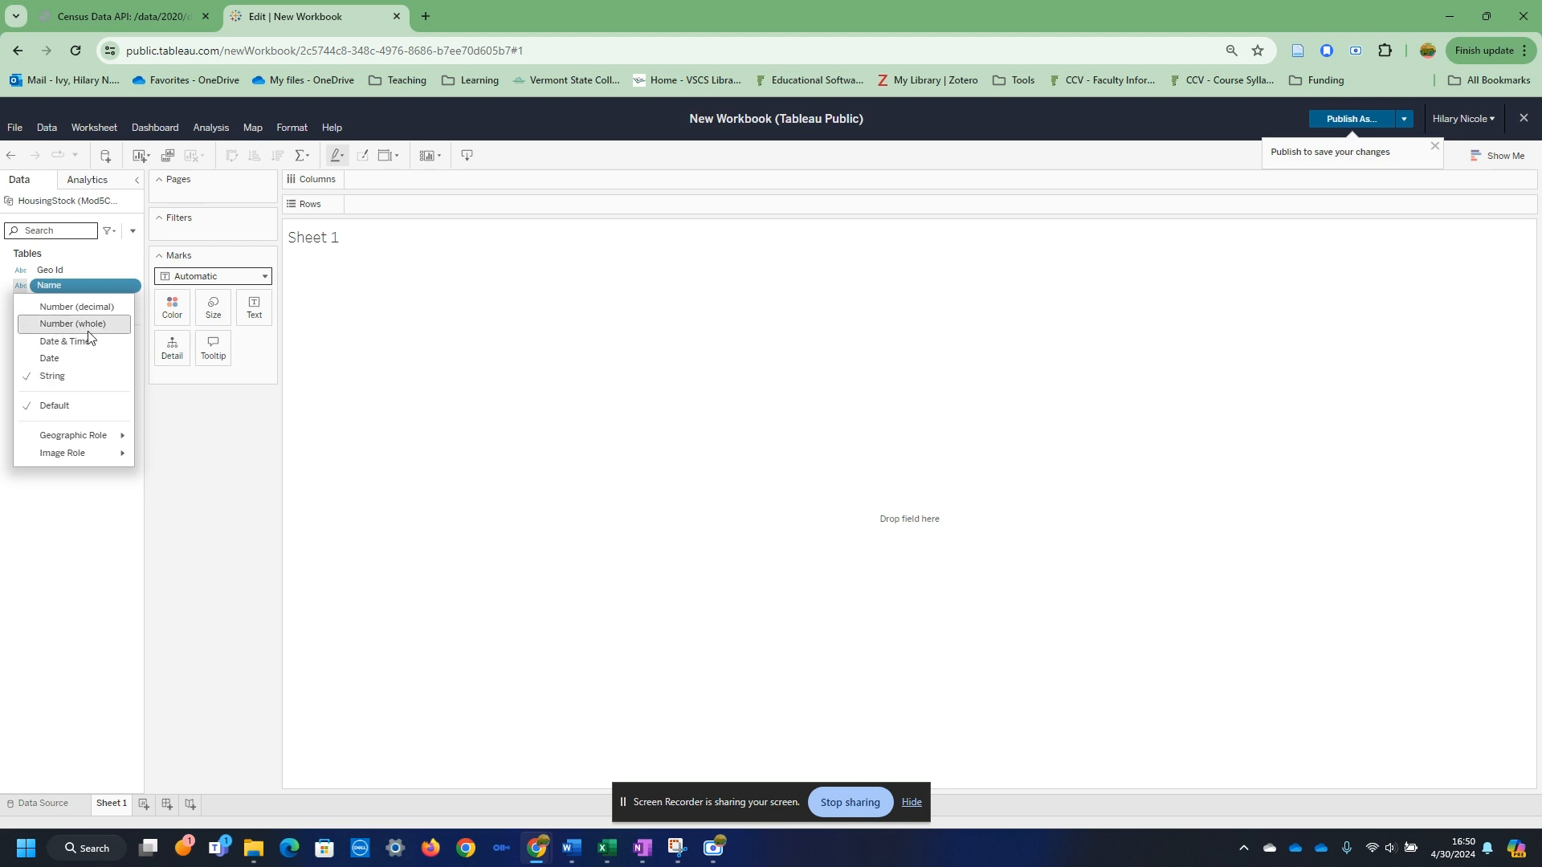
{"action": "left_click", "coordinate": [190, 338]}
{"action": "left_click_drag", "start_coordinate": [67, 290], "coordinate": [525, 345]}
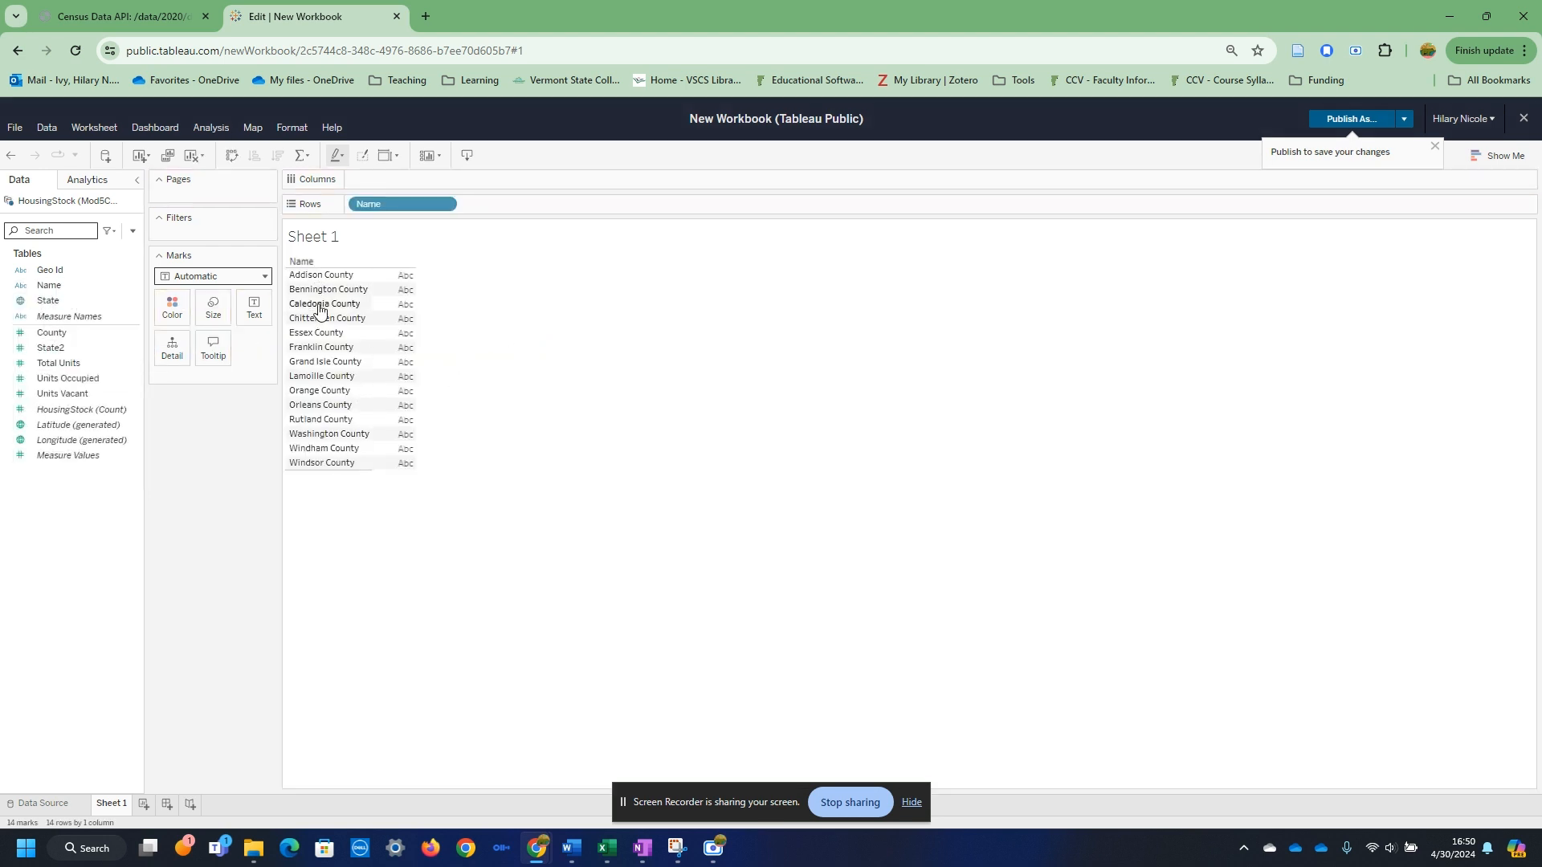
- Assign the County geographic role to the Name field
{"action": "left_click", "coordinate": [20, 287]}
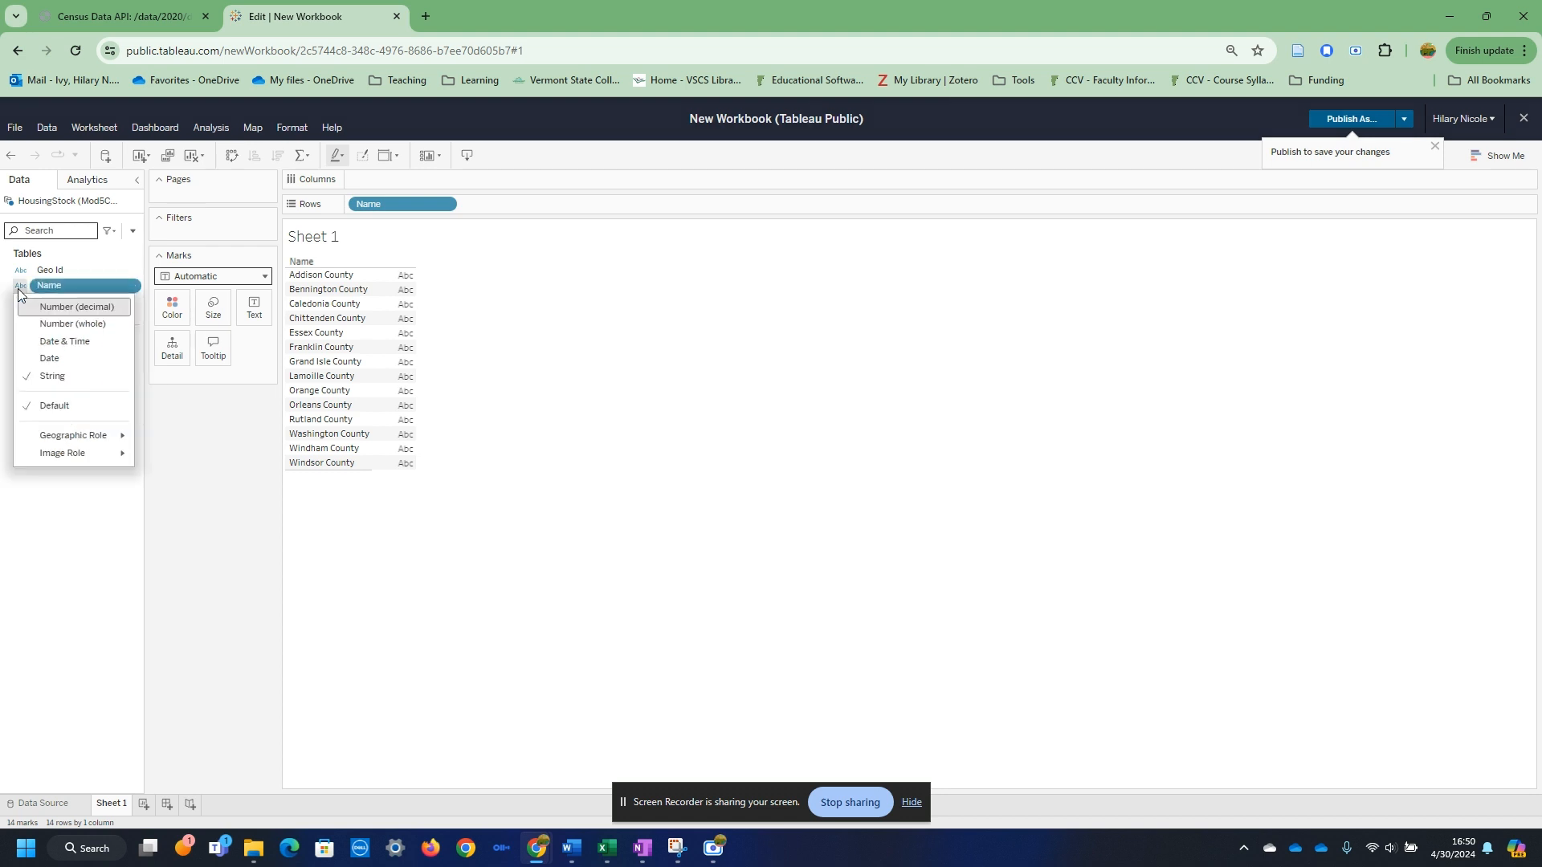
{"action": "mouse_move", "coordinate": [74, 436]}
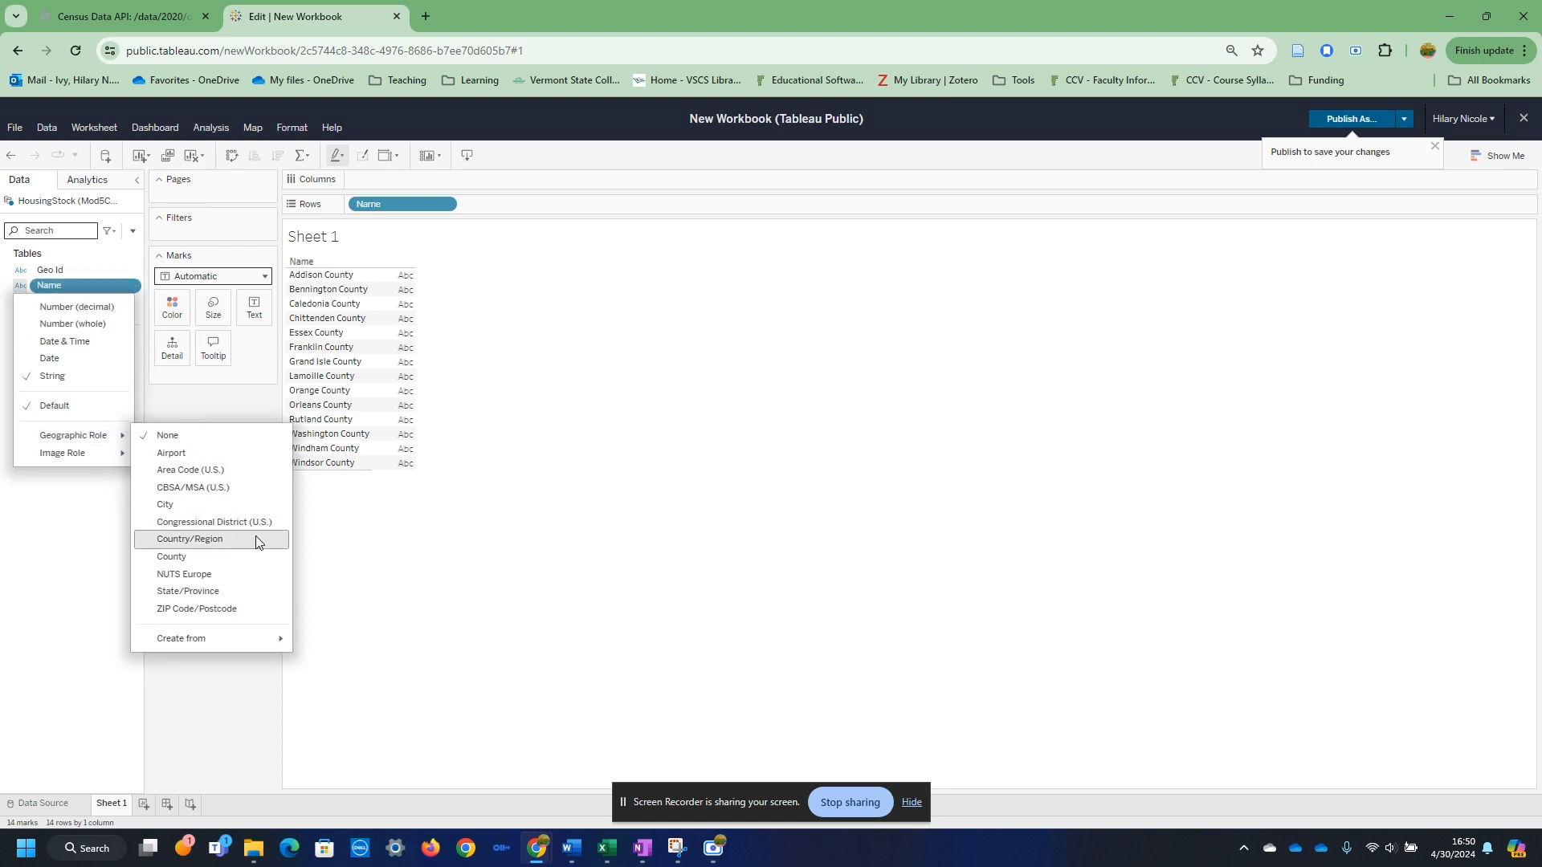
{"action": "left_click", "coordinate": [252, 558]}
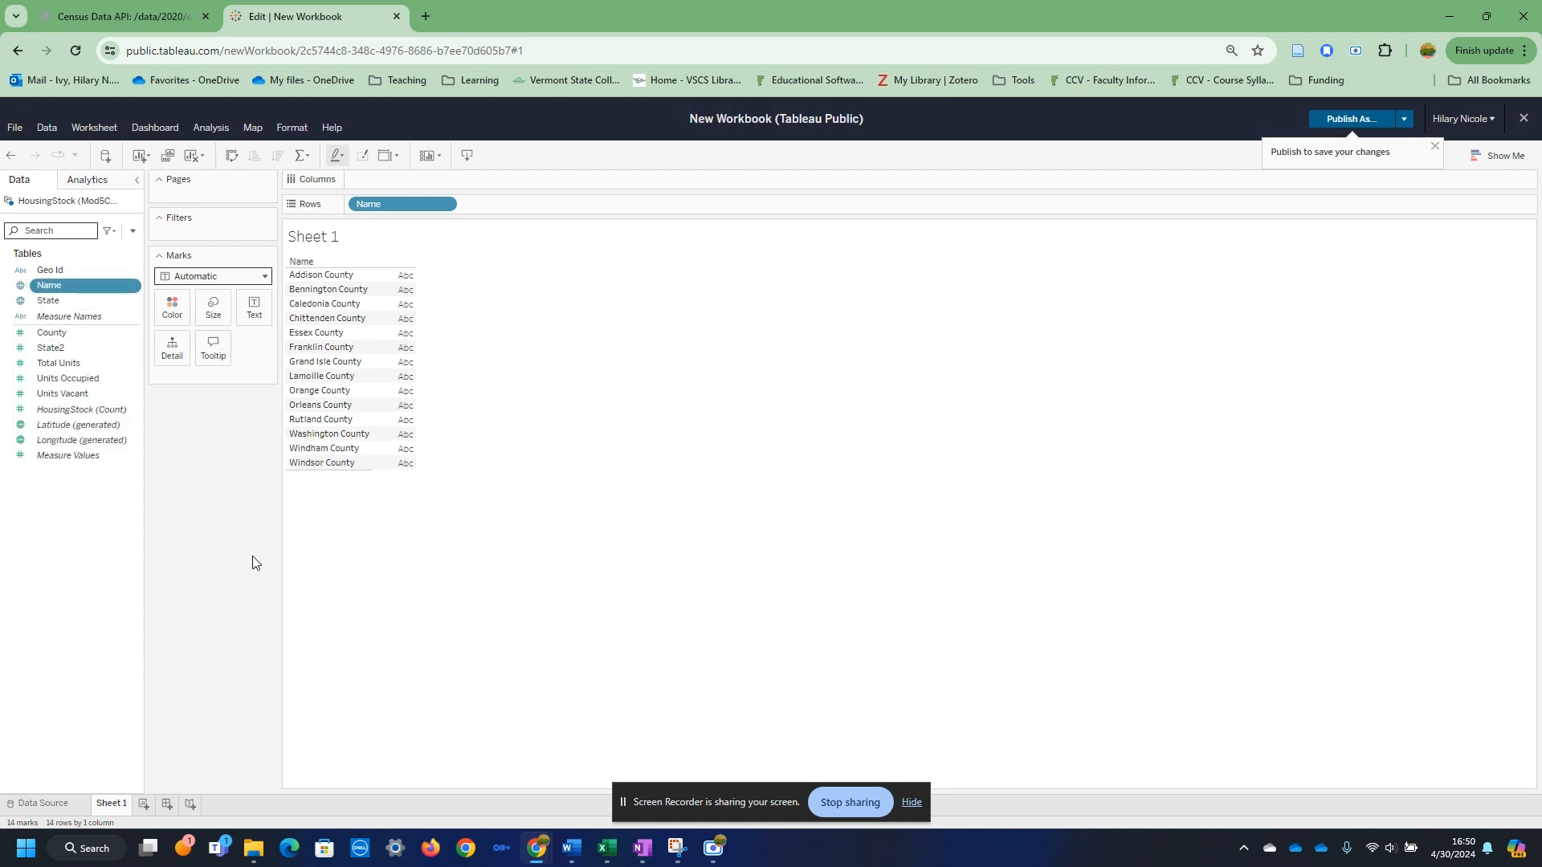
{"action": "left_click", "coordinate": [83, 273]}
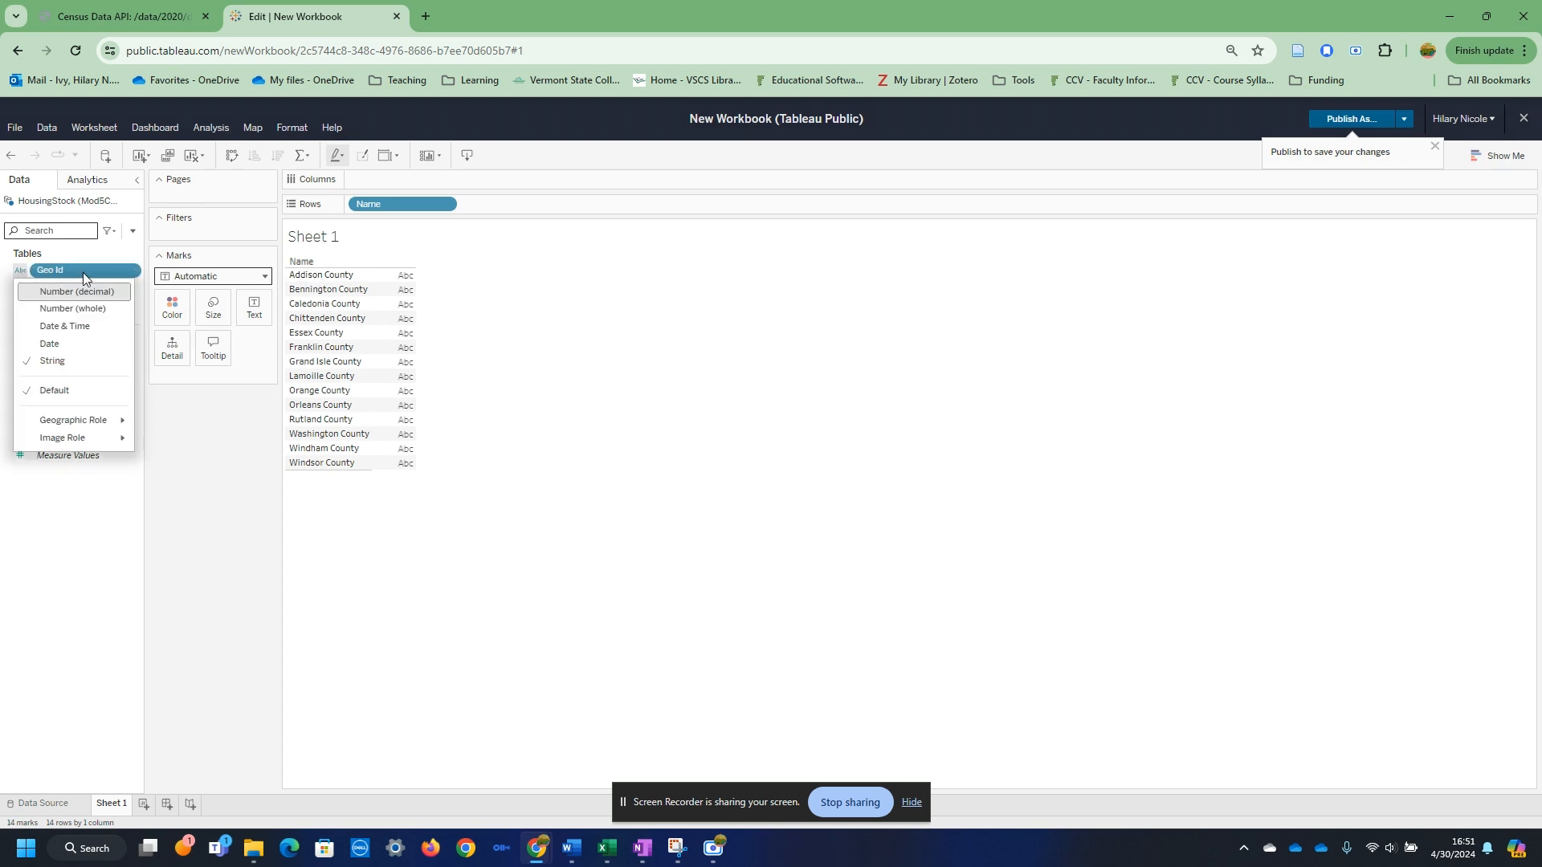
{"action": "mouse_move", "coordinate": [104, 426]}
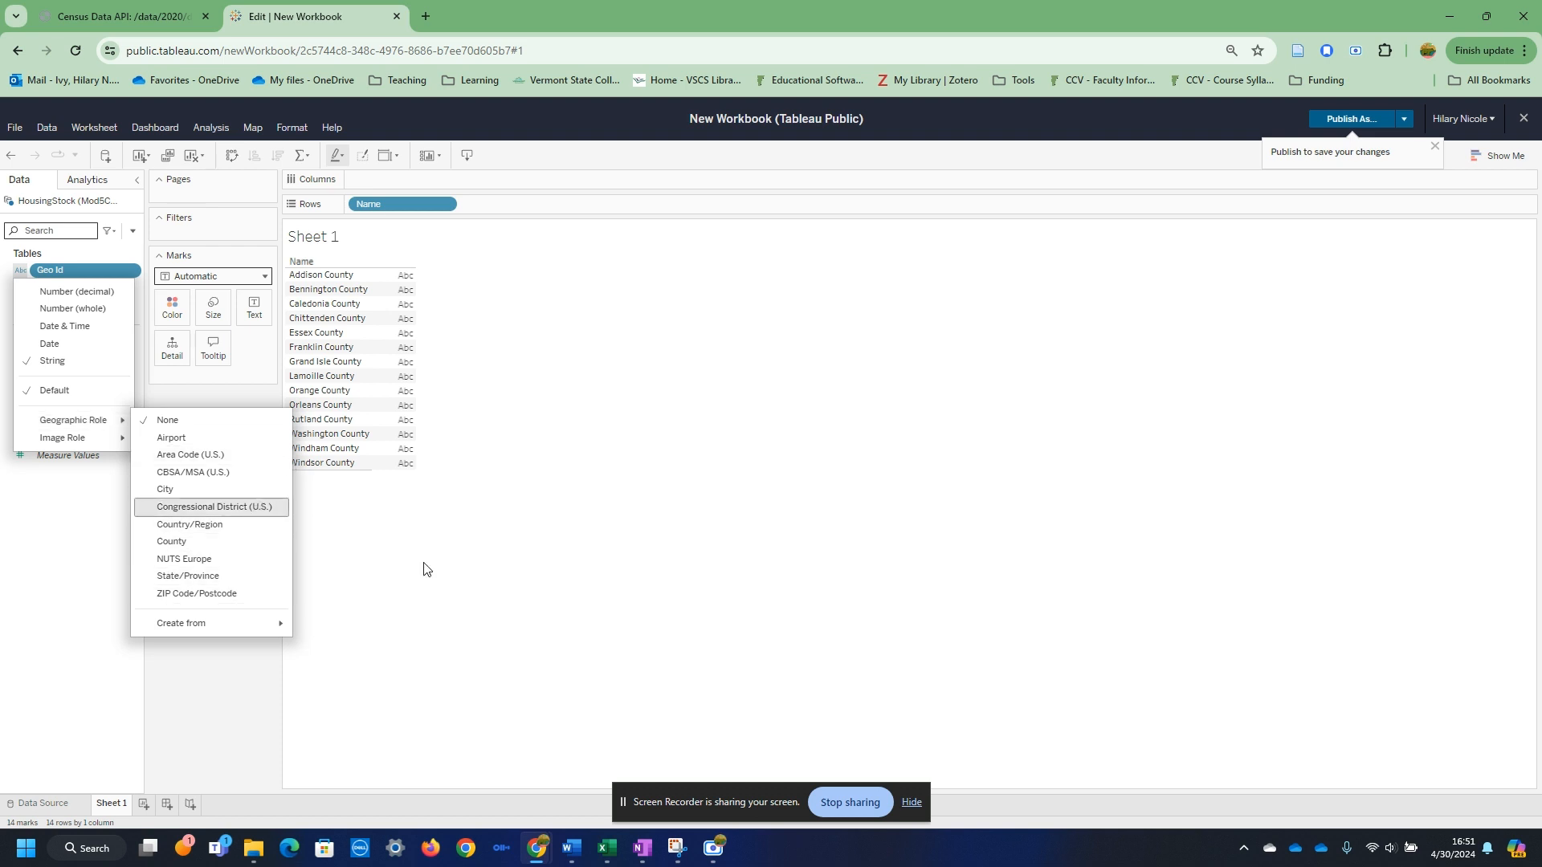
{"action": "left_click", "coordinate": [673, 667]}
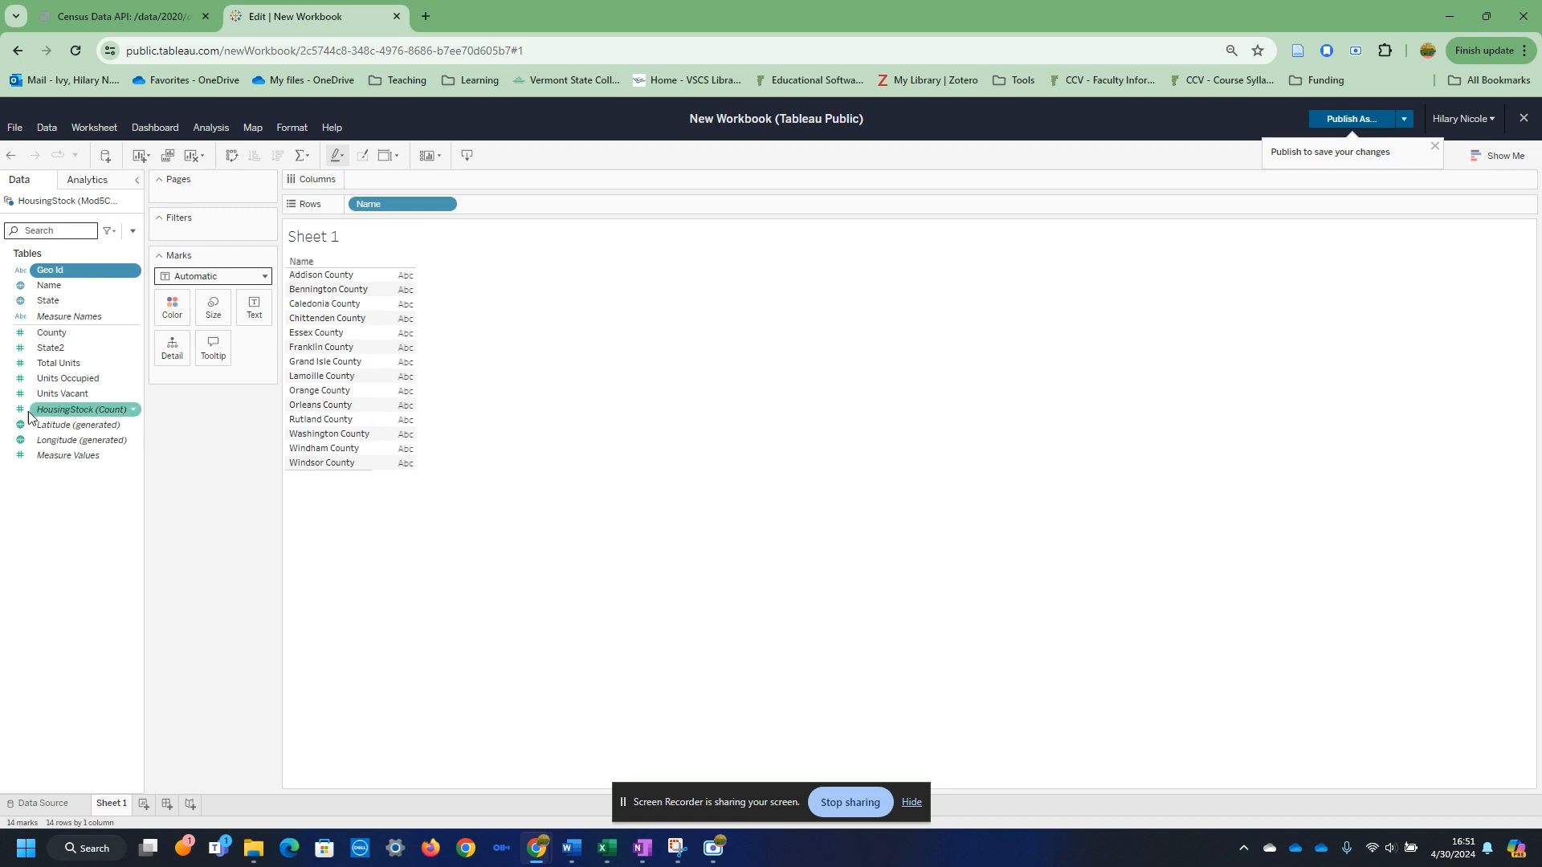
- Place the sum of Total Units on the columns to chart total housing units per county
{"action": "left_click_drag", "start_coordinate": [59, 363], "coordinate": [418, 182]}
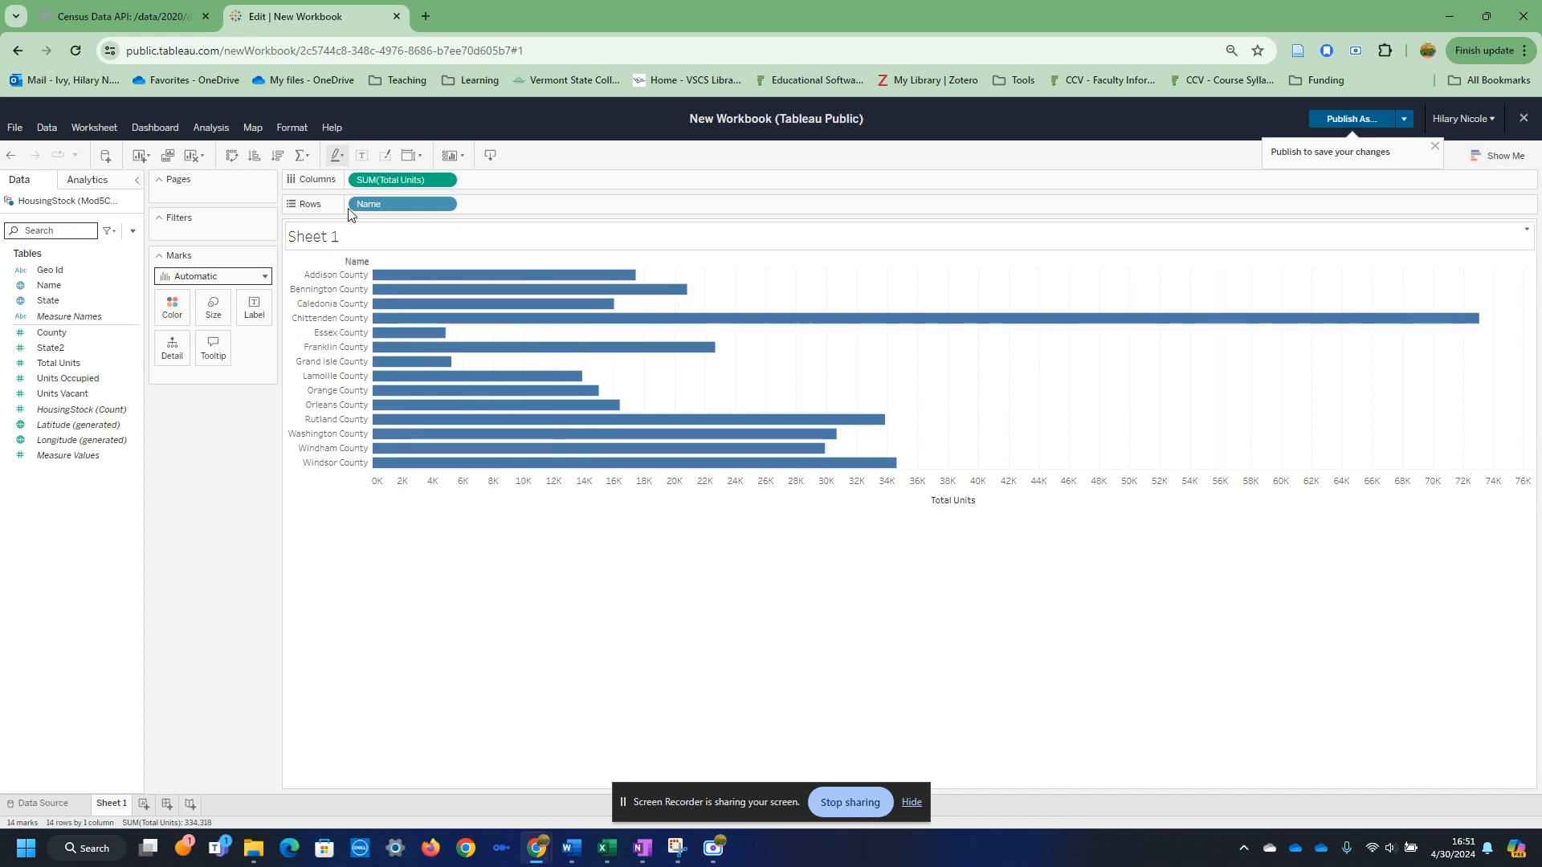
{"action": "left_click", "coordinate": [451, 180]}
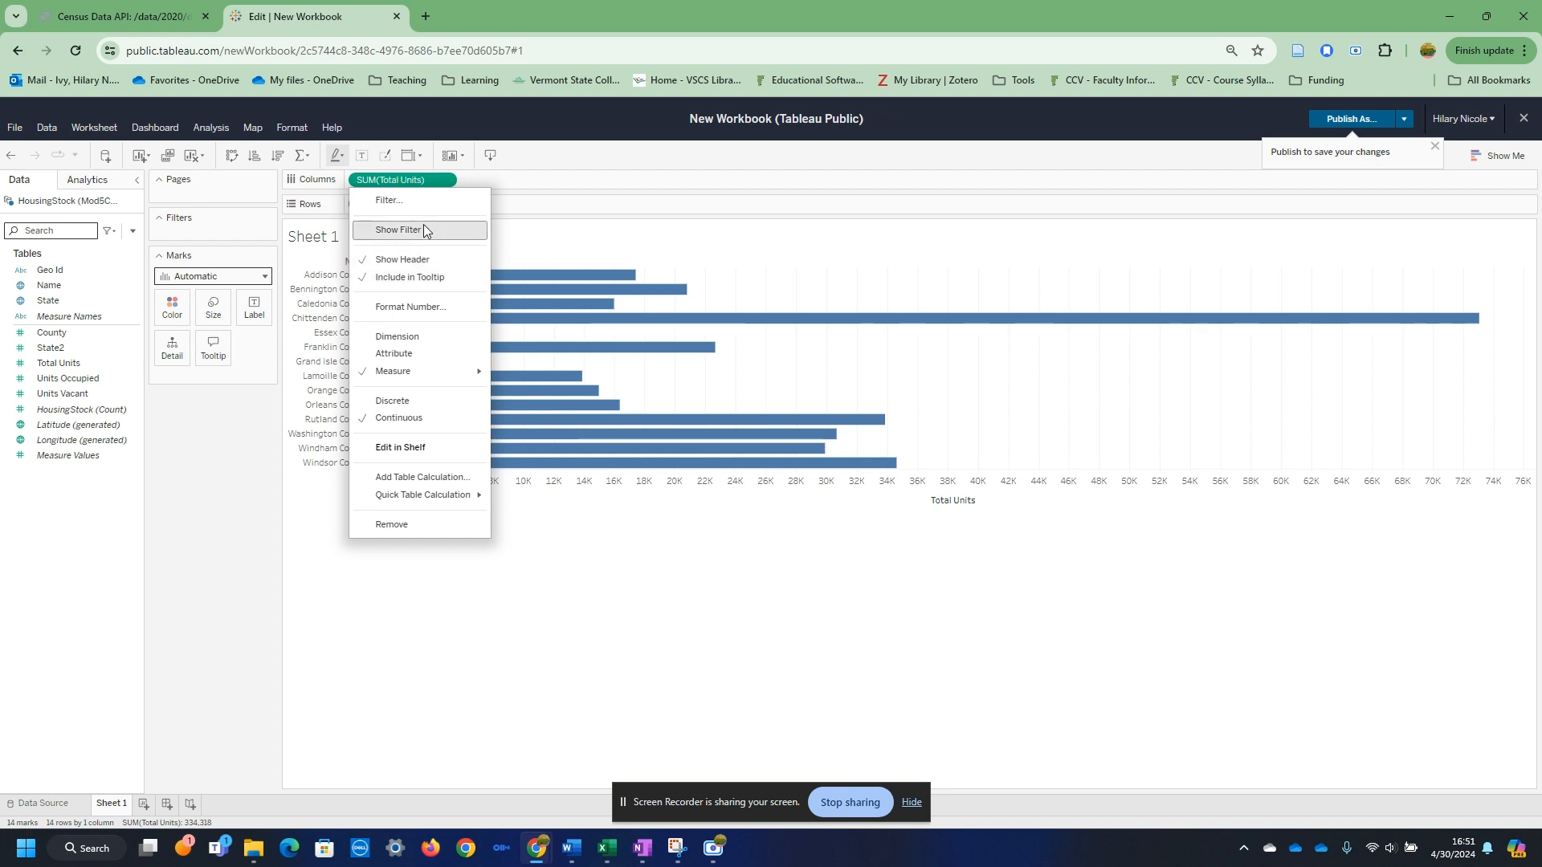
{"action": "left_click", "coordinate": [393, 608]}
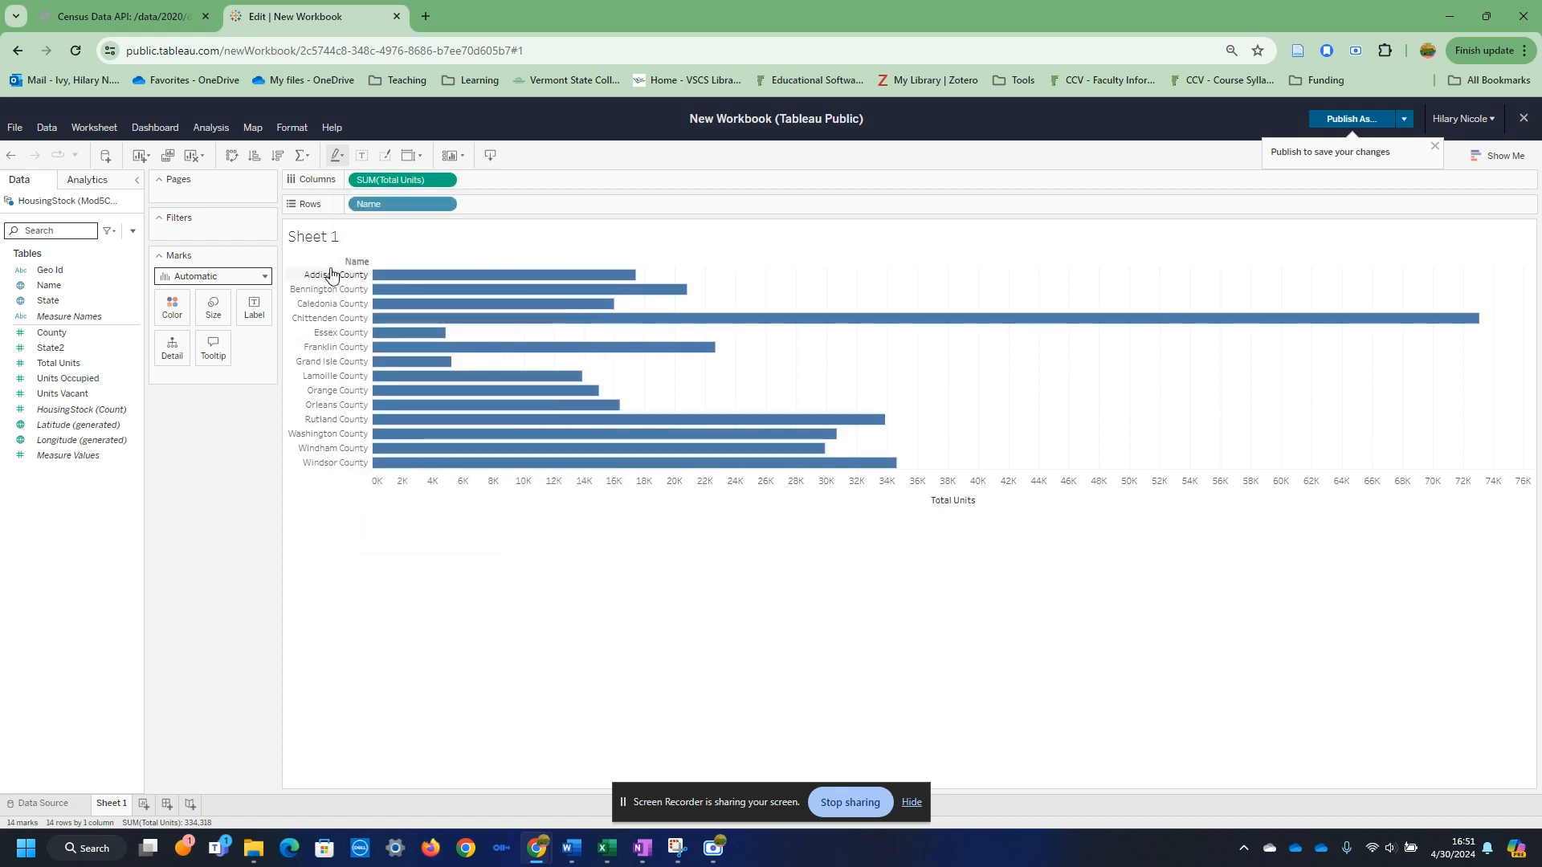
- Sort the county bars in ascending order by Total Units
{"action": "left_click", "coordinate": [365, 262]}
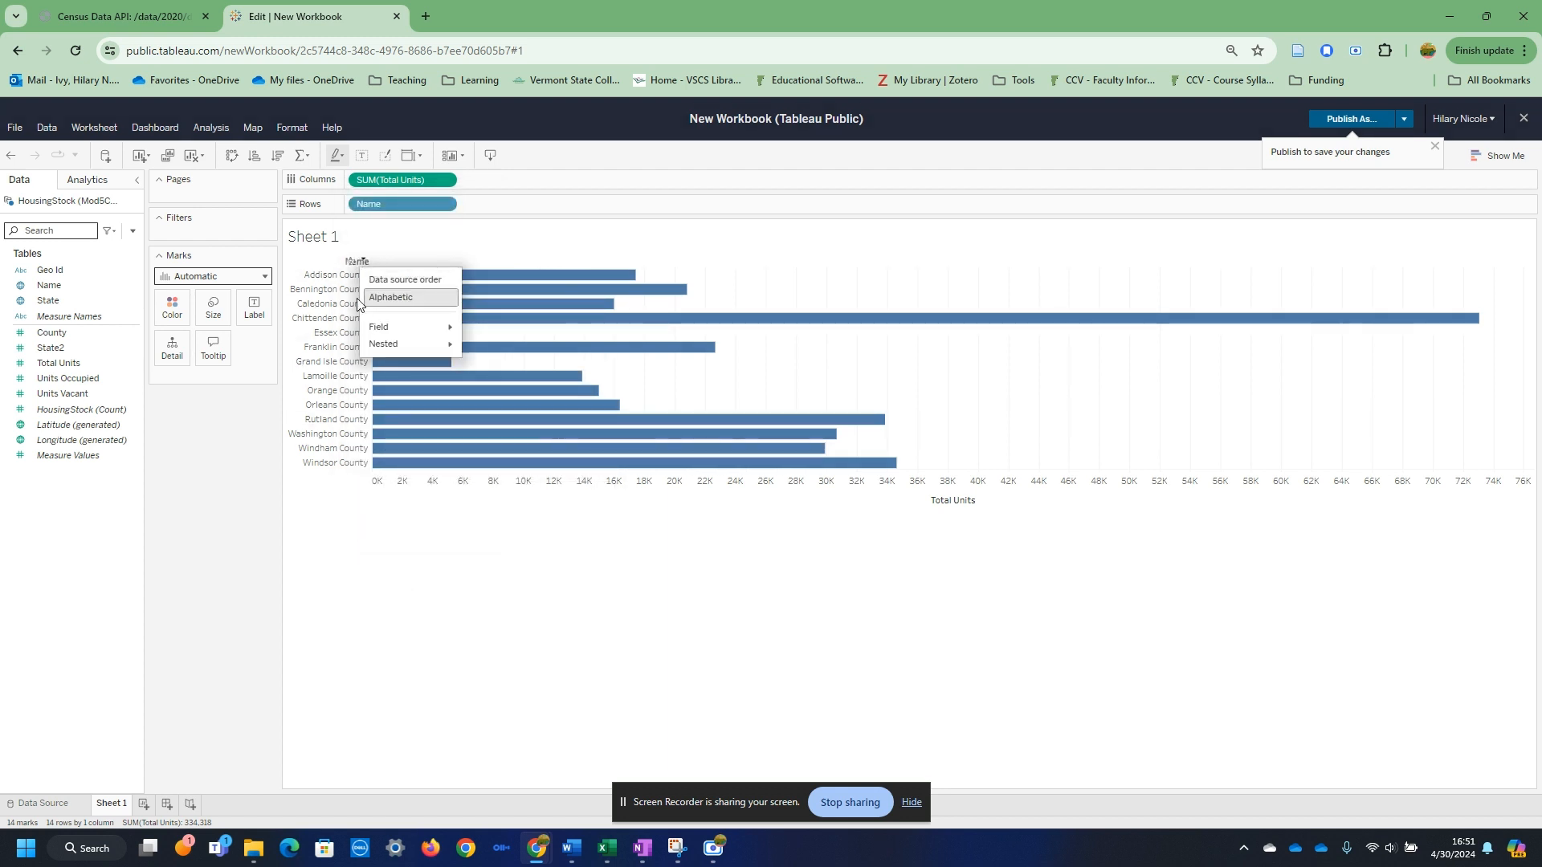
{"action": "left_click", "coordinate": [338, 276]}
{"action": "left_click", "coordinate": [330, 277]}
{"action": "left_click", "coordinate": [353, 275]}
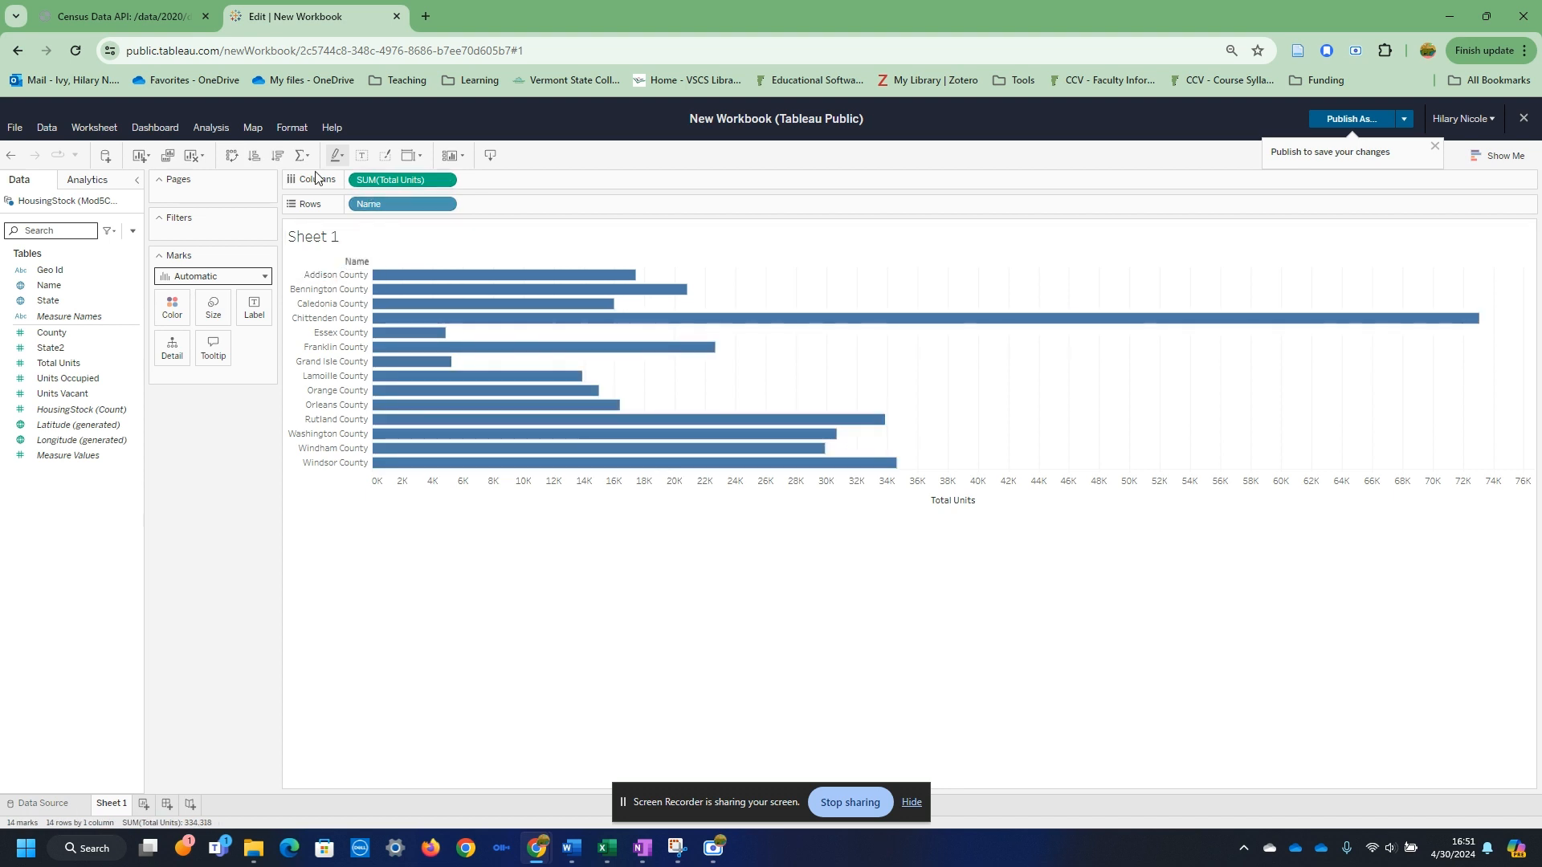
{"action": "left_click", "coordinate": [255, 156]}
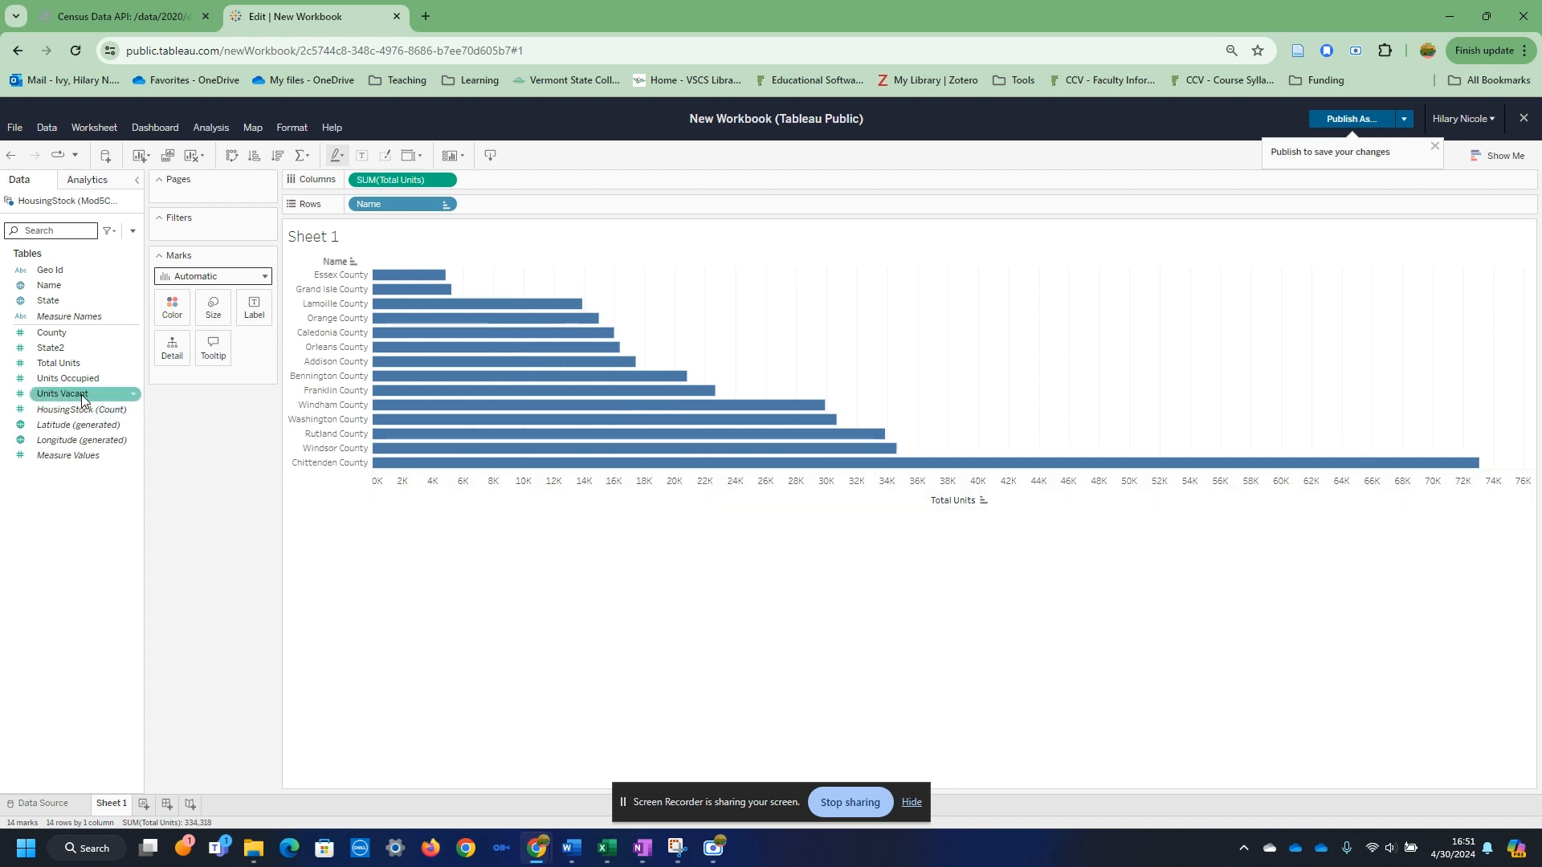
- Replace the Total Units bar chart with a filled county map colored and labeled by Units Vacant
{"action": "left_click_drag", "start_coordinate": [58, 399], "coordinate": [165, 315]}
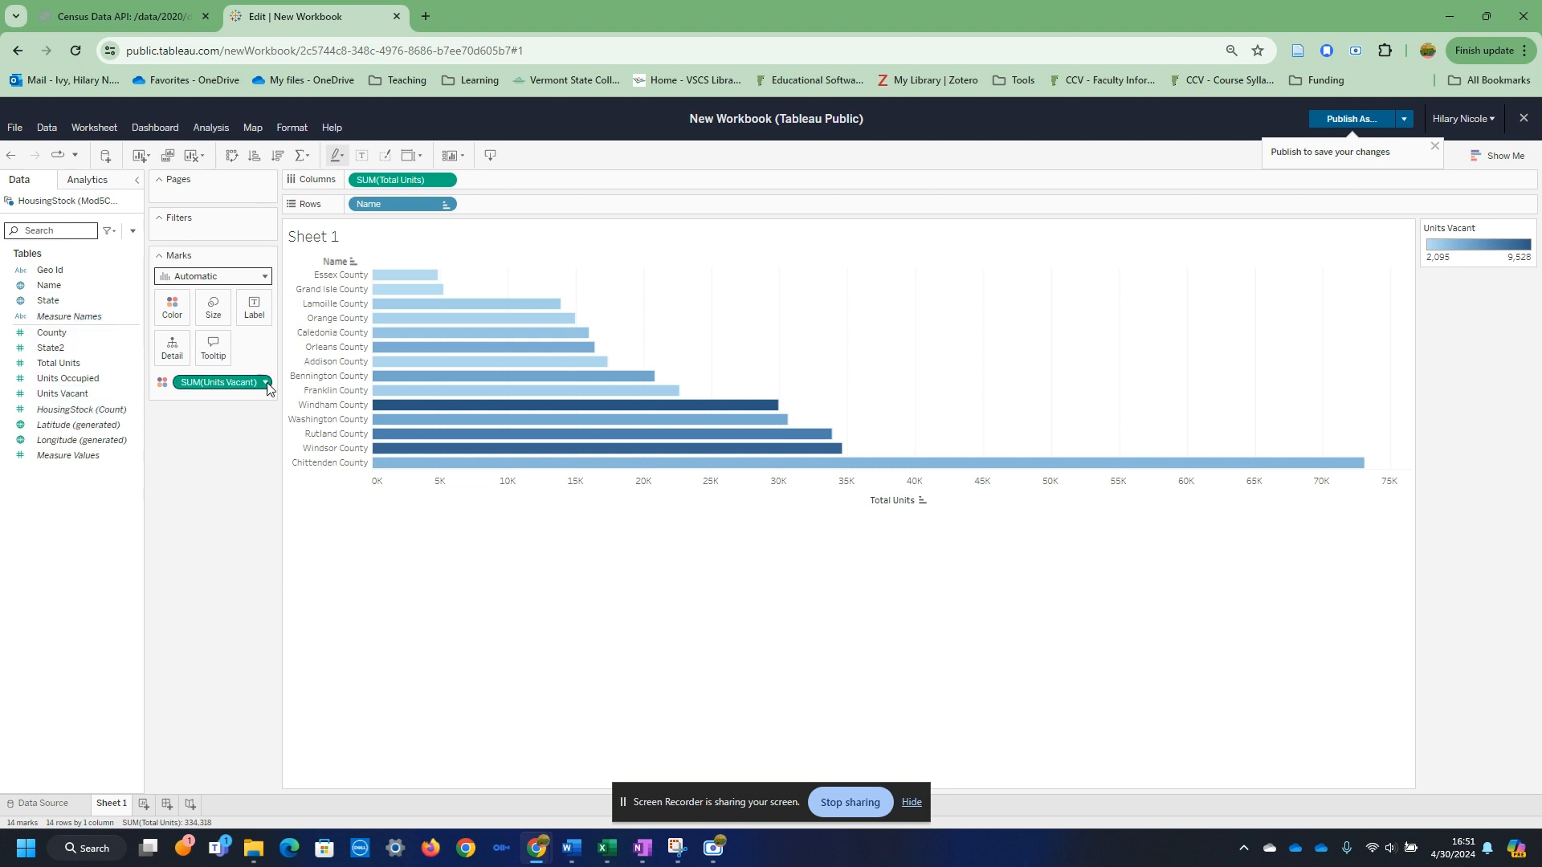
{"action": "left_click", "coordinate": [1498, 155]}
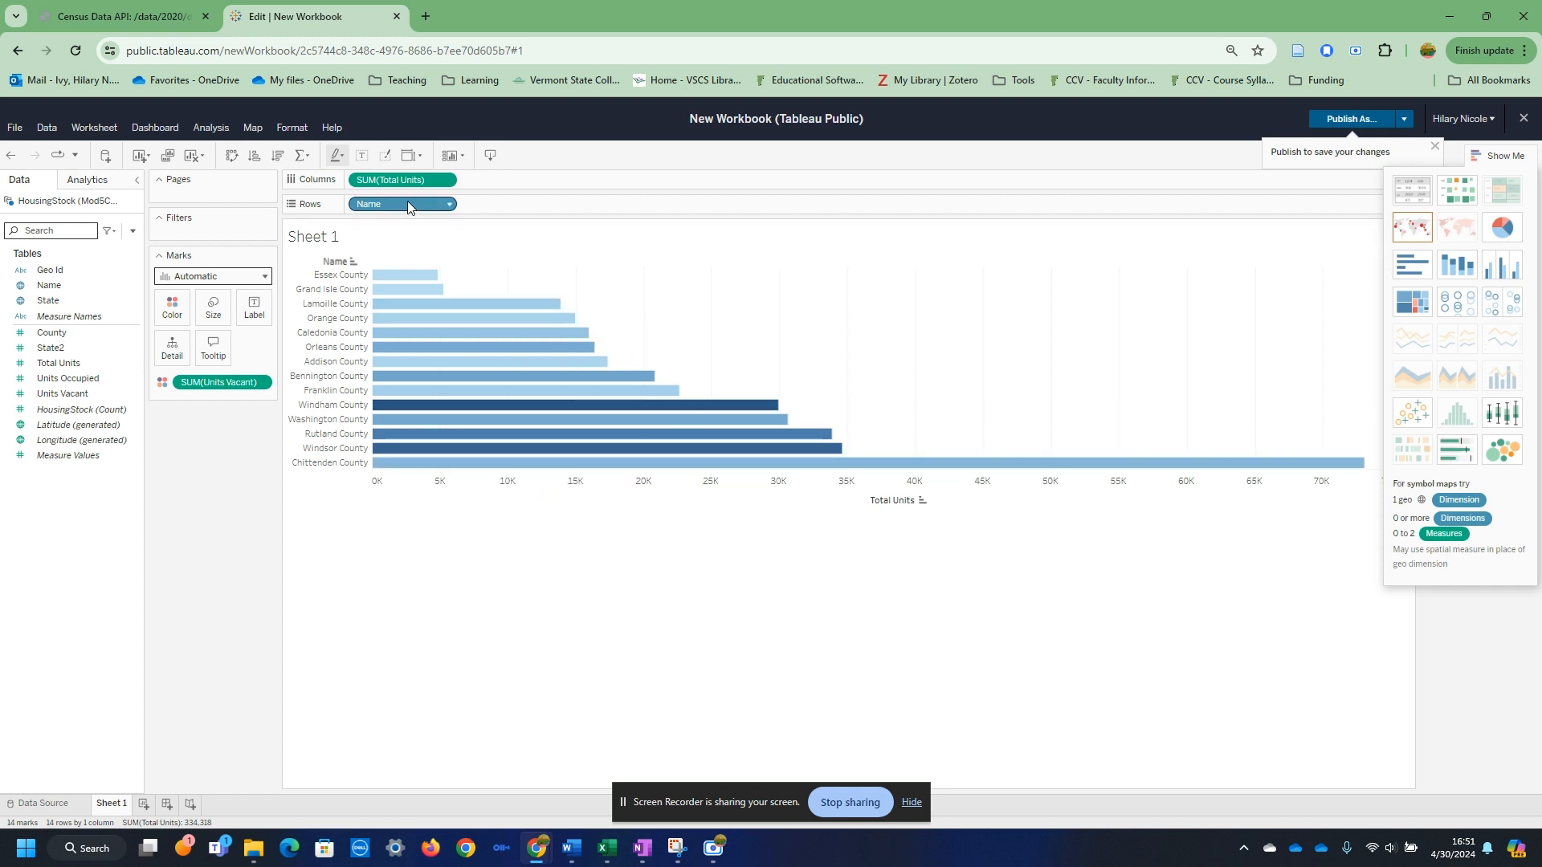
{"action": "left_click_drag", "start_coordinate": [388, 186], "coordinate": [76, 535]}
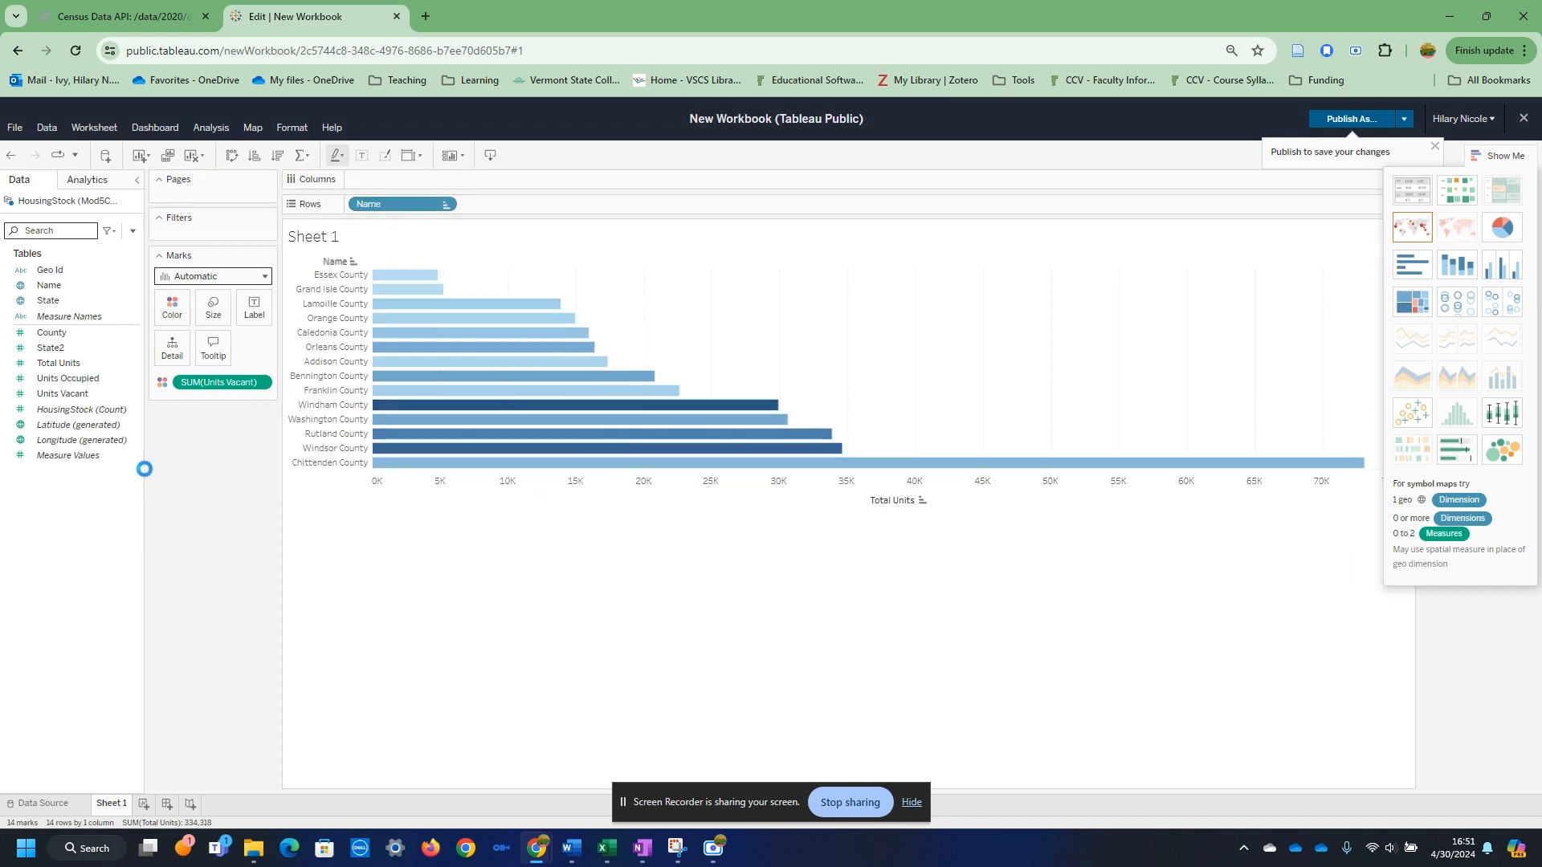
{"action": "left_click", "coordinate": [1458, 228]}
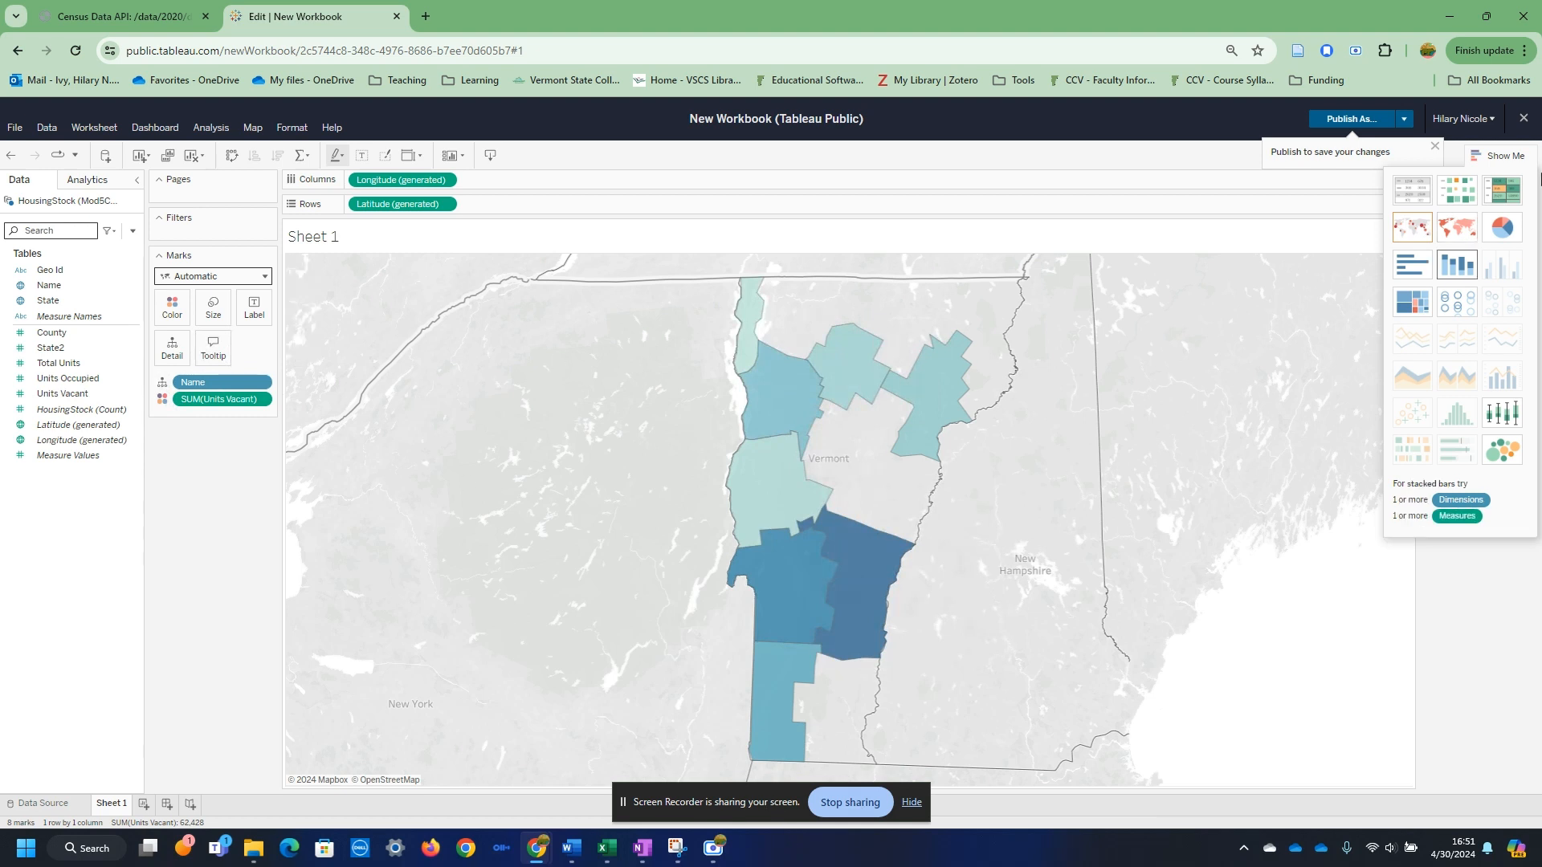
{"action": "left_click", "coordinate": [1529, 159]}
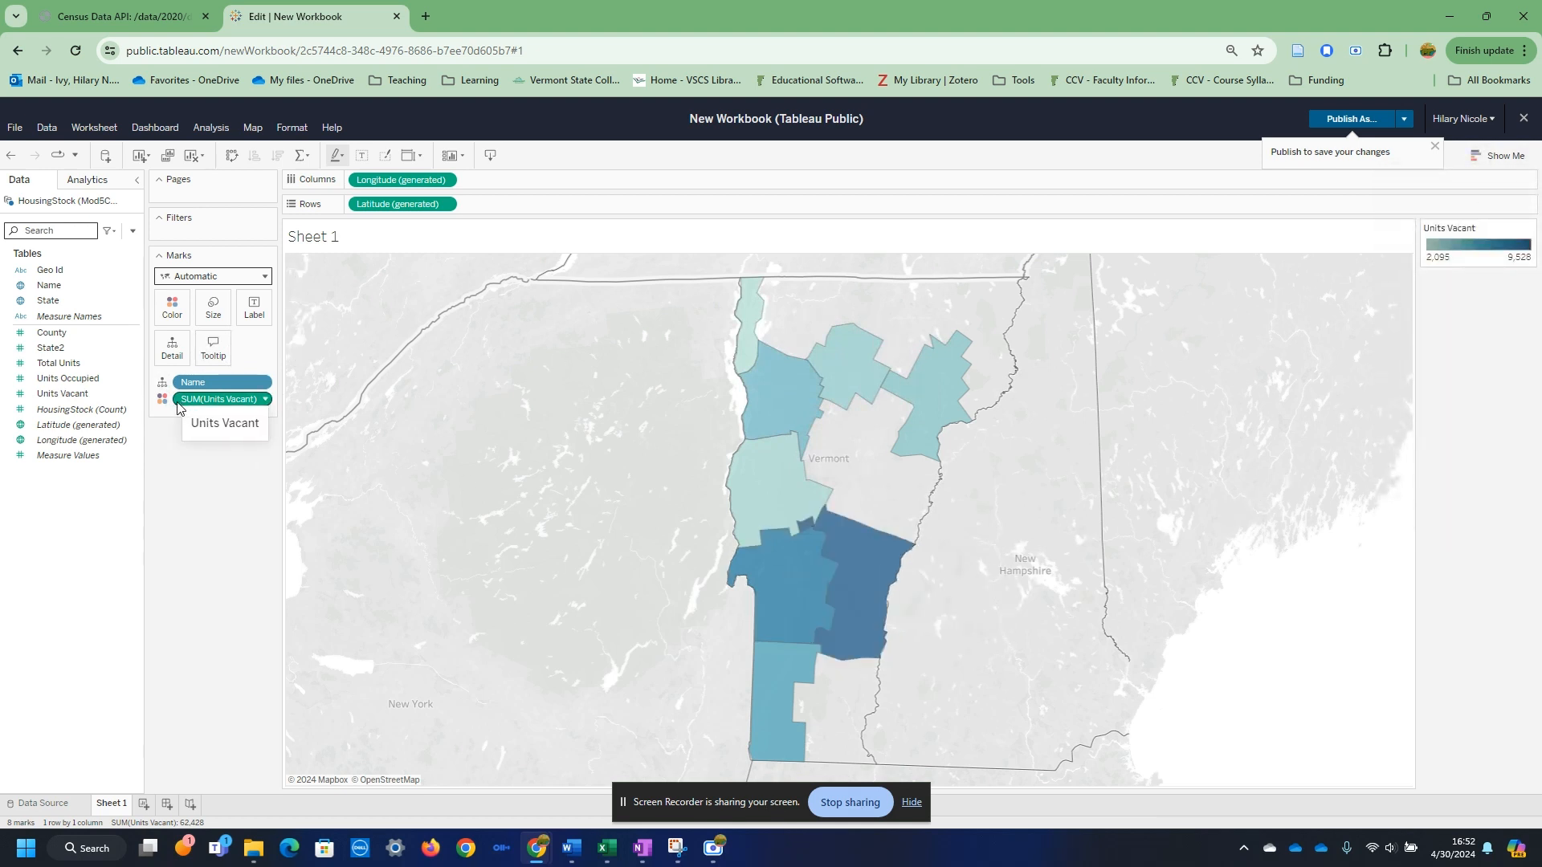
{"action": "left_click_drag", "start_coordinate": [63, 394], "coordinate": [254, 310]}
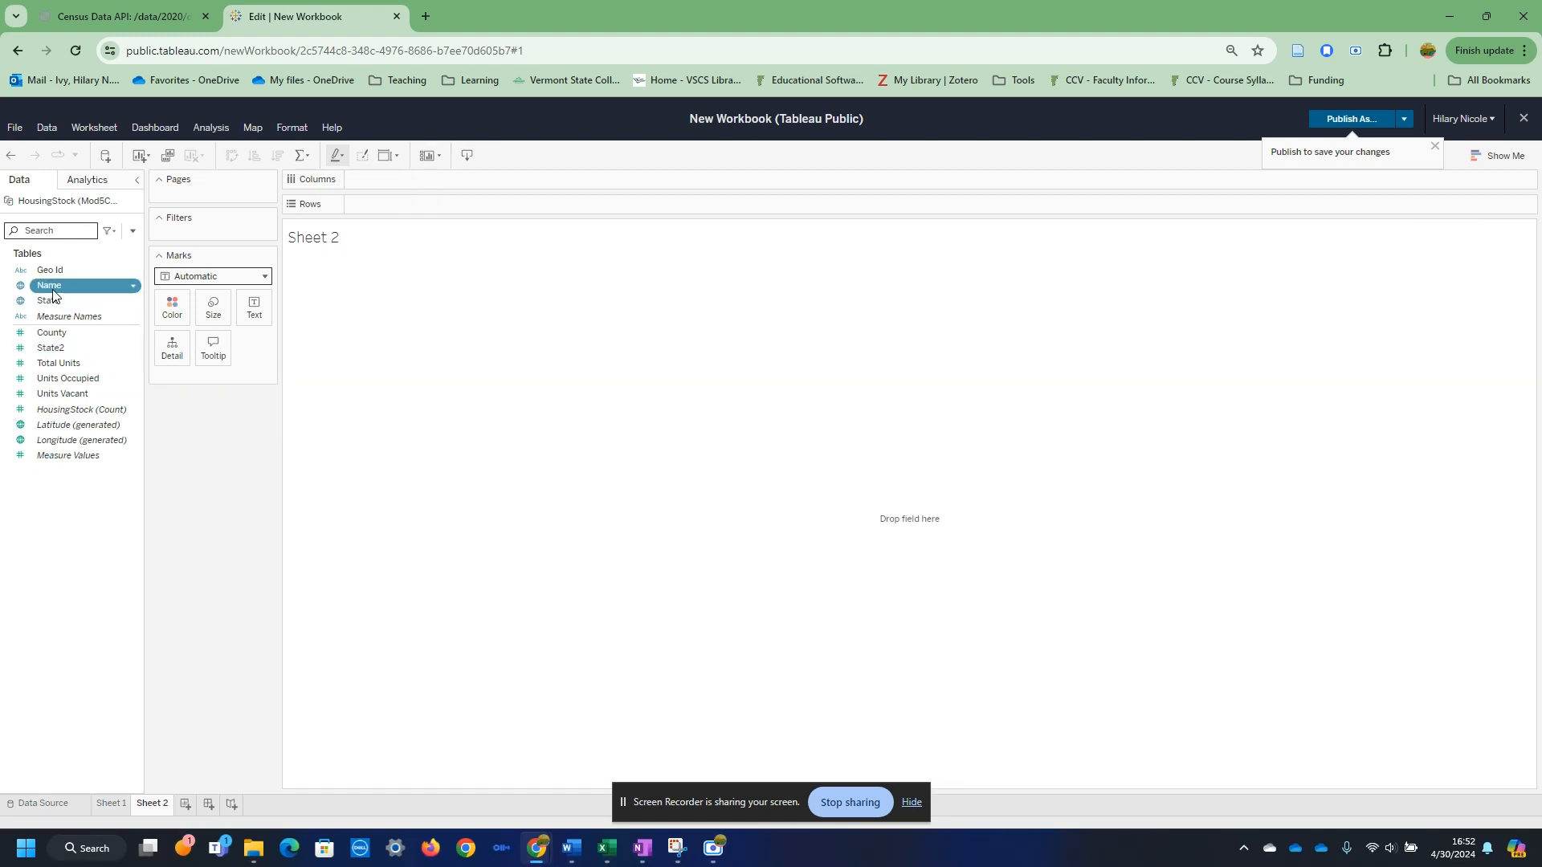
- Build a text table in Sheet 2 listing Units Vacant for each county name
{"action": "left_click_drag", "start_coordinate": [50, 288], "coordinate": [489, 319]}
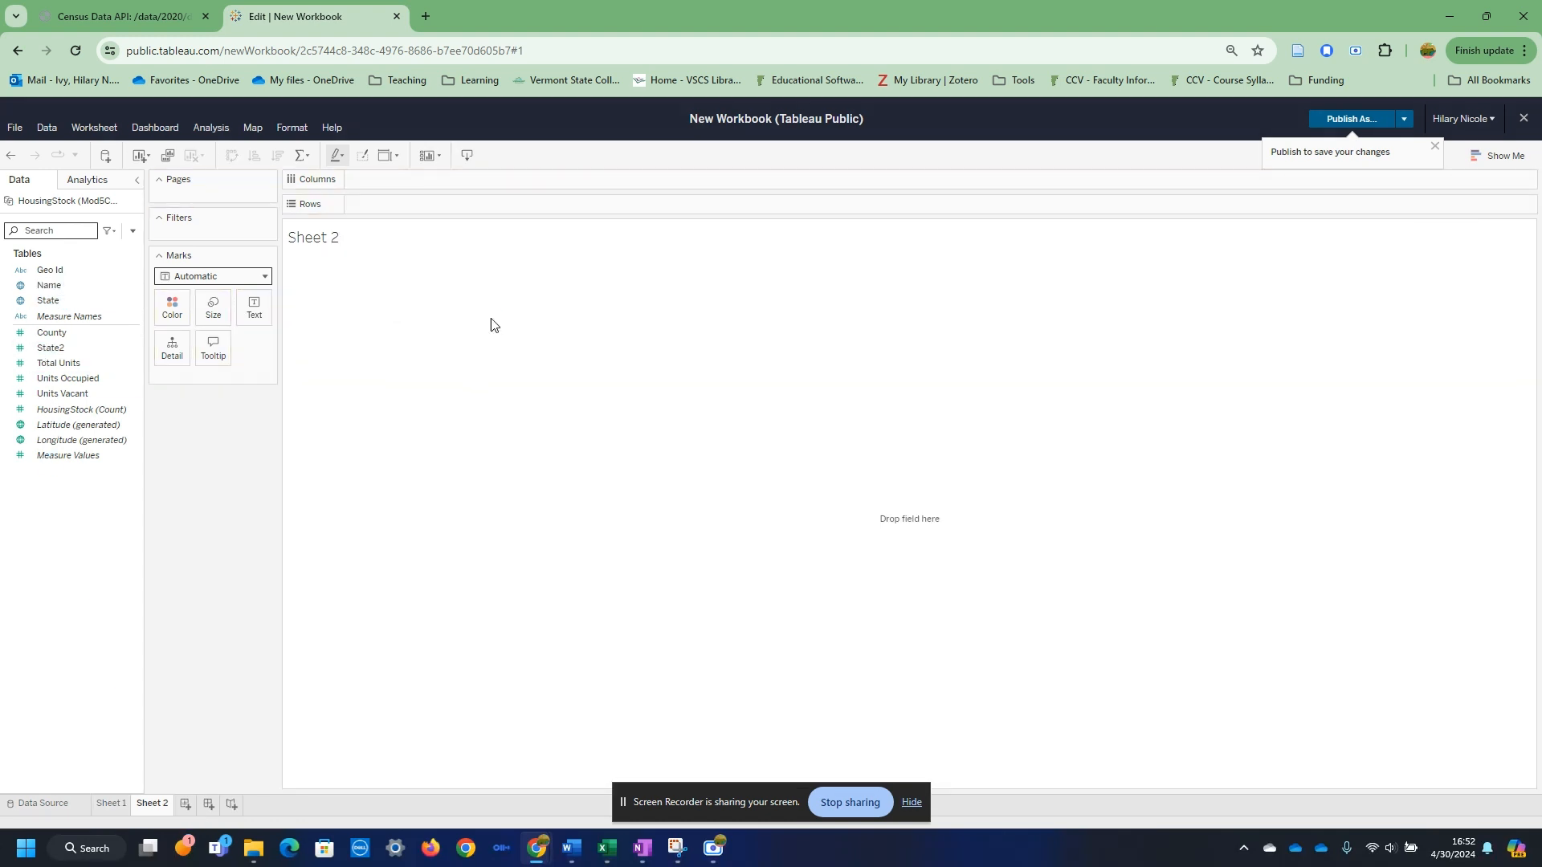
{"action": "left_click", "coordinate": [1498, 155]}
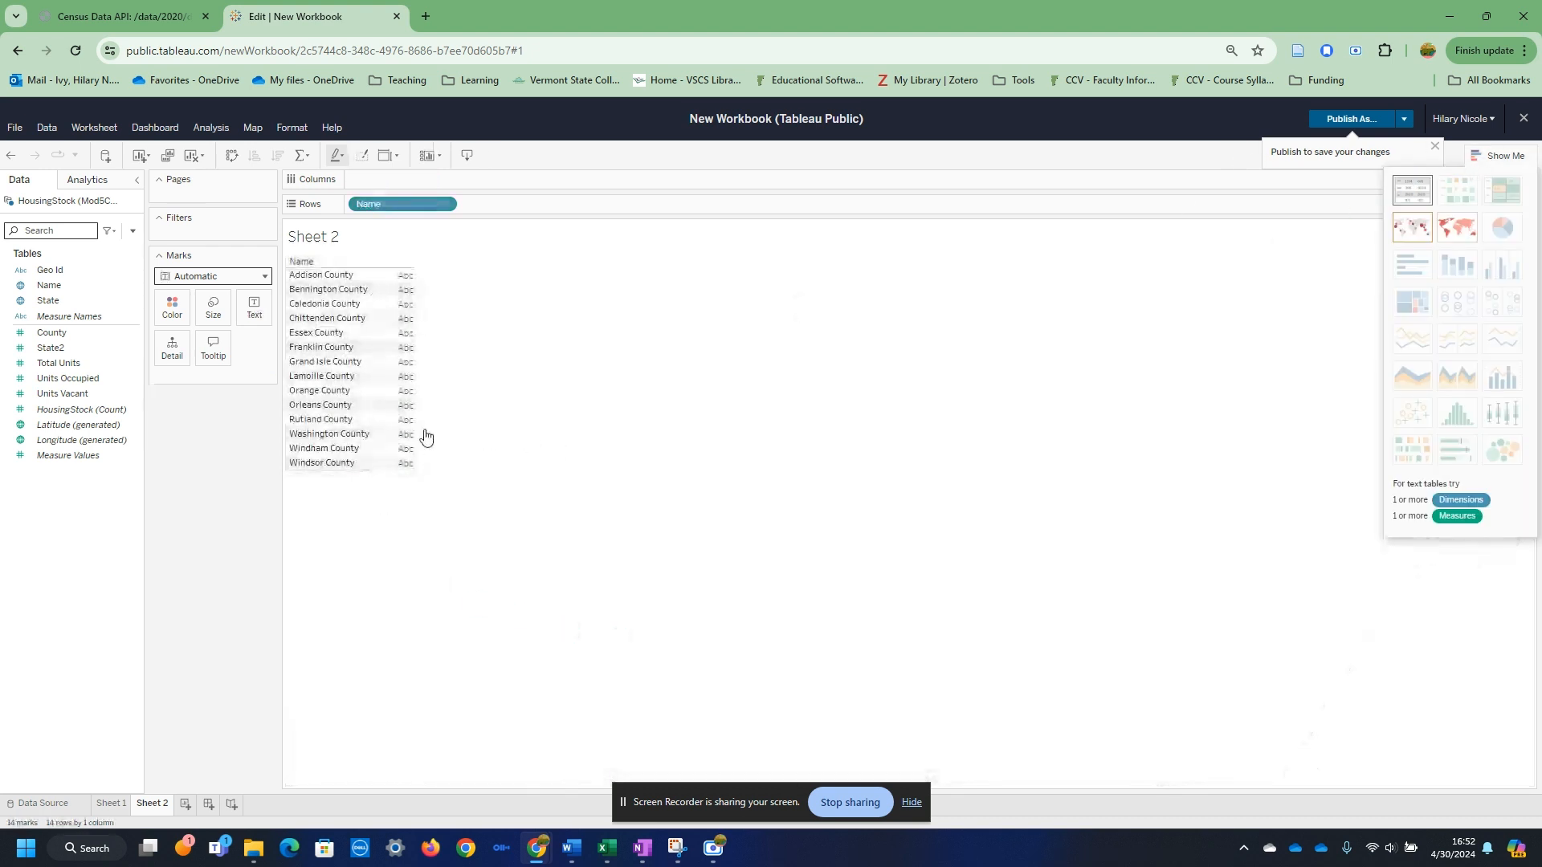
{"action": "left_click_drag", "start_coordinate": [56, 396], "coordinate": [412, 383]}
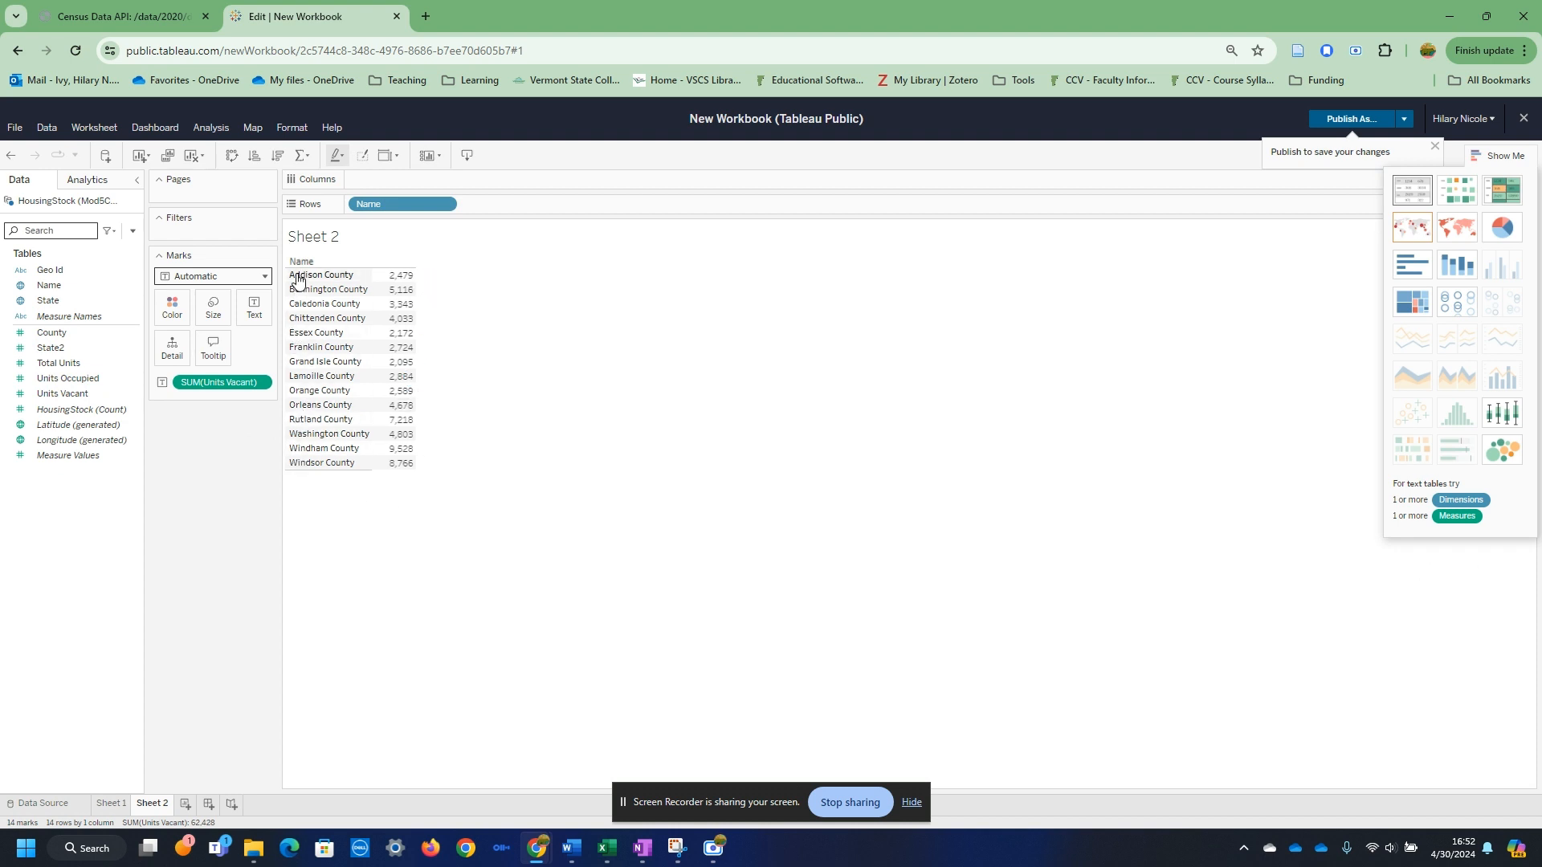
- Create a calculated field named Vacancy Ratio for the Sheet 1 map with the formula [Units Vacant]/[Total Units]
{"action": "left_click", "coordinate": [112, 803]}
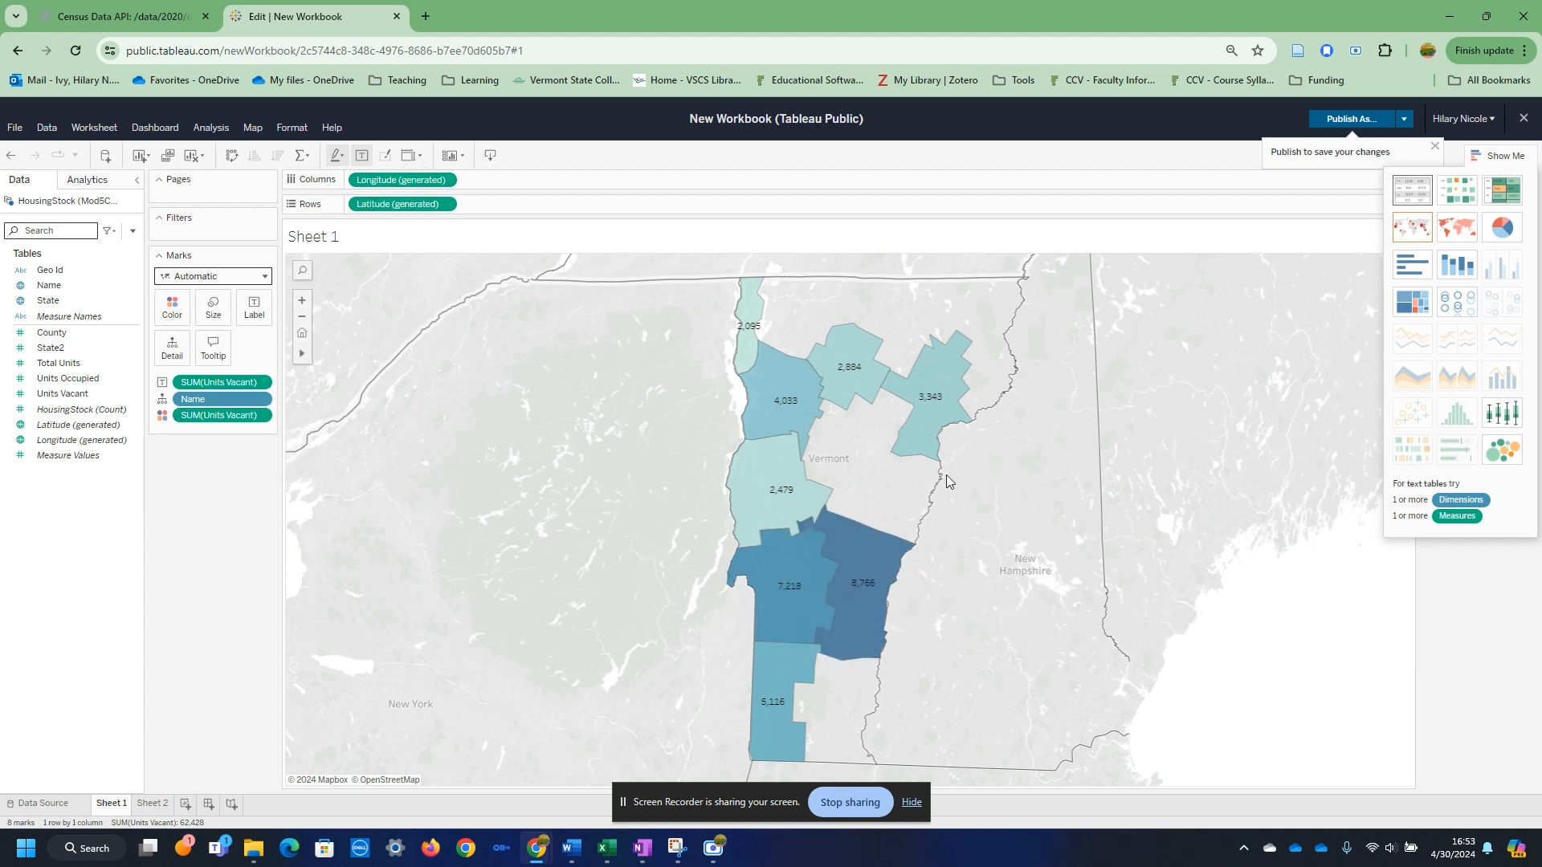
{"action": "left_click", "coordinate": [1495, 154]}
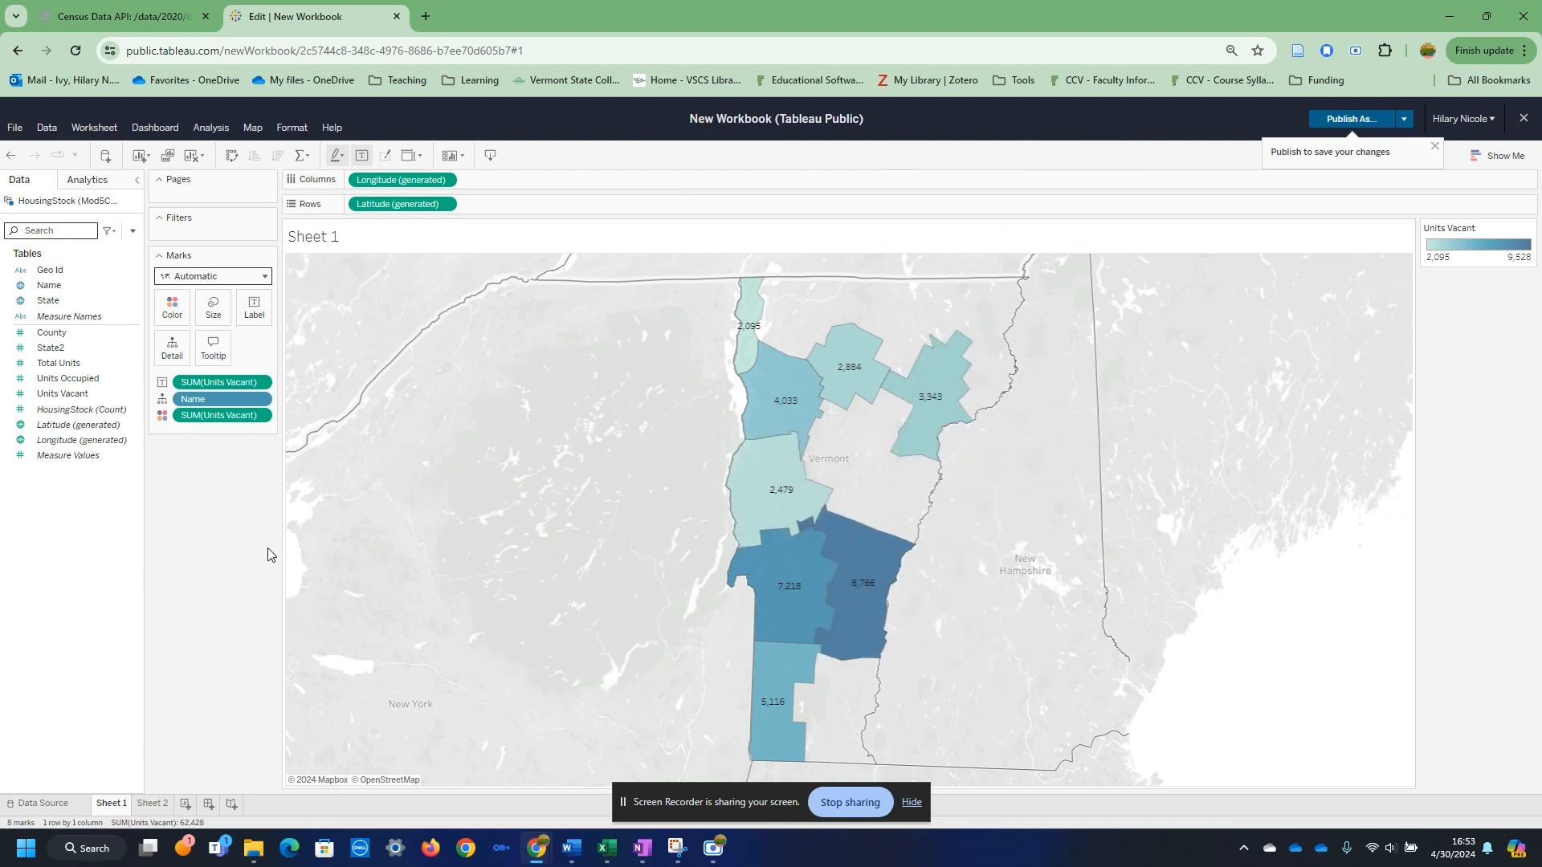
{"action": "left_click", "coordinate": [219, 132]}
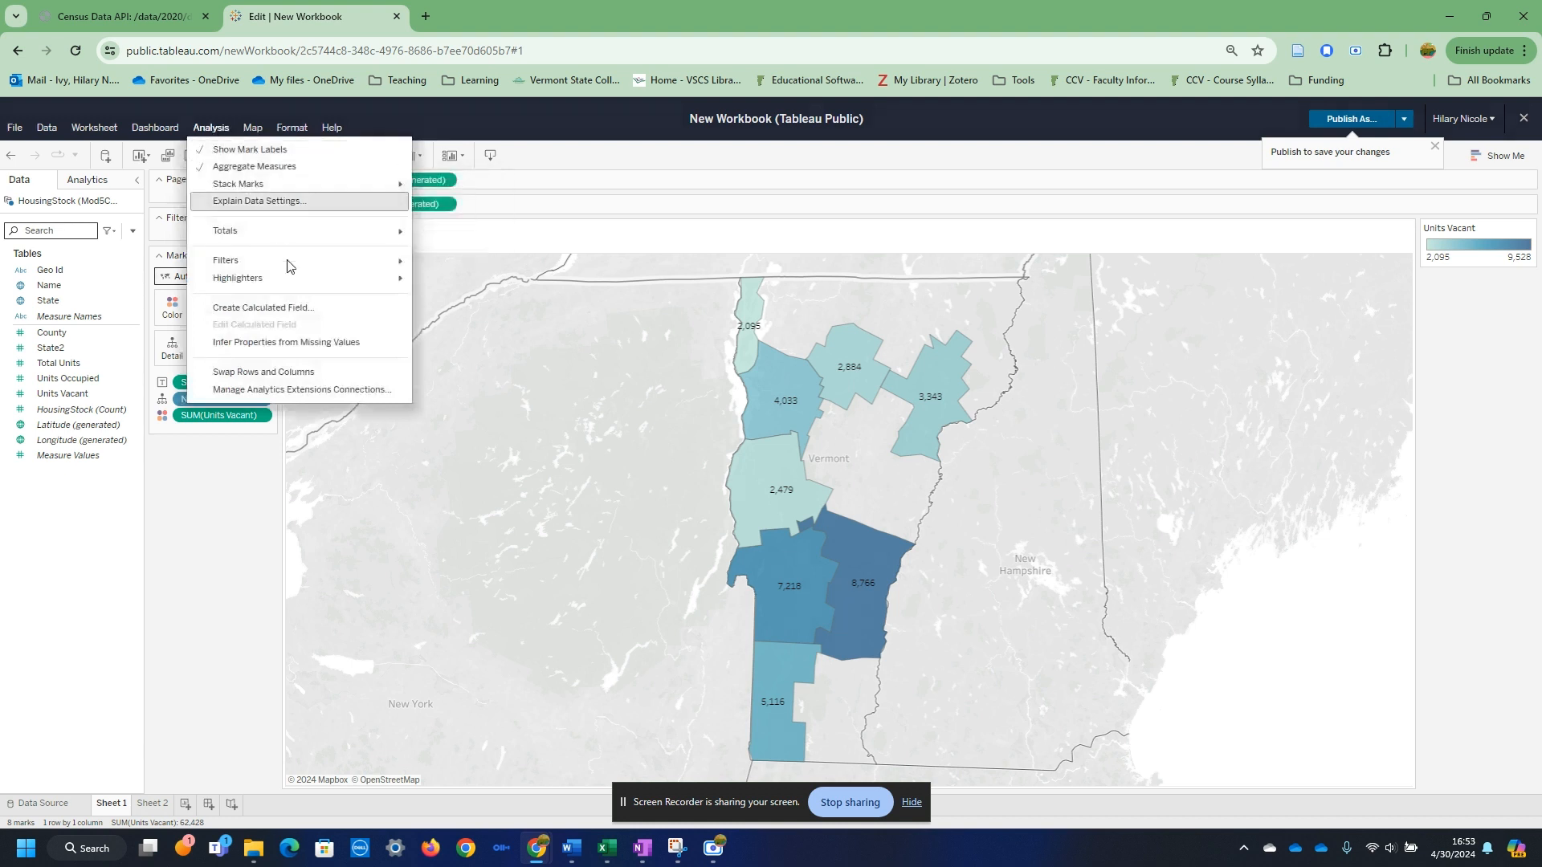
{"action": "left_click", "coordinate": [299, 306]}
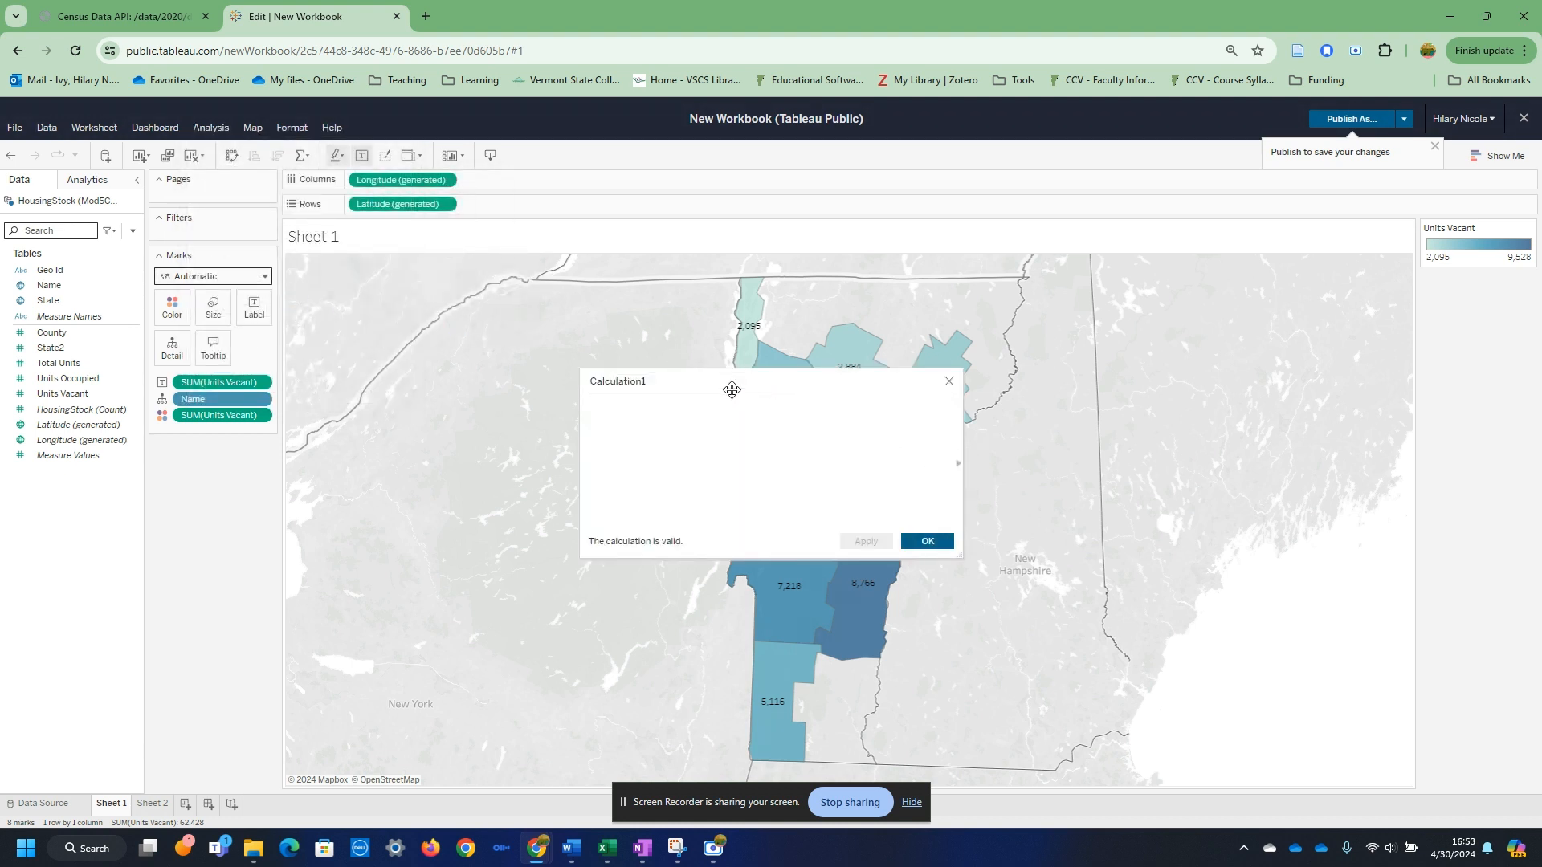
{"action": "left_click", "coordinate": [730, 383]}
{"action": "double_click", "coordinate": [729, 383]}
{"action": "type", "text": "Vacancy R"}
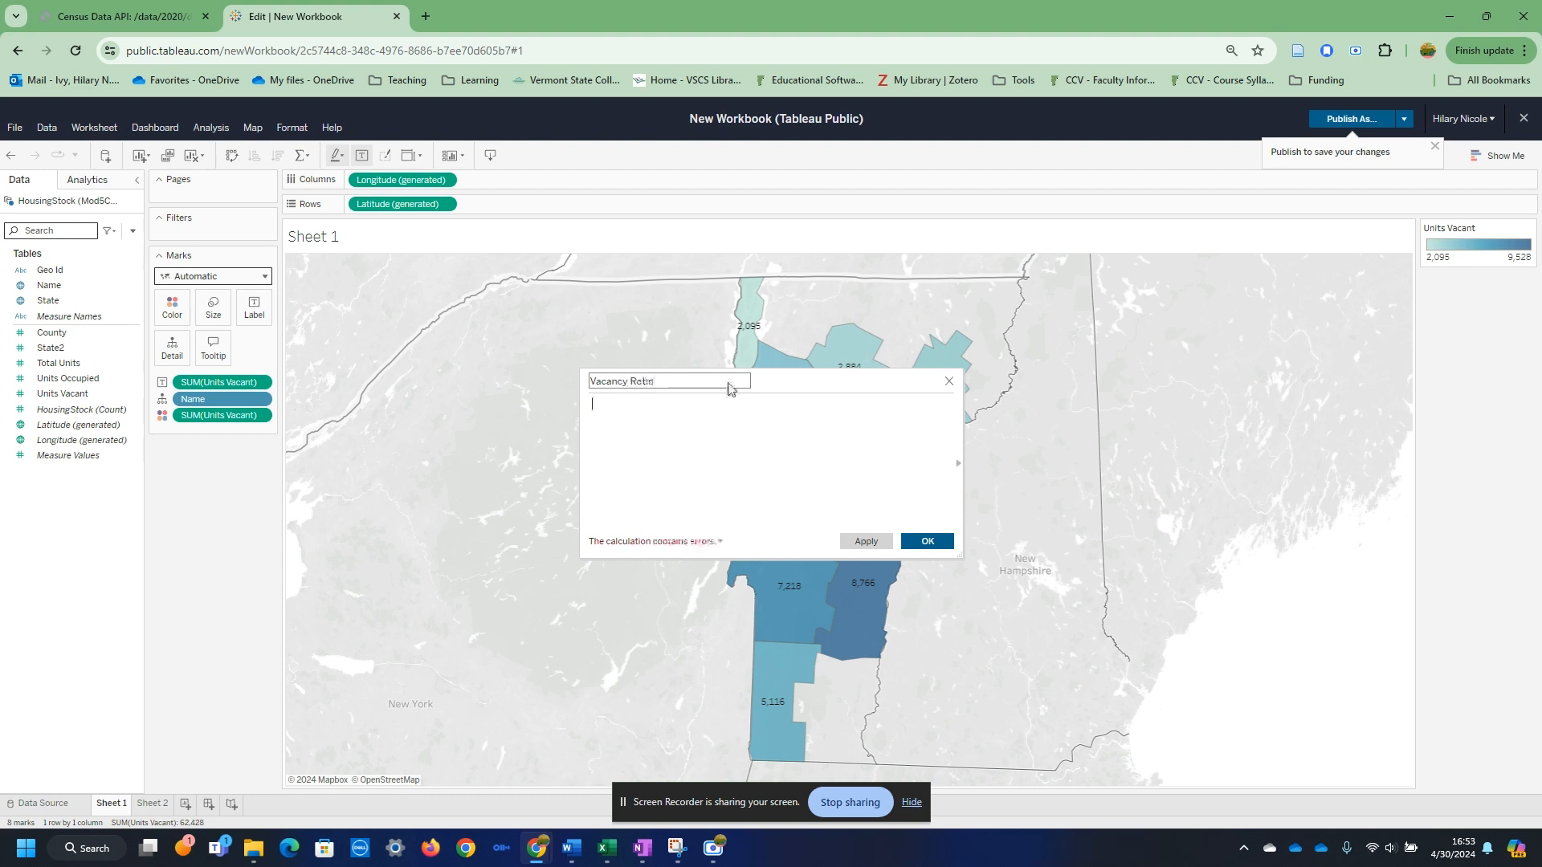
{"action": "key", "text": "Return"}
{"action": "type", "text": "/total"}
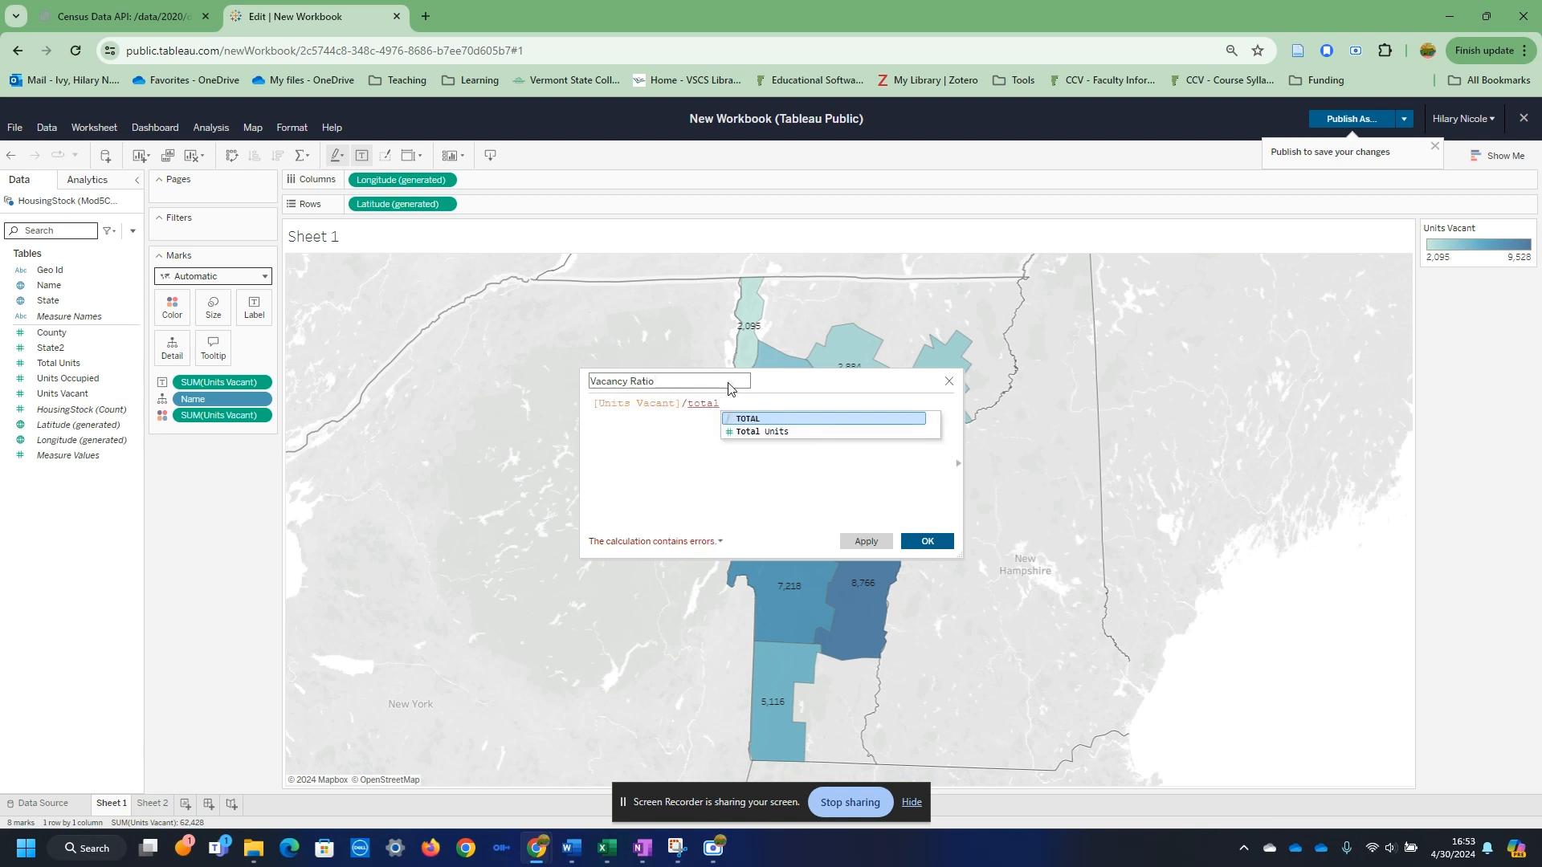
{"action": "key", "text": "Return"}
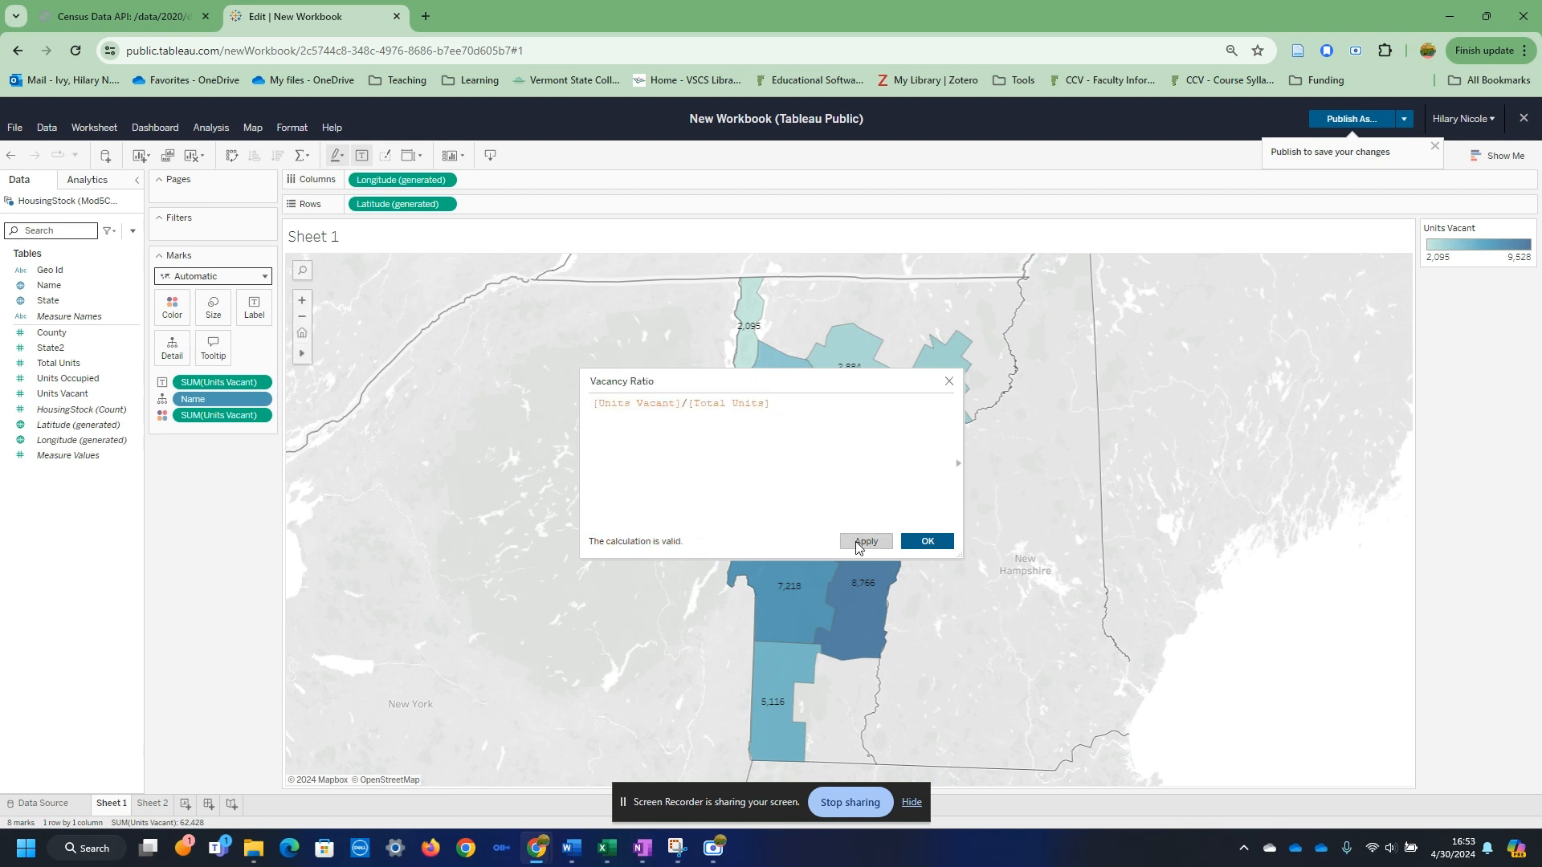
{"action": "left_click", "coordinate": [858, 544]}
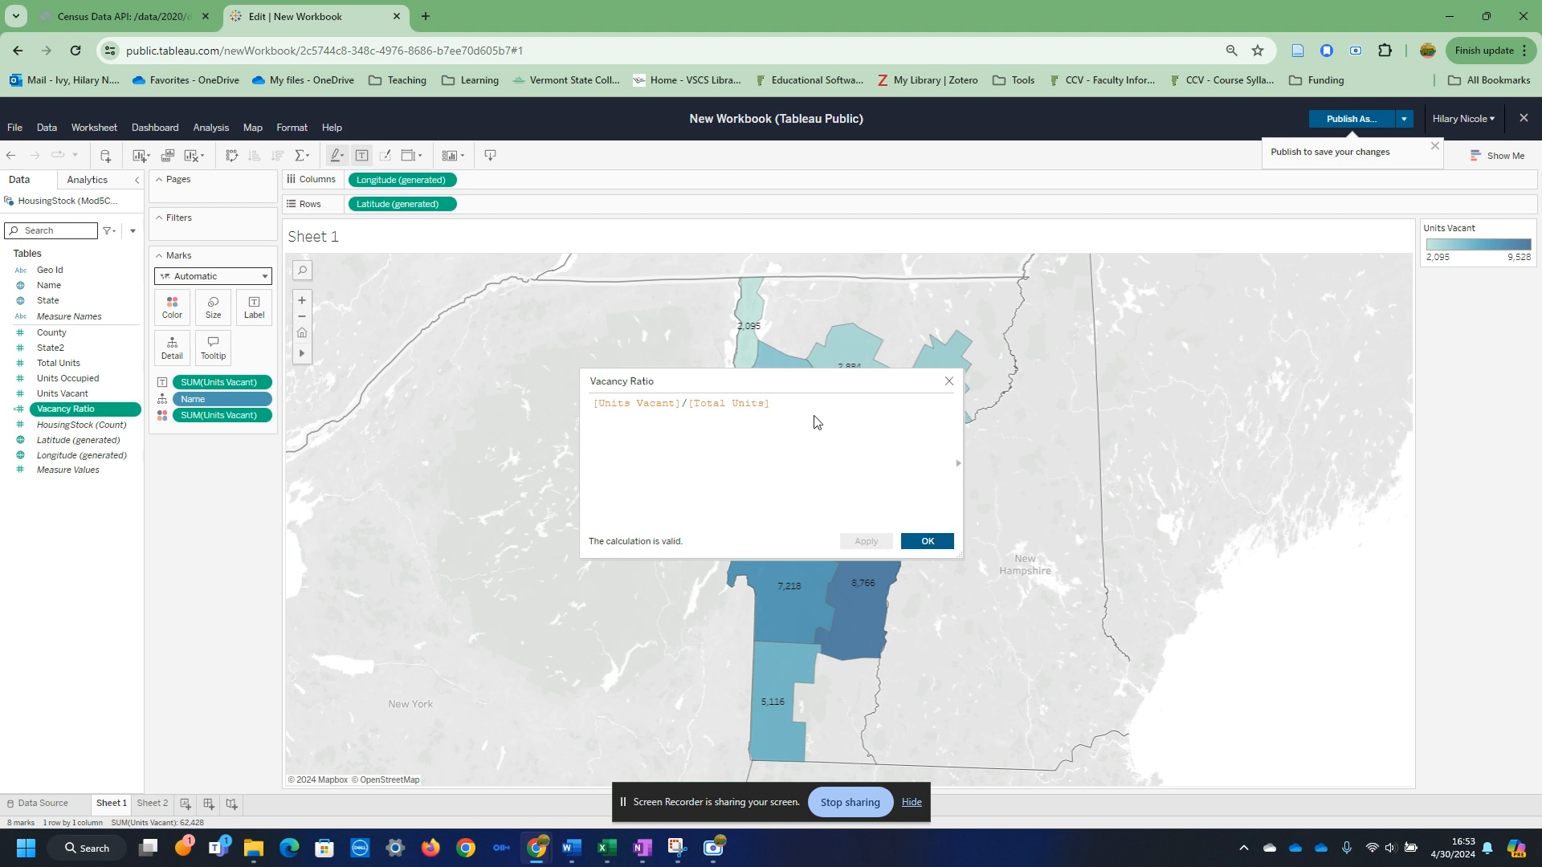
- Wrap the Vacancy Ratio formula in parentheses, multiply it by 100 to give a percentage, and save the field
{"action": "type", "text": ")"}
{"action": "type", "text": "("}
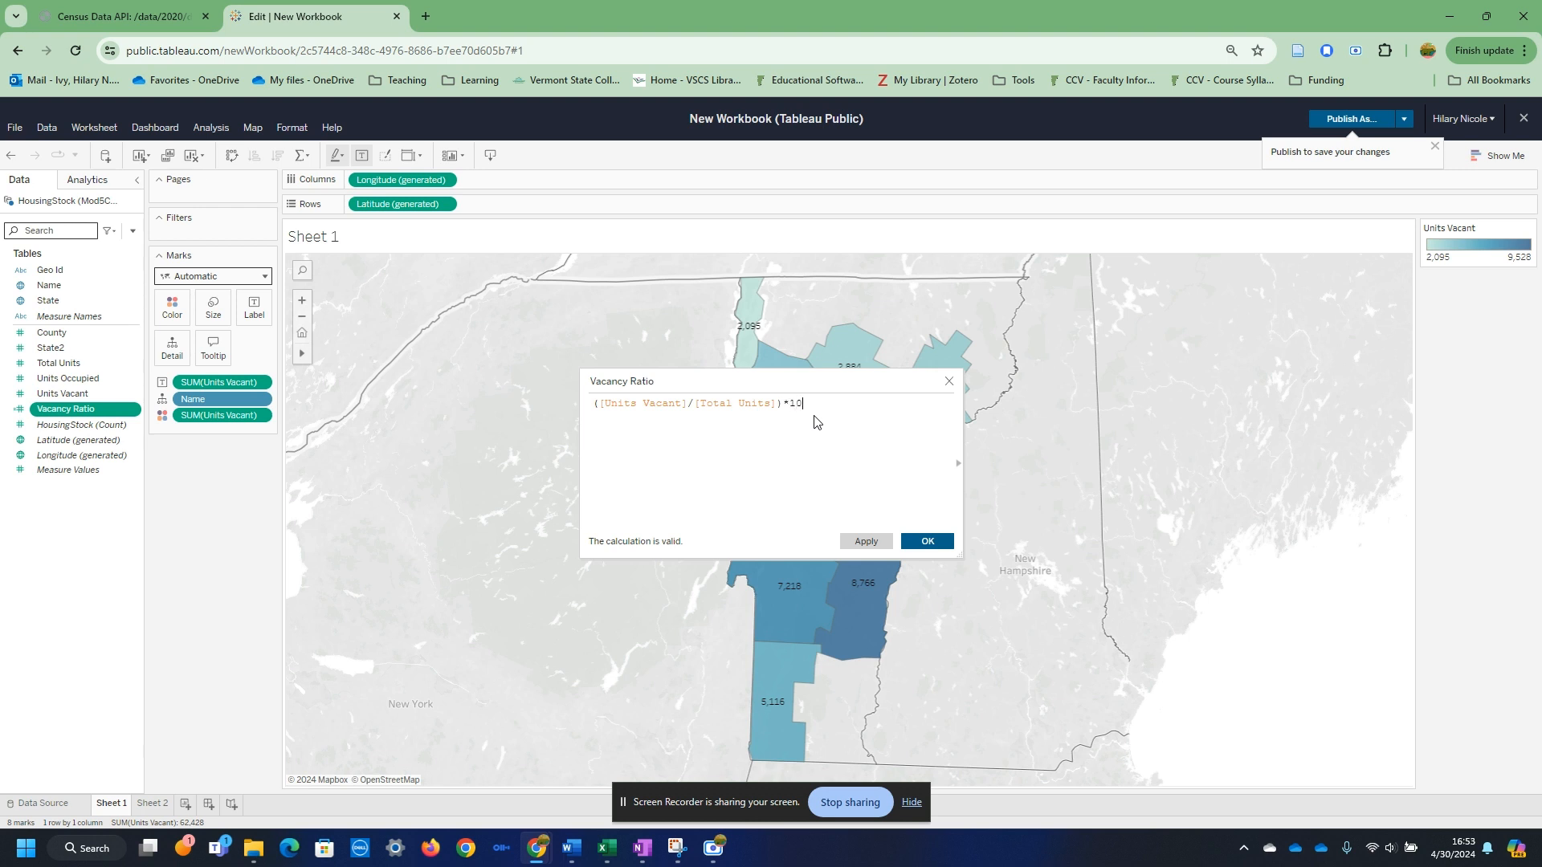
{"action": "left_click", "coordinate": [931, 541]}
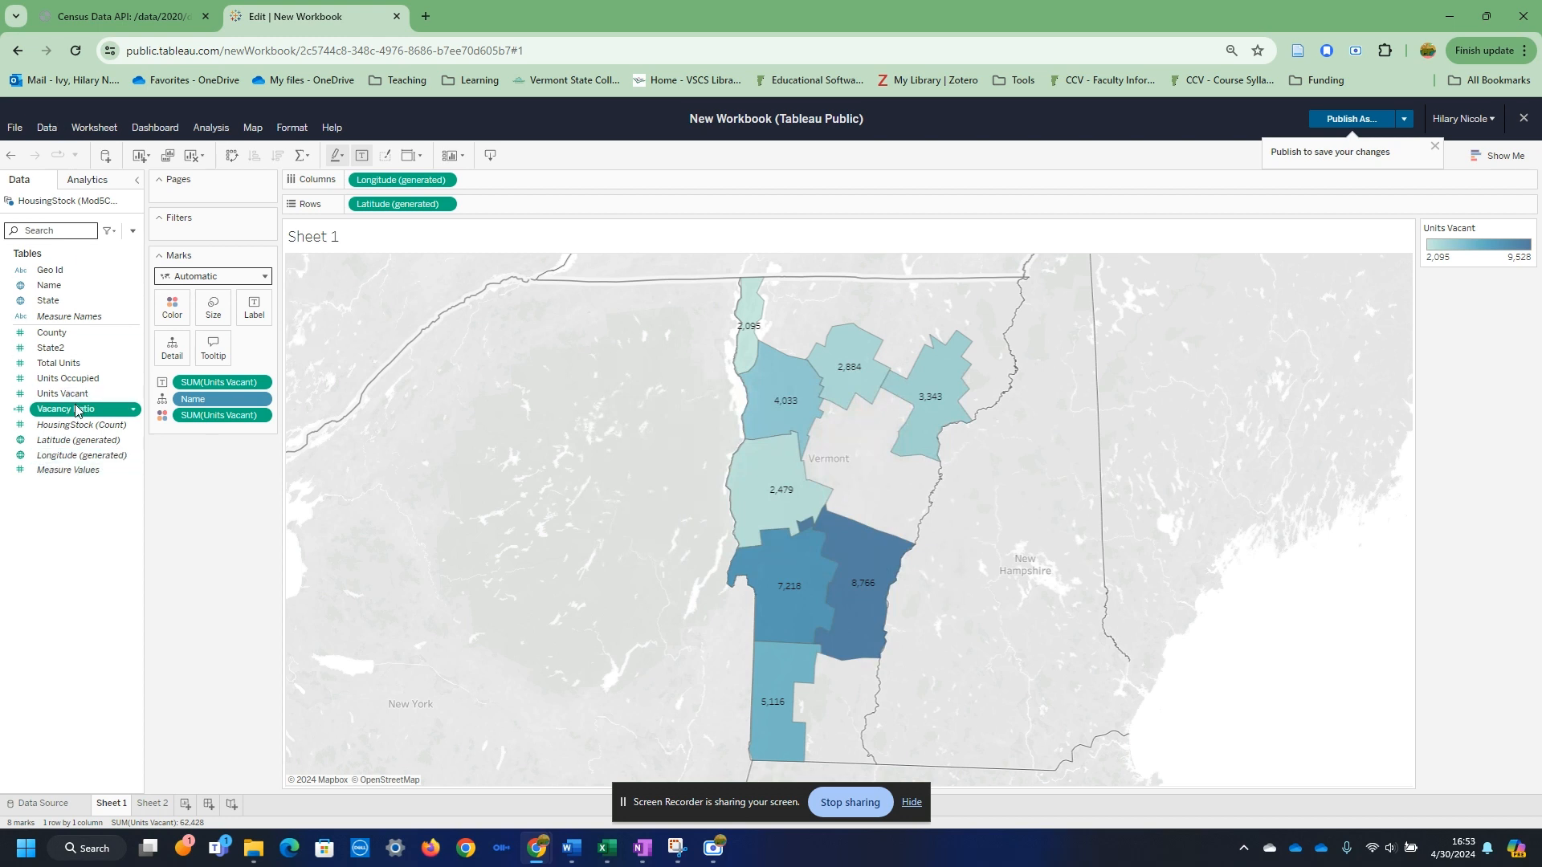
- Color the county map by Vacancy Ratio instead of Units Vacant and add Vacancy Ratio to the county labels
{"action": "left_click_drag", "start_coordinate": [76, 411], "coordinate": [229, 415]}
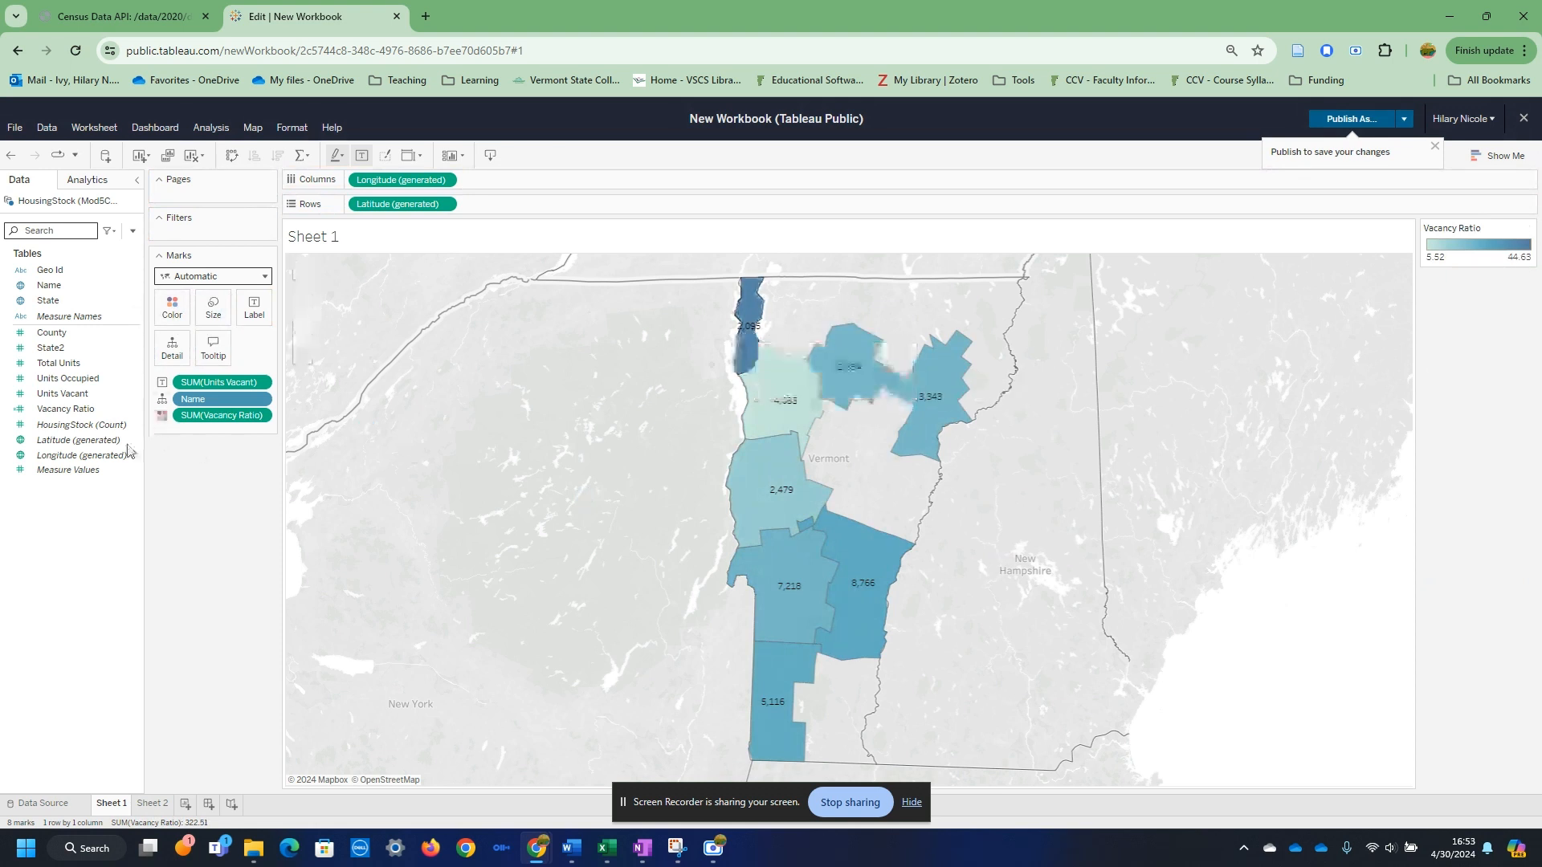
{"action": "left_click_drag", "start_coordinate": [65, 409], "coordinate": [254, 308]}
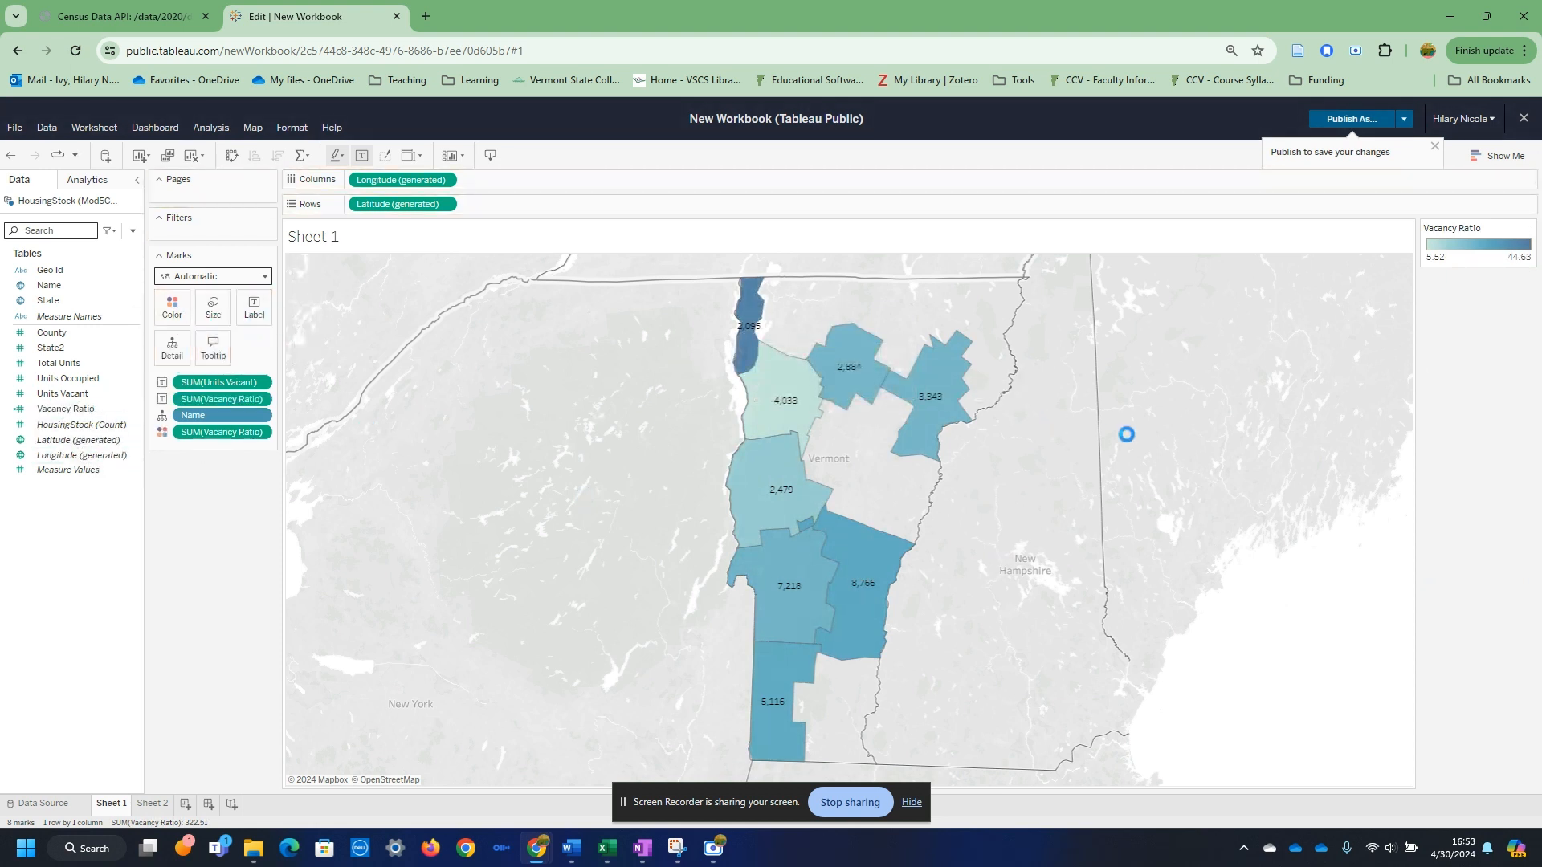
{"action": "mouse_move", "coordinate": [762, 372]}
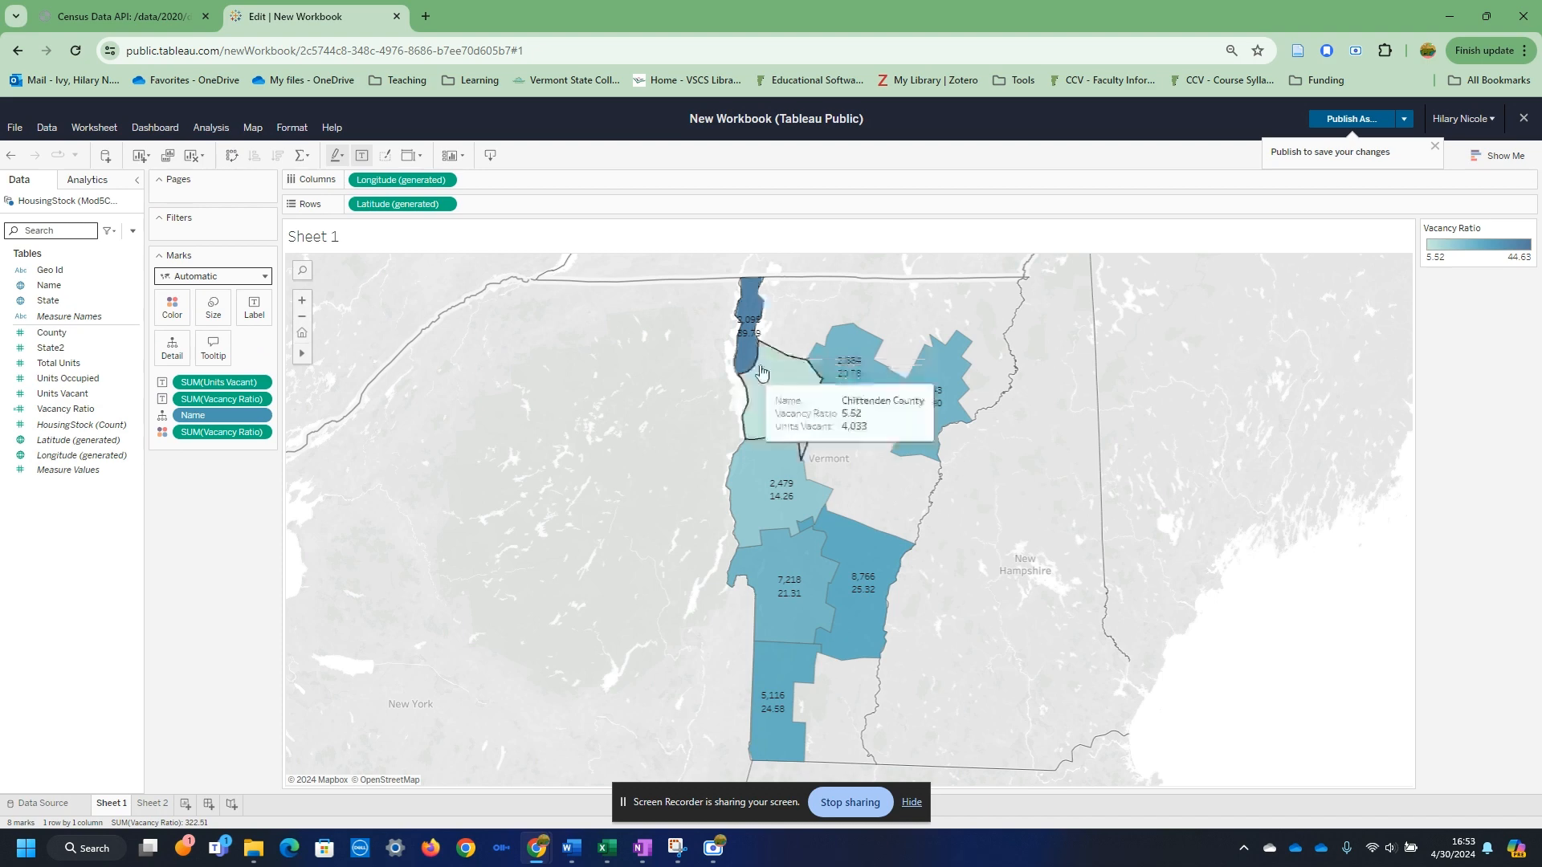
{"action": "scroll", "coordinate": [762, 372], "scroll_direction": "up", "scroll_amount": 5}
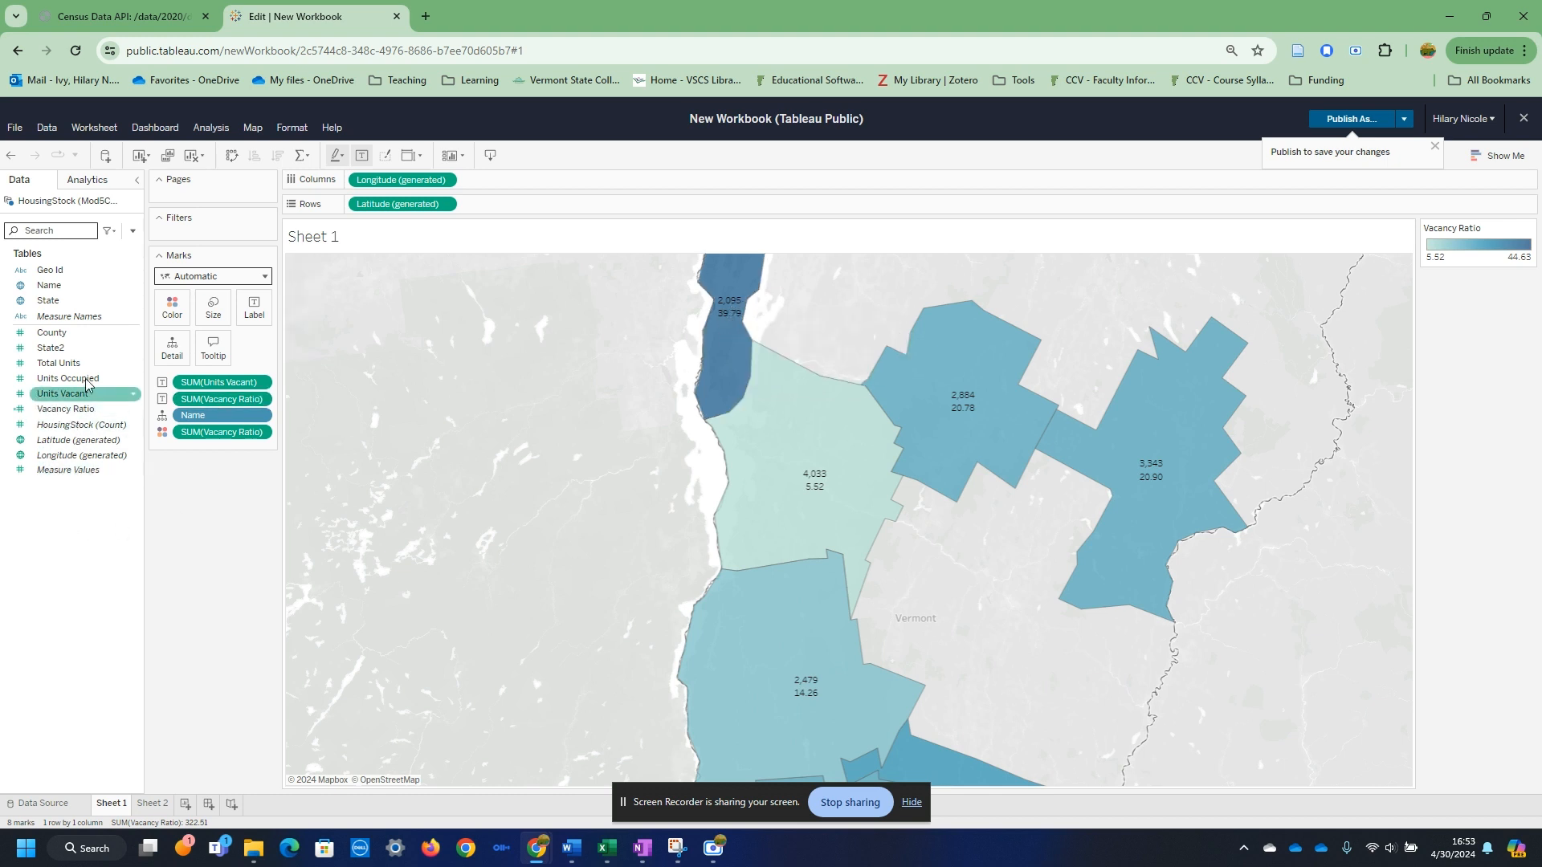
- Add Total Units to the county labels and place it above Units Vacant and Vacancy Ratio
{"action": "left_click_drag", "start_coordinate": [81, 363], "coordinate": [254, 308]}
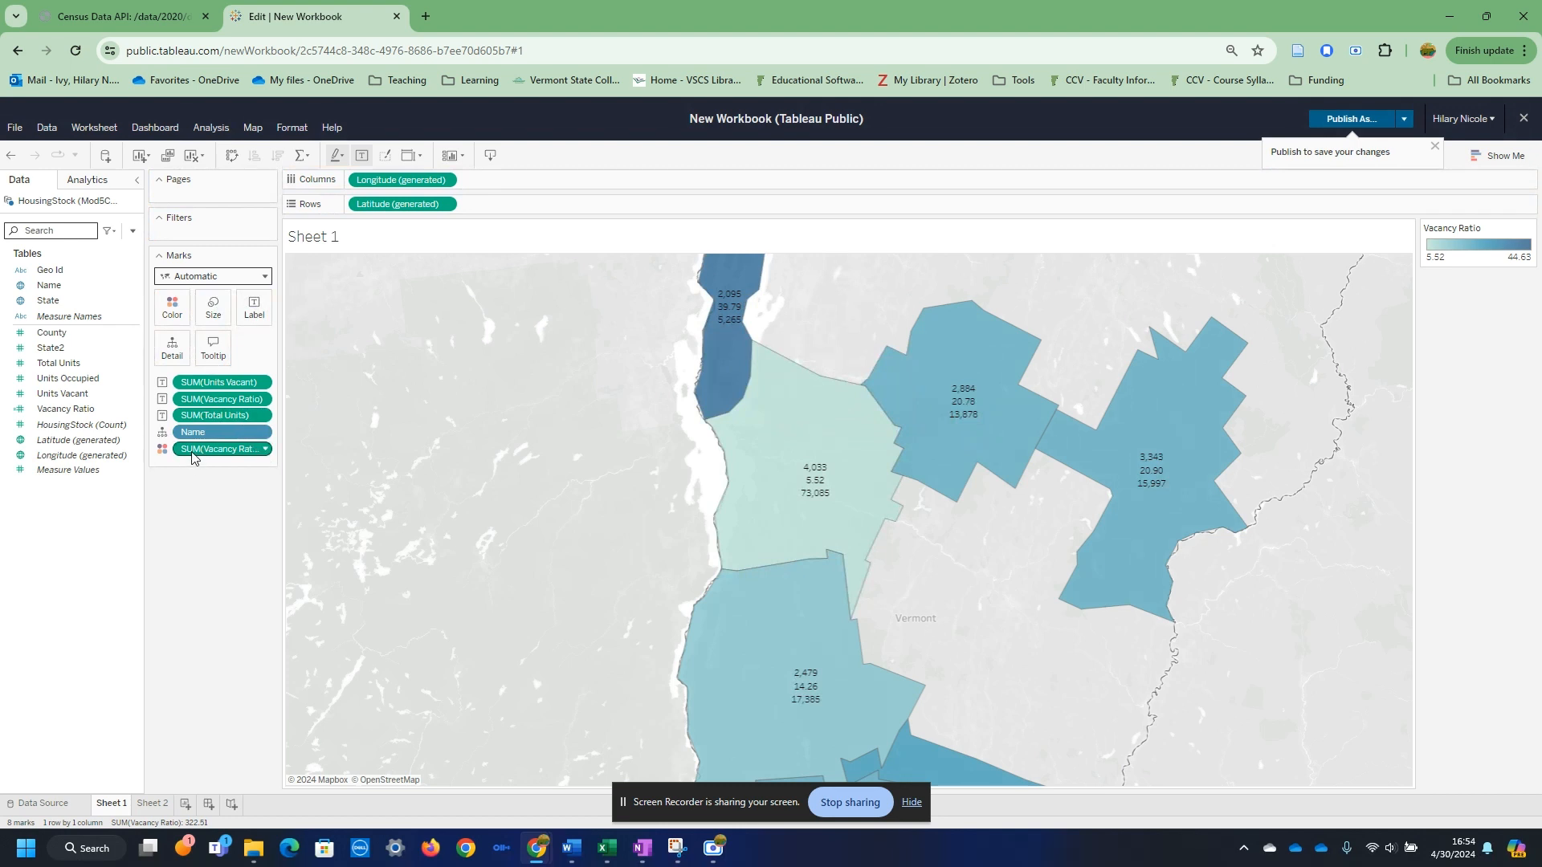
{"action": "left_click_drag", "start_coordinate": [213, 415], "coordinate": [202, 377]}
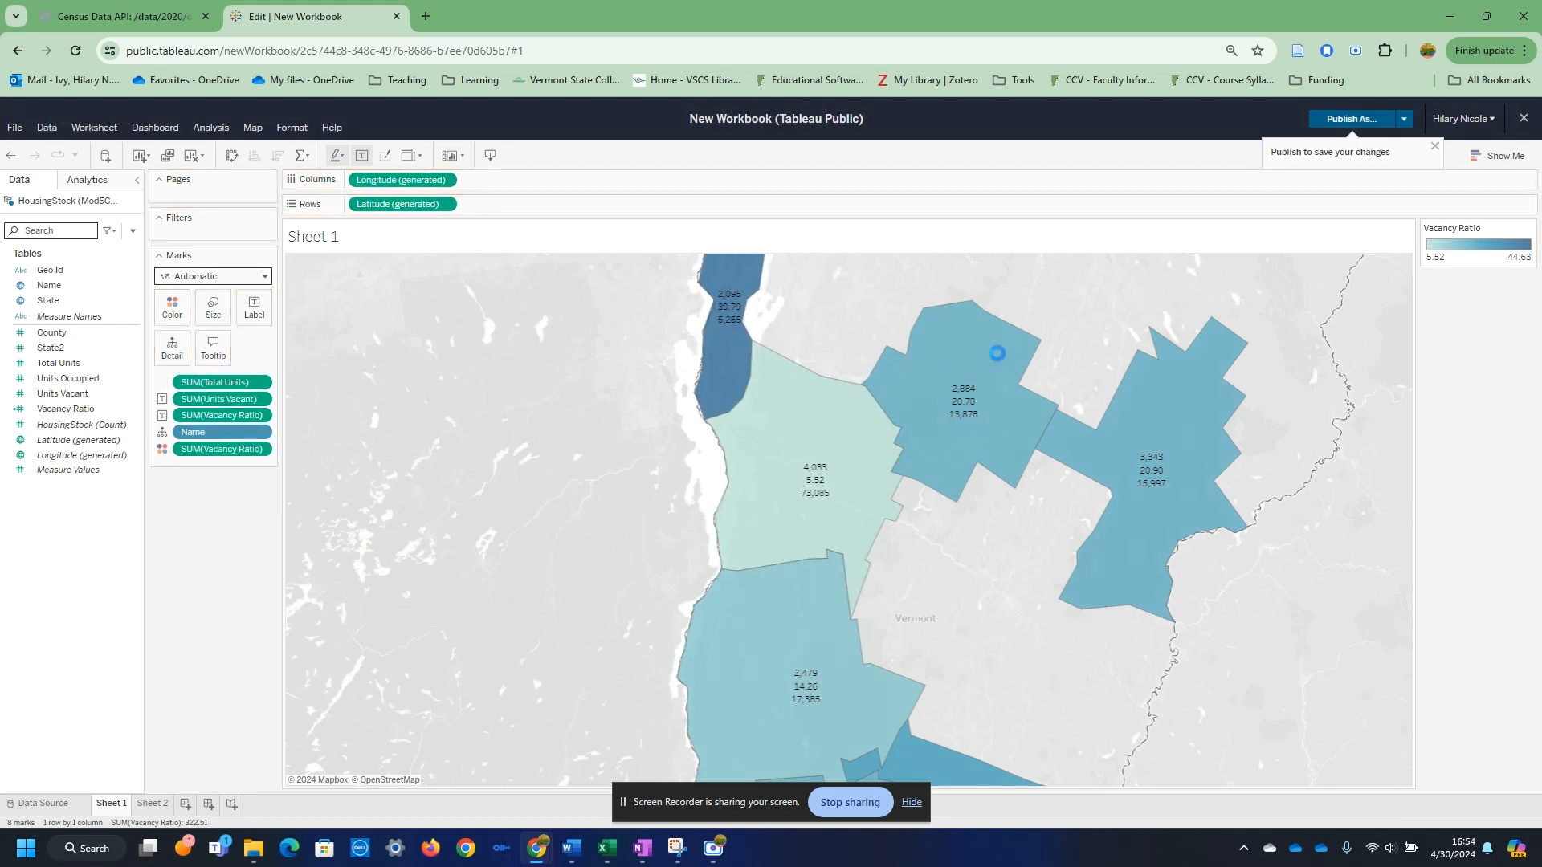
{"action": "mouse_move", "coordinate": [742, 302]}
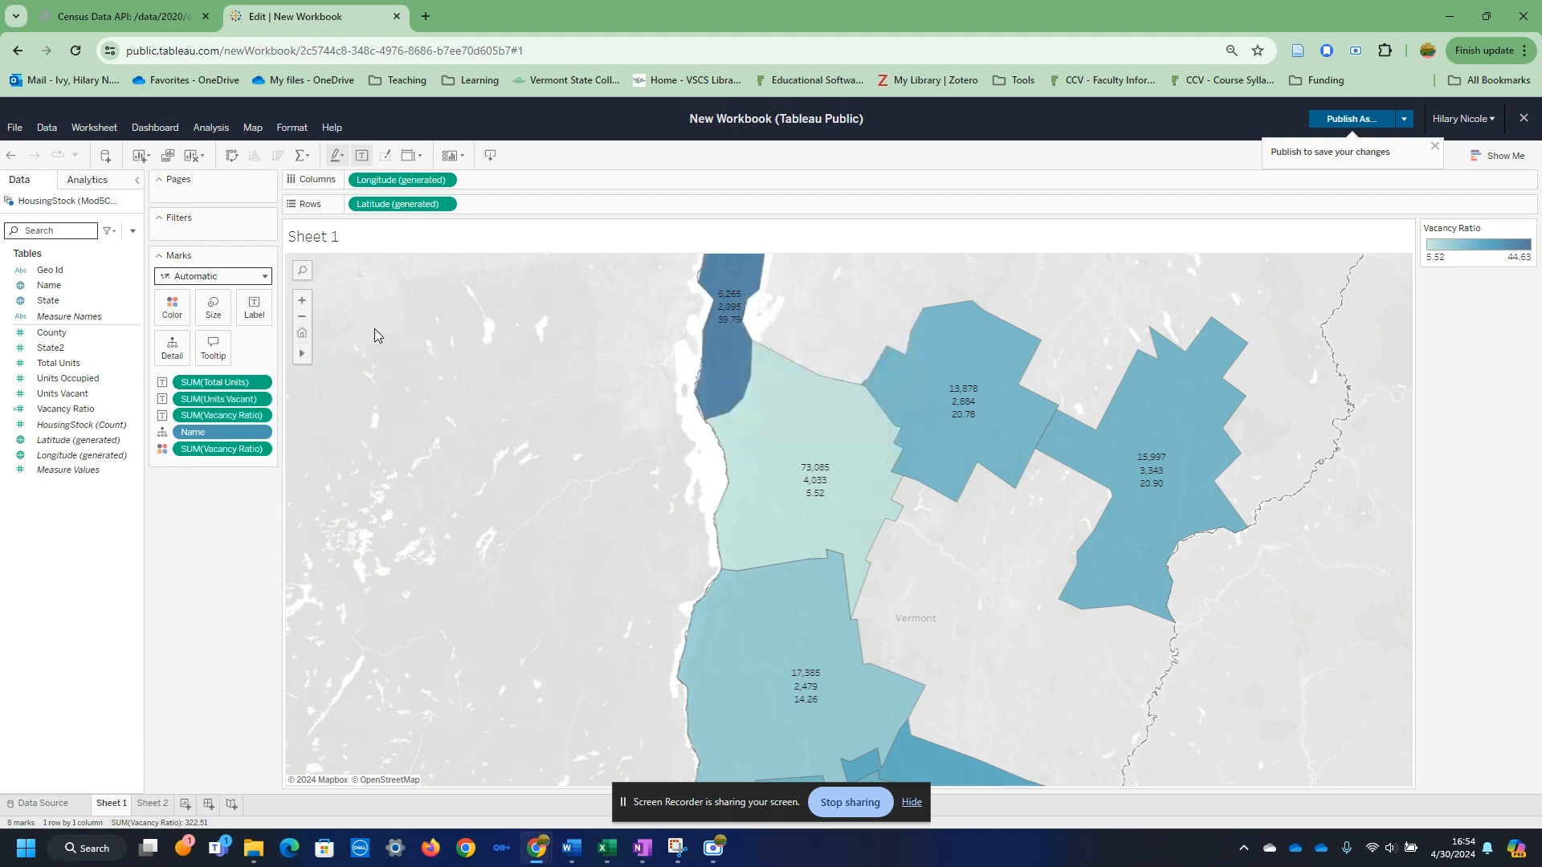
- Reframe the map so the labeled Vermont counties fill the view
{"action": "scroll", "coordinate": [1178, 746], "scroll_direction": "down", "scroll_amount": 2}
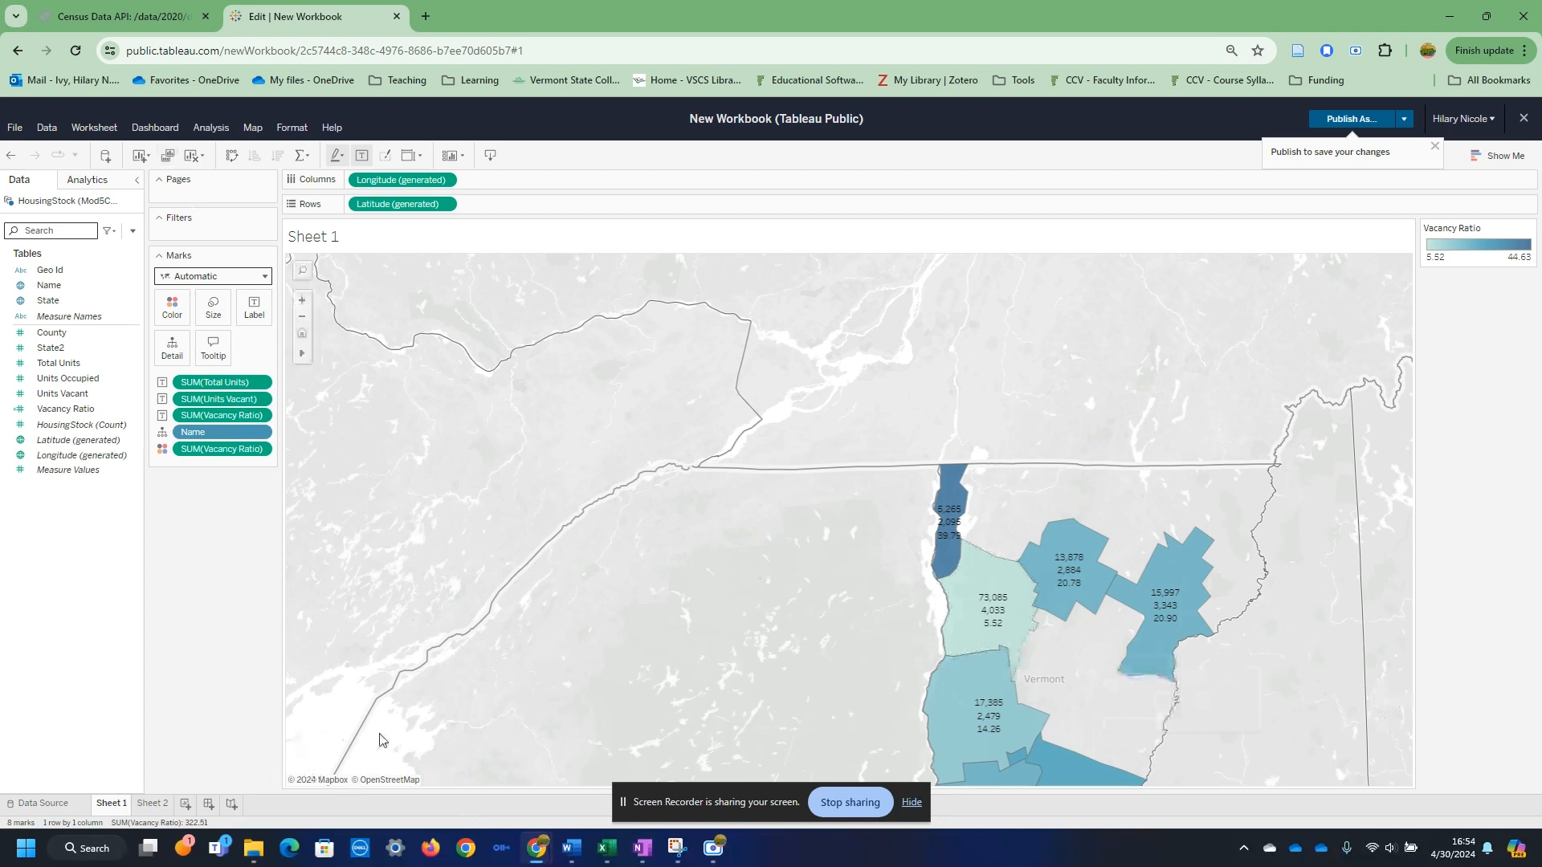
{"action": "left_click_drag", "start_coordinate": [1373, 725], "coordinate": [747, 397]}
{"action": "left_click", "coordinate": [828, 575]}
{"action": "scroll", "coordinate": [1399, 608], "scroll_direction": "down", "scroll_amount": 5}
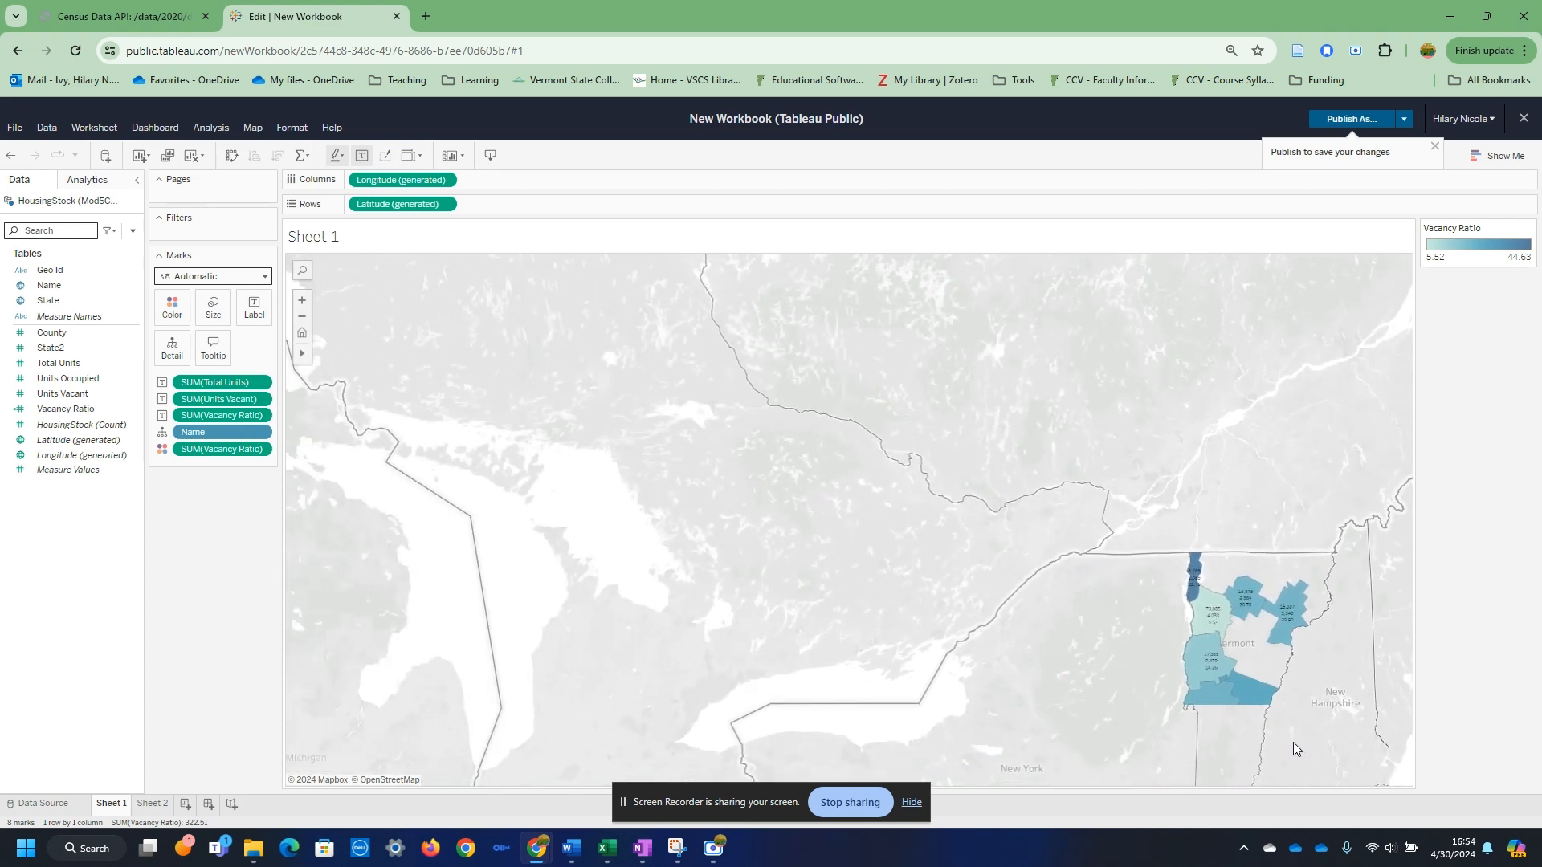
{"action": "scroll", "coordinate": [1293, 742], "scroll_direction": "down", "scroll_amount": 2}
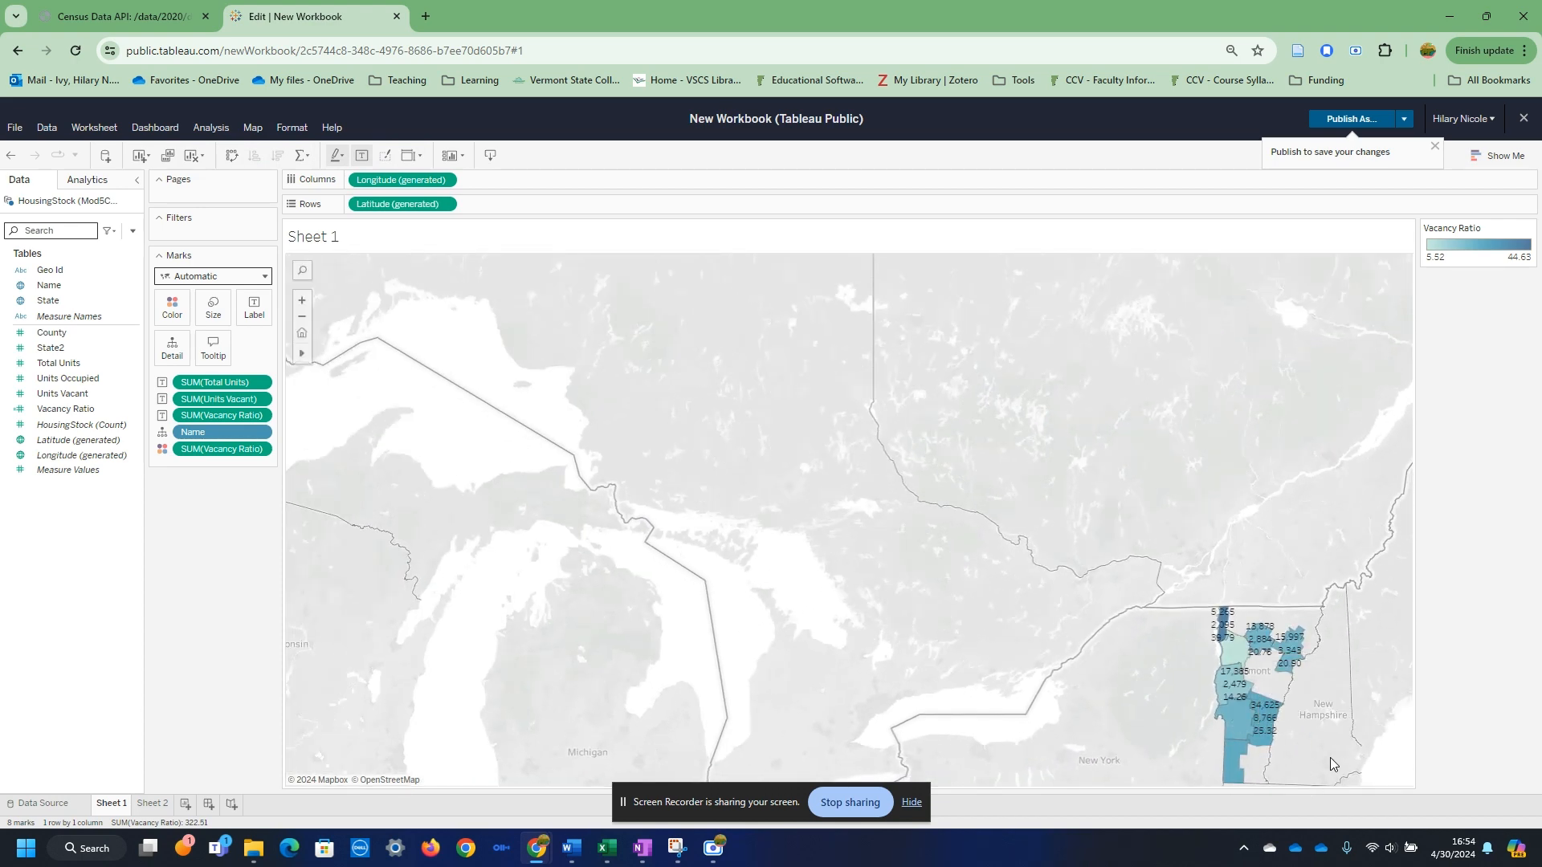
{"action": "left_click_drag", "start_coordinate": [1331, 782], "coordinate": [1195, 604]}
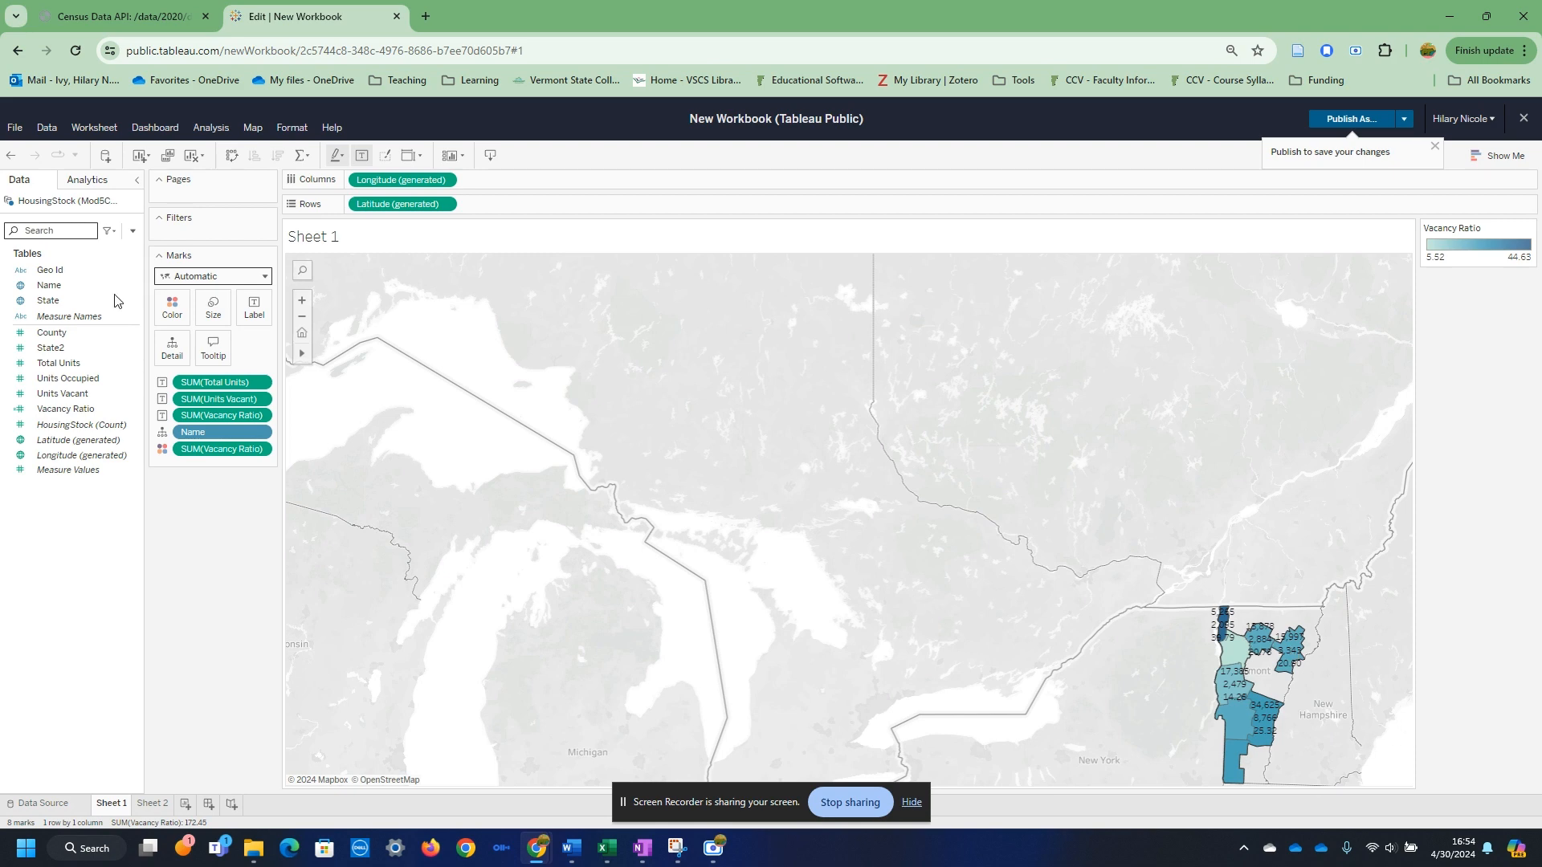
{"action": "mouse_move", "coordinate": [306, 354]}
{"action": "left_click_drag", "start_coordinate": [1207, 601], "coordinate": [1327, 798]}
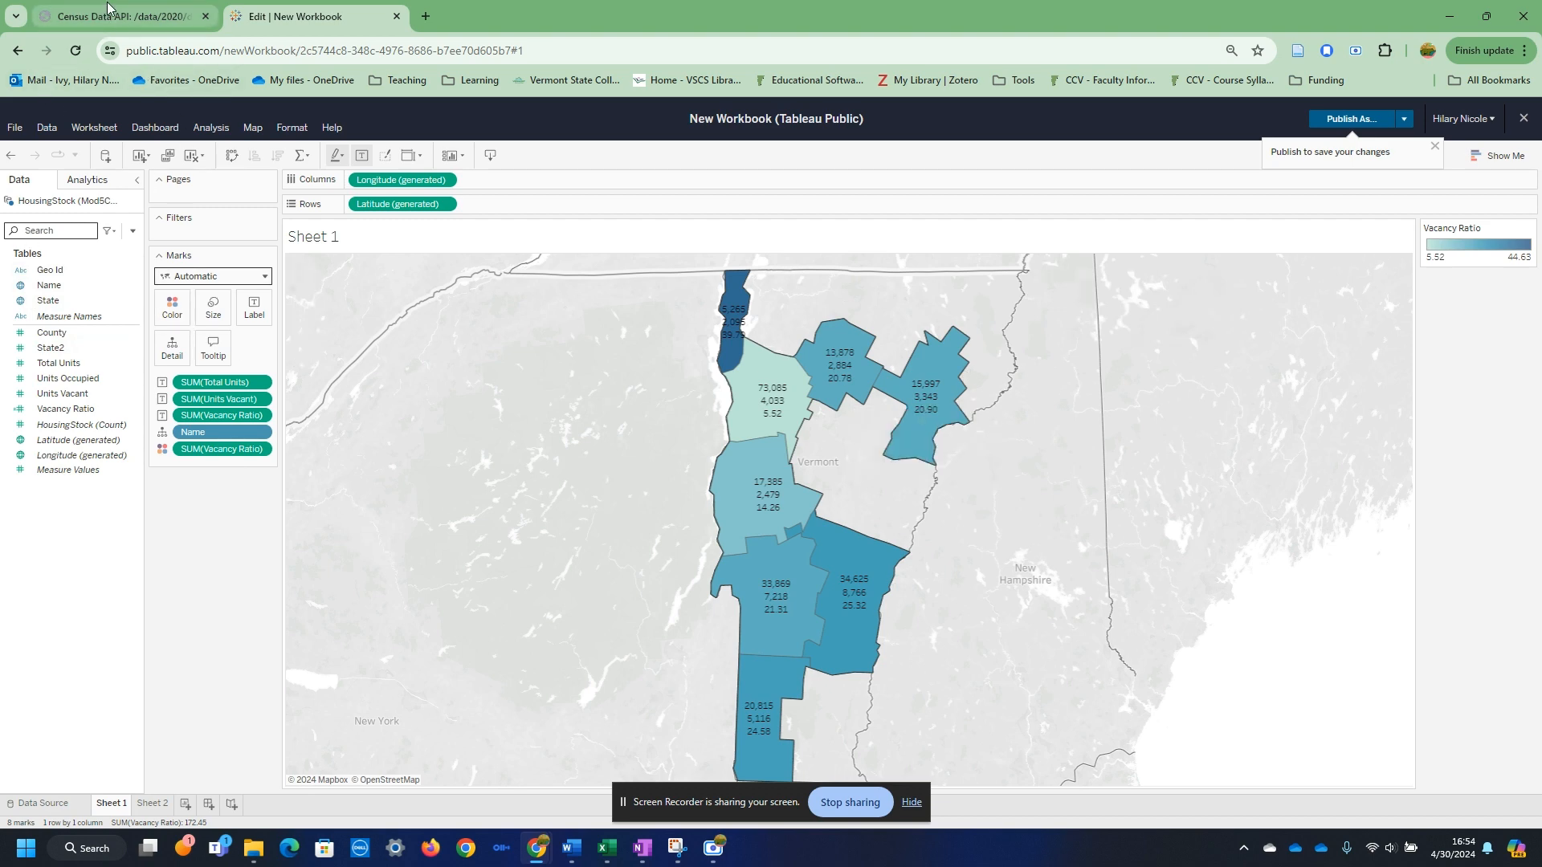
- Switch to the browser window showing the 2020 dec/dhc Census API dataset page and maximize it
{"action": "left_click", "coordinate": [163, 22]}
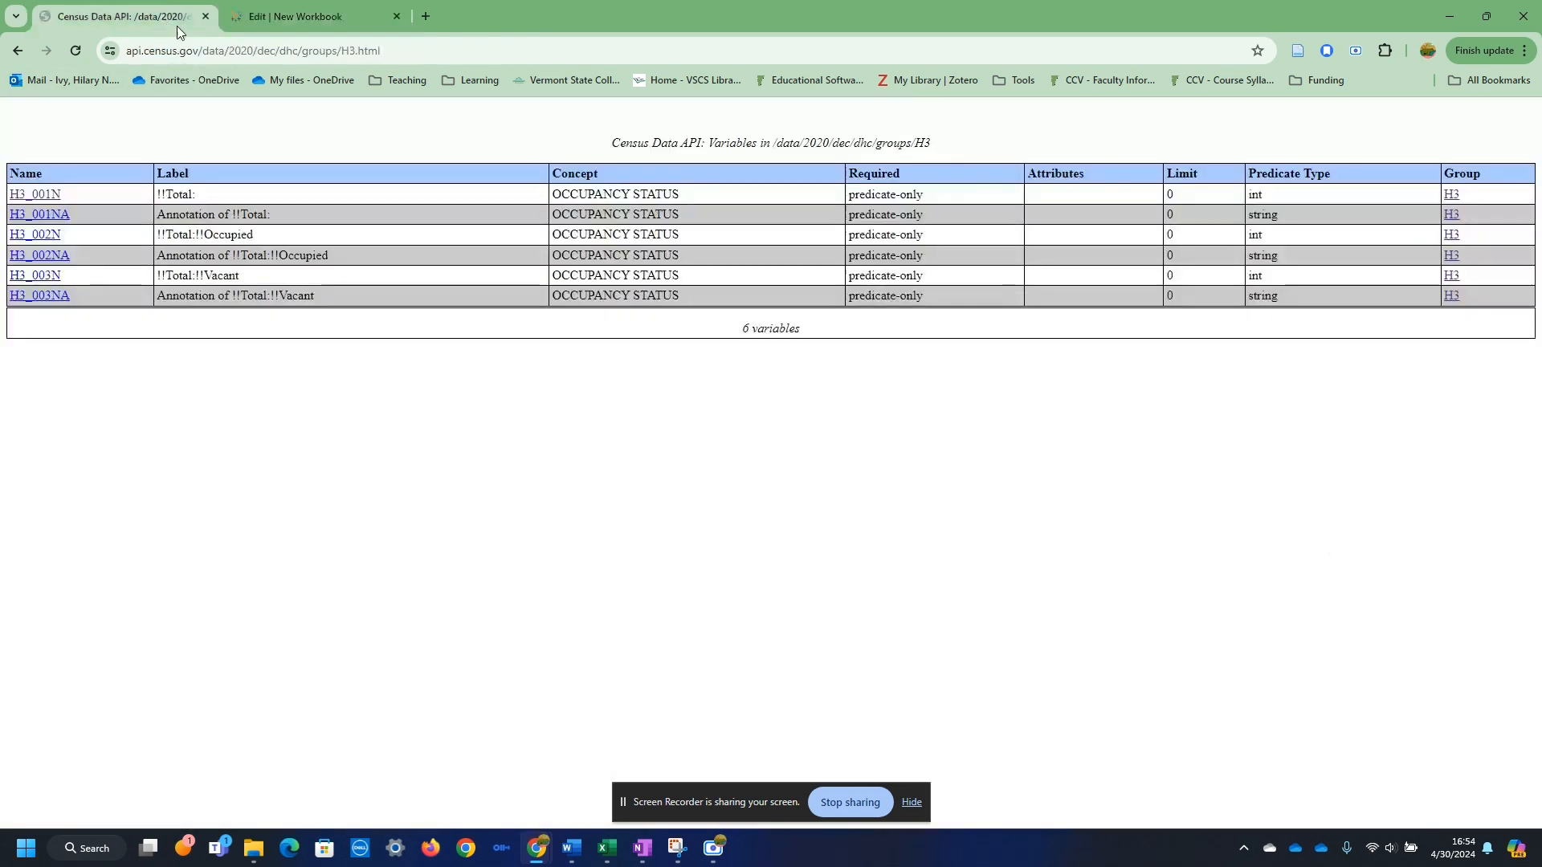
{"action": "left_click", "coordinate": [330, 8]}
{"action": "left_click", "coordinate": [1450, 14]}
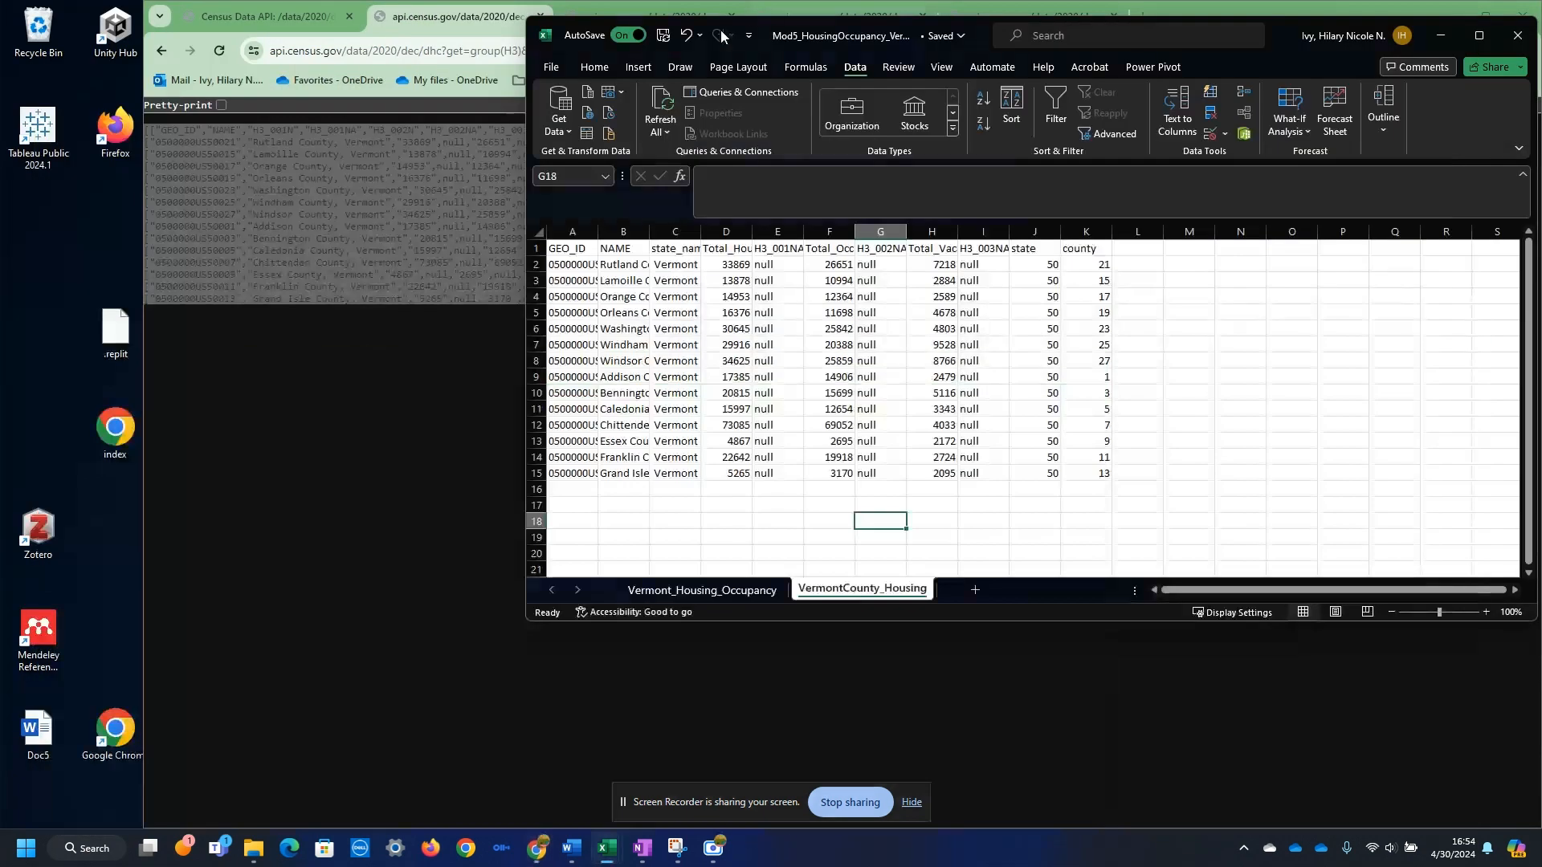
{"action": "left_click", "coordinate": [360, 394]}
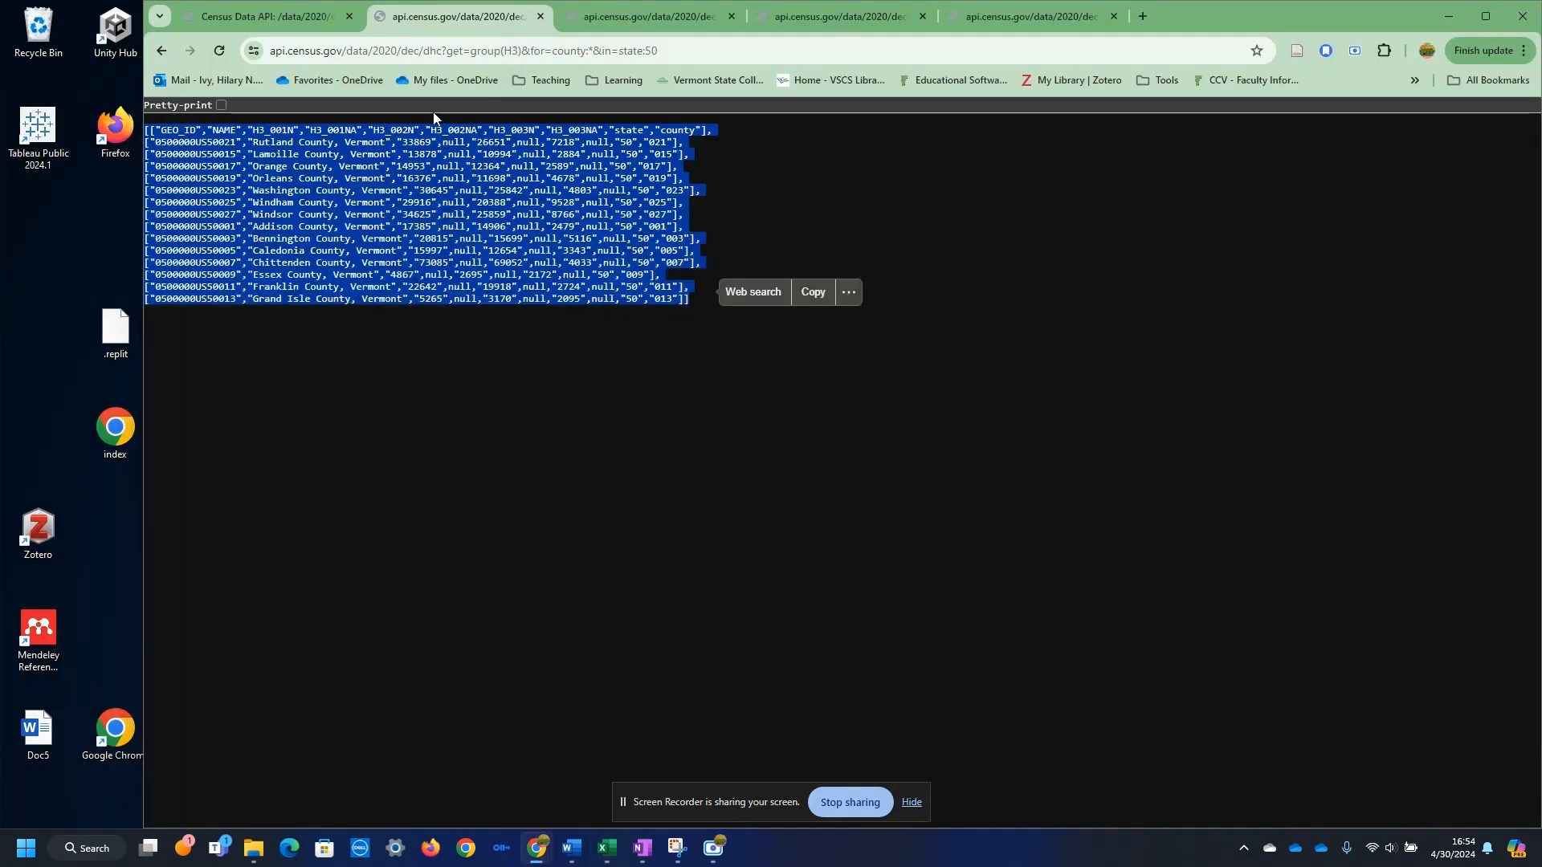
{"action": "left_click", "coordinate": [265, 16]}
{"action": "left_click_drag", "start_coordinate": [142, 371], "coordinate": [0, 386]}
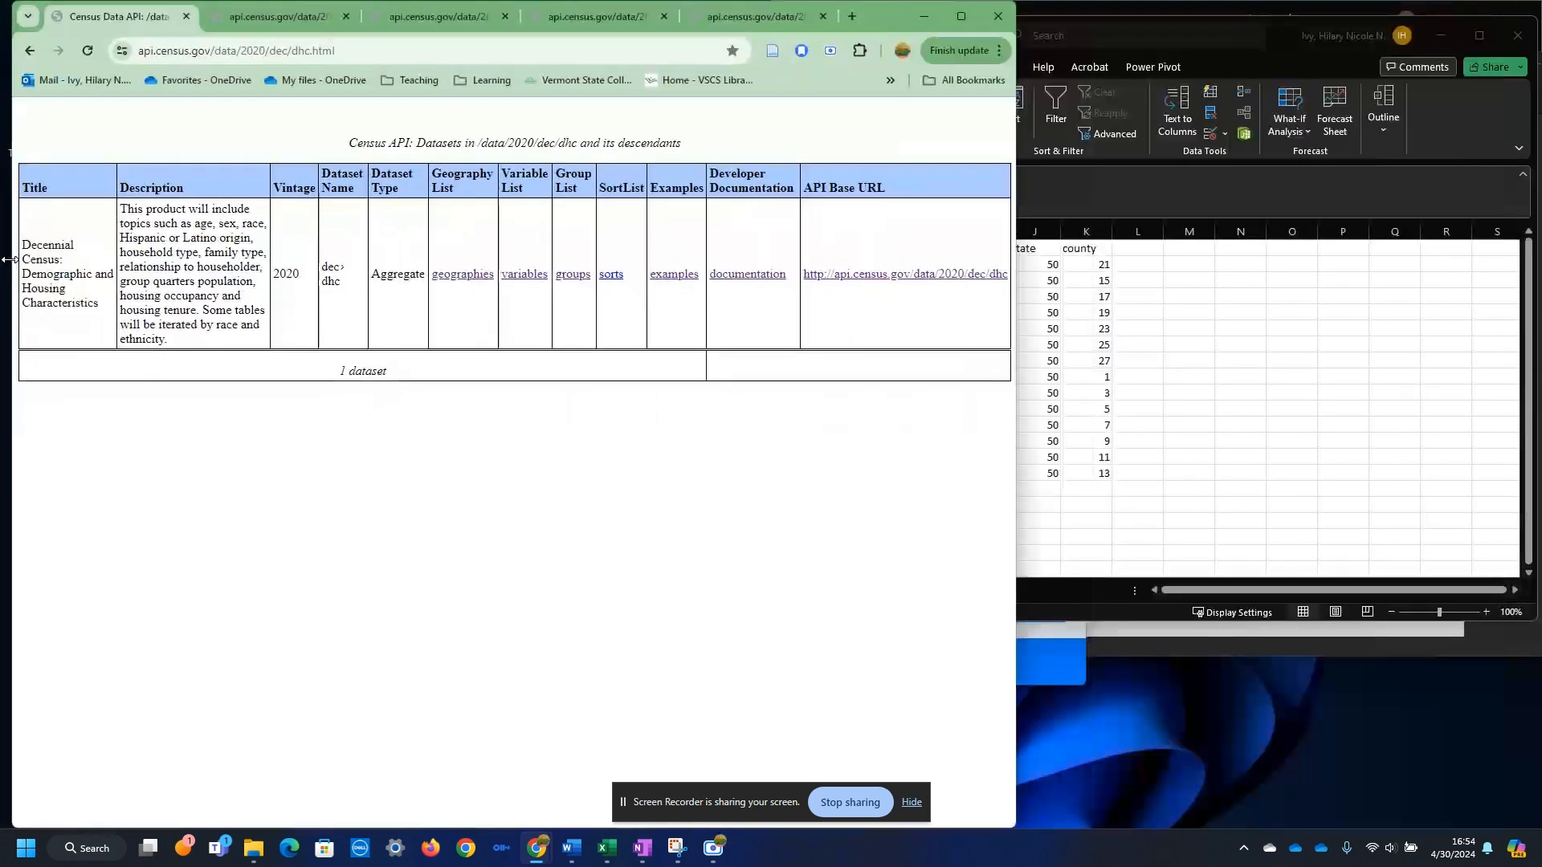
{"action": "left_click", "coordinate": [959, 17]}
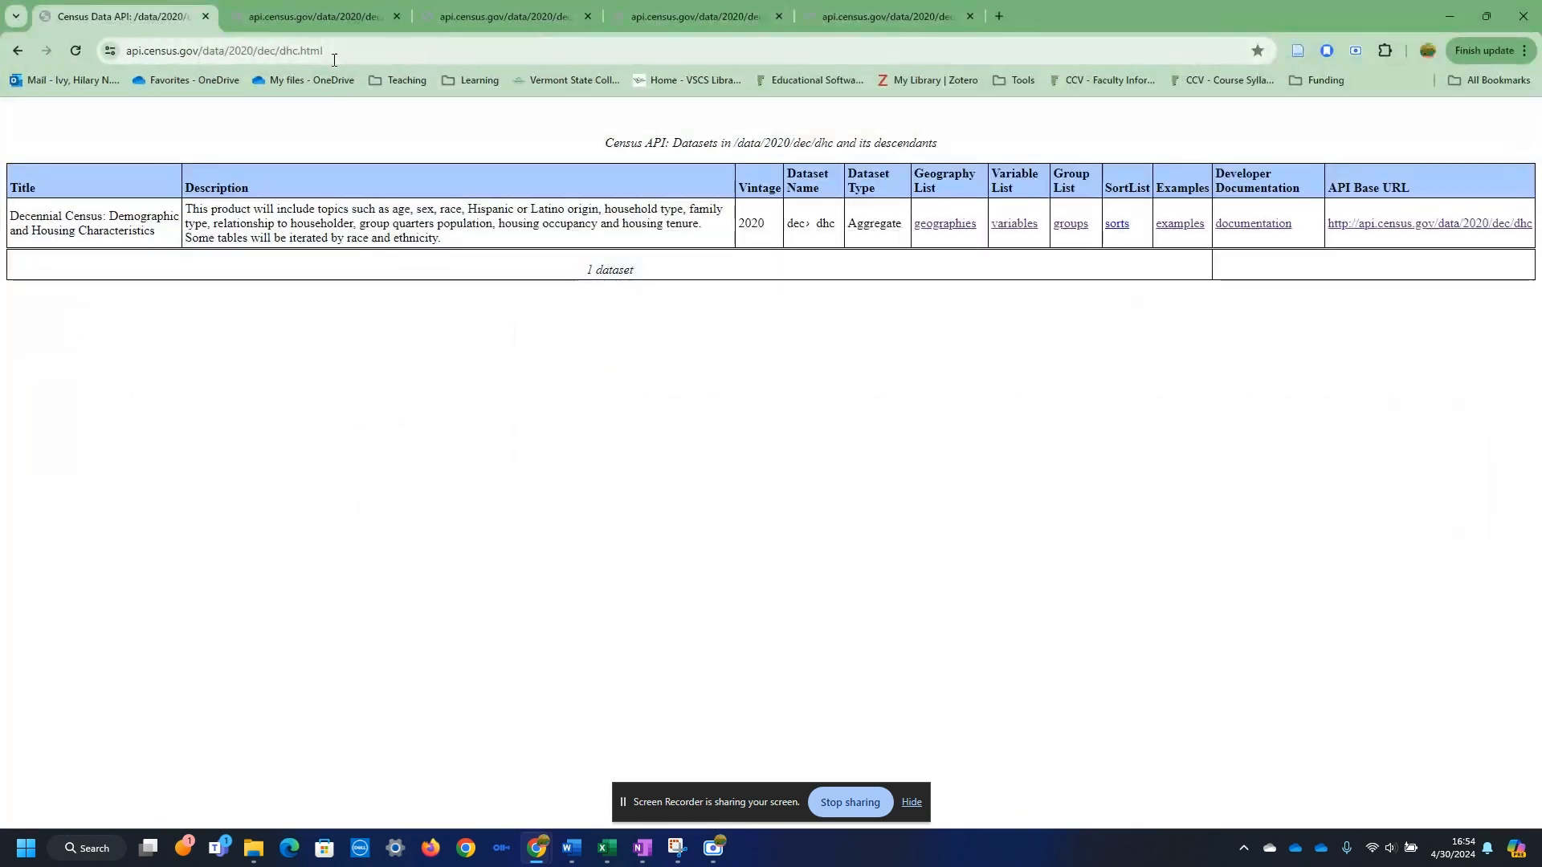
{"action": "left_click", "coordinate": [329, 51]}
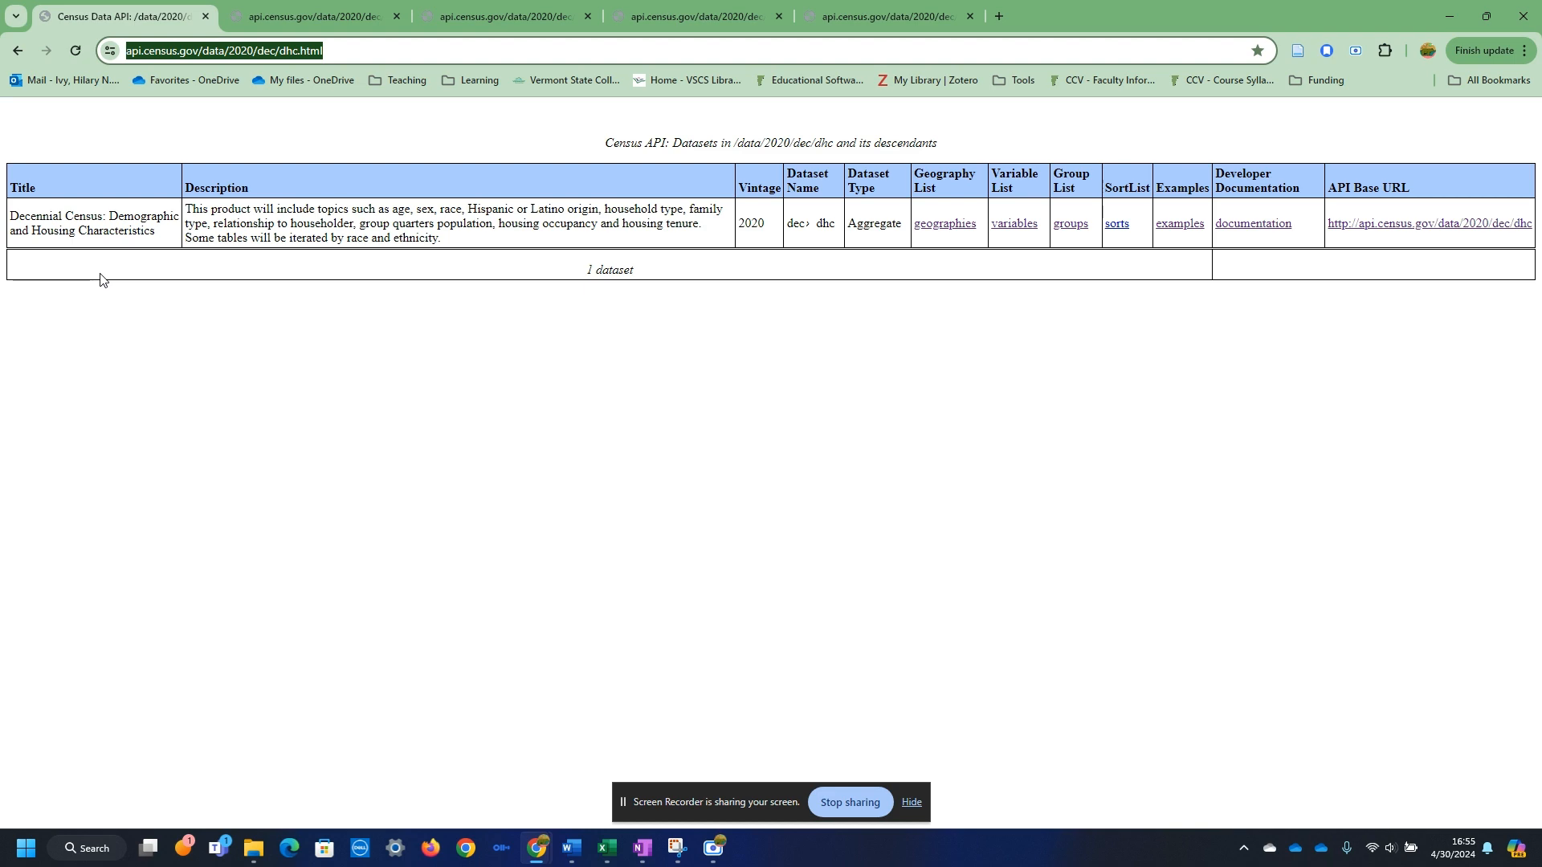
- Open the dataset's API examples in a new tab and run the example query for NAME across all states
{"action": "right_click", "coordinate": [1190, 243]}
{"action": "left_click", "coordinate": [1222, 241]}
{"action": "left_click", "coordinate": [322, 15]}
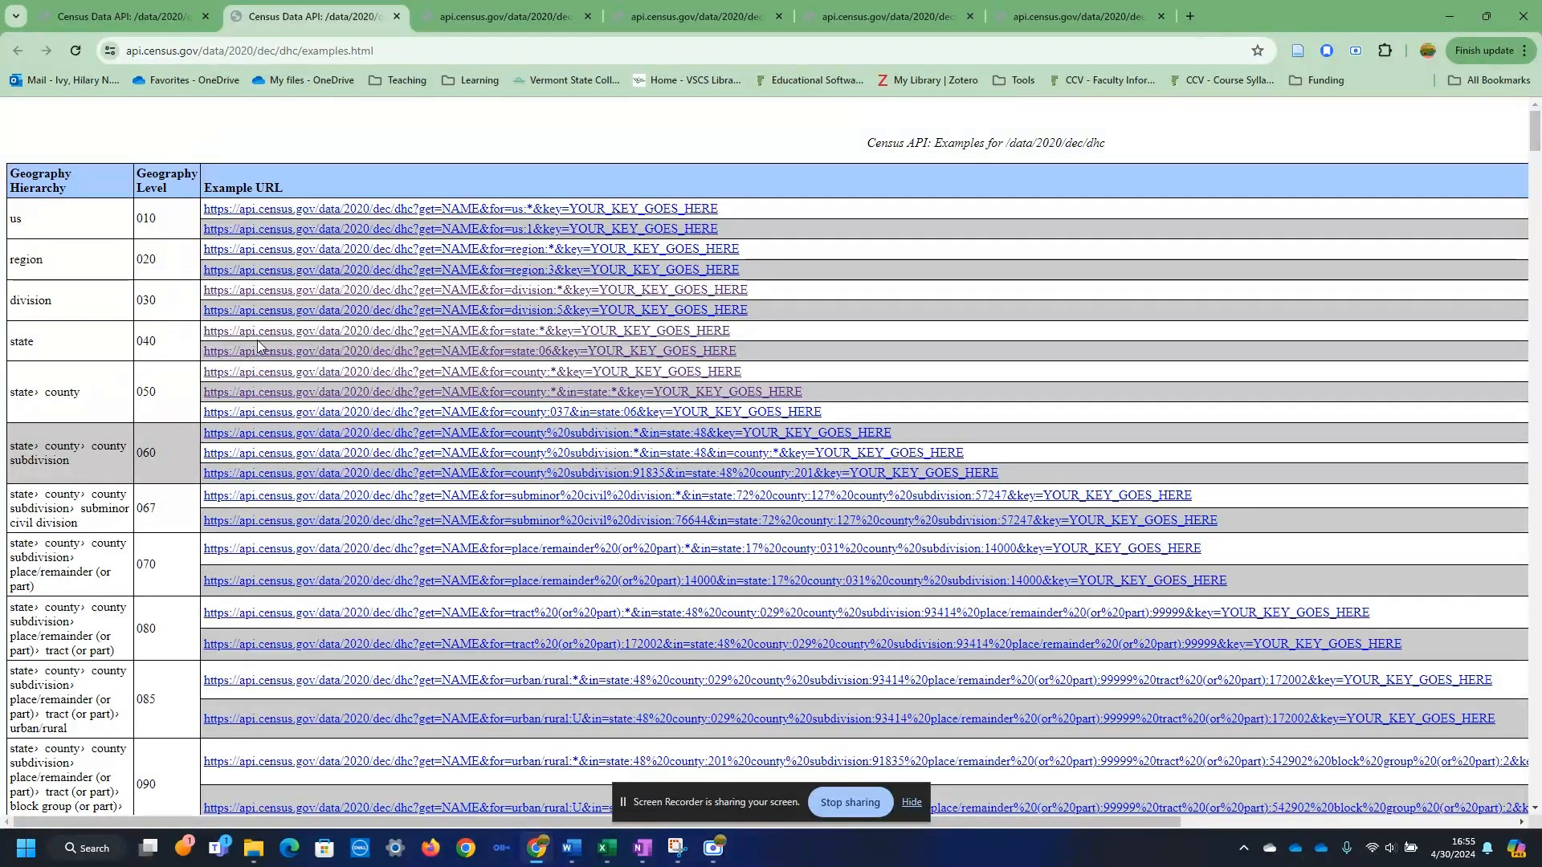
{"action": "left_click", "coordinate": [539, 334]}
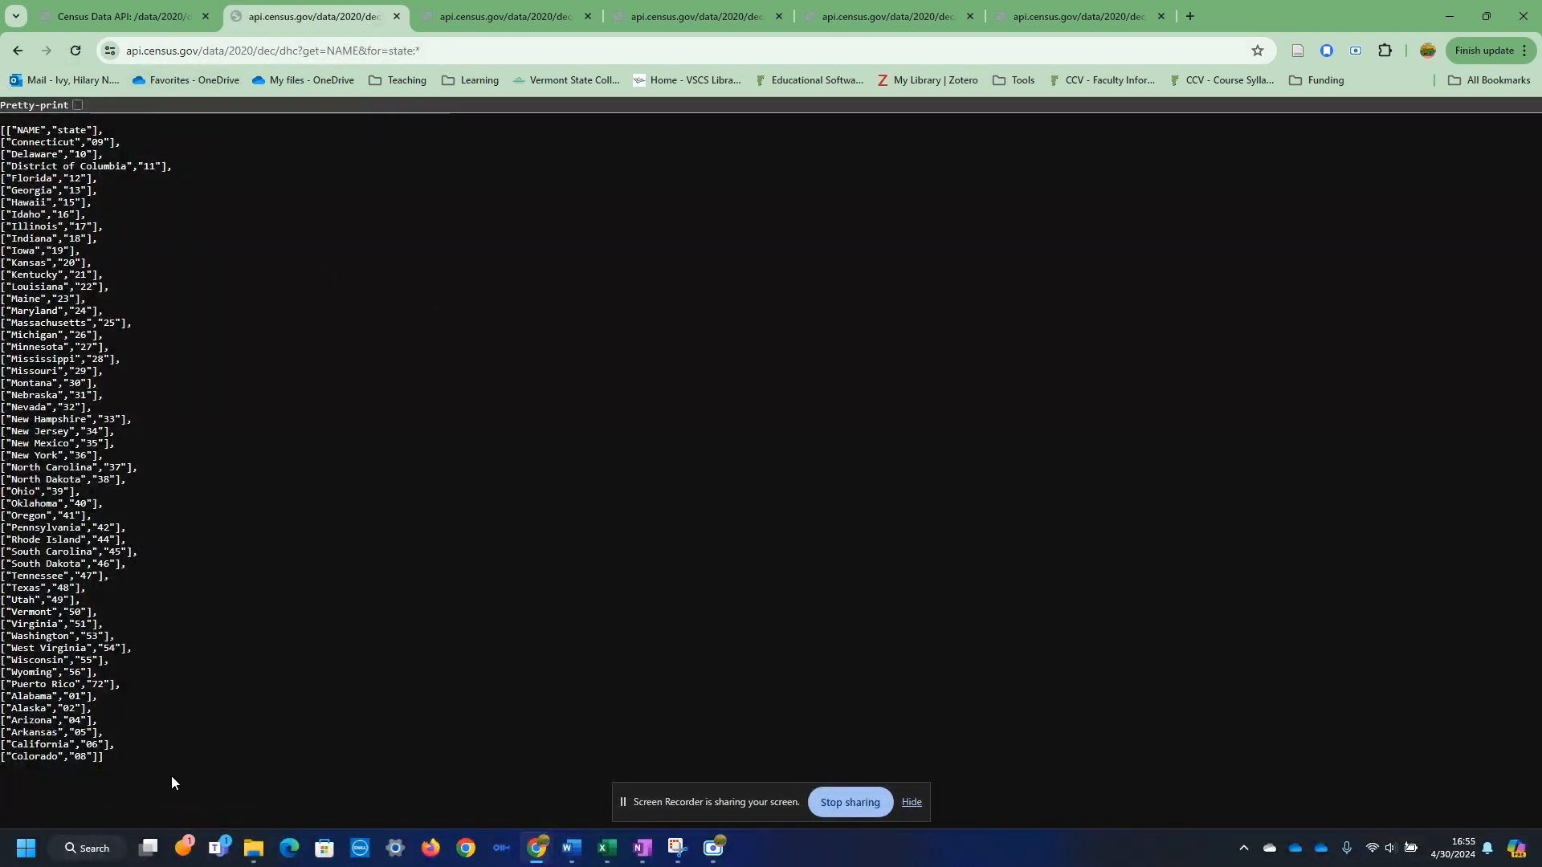
- Limit the API query to Vermont by replacing the state wildcard with 50, and load it
{"action": "left_click", "coordinate": [468, 47]}
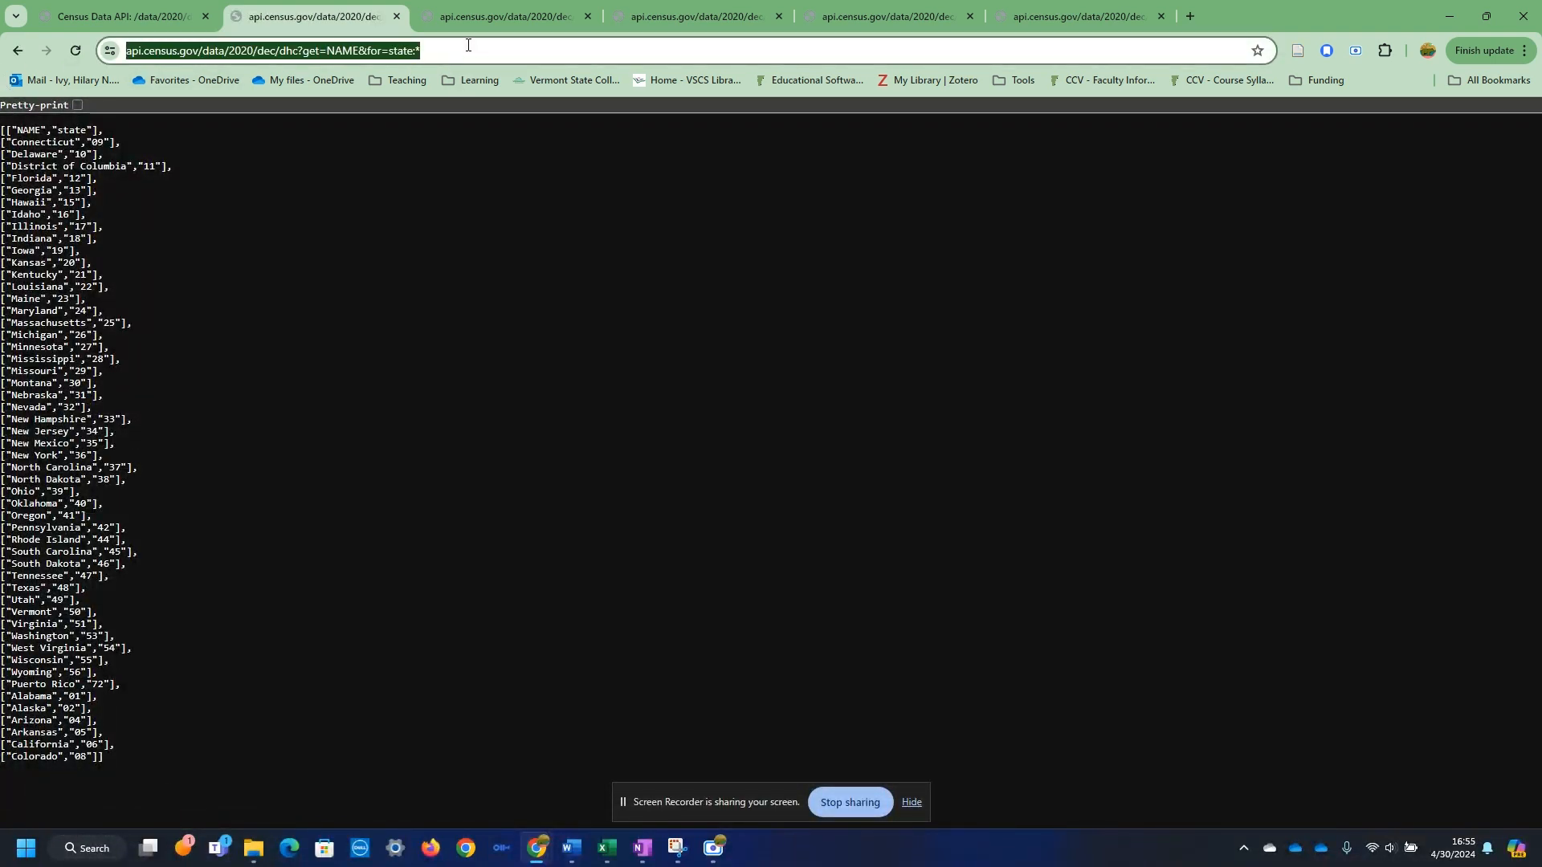
{"action": "type", "text": "0"}
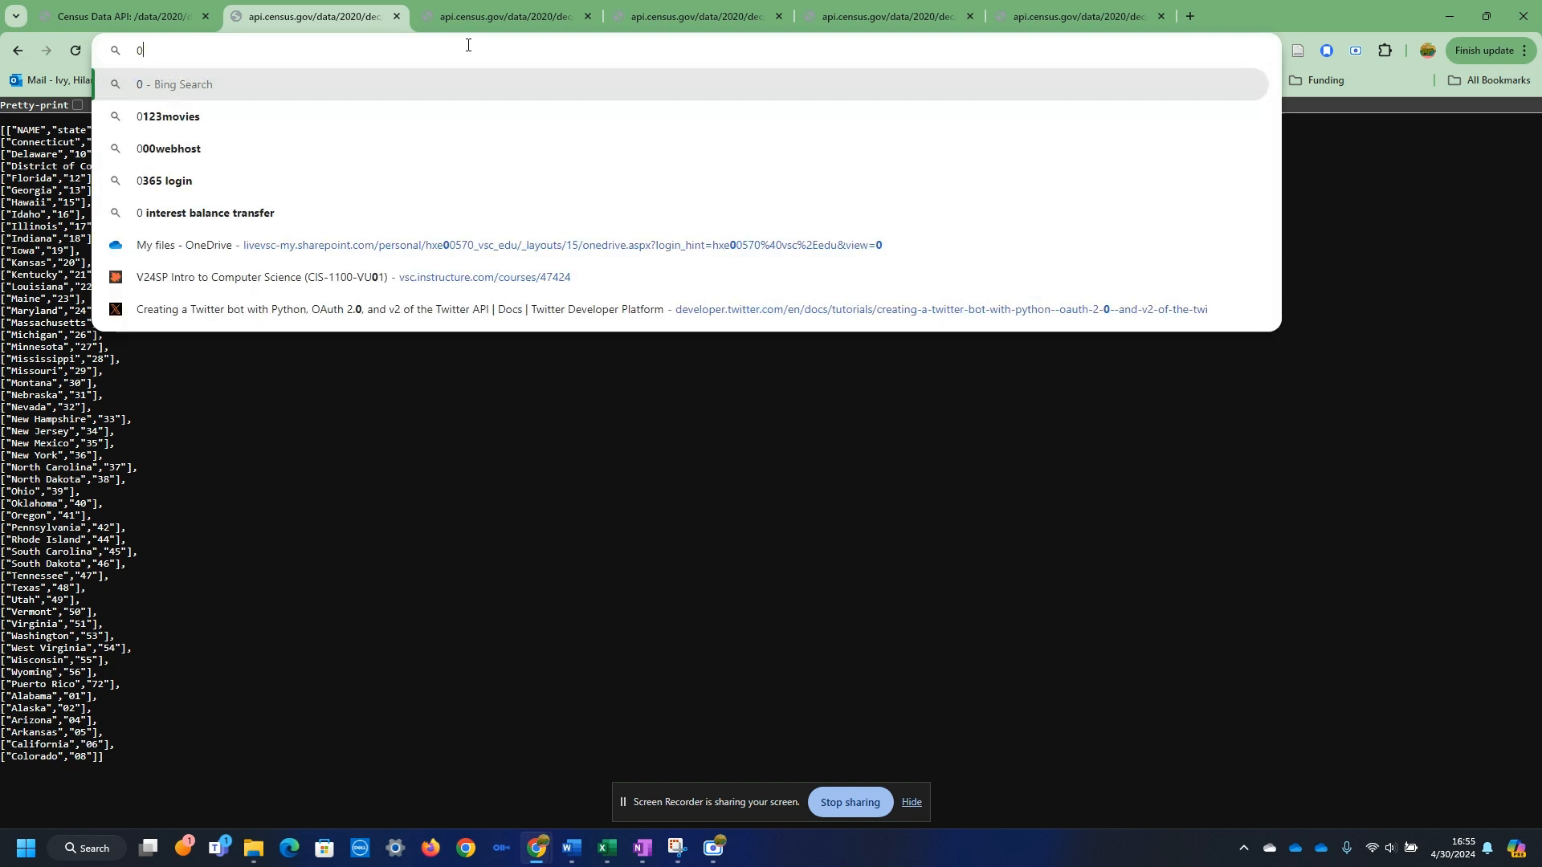
{"action": "key", "text": "ctrl+z"}
{"action": "key", "text": "Right"}
{"action": "key", "text": "BackSpace"}
{"action": "type", "text": "50"}
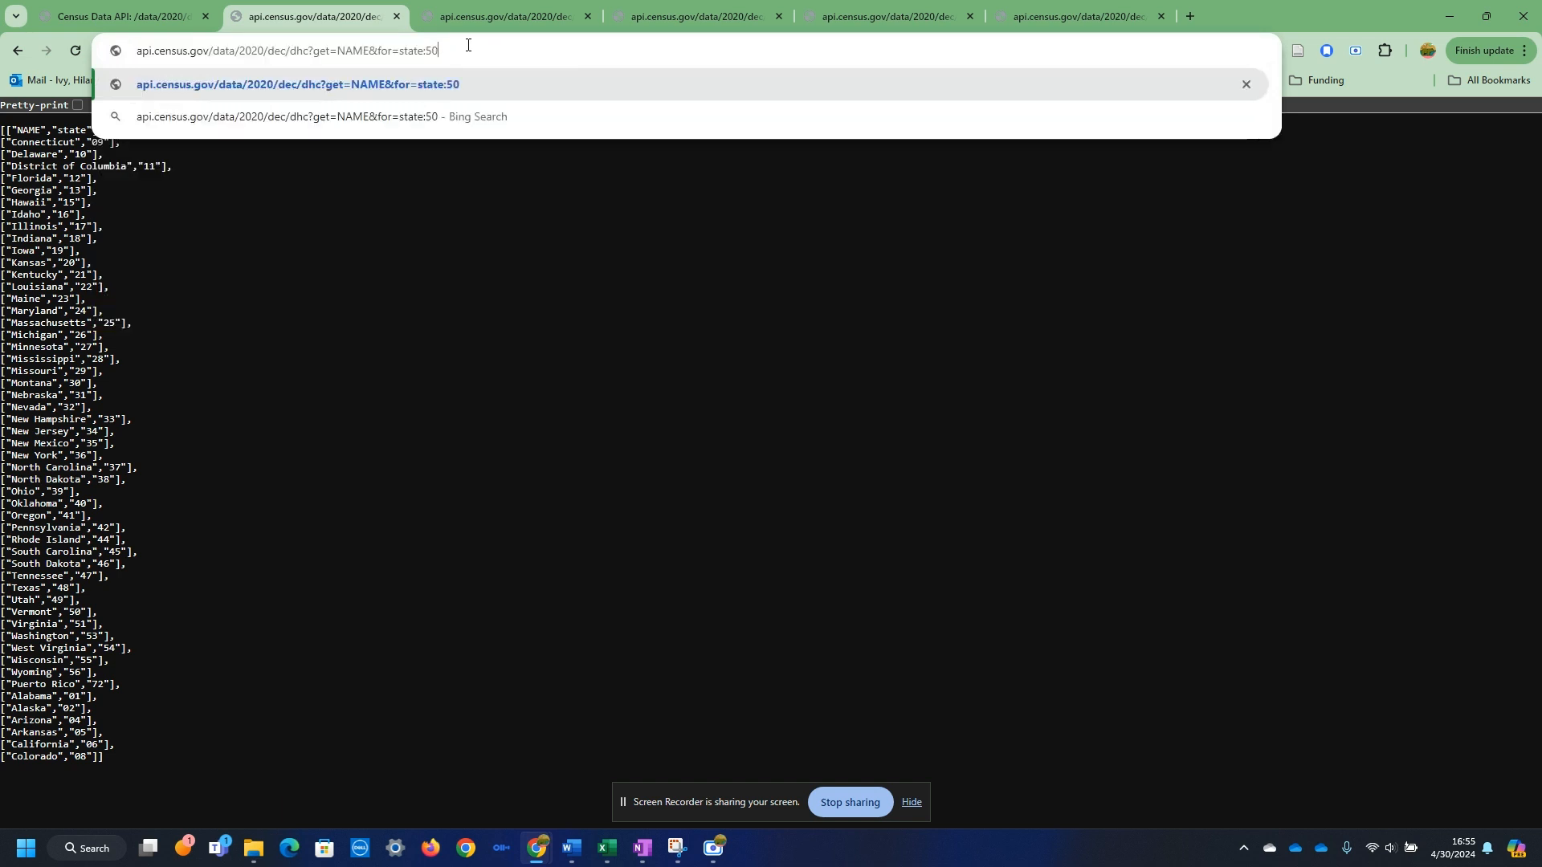
{"action": "key", "text": "Return"}
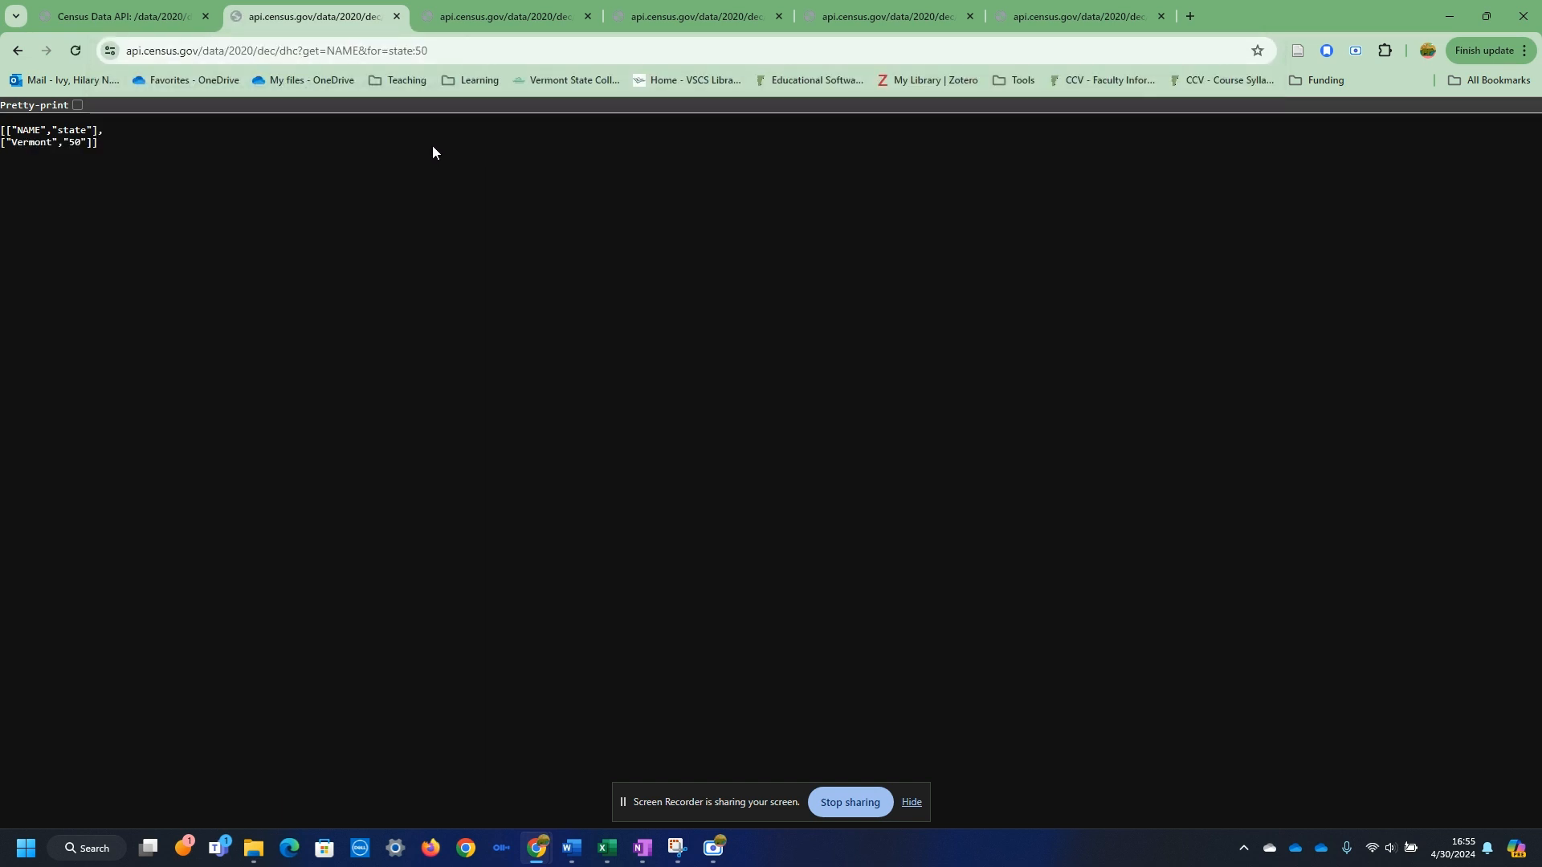
- Replace NAME with group(H3) in the Vermont state query and load it
{"action": "left_click", "coordinate": [357, 43]}
{"action": "left_click", "coordinate": [359, 52]}
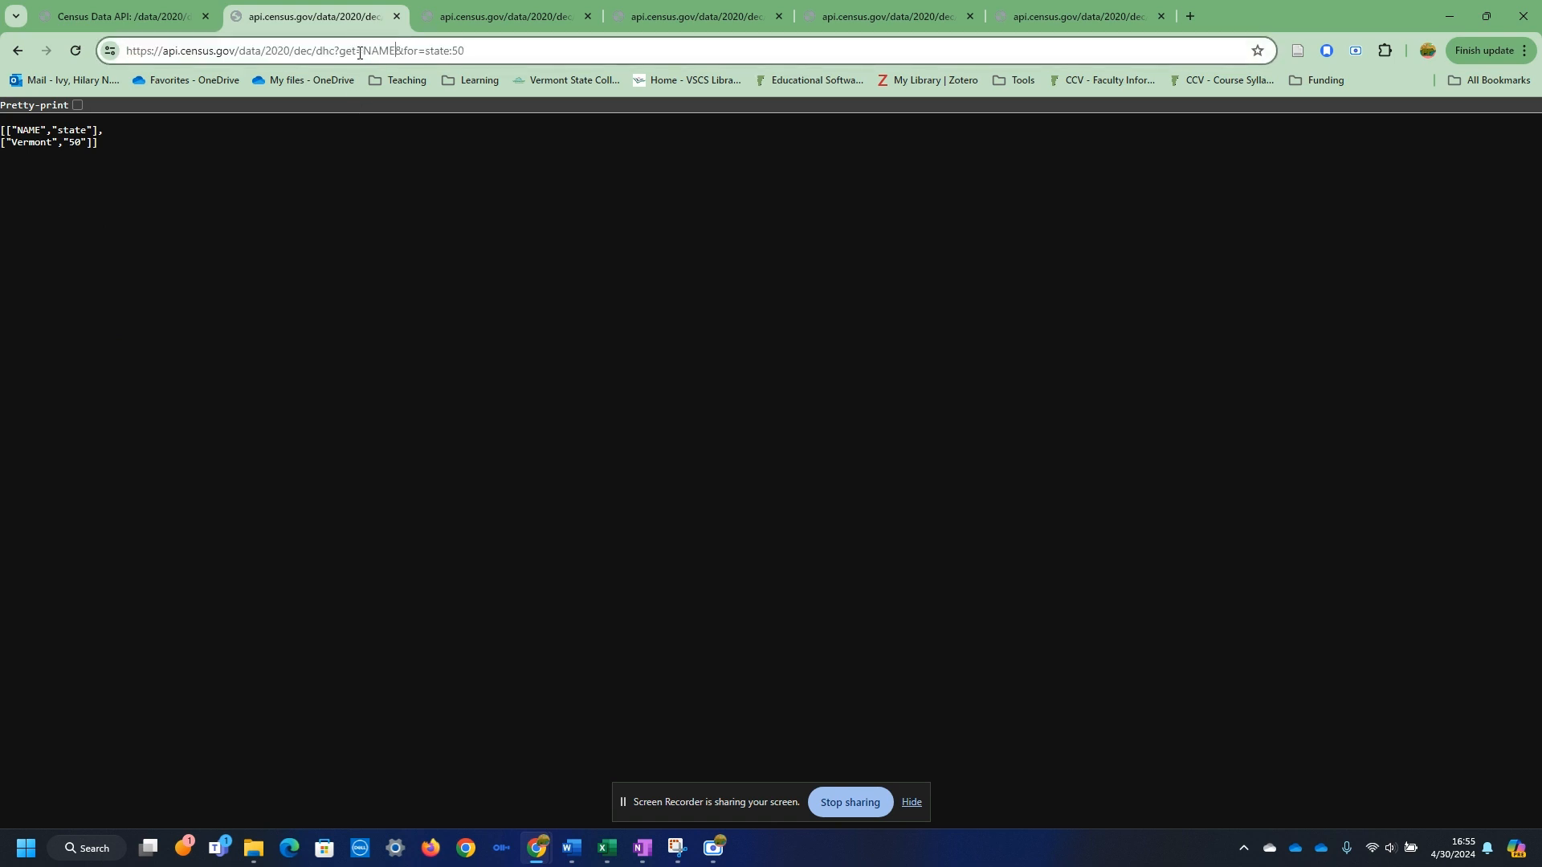
{"action": "key", "text": "BackSpace"}
{"action": "key", "text": "BackSpace"}
{"action": "key", "text": "BackSpace"}
{"action": "key", "text": "BackSpace"}
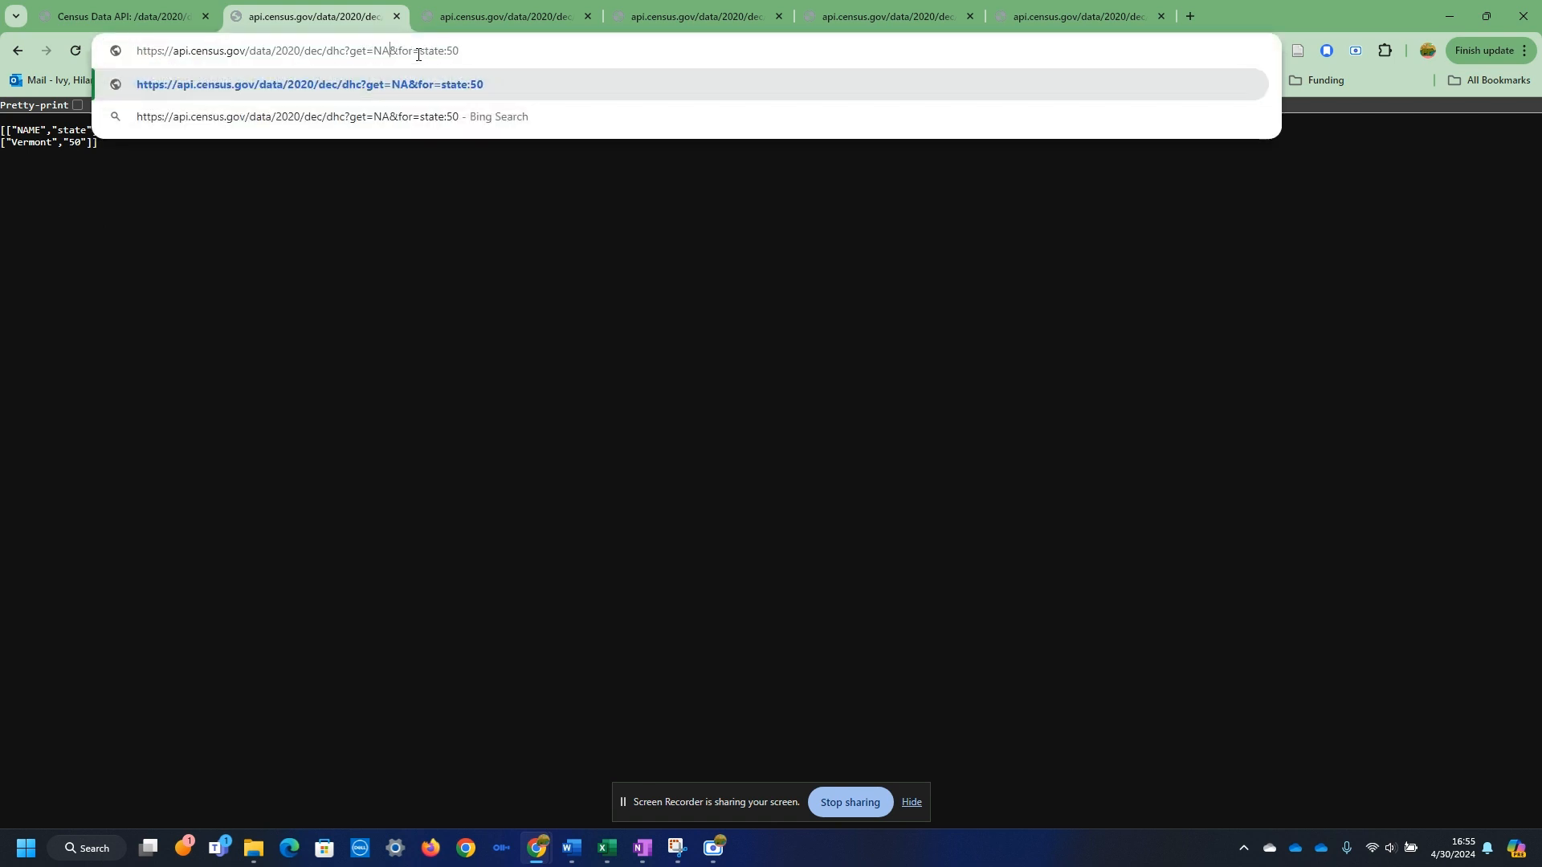
{"action": "type", "text": "group(H3"}
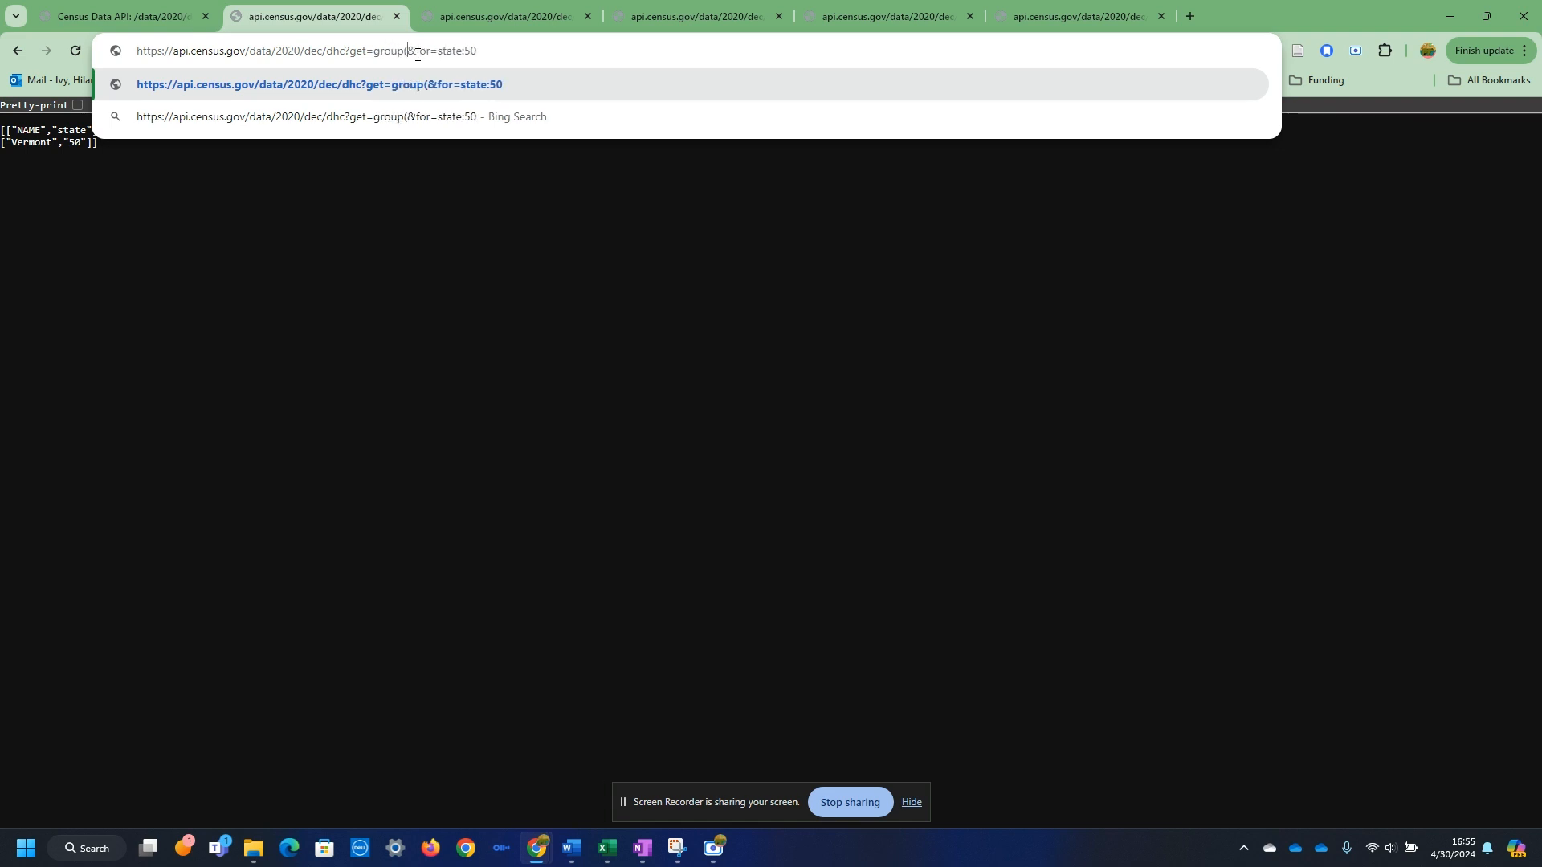
{"action": "type", "text": ")"}
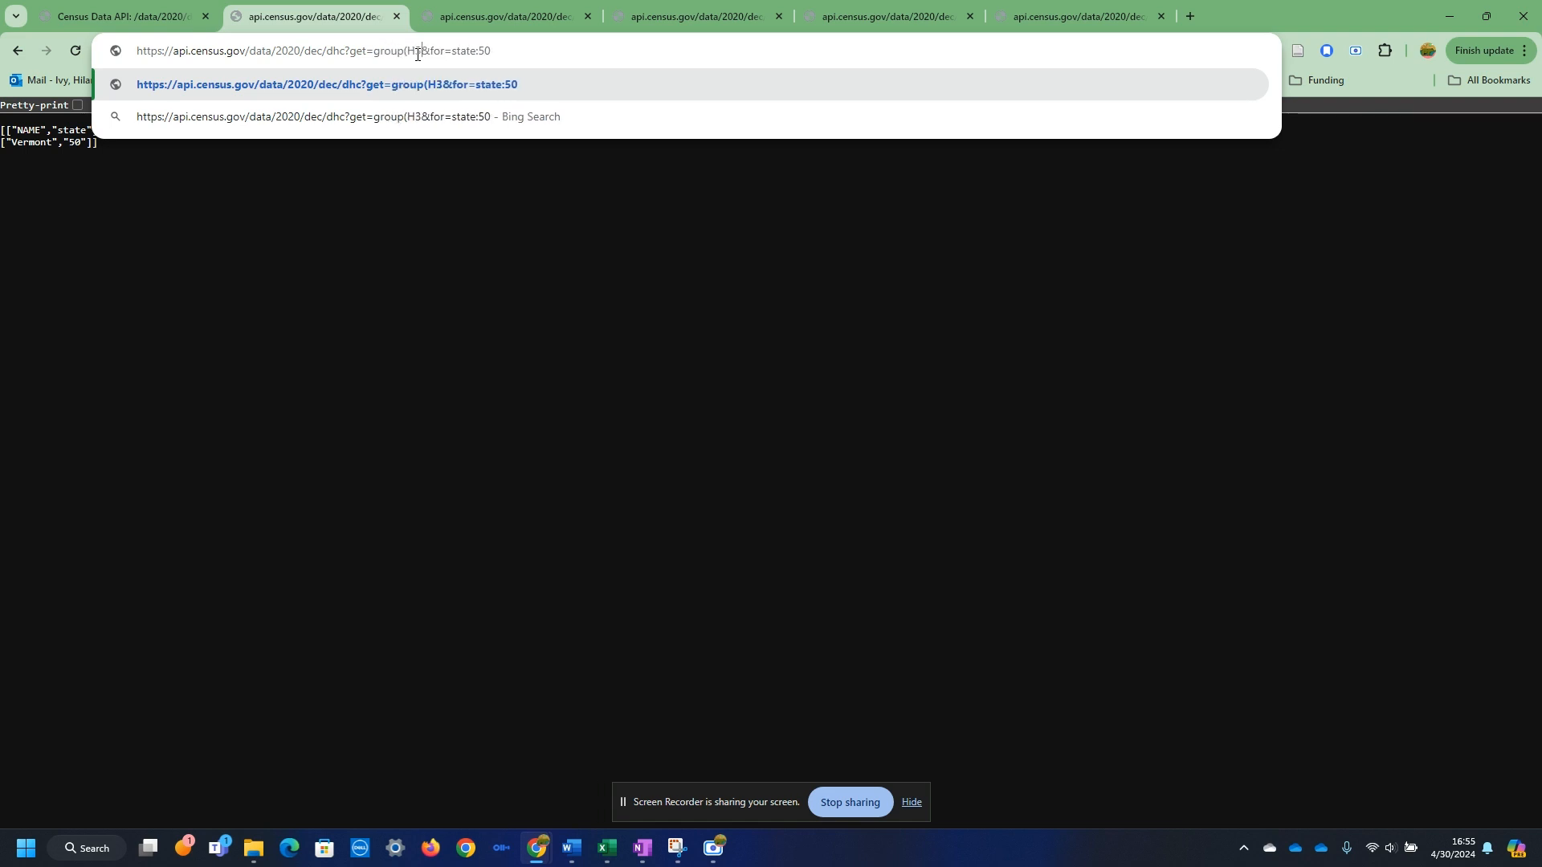
{"action": "key", "text": "Return"}
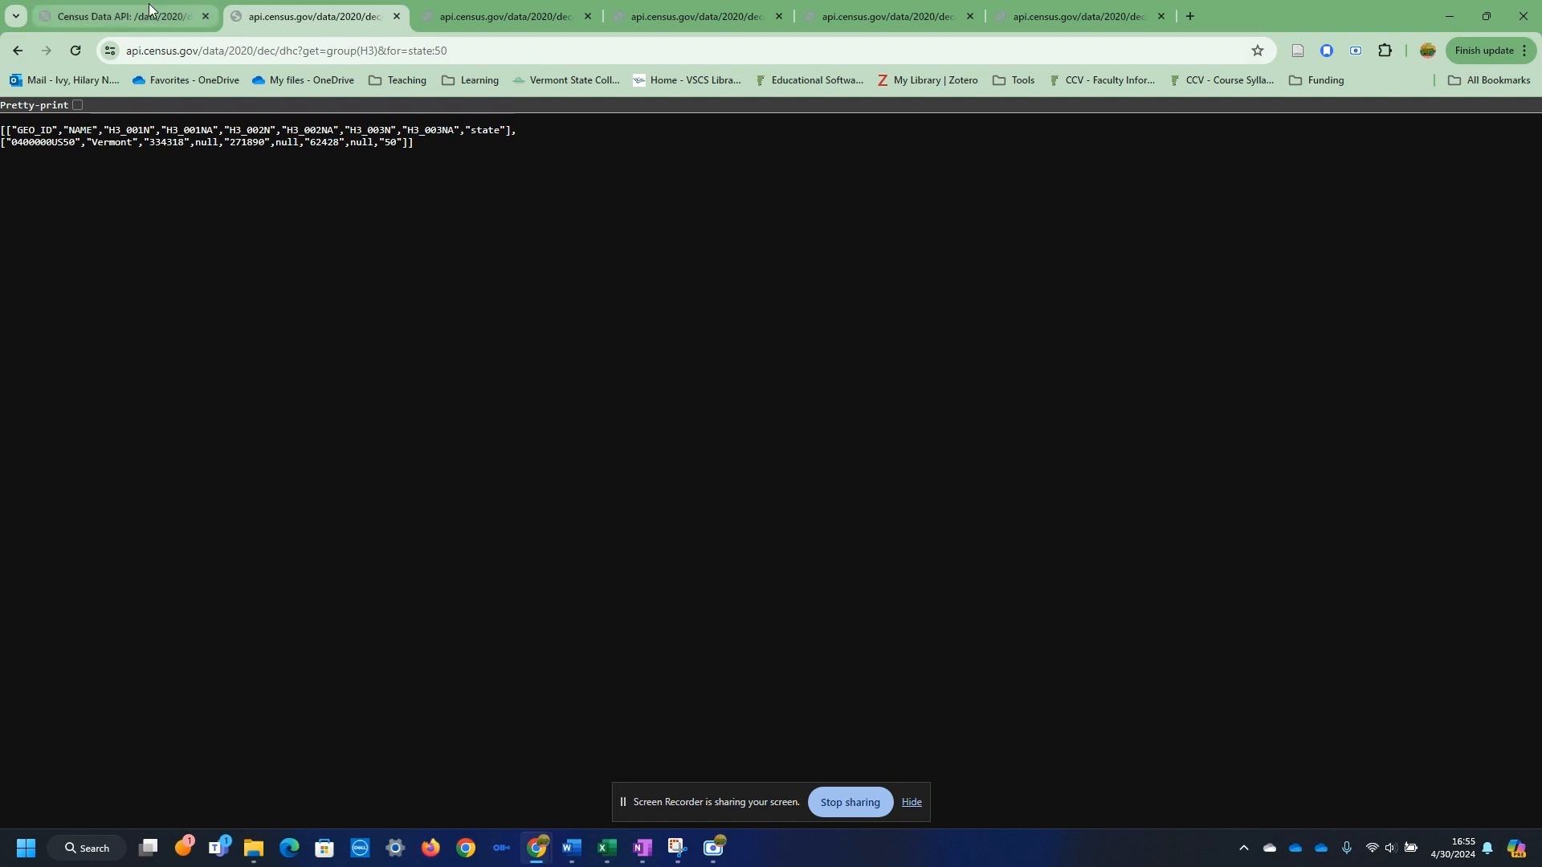
- Open the 2020 dec/dhc dataset's group list and locate the H3 Occupancy Status group
{"action": "left_click", "coordinate": [121, 16]}
{"action": "right_click", "coordinate": [1084, 235]}
{"action": "key", "text": "Escape"}
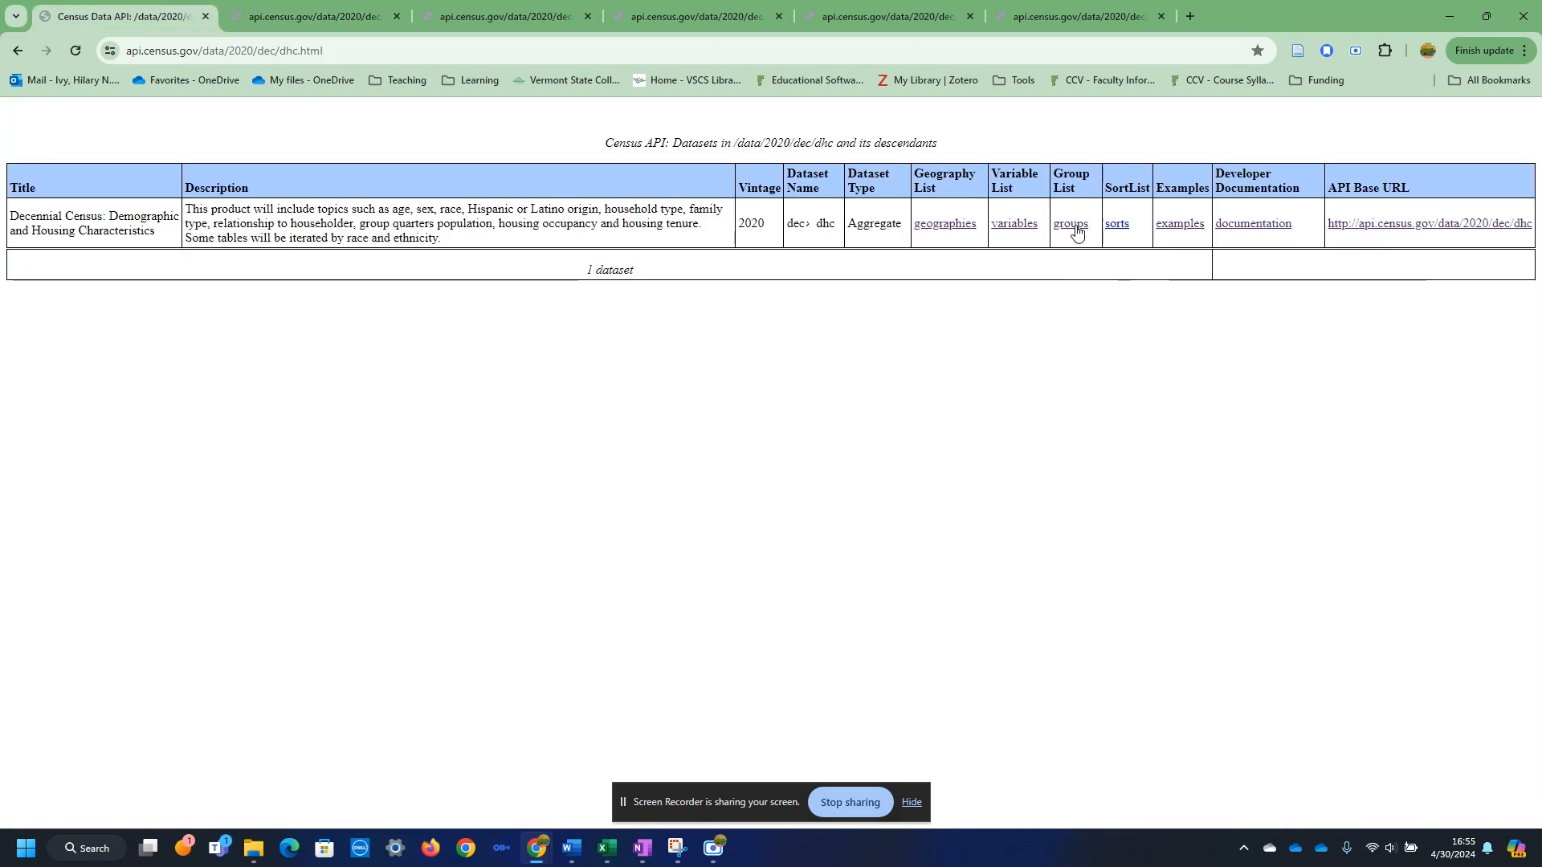
{"action": "left_click", "coordinate": [1073, 224]}
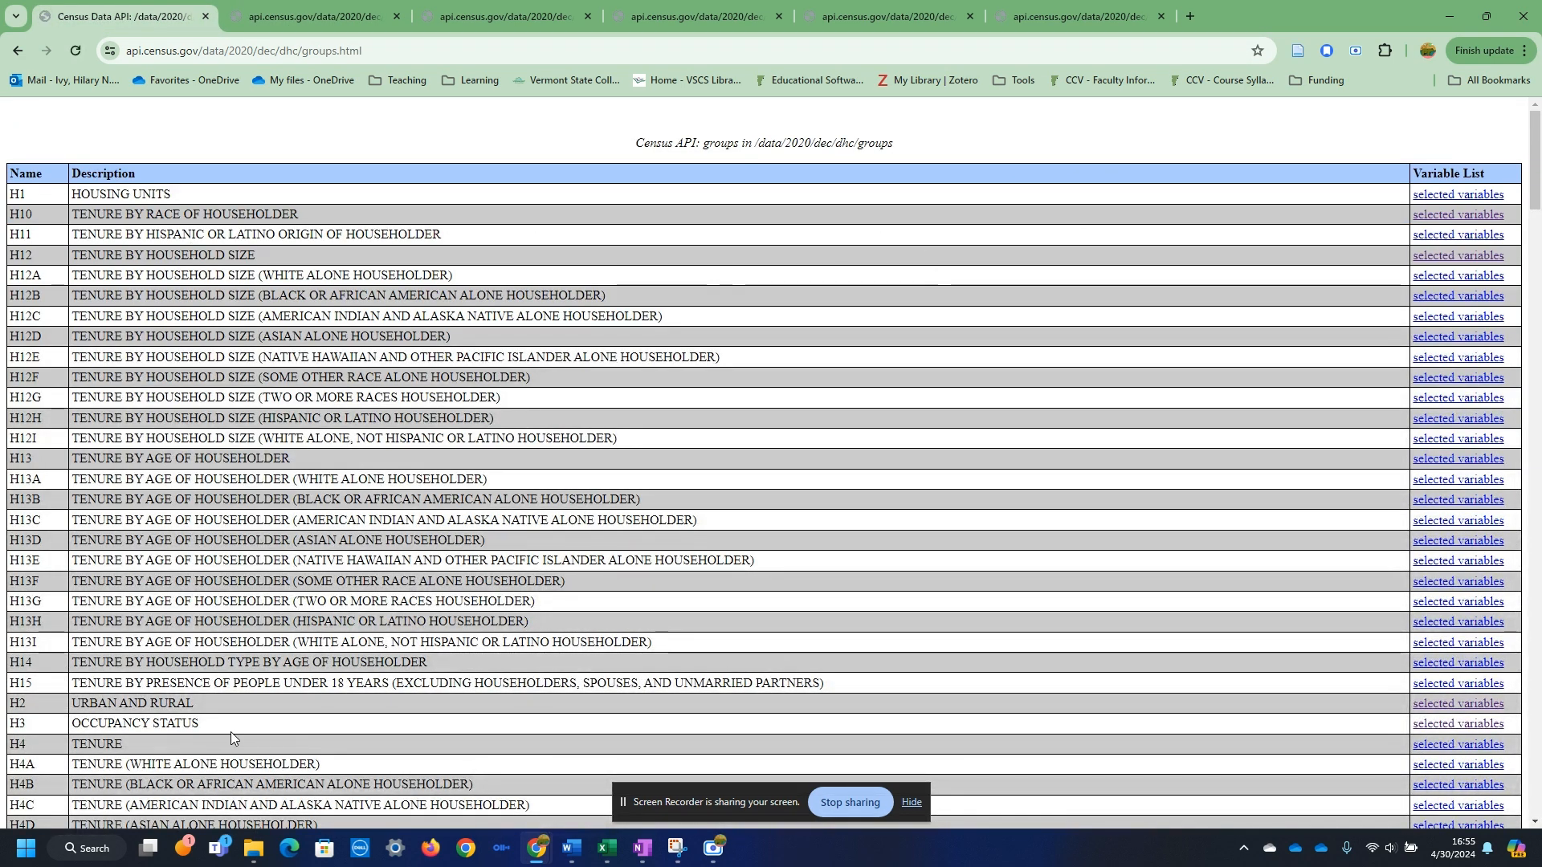
{"action": "left_click_drag", "start_coordinate": [229, 730], "coordinate": [41, 737]}
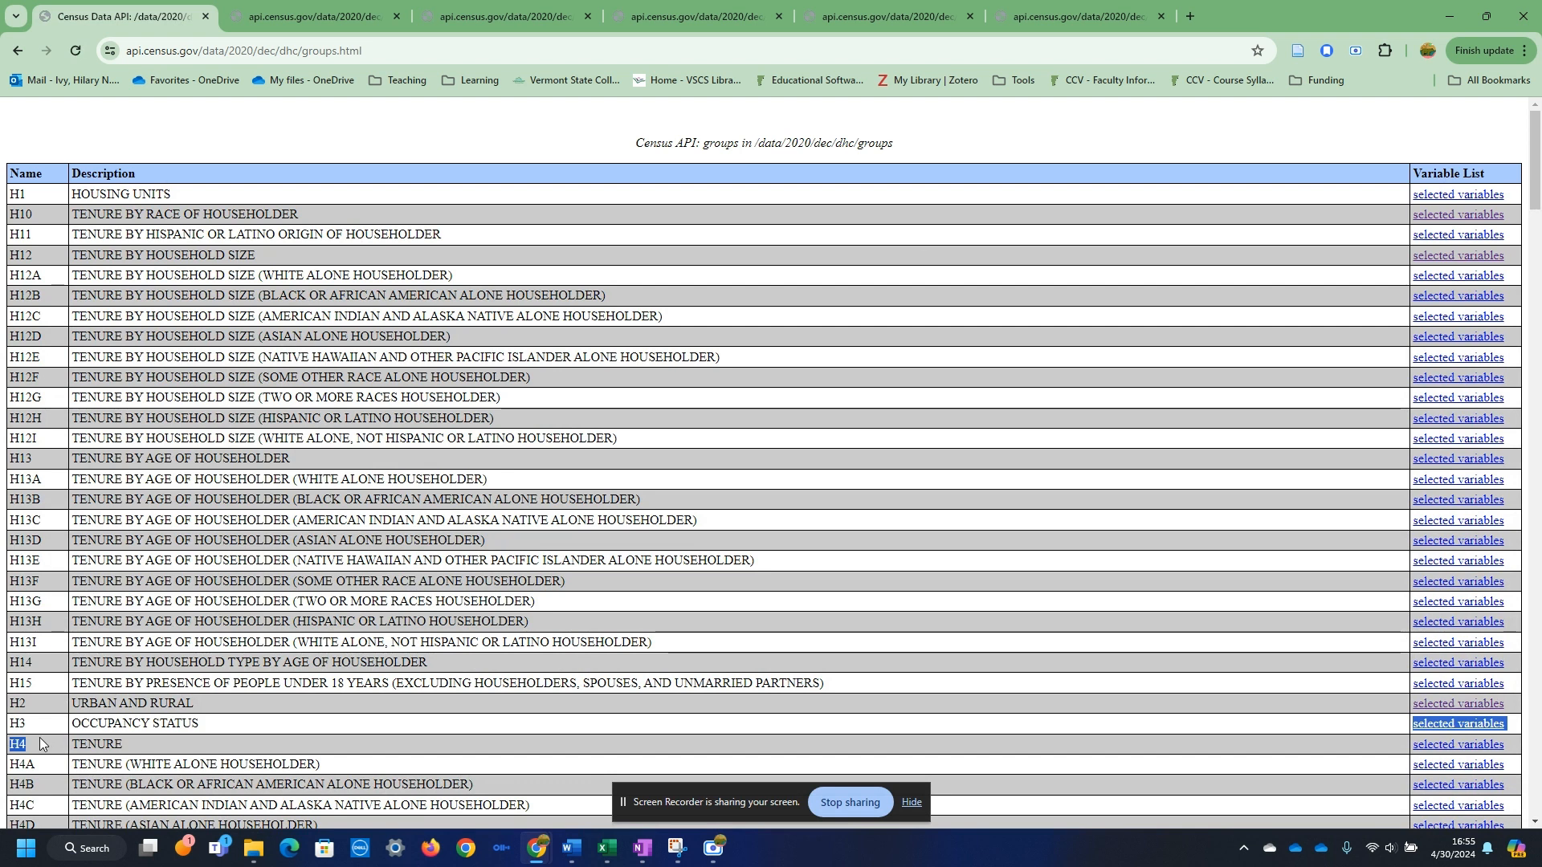
- Change the group in the Vermont state-level query from H3 to H2 and load it
{"action": "left_click", "coordinate": [304, 24]}
{"action": "left_click", "coordinate": [392, 52]}
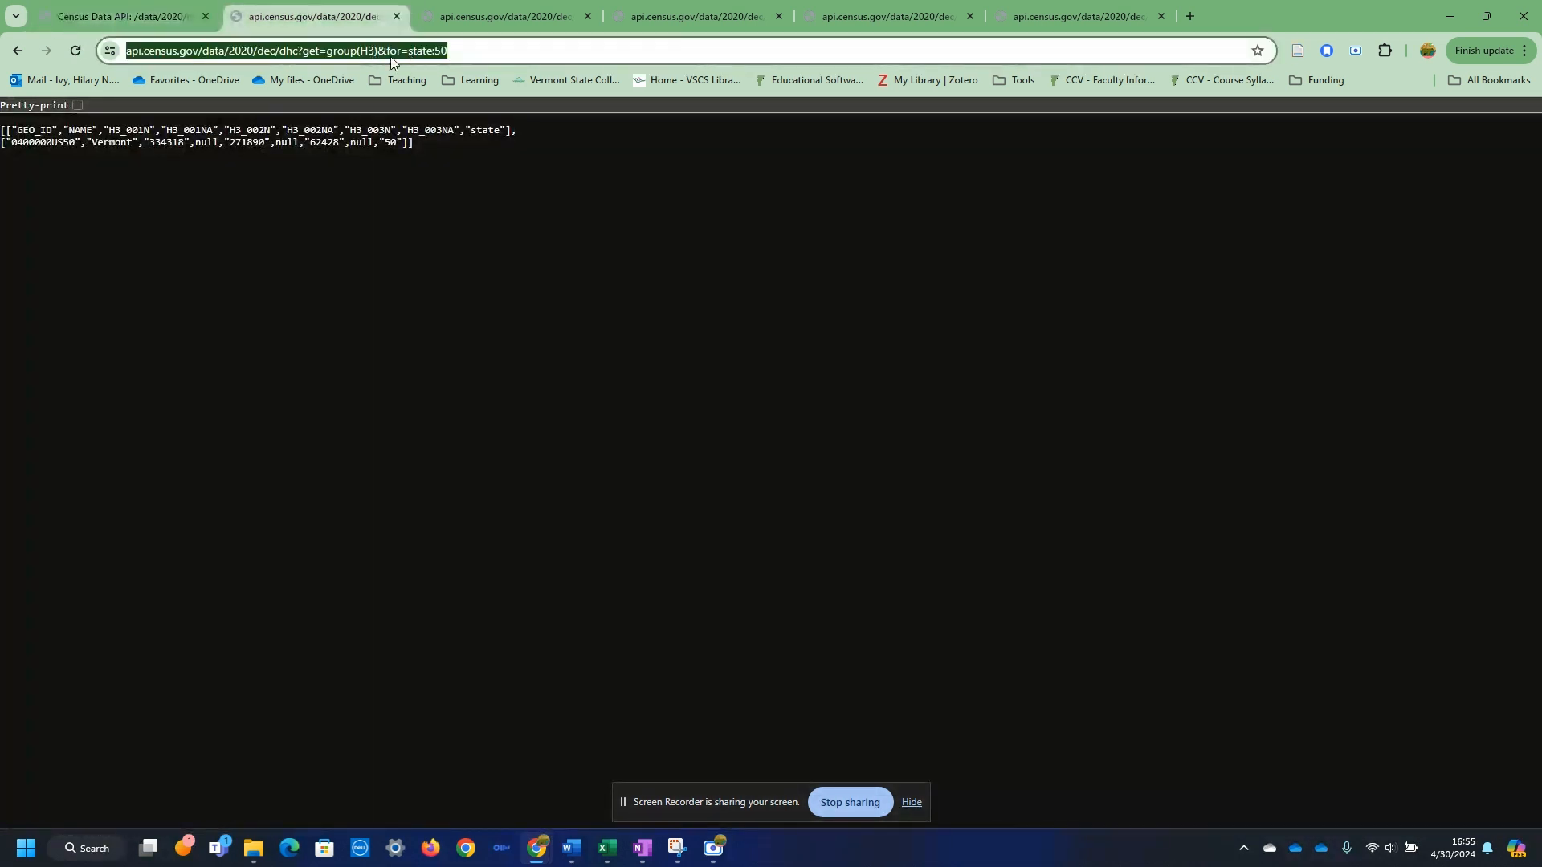
{"action": "left_click", "coordinate": [368, 52]}
{"action": "key", "text": "Delete"}
{"action": "type", "text": "2"}
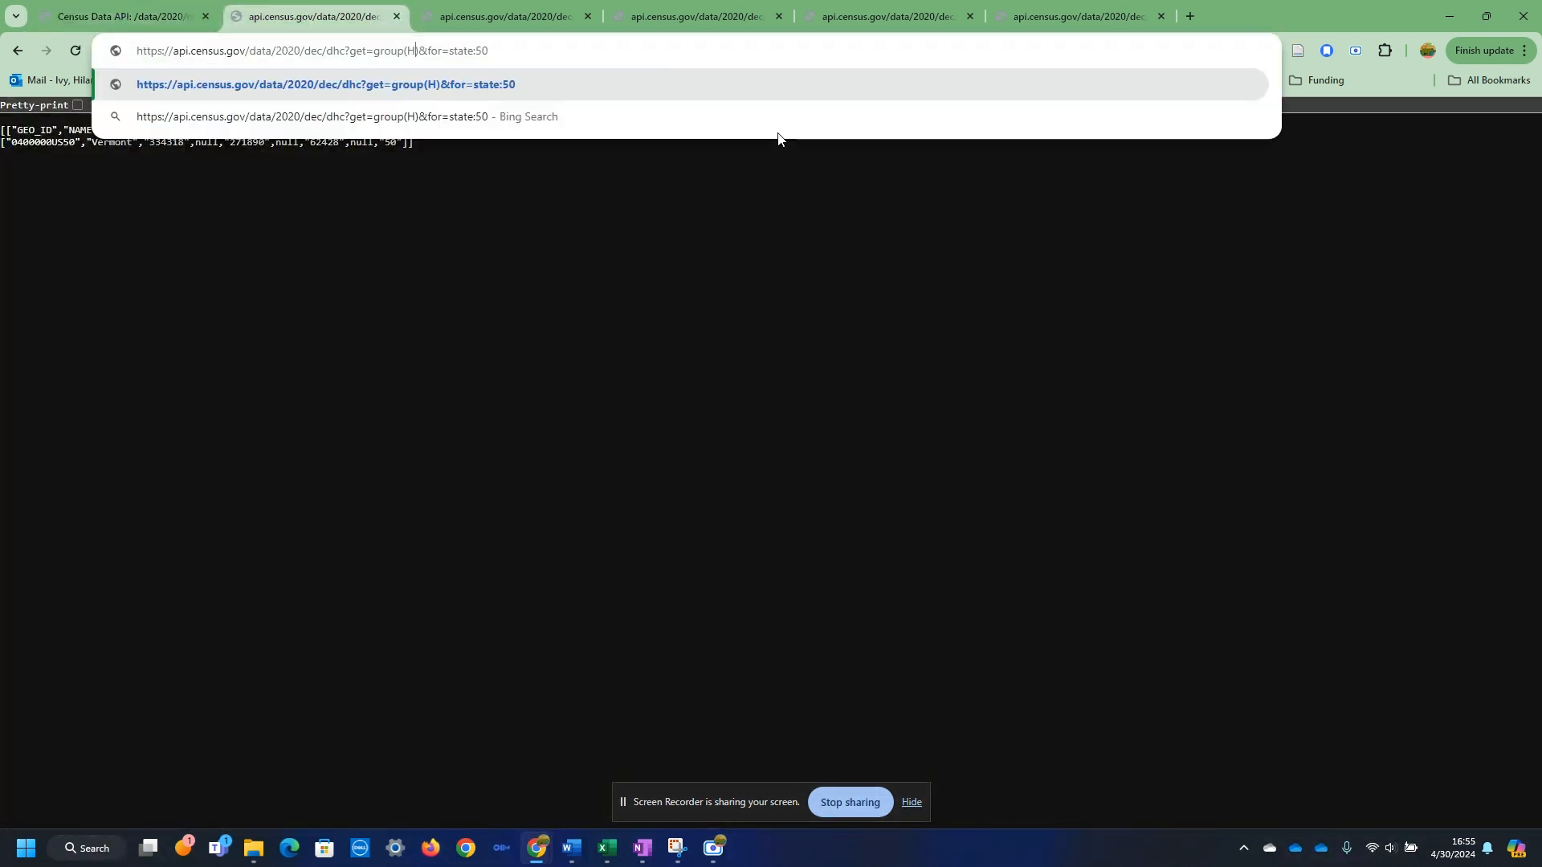
{"action": "key", "text": "Return"}
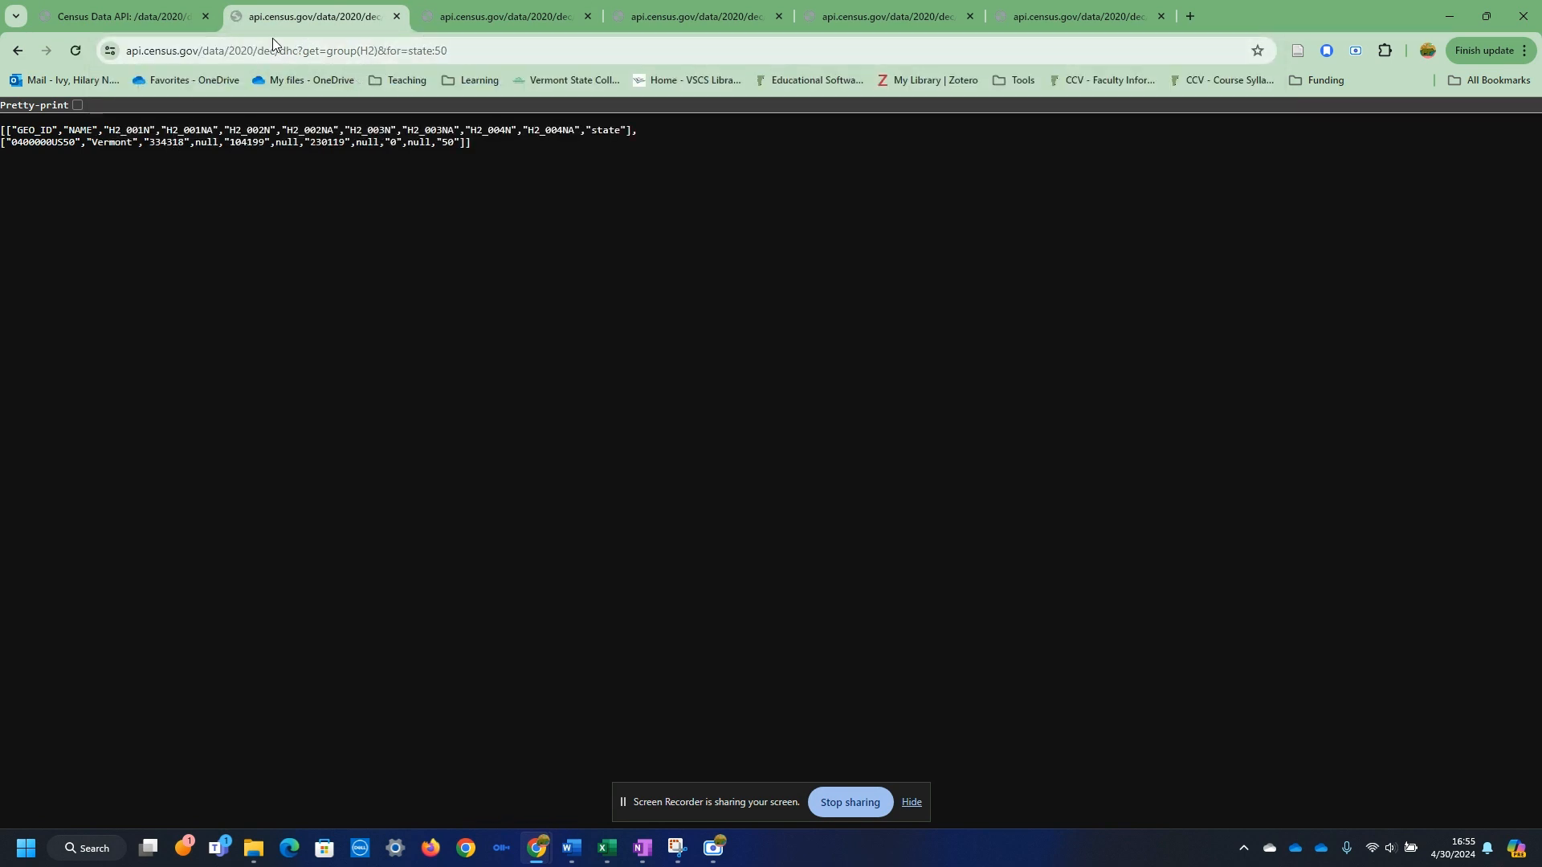
{"action": "left_click", "coordinate": [370, 52]}
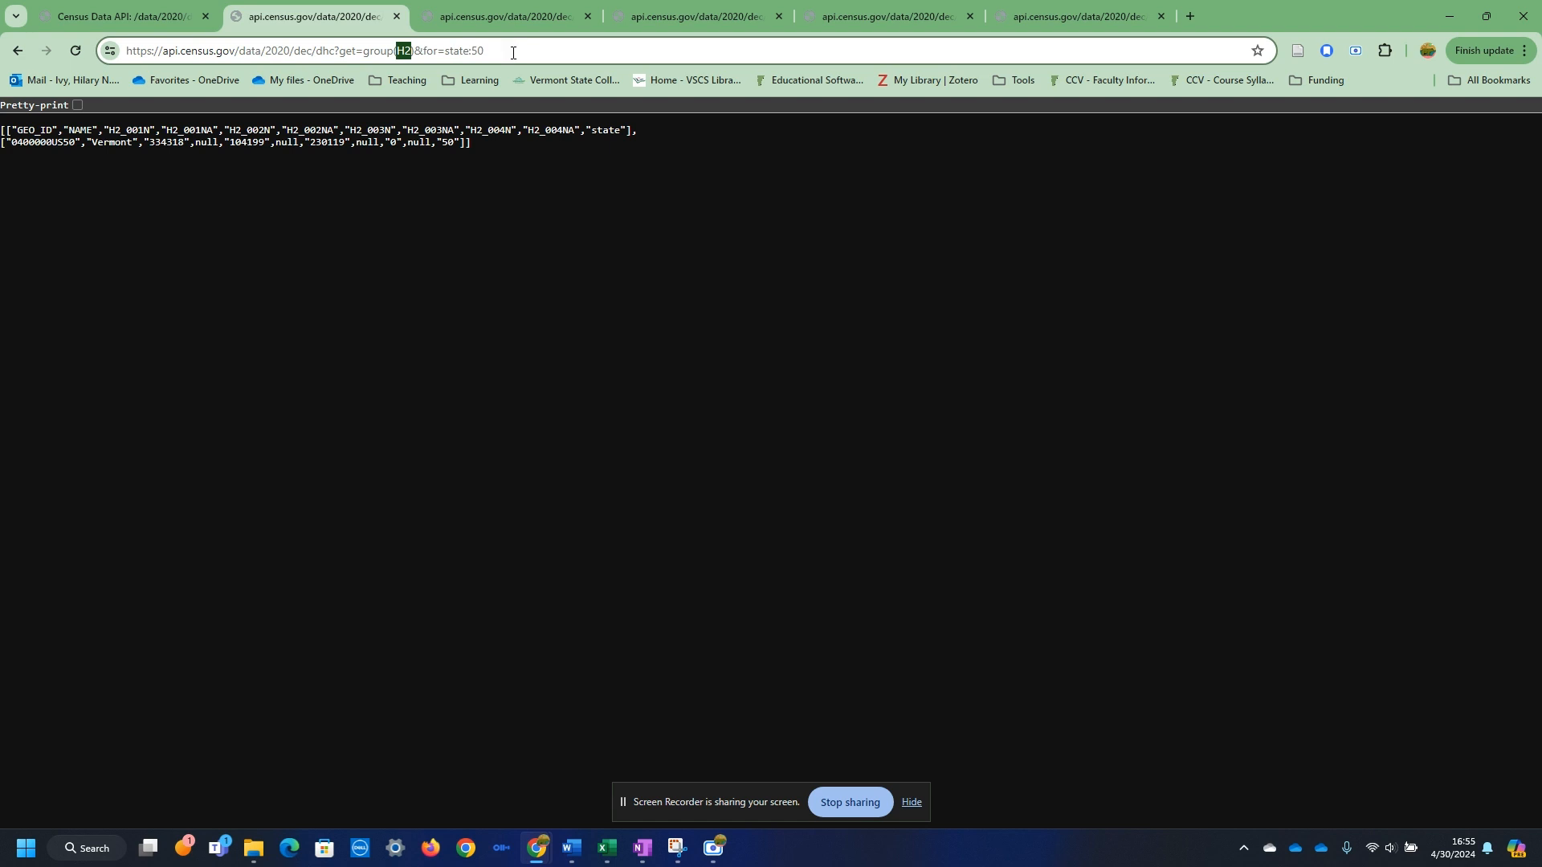
- In the open query for all Vermont counties, change the group to H2 and load it
{"action": "left_click", "coordinate": [498, 17]}
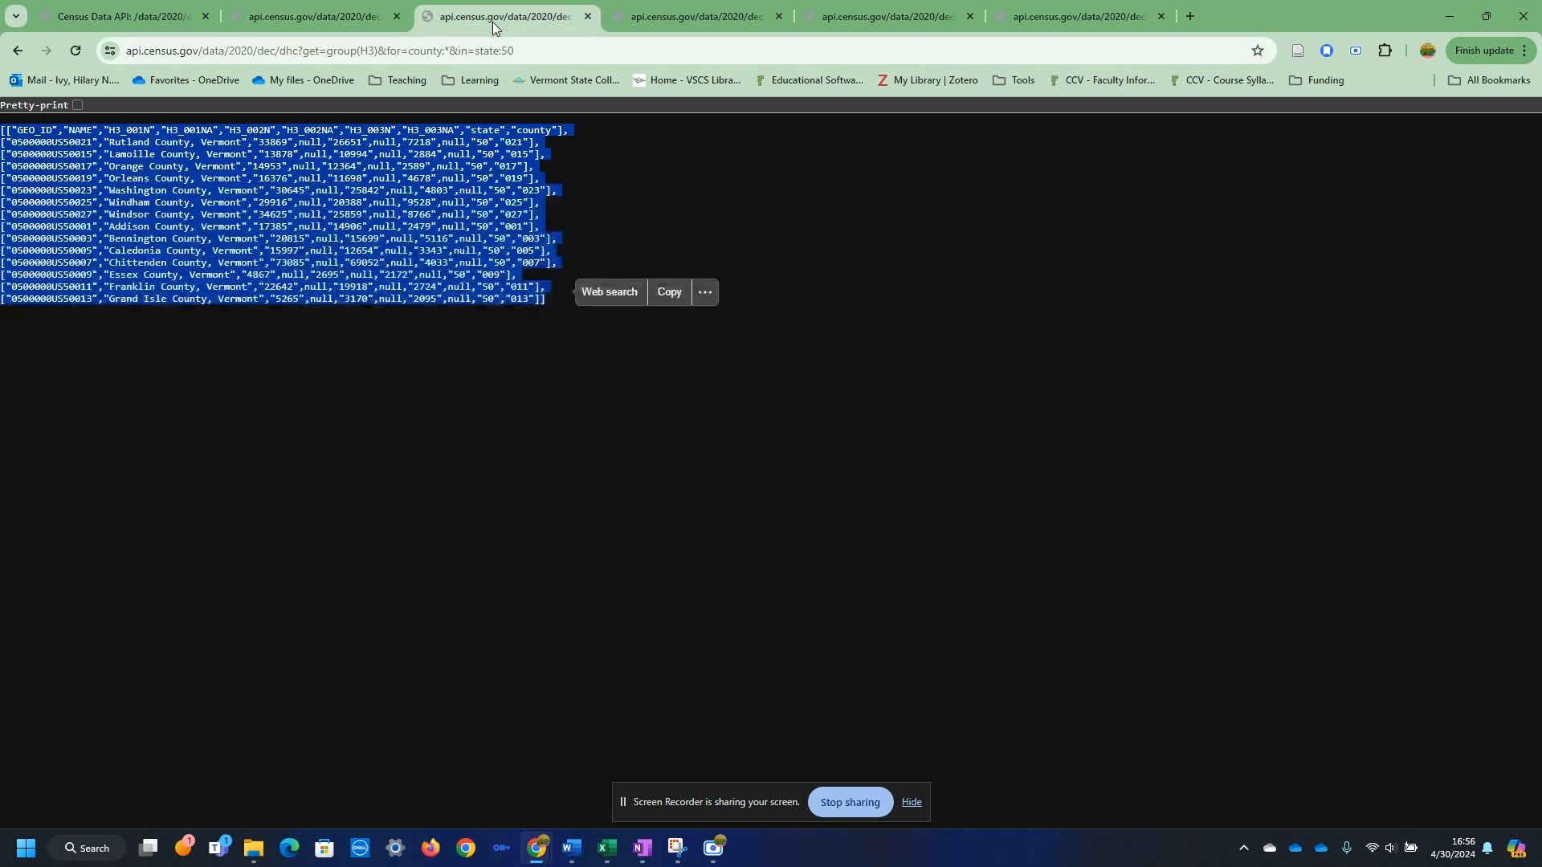
{"action": "left_click", "coordinate": [370, 53]}
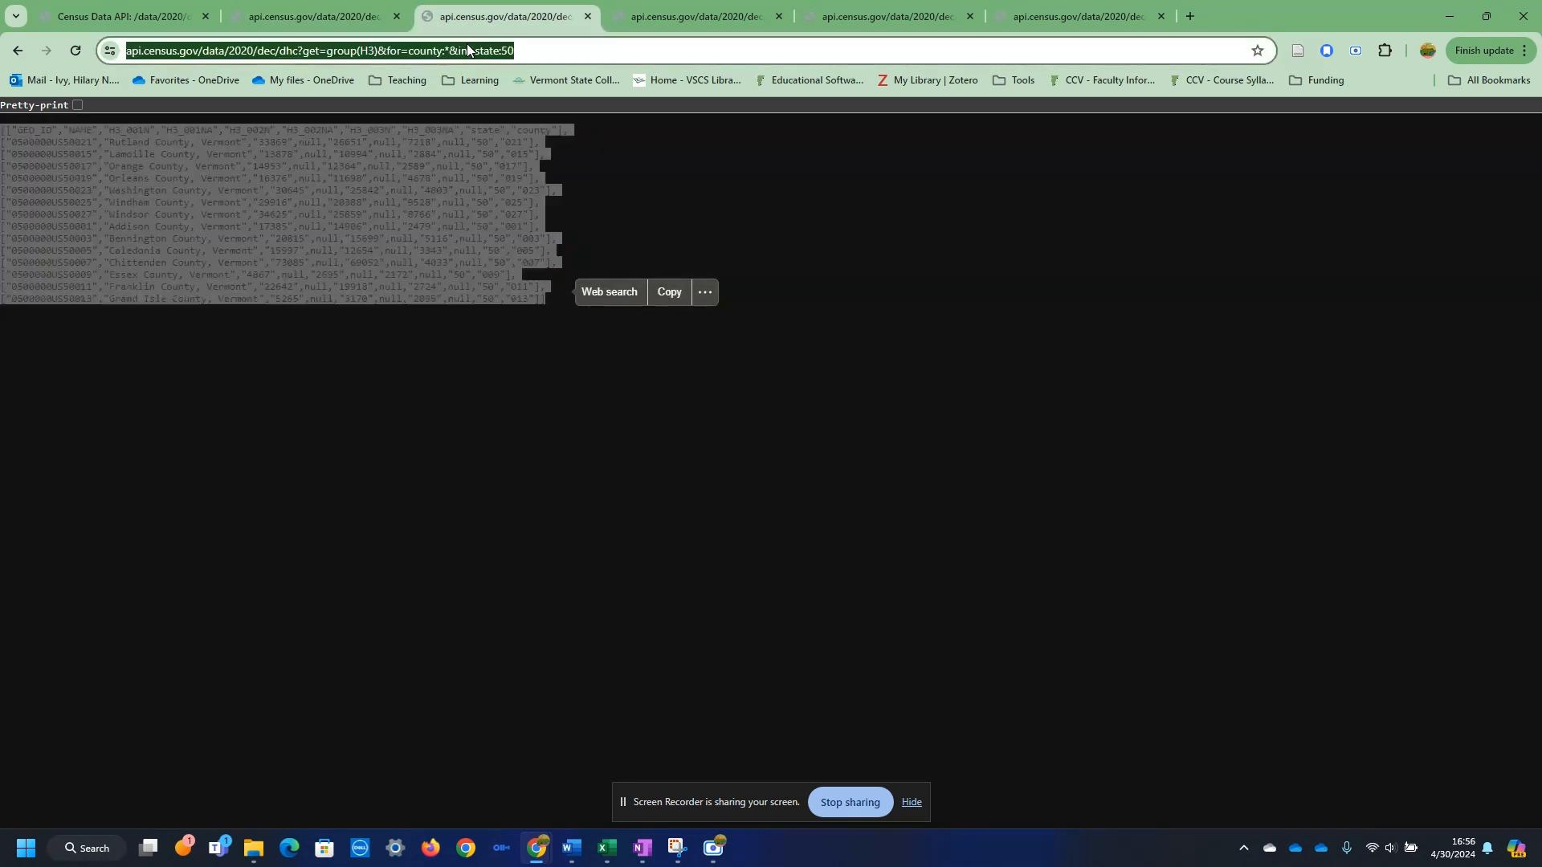
{"action": "left_click", "coordinate": [370, 52]}
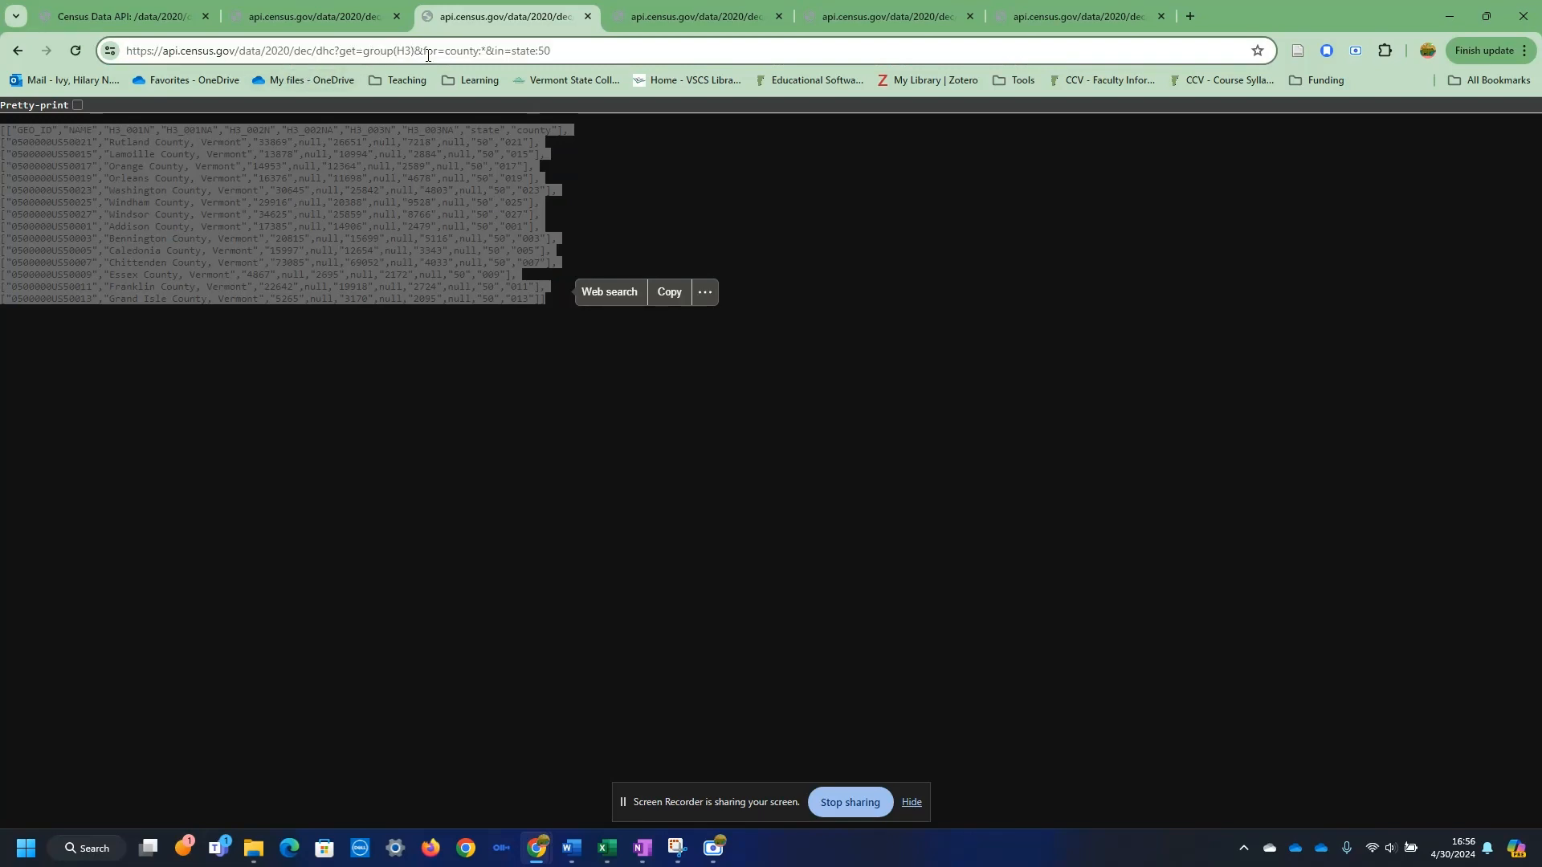
{"action": "key", "text": "BackSpace"}
{"action": "type", "text": "21"}
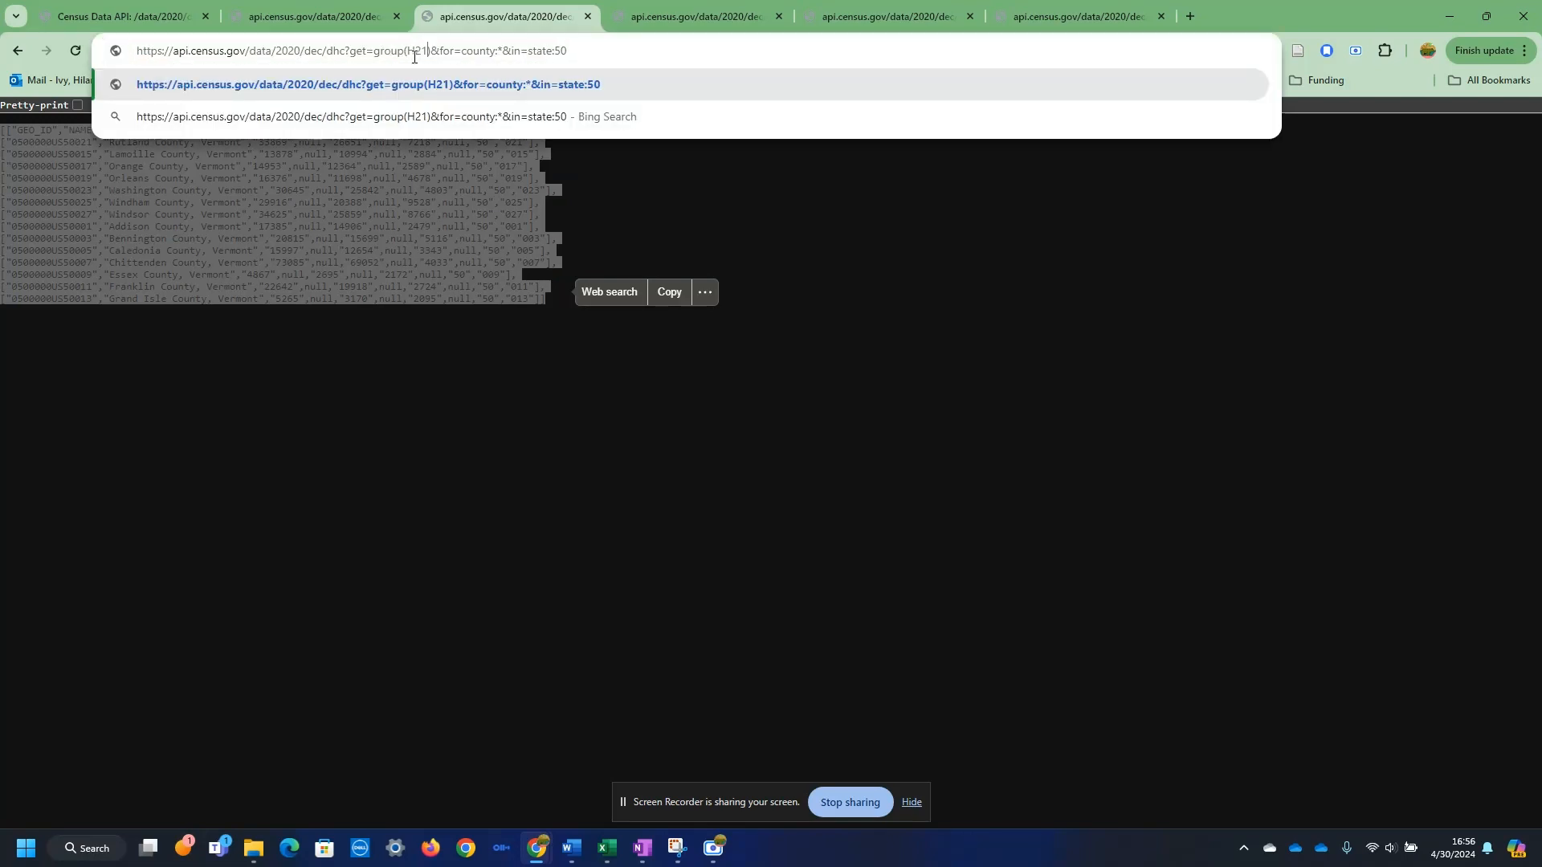
{"action": "key", "text": "BackSpace"}
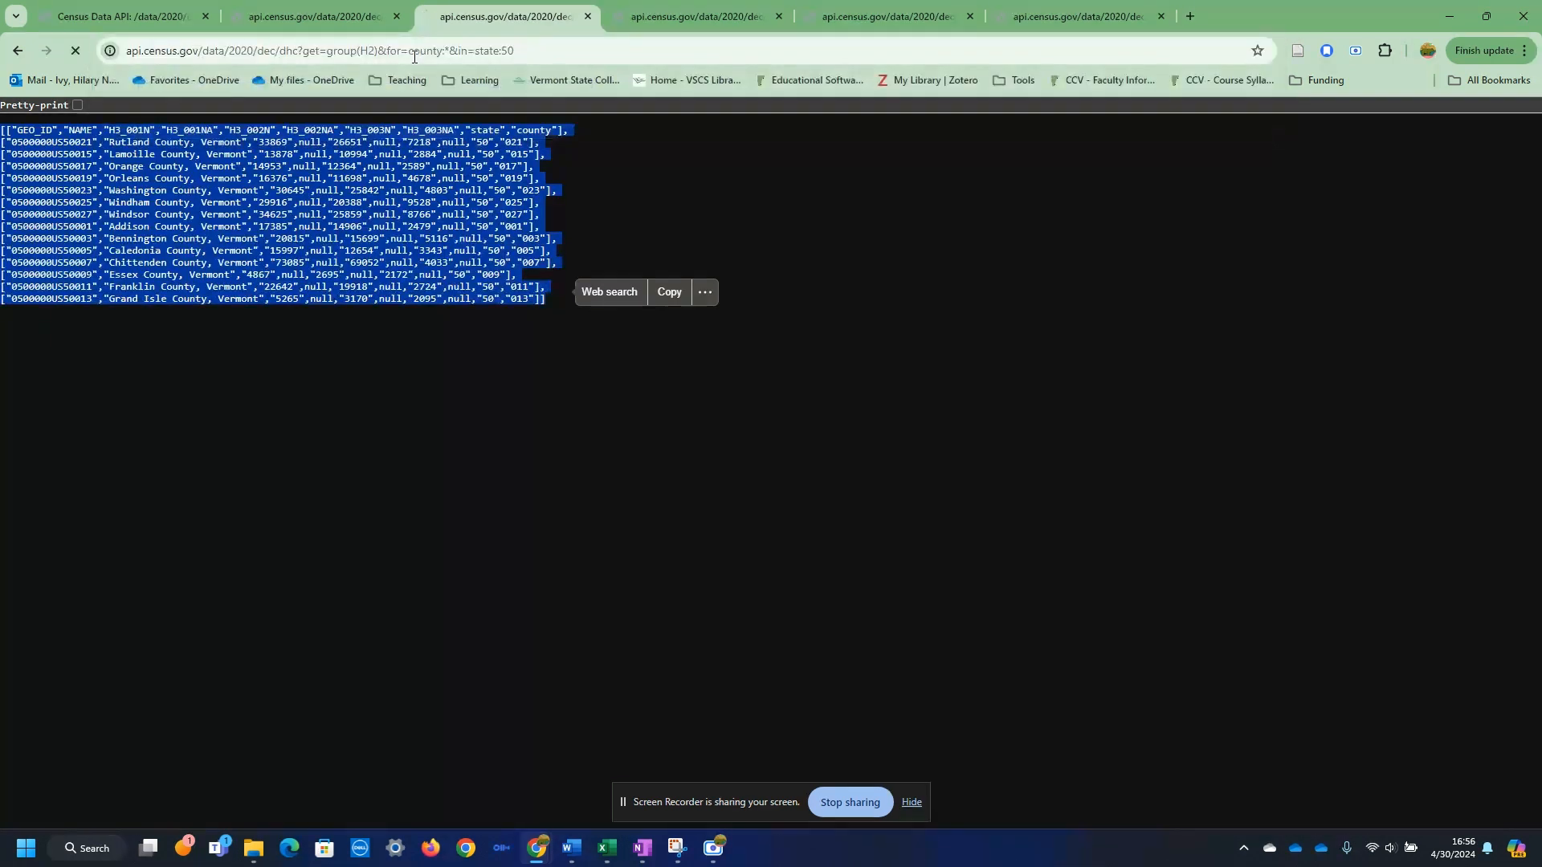
{"action": "key", "text": "Return"}
- Copy the H2 county results into a new sheet of the housing occupancy workbook in Excel and adjust the paste formatting
{"action": "left_click_drag", "start_coordinate": [597, 65], "coordinate": [126, 53]}
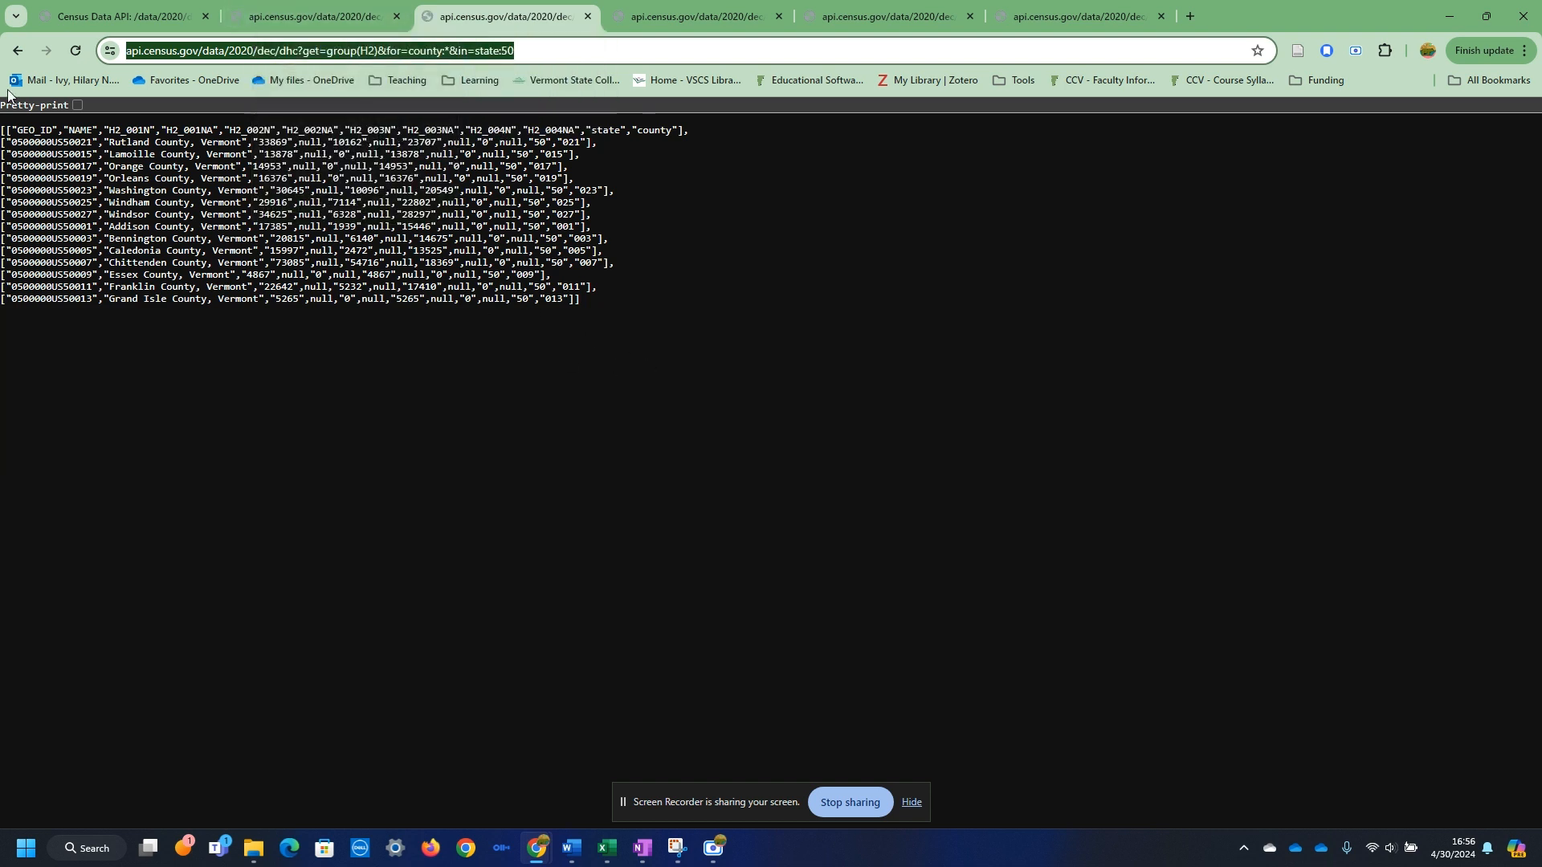
{"action": "left_click_drag", "start_coordinate": [657, 312], "coordinate": [4, 126]}
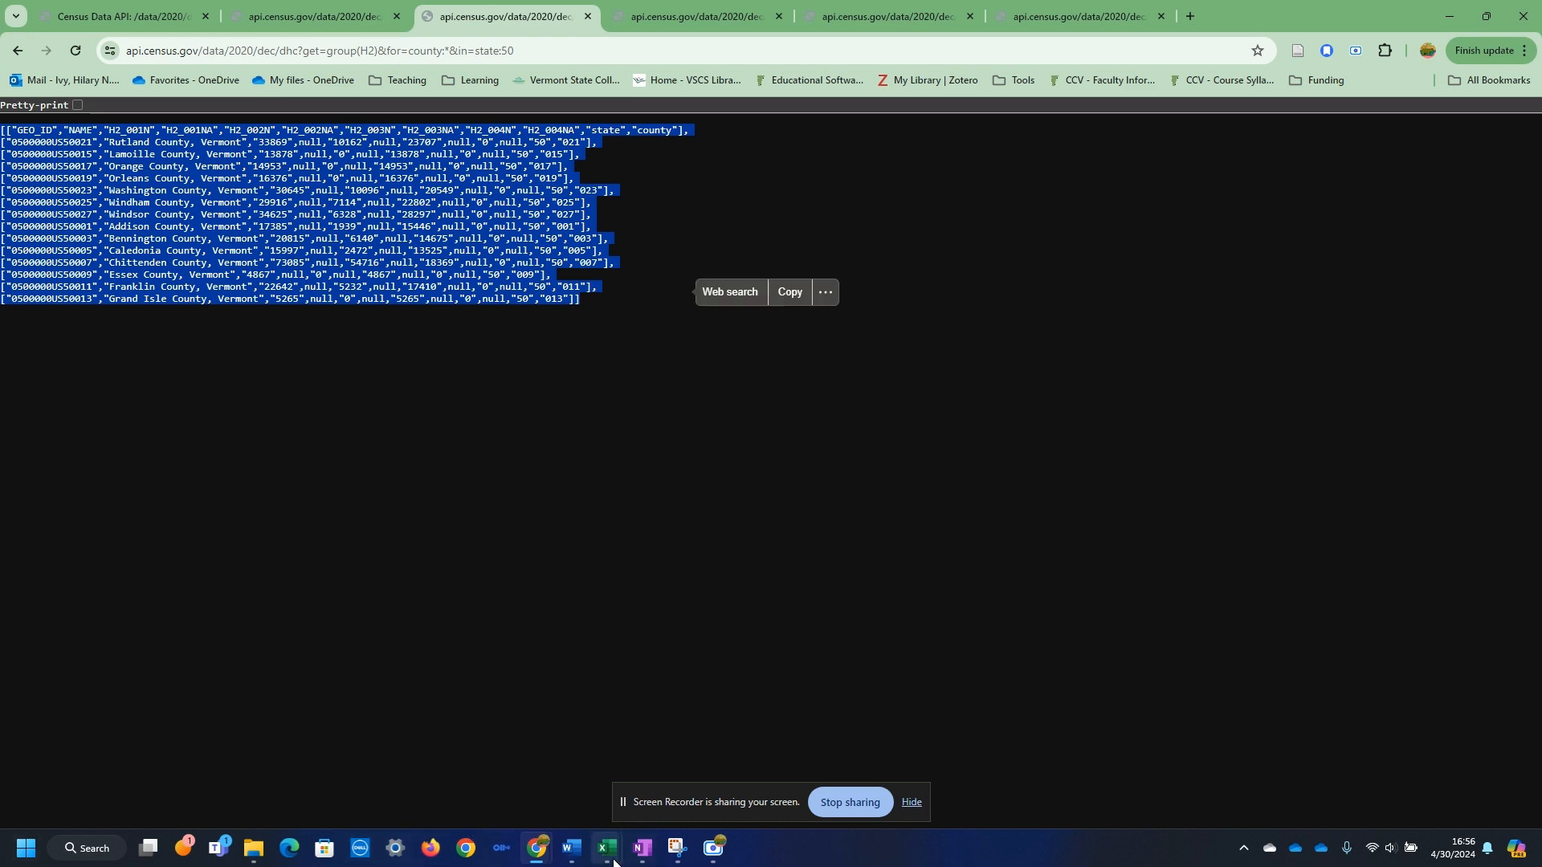
{"action": "mouse_move", "coordinate": [610, 851]}
{"action": "left_click", "coordinate": [673, 769]}
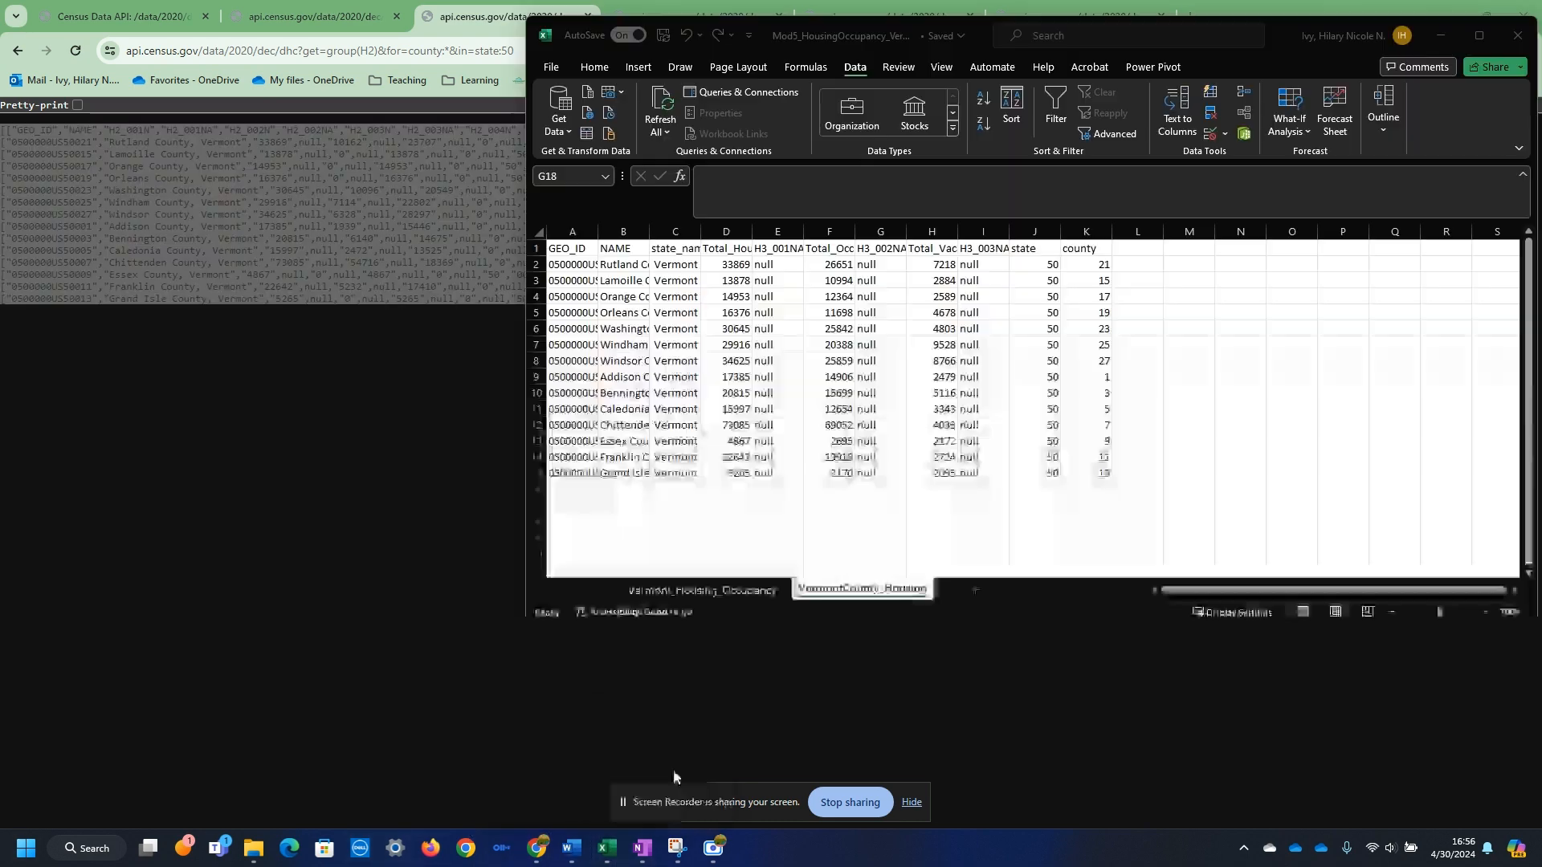
{"action": "left_click", "coordinate": [968, 592]}
{"action": "key", "text": "ctrl+v"}
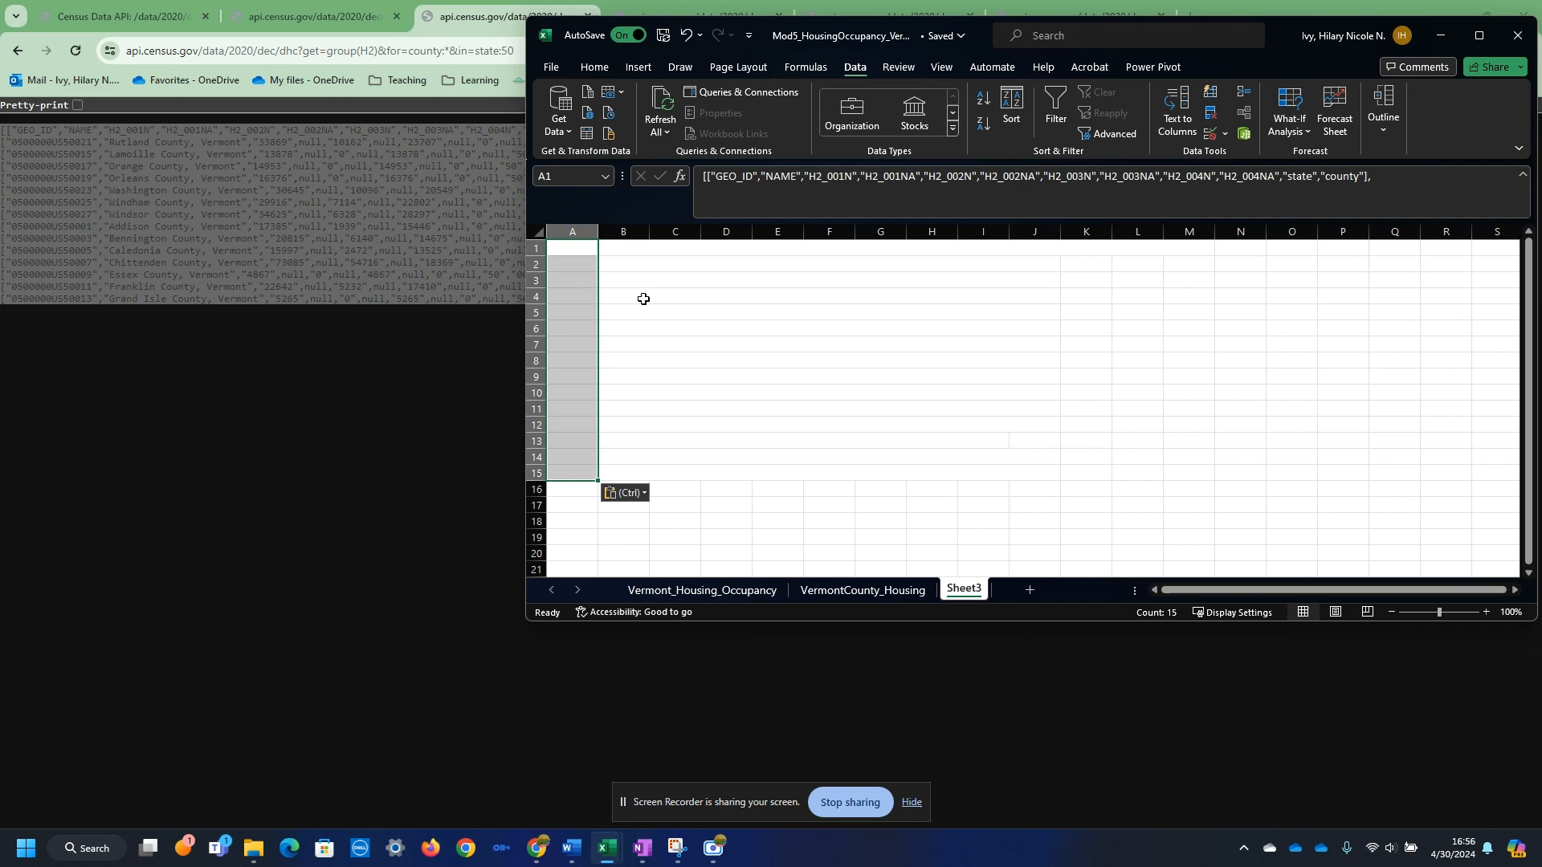
{"action": "left_click", "coordinate": [625, 492]}
{"action": "left_click", "coordinate": [636, 538]}
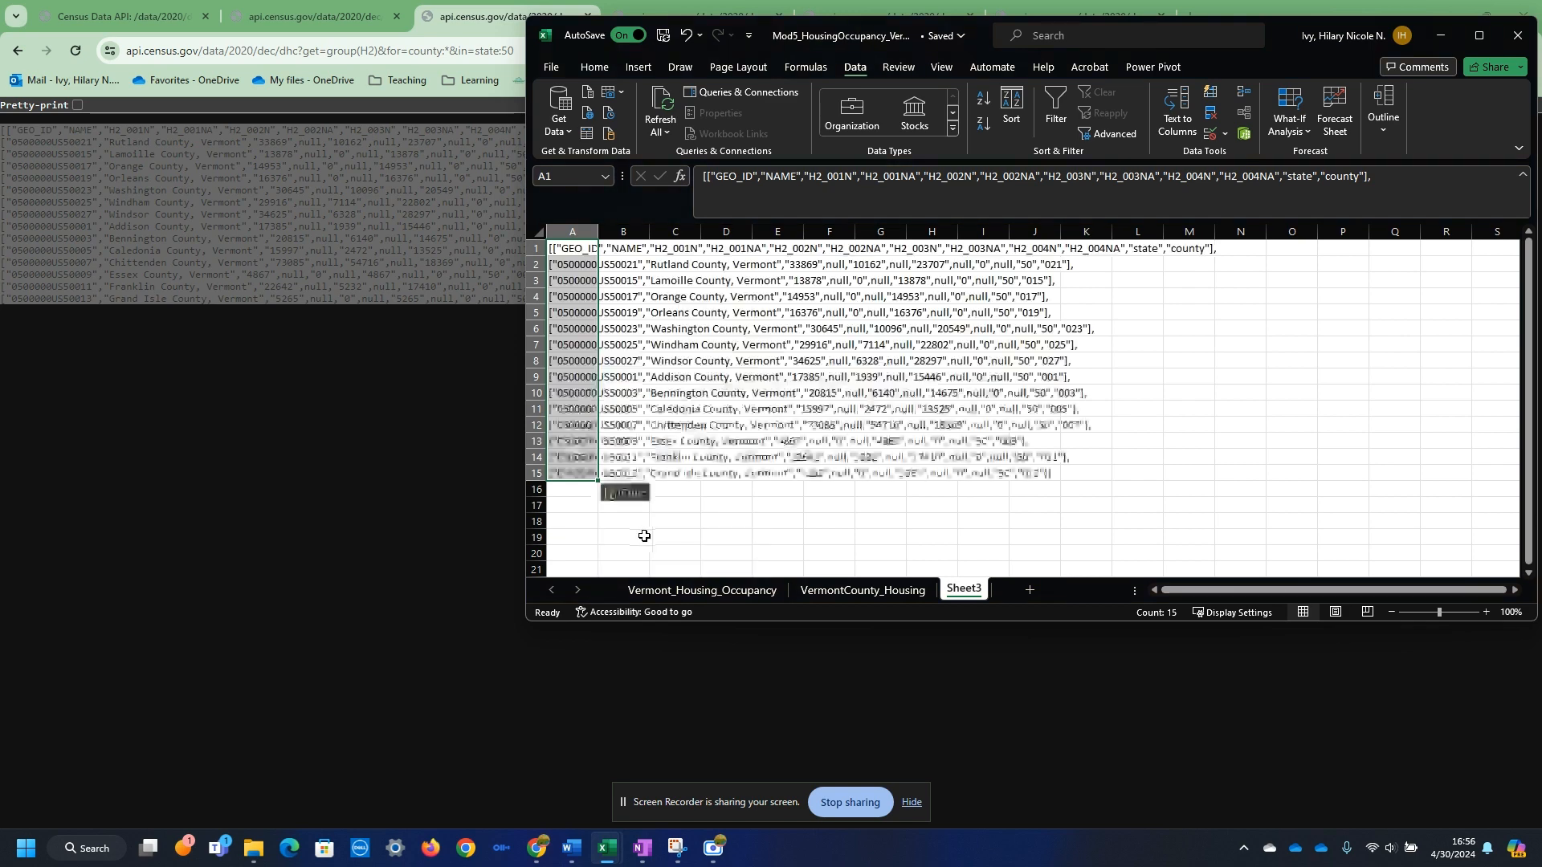
{"action": "left_click", "coordinate": [870, 443]}
- Open the selected variables of group H2 Urban and Rural in the browser, keeping them beside the Excel workbook for reference
{"action": "left_click", "coordinate": [125, 17]}
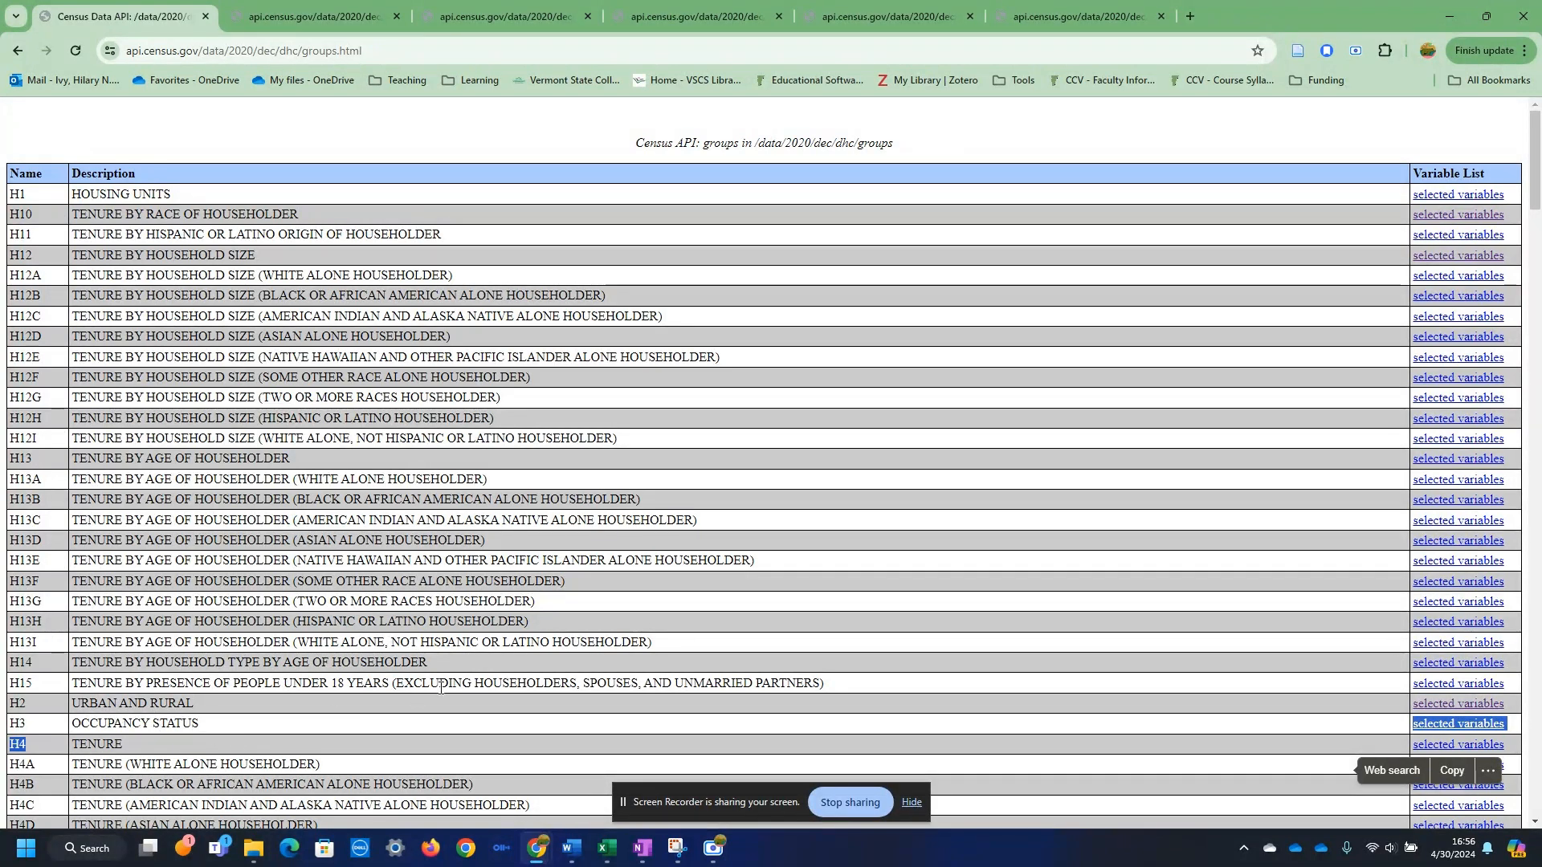
{"action": "left_click", "coordinate": [1440, 705]}
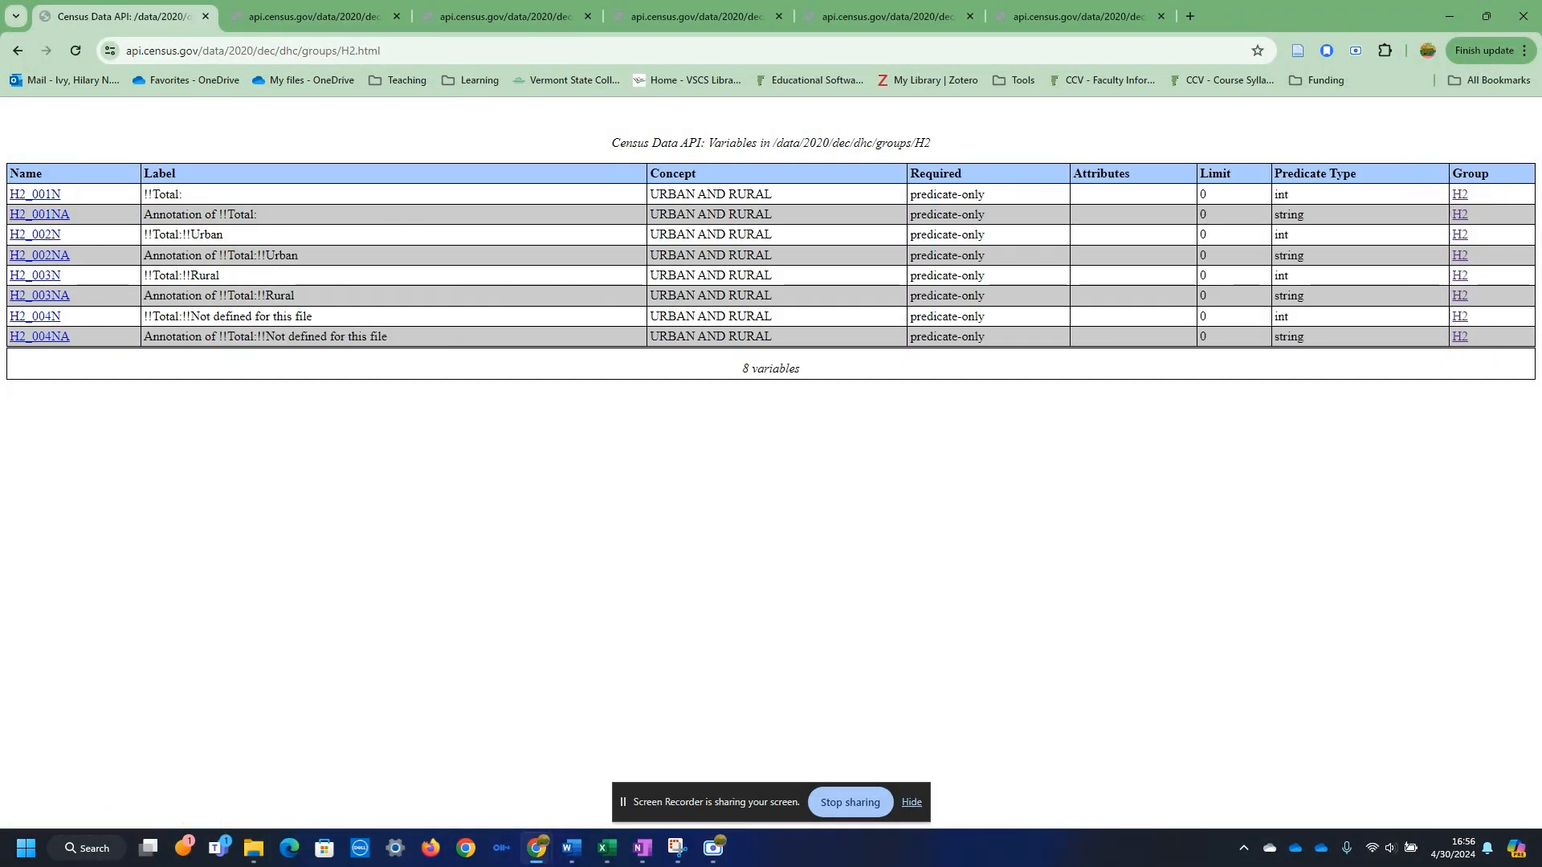
{"action": "left_click", "coordinate": [607, 848]}
{"action": "left_click", "coordinate": [659, 755]}
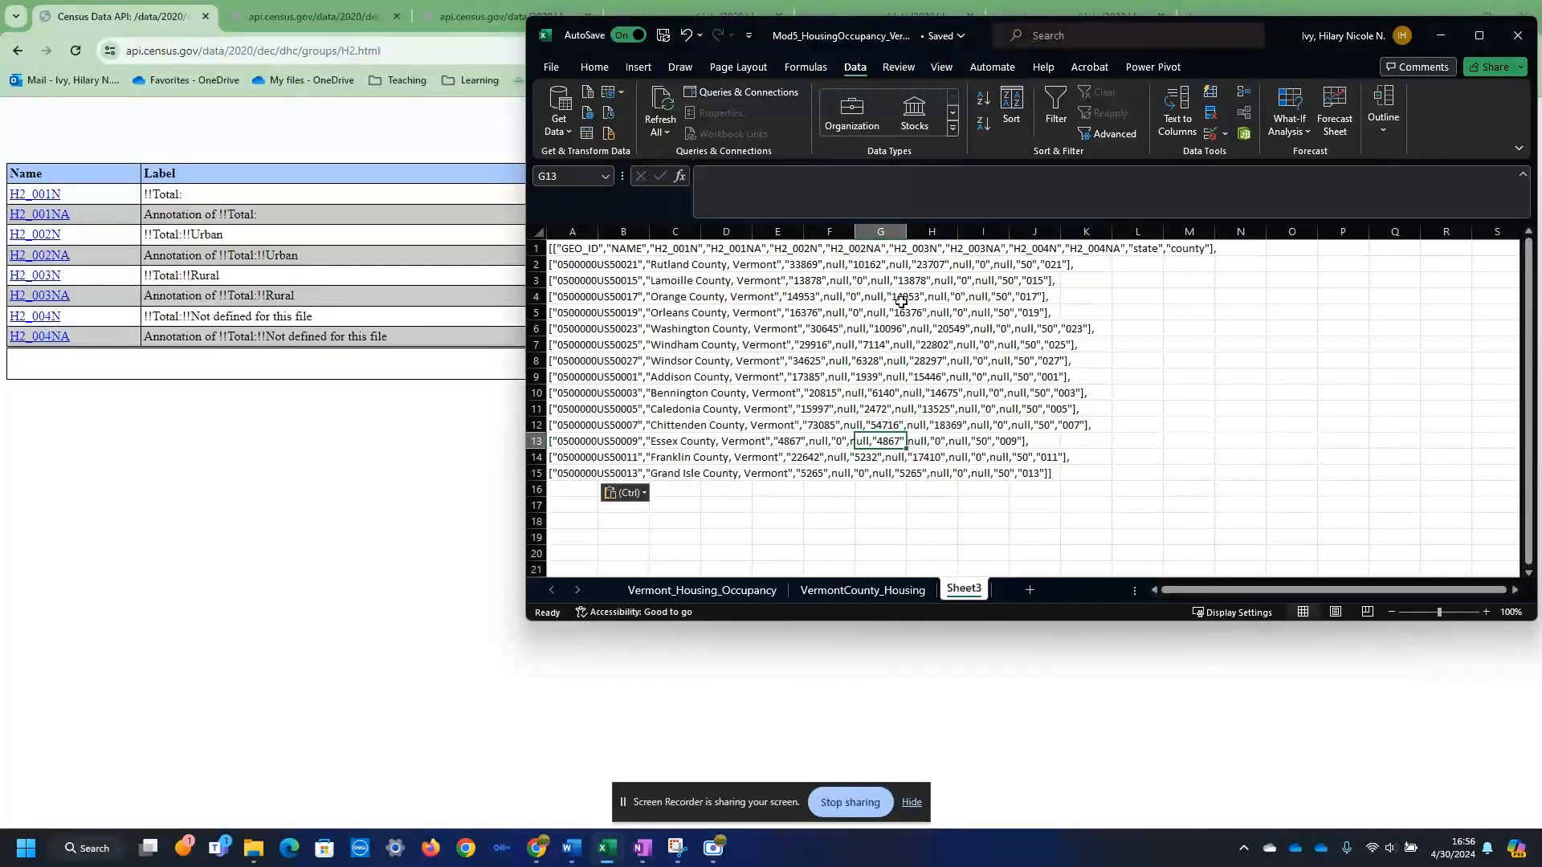
- Strip the closing brackets from column A by replacing all "]]" and then all "]," with nothing
{"action": "left_click", "coordinate": [560, 241]}
{"action": "left_click", "coordinate": [571, 232]}
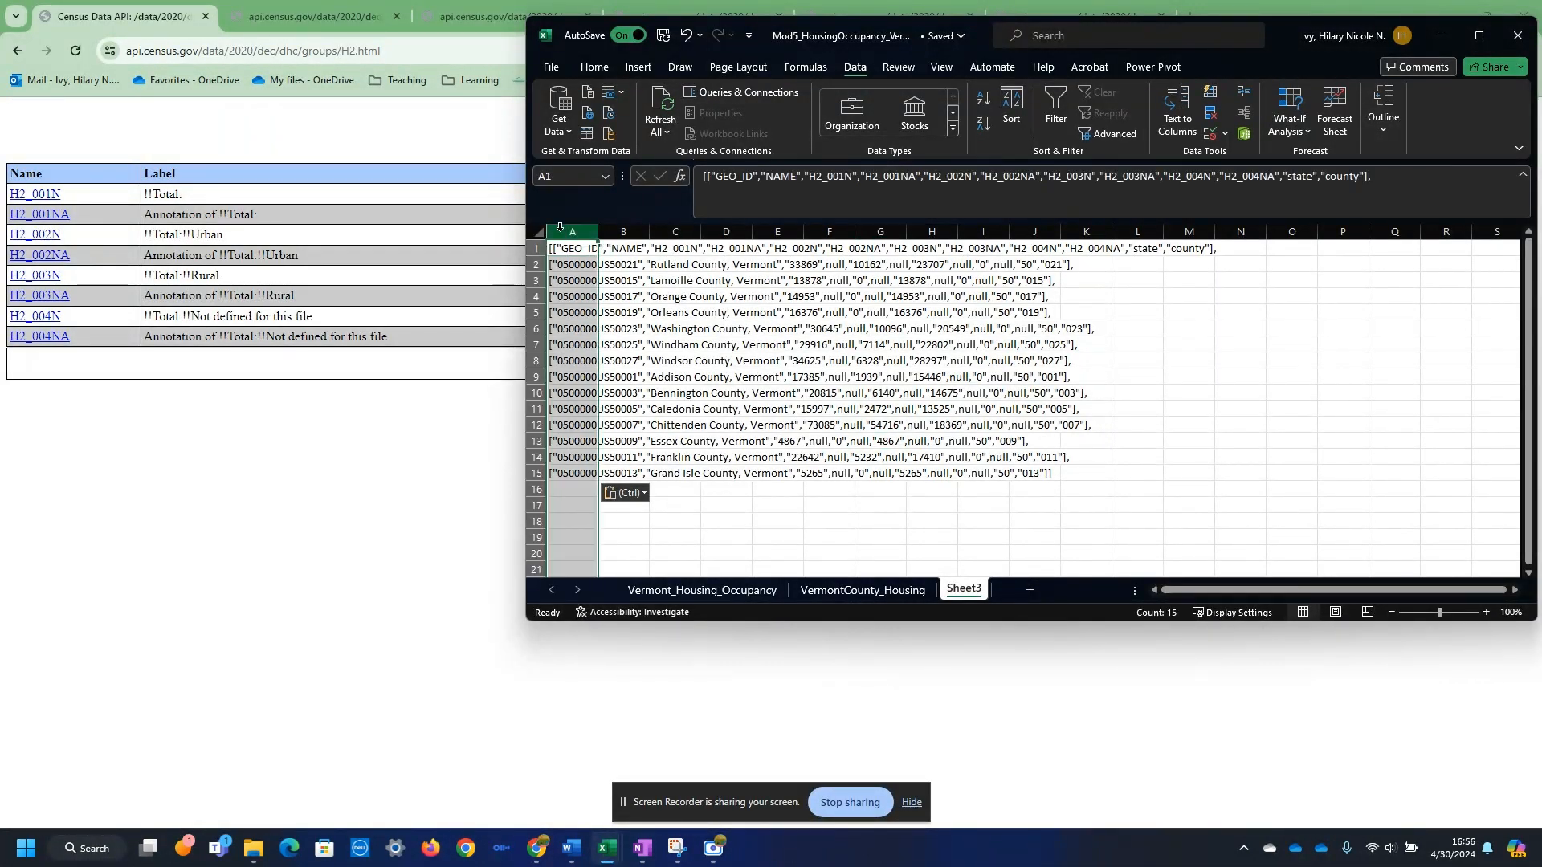
{"action": "key", "text": "ctrl+f"}
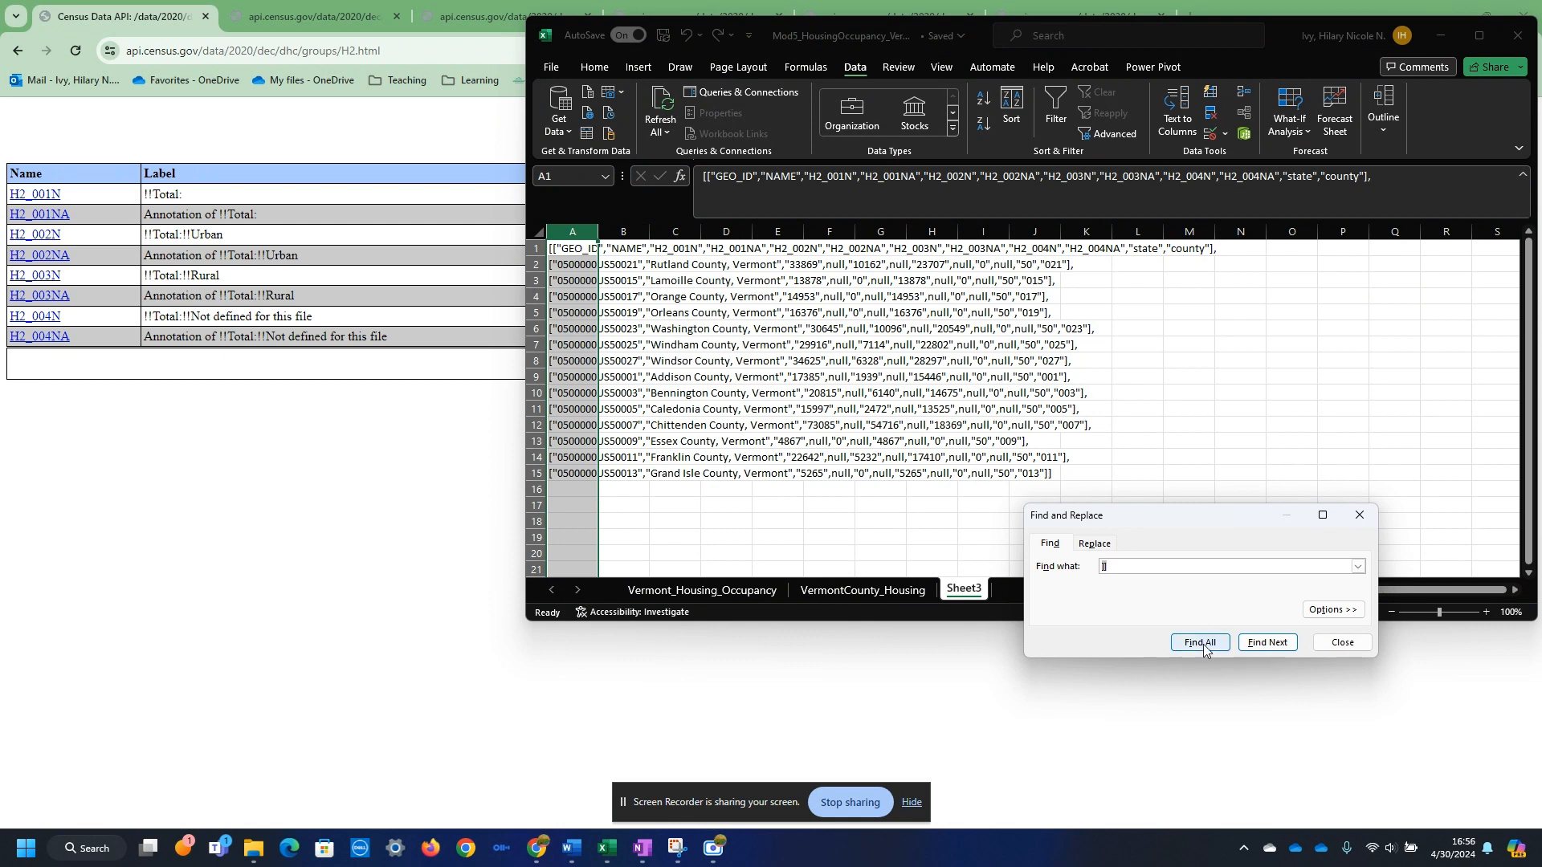
{"action": "left_click", "coordinate": [1095, 544]}
{"action": "left_click", "coordinate": [1058, 642]}
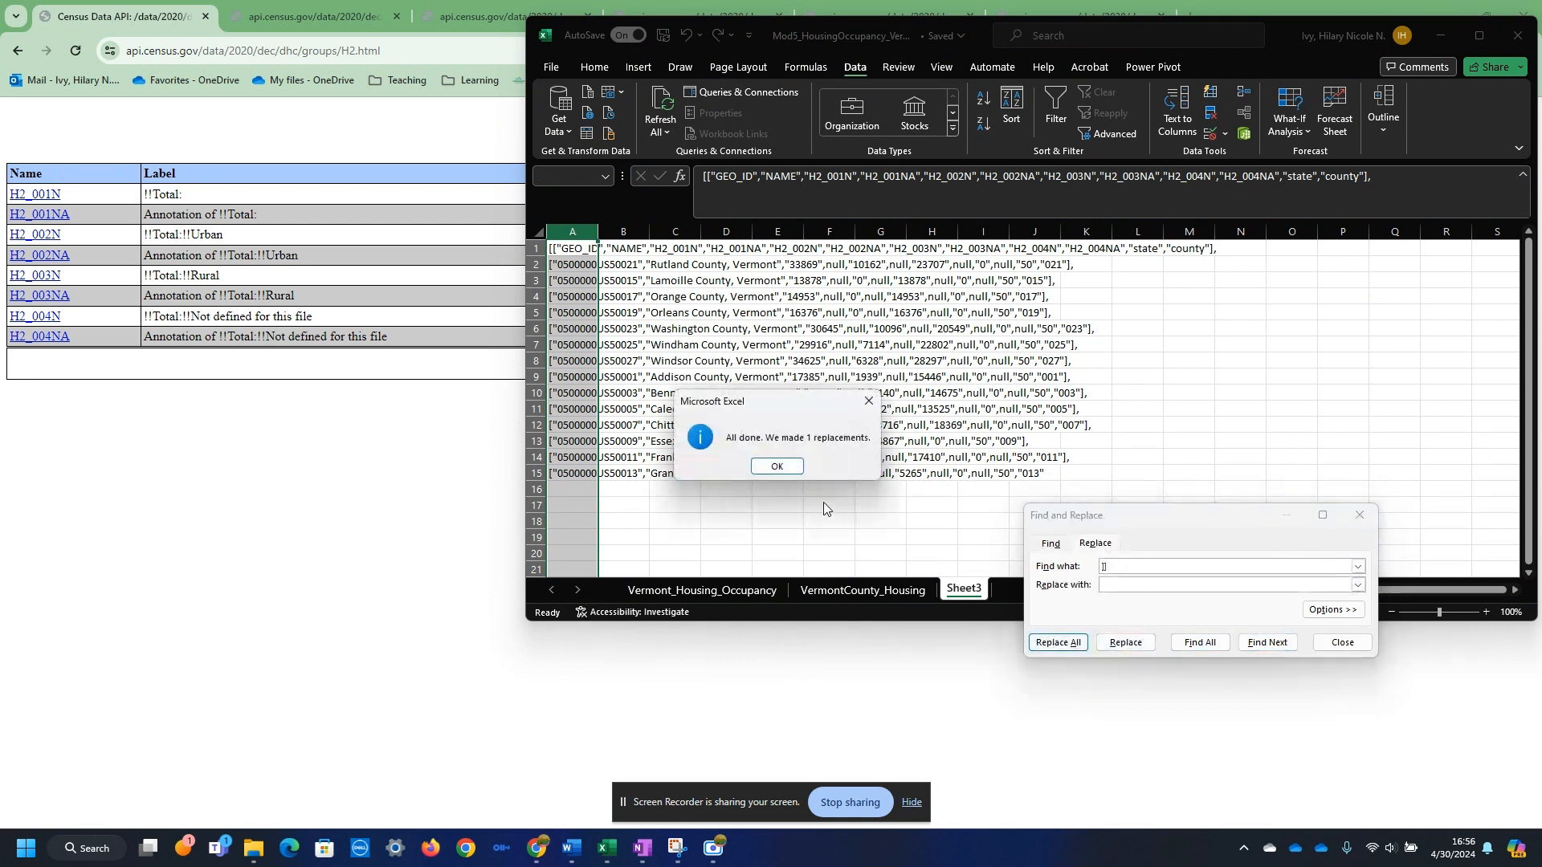
{"action": "left_click", "coordinate": [775, 467]}
{"action": "left_click", "coordinate": [1101, 566]}
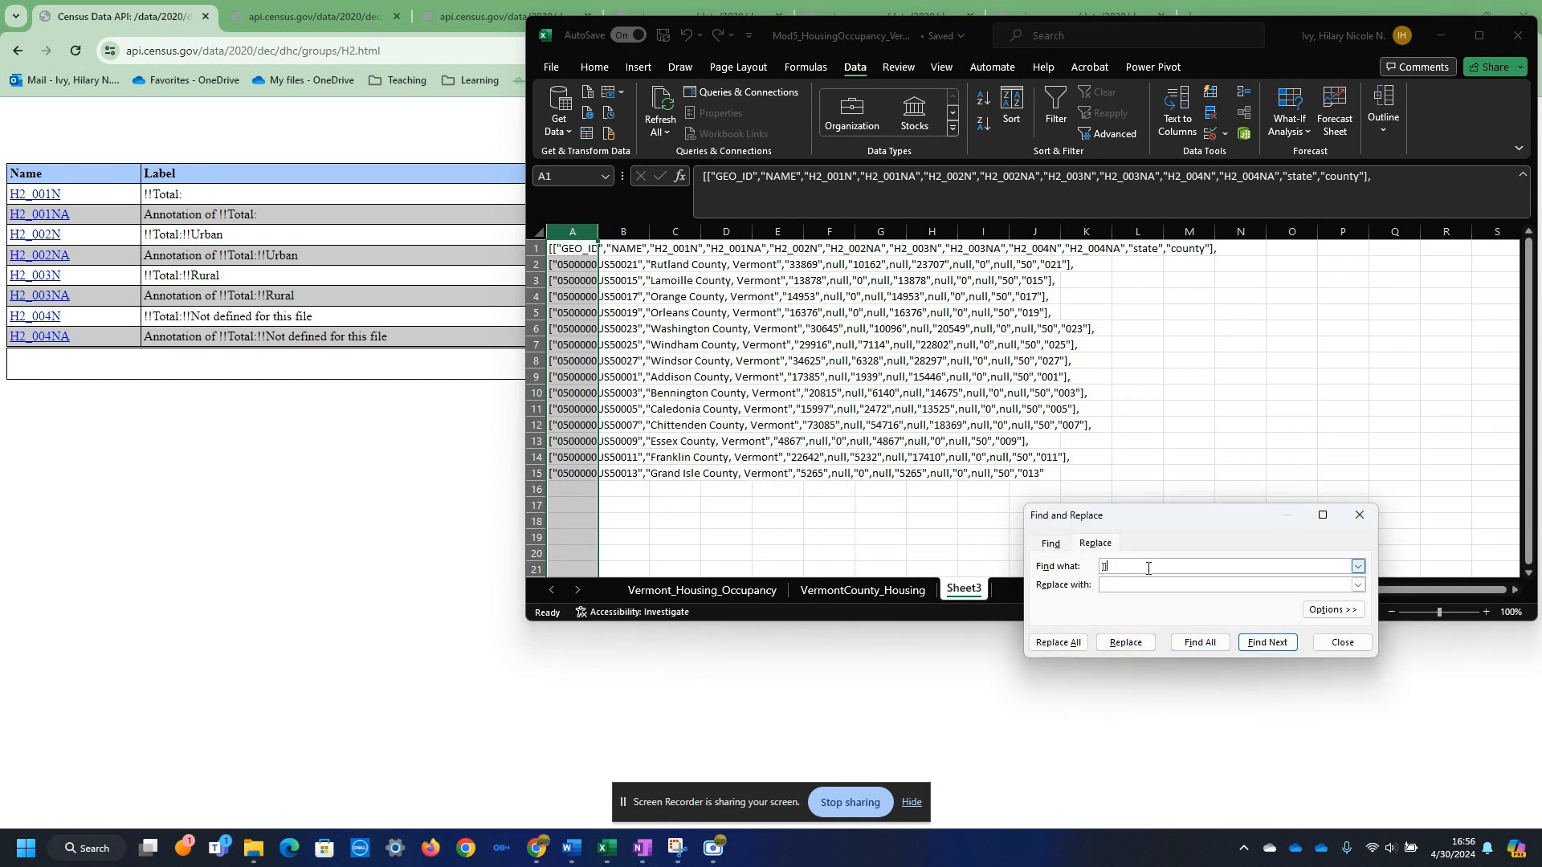
{"action": "left_click", "coordinate": [1036, 643]}
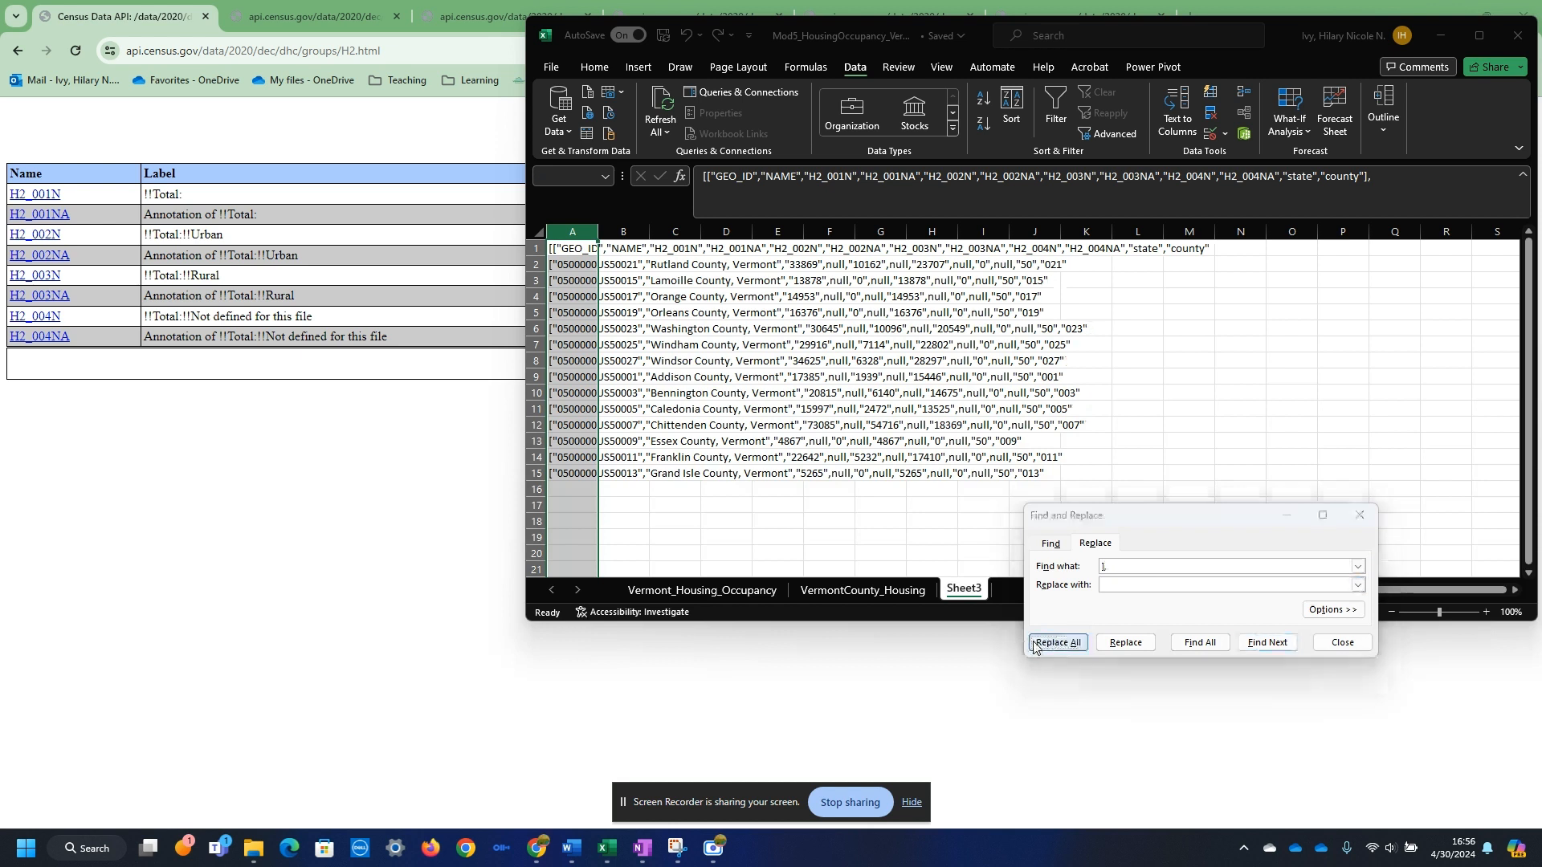
{"action": "left_click", "coordinate": [775, 467]}
- Remove every opening bracket "[" and every double quotation mark from column A, and close Find and Replace
{"action": "left_click", "coordinate": [1156, 567]}
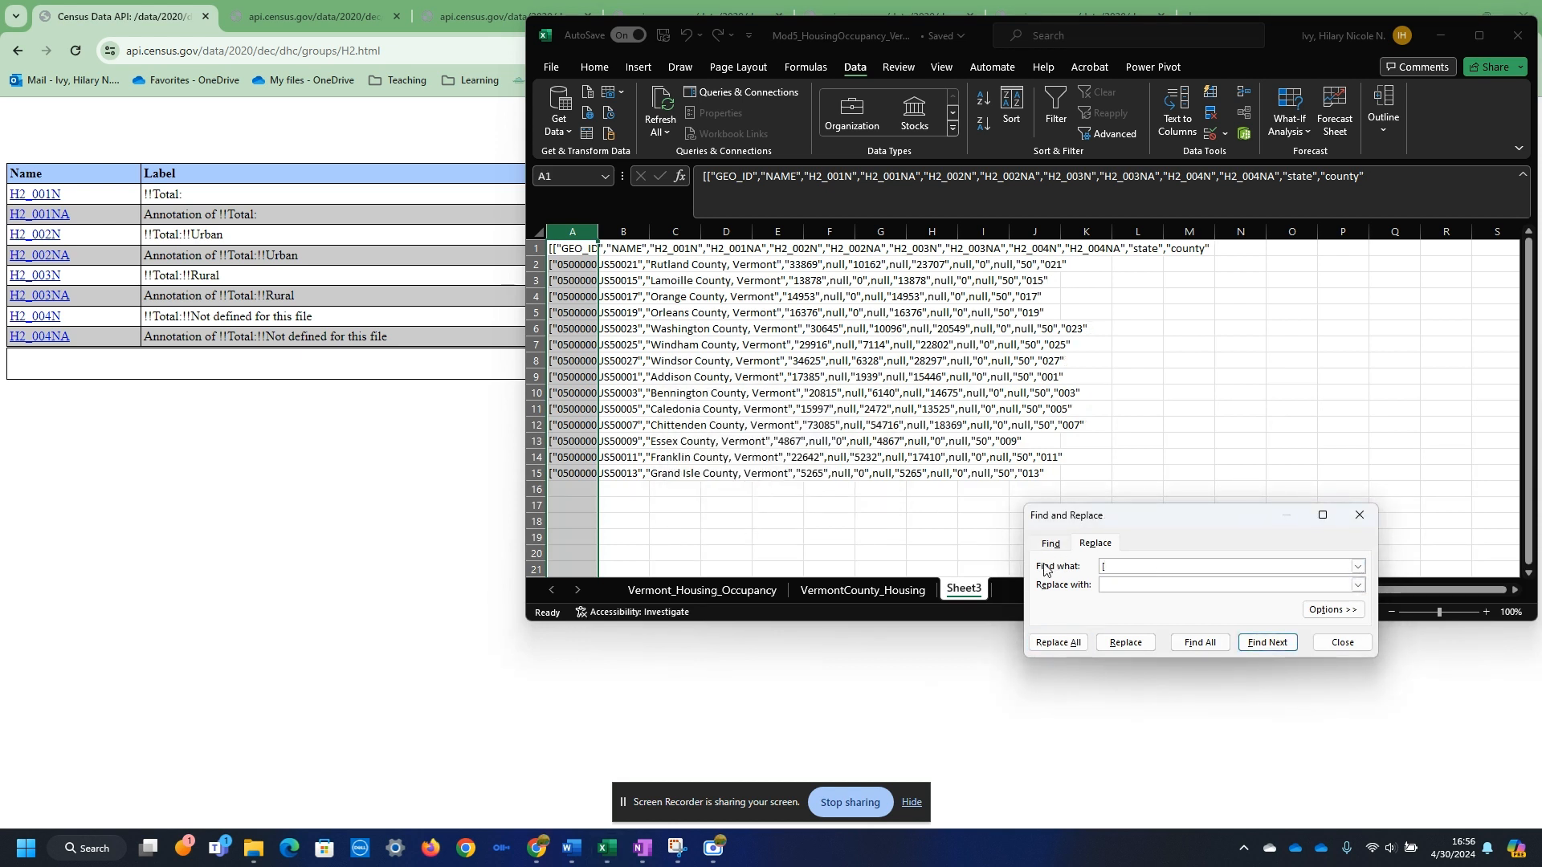
{"action": "left_click", "coordinate": [1058, 643]}
{"action": "left_click", "coordinate": [775, 467]}
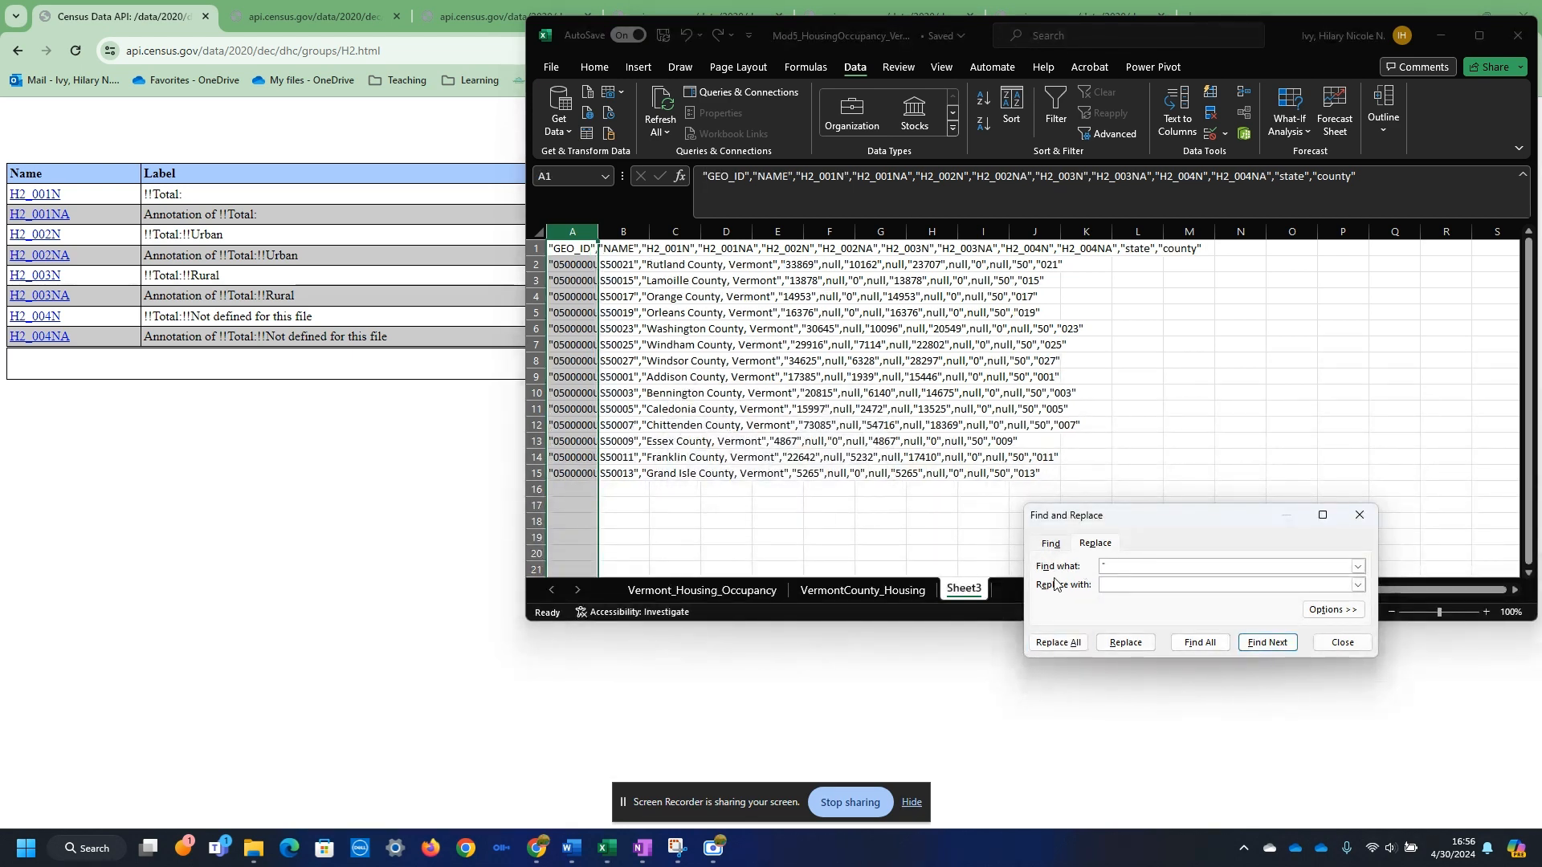
{"action": "left_click", "coordinate": [1058, 643]}
{"action": "left_click", "coordinate": [775, 466]}
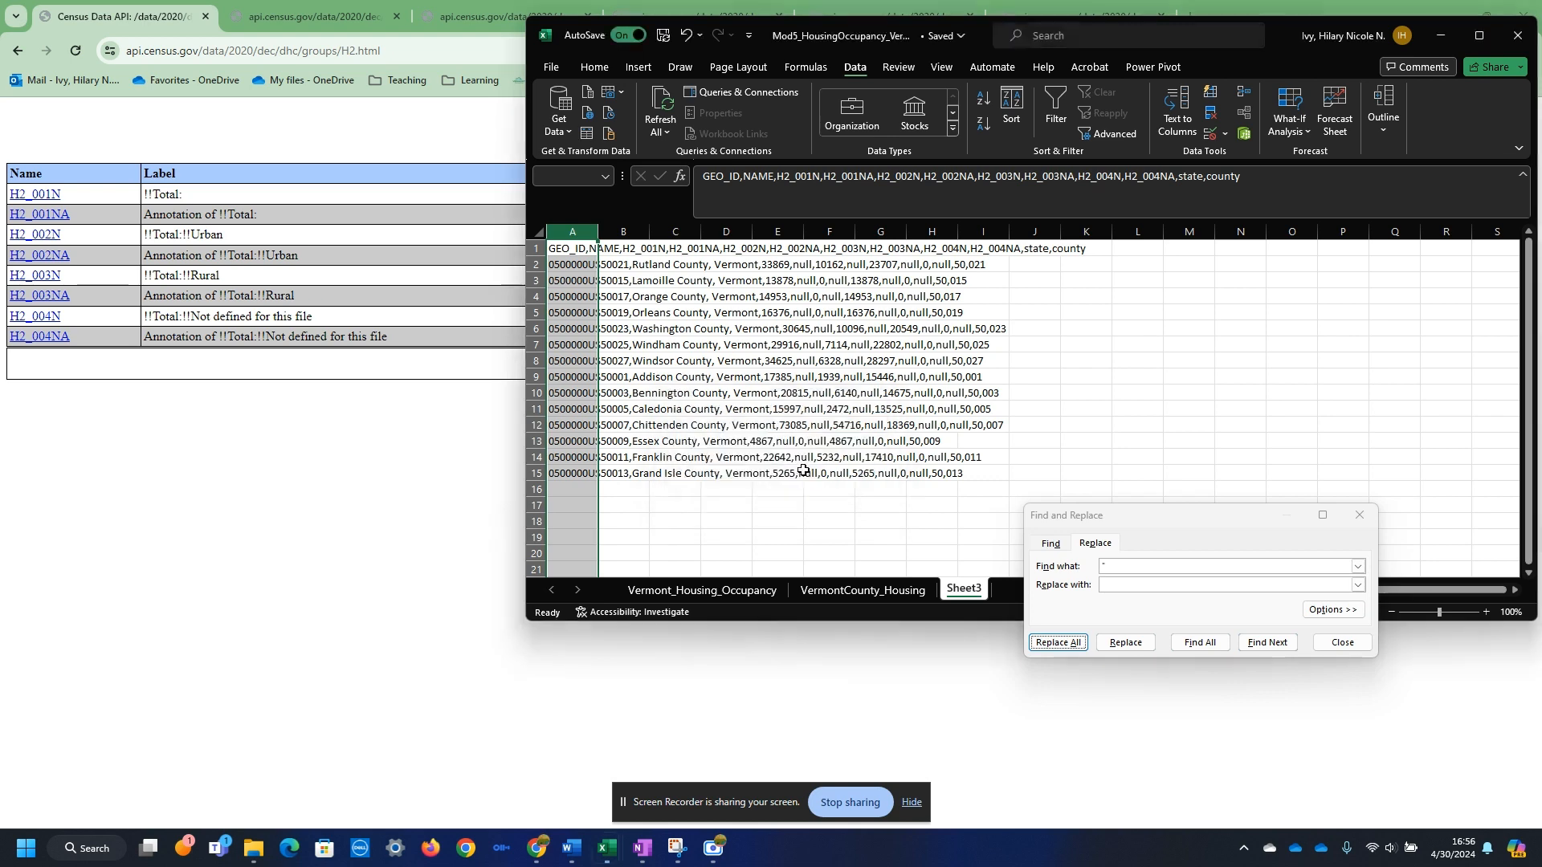
{"action": "left_click", "coordinate": [1359, 515]}
- Split column A into separate columns at the commas with Text to Columns, using the Delimited type and General data format
{"action": "left_click", "coordinate": [589, 231]}
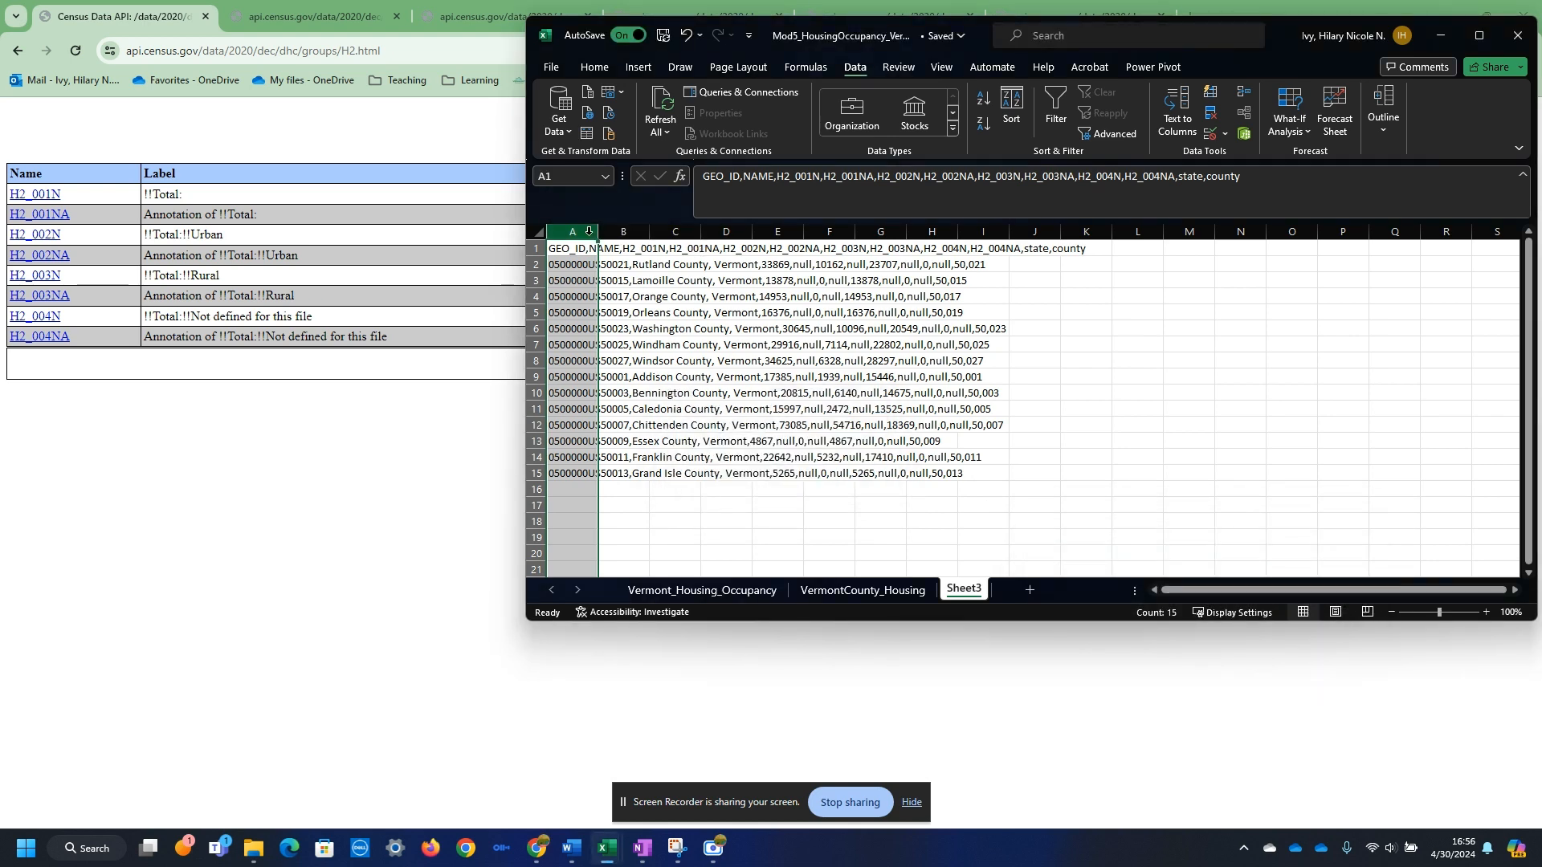
{"action": "left_click", "coordinate": [1178, 112]}
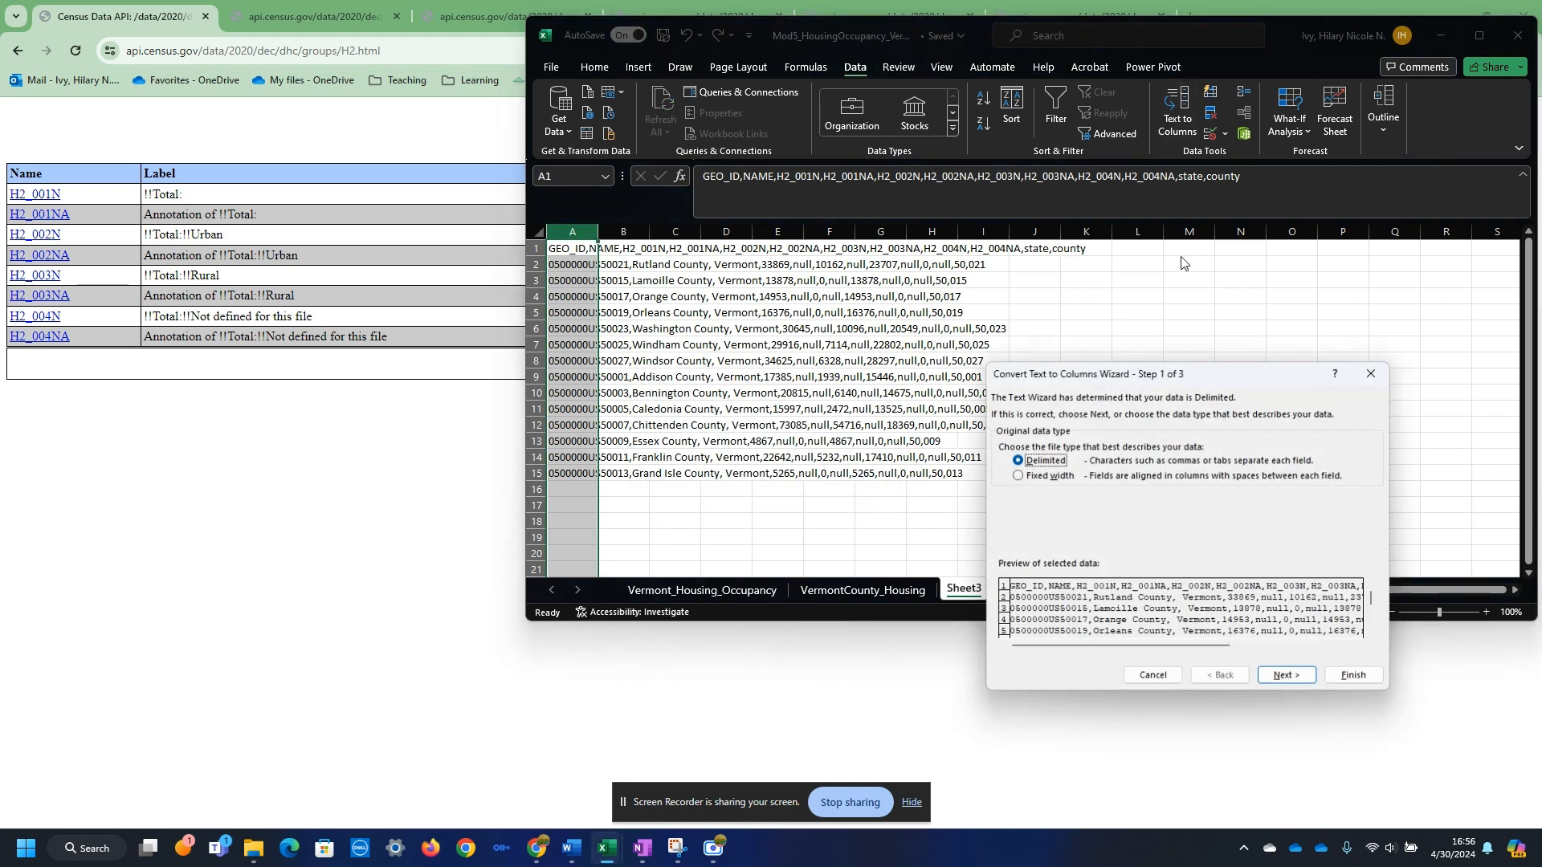
{"action": "left_click", "coordinate": [1299, 677]}
{"action": "left_click", "coordinate": [1286, 676]}
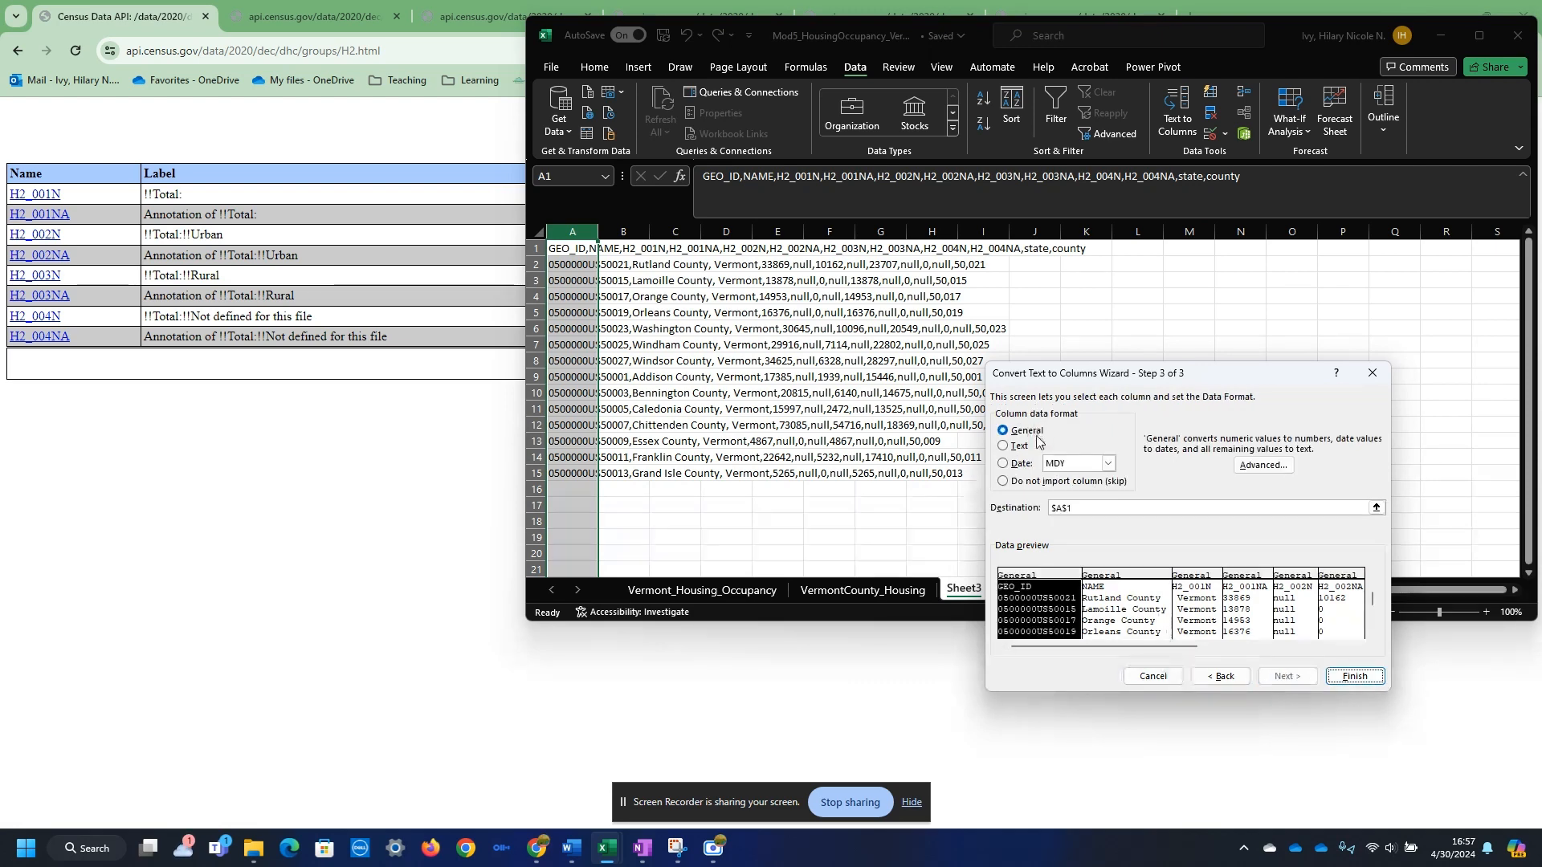
{"action": "left_click", "coordinate": [1334, 677]}
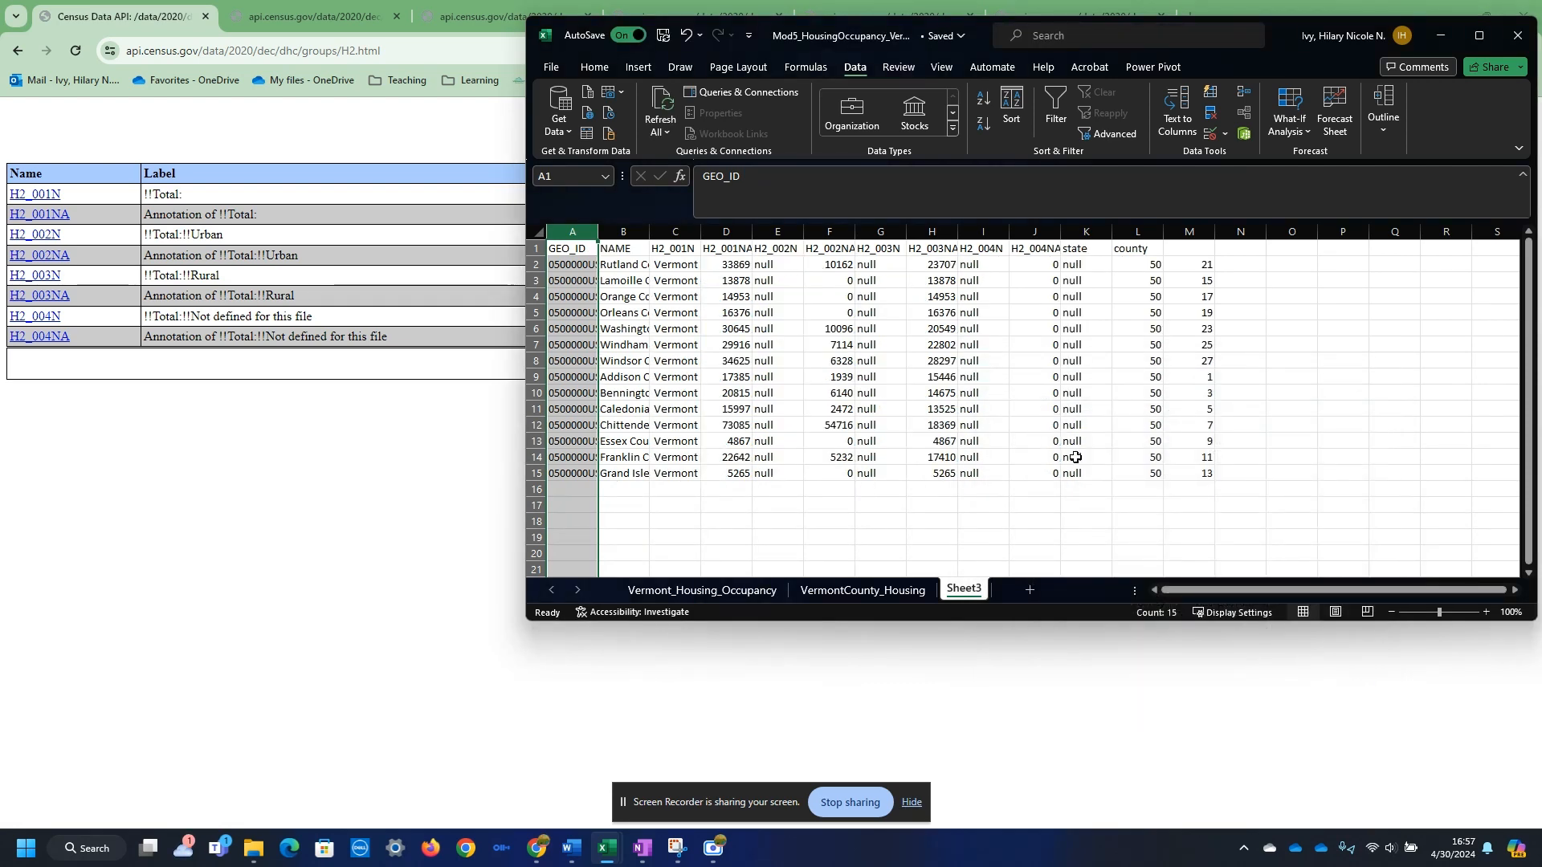
- Shift the headers from H2_001N through county one cell to the right and enter state_name as the header in C1
{"action": "left_click_drag", "start_coordinate": [674, 249], "coordinate": [1156, 249]}
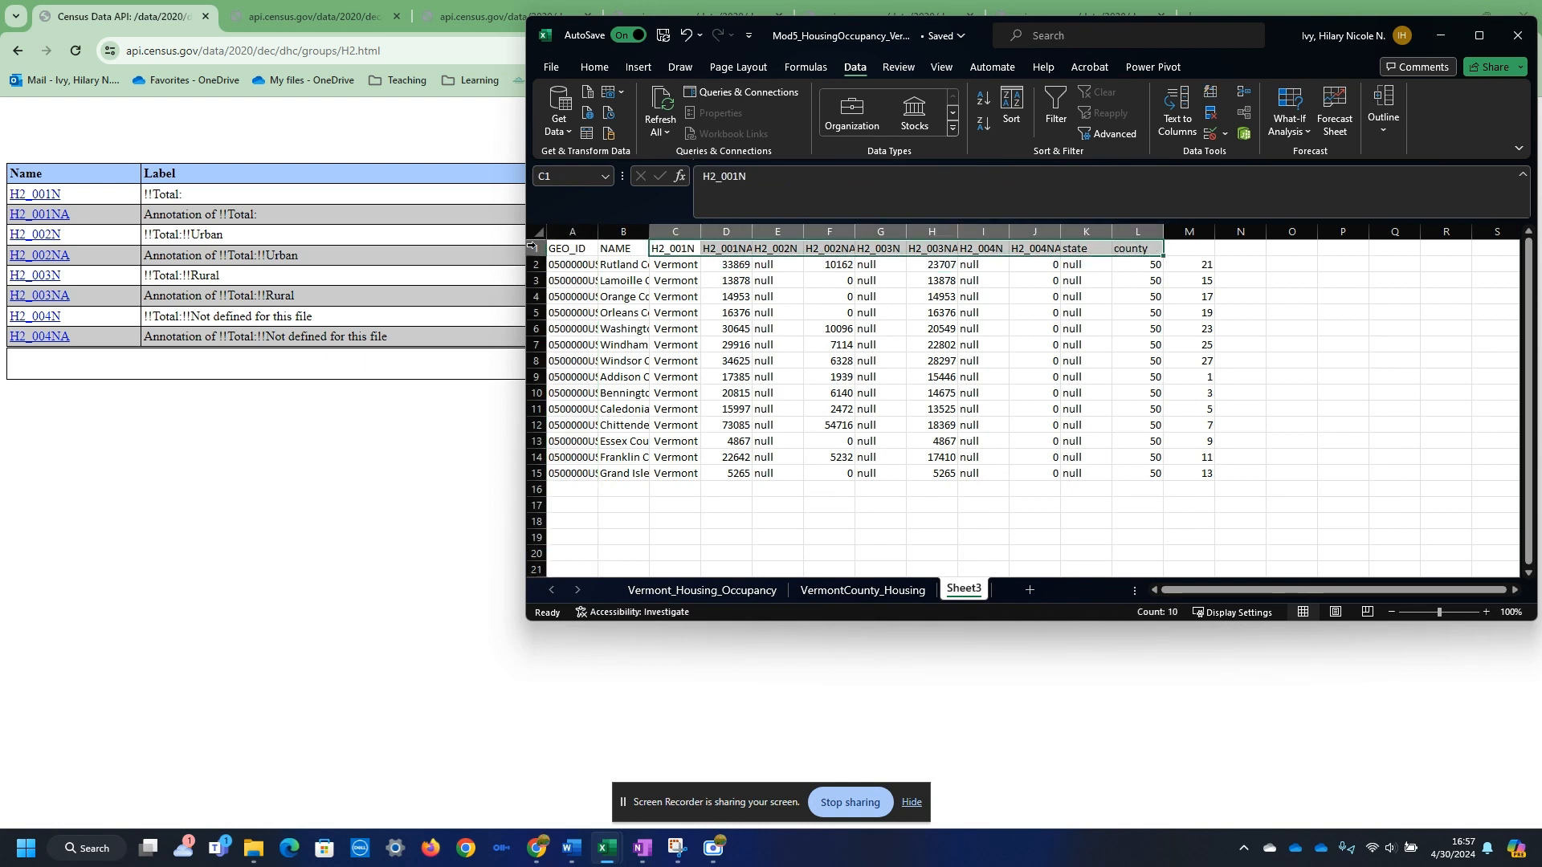
{"action": "left_click_drag", "start_coordinate": [698, 257], "coordinate": [751, 249]}
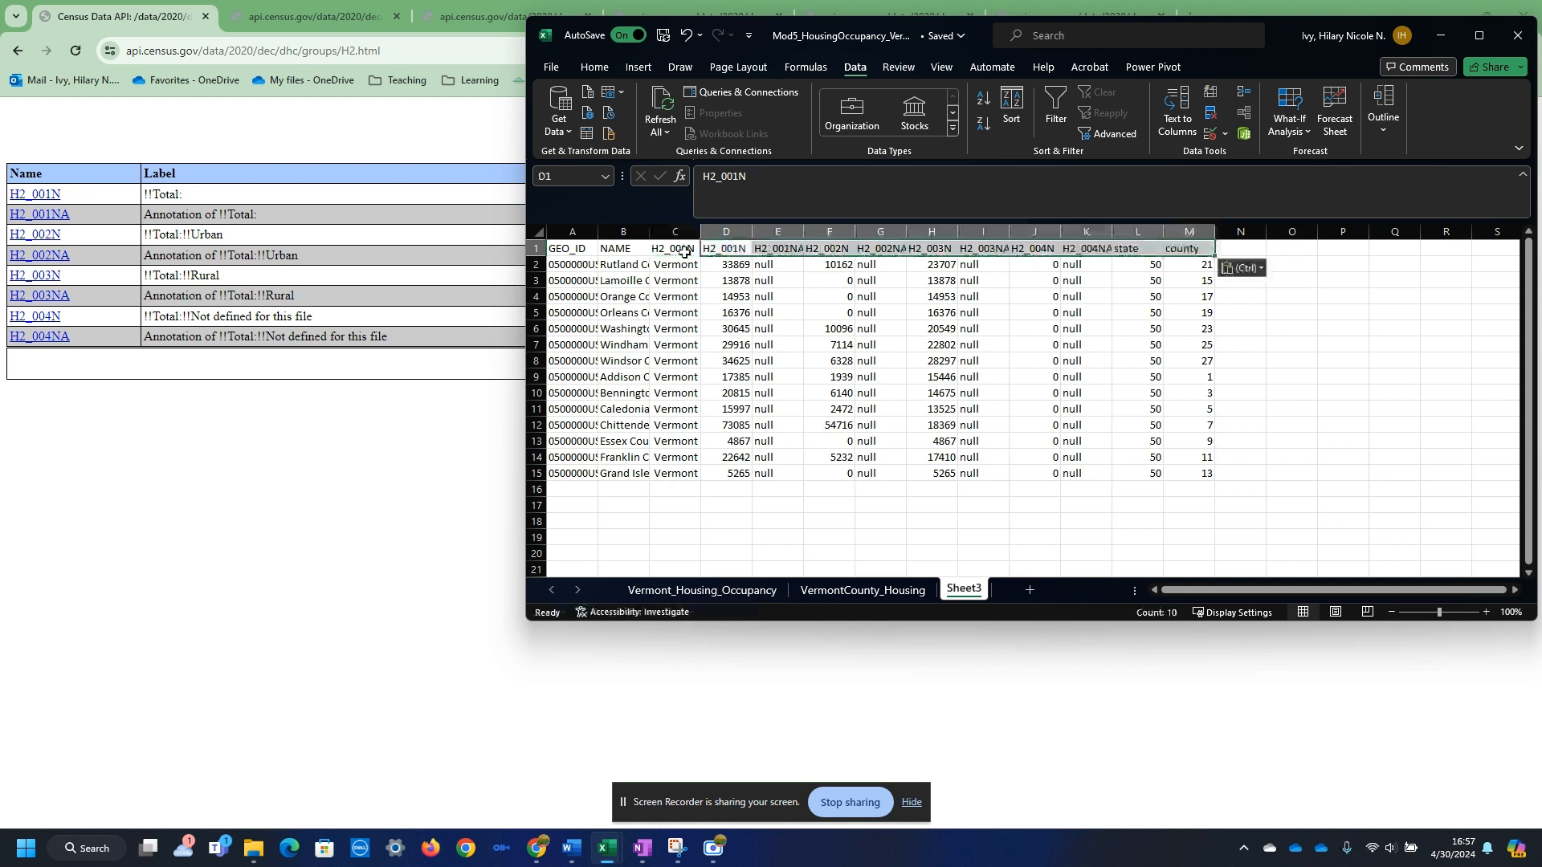
{"action": "left_click", "coordinate": [685, 252]}
{"action": "type", "text": "sta"}
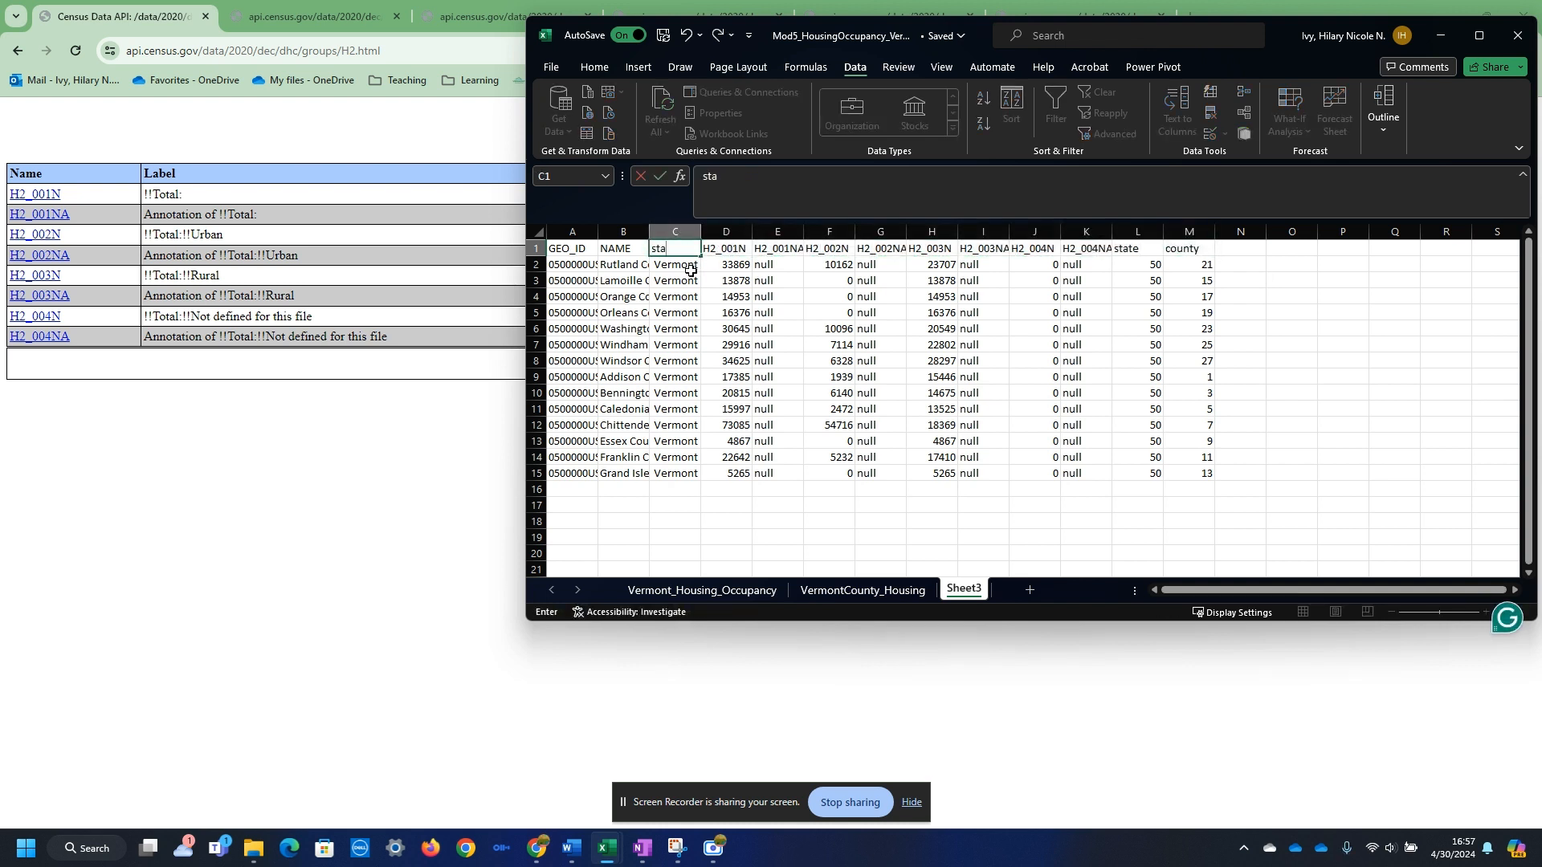
{"action": "type", "text": "te_name"}
{"action": "key", "text": "Tab"}
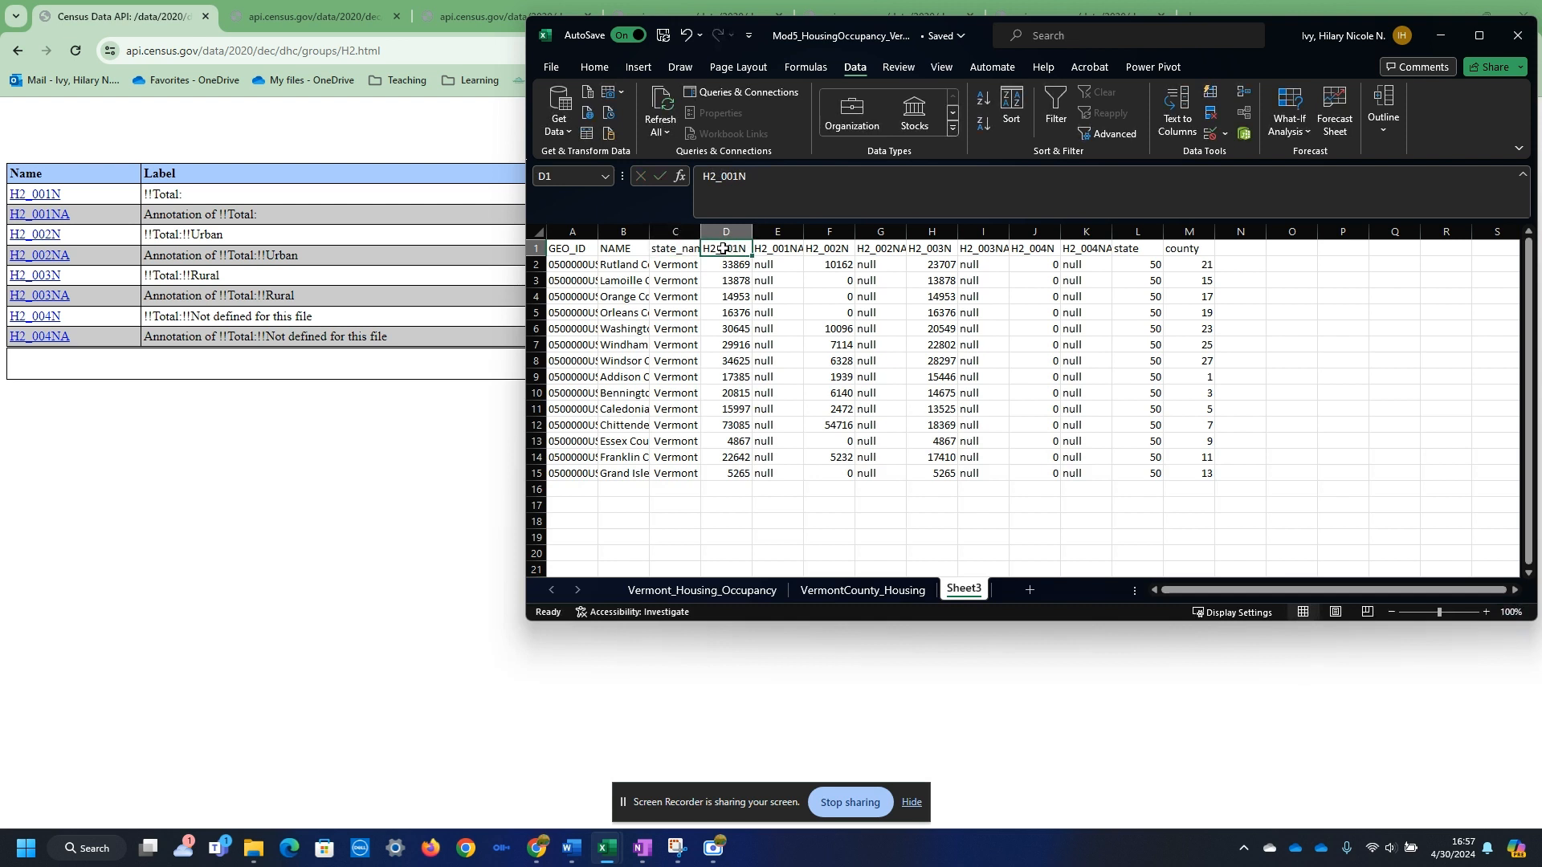
- Rename the H2_001N header in D1 as Total_HousingUnits and the H2_002N header in F1 as Total_urban
{"action": "type", "text": "Total"}
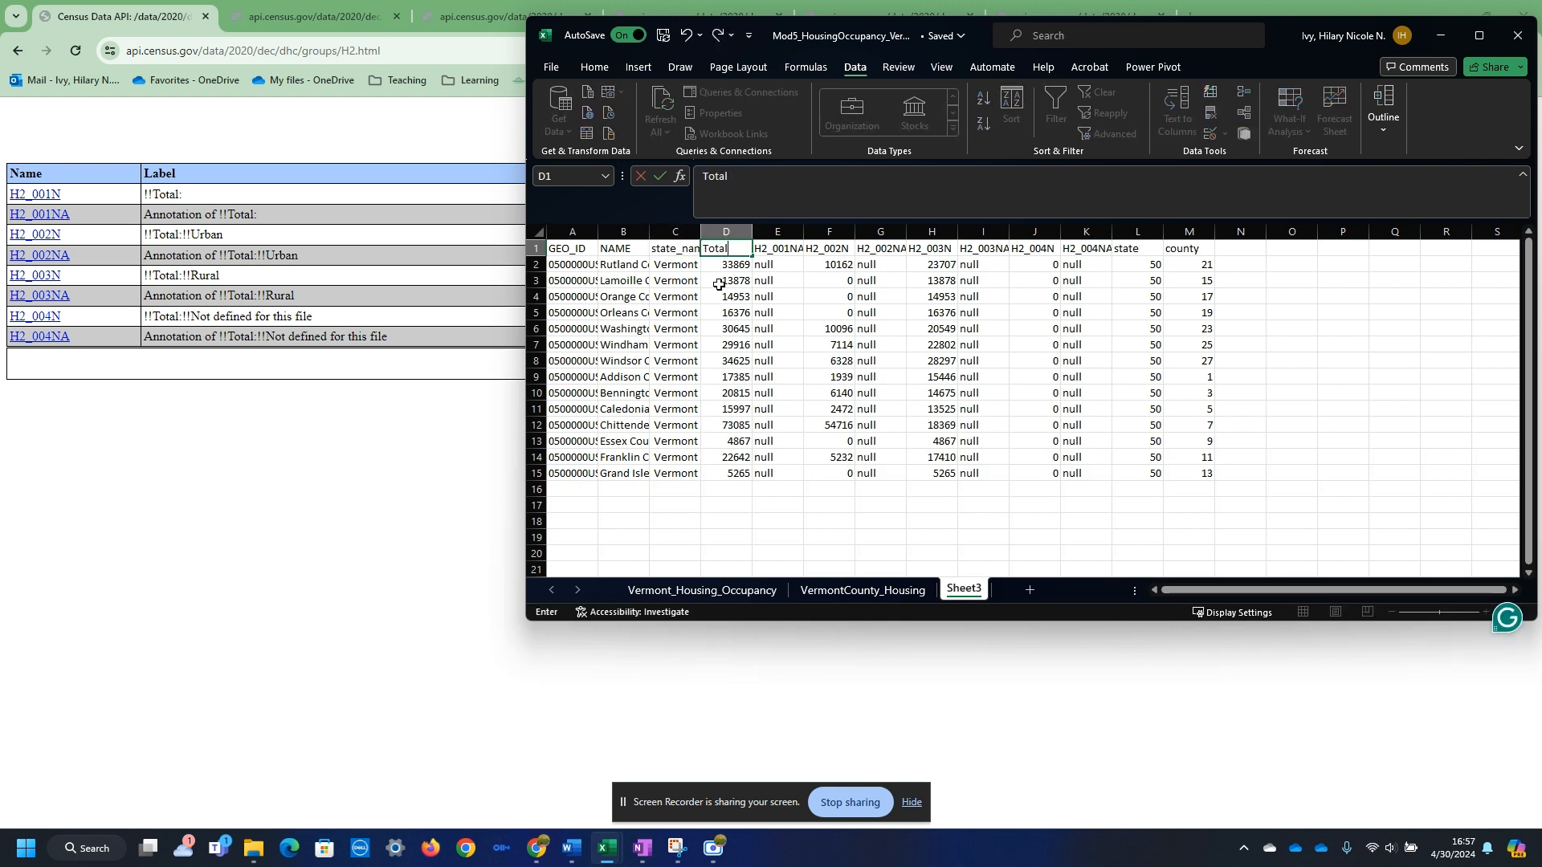
{"action": "type", "text": "_HousingUnits"}
{"action": "key", "text": "Tab"}
{"action": "key", "text": "Tab"}
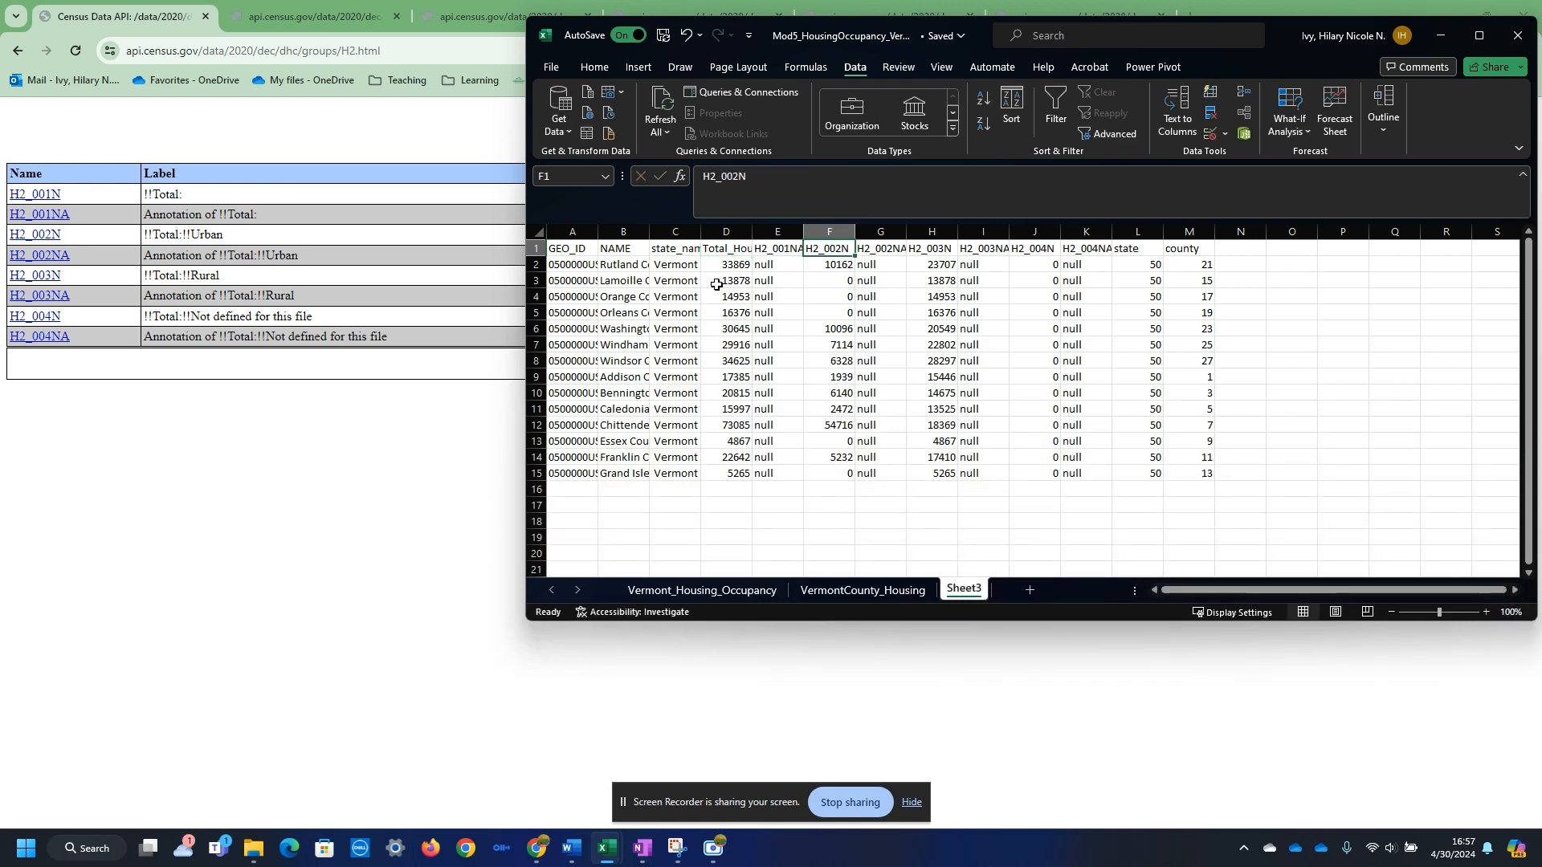
{"action": "type", "text": "To"}
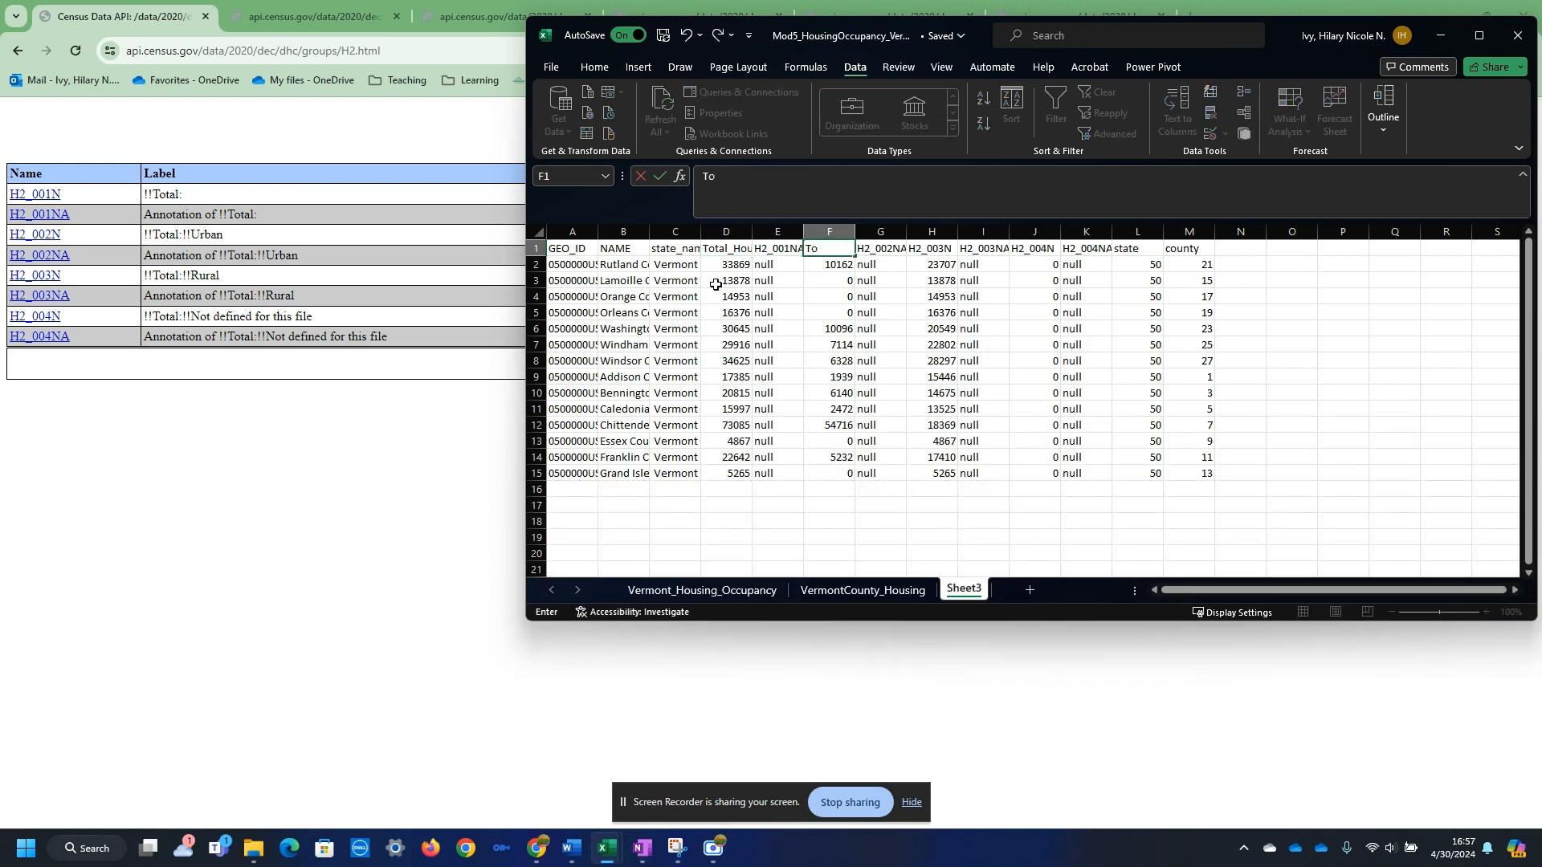
{"action": "type", "text": "tal_urban"}
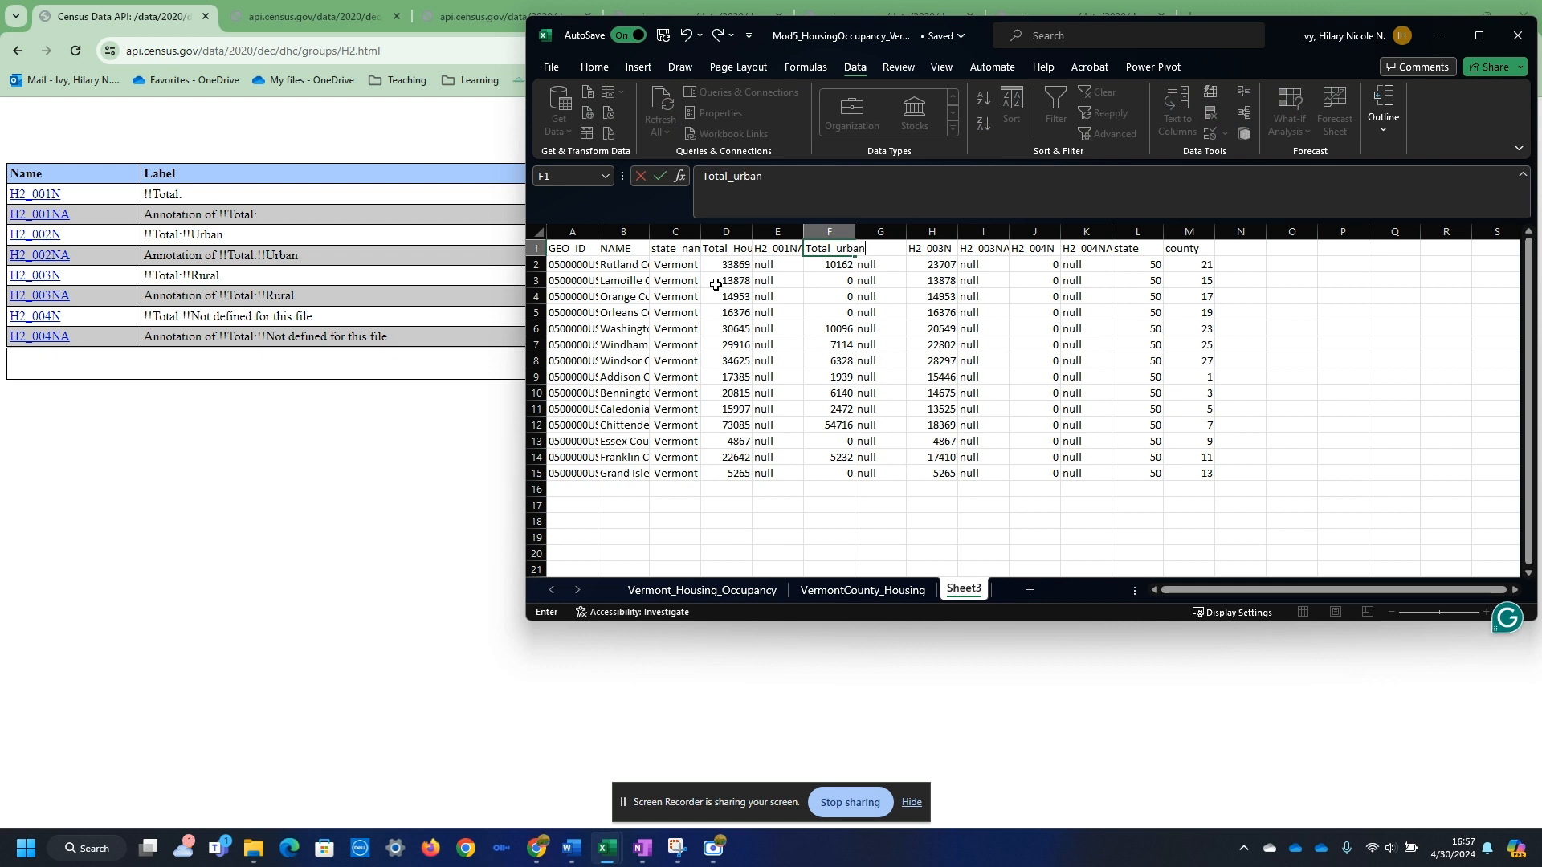
{"action": "key", "text": "Tab"}
{"action": "key", "text": "Tab"}
- Rename the H2_003N header in H1 as Total_rural and the H2_004N header in J1 as total_not-defined
{"action": "type", "text": "Total_"}
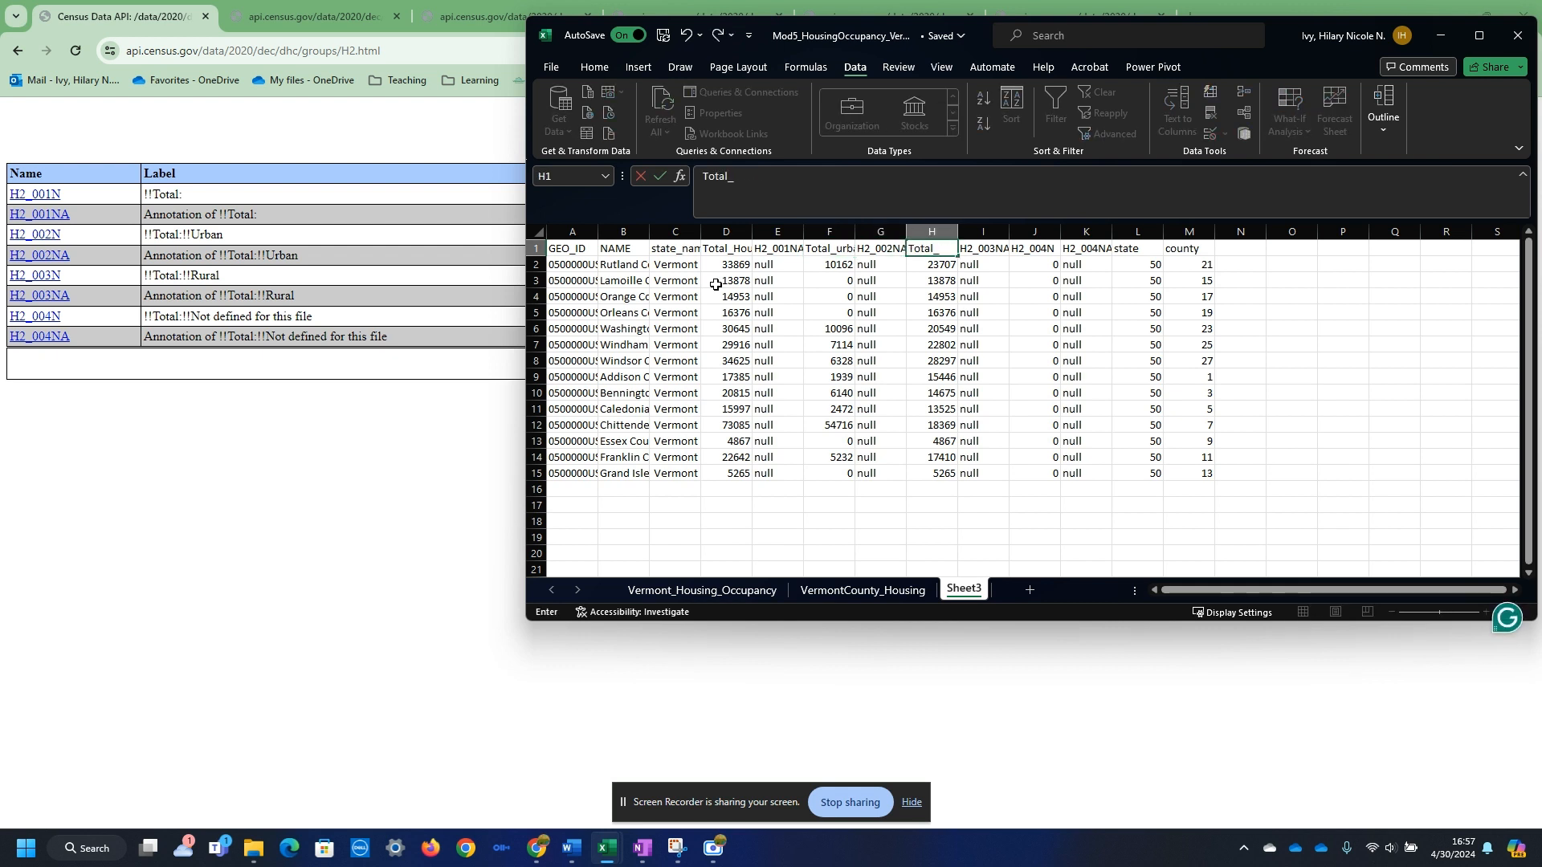
{"action": "type", "text": "rural"}
{"action": "key", "text": "Tab"}
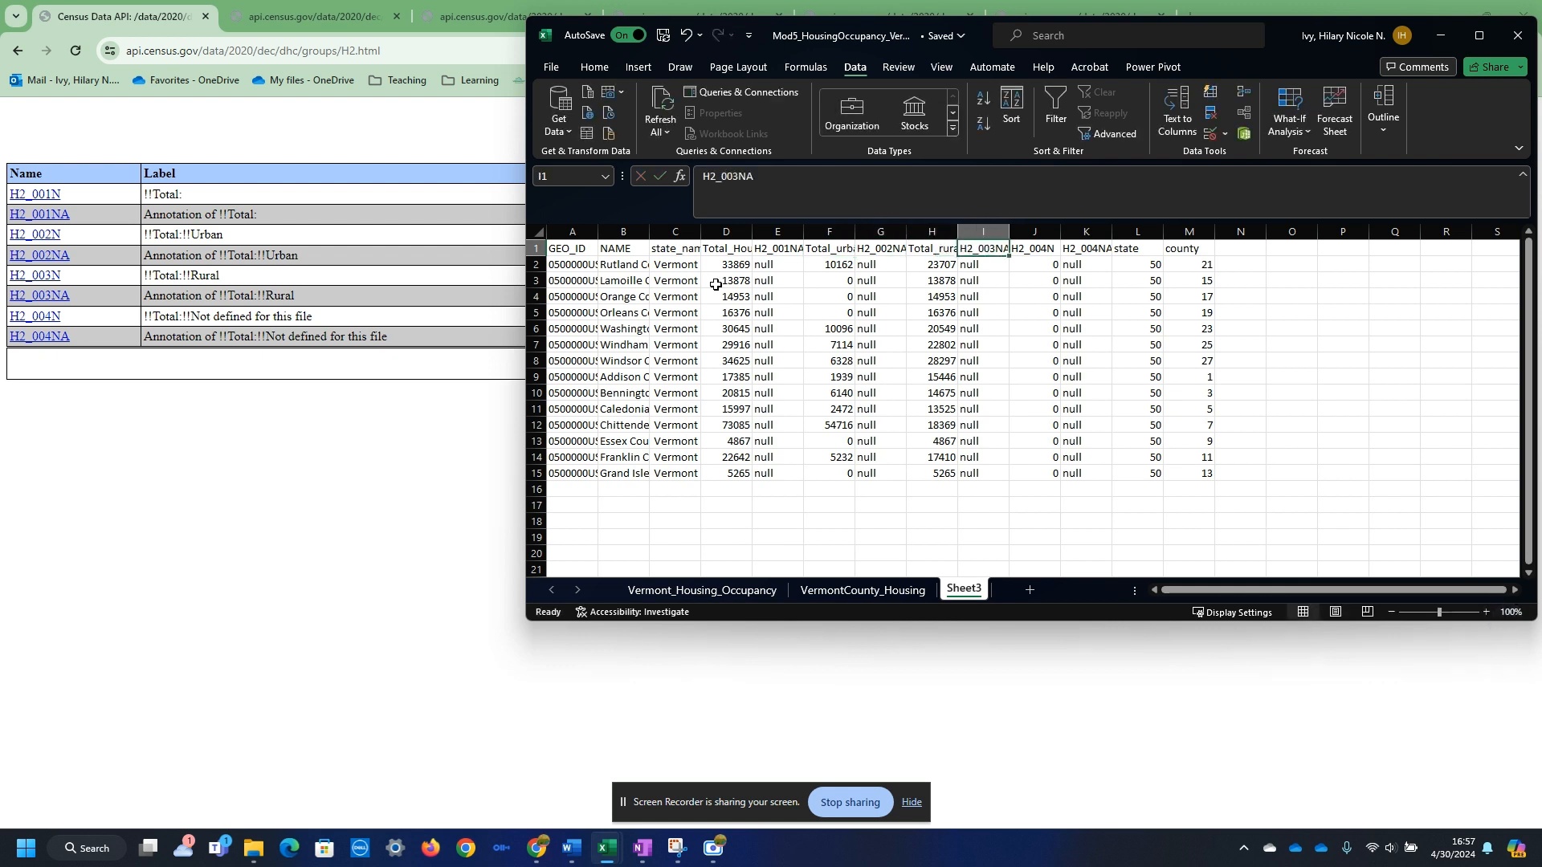
{"action": "key", "text": "Tab"}
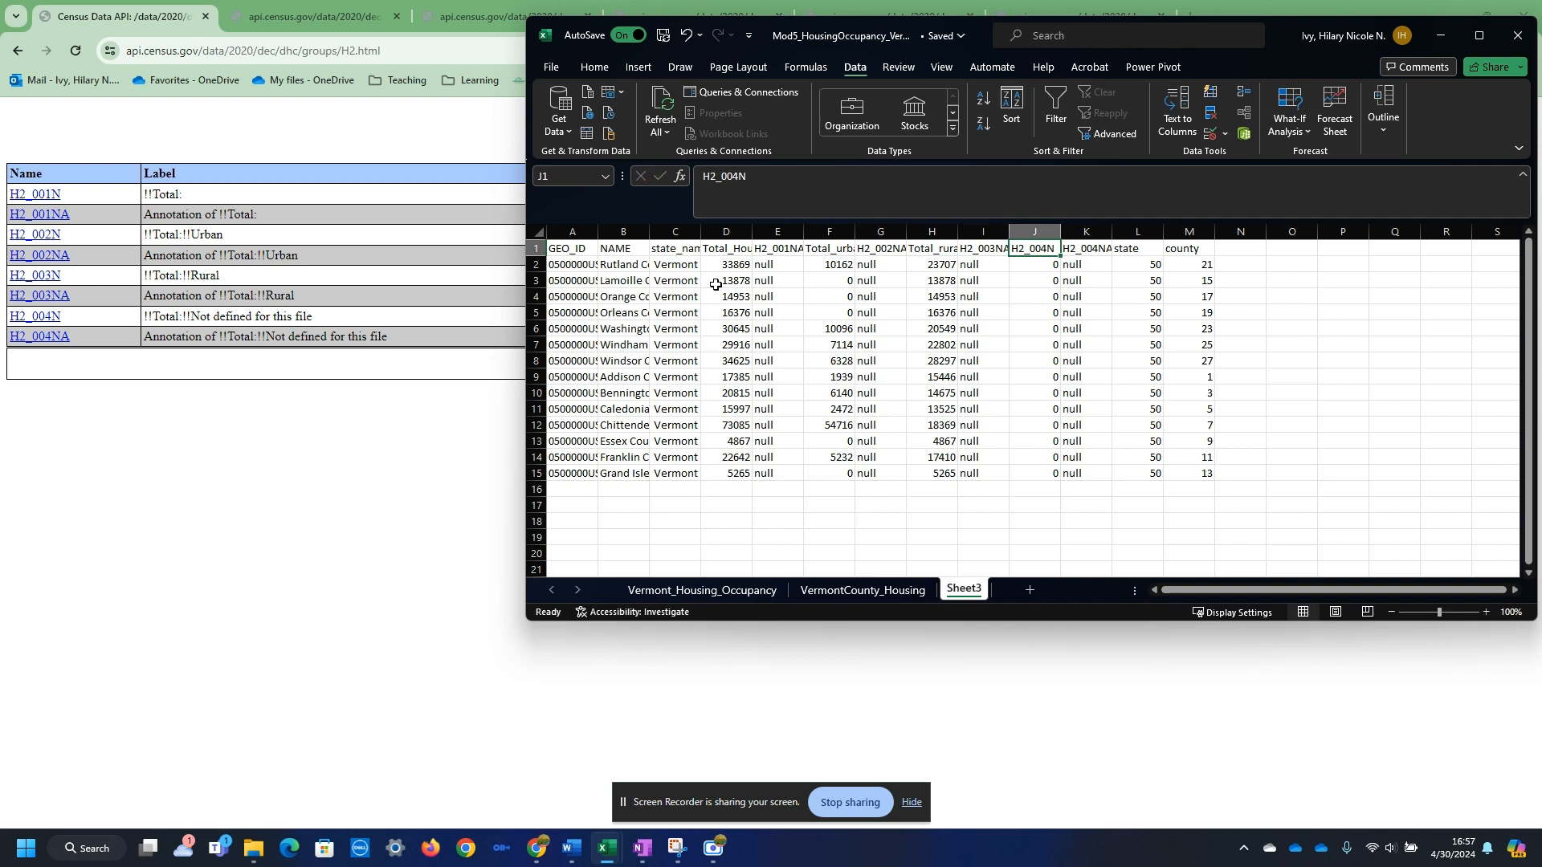
{"action": "type", "text": "total"}
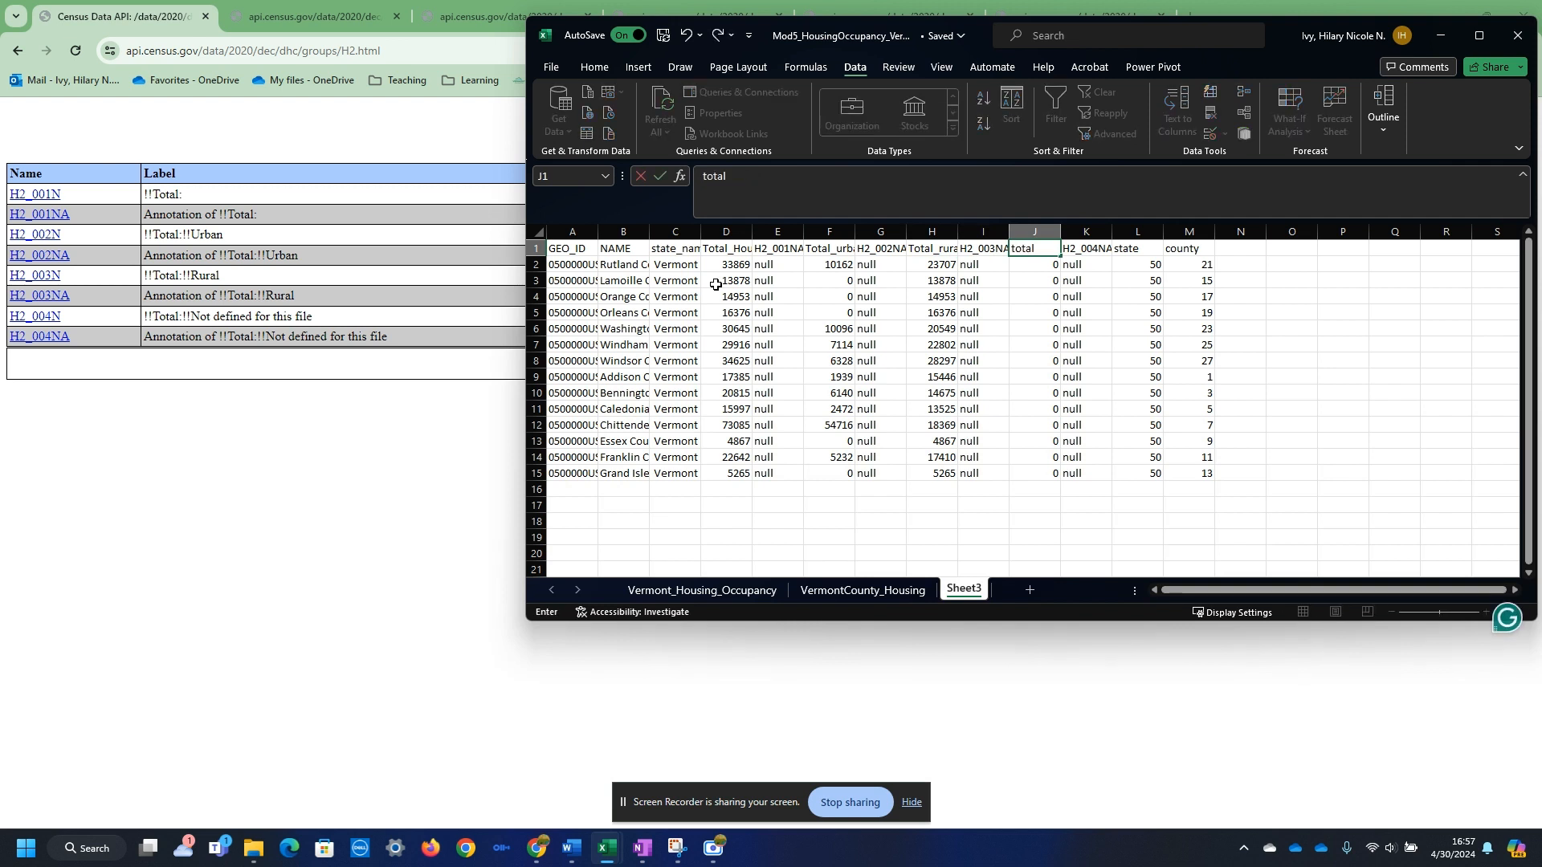
{"action": "type", "text": "_not_defined"}
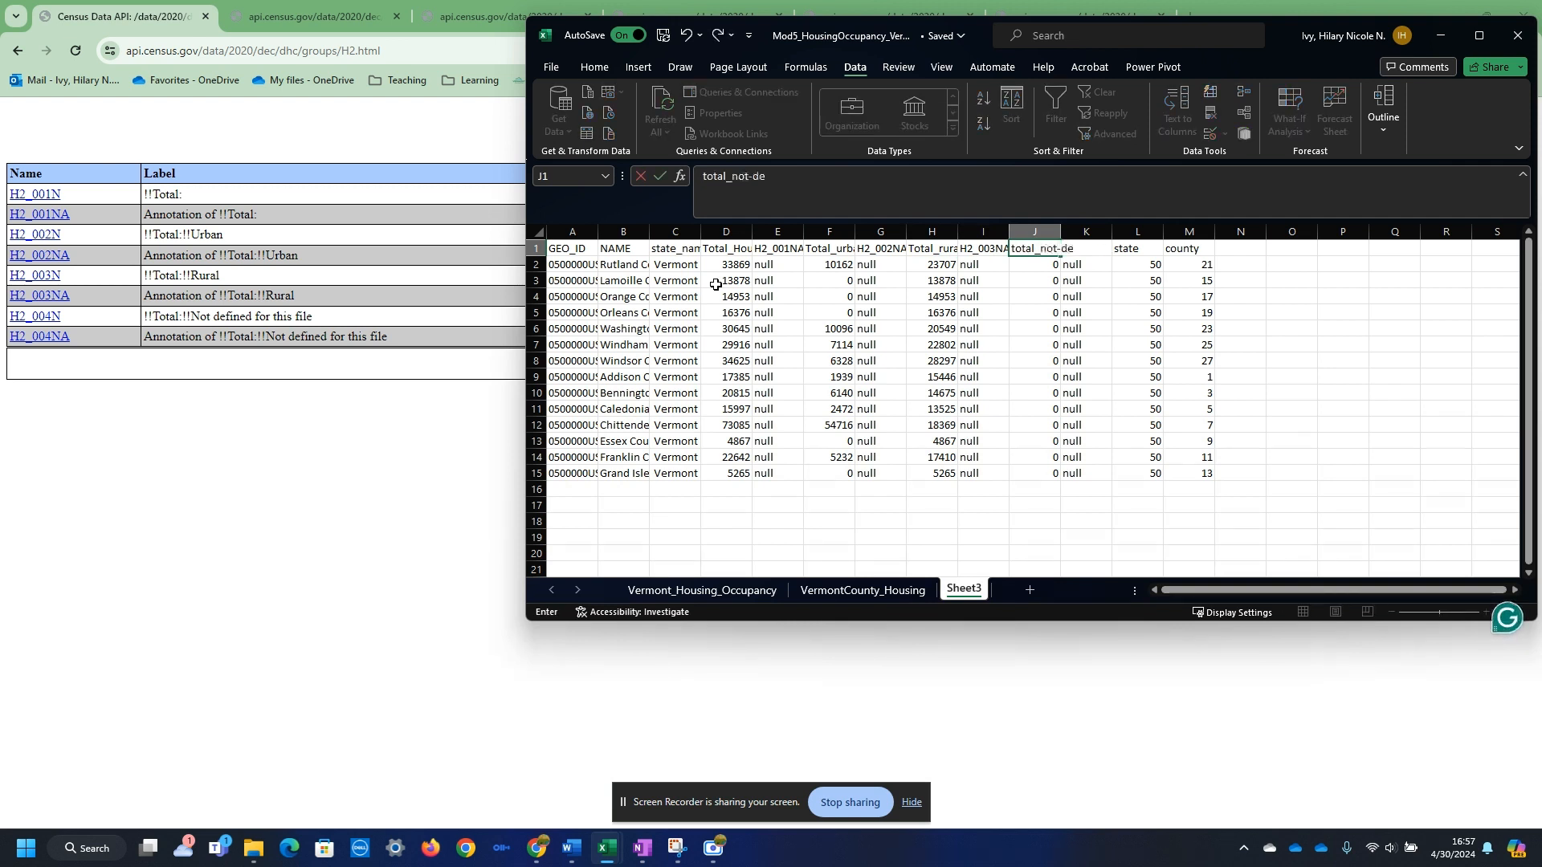
{"action": "key", "text": "Return"}
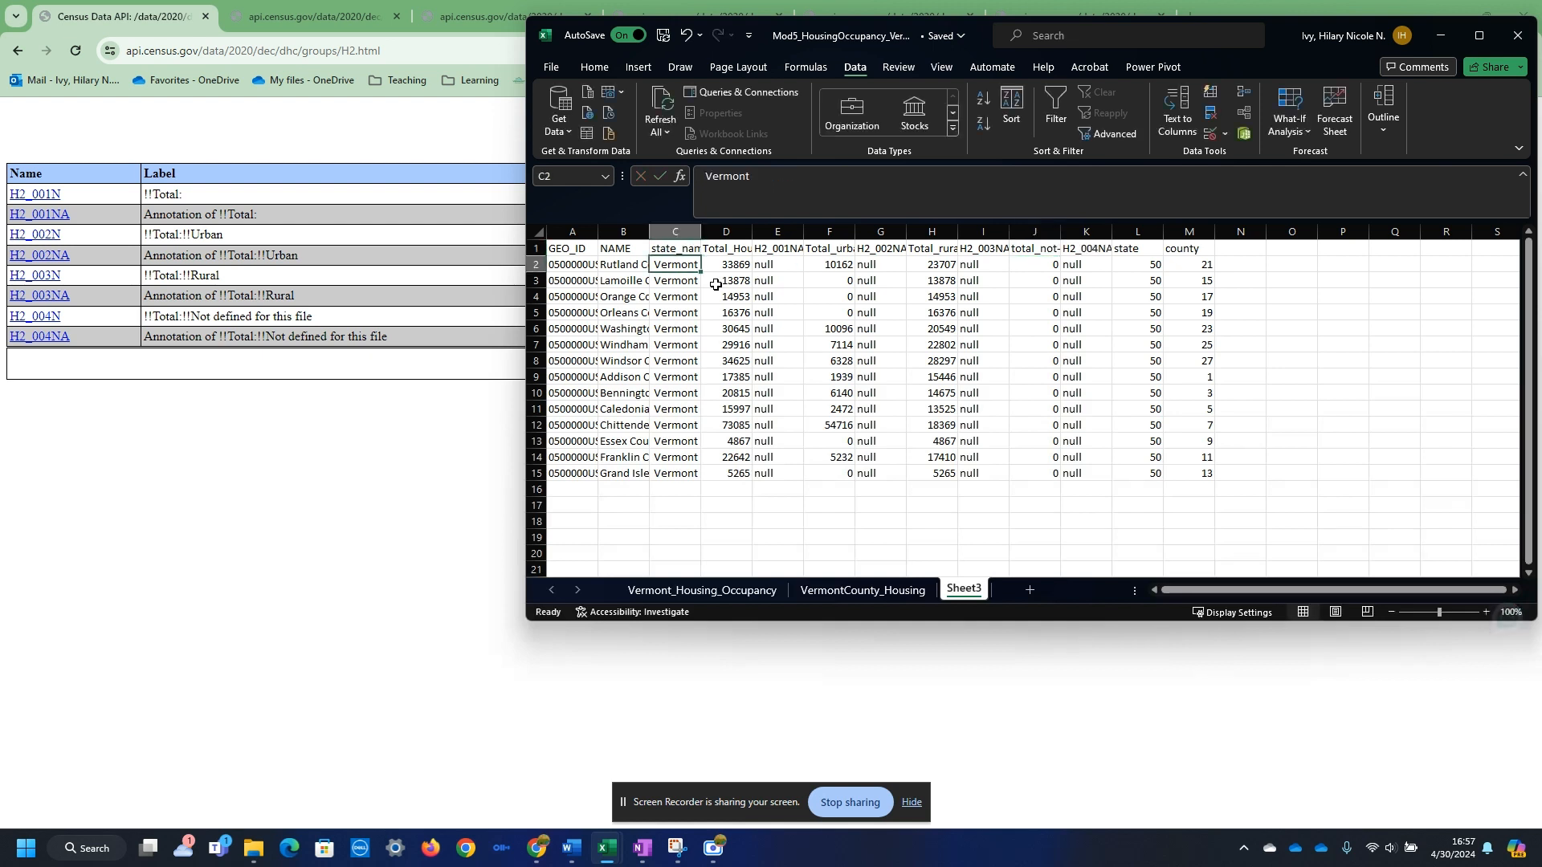
- Rename Sheet3 as Vermont_county_rural_urban and save the workbook
{"action": "right_click", "coordinate": [966, 592]}
{"action": "left_click", "coordinate": [1014, 363]}
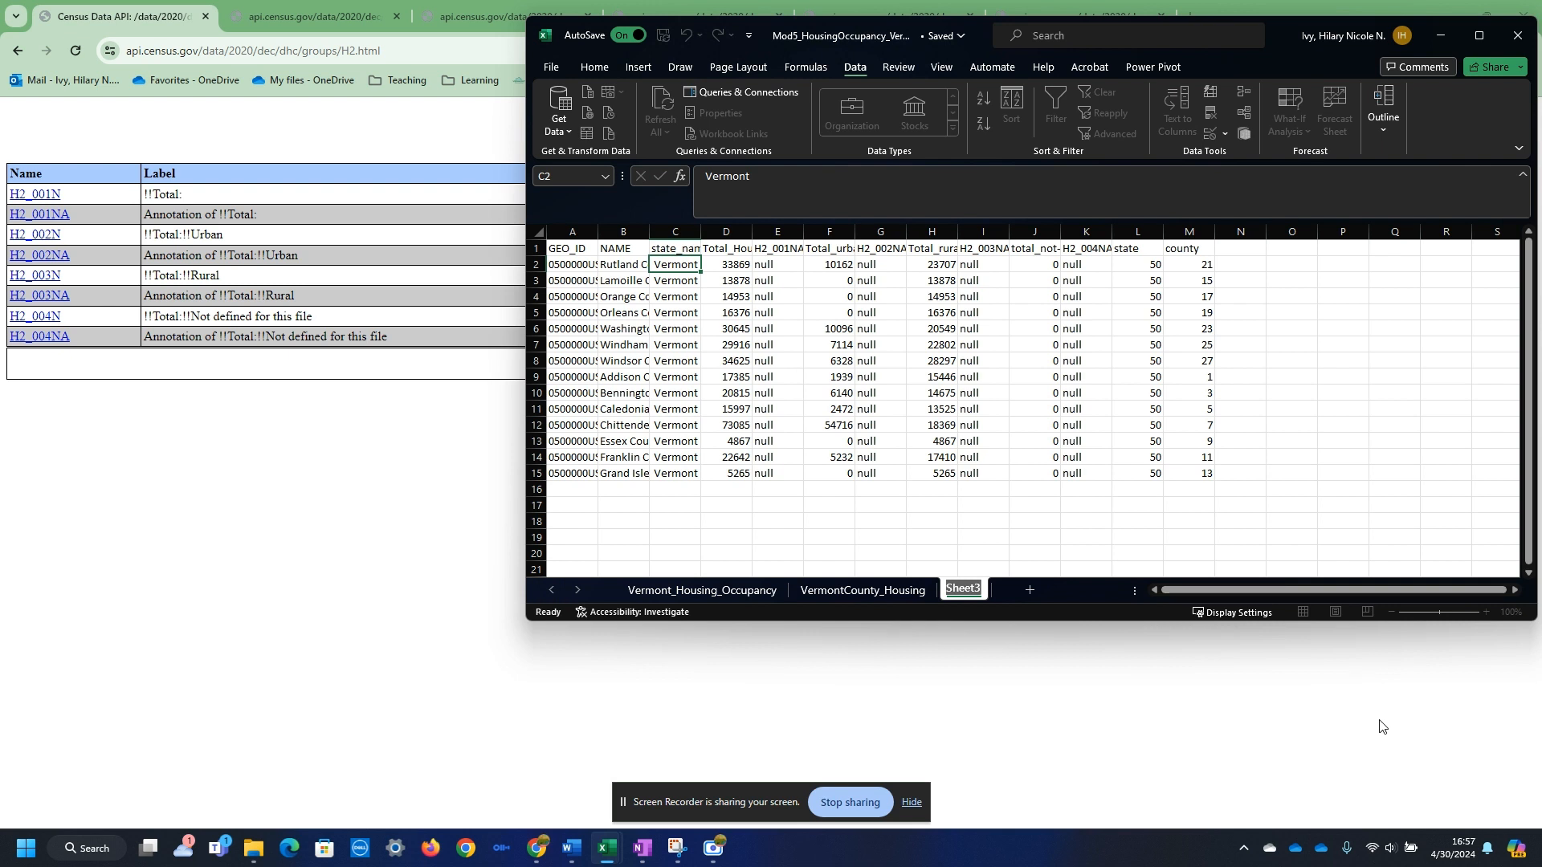
{"action": "type", "text": "Vermont_count"}
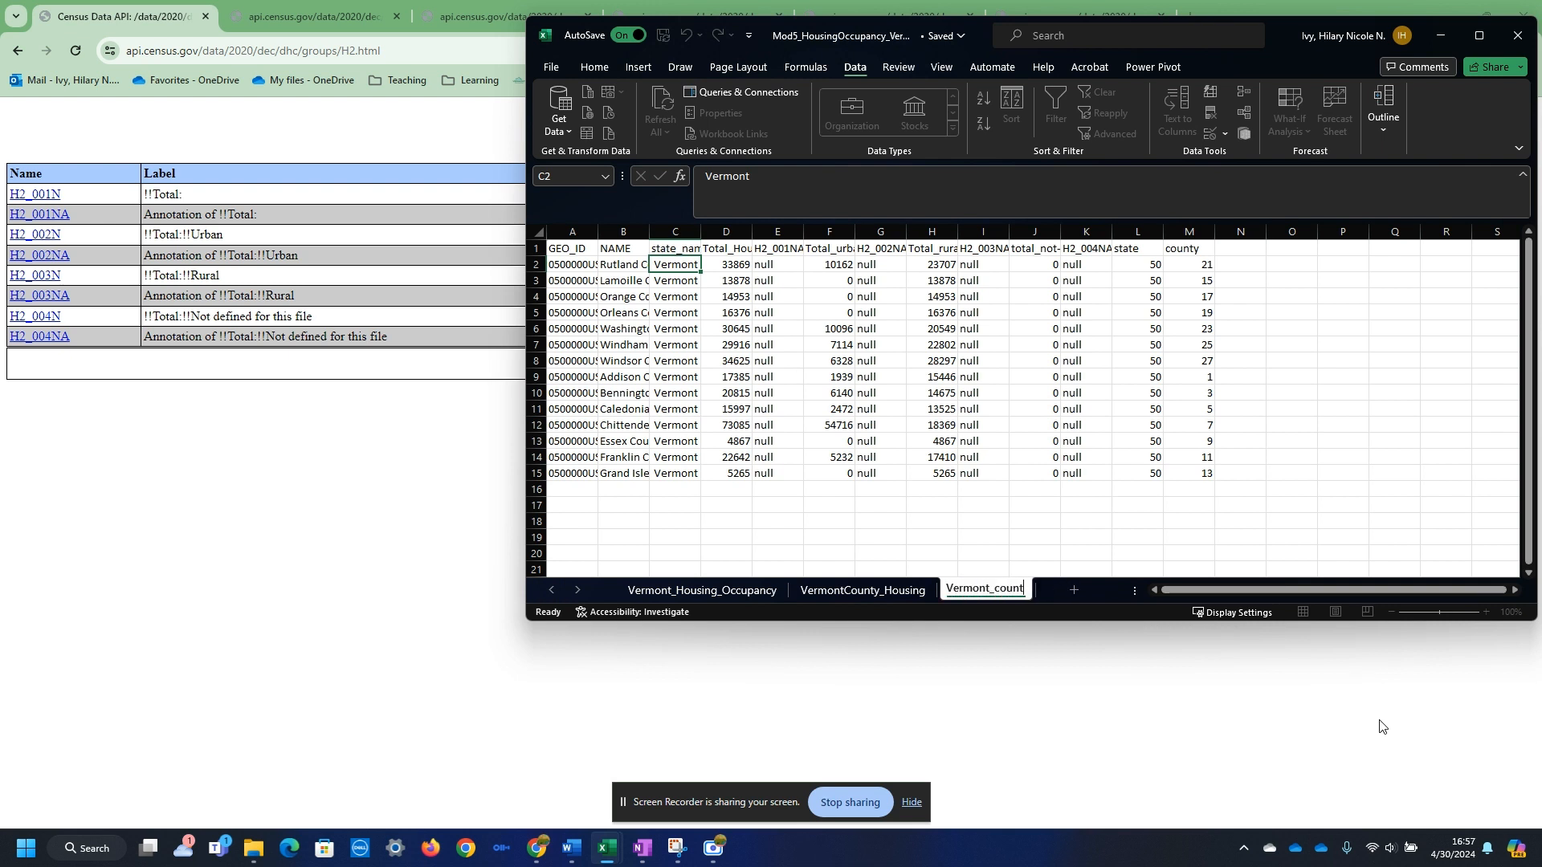
{"action": "type", "text": "y_rural_urban"}
{"action": "key", "text": "Return"}
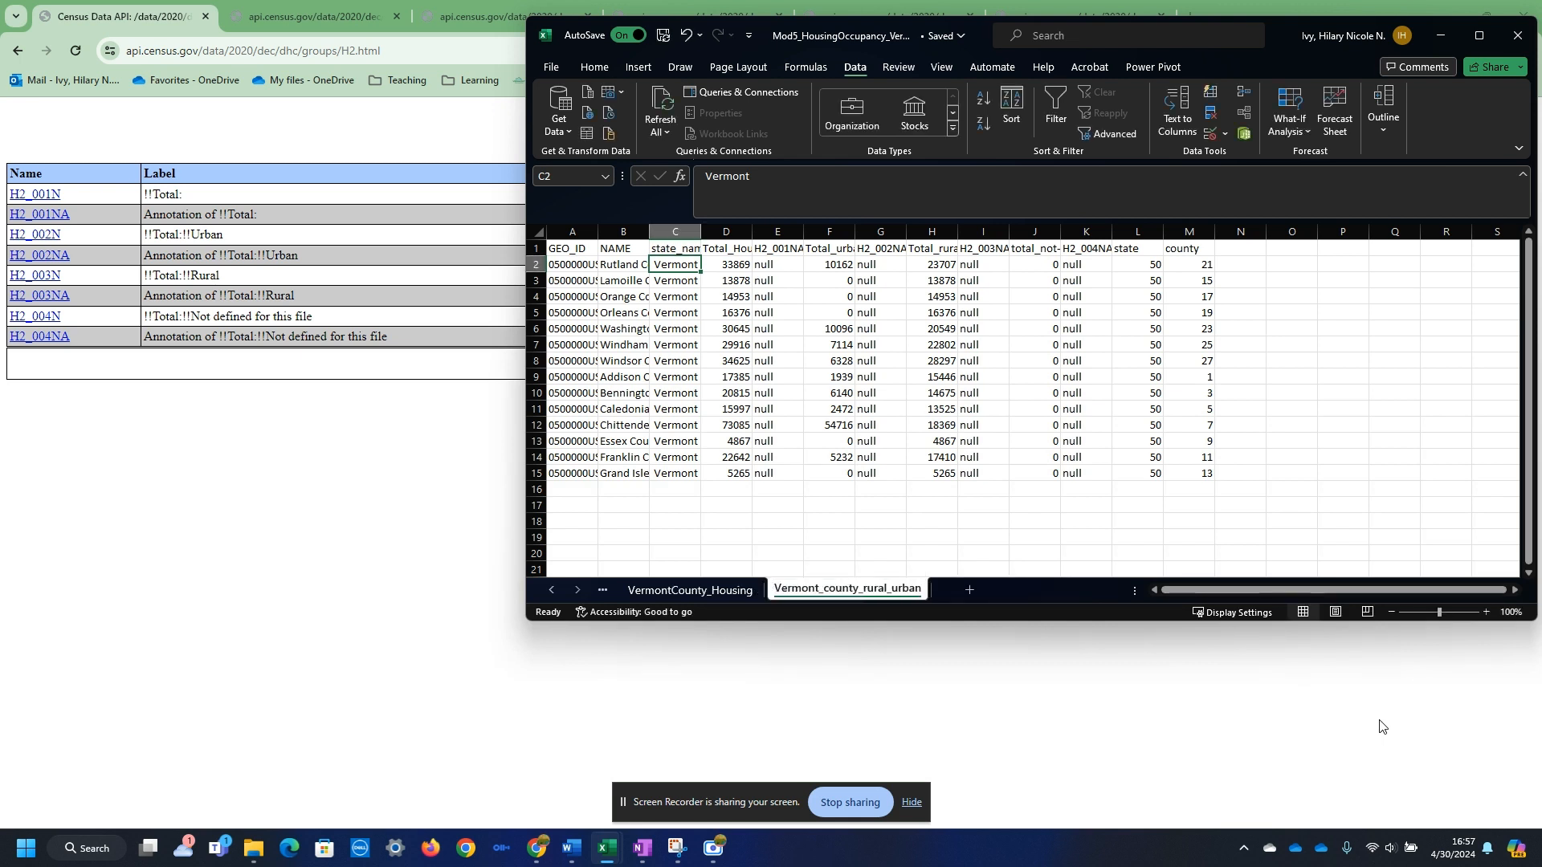
{"action": "left_click", "coordinate": [663, 36]}
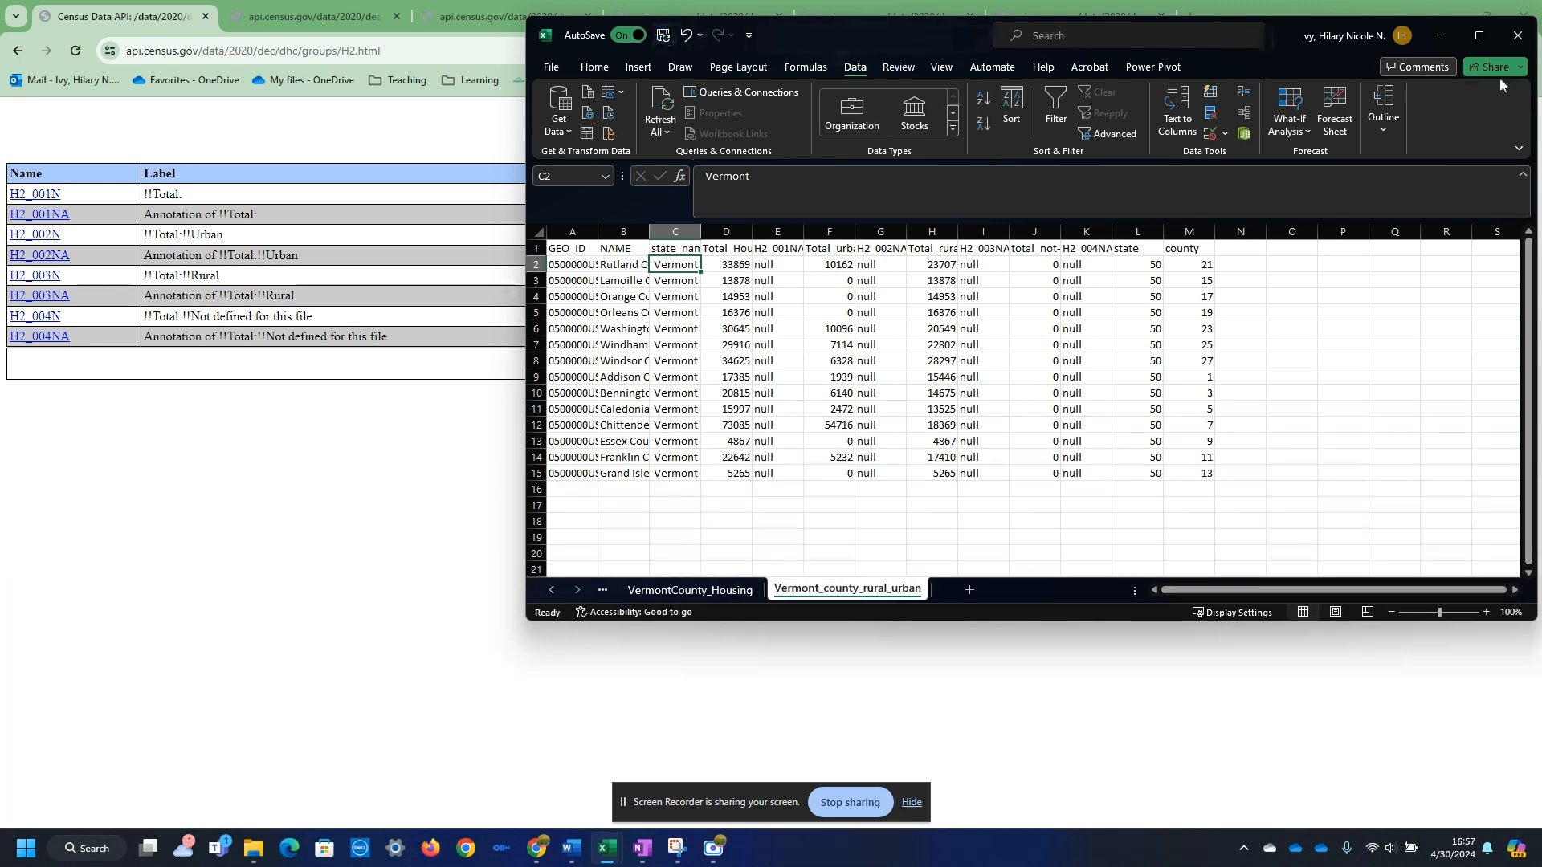
- Switch to the Tableau Public workbook in the browser and rename Sheet 1 as Total Housing Units Vermont
{"action": "left_click", "coordinate": [1440, 36]}
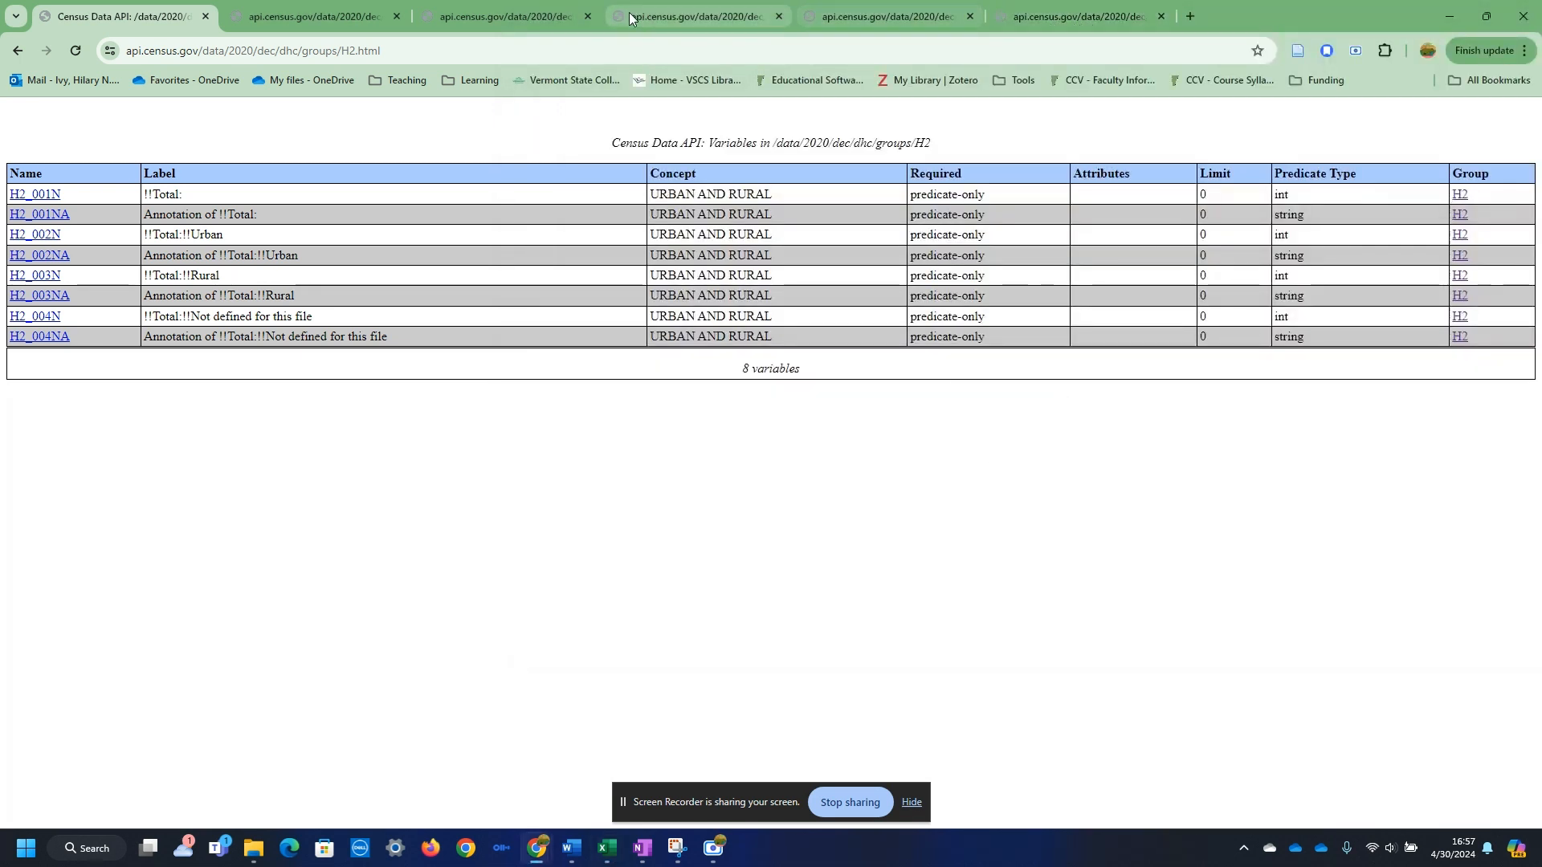
{"action": "left_click", "coordinate": [1450, 16]}
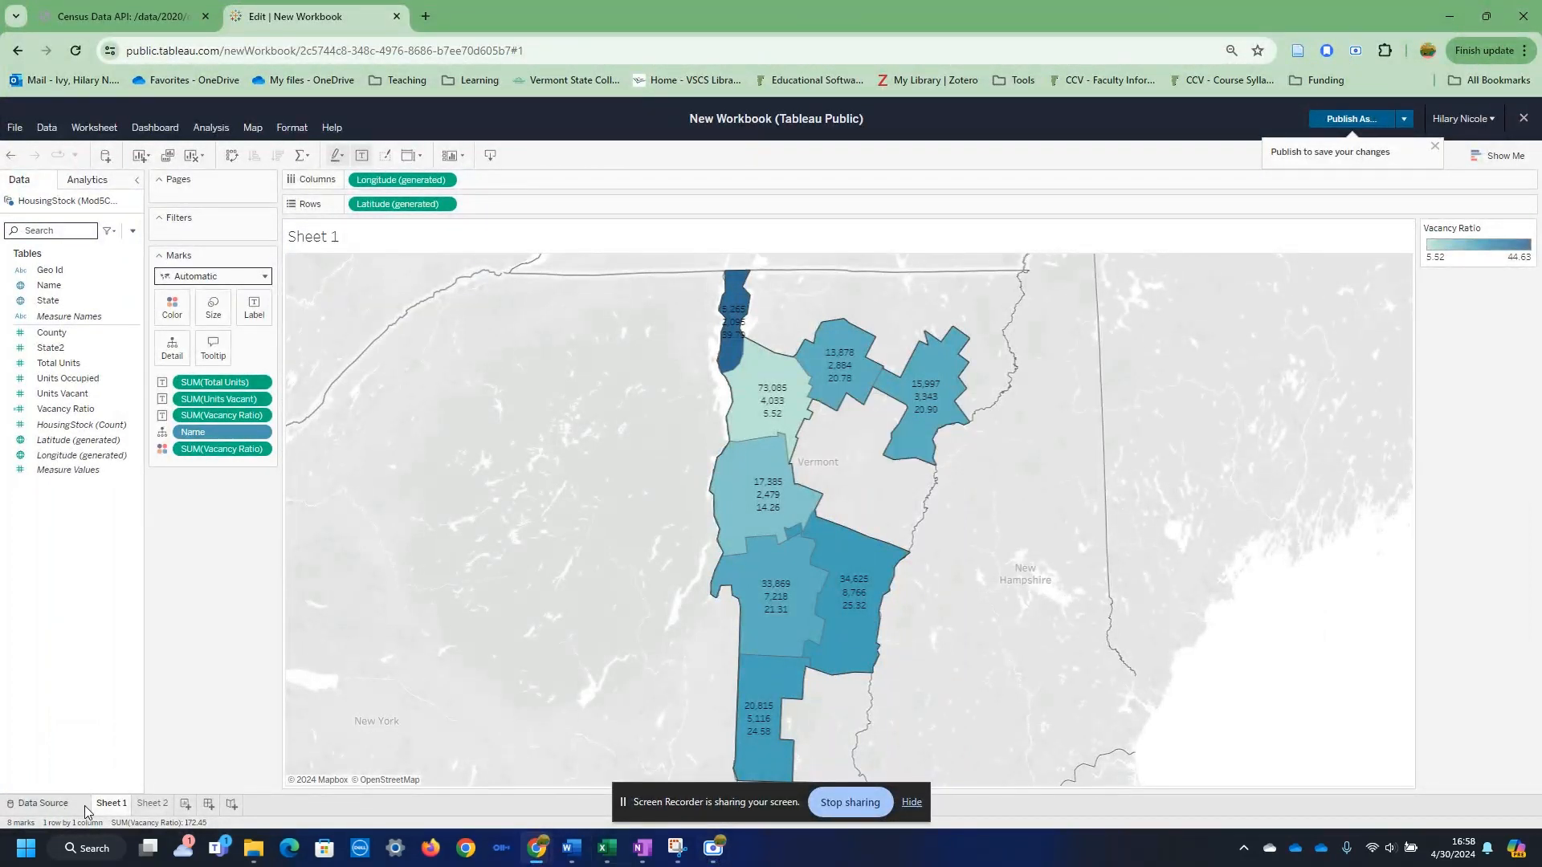
{"action": "right_click", "coordinate": [112, 803]}
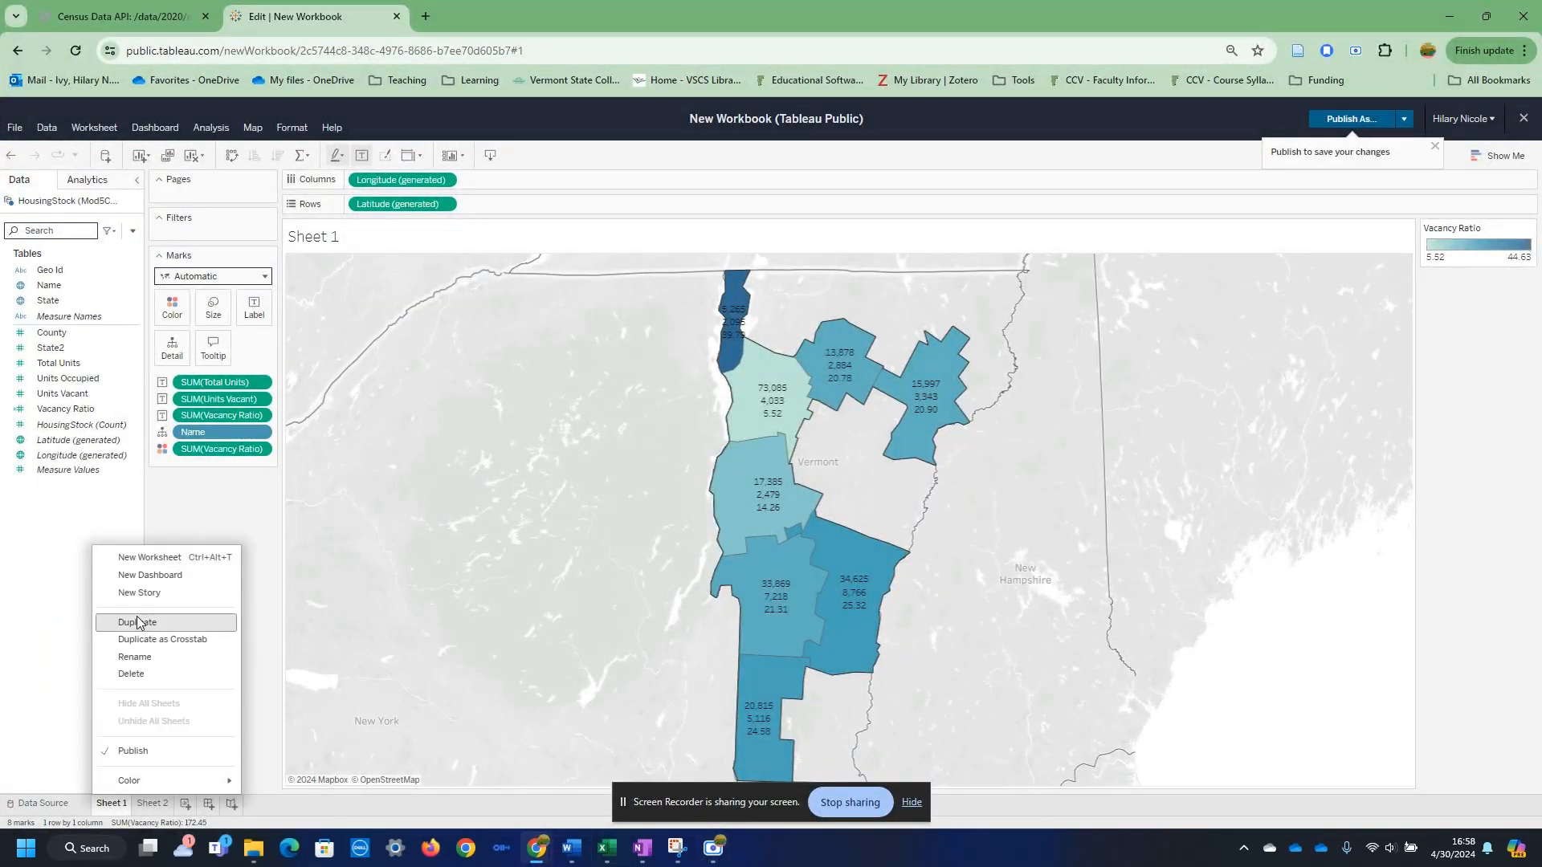
{"action": "left_click", "coordinate": [131, 658]}
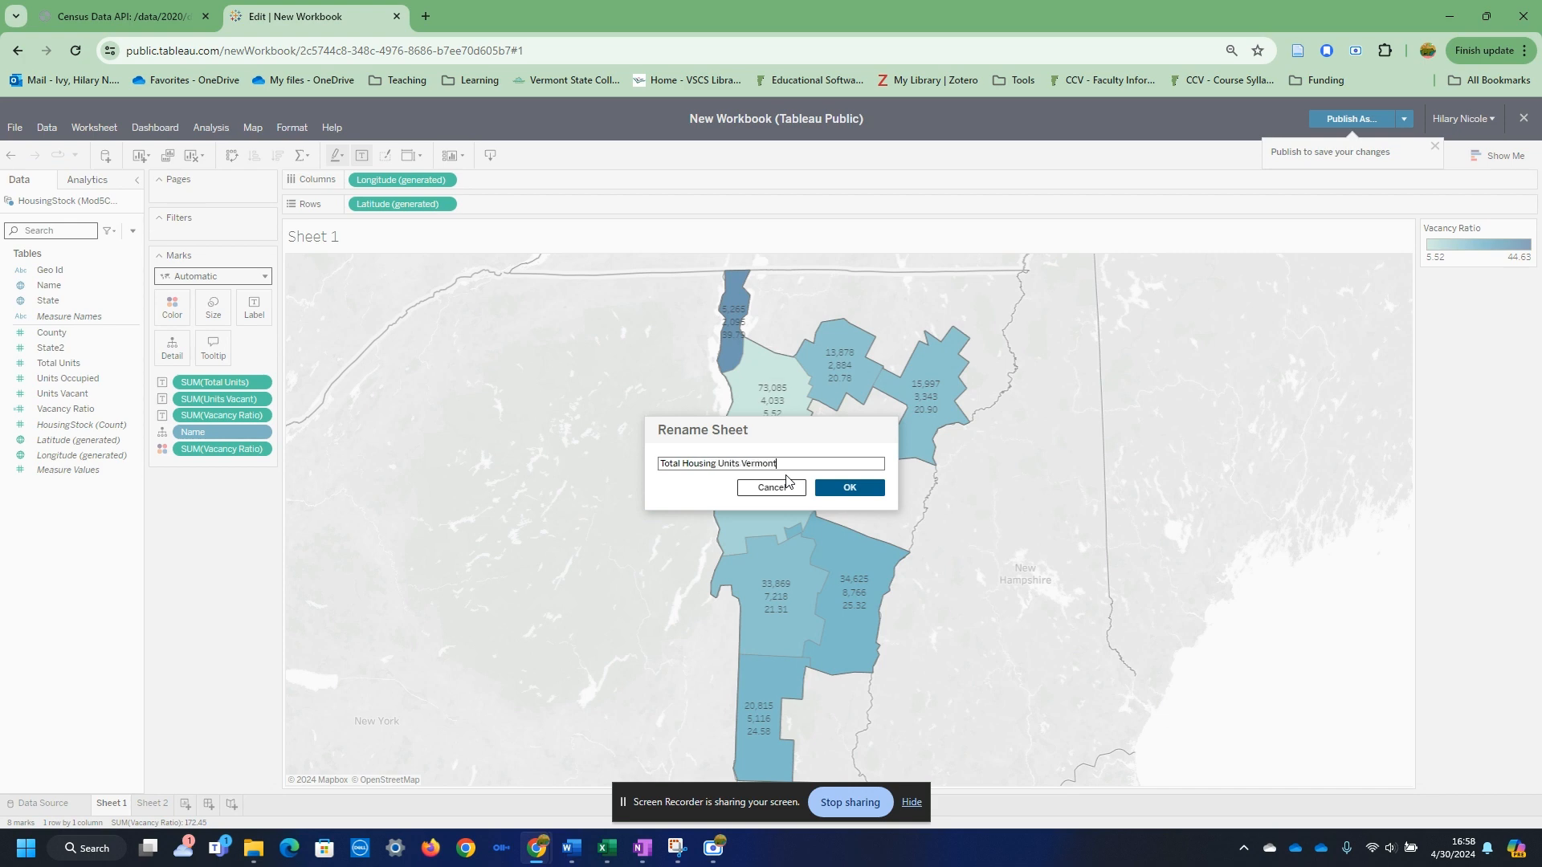
{"action": "key", "text": "Return"}
- Rename Sheet 2, the county table of vacant units, as Vacant Units
{"action": "left_click", "coordinate": [239, 804]}
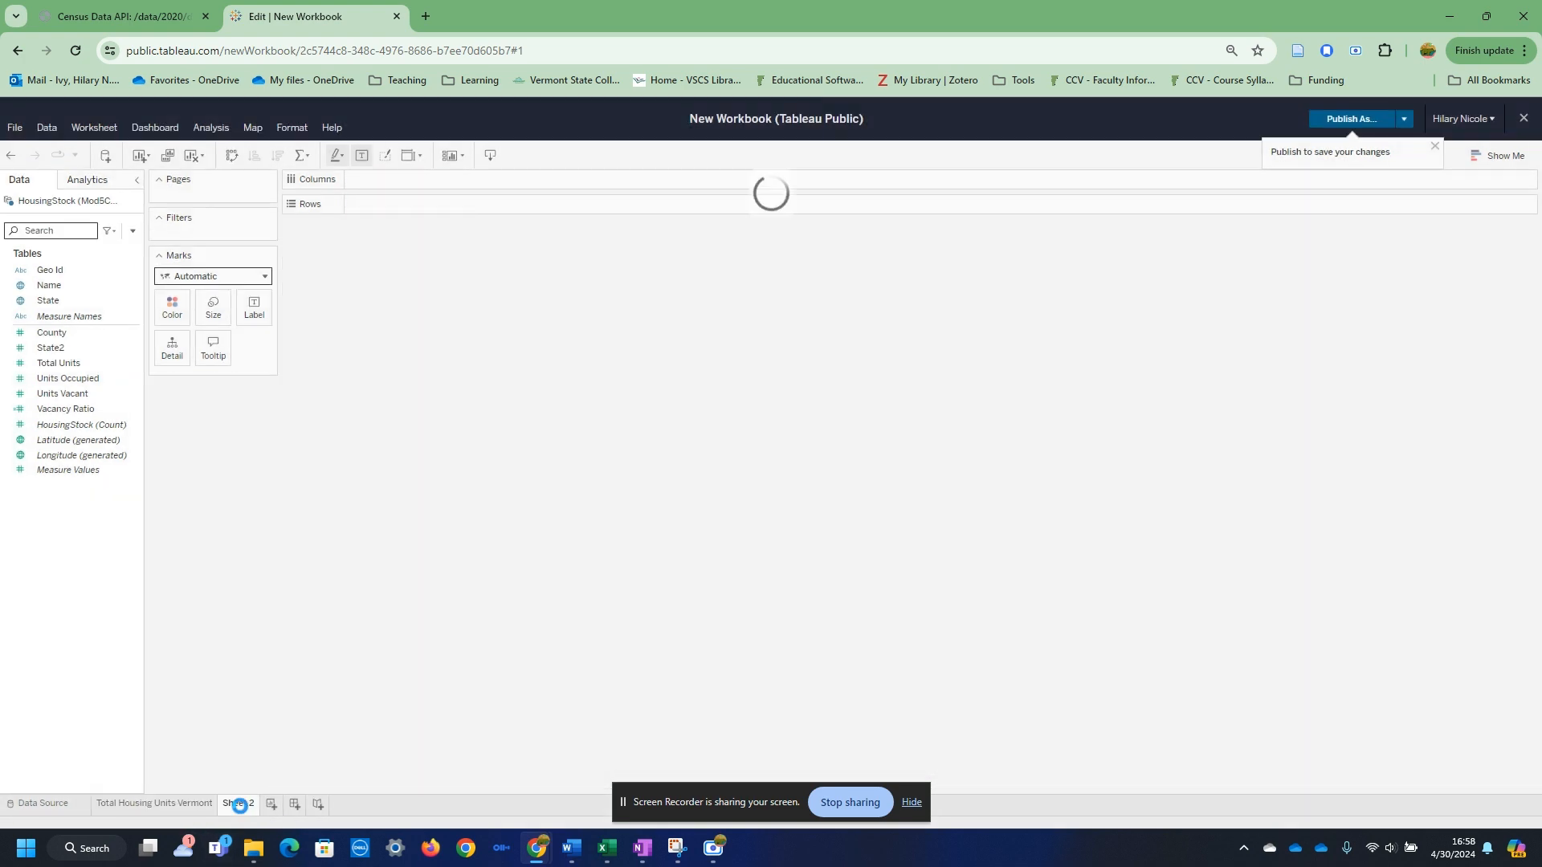
{"action": "right_click", "coordinate": [250, 808]}
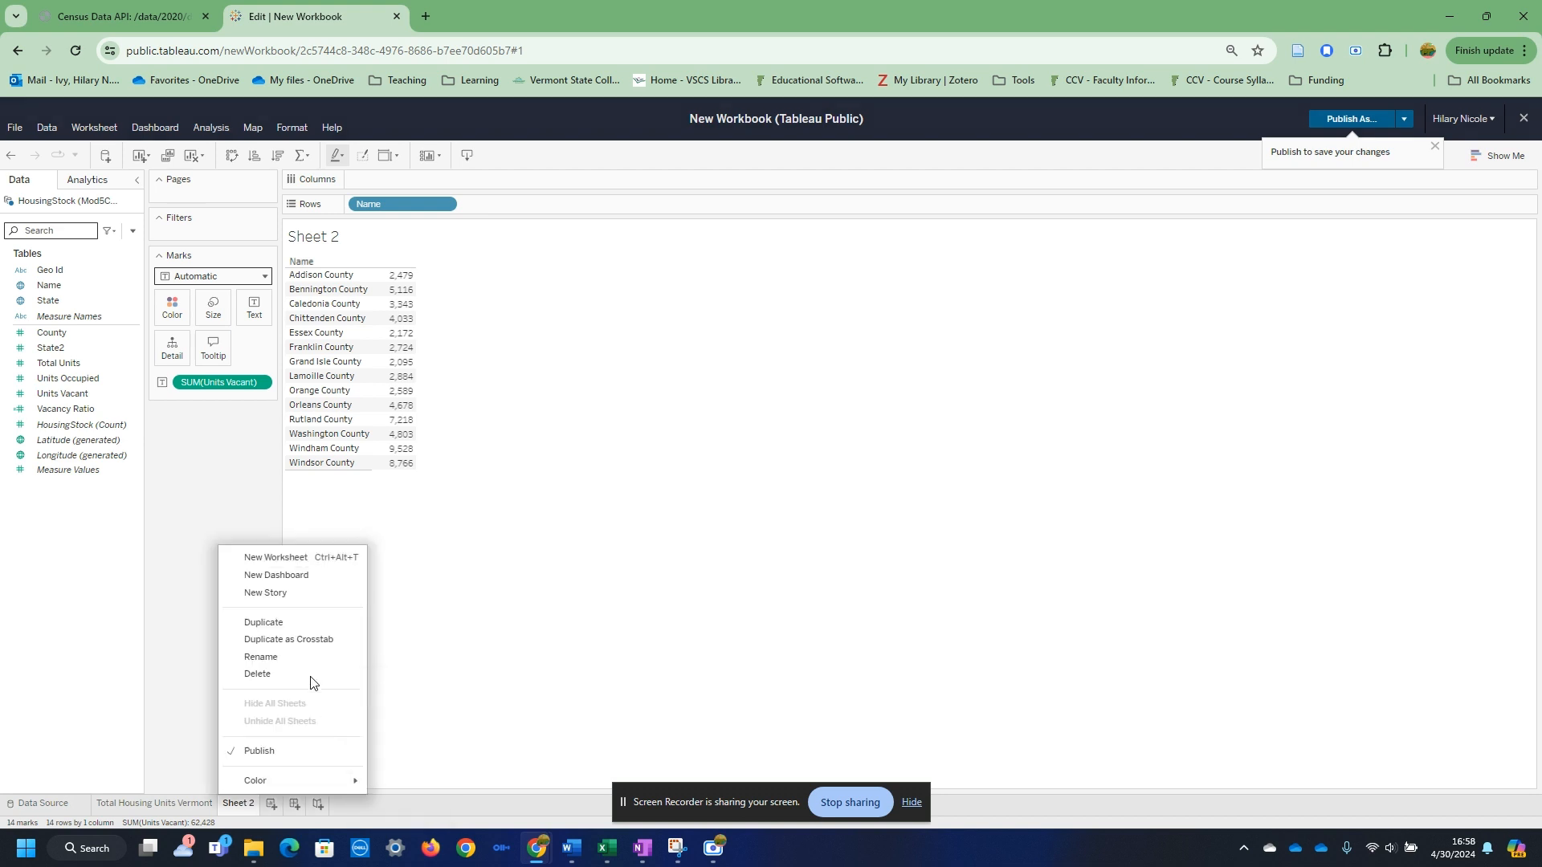
{"action": "left_click", "coordinate": [304, 655]}
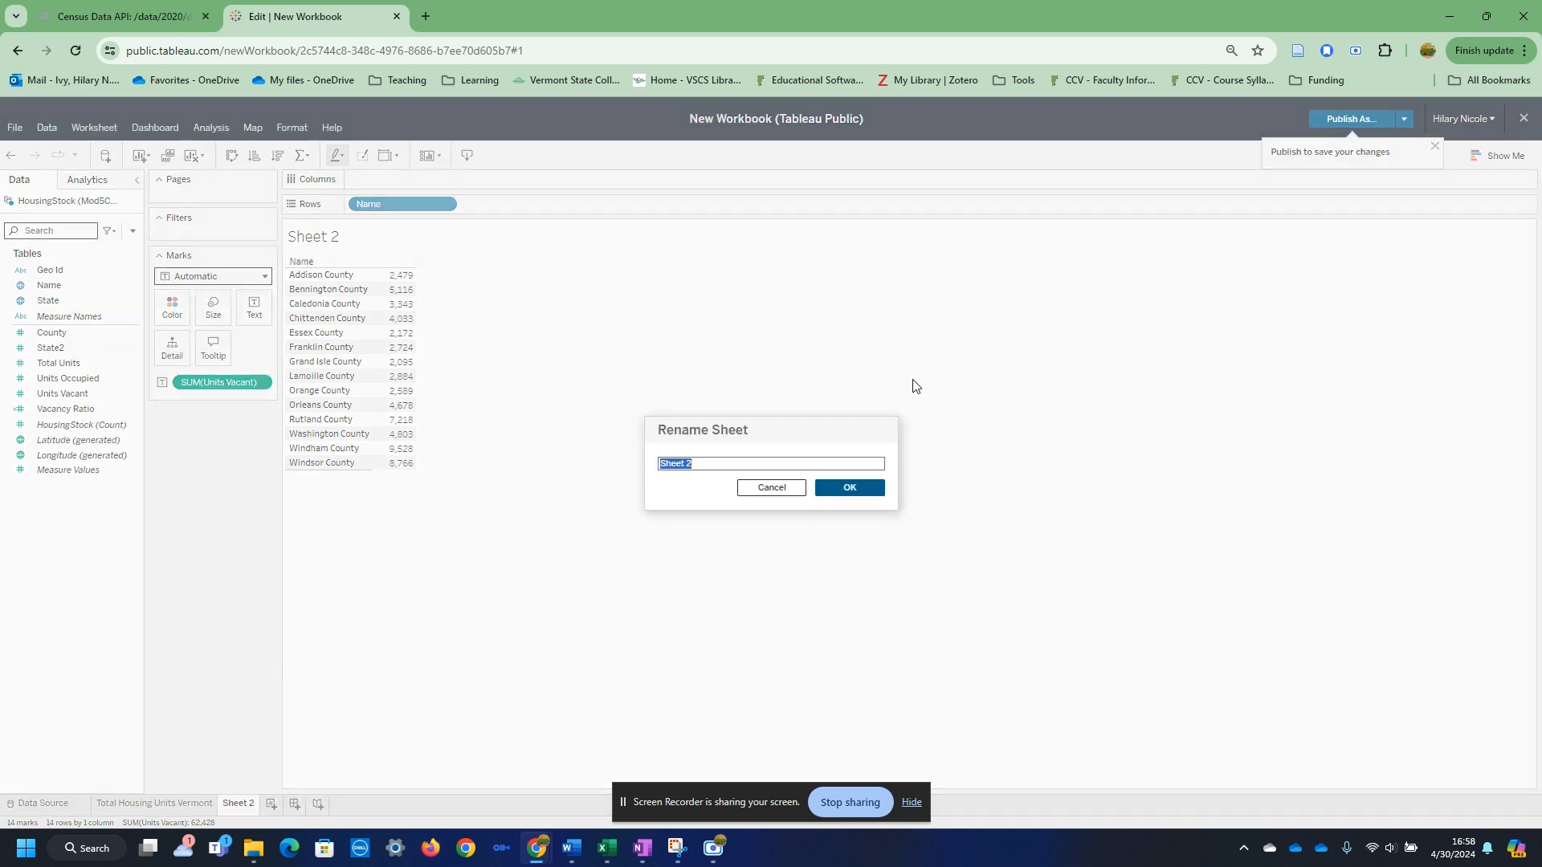
{"action": "type", "text": "Vacant Units"}
{"action": "key", "text": "Return"}
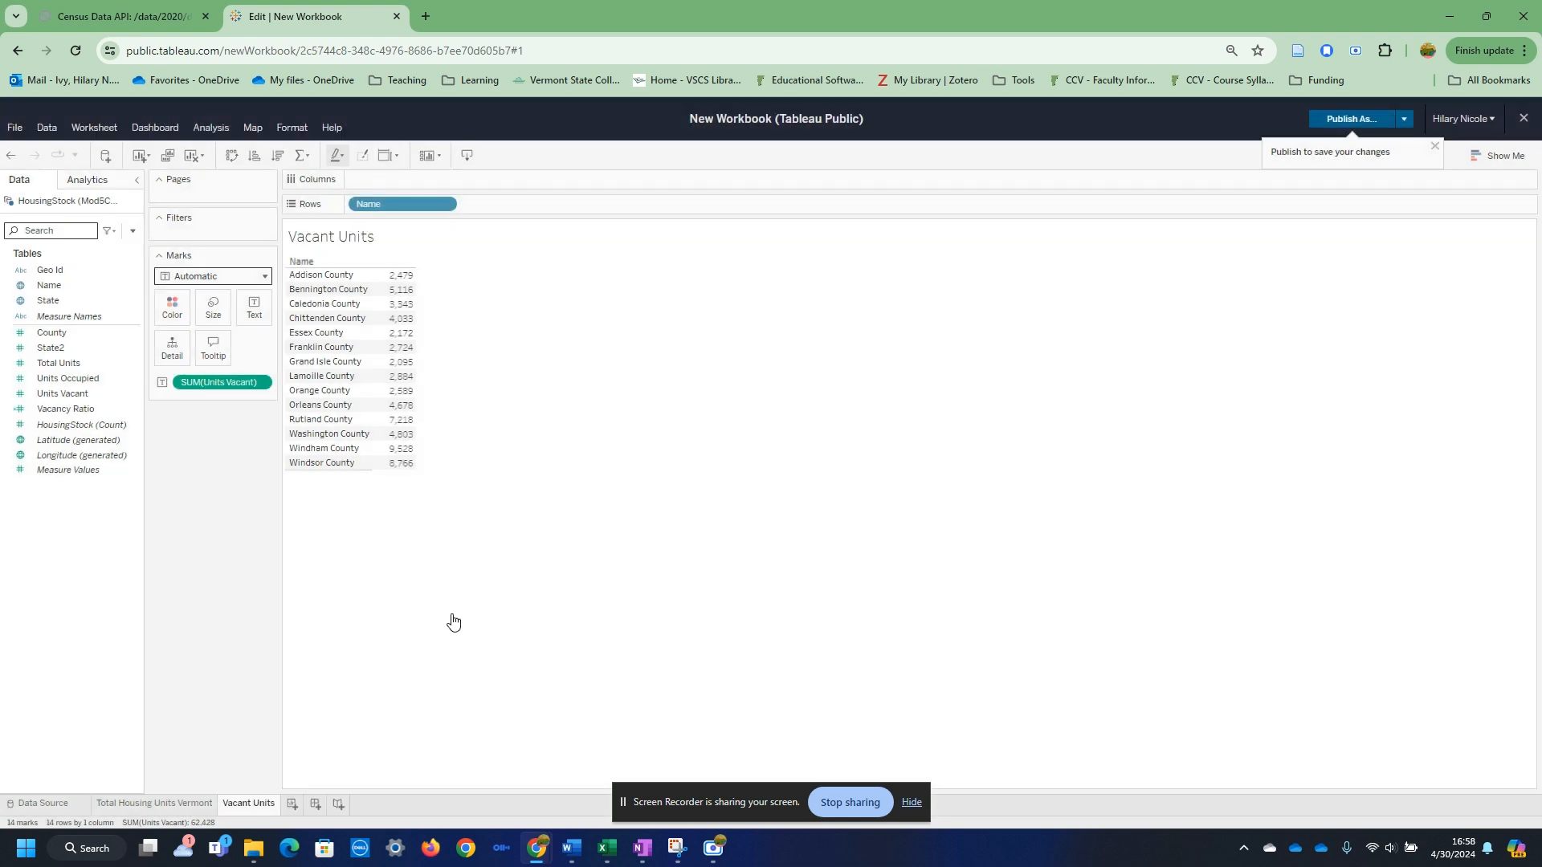
- Connect the Mod5_HousingOccupancy_Vermont Excel file as a new data source and add its Vermont_county_rural_urban table
{"action": "left_click", "coordinate": [52, 802]}
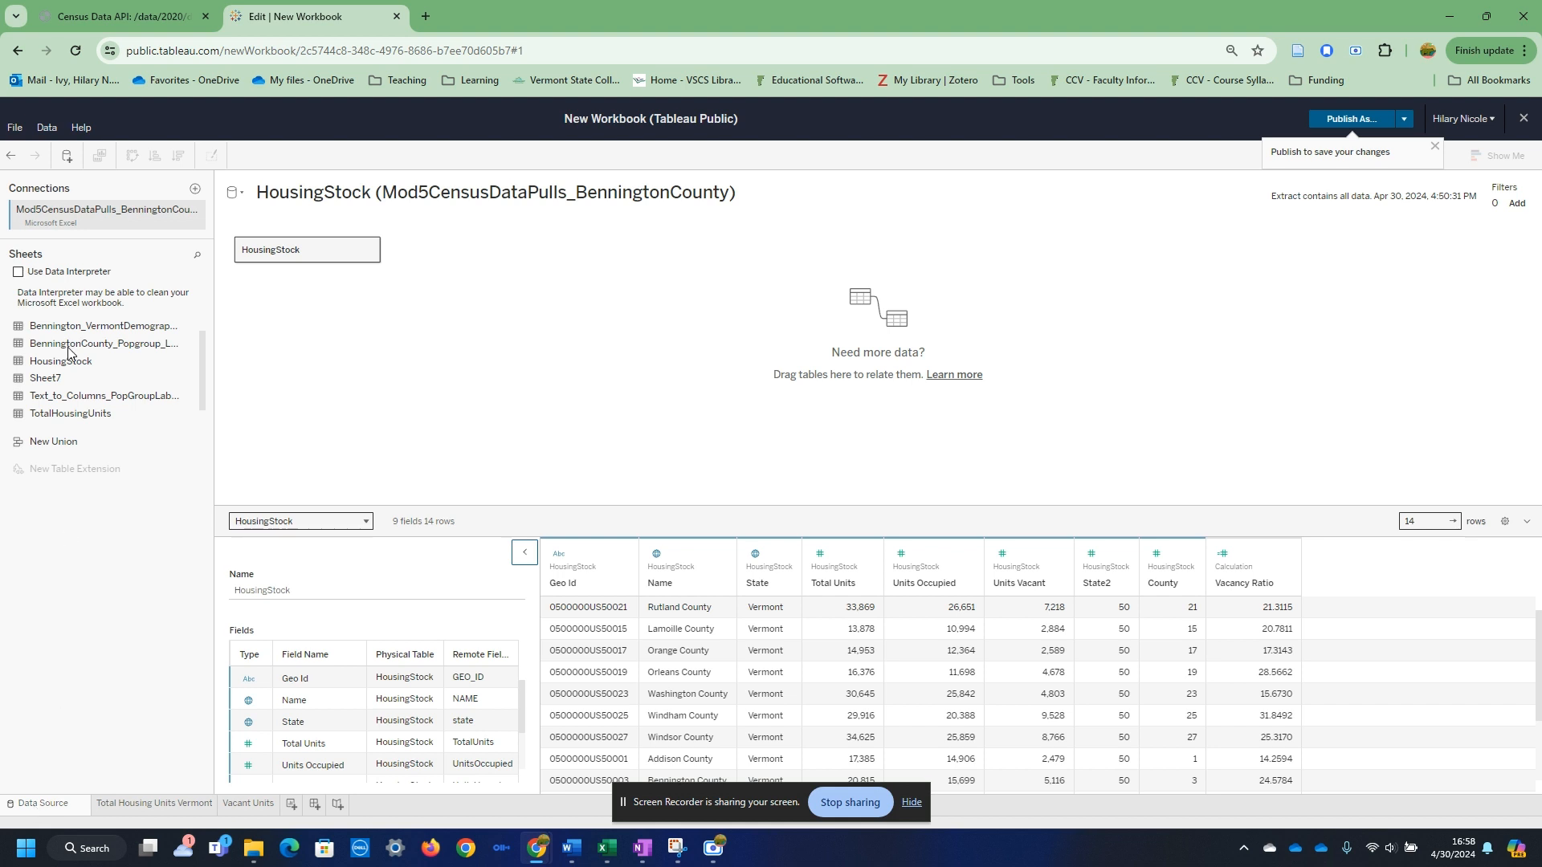
{"action": "left_click", "coordinate": [67, 158]}
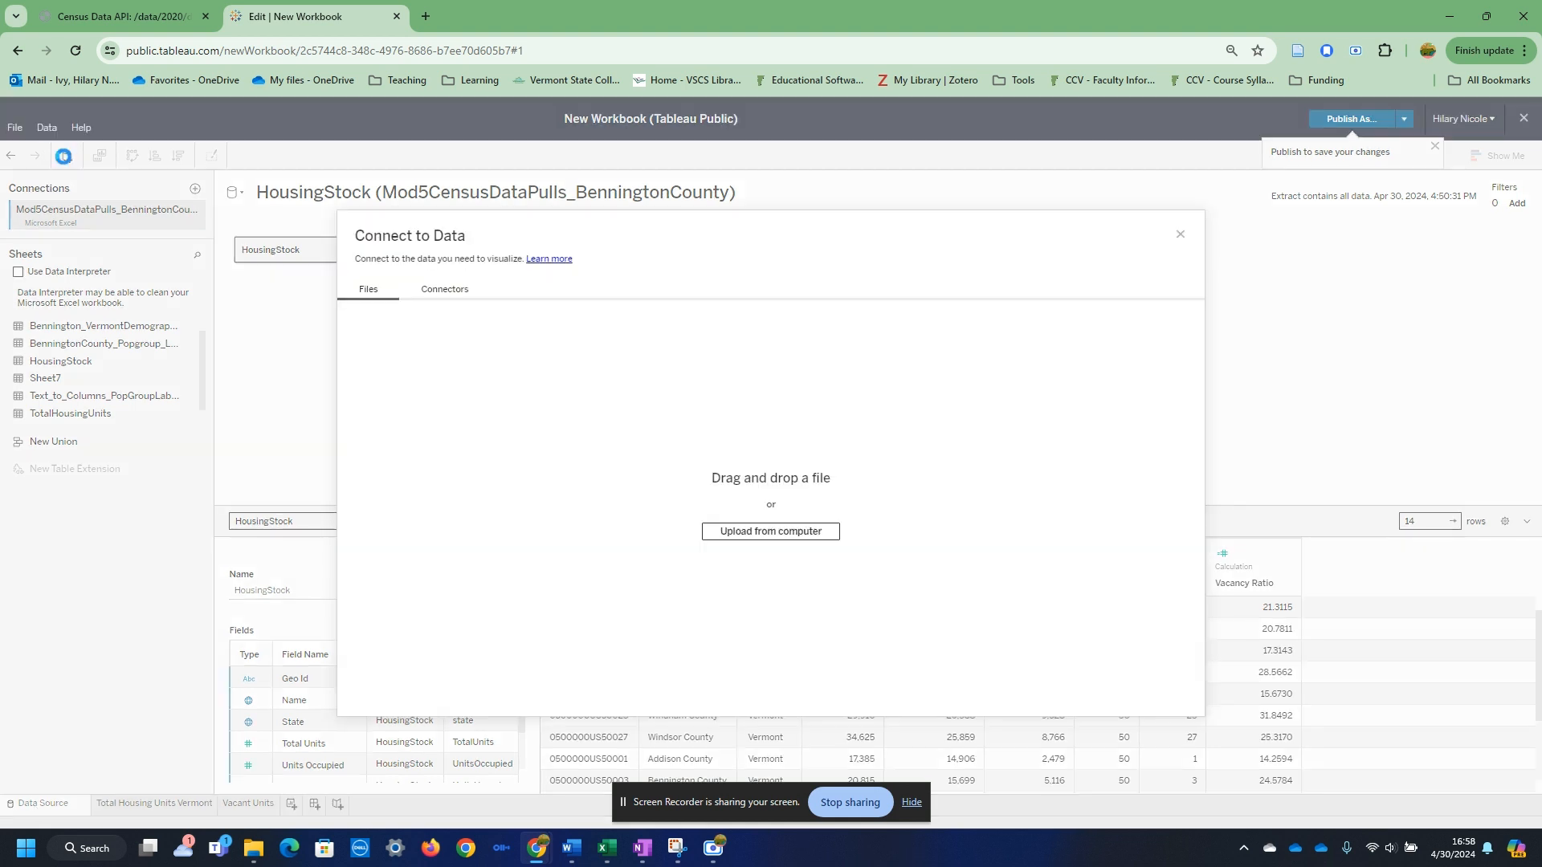
{"action": "left_click", "coordinate": [833, 534]}
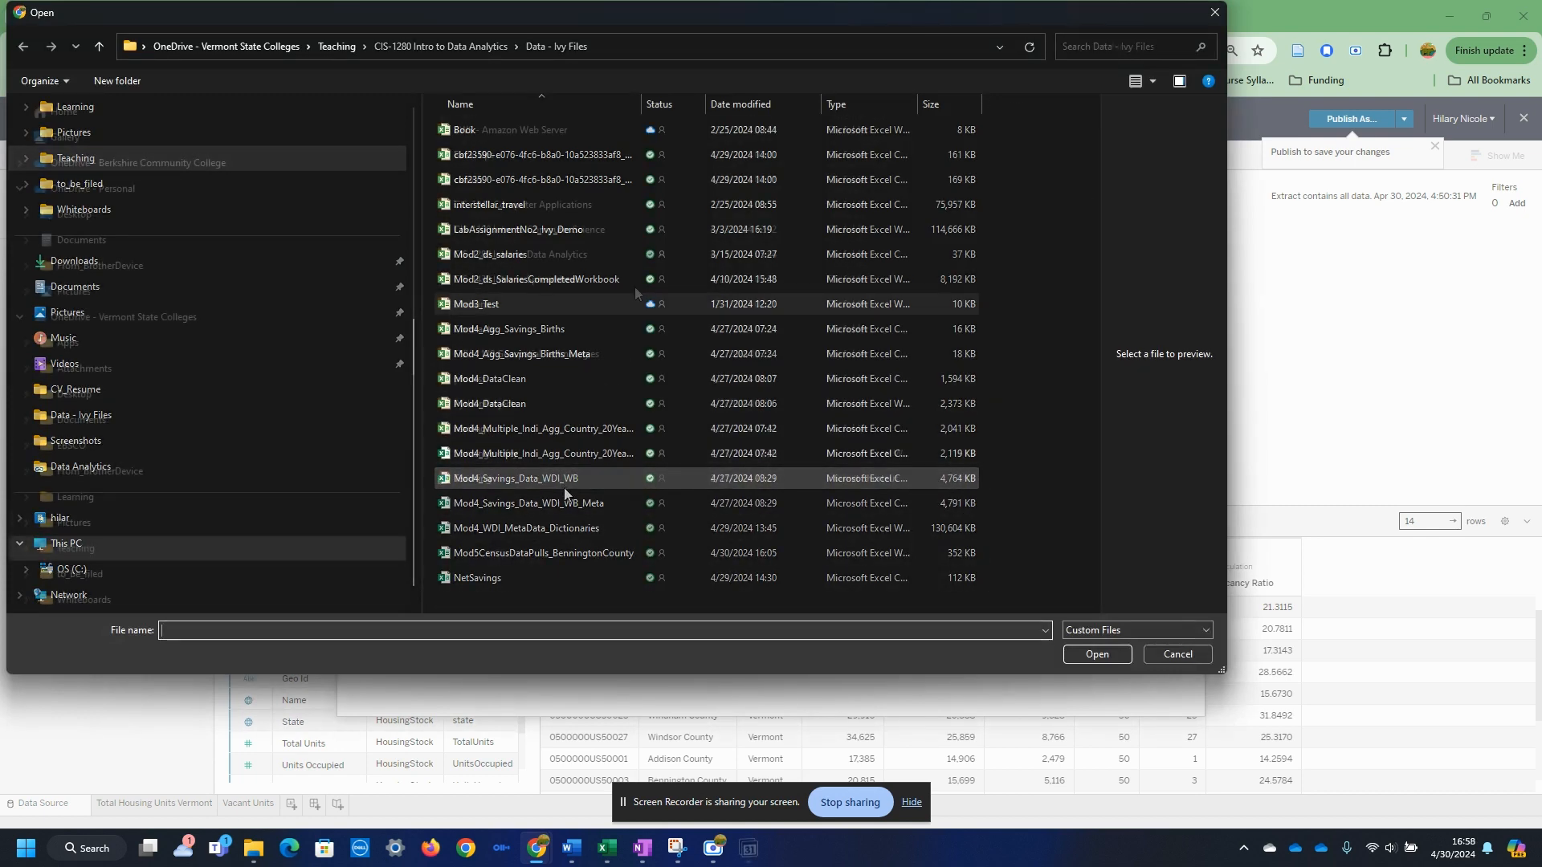
{"action": "double_click", "coordinate": [549, 250]}
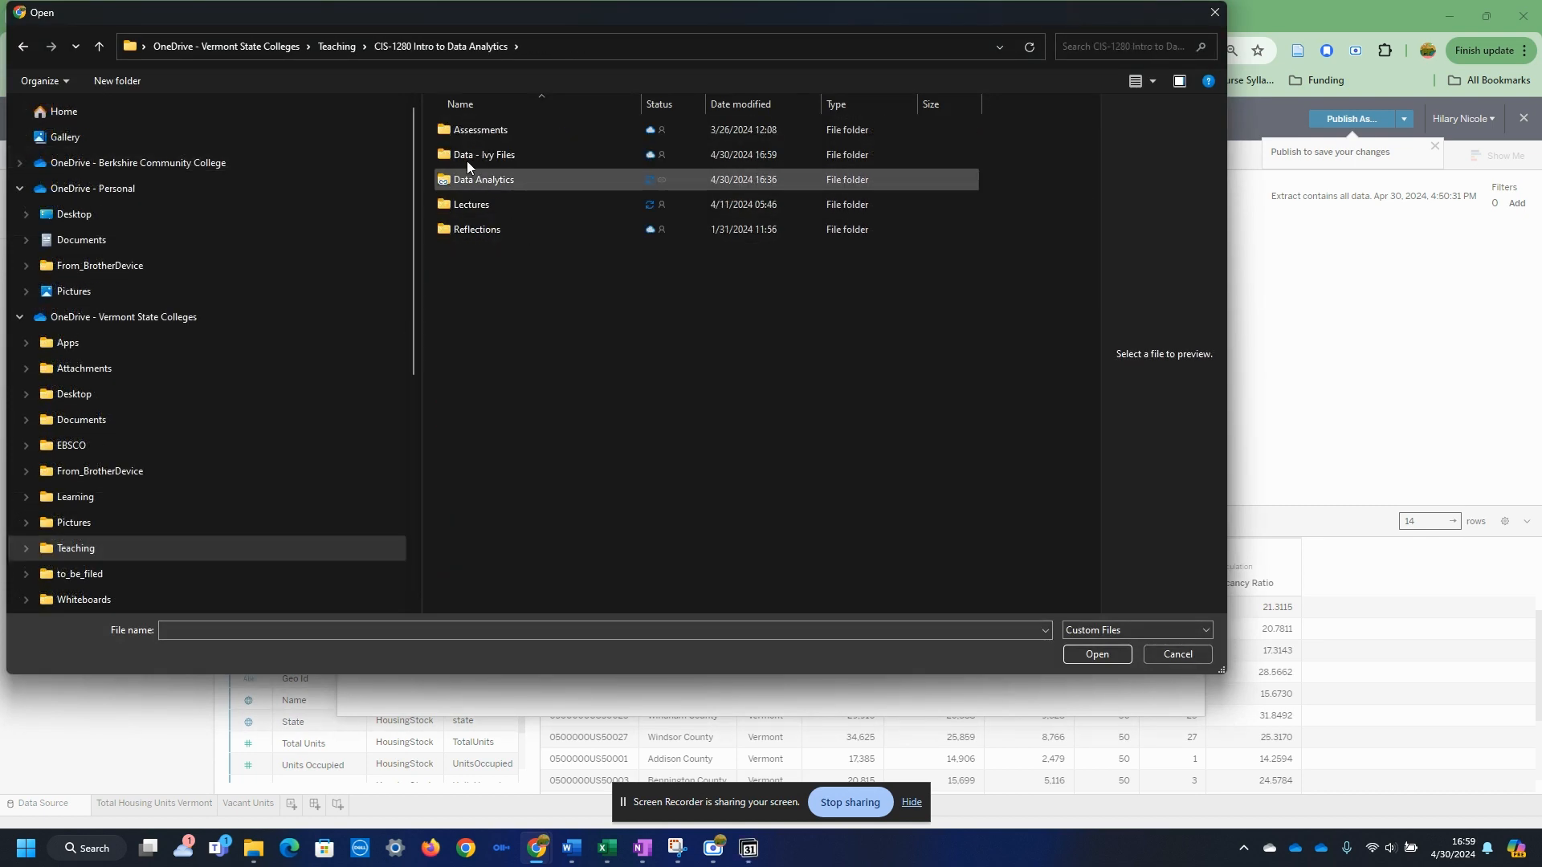
{"action": "double_click", "coordinate": [469, 156]}
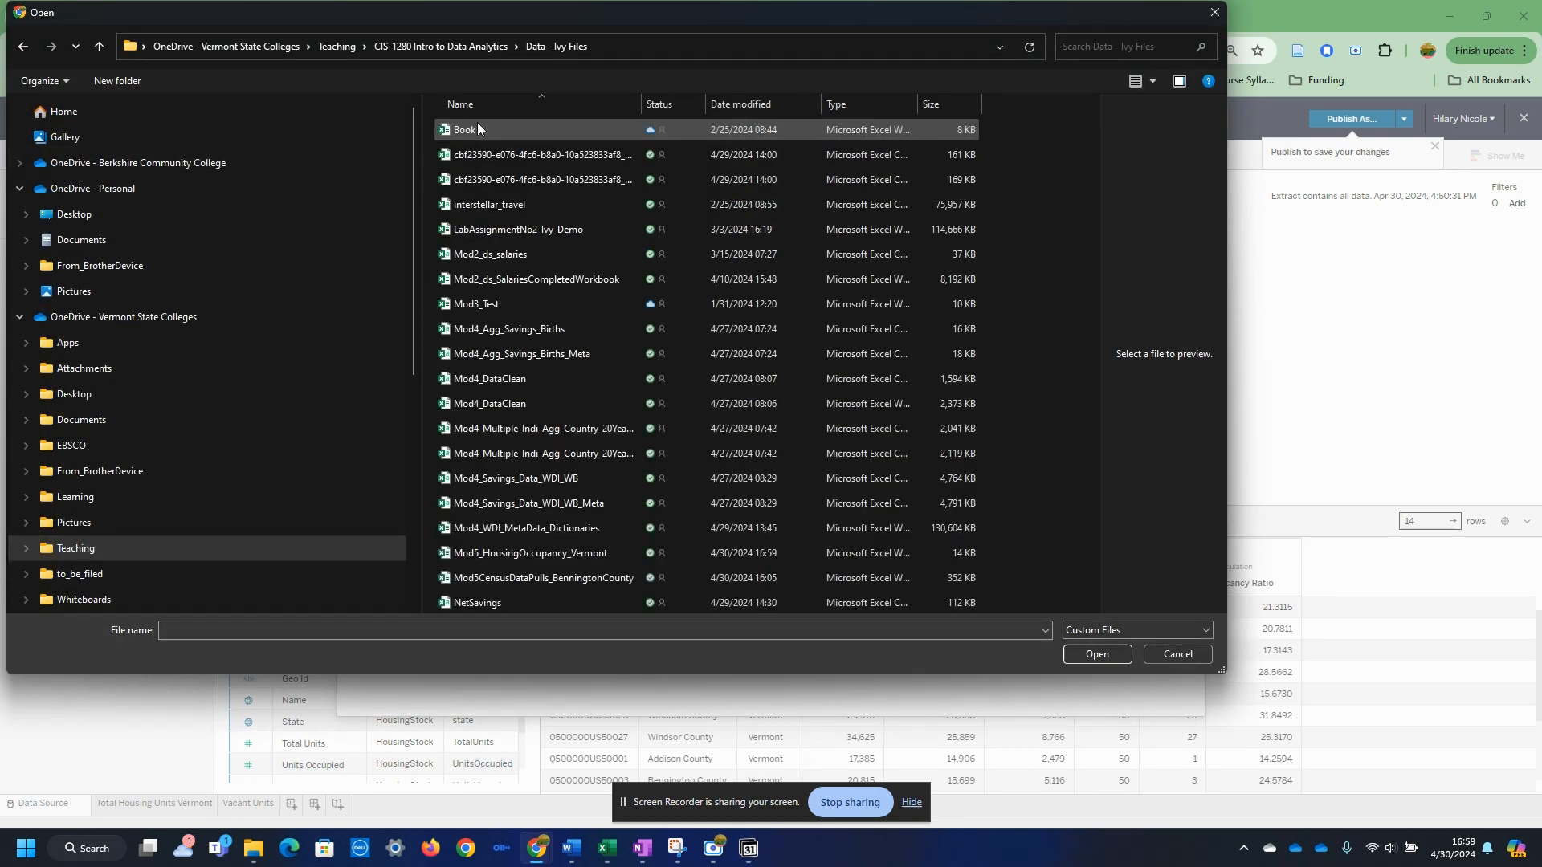
{"action": "left_click", "coordinate": [753, 104]}
{"action": "left_click", "coordinate": [562, 130]}
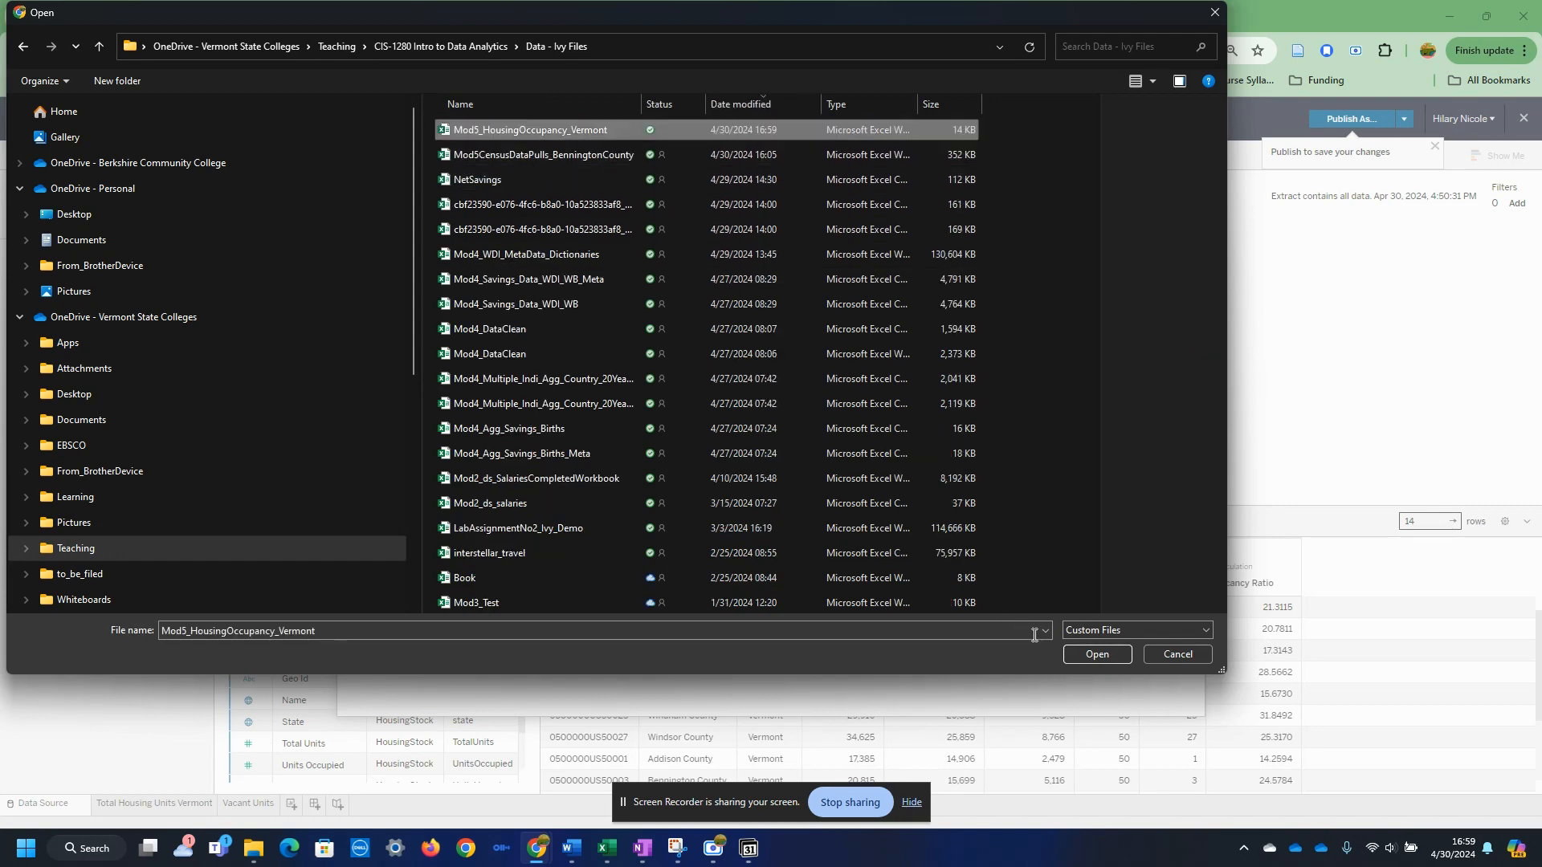
{"action": "left_click", "coordinate": [1092, 654]}
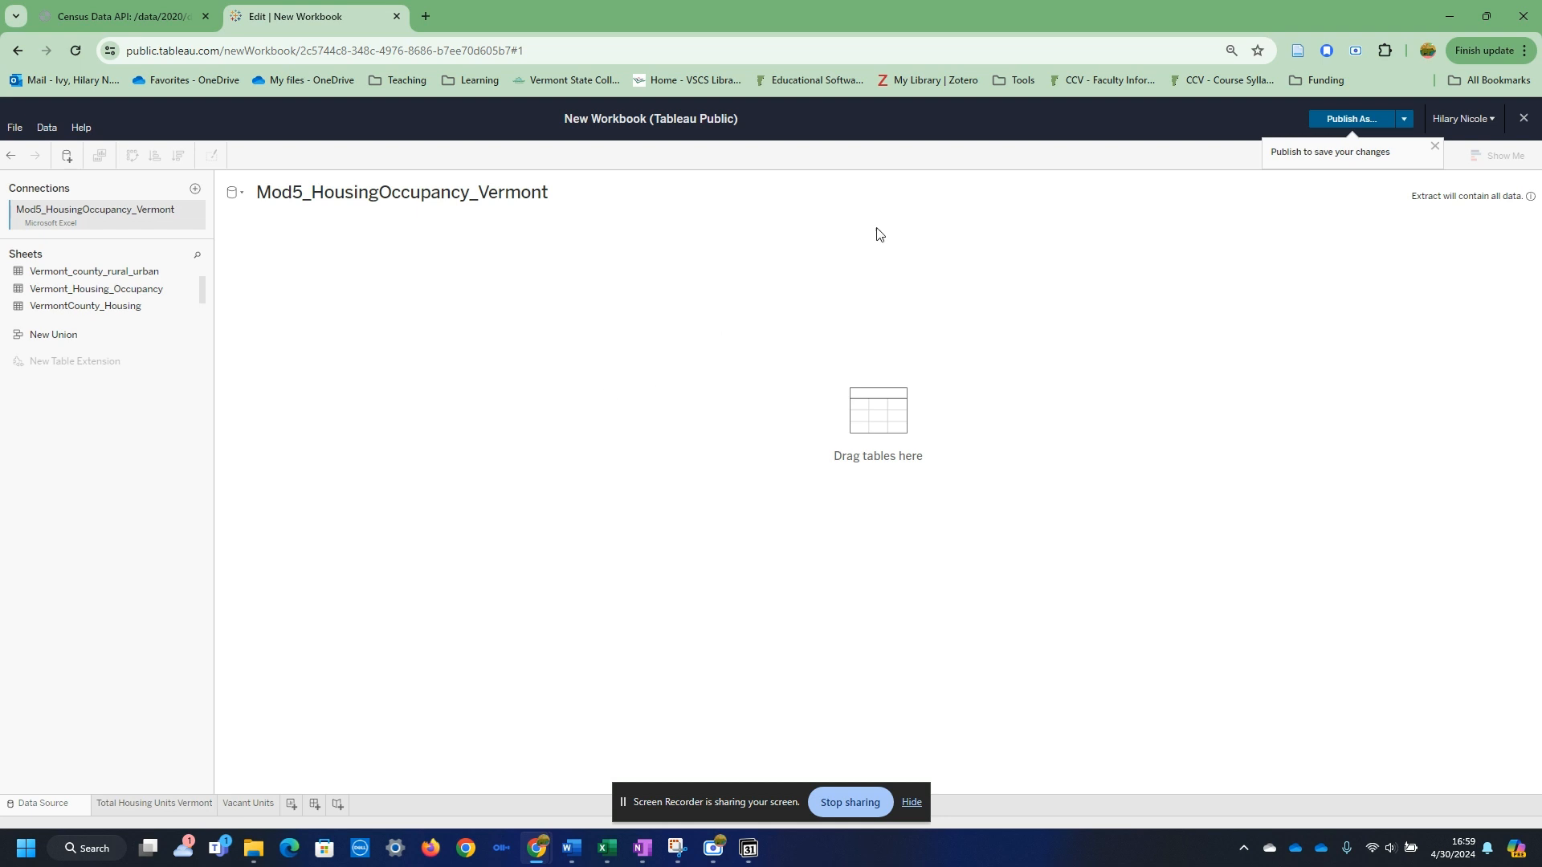
{"action": "left_click_drag", "start_coordinate": [111, 274], "coordinate": [941, 381]}
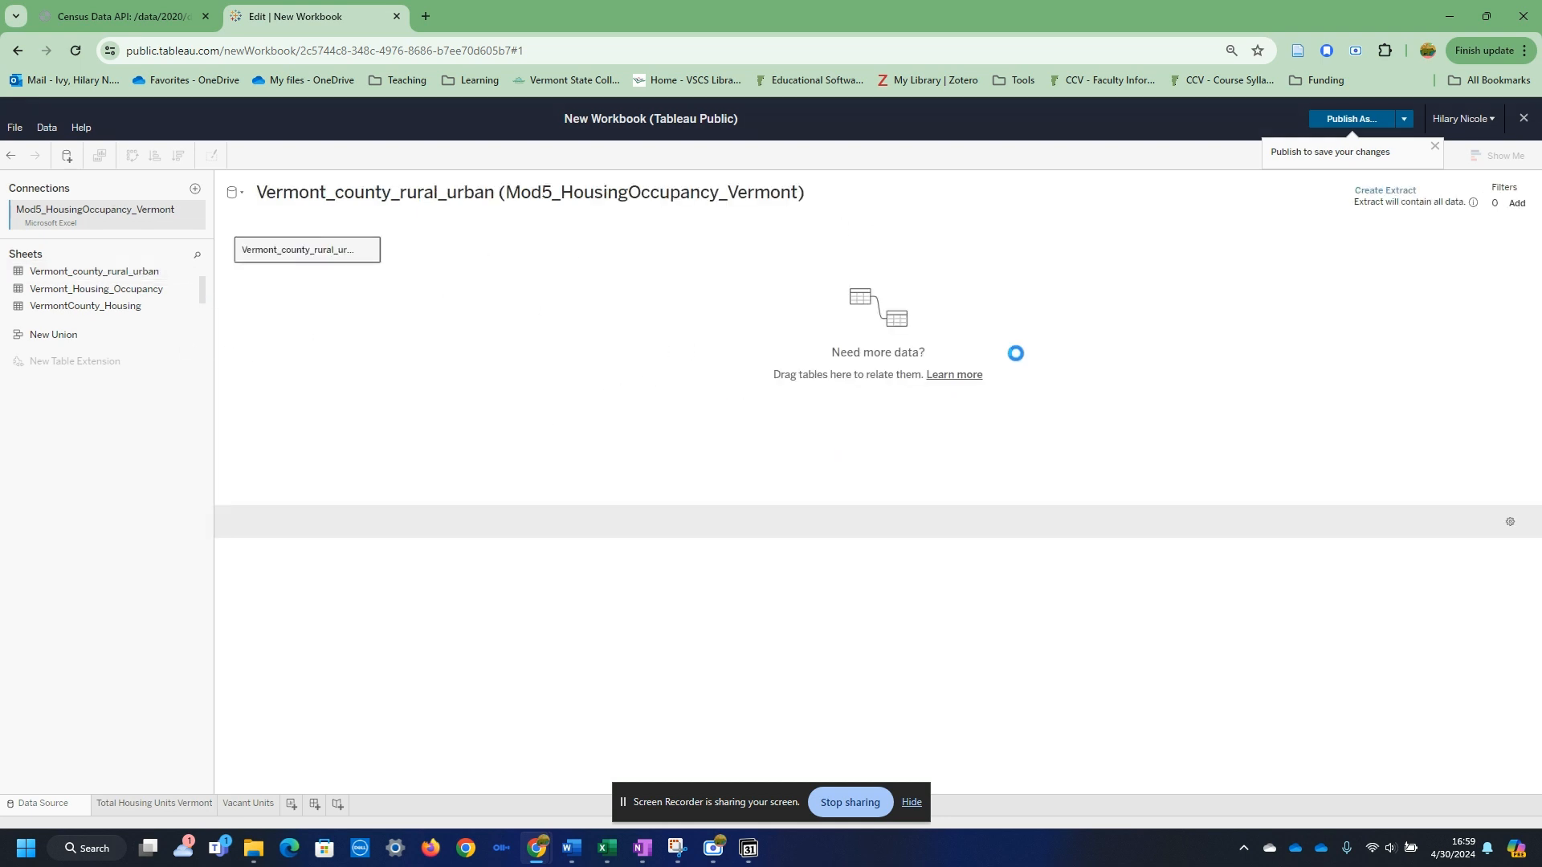
{"action": "left_click", "coordinate": [1080, 646]}
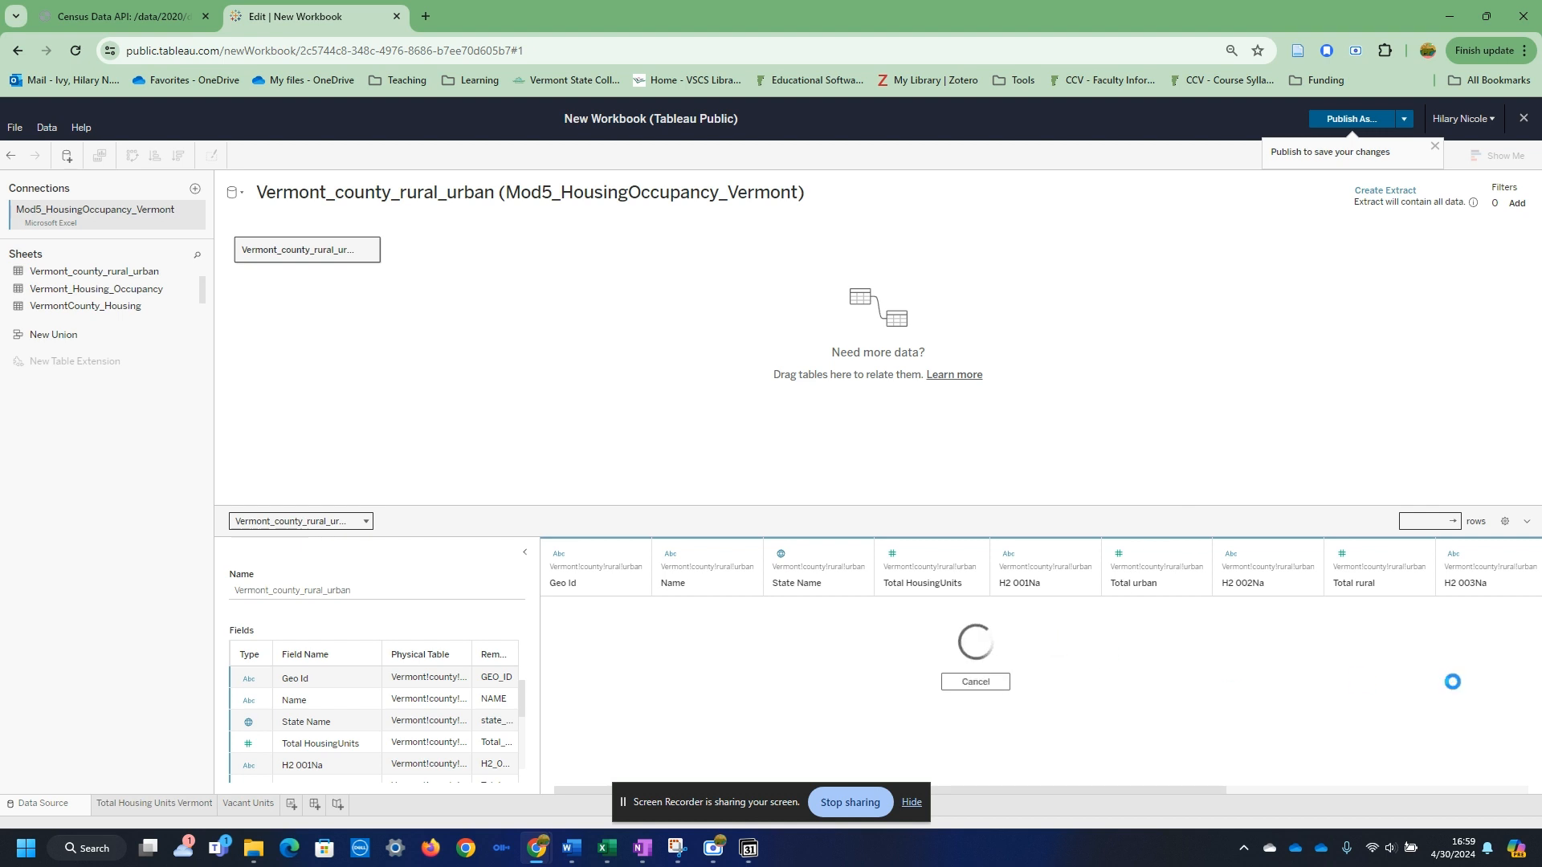
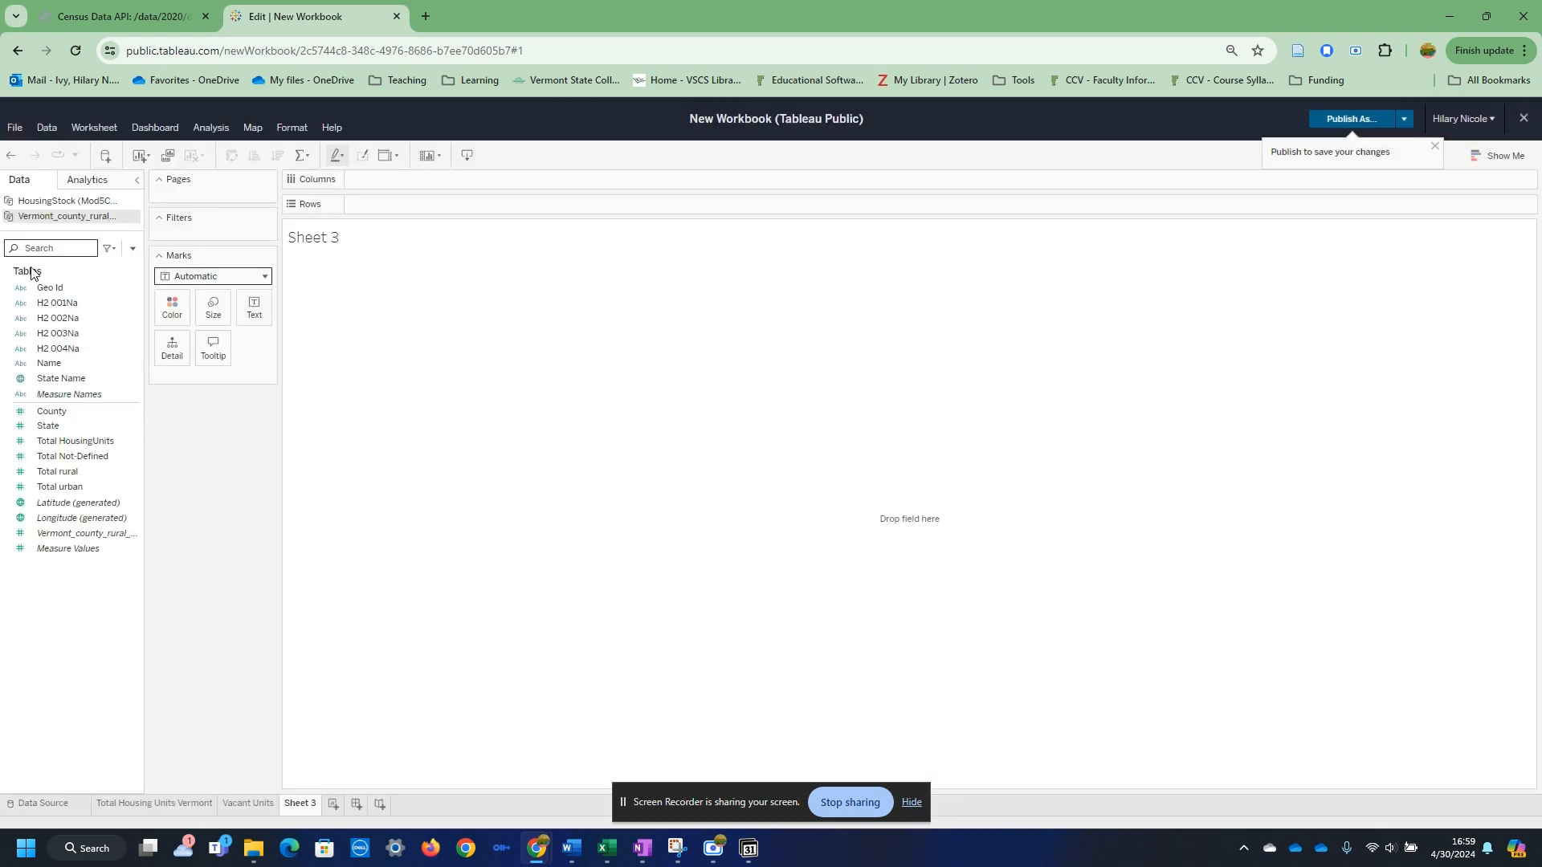
- Assign the County geographic role to the Name field and show the counties as a filled map on Sheet 3
{"action": "left_click", "coordinate": [22, 367]}
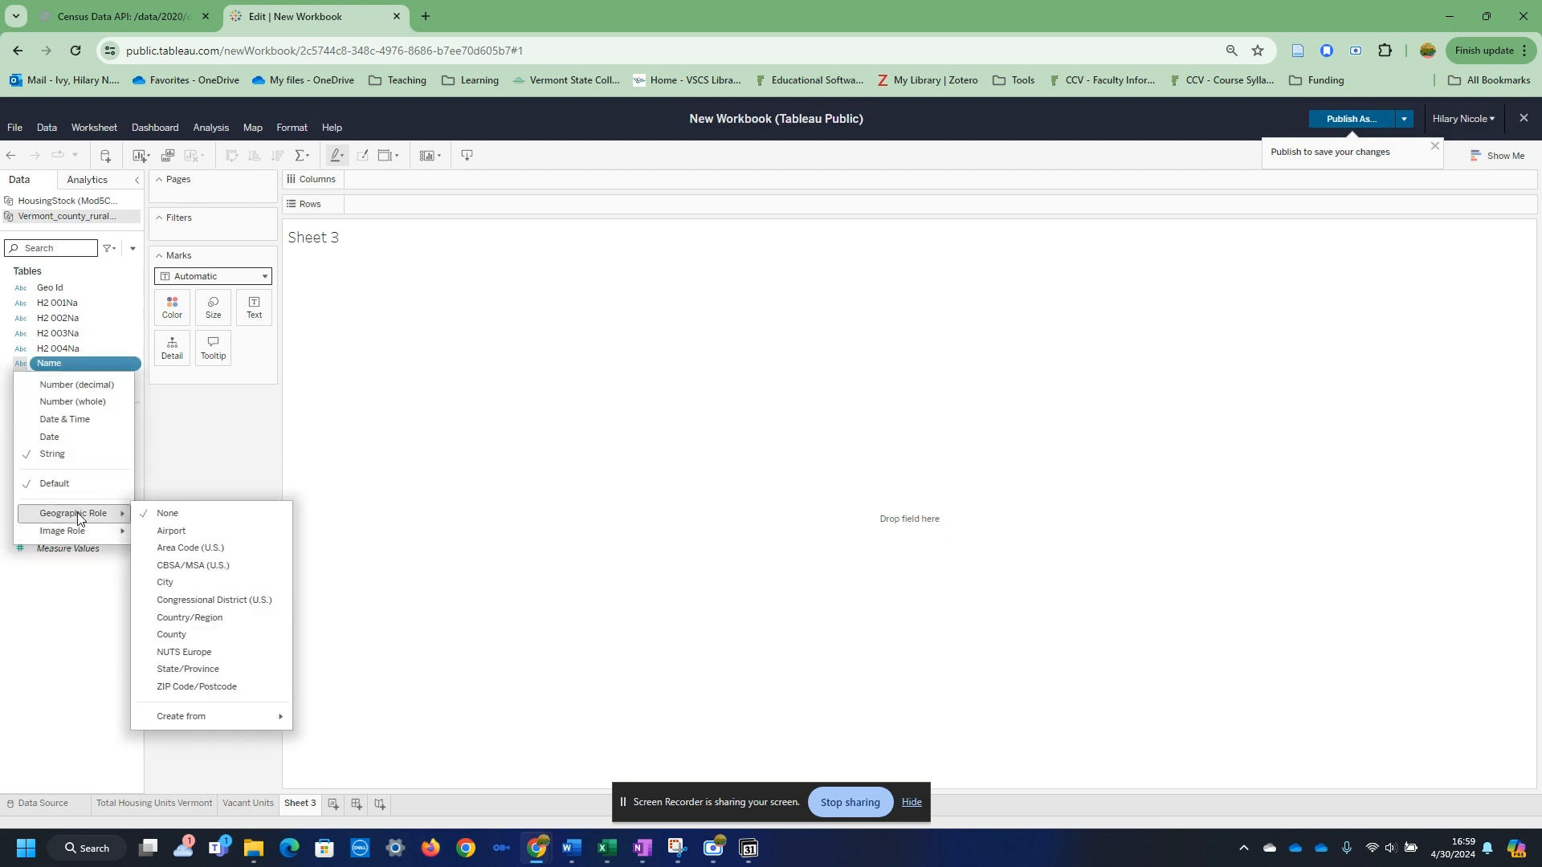
{"action": "mouse_move", "coordinate": [96, 520]}
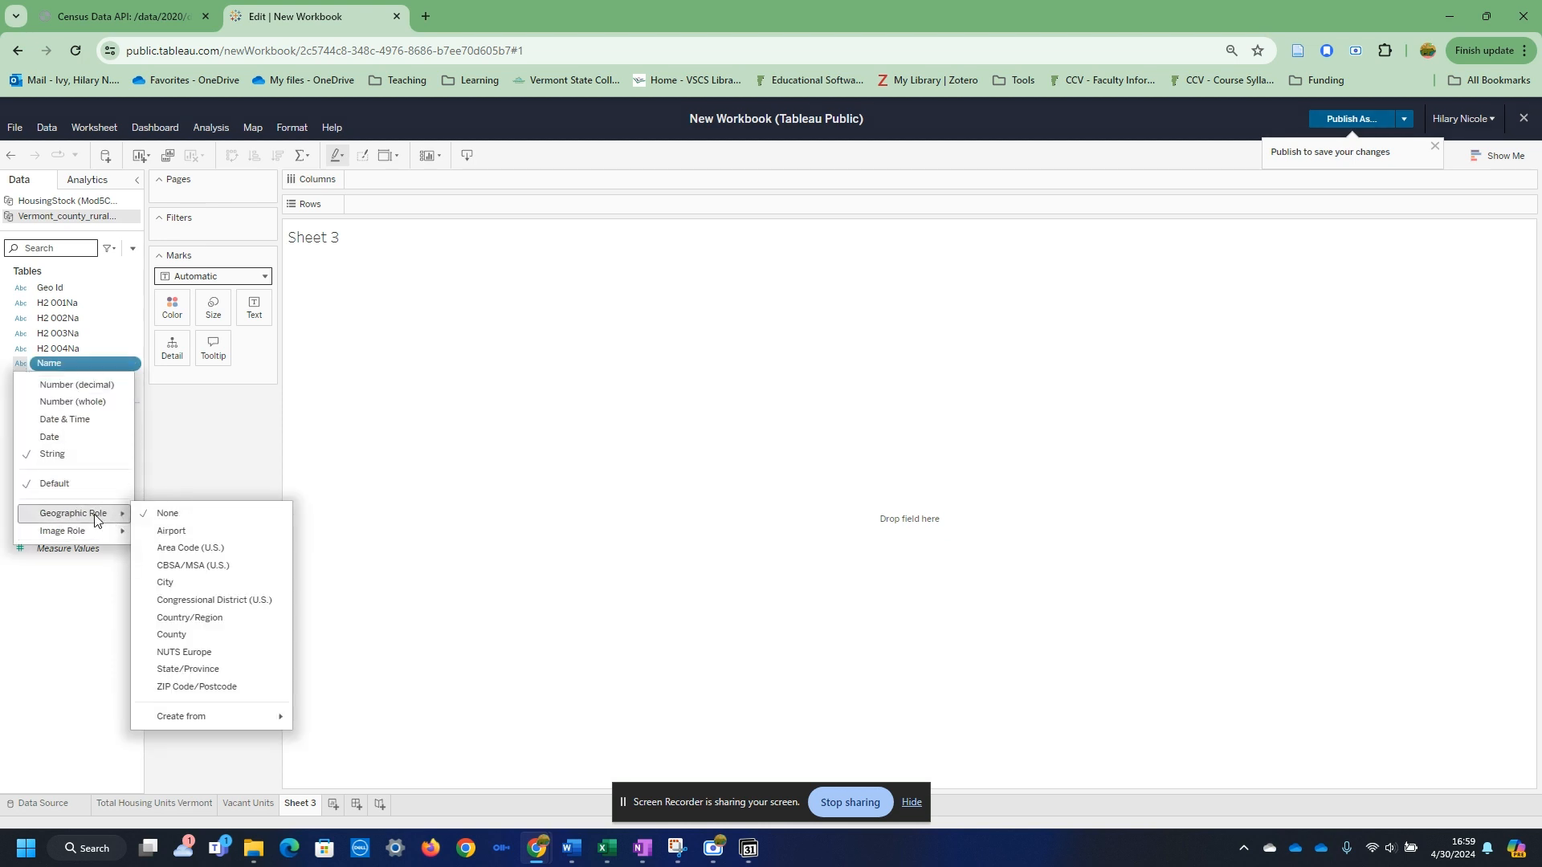
{"action": "left_click", "coordinate": [191, 643]}
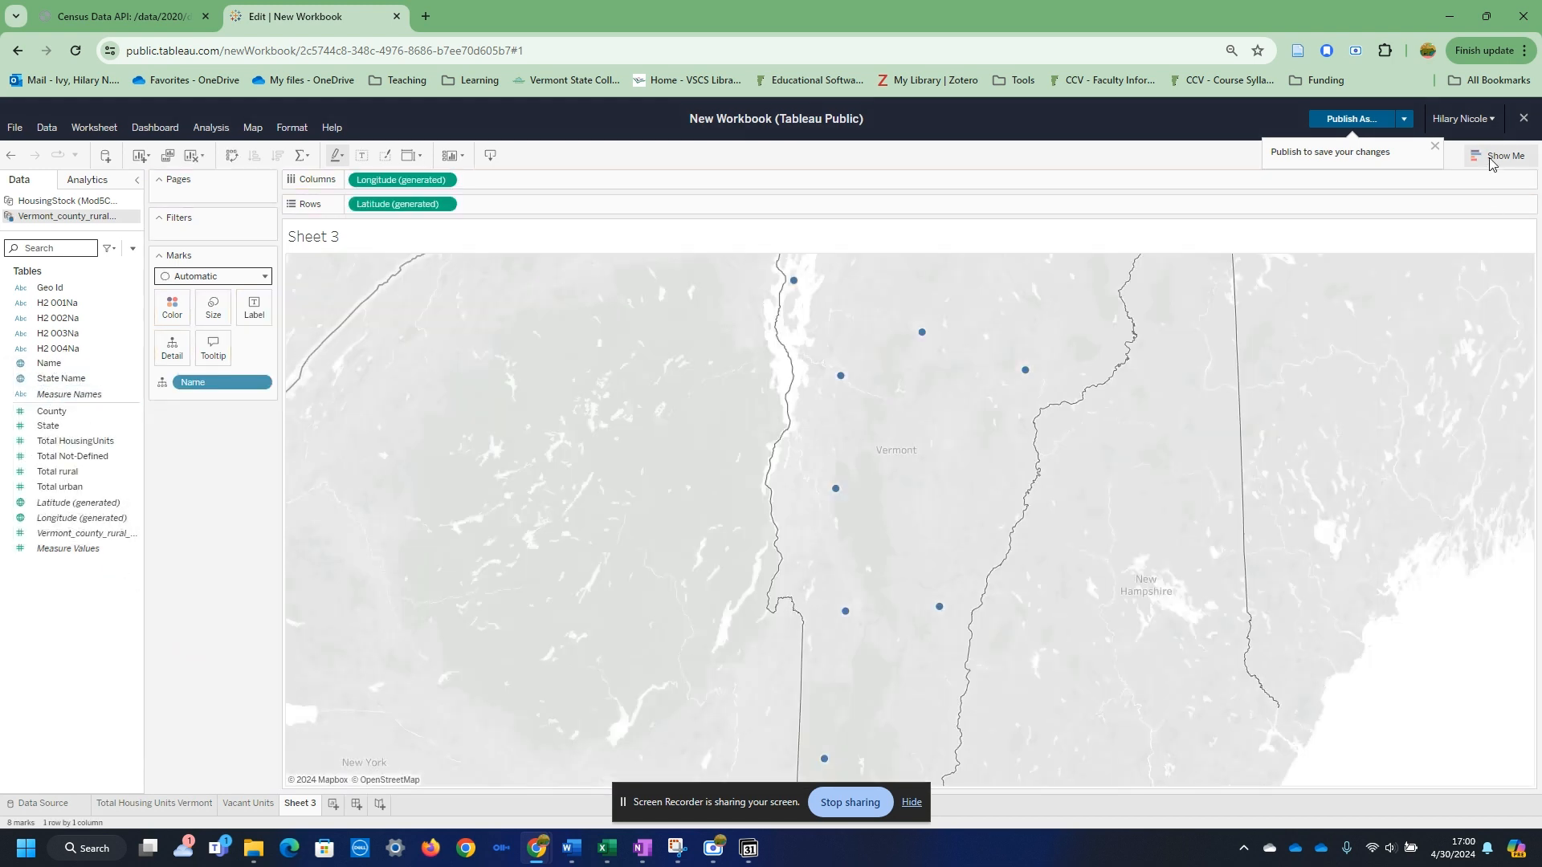
{"action": "left_click", "coordinate": [1495, 156]}
{"action": "left_click", "coordinate": [1457, 227]}
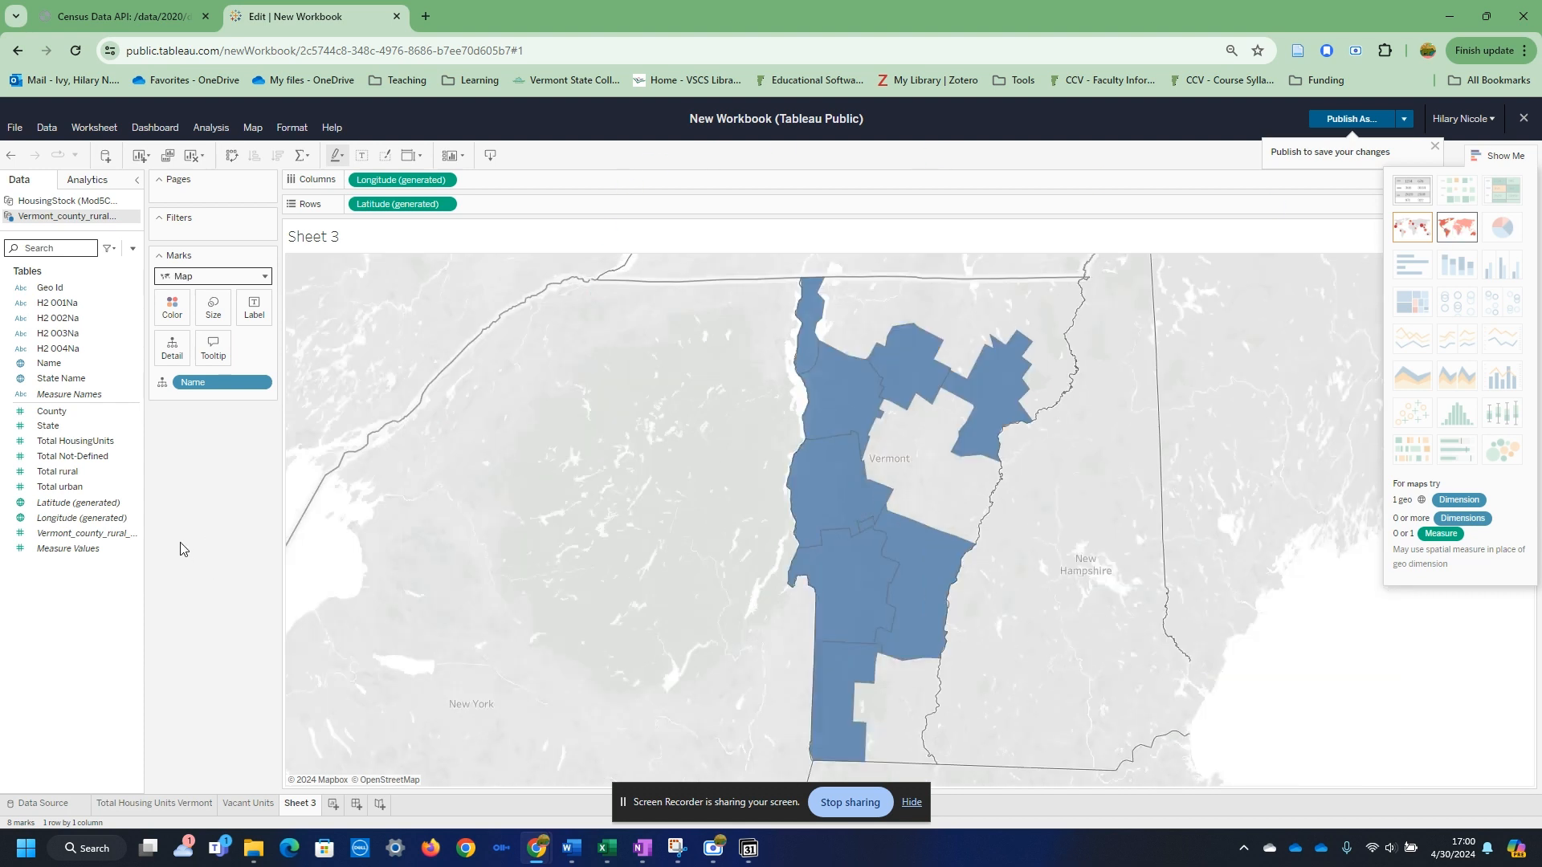
- Color and label the counties on the map by Total HousingUnits
{"action": "left_click", "coordinate": [65, 443]}
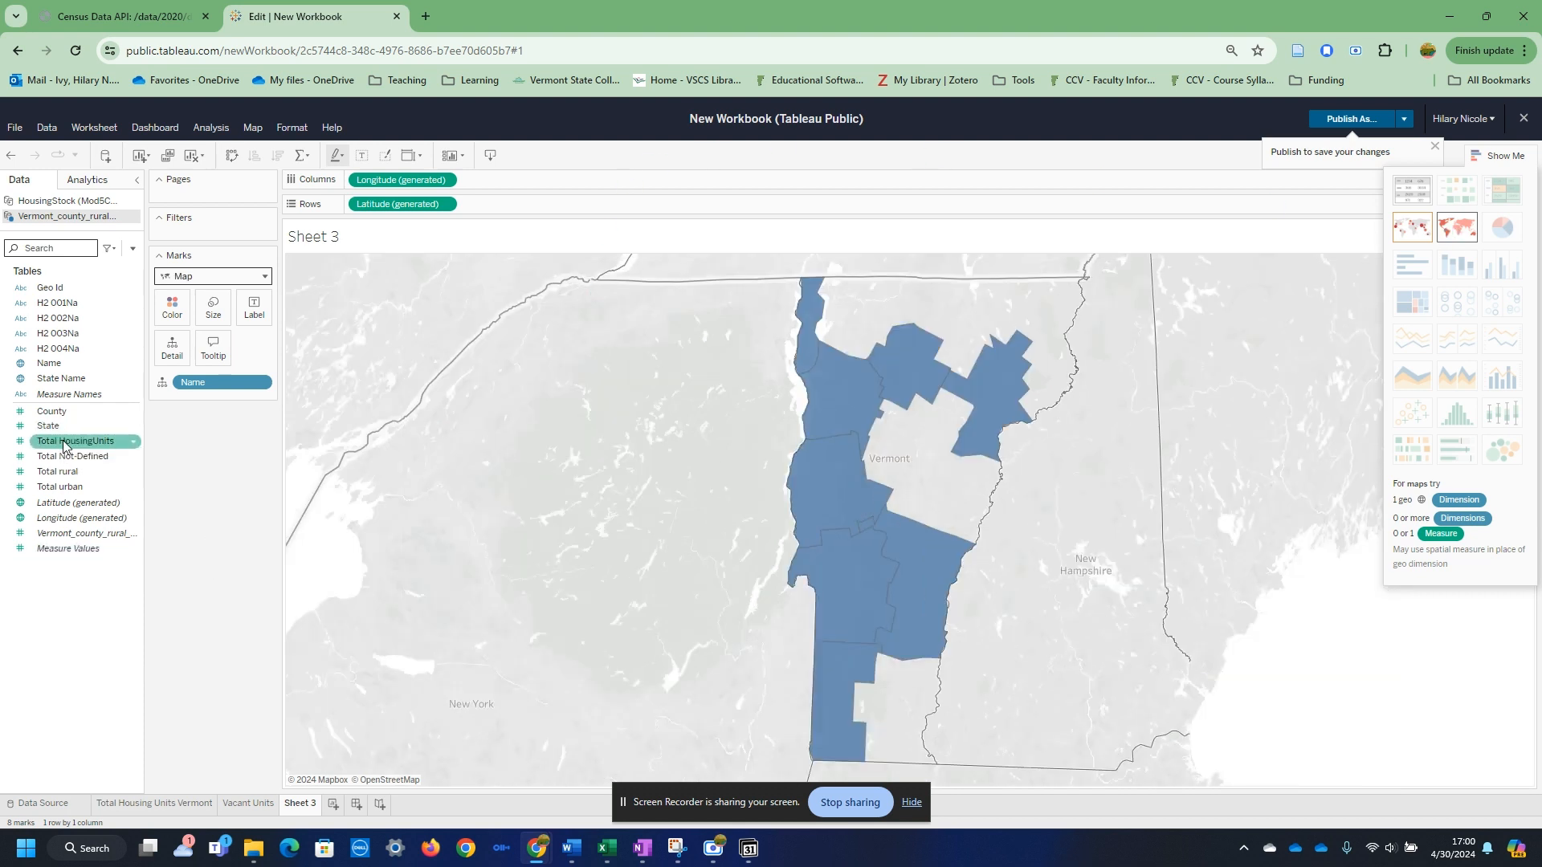
{"action": "left_click_drag", "start_coordinate": [65, 446], "coordinate": [172, 311]}
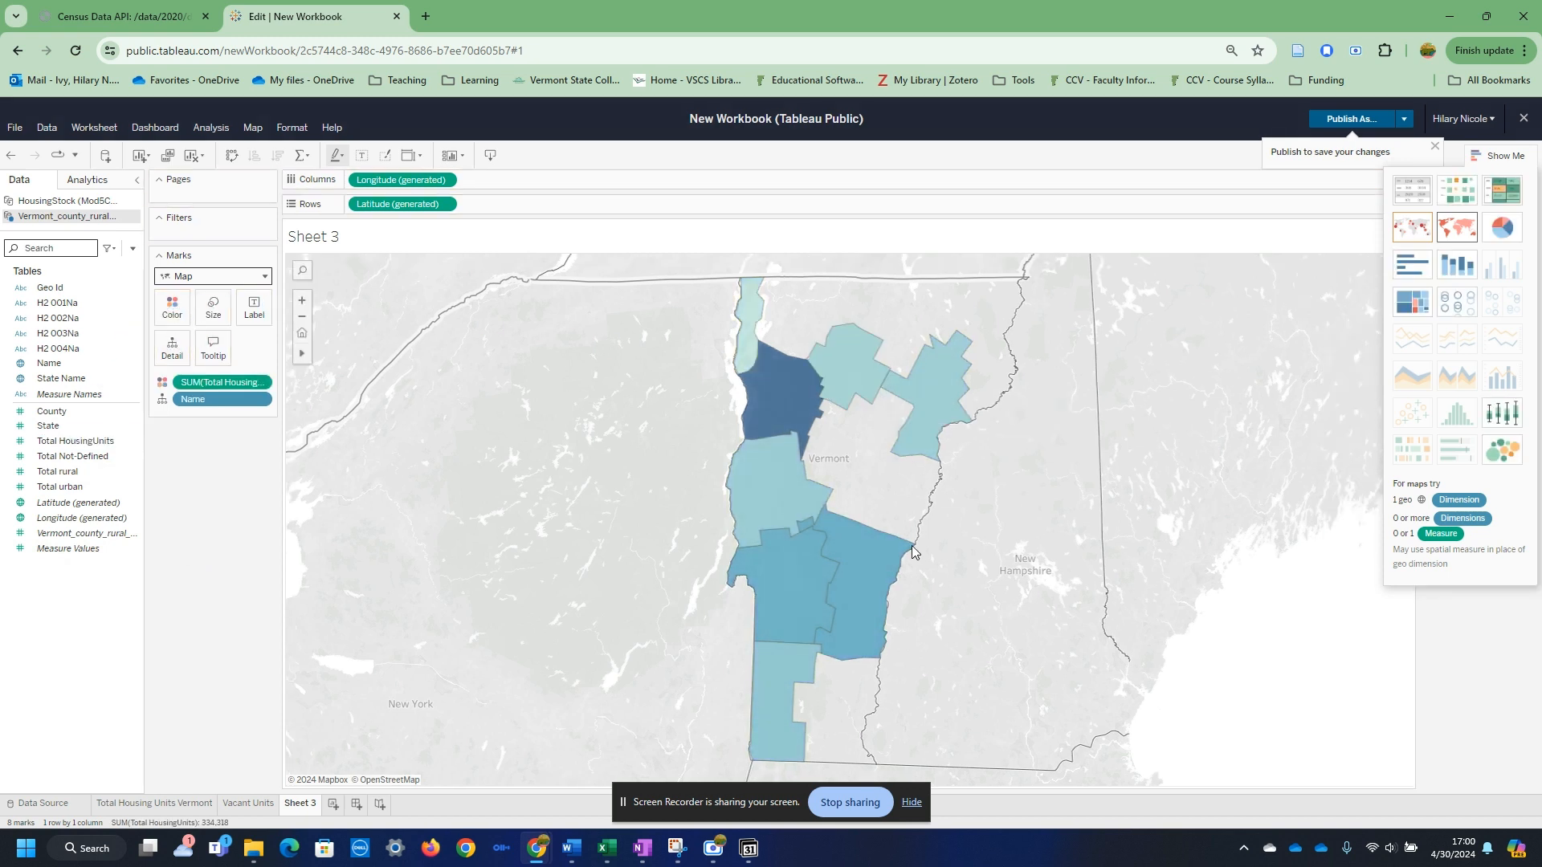
{"action": "left_click", "coordinate": [64, 441]}
{"action": "left_click_drag", "start_coordinate": [64, 441], "coordinate": [251, 317]}
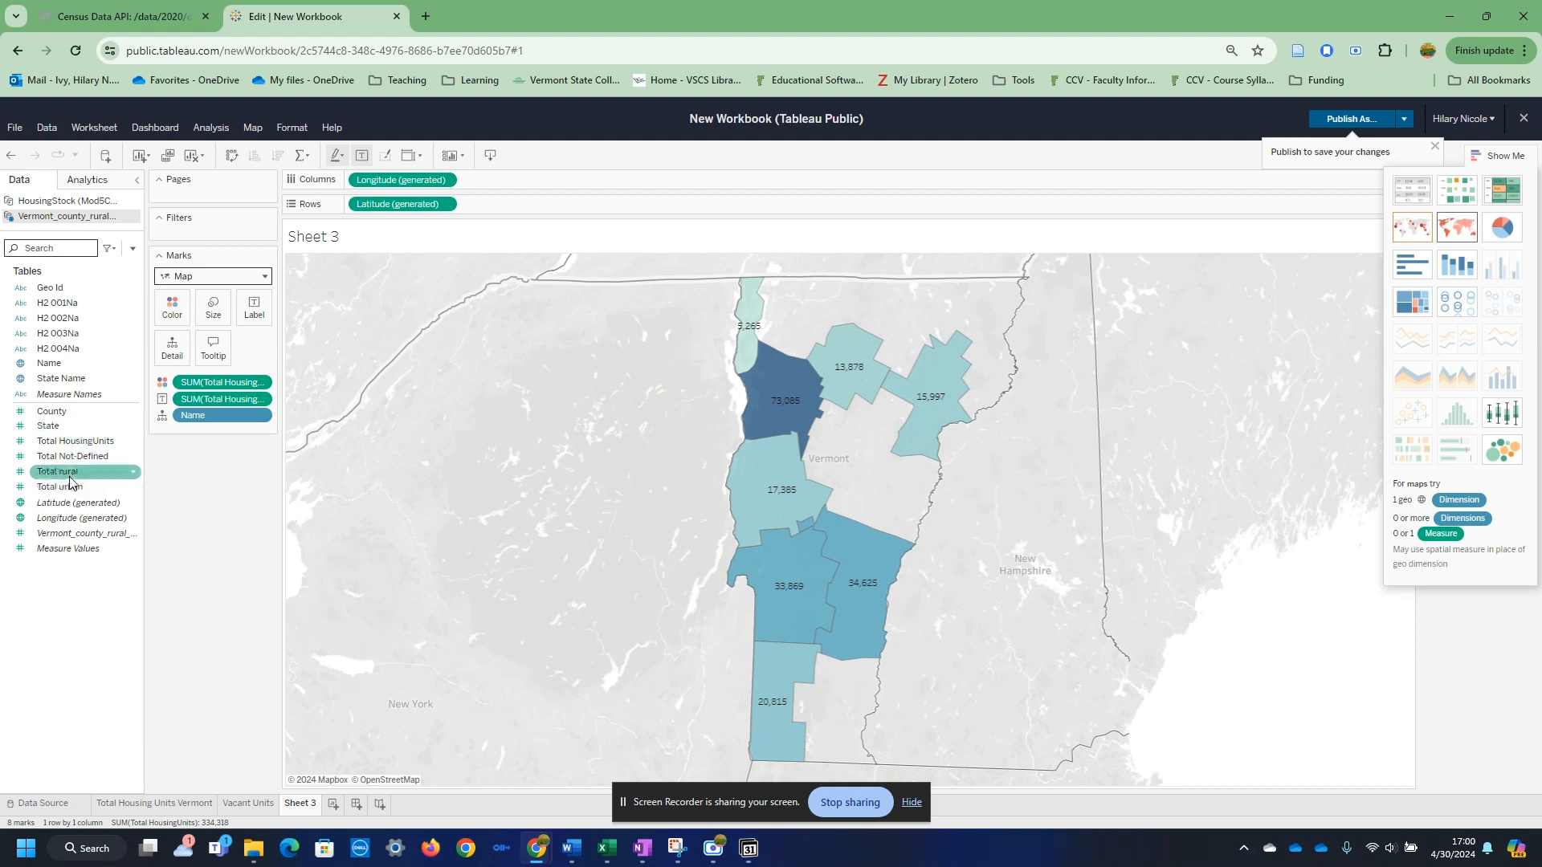
- Create a calculated field named Percent_Rural
{"action": "left_click", "coordinate": [217, 128]}
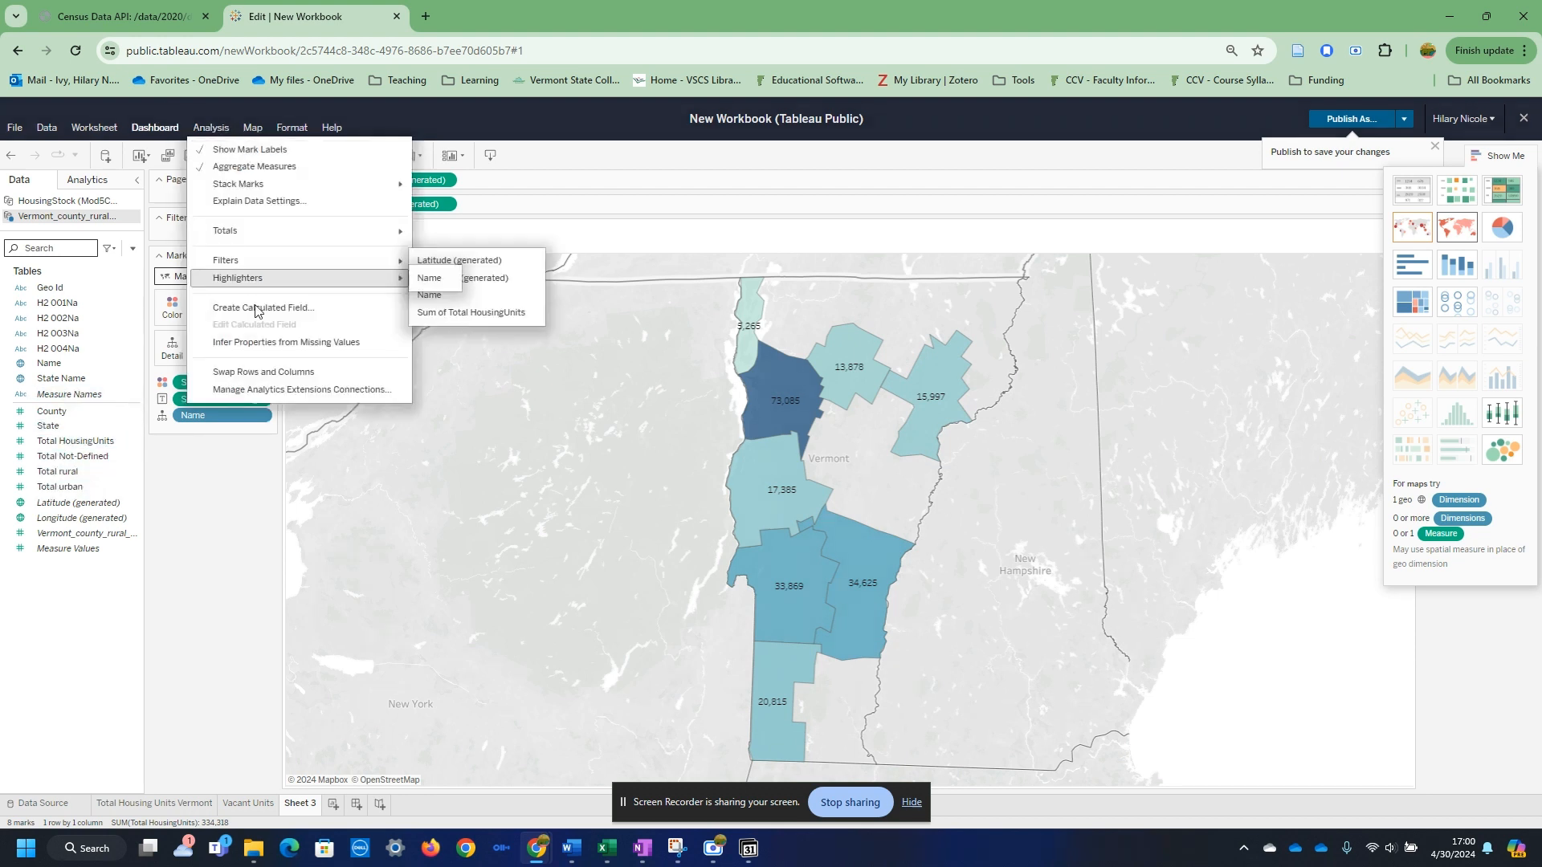
{"action": "left_click", "coordinate": [211, 129]}
{"action": "left_click", "coordinate": [212, 135]}
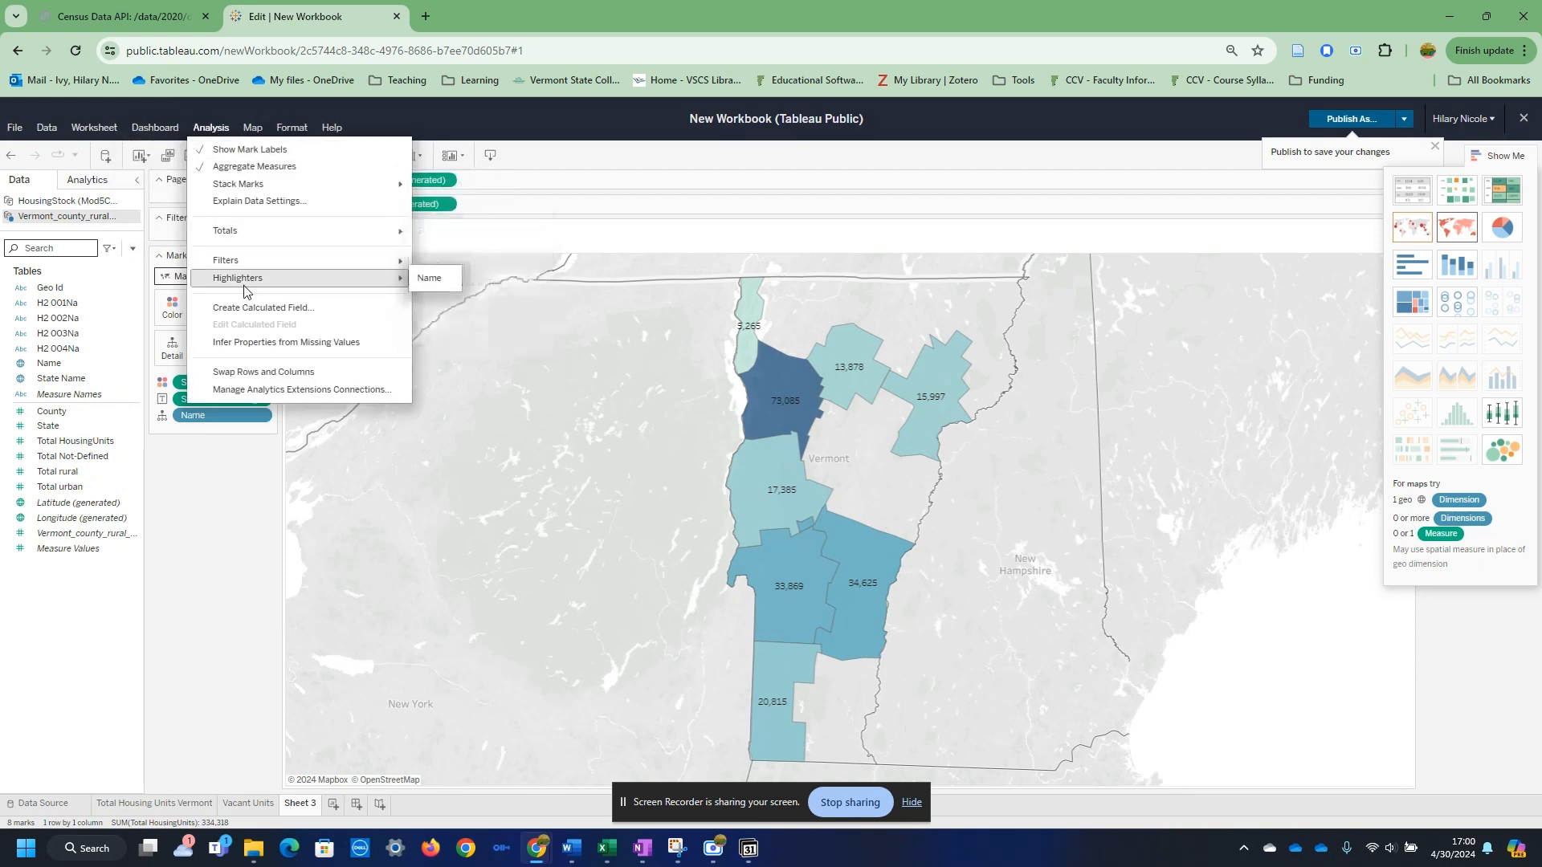
{"action": "left_click", "coordinate": [259, 308]}
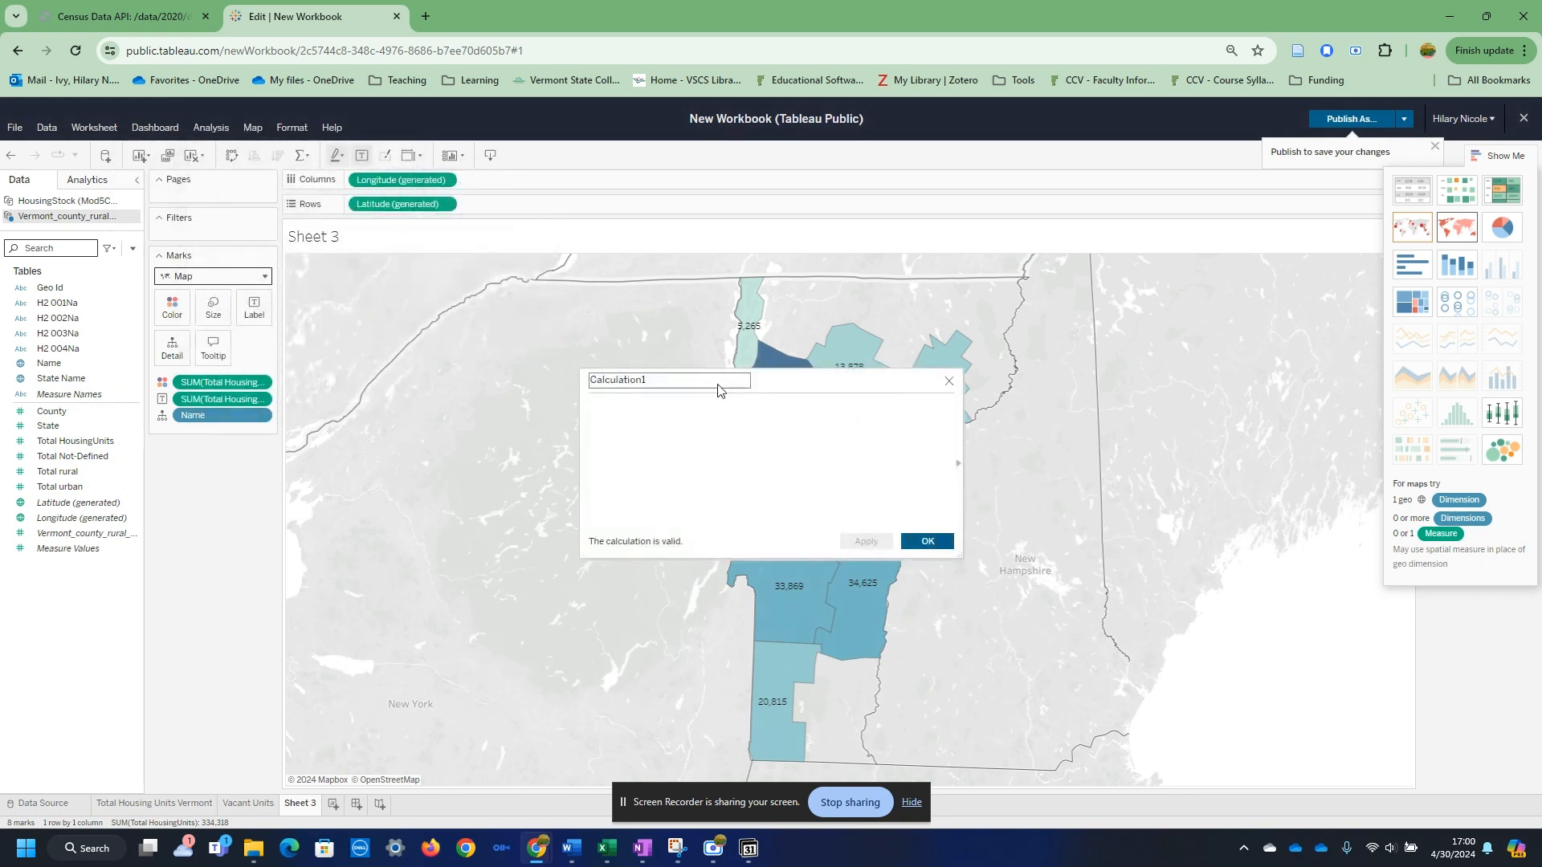
{"action": "double_click", "coordinate": [661, 383]}
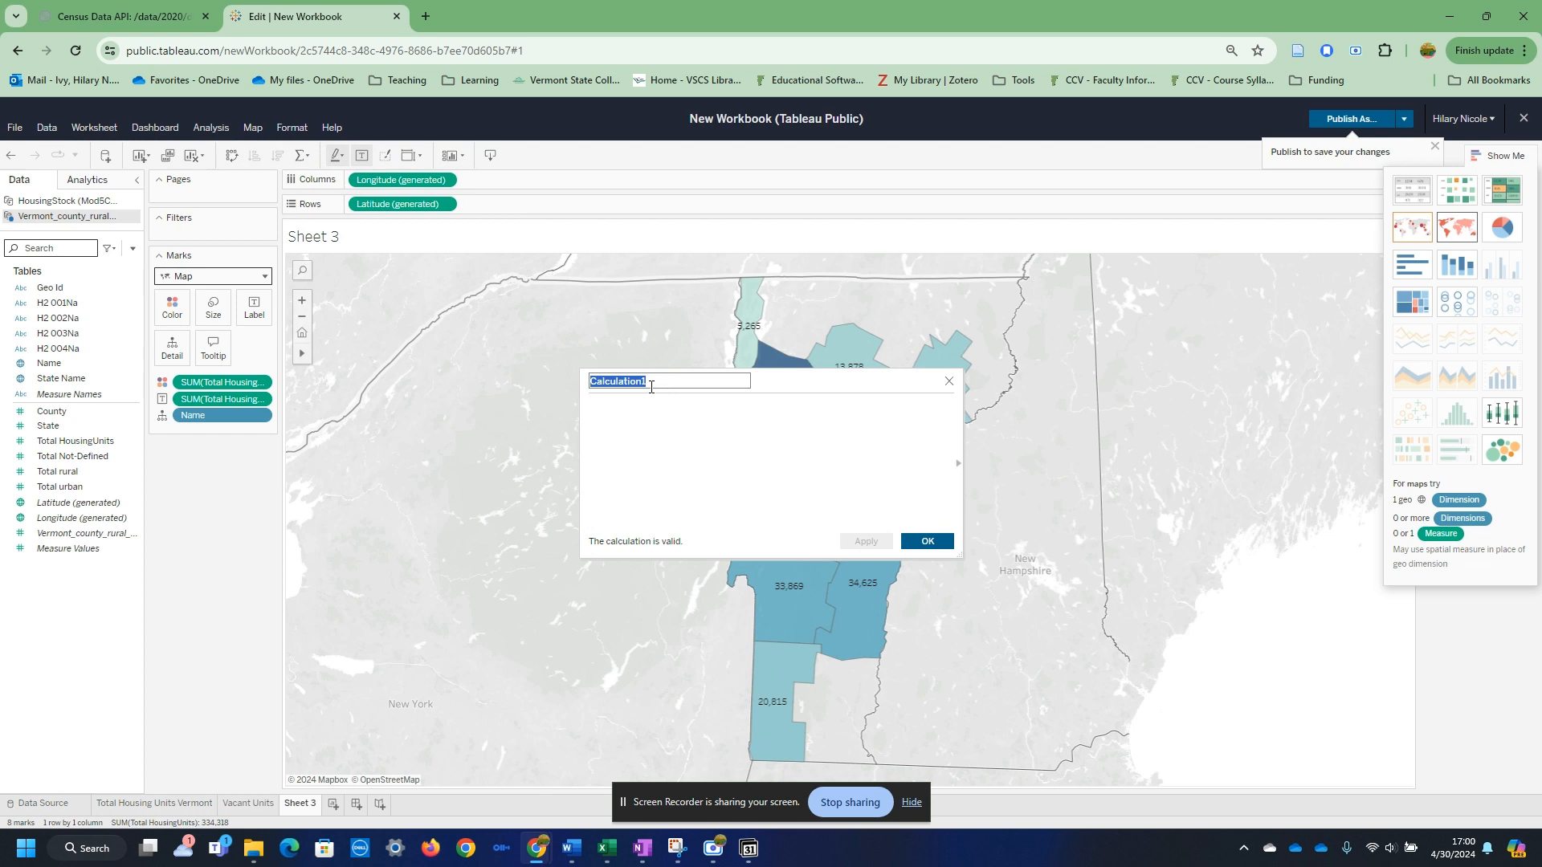
{"action": "type", "text": "Percent_Rural"}
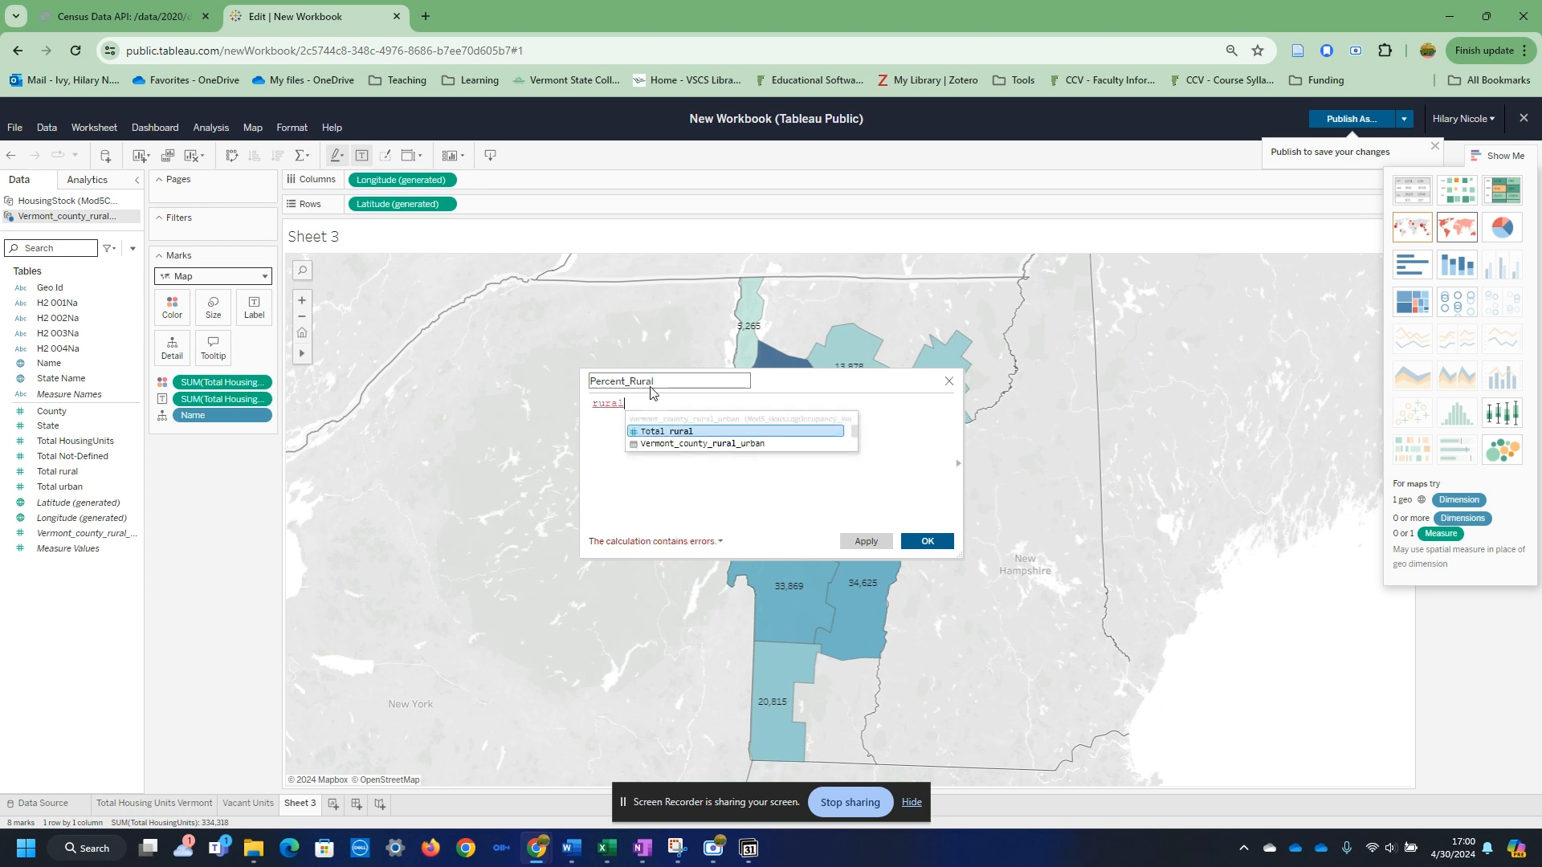
- Define the Percent_Rural formula as [Total rural]/[Total HousingUnits] and apply the calculation
{"action": "key", "text": "Return"}
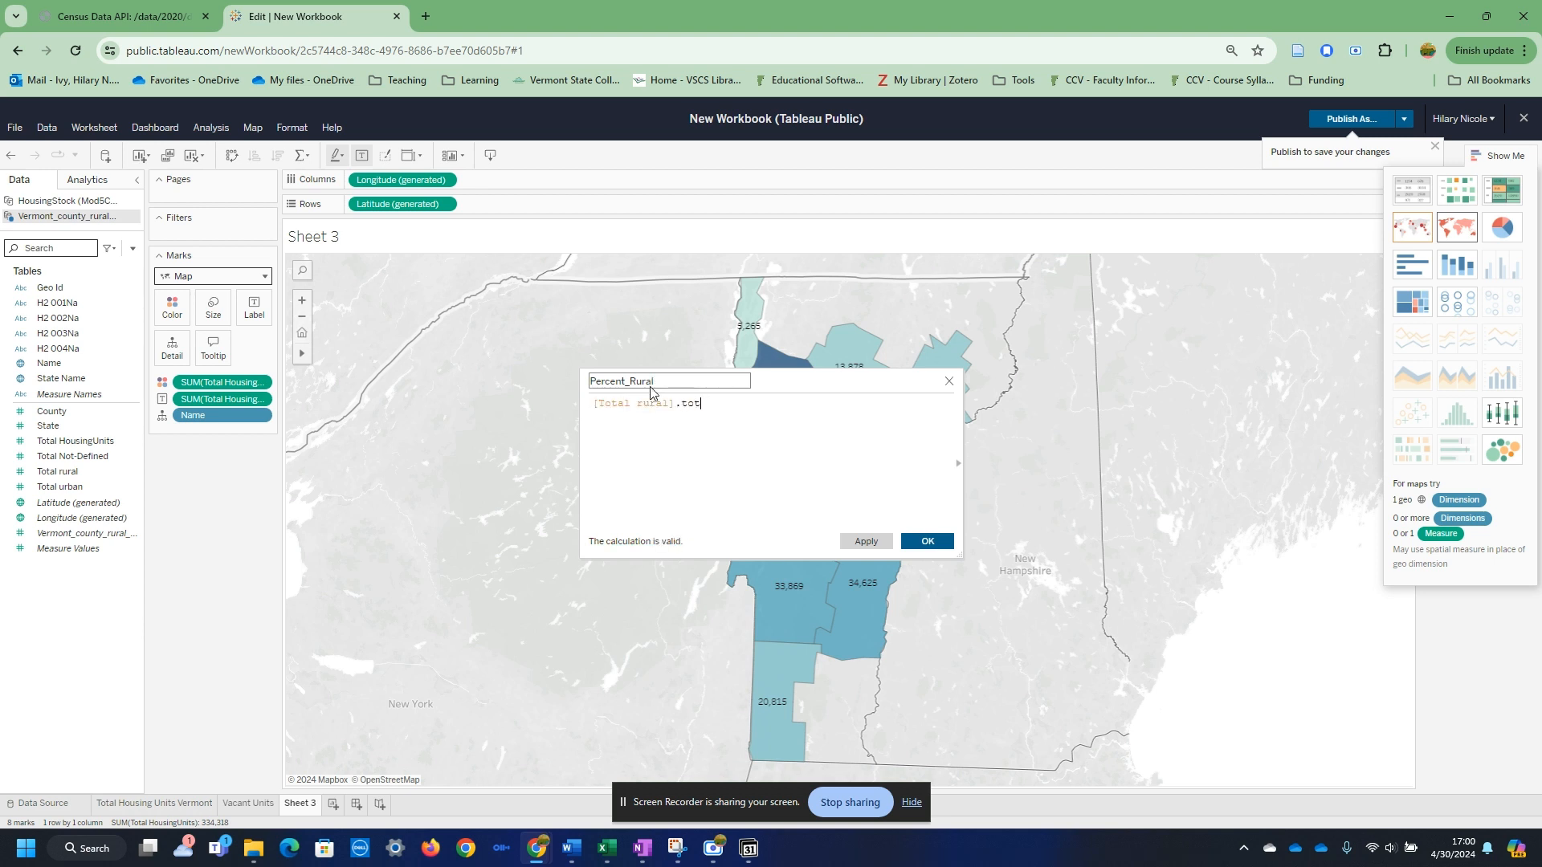
{"action": "key", "text": "BackSpace"}
{"action": "key", "text": "BackSpace"}
{"action": "key", "text": "BackSpace"}
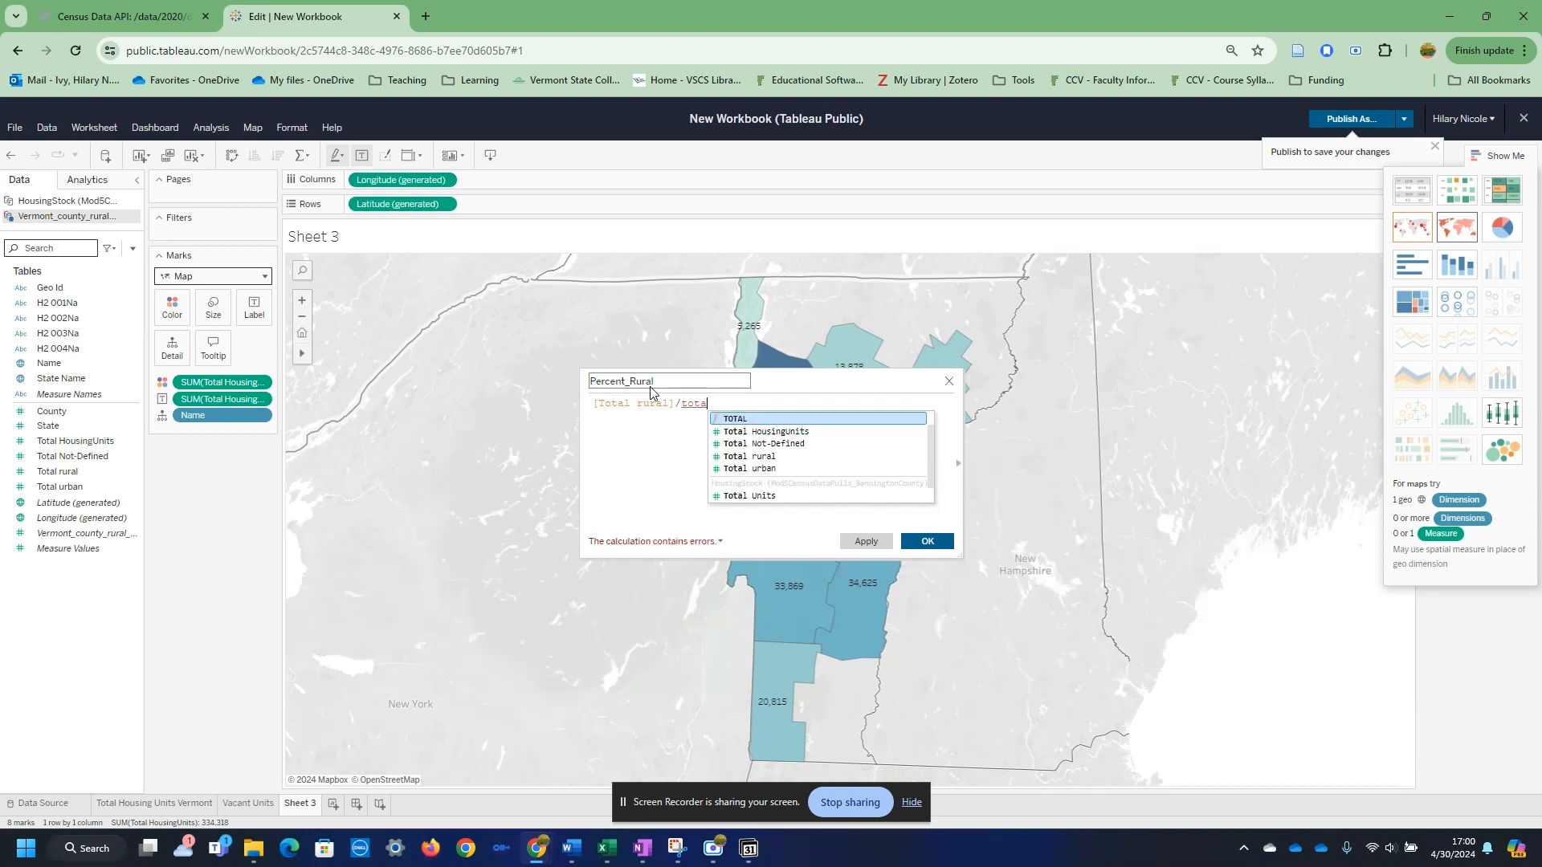
{"action": "key", "text": "Down"}
{"action": "key", "text": "Down"}
{"action": "key", "text": "Down"}
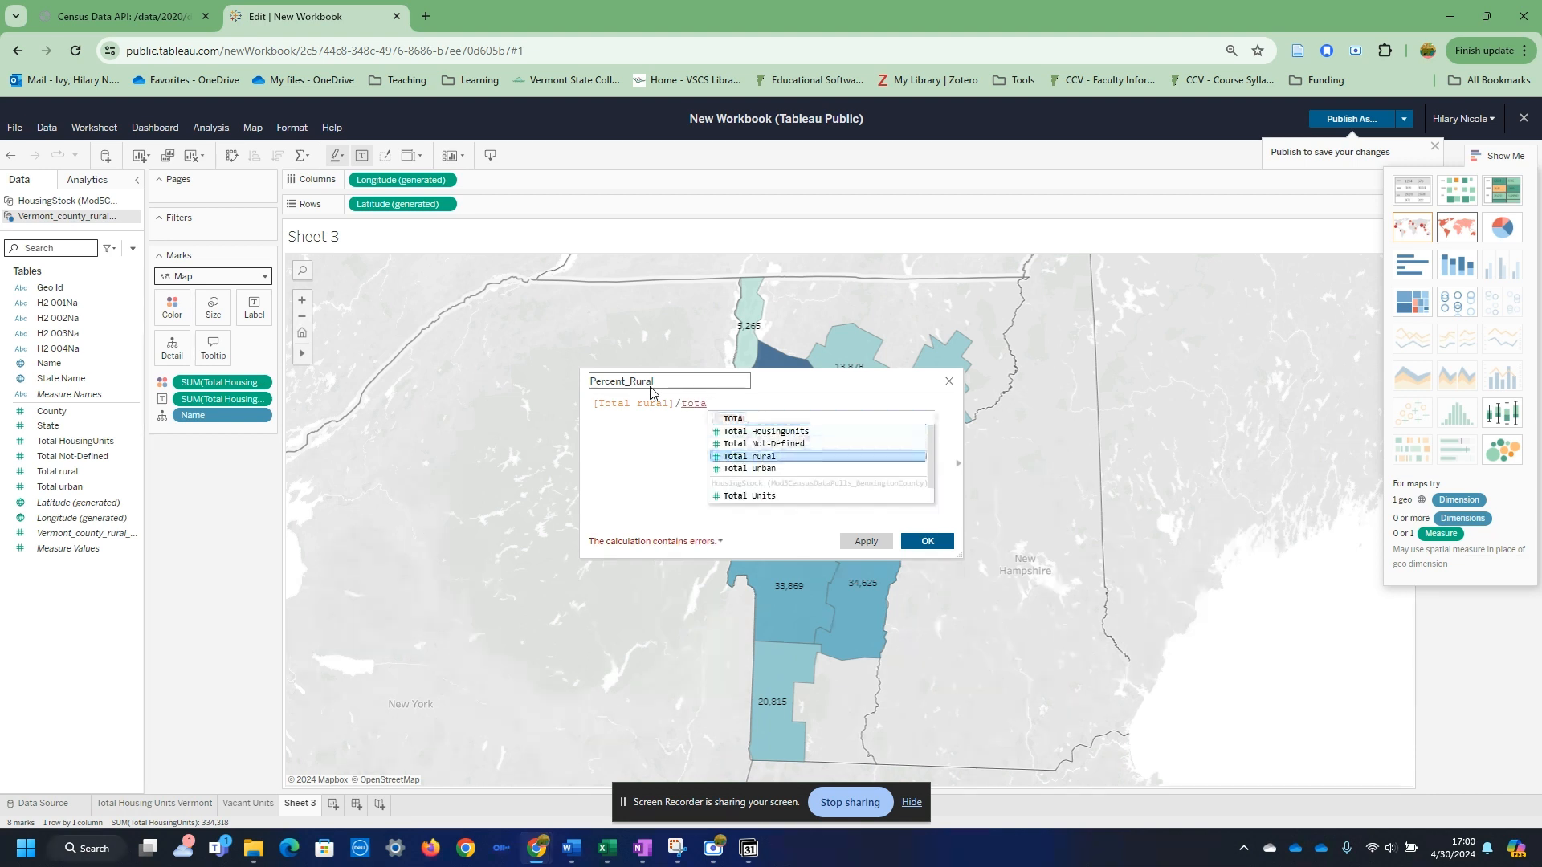
{"action": "key", "text": "Up"}
{"action": "key", "text": "Up"}
{"action": "key", "text": "Return"}
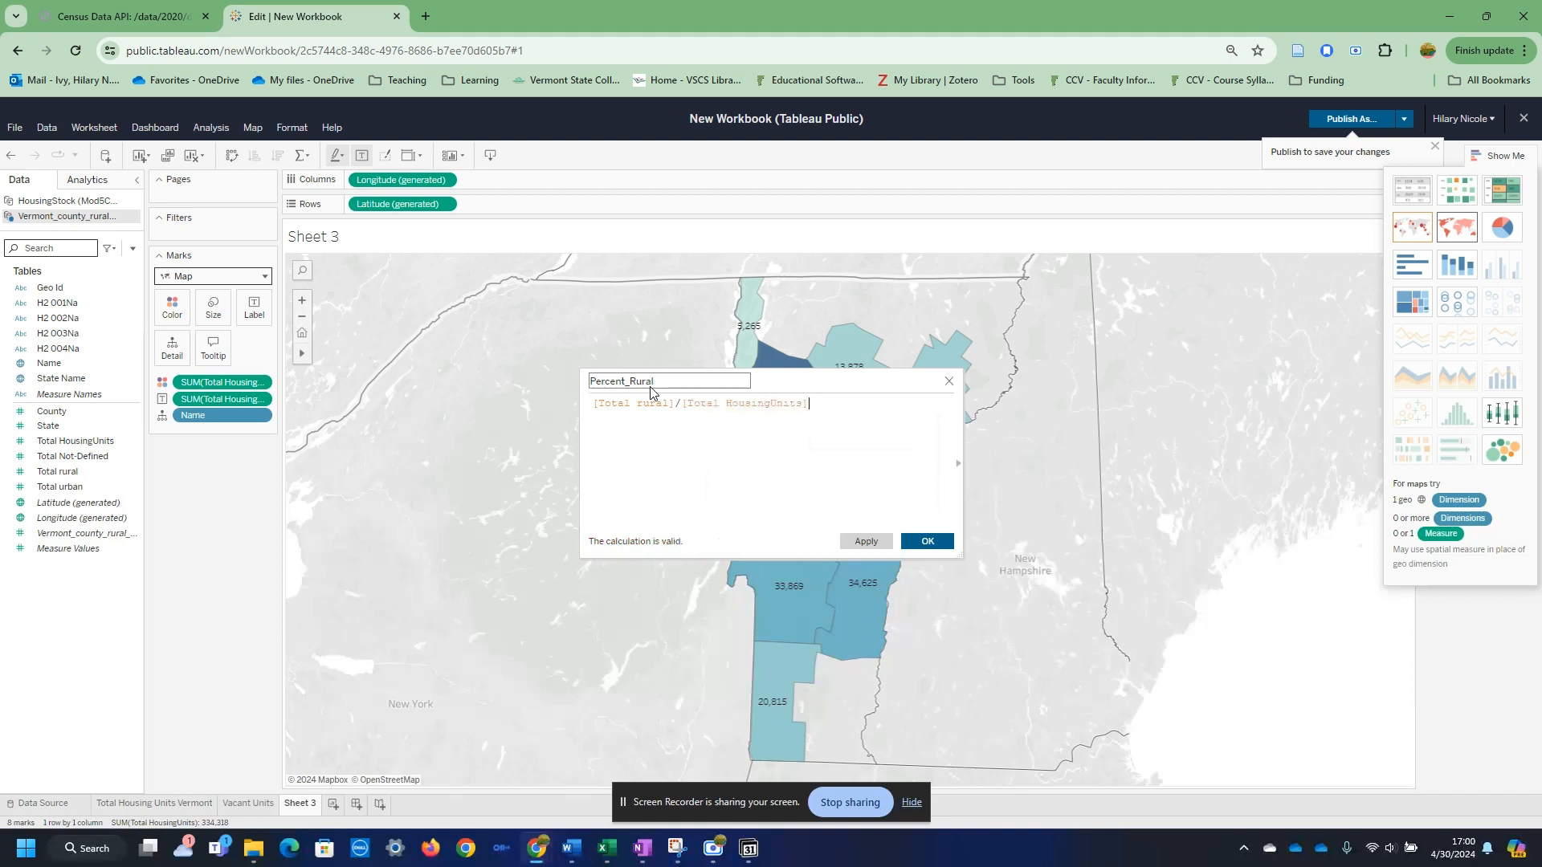
{"action": "left_click", "coordinate": [867, 542]}
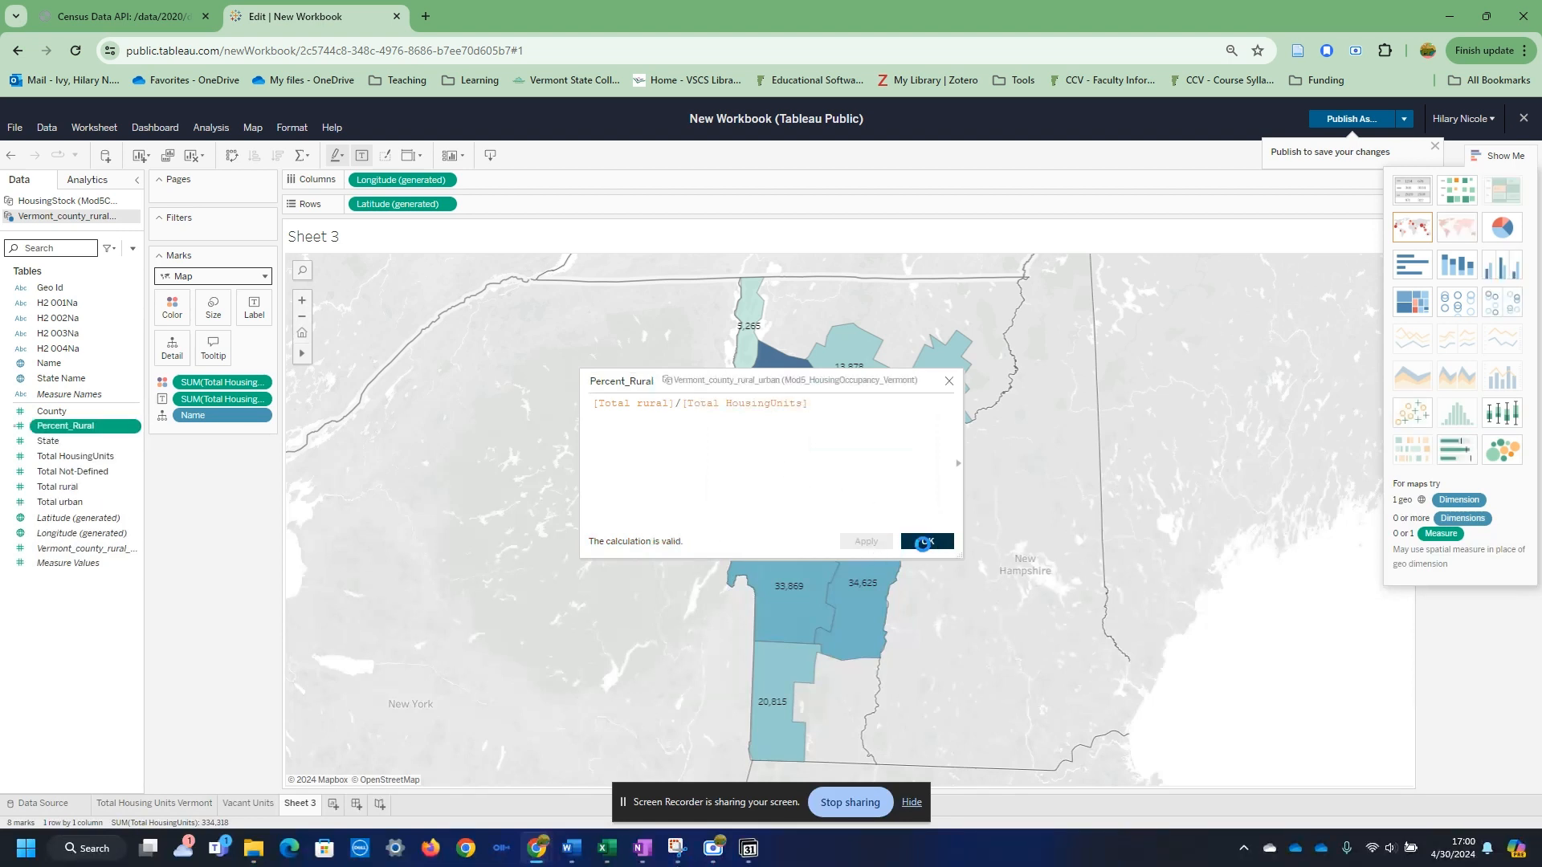
{"action": "left_click", "coordinate": [923, 543]}
- Recolor the county map by Percent_Rural, reveal its color legend, and inspect the details of individual counties
{"action": "left_click_drag", "start_coordinate": [66, 426], "coordinate": [172, 305]}
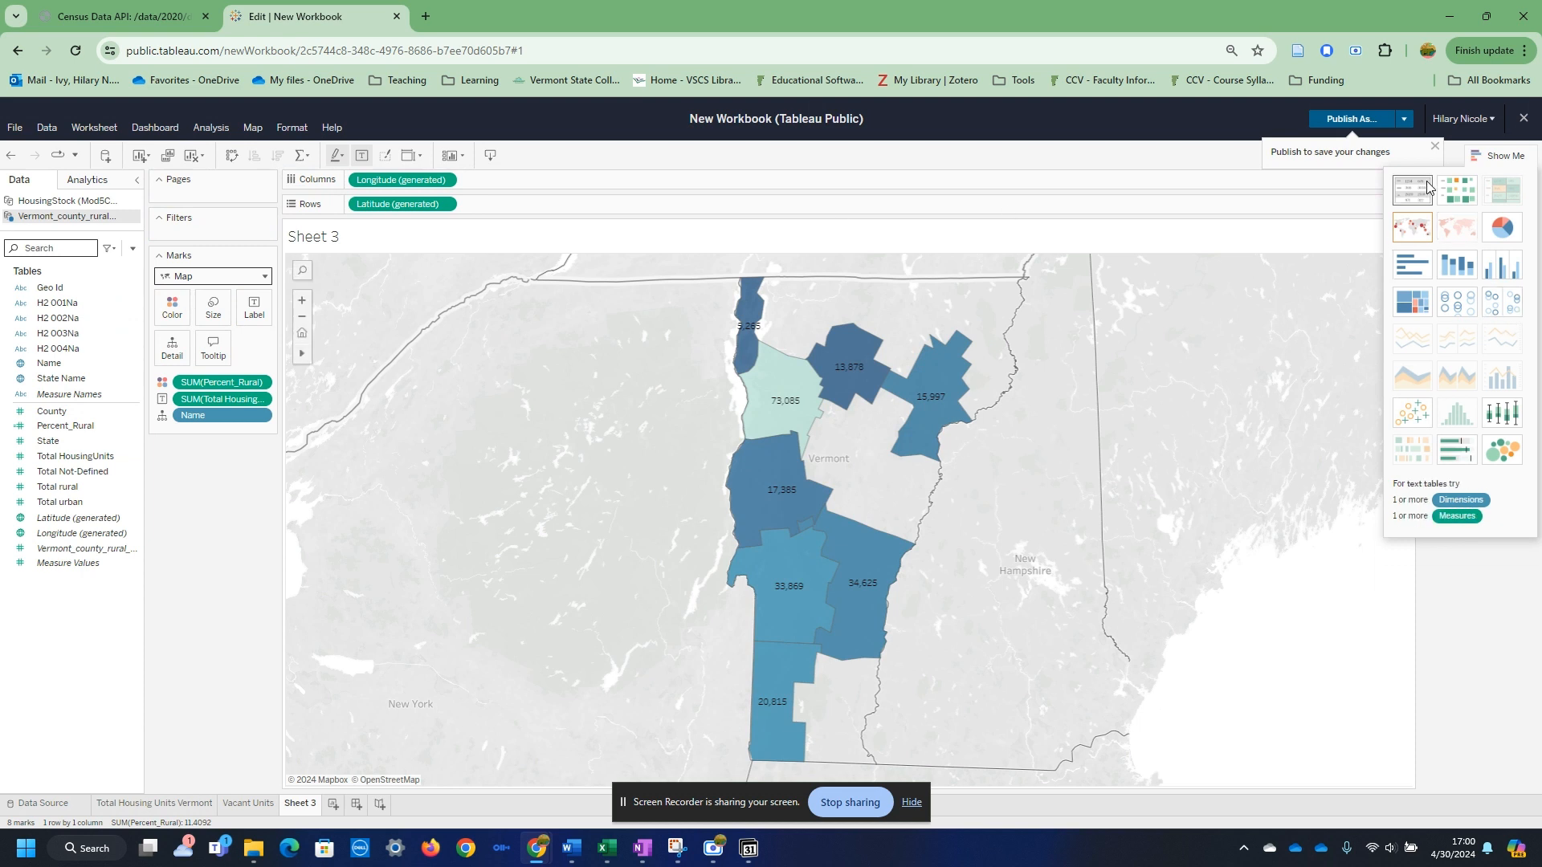
{"action": "left_click", "coordinate": [1498, 156]}
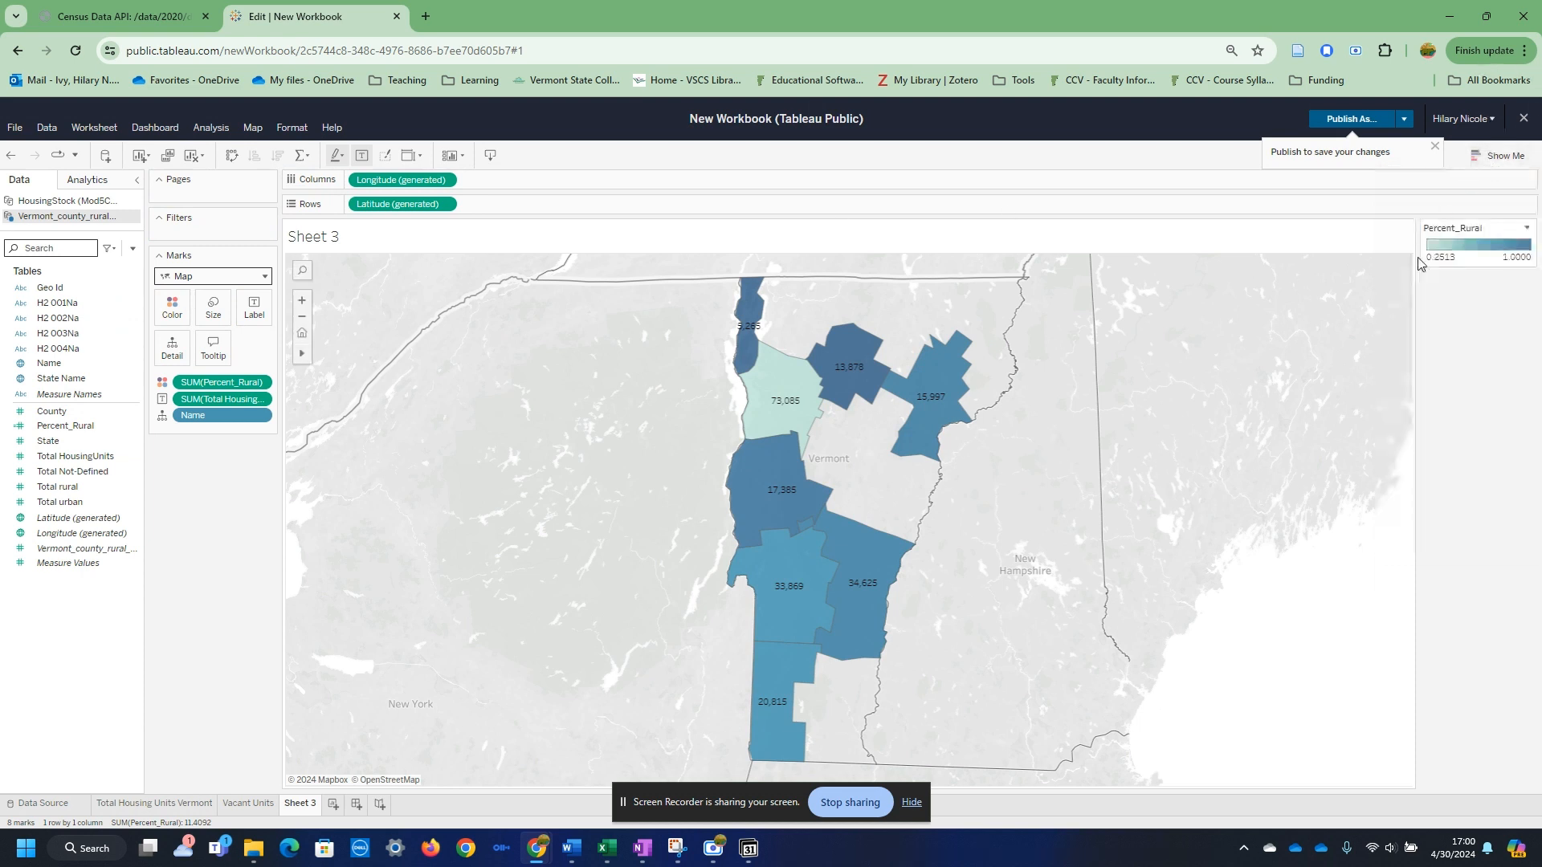
{"action": "mouse_move", "coordinate": [752, 344]}
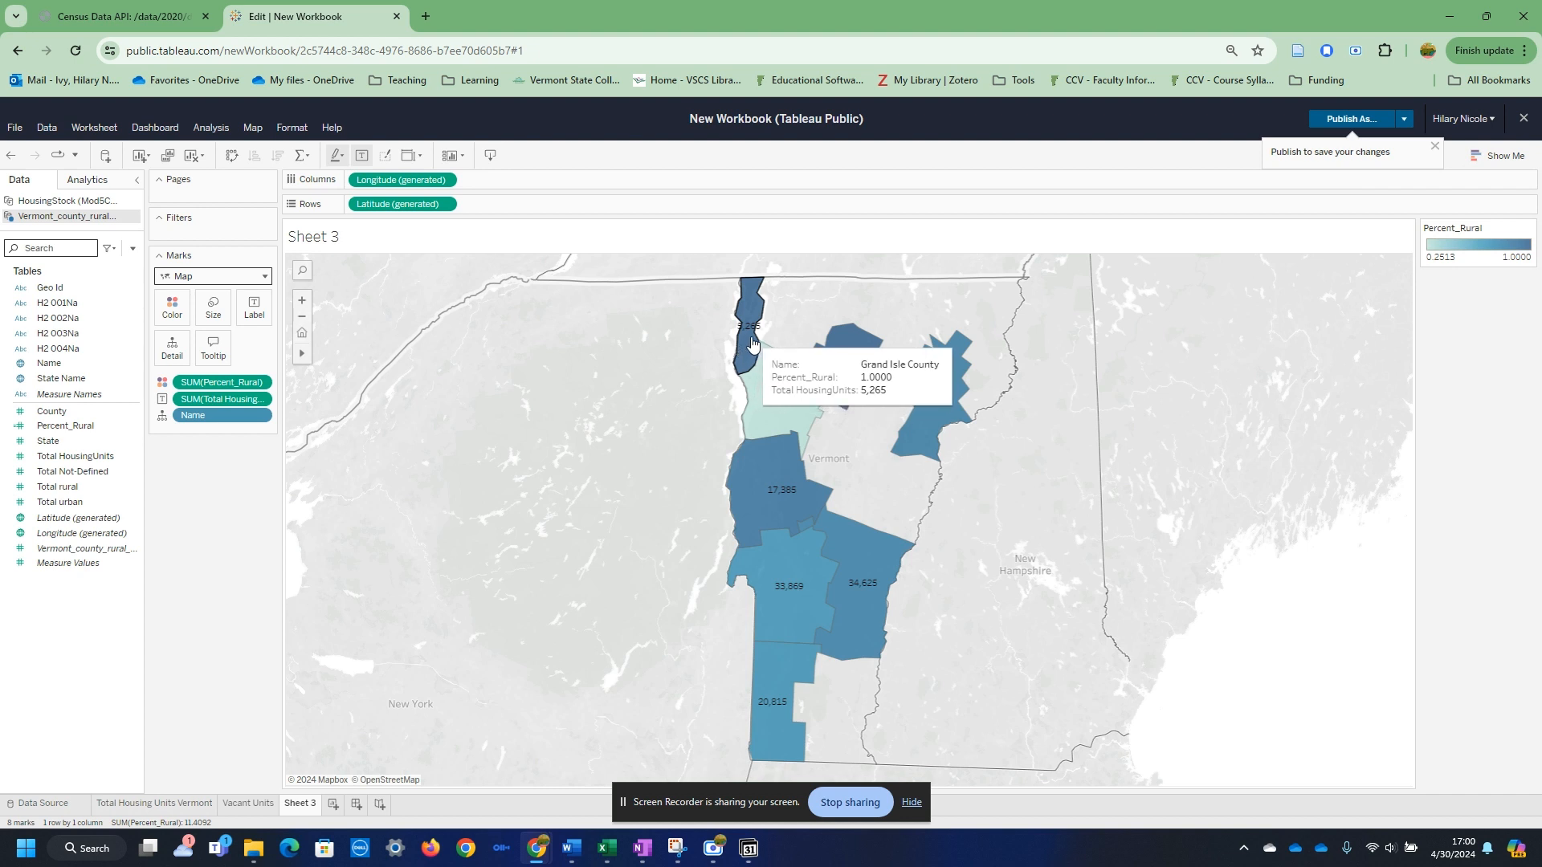
{"action": "mouse_move", "coordinate": [826, 375]}
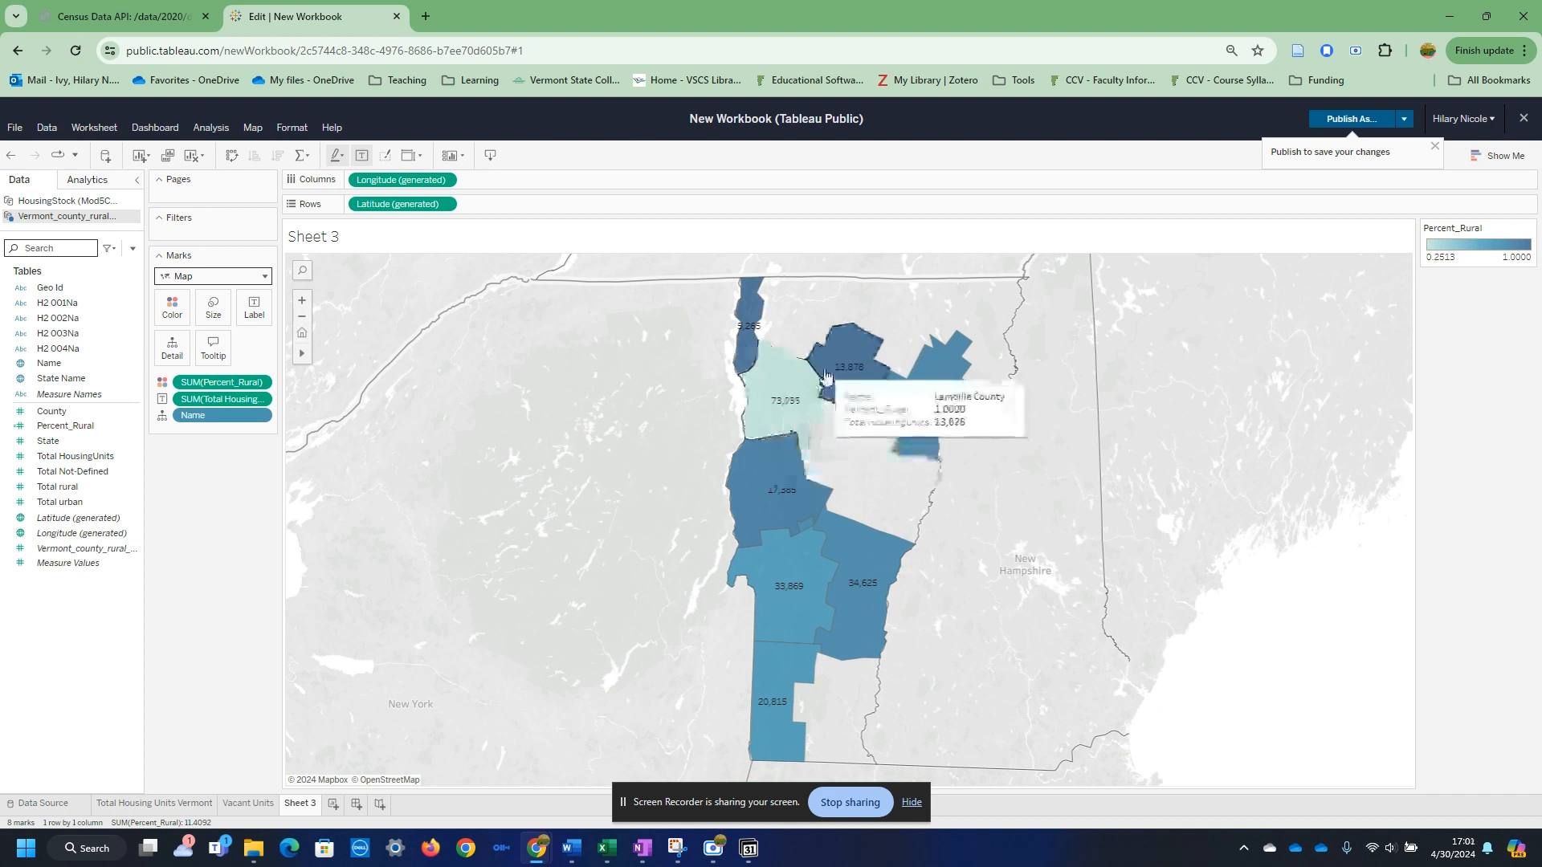
{"action": "mouse_move", "coordinate": [772, 515]}
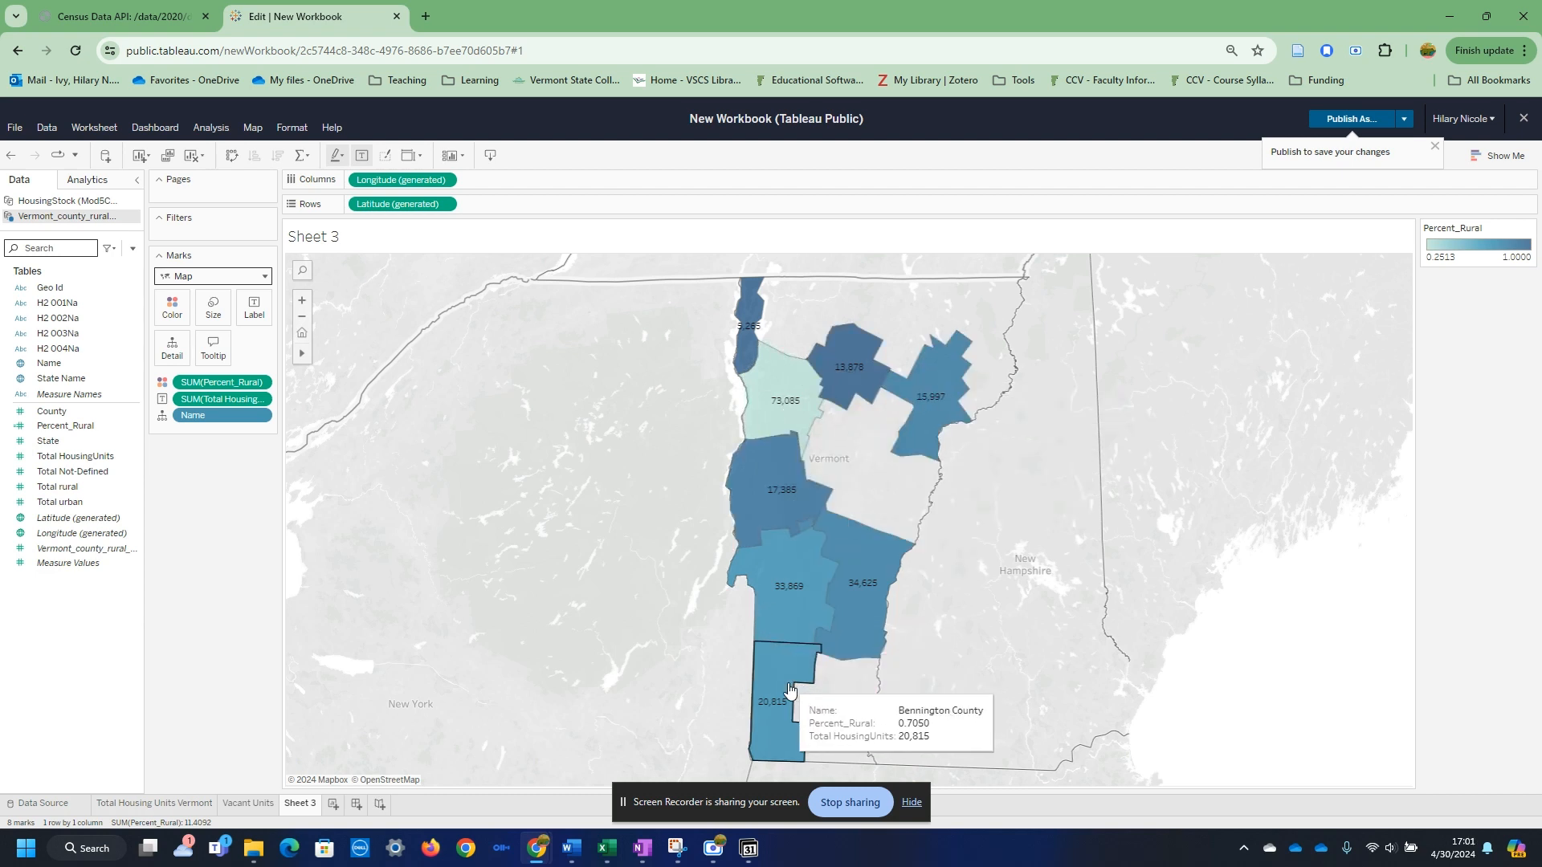
{"action": "mouse_move", "coordinate": [788, 590]}
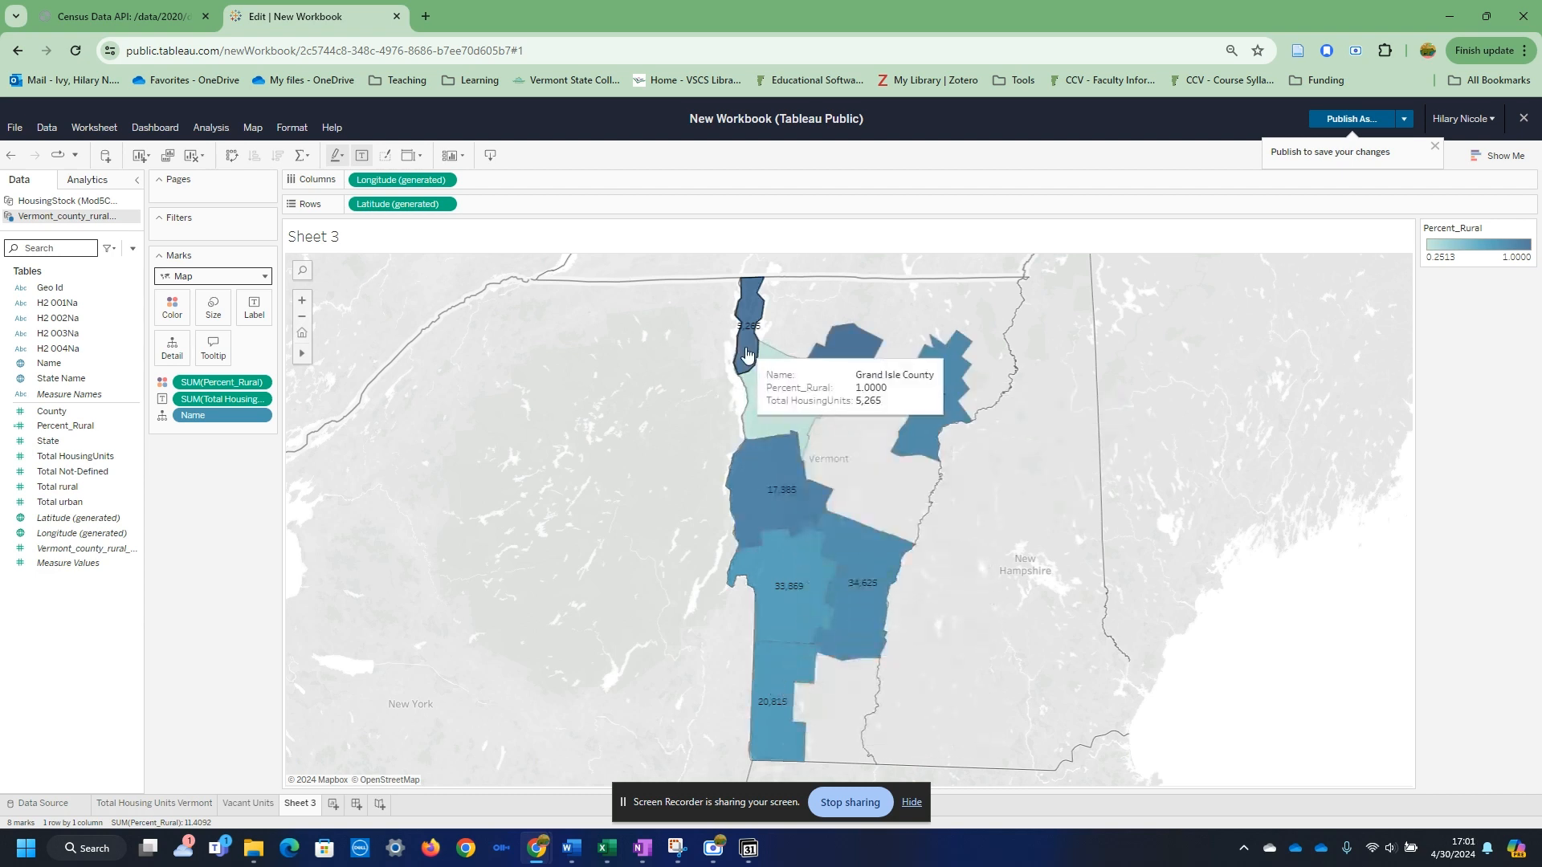
- Rename Sheet 3 as Rural_County
{"action": "right_click", "coordinate": [305, 807]}
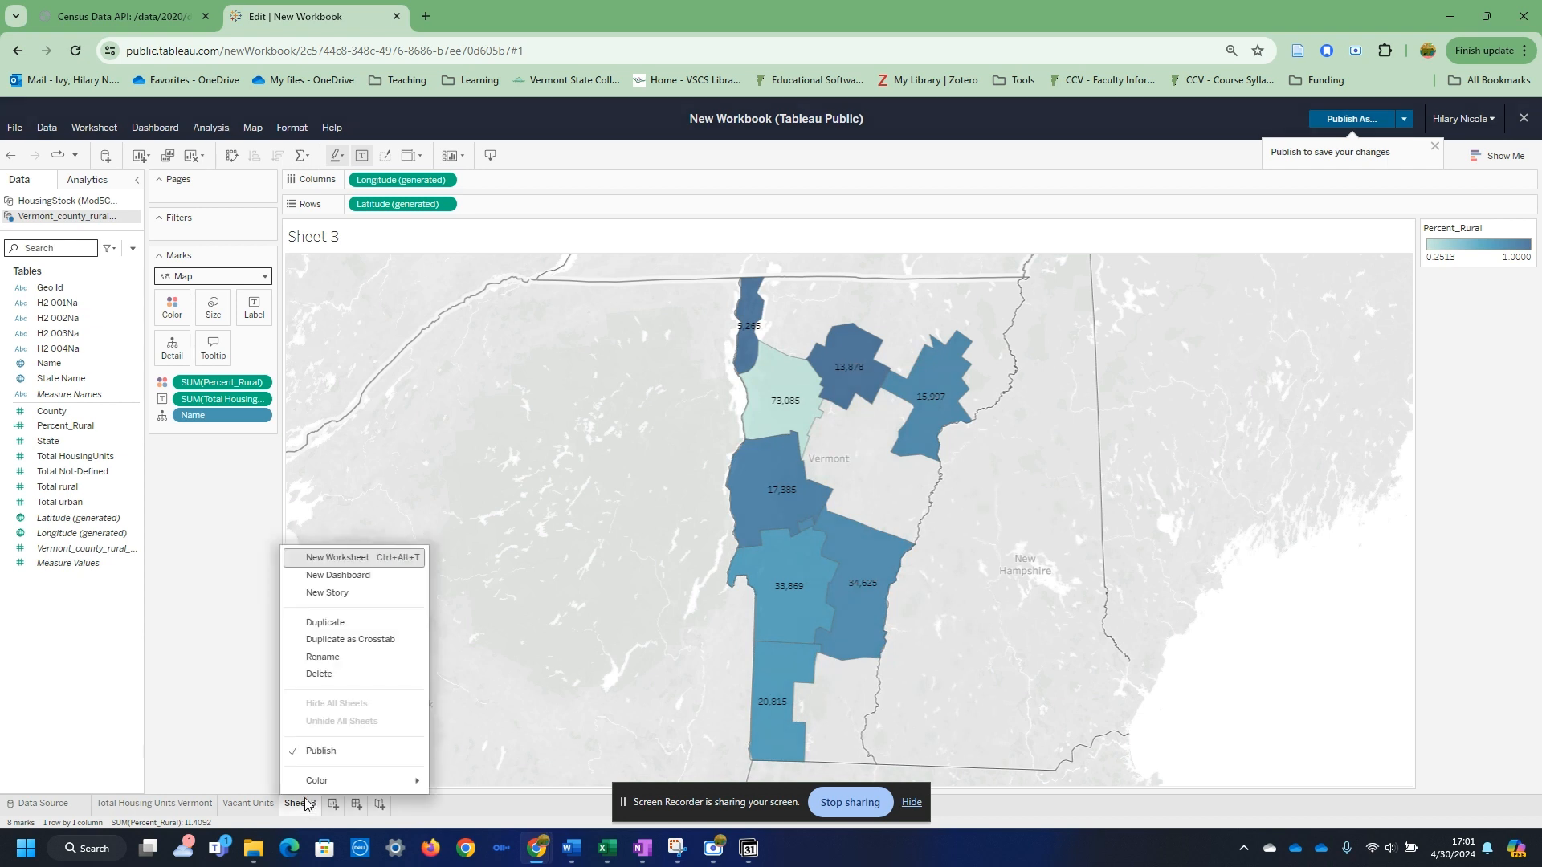
{"action": "left_click", "coordinate": [326, 654]}
{"action": "type", "text": "R"}
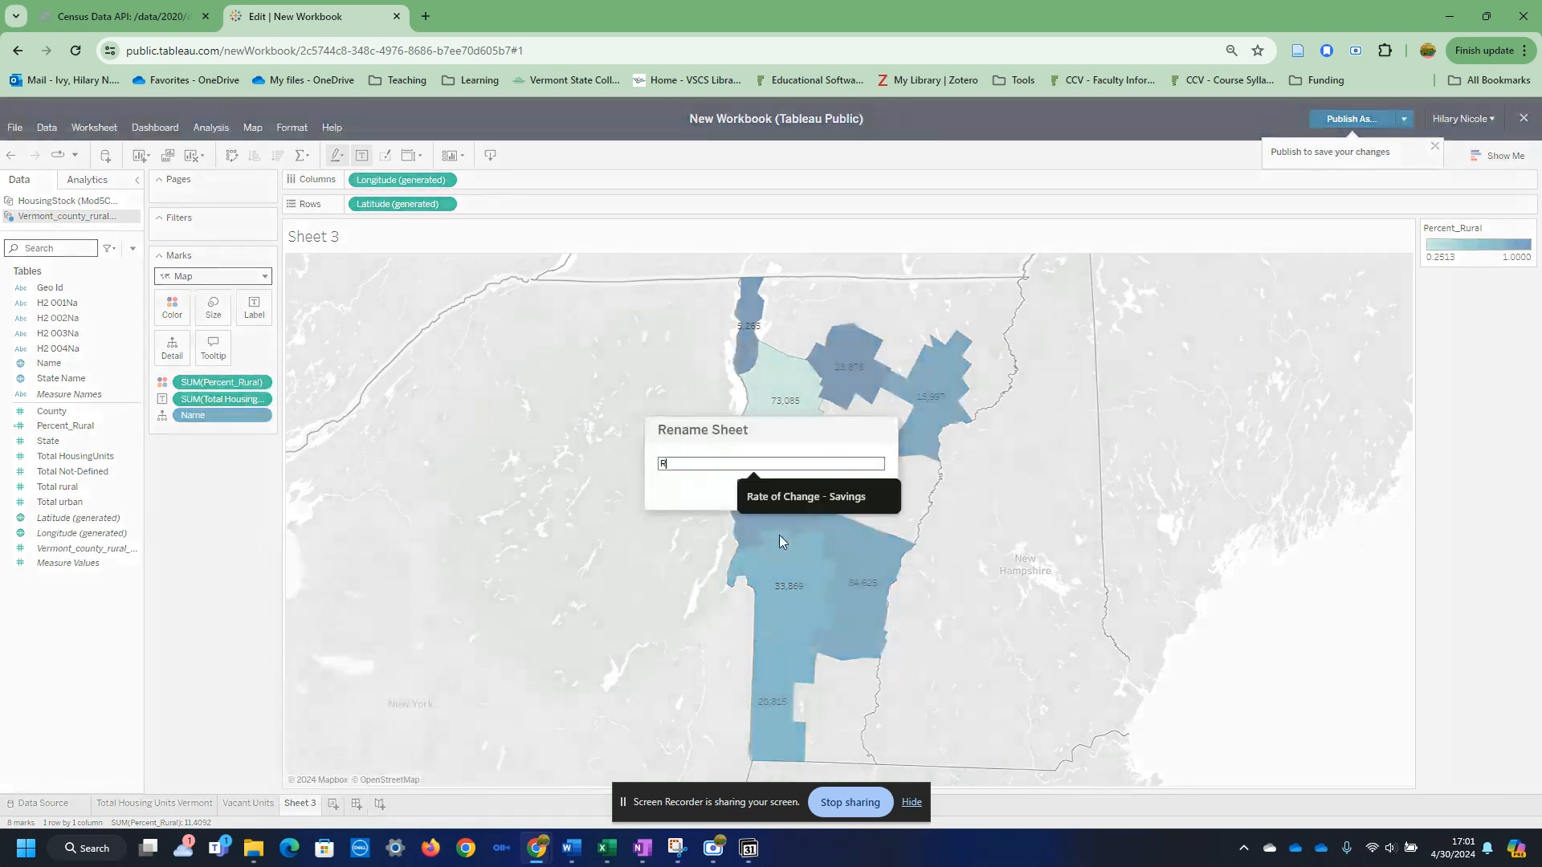
{"action": "type", "text": "ural_County"}
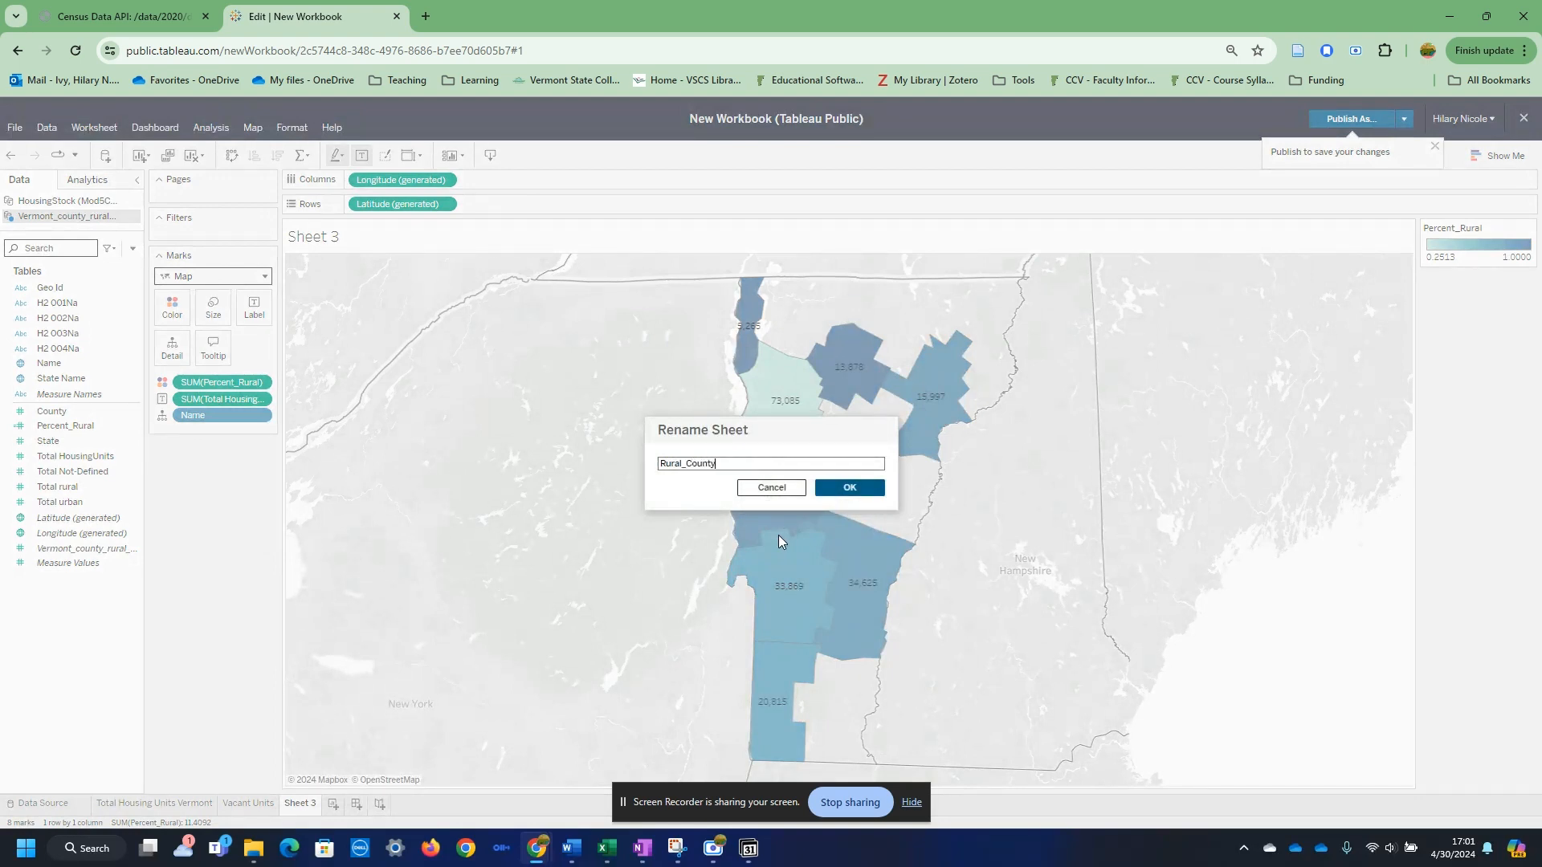
{"action": "key", "text": "Return"}
{"action": "left_click", "coordinate": [126, 16]}
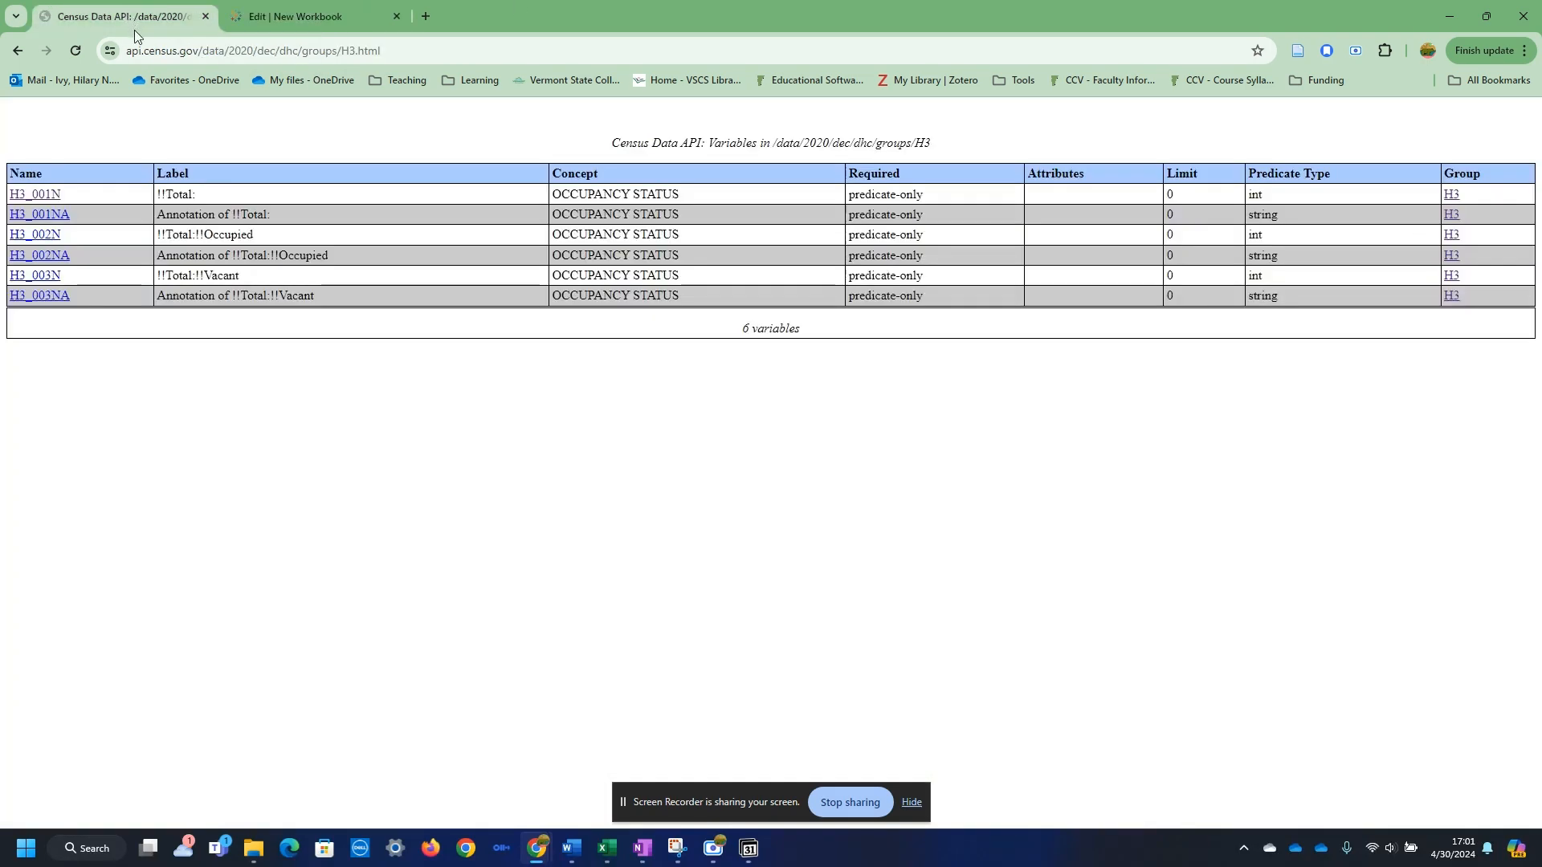
{"action": "left_click", "coordinate": [1451, 17]}
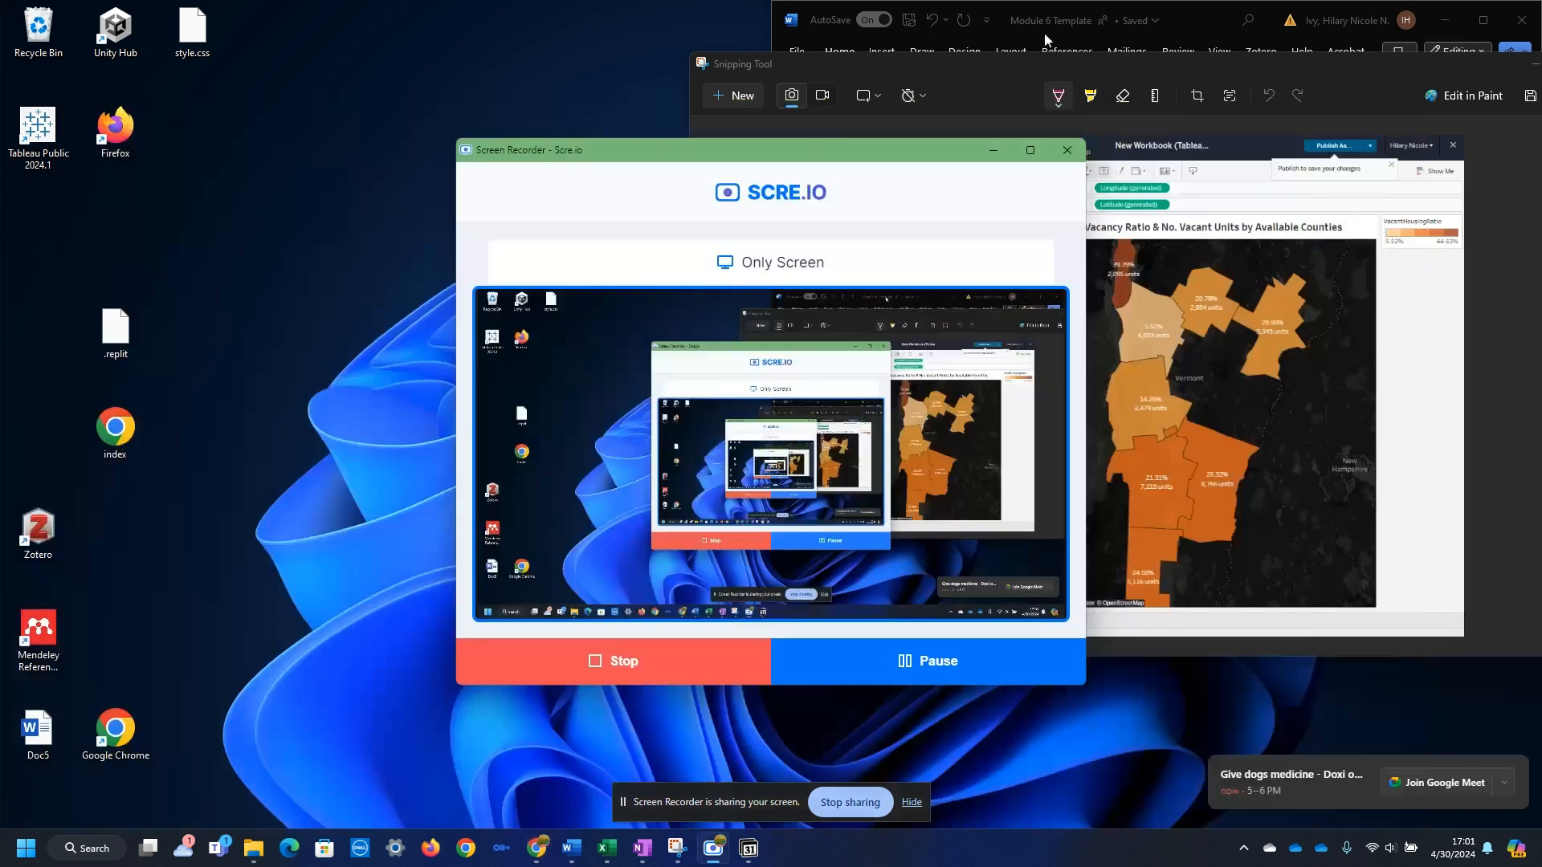